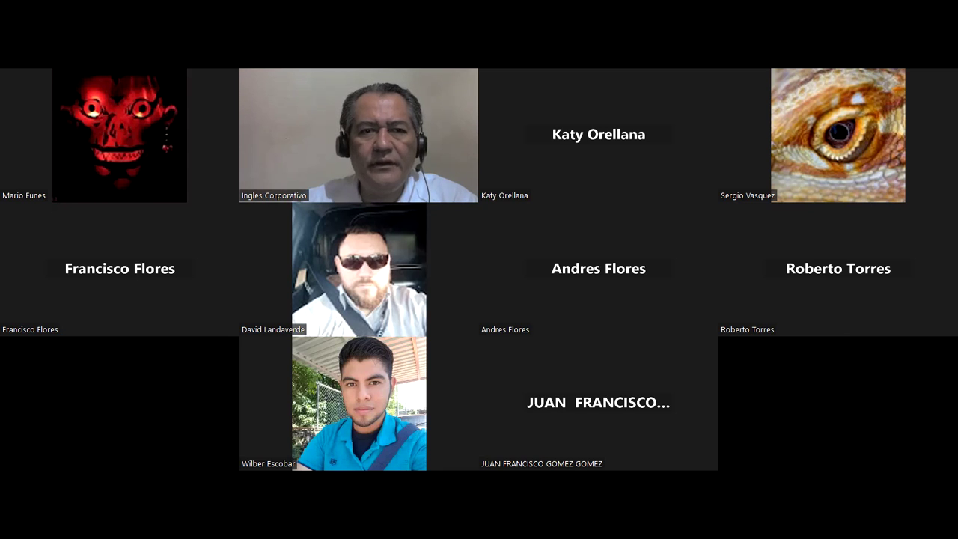
- Leave Zoom's gallery, glance at Excel's FUNCION SI sheet, then bring up the SI lesson page
{"action": "key", "text": "alt+Tab"}
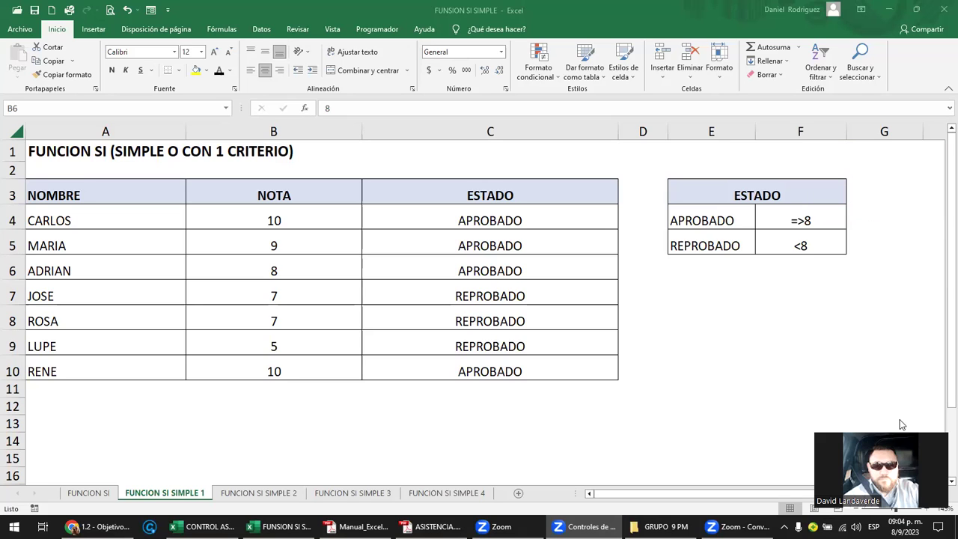
{"action": "left_click", "coordinate": [142, 498]}
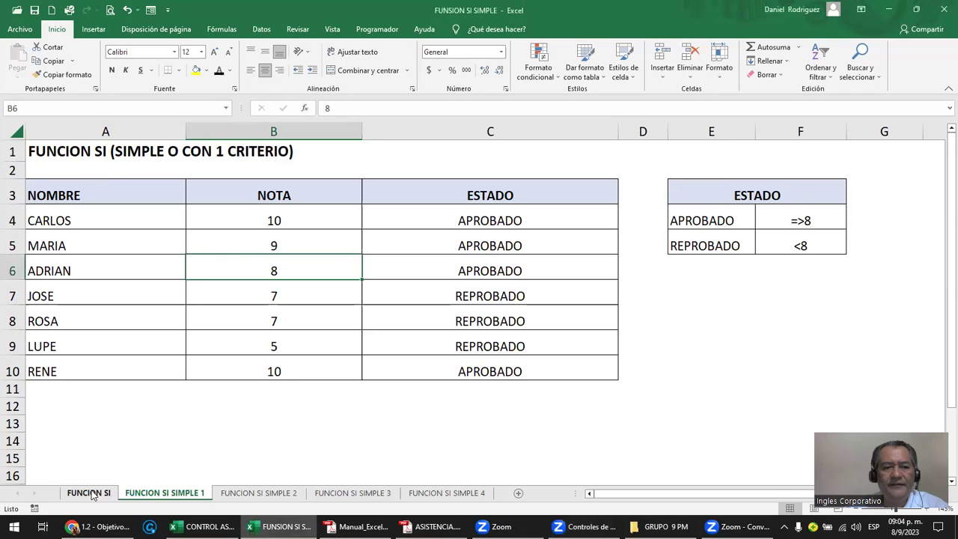
{"action": "left_click", "coordinate": [90, 494]}
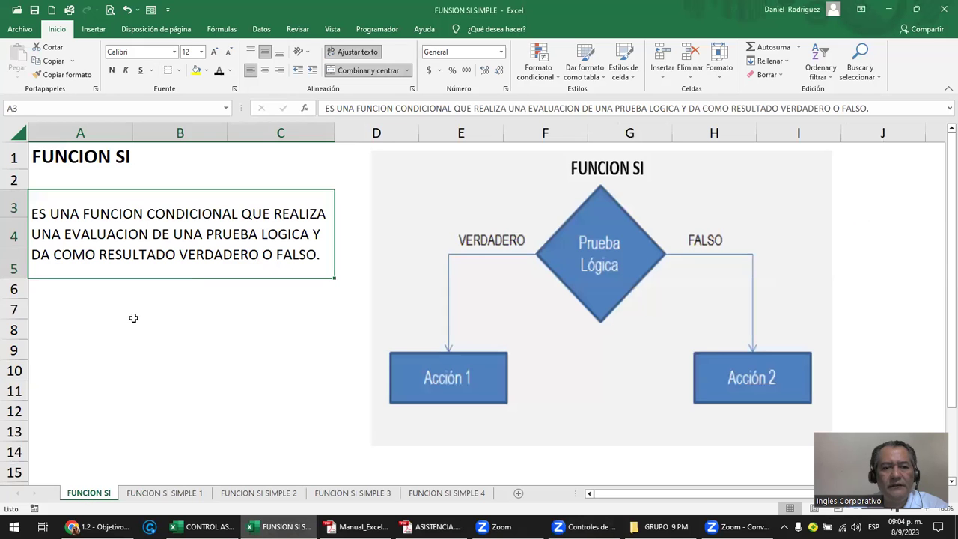
{"action": "left_click", "coordinate": [97, 527]}
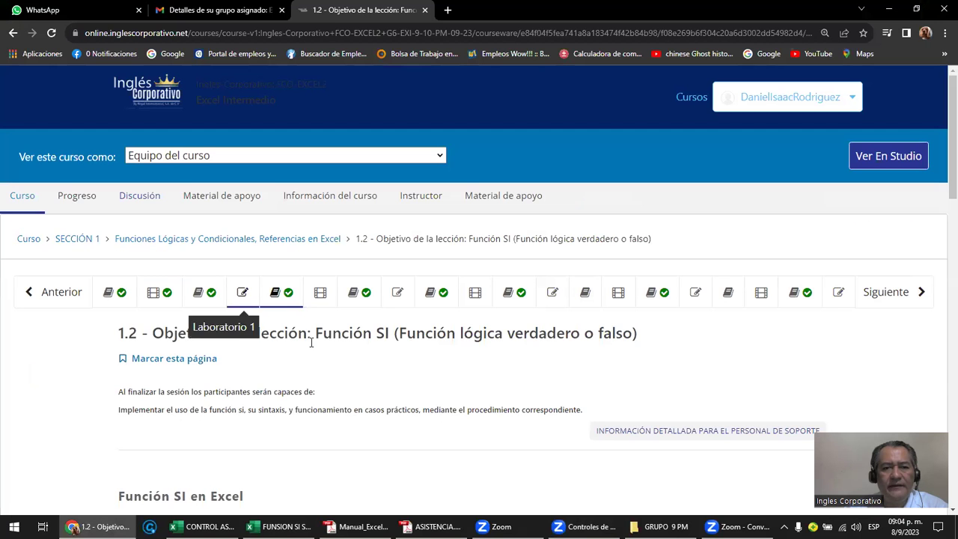
- Scroll the lesson to the SI argument descriptions and the APROBADO/REPROBADO grades example
{"action": "scroll", "coordinate": [324, 351], "scroll_direction": "down", "scroll_amount": 2}
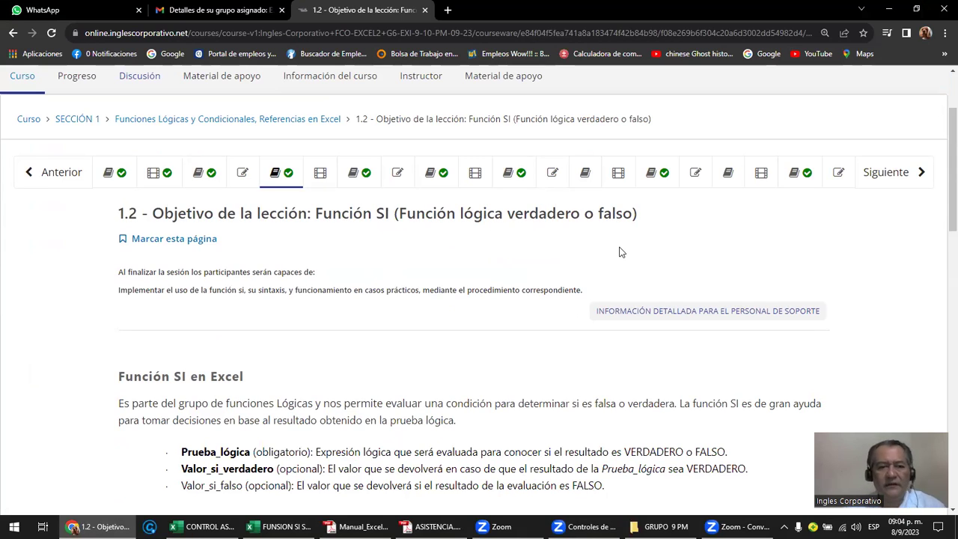
{"action": "scroll", "coordinate": [420, 308], "scroll_direction": "down", "scroll_amount": 3}
{"action": "scroll", "coordinate": [420, 308], "scroll_direction": "down", "scroll_amount": 3}
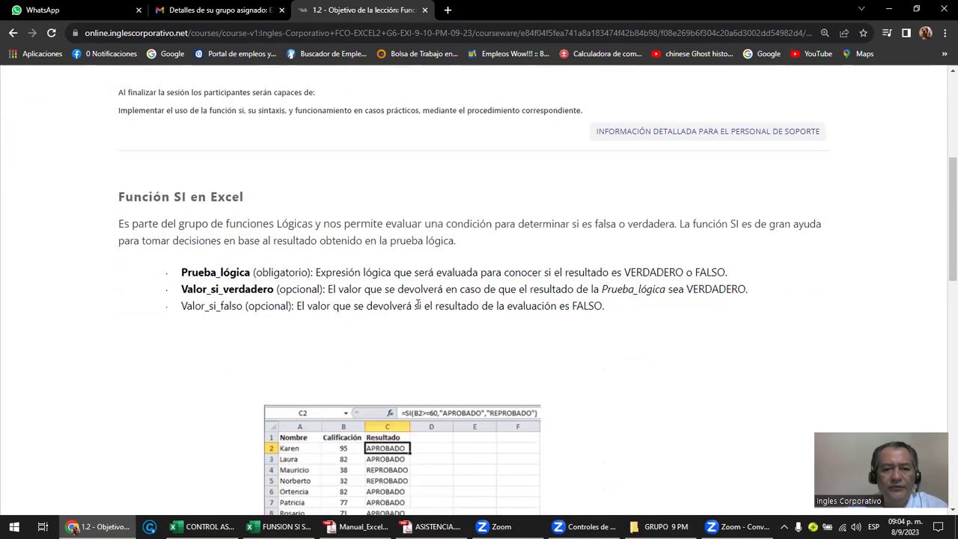
{"action": "scroll", "coordinate": [420, 307], "scroll_direction": "down", "scroll_amount": 3}
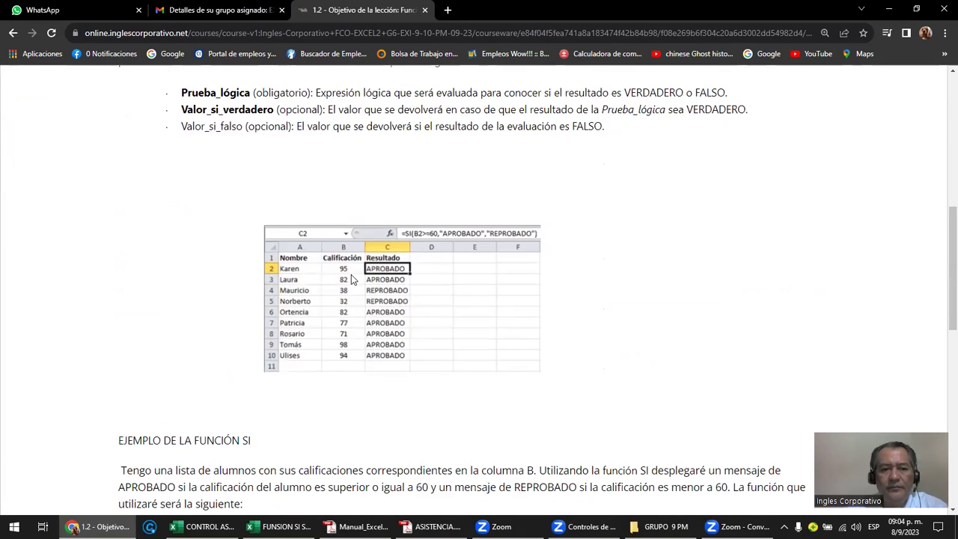
{"action": "scroll", "coordinate": [355, 279], "scroll_direction": "down", "scroll_amount": 3}
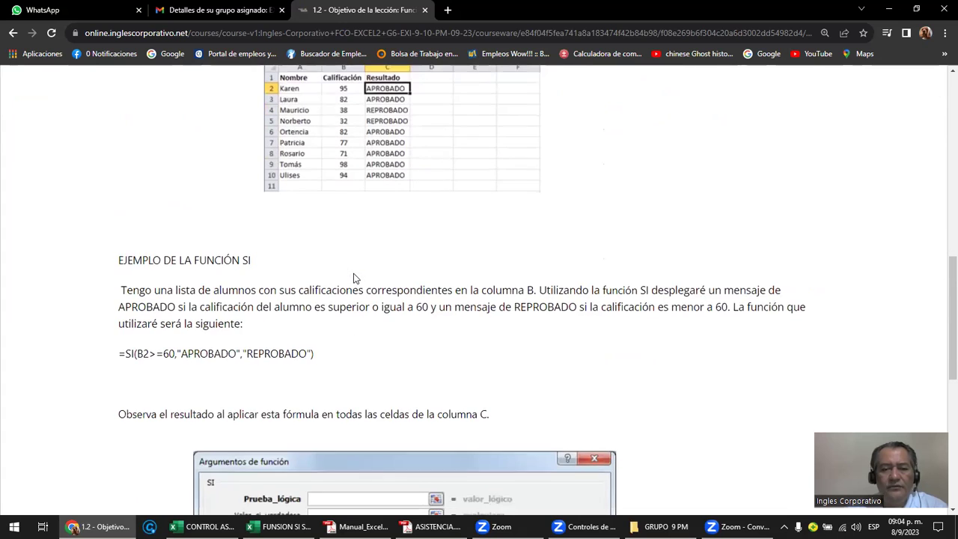
{"action": "scroll", "coordinate": [355, 278], "scroll_direction": "down", "scroll_amount": 2}
{"action": "scroll", "coordinate": [355, 279], "scroll_direction": "up", "scroll_amount": 5}
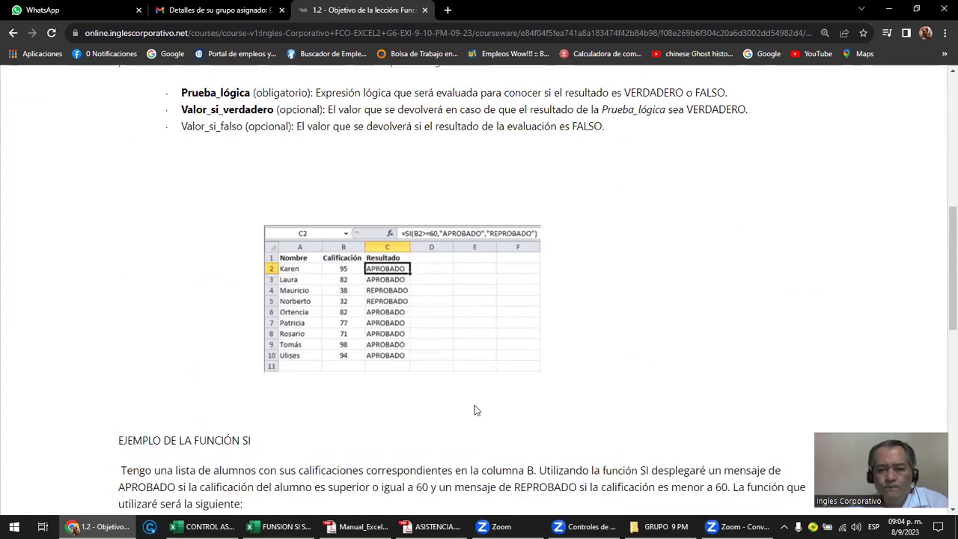
- Bring Excel forward and browse the FUNCION SI SIMPLE 4, 3, 2 and 1 sheets, ending on FUNCION SI
{"action": "mouse_move", "coordinate": [281, 526]}
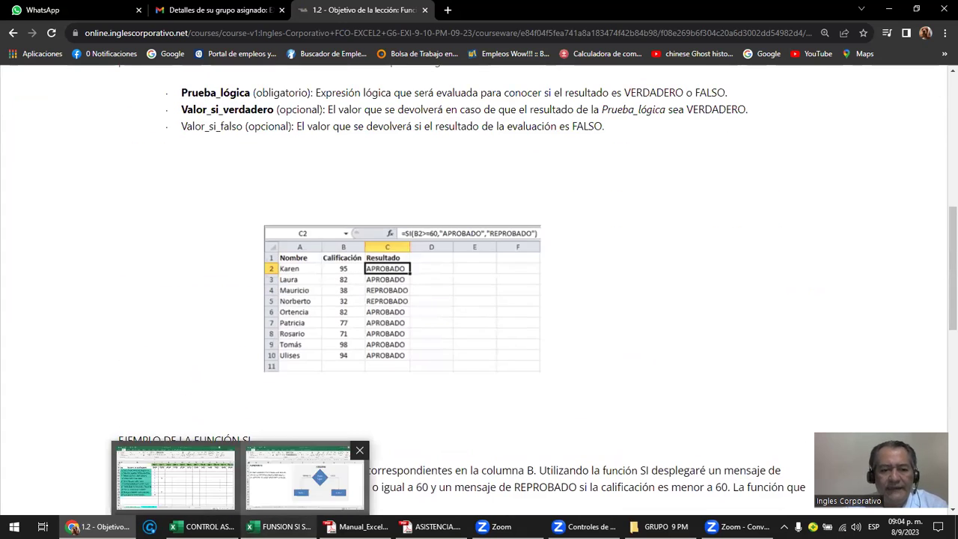
{"action": "left_click", "coordinate": [273, 473]}
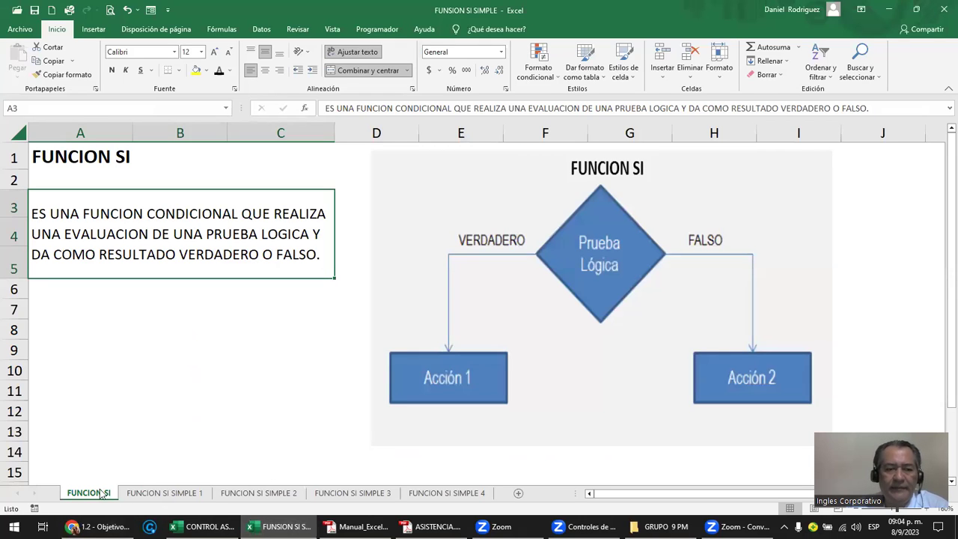
{"action": "left_click", "coordinate": [483, 496]}
{"action": "left_click", "coordinate": [378, 495]}
{"action": "left_click", "coordinate": [288, 493]}
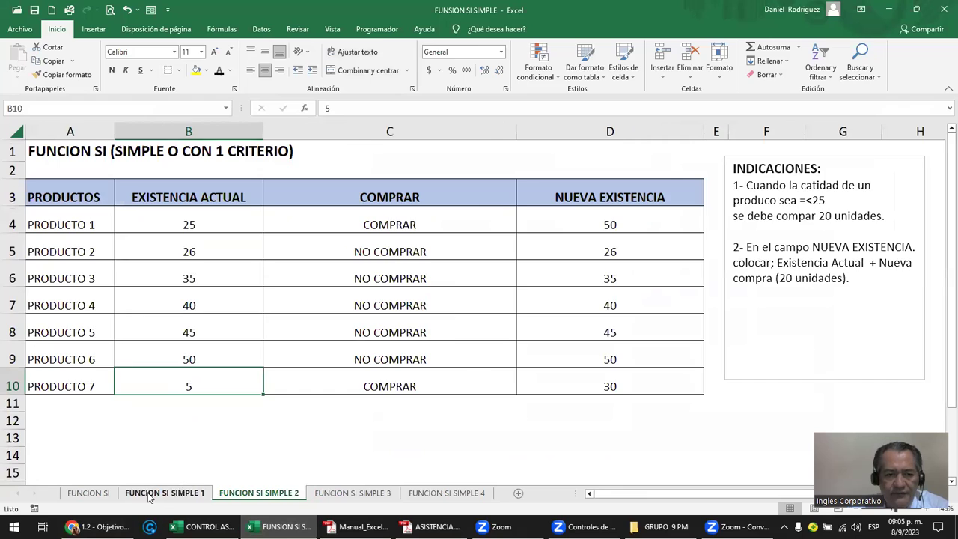
{"action": "left_click", "coordinate": [169, 493]}
{"action": "left_click", "coordinate": [89, 493]}
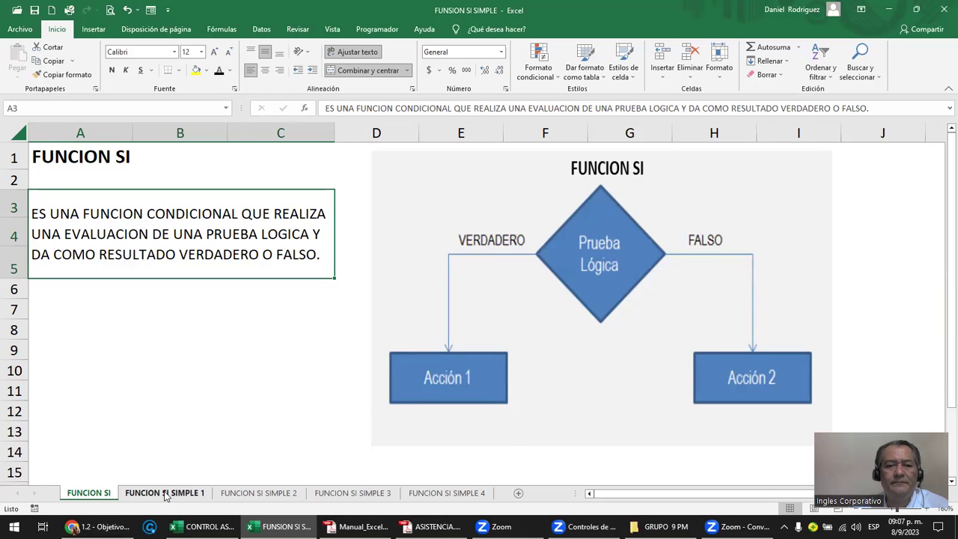
- On FUNCION SI SIMPLE 1, review names A4:A10 and grades B4:B10, then inspect C4's =SI(B4>=8;...) formula
{"action": "left_click", "coordinate": [166, 496]}
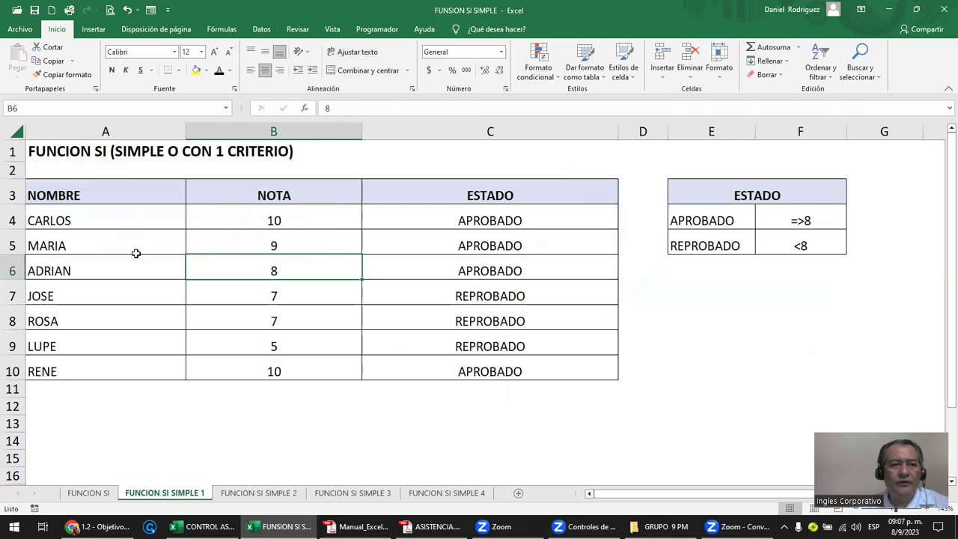
{"action": "left_click", "coordinate": [121, 217]}
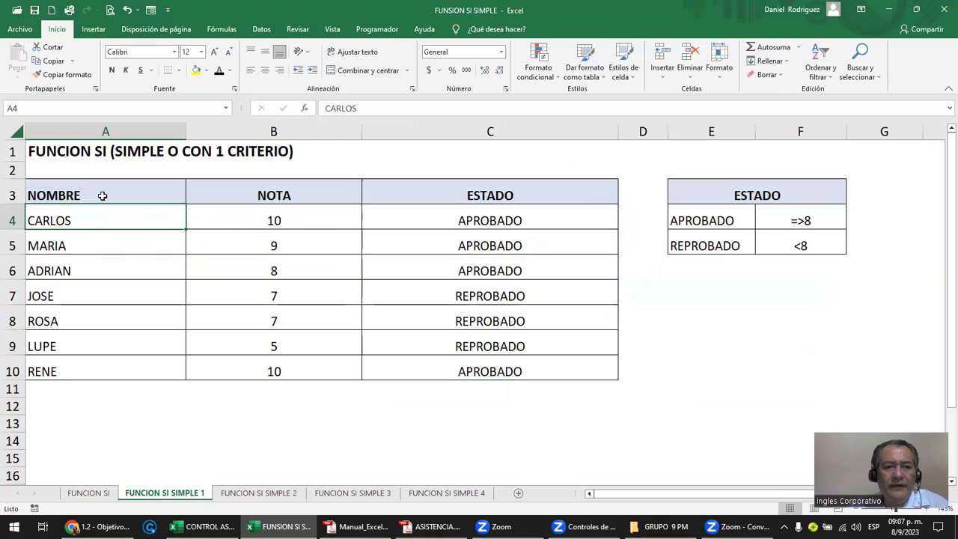
{"action": "key", "text": "Up"}
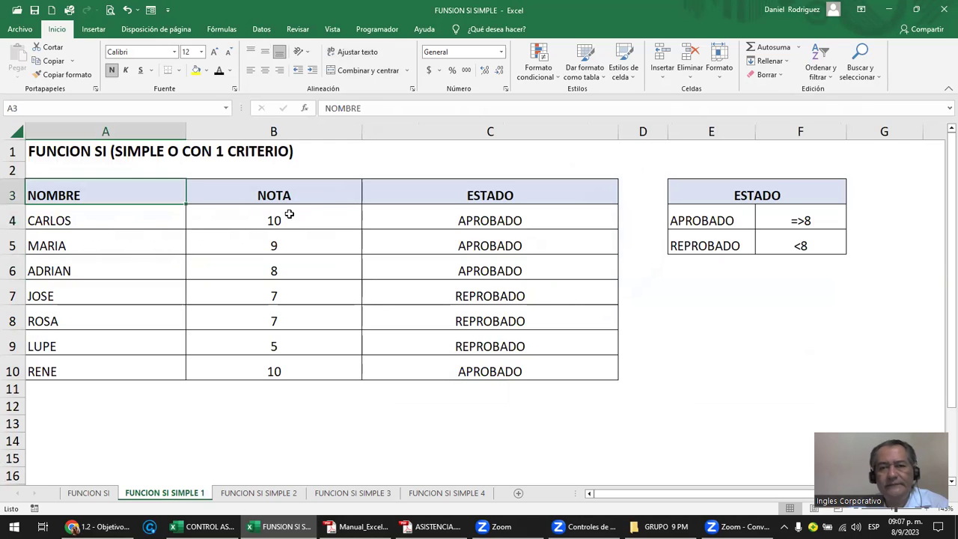
{"action": "left_click", "coordinate": [289, 214]}
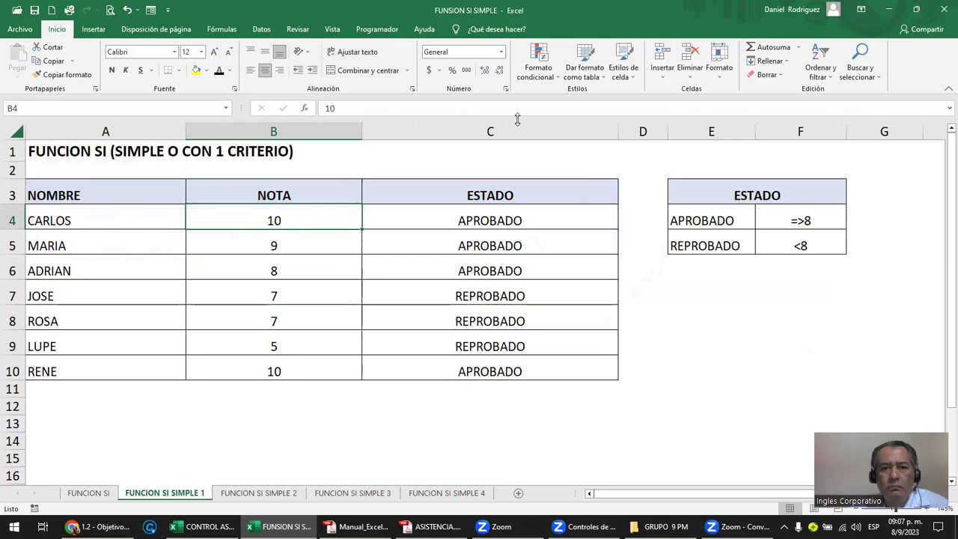
{"action": "left_click_drag", "start_coordinate": [94, 221], "coordinate": [104, 362]}
{"action": "left_click_drag", "start_coordinate": [287, 234], "coordinate": [309, 360]}
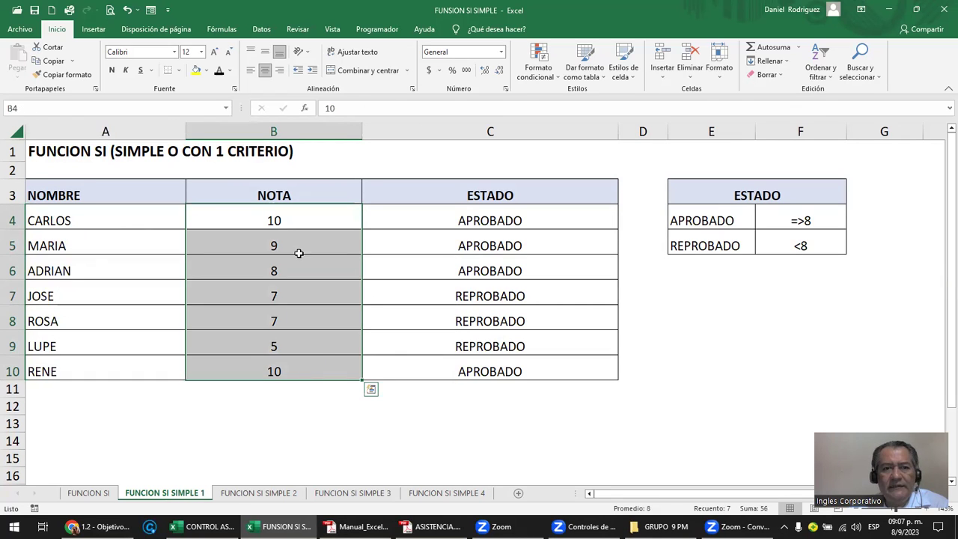
{"action": "left_click", "coordinate": [288, 220]}
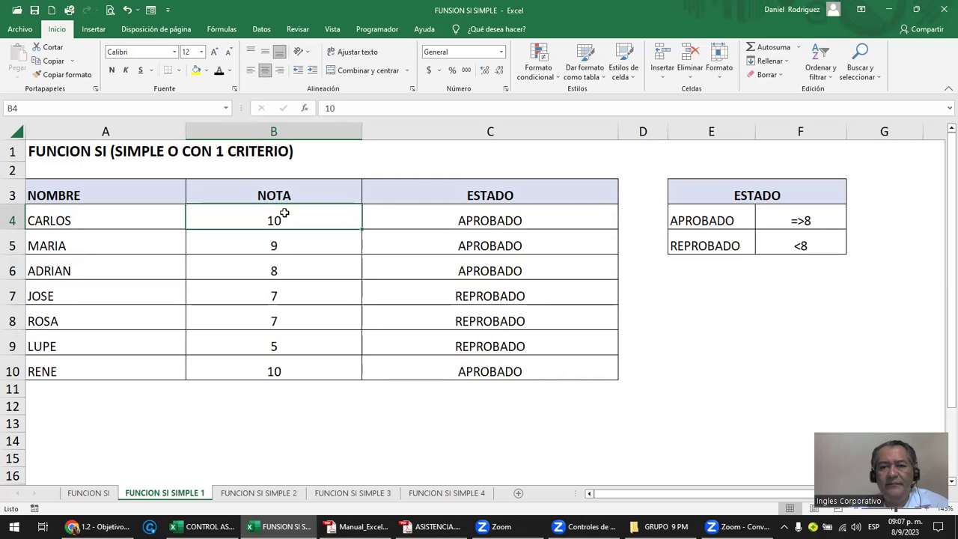
{"action": "left_click", "coordinate": [494, 219]}
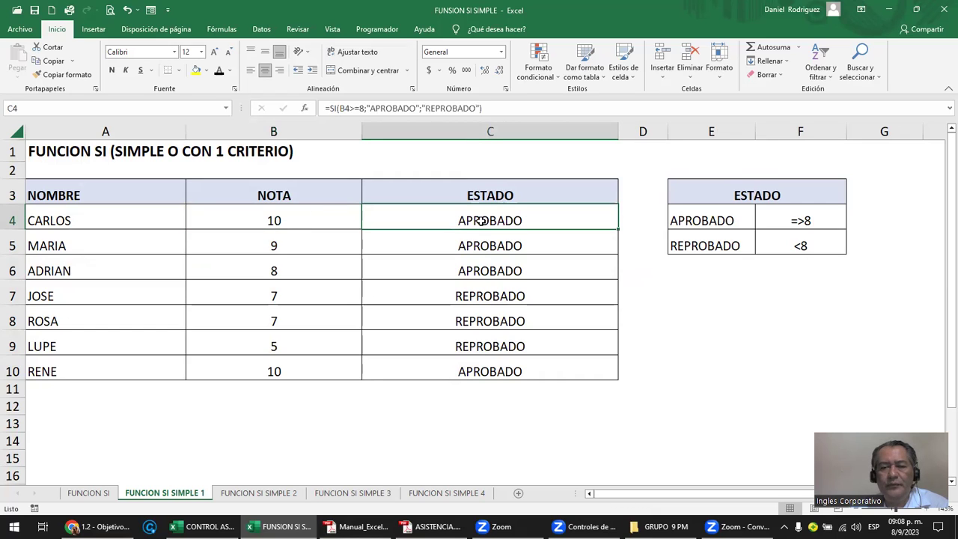
{"action": "left_click", "coordinate": [485, 247]}
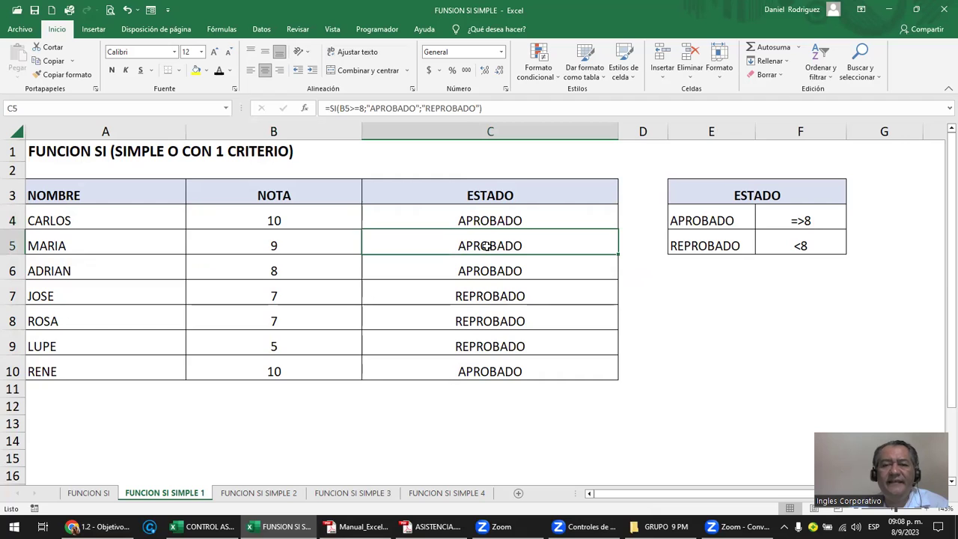
{"action": "left_click", "coordinate": [723, 221]}
{"action": "left_click", "coordinate": [746, 197]}
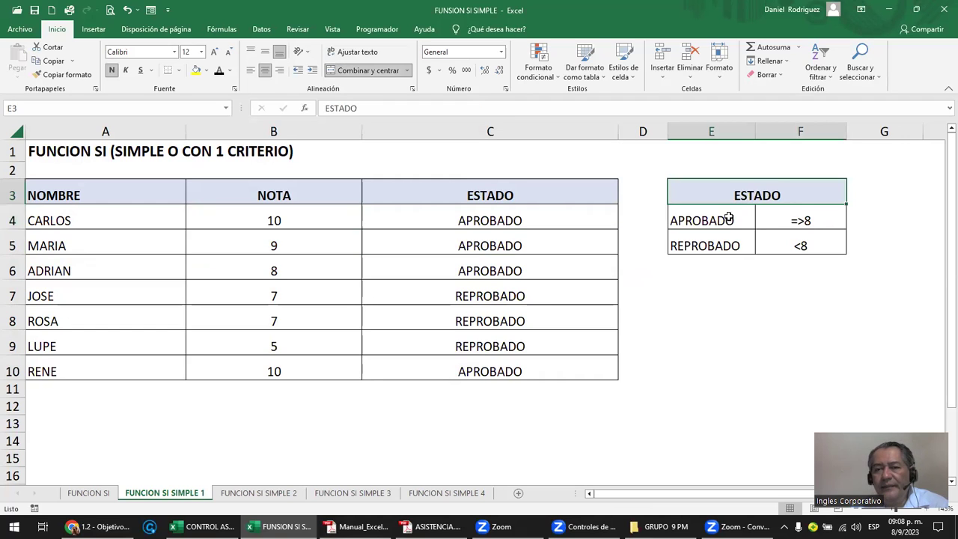
{"action": "left_click", "coordinate": [727, 220]}
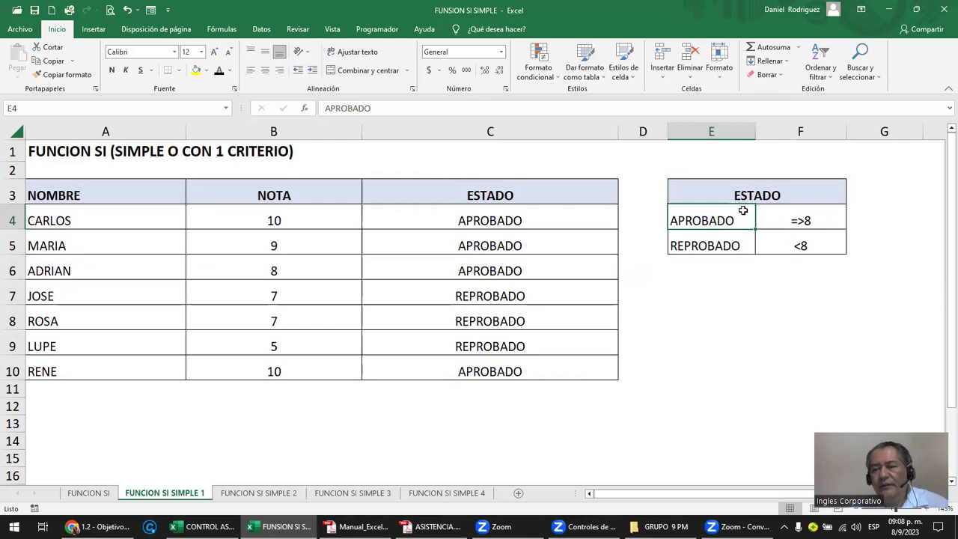
{"action": "key", "text": "Down"}
{"action": "left_click", "coordinate": [801, 229]}
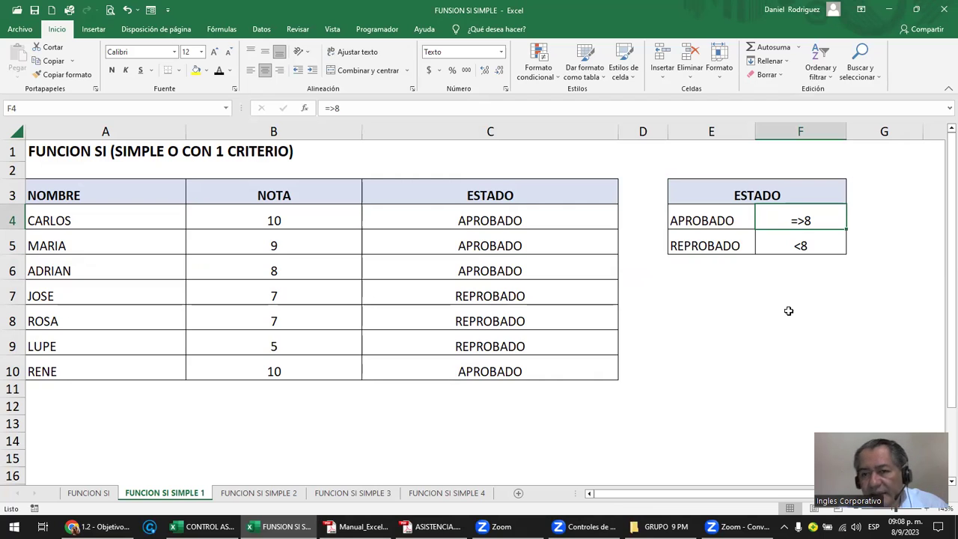
{"action": "double_click", "coordinate": [803, 221]}
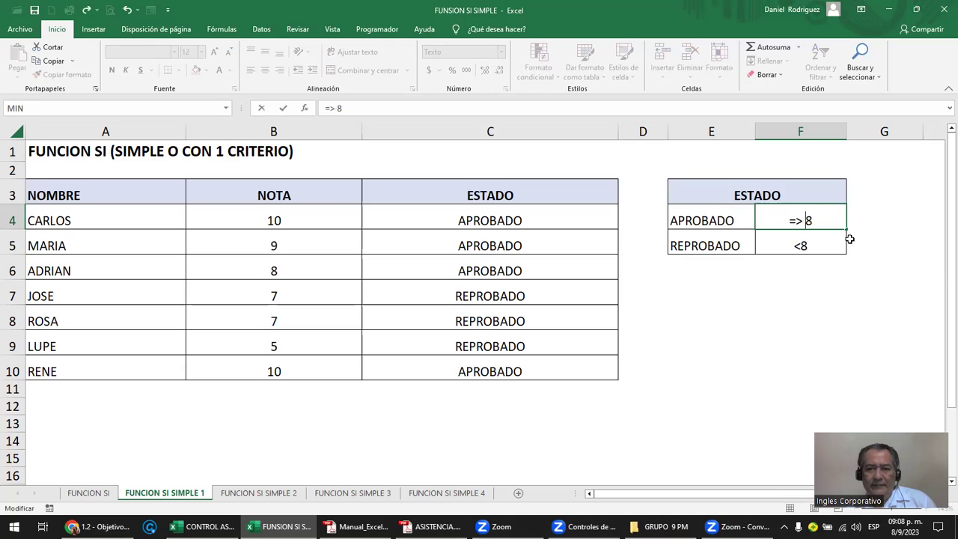
{"action": "key", "text": "shift+Left"}
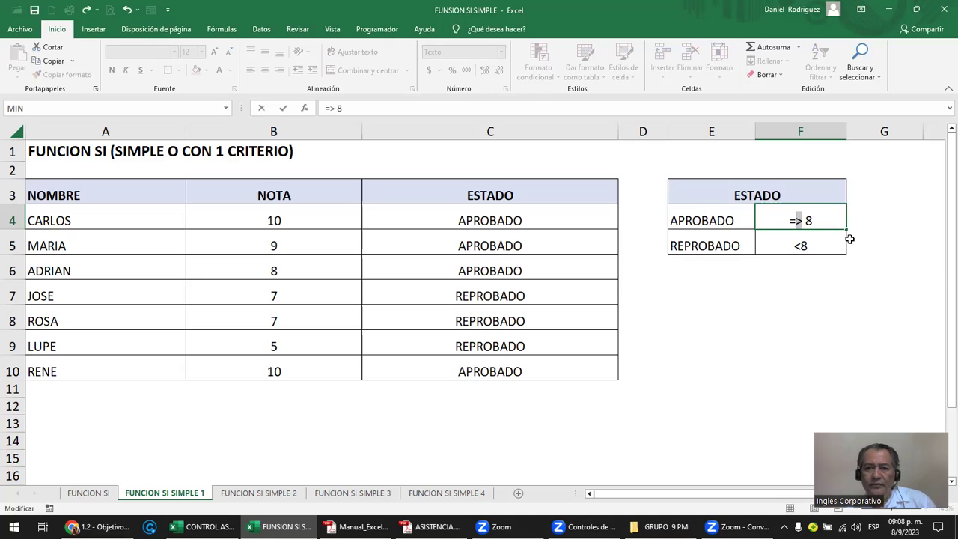
{"action": "key", "text": "shift+Left"}
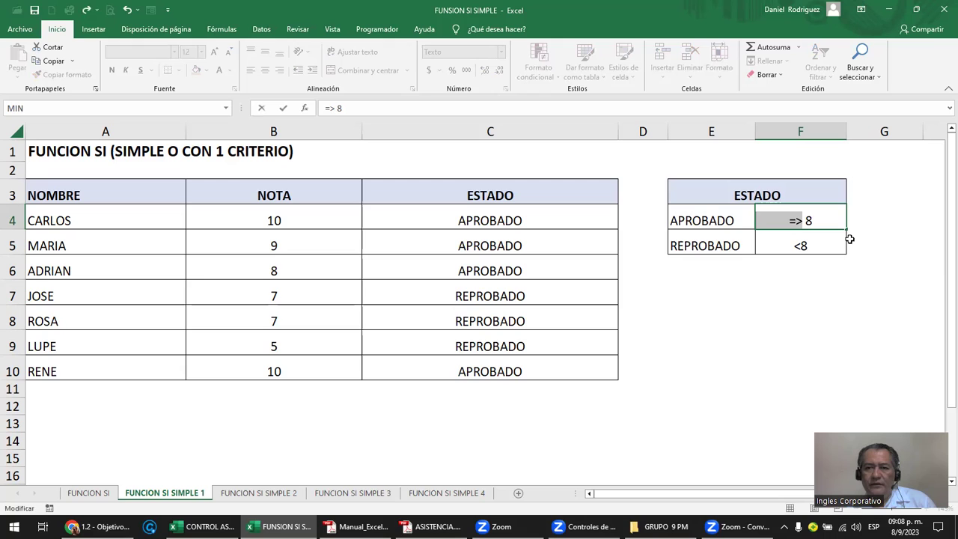
{"action": "key", "text": "shift+Right"}
{"action": "key", "text": "shift+Left"}
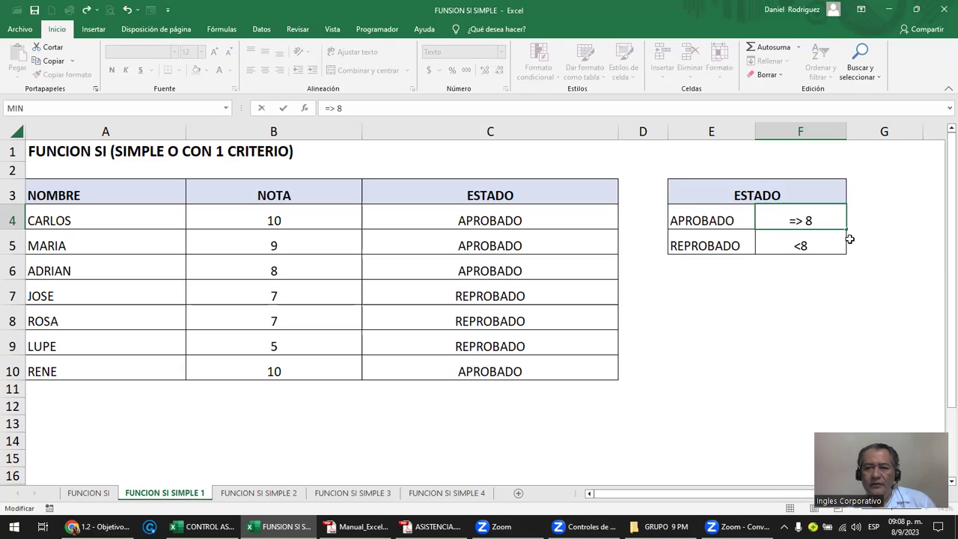
{"action": "key", "text": "Delete"}
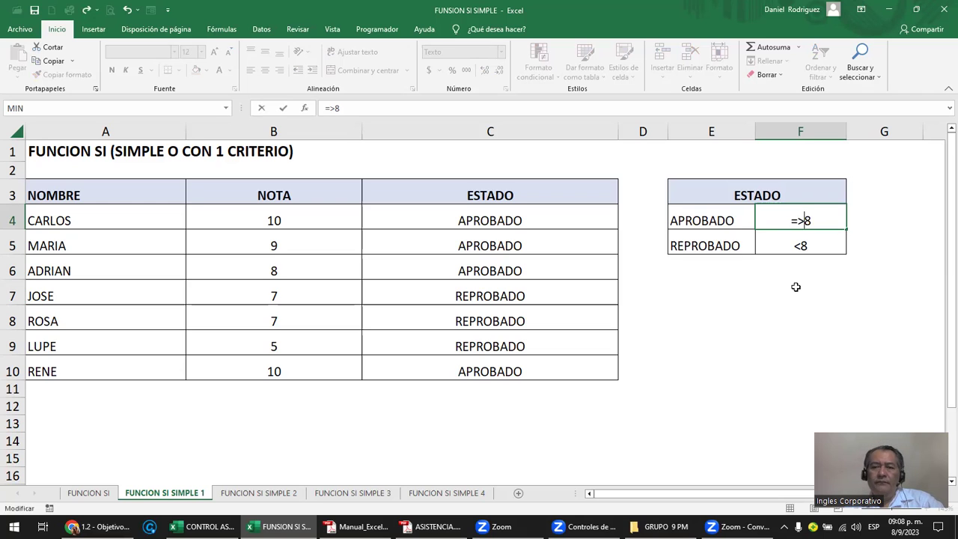
{"action": "left_click", "coordinate": [797, 288]}
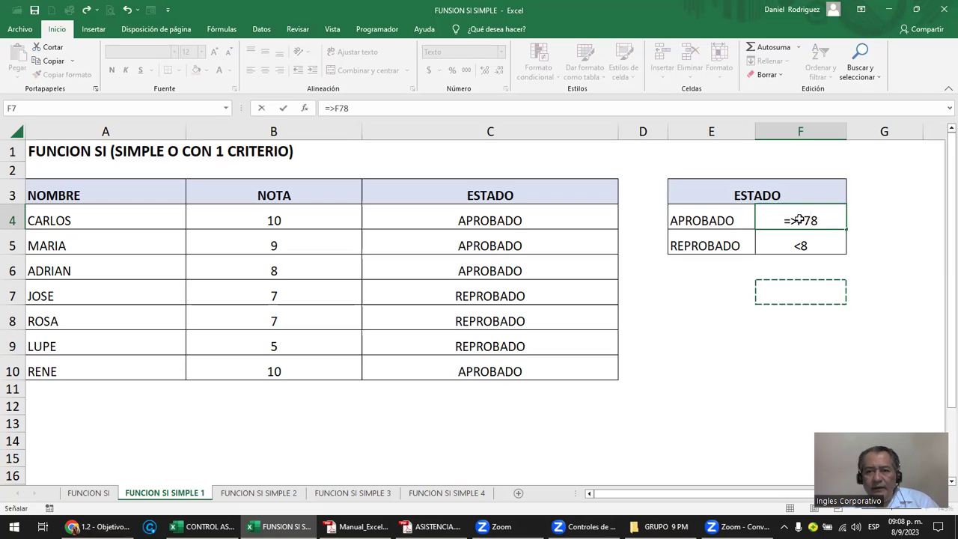
{"action": "key", "text": "BackSpace"}
{"action": "key", "text": "BackSpace"}
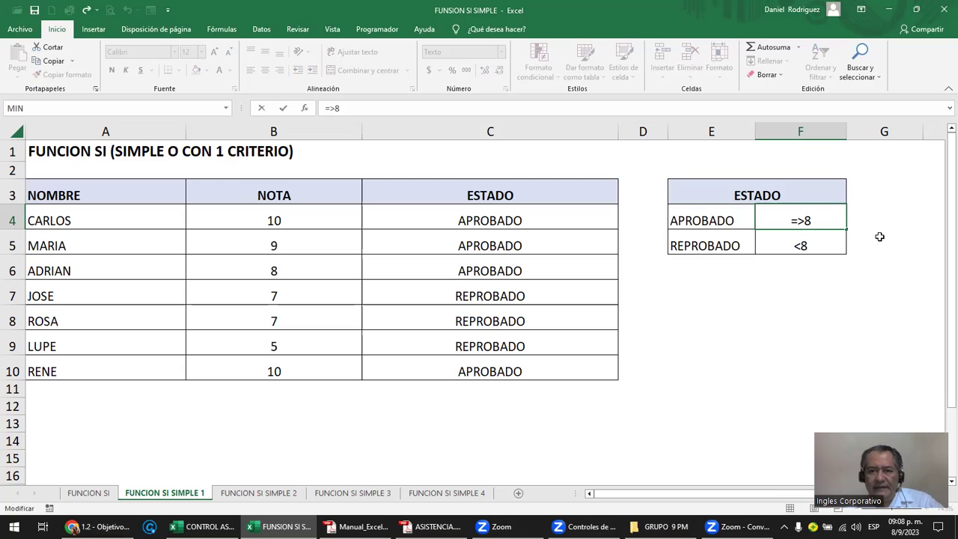
{"action": "key", "text": "Escape"}
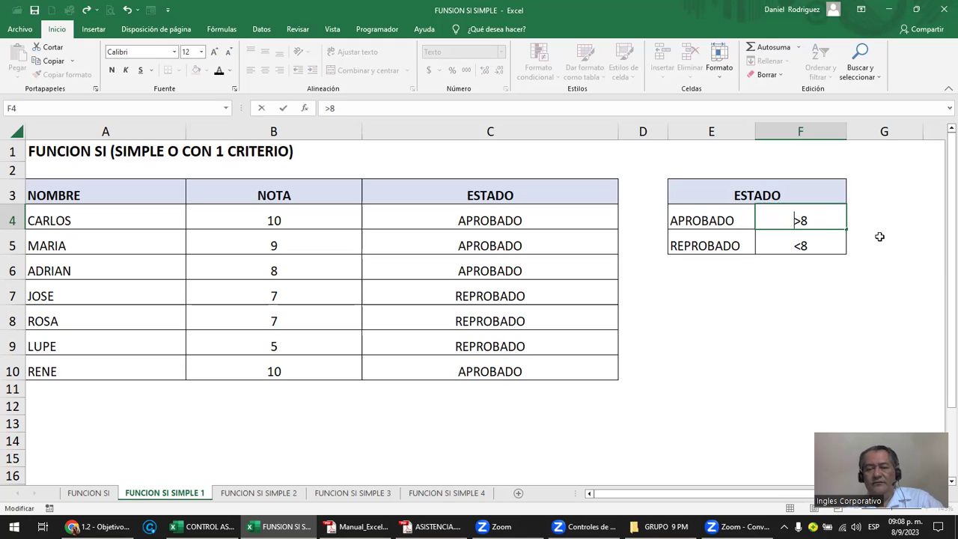
{"action": "type", "text": "="}
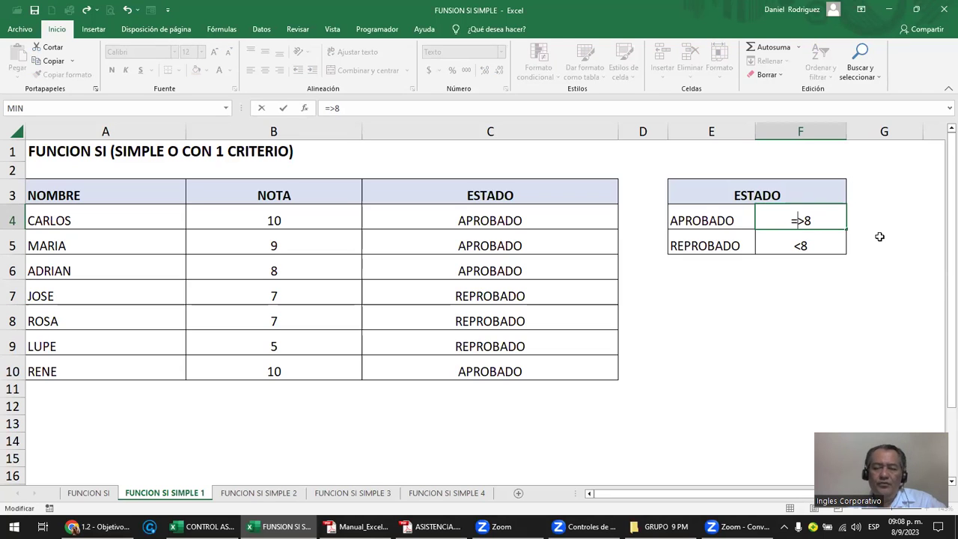
{"action": "left_click", "coordinate": [880, 238]}
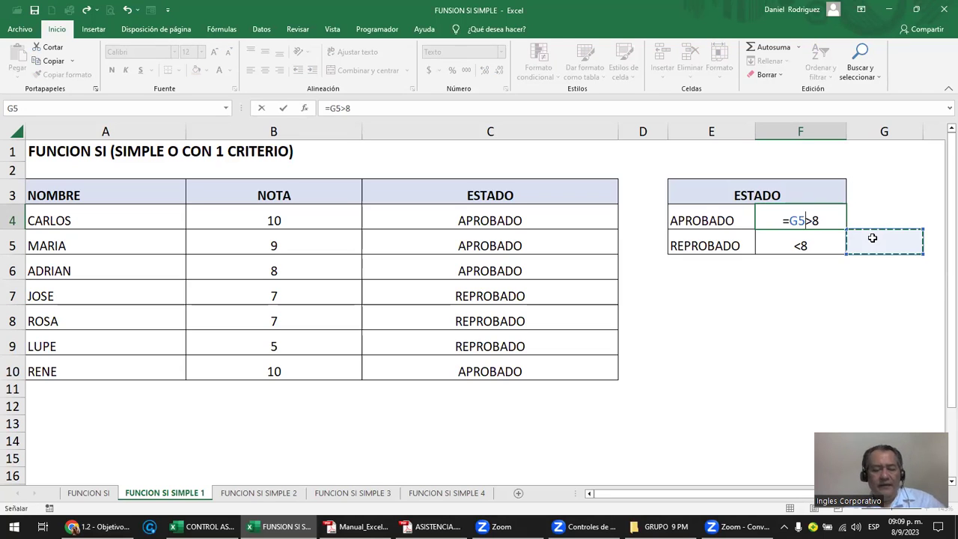
{"action": "key", "text": "Escape"}
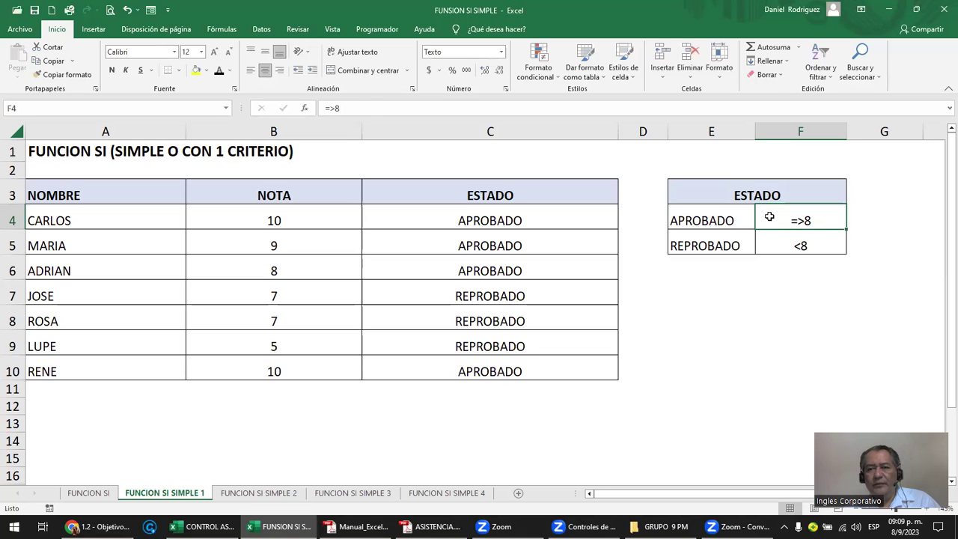
{"action": "left_click", "coordinate": [741, 217]}
{"action": "left_click", "coordinate": [777, 217], "text": "shift"}
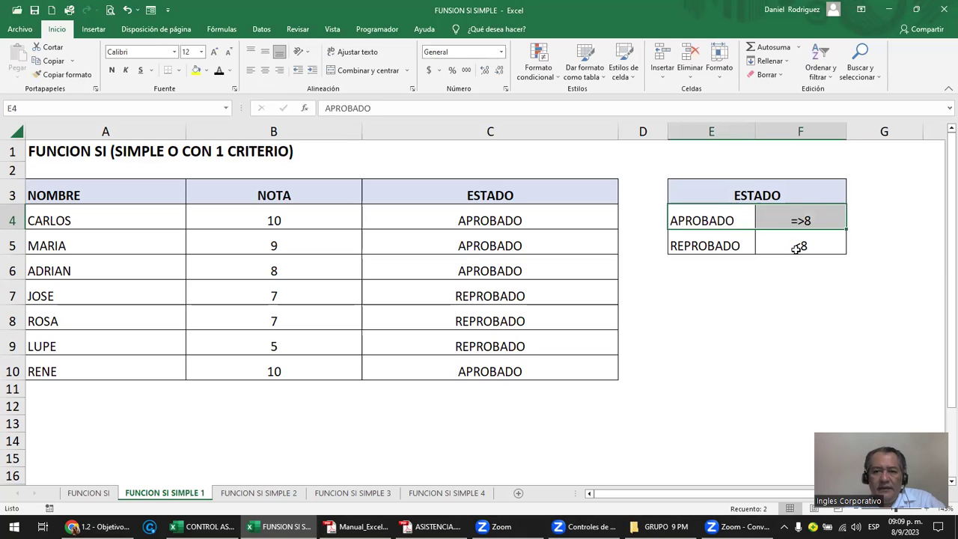
{"action": "left_click", "coordinate": [799, 249]}
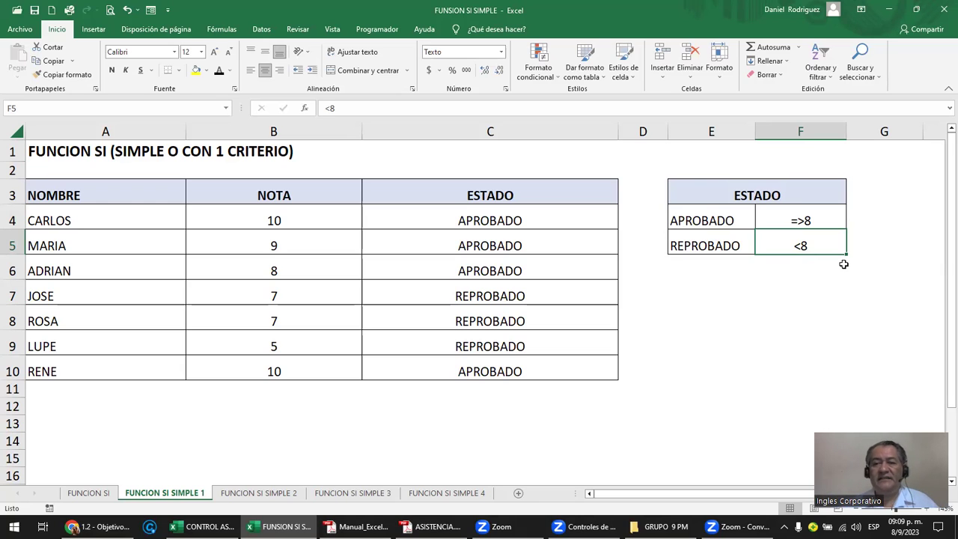
{"action": "left_click", "coordinate": [464, 220]}
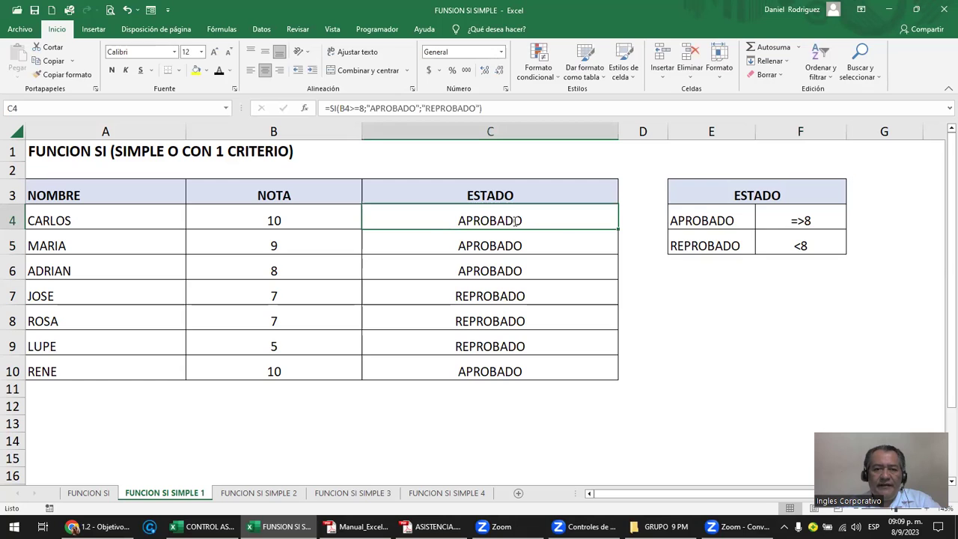
- Open C4's =SI(B4>=8;"APROBADO";"REPROBADO") formula, then switch to the lesson page
{"action": "double_click", "coordinate": [514, 221]}
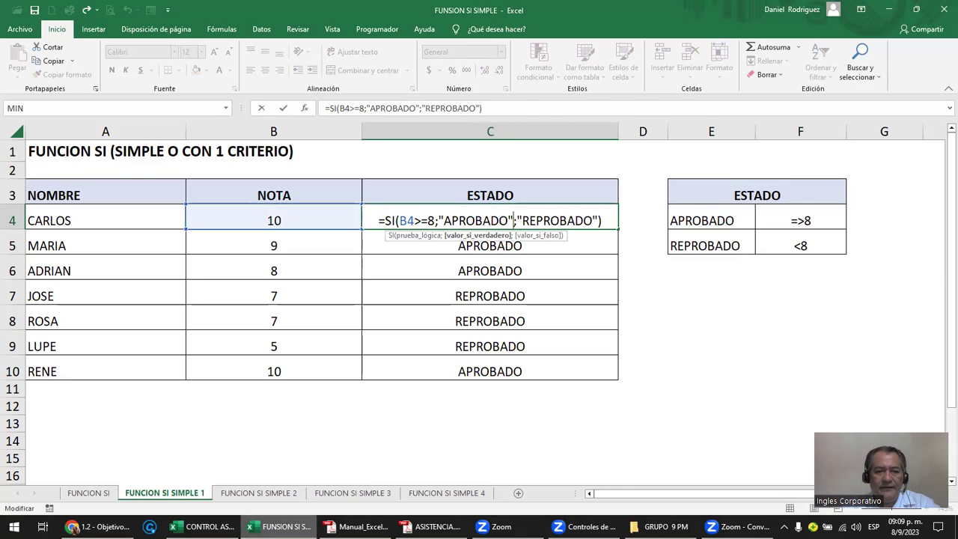
{"action": "key", "text": "alt+Tab"}
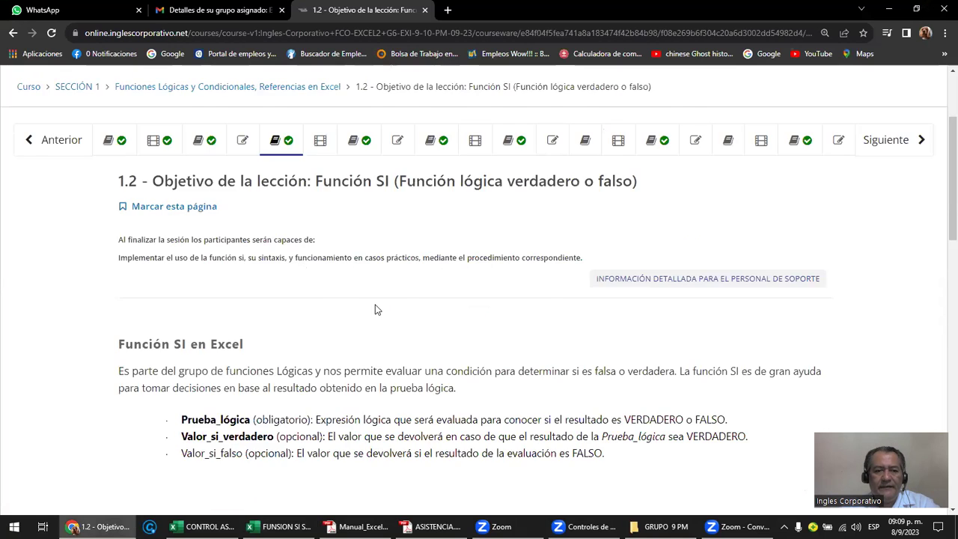
- Scroll the lesson to the SI Argumentos de función illustration, then switch to the Excel manual PDF
{"action": "scroll", "coordinate": [378, 309], "scroll_direction": "down", "scroll_amount": 4}
{"action": "scroll", "coordinate": [377, 310], "scroll_direction": "down", "scroll_amount": 4}
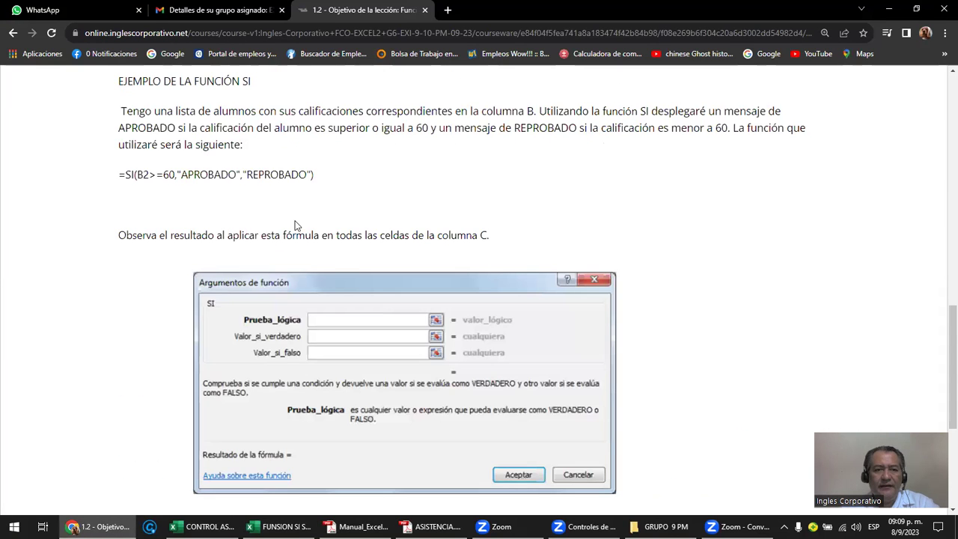
{"action": "scroll", "coordinate": [293, 225], "scroll_direction": "down", "scroll_amount": 3}
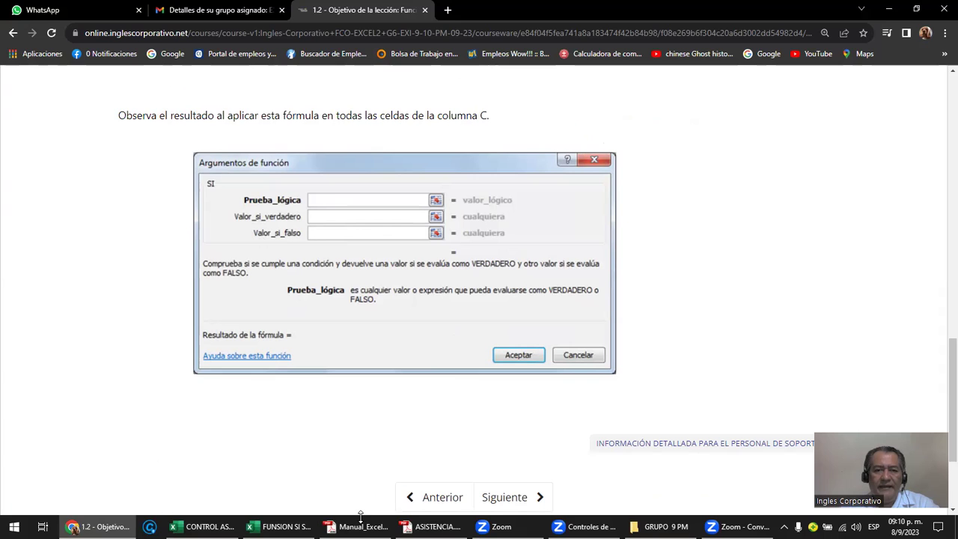
{"action": "mouse_move", "coordinate": [438, 526]}
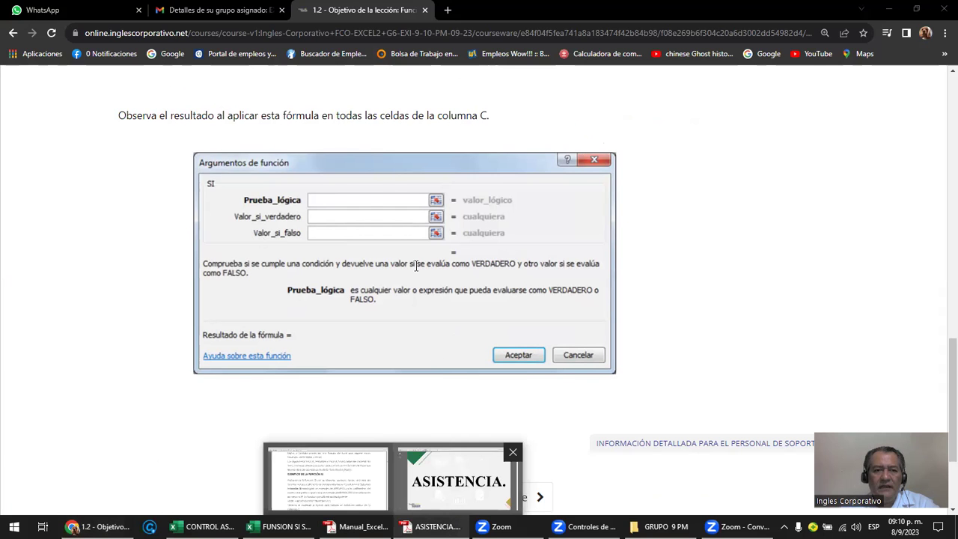
{"action": "key", "text": "alt+Tab"}
- Scroll Manual_Excel_Intermedio.pdf to page 20's =SI(B2>=60,"APROBADO","REPROBADO") example table
{"action": "scroll", "coordinate": [417, 266], "scroll_direction": "up", "scroll_amount": 5}
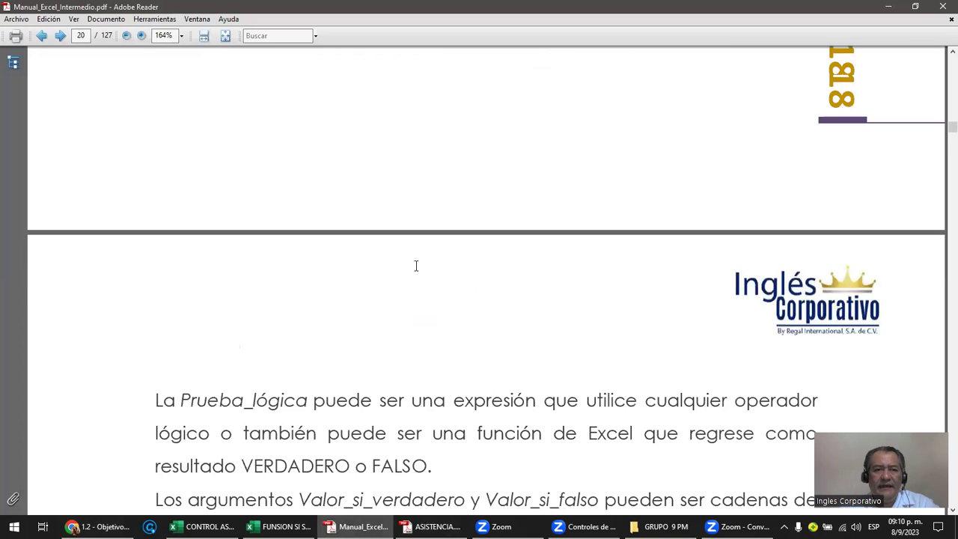
{"action": "scroll", "coordinate": [416, 266], "scroll_direction": "up", "scroll_amount": 6}
{"action": "scroll", "coordinate": [416, 267], "scroll_direction": "up", "scroll_amount": 3}
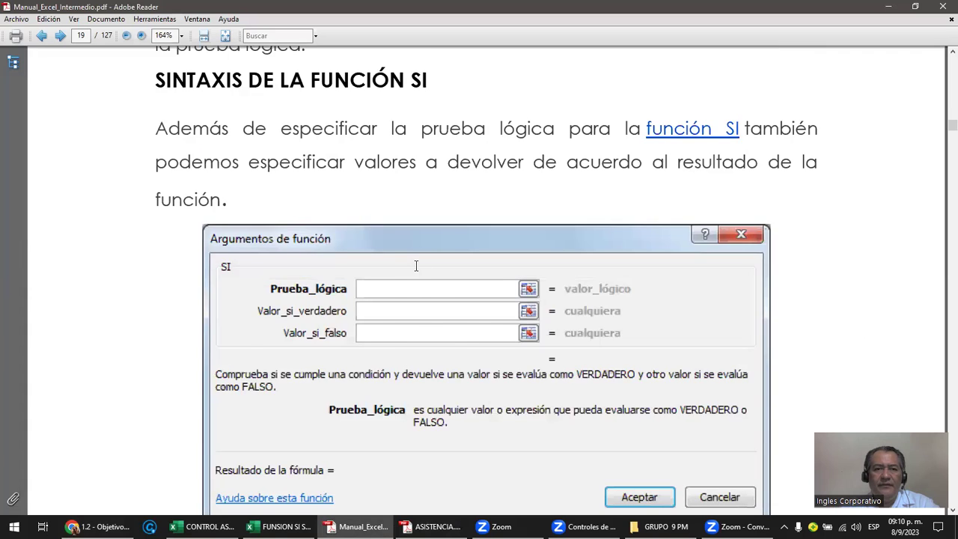
{"action": "scroll", "coordinate": [416, 266], "scroll_direction": "up", "scroll_amount": 2}
{"action": "scroll", "coordinate": [417, 266], "scroll_direction": "down", "scroll_amount": 1}
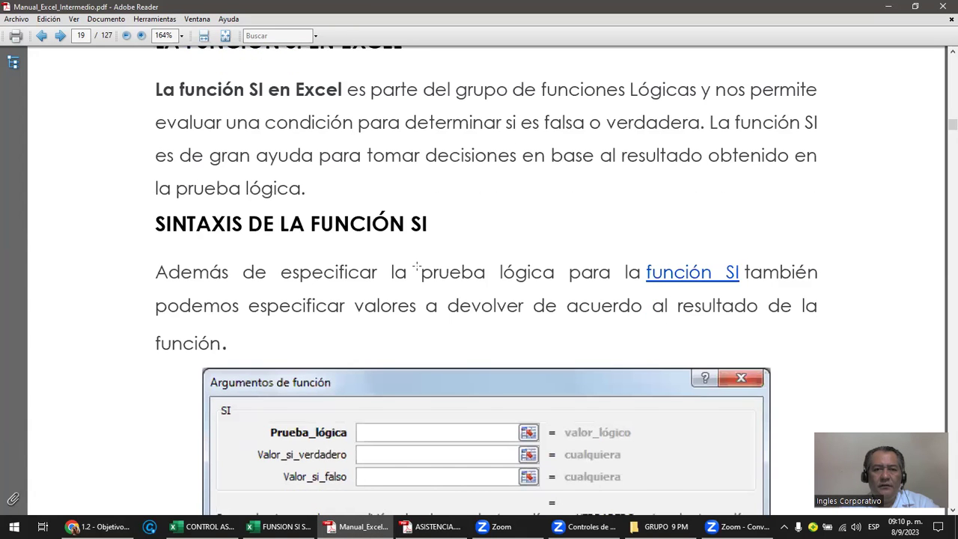
{"action": "scroll", "coordinate": [417, 265], "scroll_direction": "down", "scroll_amount": 4}
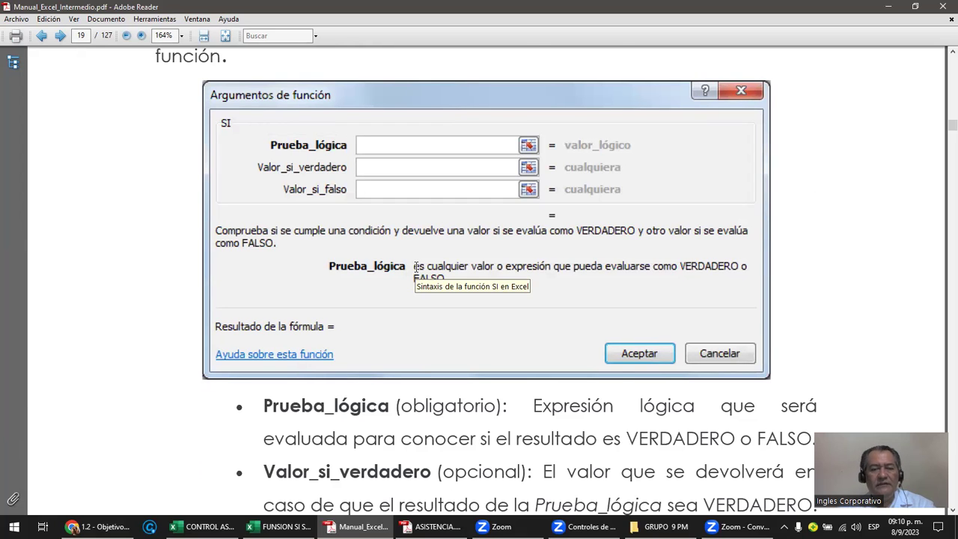
{"action": "scroll", "coordinate": [417, 266], "scroll_direction": "down", "scroll_amount": 2}
{"action": "scroll", "coordinate": [414, 269], "scroll_direction": "down", "scroll_amount": 5}
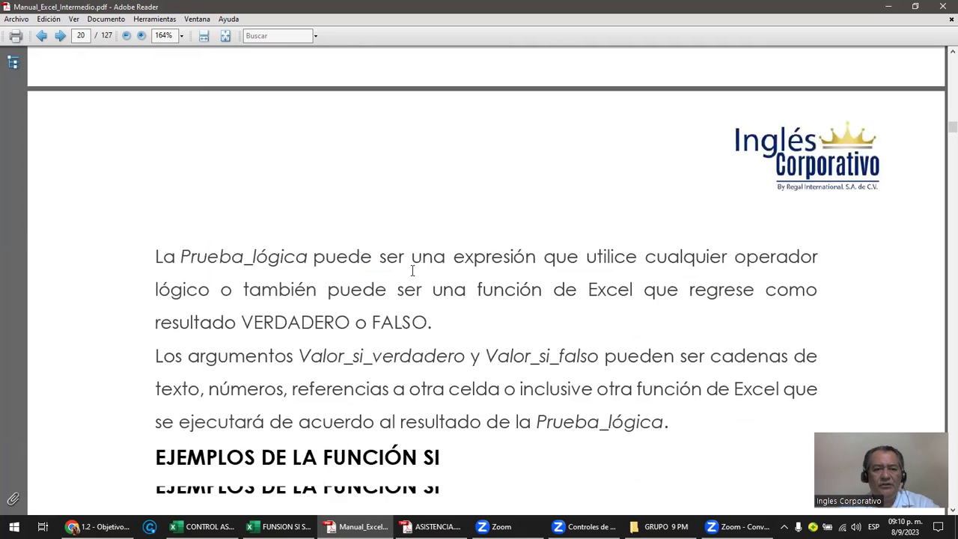
{"action": "scroll", "coordinate": [408, 271], "scroll_direction": "down", "scroll_amount": 3}
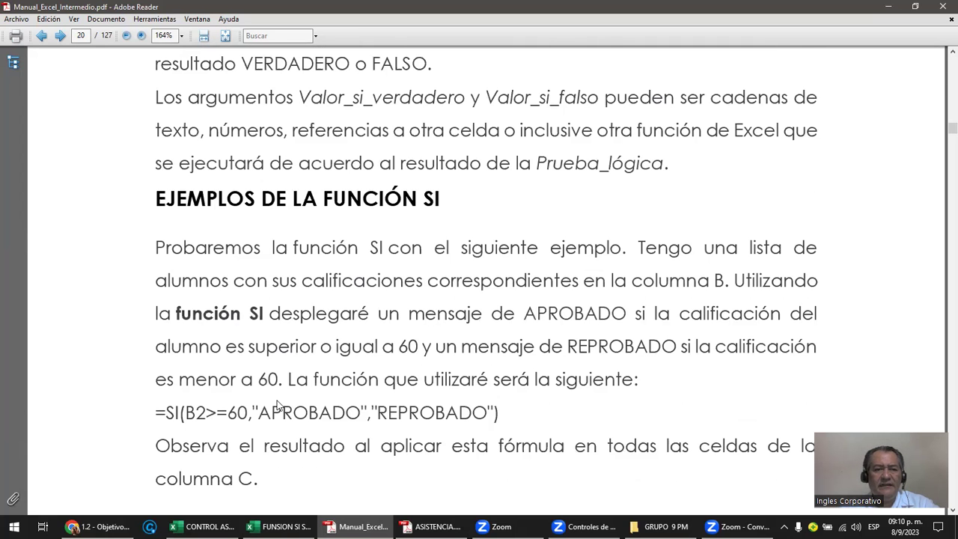
{"action": "scroll", "coordinate": [278, 404], "scroll_direction": "down", "scroll_amount": 1}
{"action": "scroll", "coordinate": [284, 393], "scroll_direction": "down", "scroll_amount": 3}
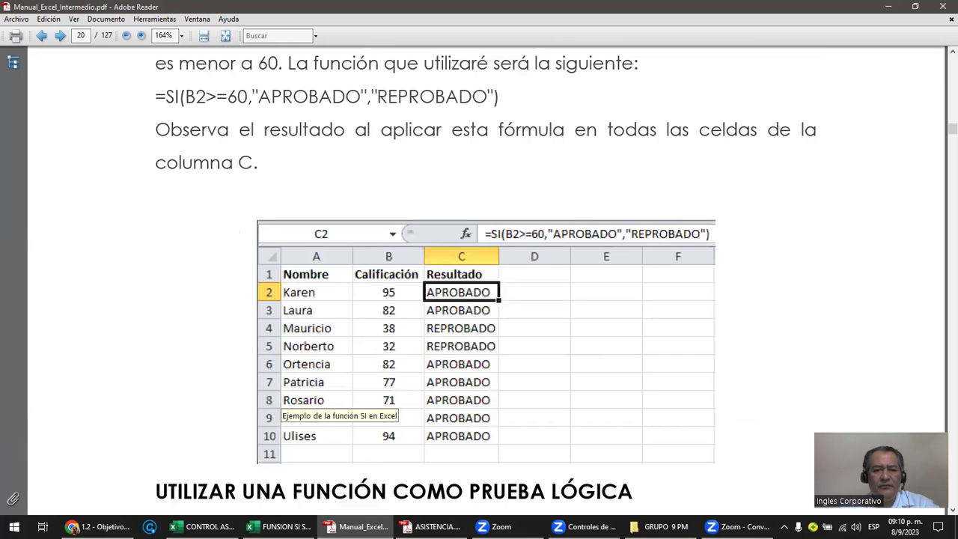
- Back in Excel, clear the ESTADO results in C4:C10, leaving C4 selected
{"action": "key", "text": "alt+Tab"}
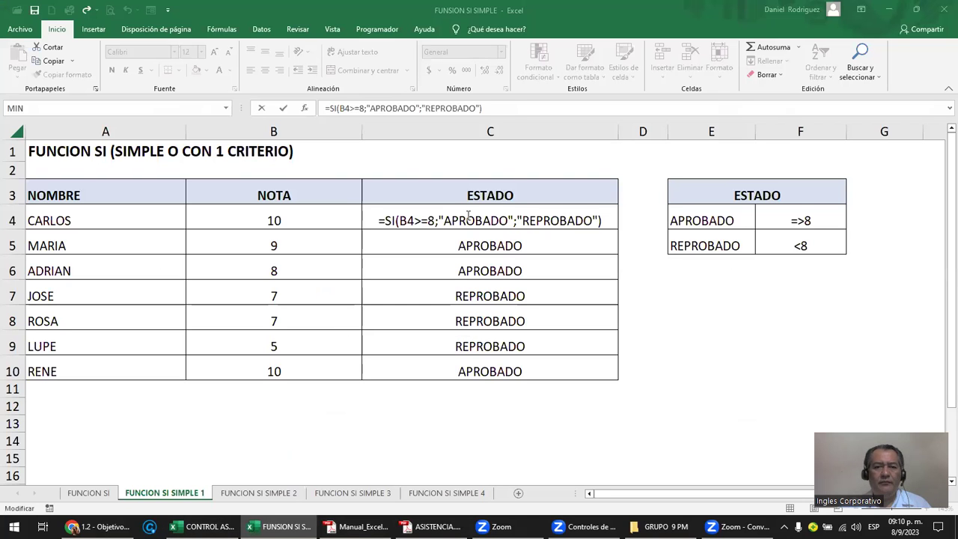
{"action": "double_click", "coordinate": [467, 218]}
{"action": "key", "text": "Escape"}
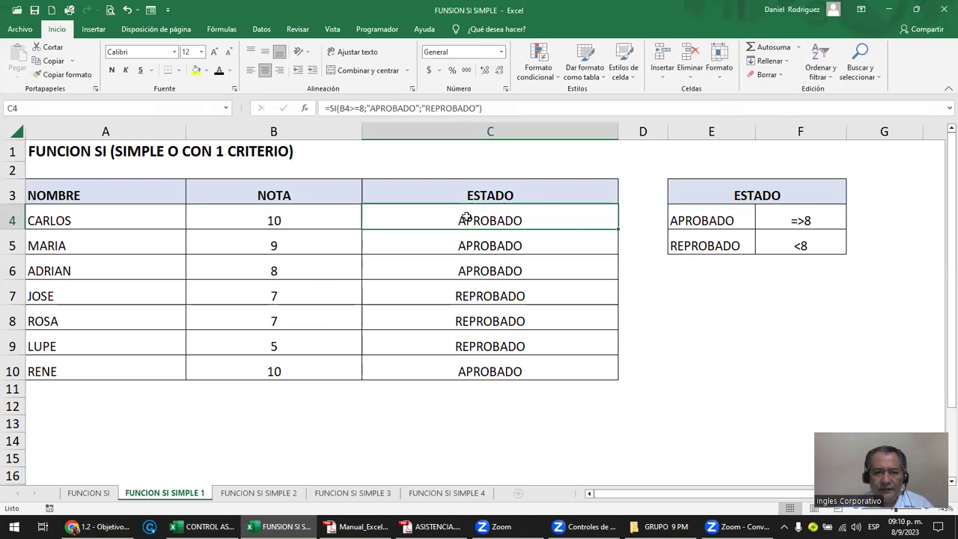
{"action": "left_click", "coordinate": [486, 360], "text": "shift"}
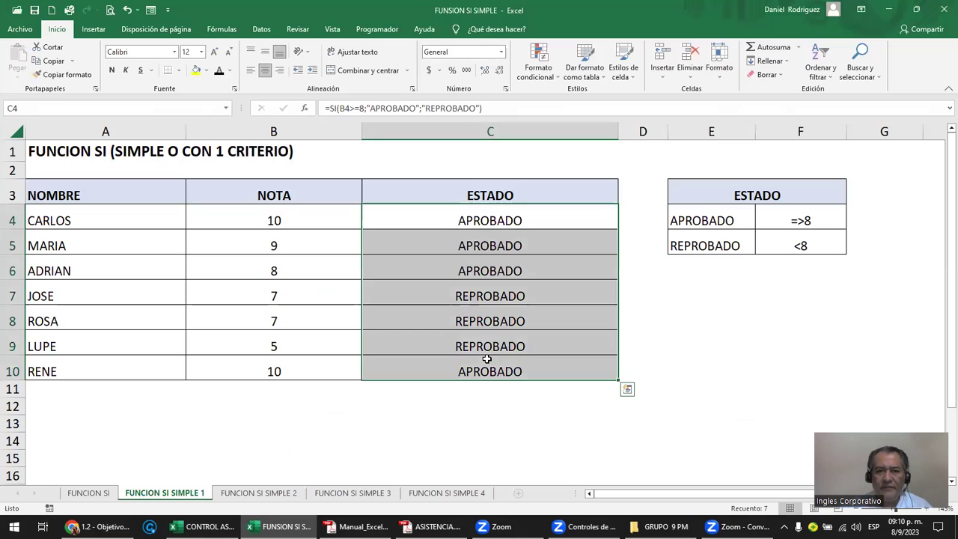
{"action": "key", "text": "Delete"}
{"action": "key", "text": "shift+BackSpace"}
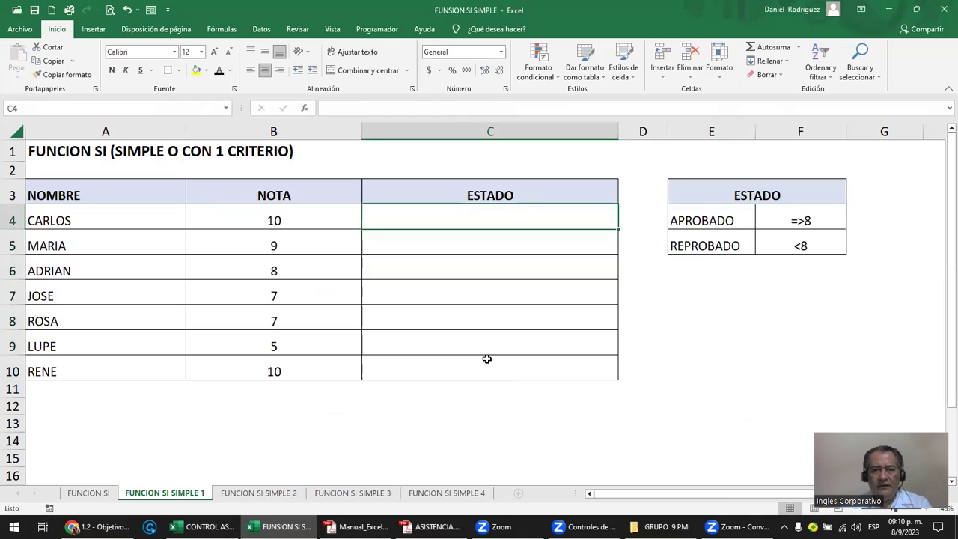
{"action": "type", "text": "="}
{"action": "key", "text": "Escape"}
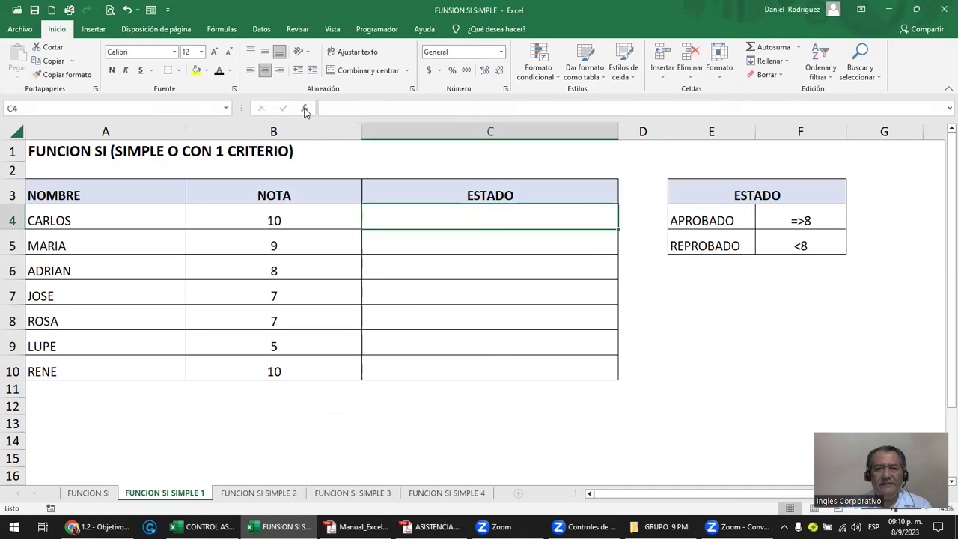
- Search Insertar función for SI across all categories, then close it without inserting
{"action": "left_click", "coordinate": [305, 109]}
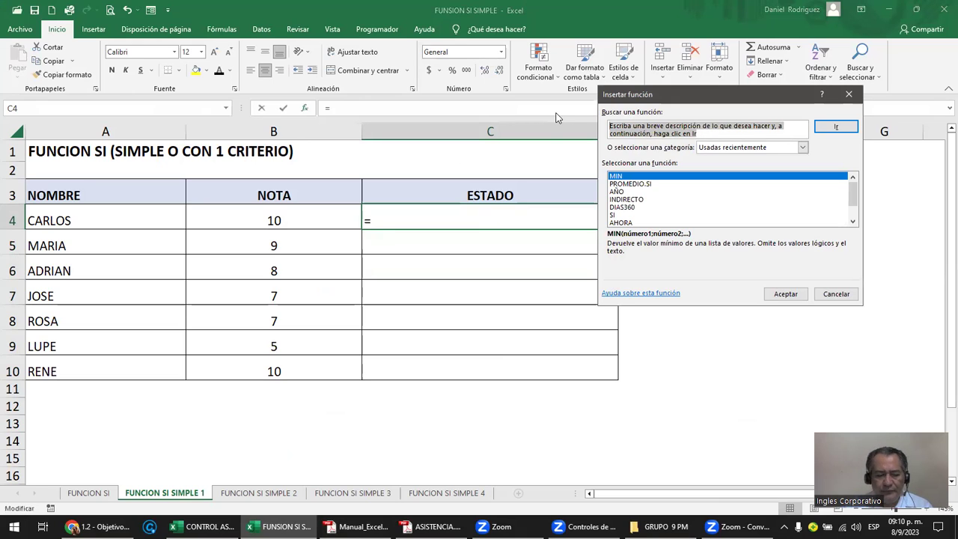
{"action": "key", "text": "BackSpace"}
{"action": "type", "text": "SI"}
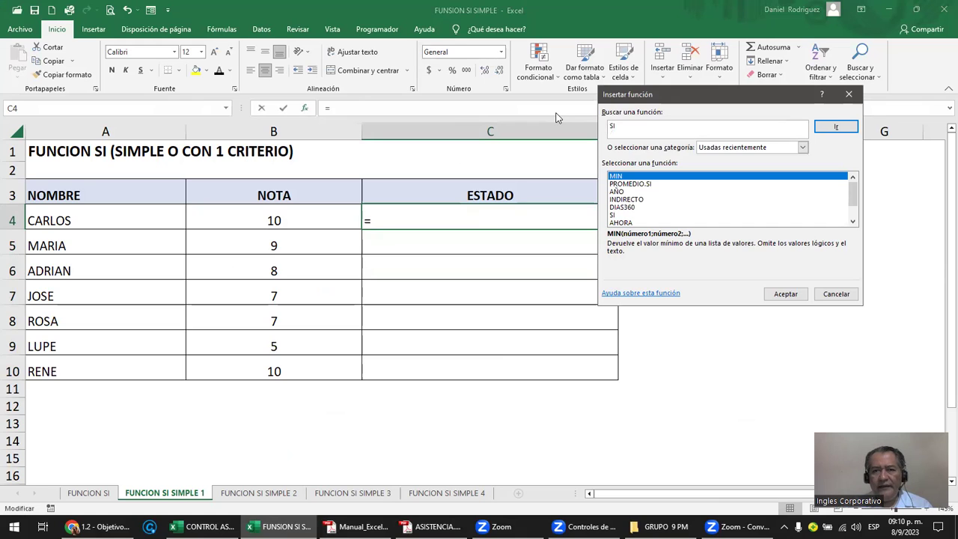
{"action": "key", "text": "Return"}
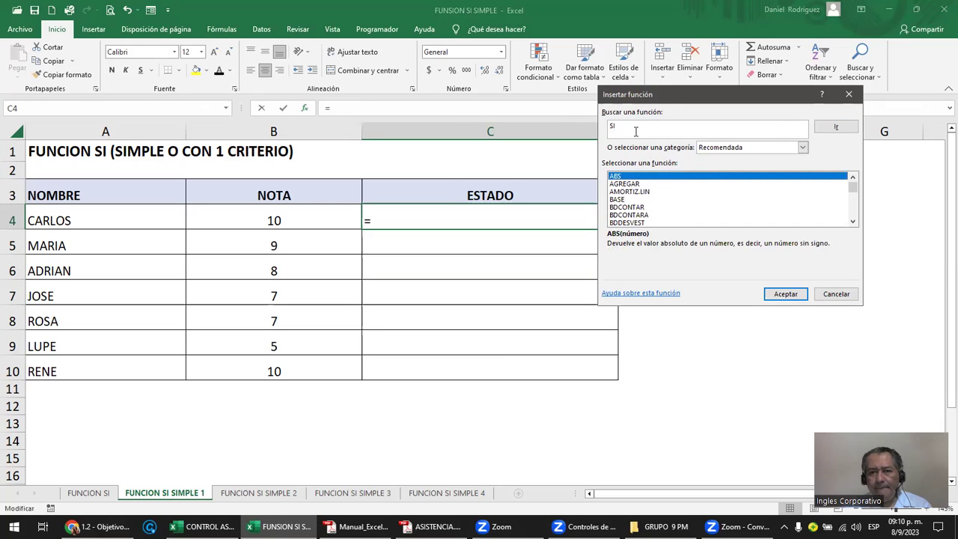
{"action": "left_click", "coordinate": [634, 129]}
{"action": "type", "text": "SI"}
{"action": "key", "text": "BackSpace"}
{"action": "key", "text": "BackSpace"}
{"action": "key", "text": "BackSpace"}
{"action": "type", "text": "I"}
{"action": "key", "text": "Tab"}
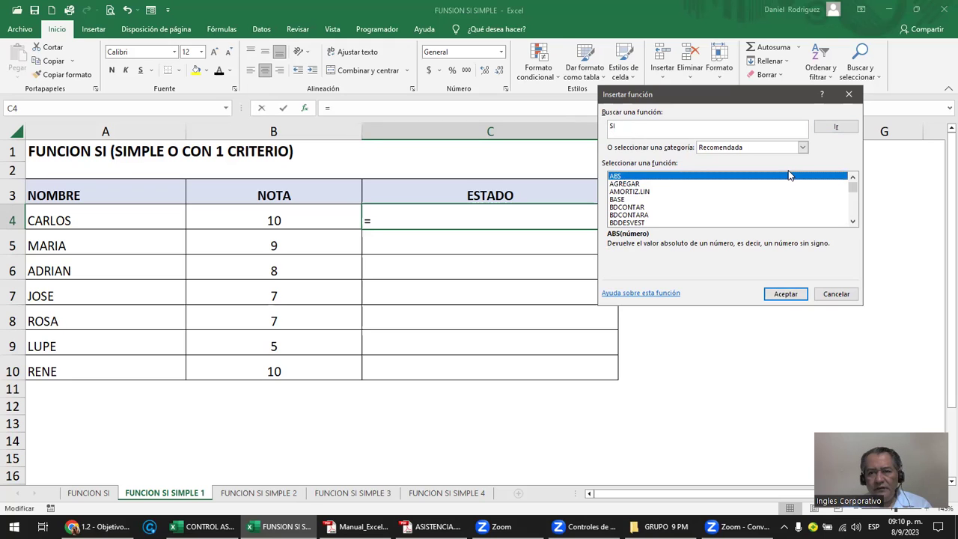
{"action": "left_click", "coordinate": [803, 148]}
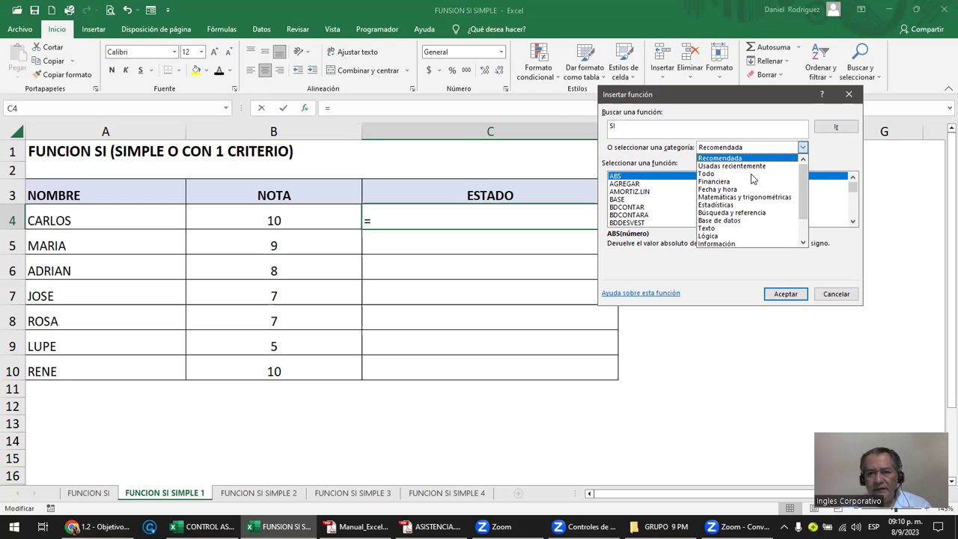
{"action": "key", "text": "Return"}
{"action": "left_click", "coordinate": [627, 127]}
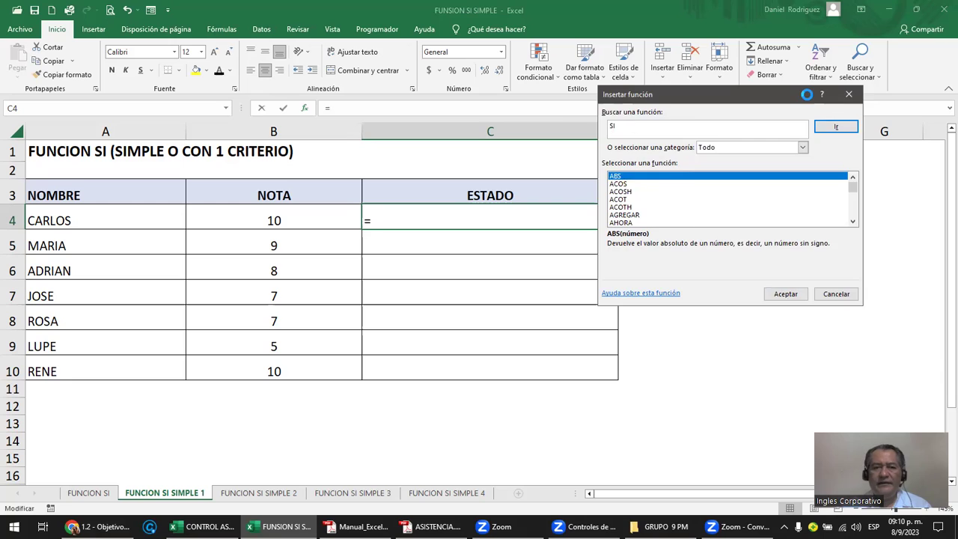
{"action": "key", "text": "Escape"}
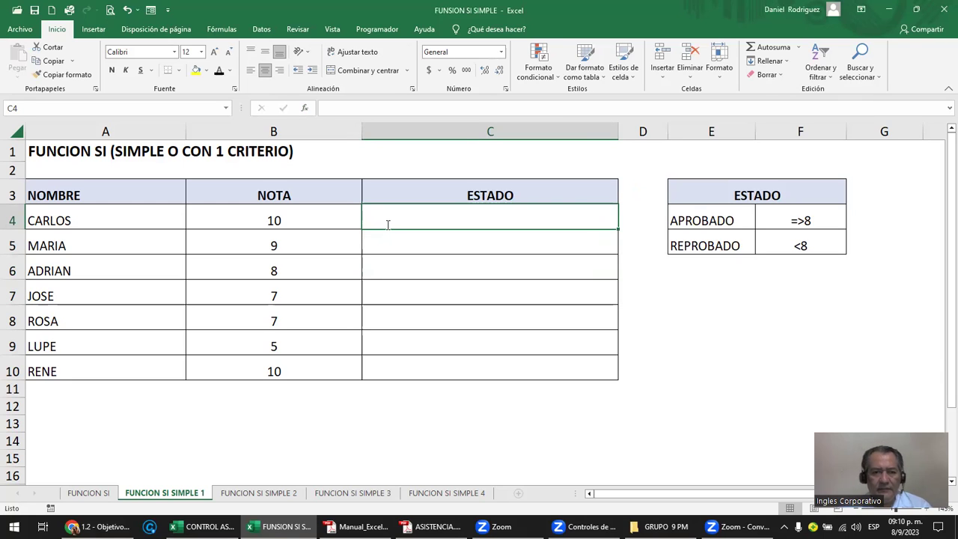
{"action": "type", "text": "=SI"}
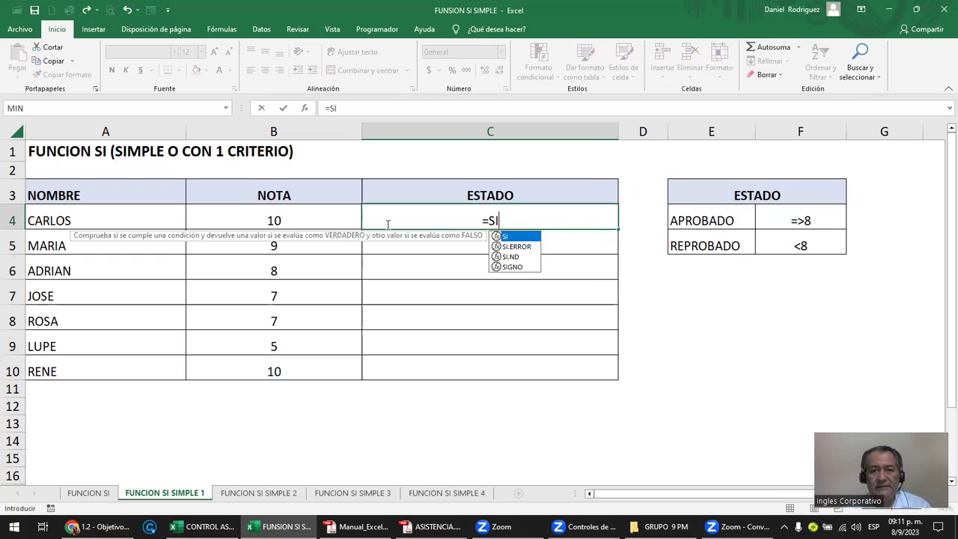
{"action": "type", "text": "("}
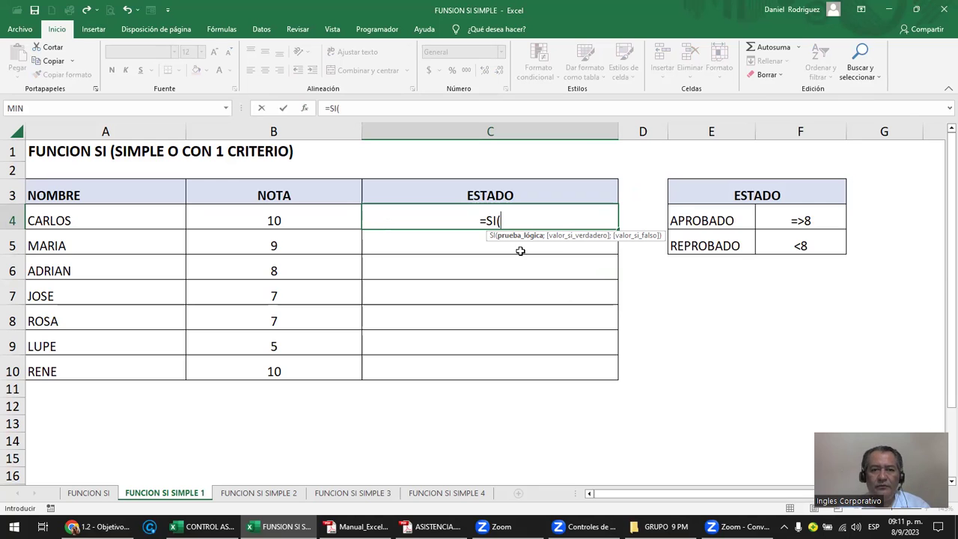
{"action": "key", "text": "Escape"}
{"action": "scroll", "coordinate": [521, 250], "scroll_direction": "up", "scroll_amount": 1, "text": "ctrl"}
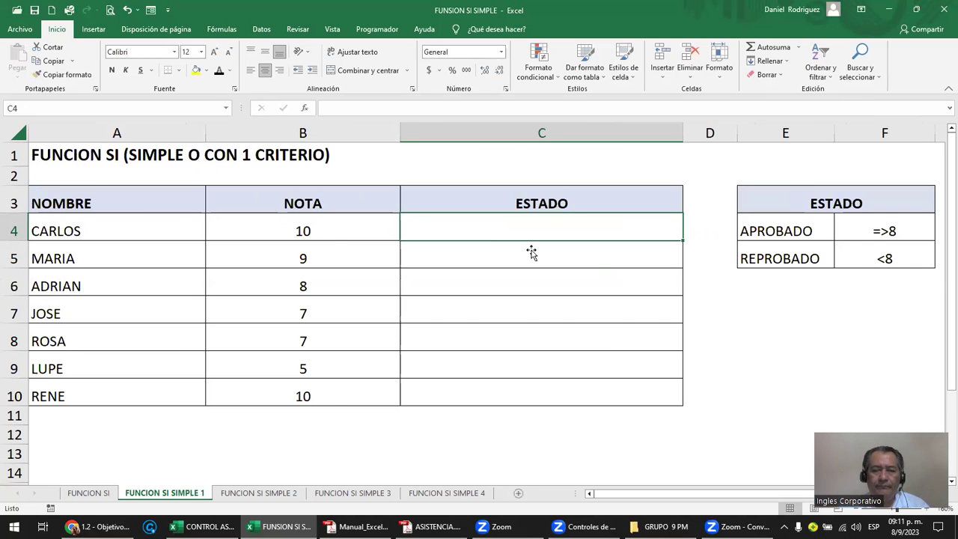
{"action": "scroll", "coordinate": [531, 252], "scroll_direction": "up", "scroll_amount": 1, "text": "ctrl"}
- Type =SI( in C4 with the logical test B4=>8; as the condition
{"action": "type", "text": "="}
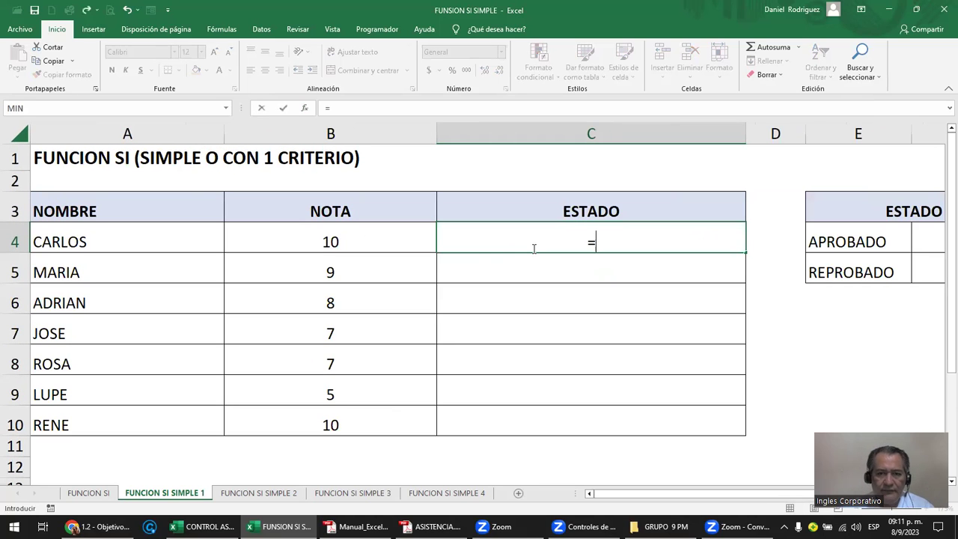
{"action": "type", "text": "SI("}
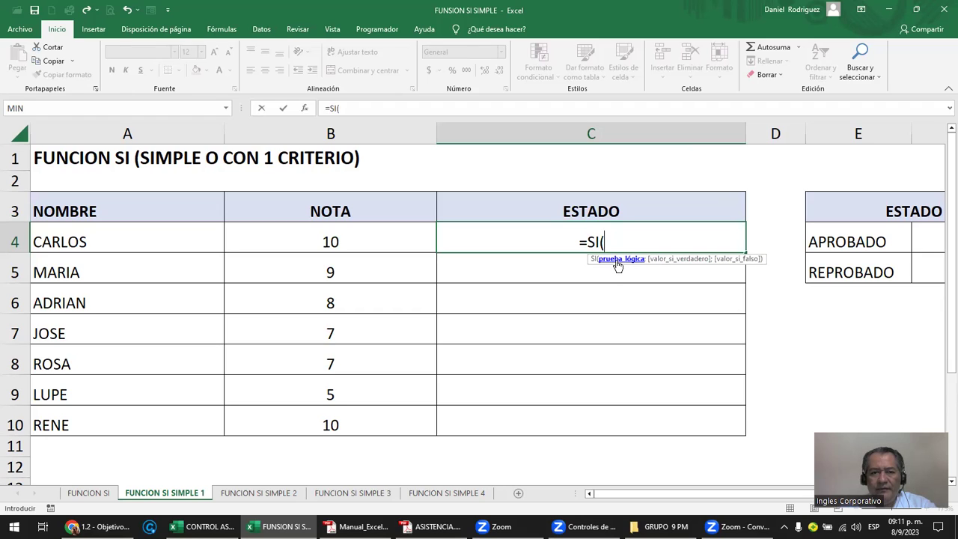
{"action": "left_click", "coordinate": [343, 241]}
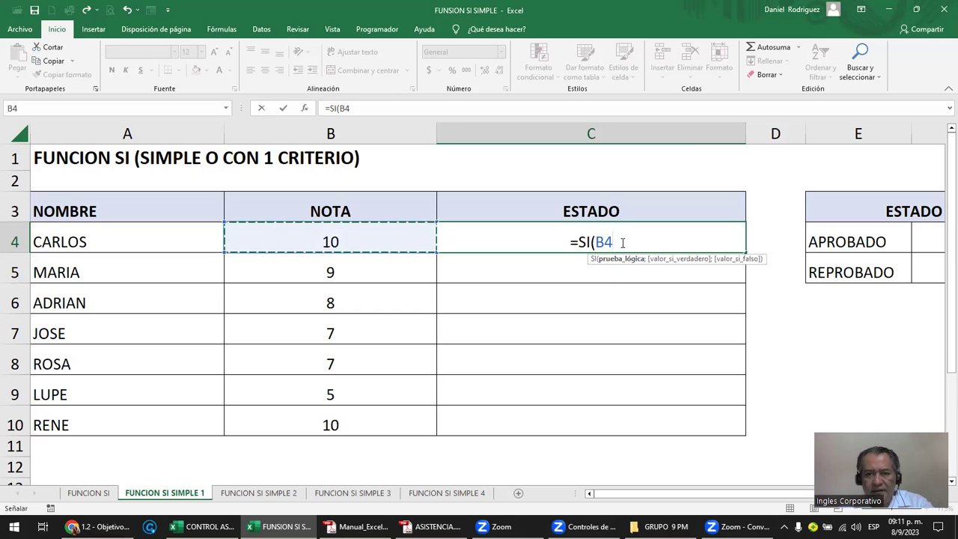
{"action": "type", "text": "="}
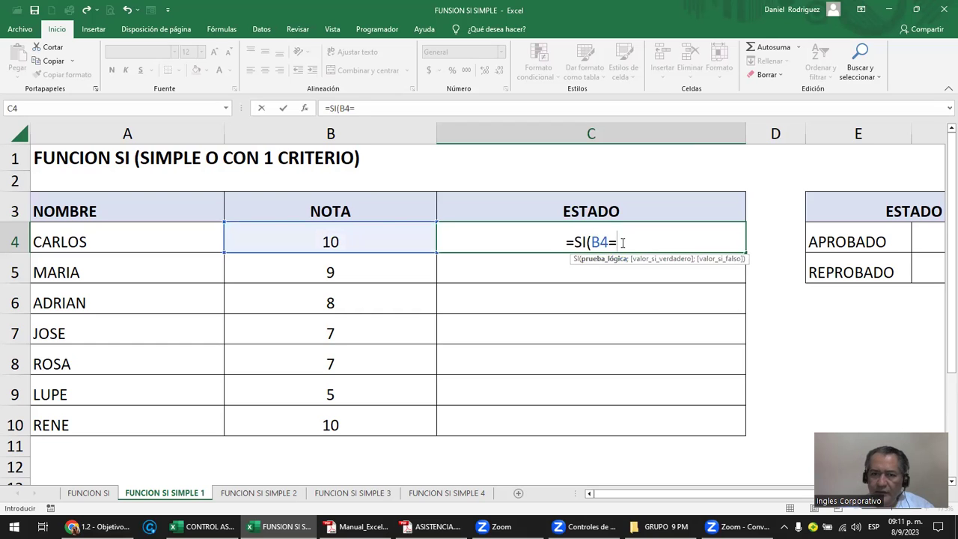
{"action": "type", "text": ">8"}
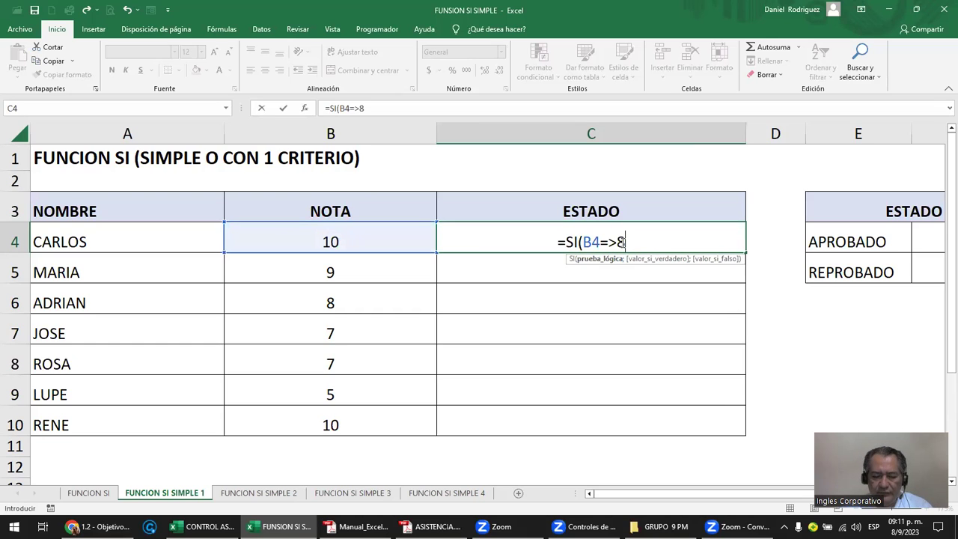
{"action": "type", "text": ";"}
{"action": "left_click", "coordinate": [623, 242]}
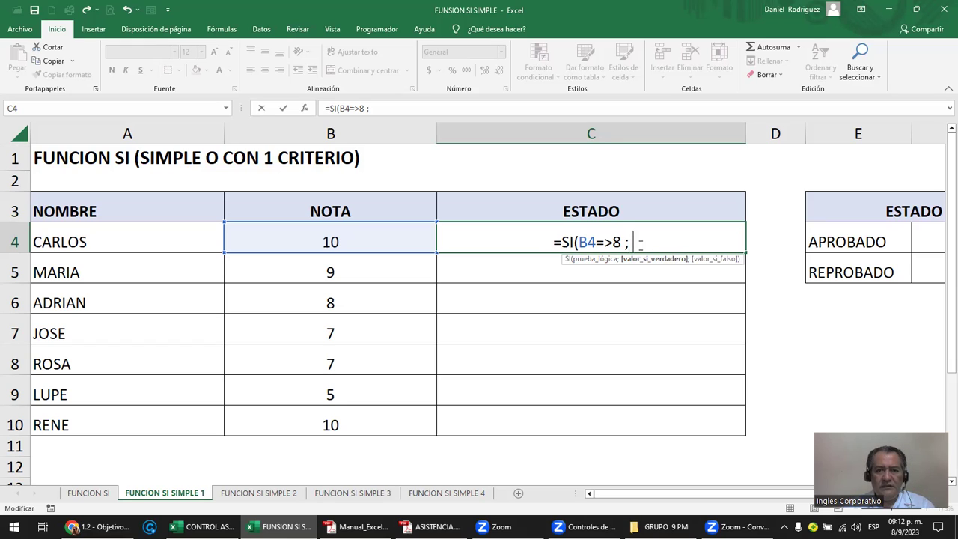
- Add "APROBADO" as the true value and "REPROBADO" as the false value, closing the SI parenthesis
{"action": "type", "text": "\""}
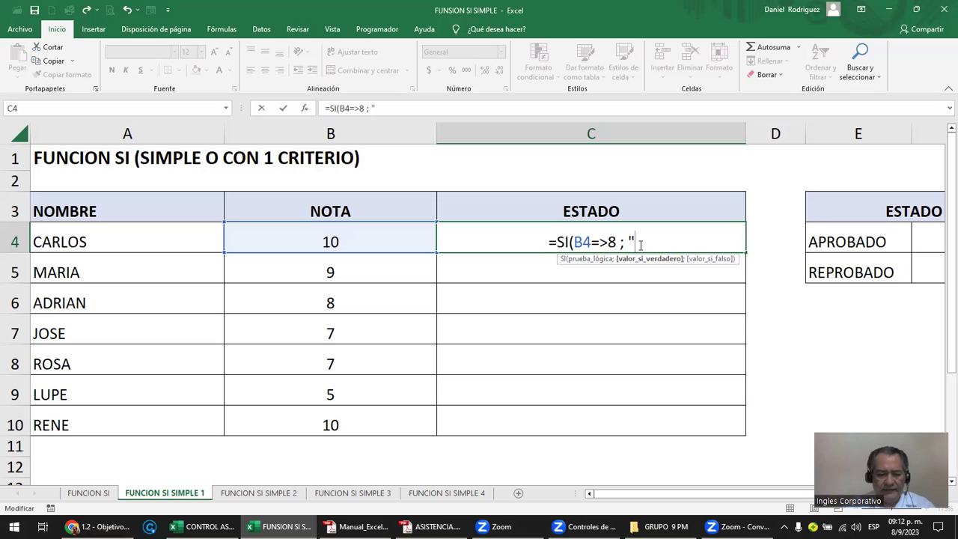
{"action": "type", "text": "AP"}
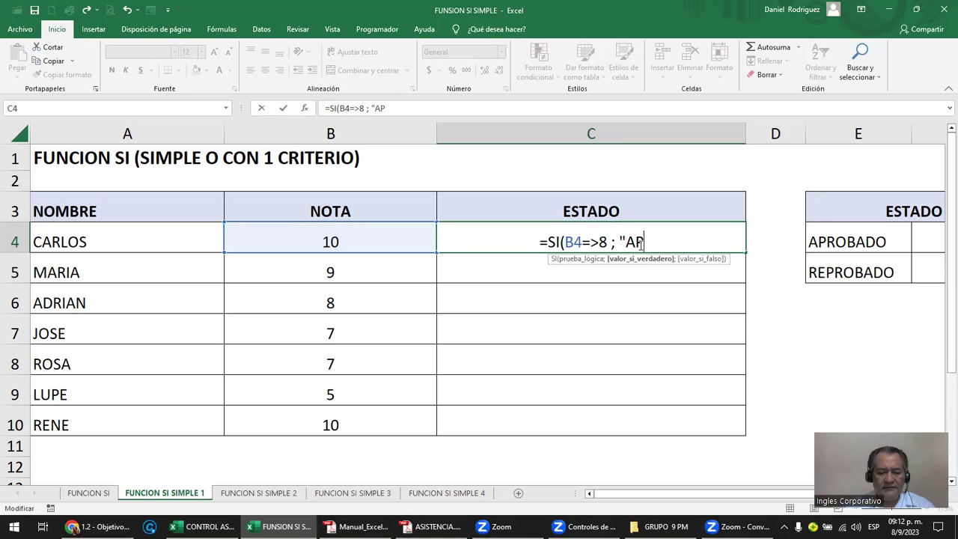
{"action": "type", "text": "ROBAD"}
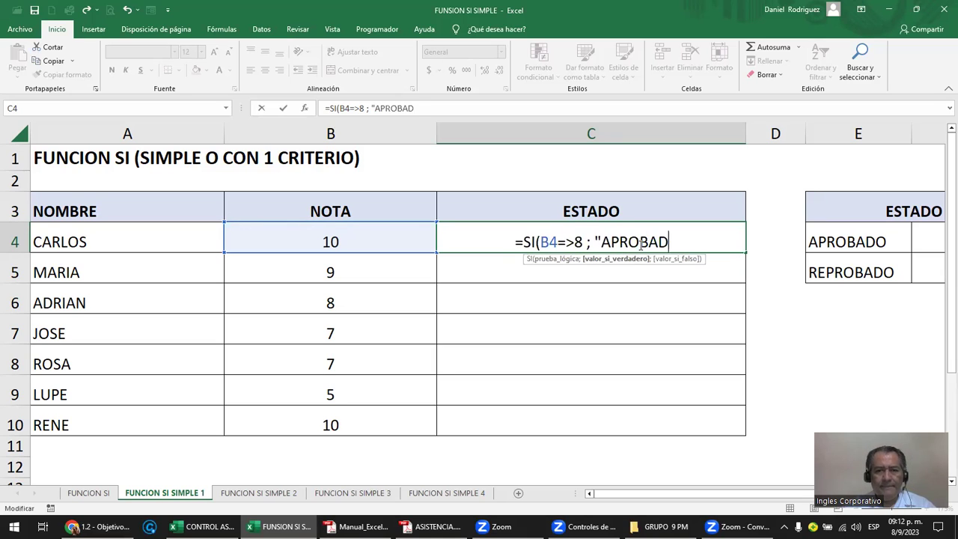
{"action": "type", "text": "O\""}
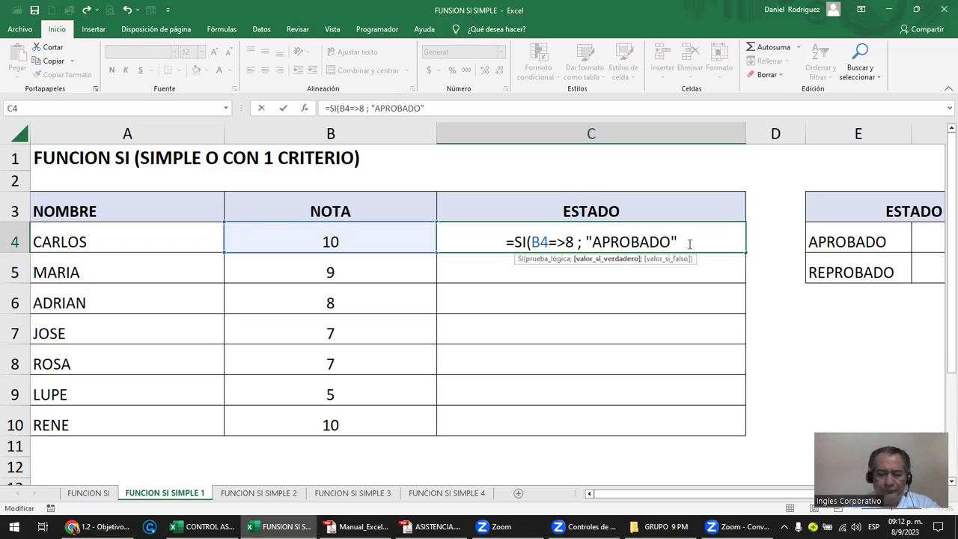
{"action": "type", "text": ";"}
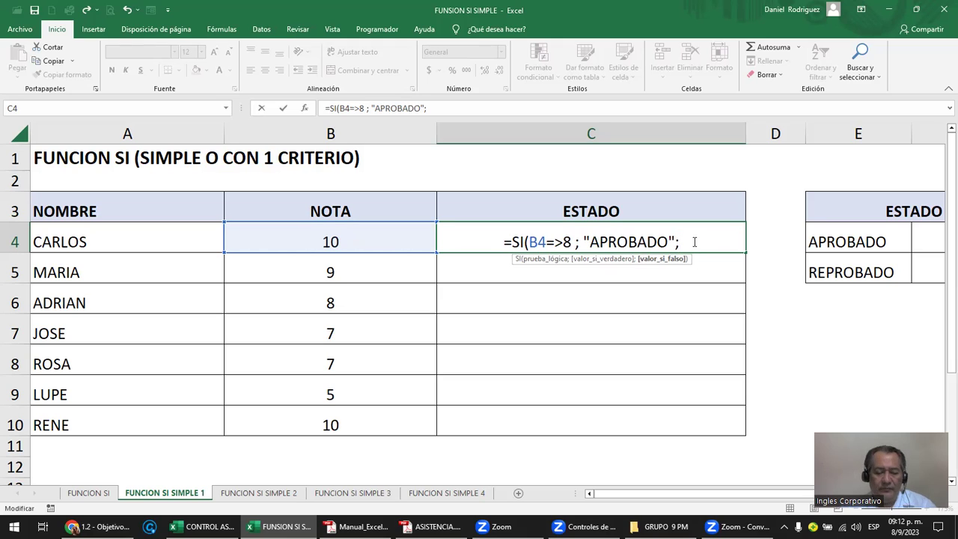
{"action": "type", "text": "\""}
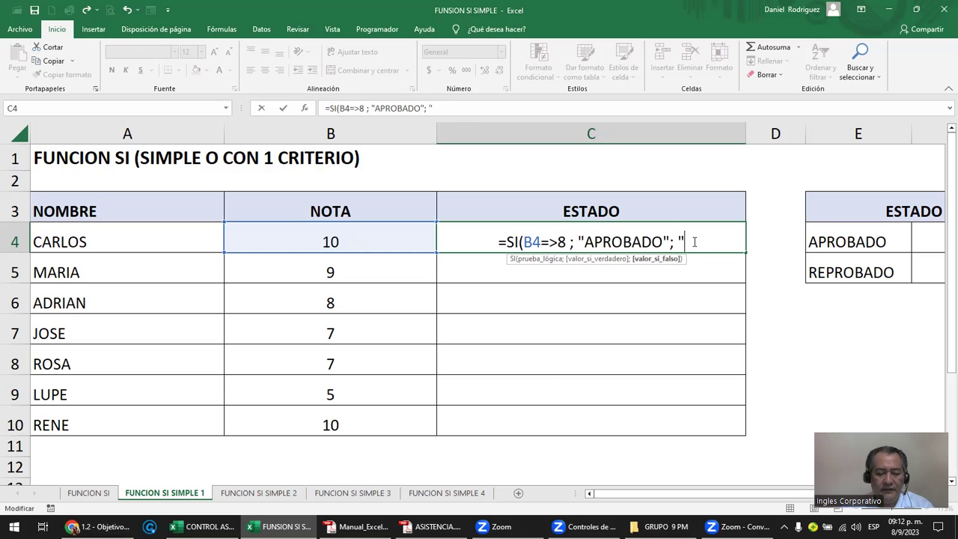
{"action": "type", "text": "REPROB"}
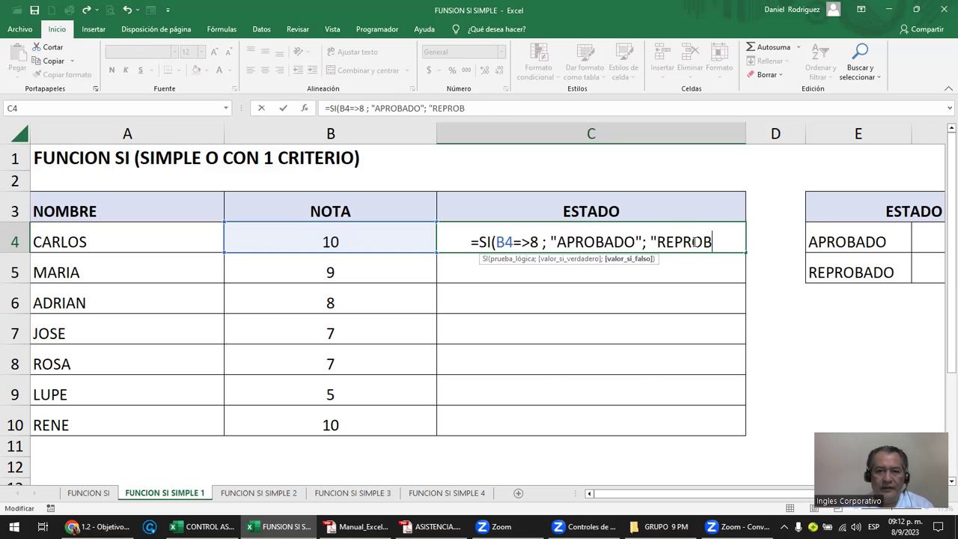
{"action": "type", "text": "ADO\""}
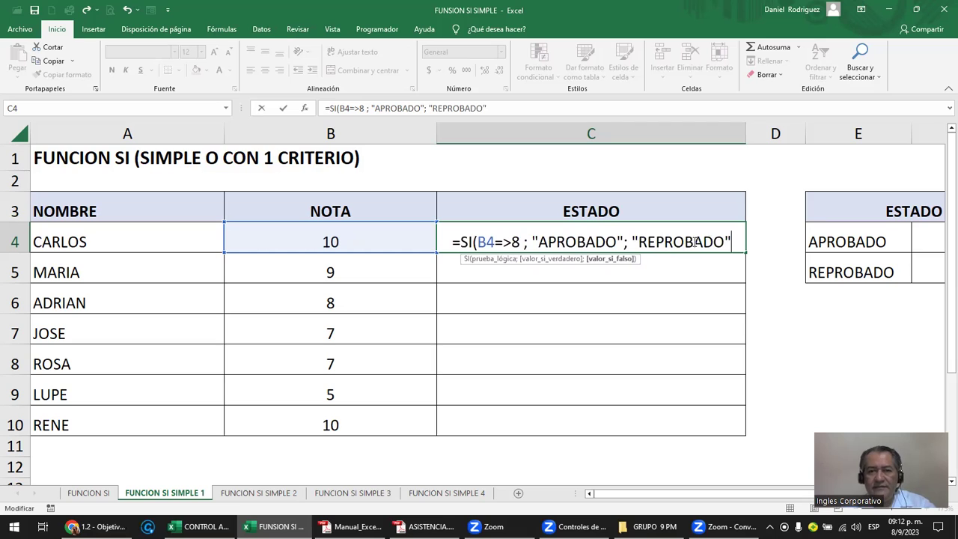
{"action": "type", "text": ")"}
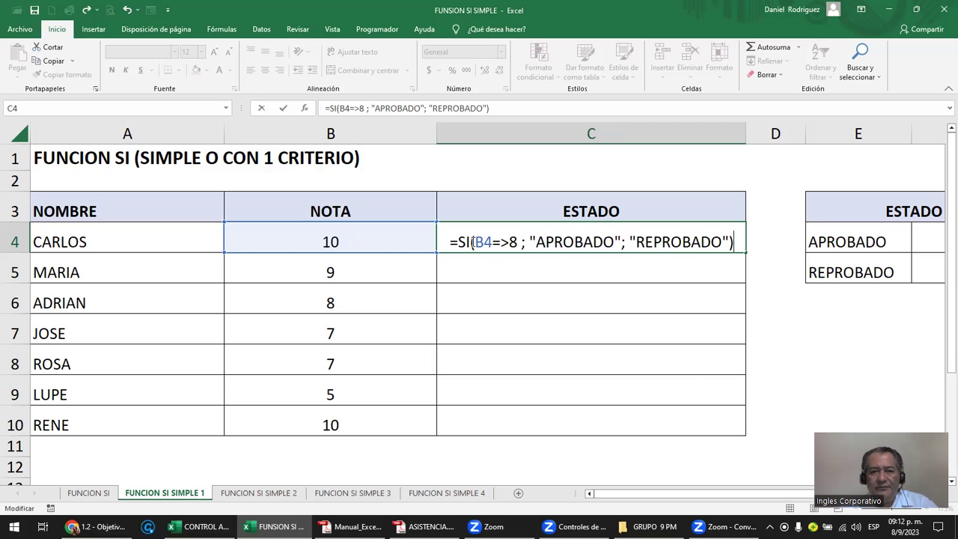
- Tidy C4's =SI(B4=>8;"APROBADO";"REPROBADO") formula and confirm it, accepting Excel's correction to >=8
{"action": "left_click", "coordinate": [474, 242]}
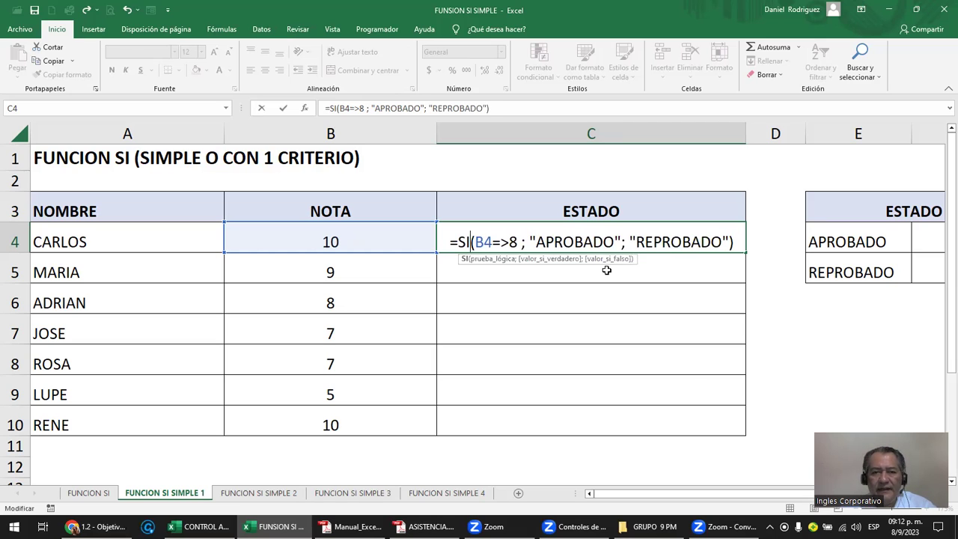
{"action": "left_click", "coordinate": [732, 239]}
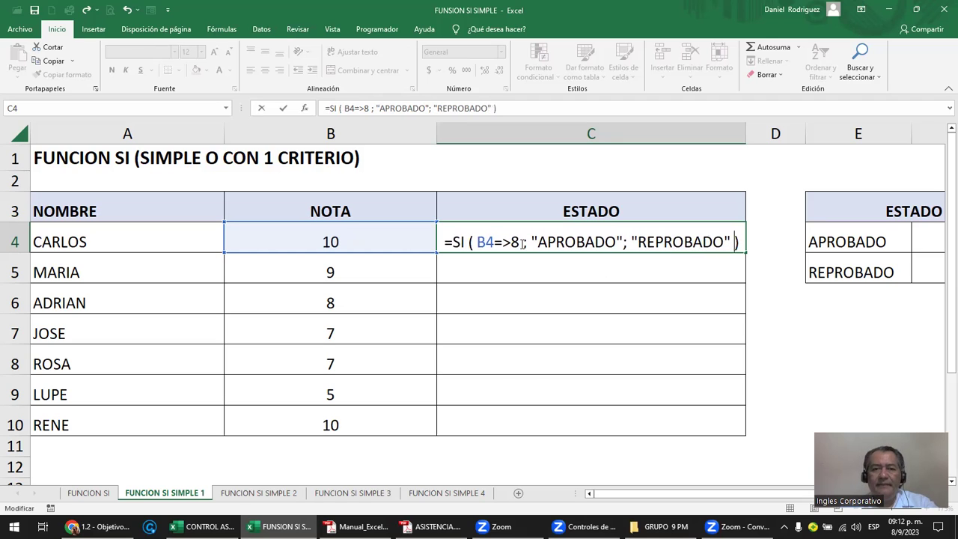
{"action": "left_click_drag", "start_coordinate": [470, 244], "coordinate": [624, 236]}
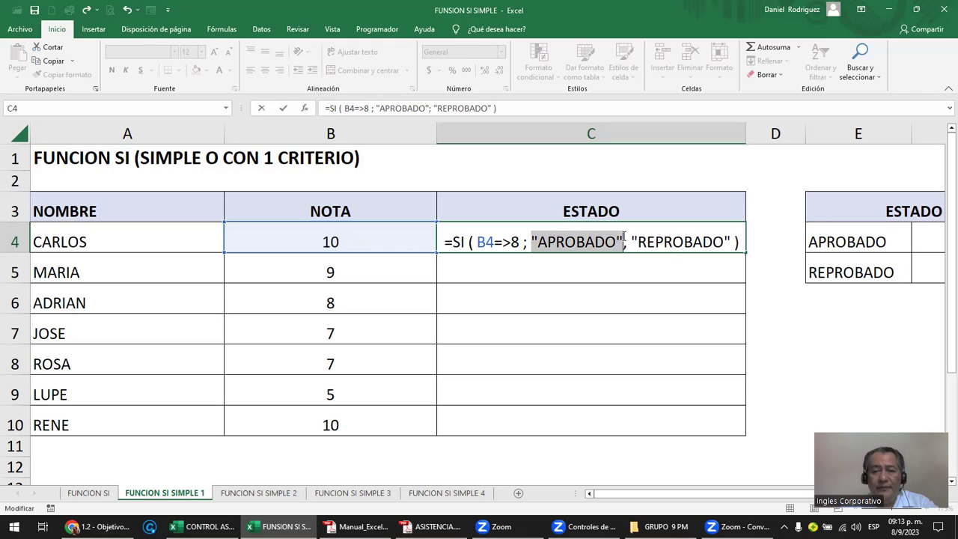
{"action": "double_click", "coordinate": [689, 245]}
{"action": "left_click_drag", "start_coordinate": [725, 253], "coordinate": [738, 256]}
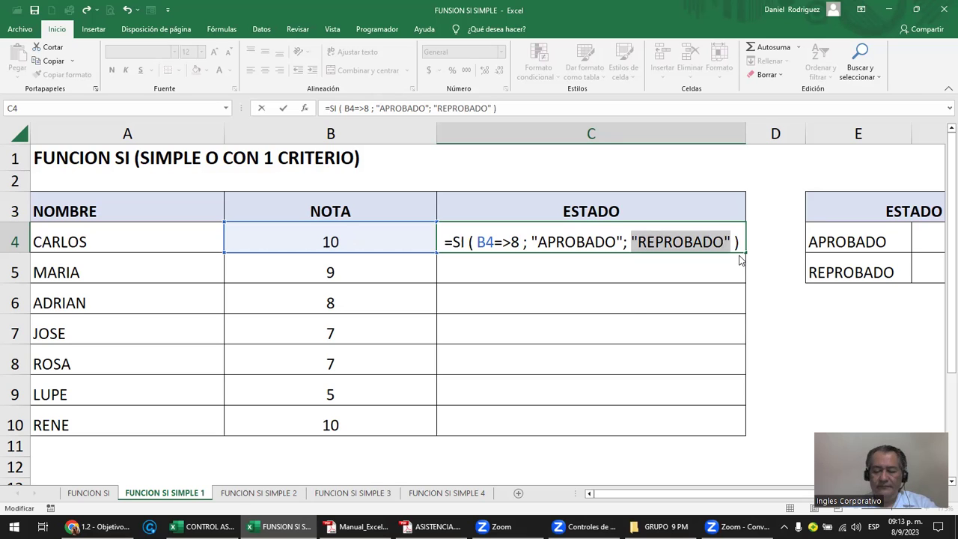
{"action": "key", "text": "Return"}
{"action": "key", "text": "Return"}
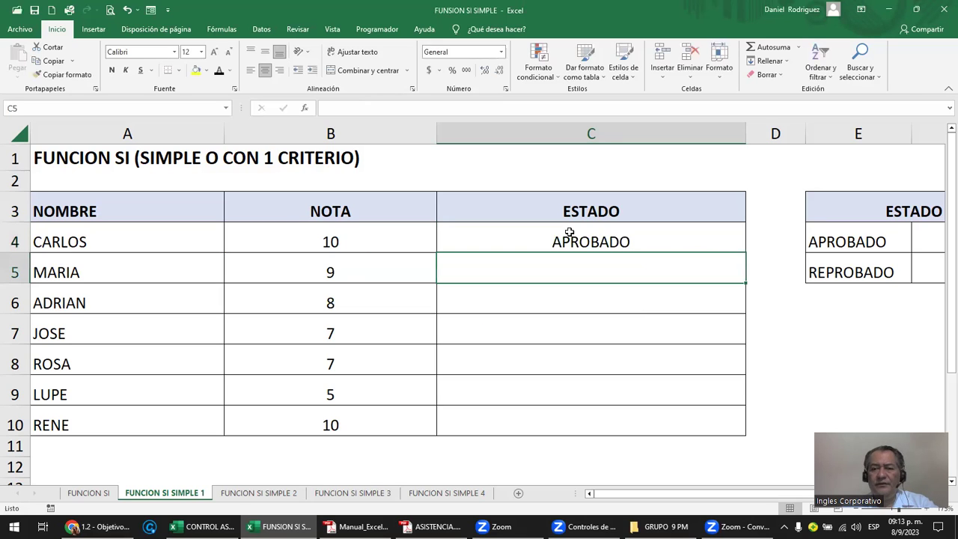
- Recheck C4's corrected formula, test a grade of 5 in B4, and compare with the criteria
{"action": "left_click", "coordinate": [662, 243]}
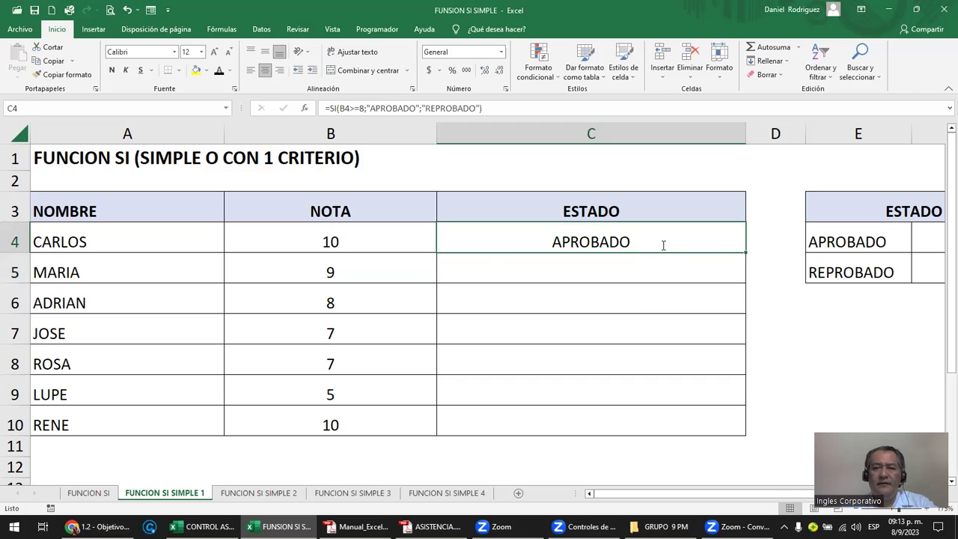
{"action": "double_click", "coordinate": [663, 245]}
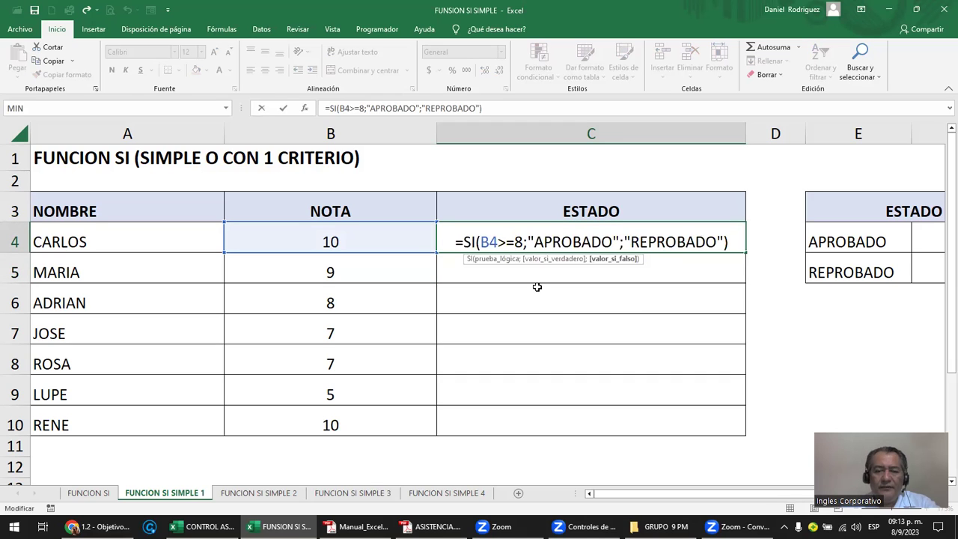
{"action": "key", "text": "Return"}
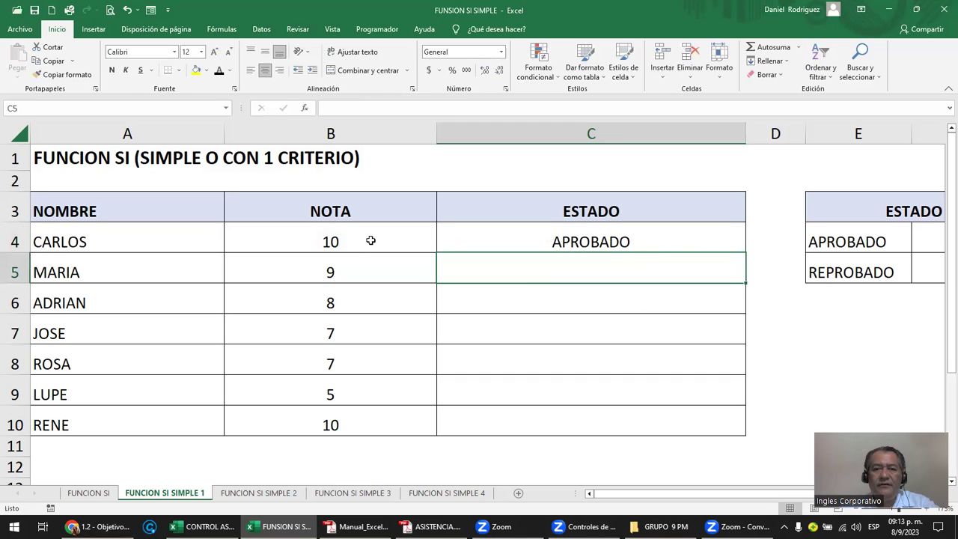
{"action": "left_click", "coordinate": [370, 241]}
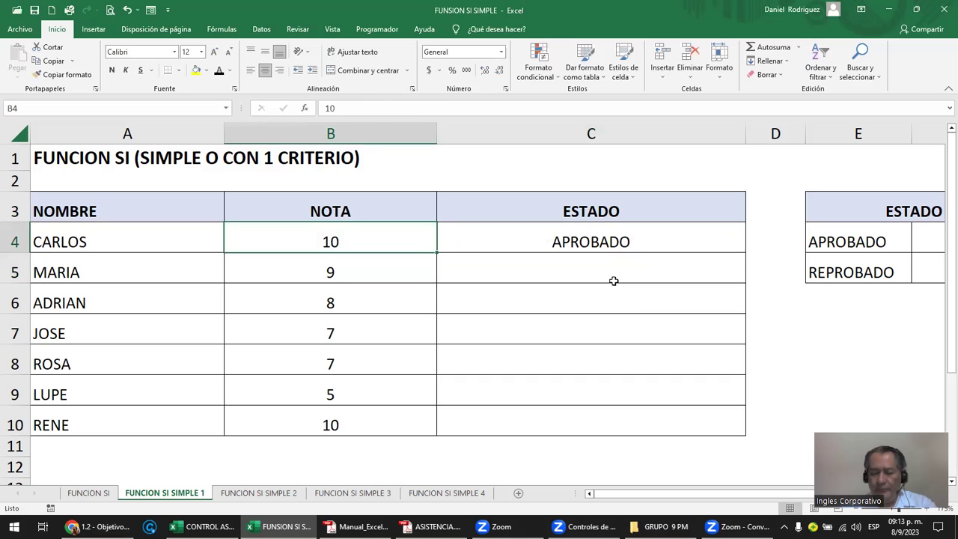
{"action": "type", "text": "5"}
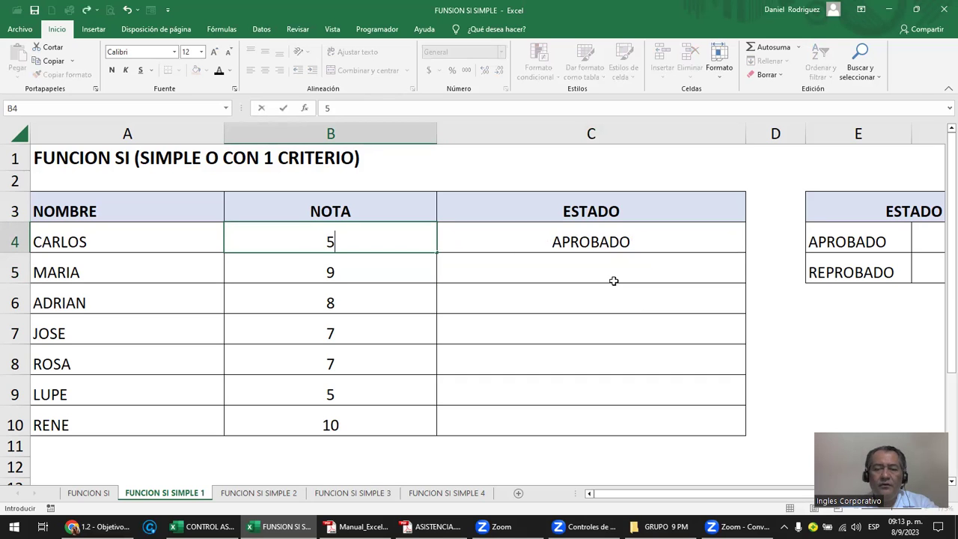
{"action": "key", "text": "Return"}
{"action": "left_click", "coordinate": [625, 243]}
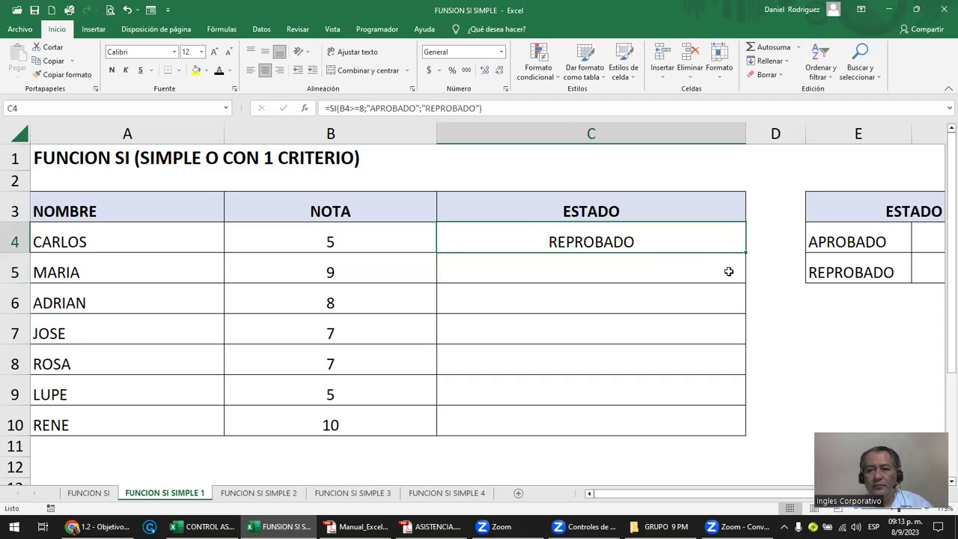
{"action": "scroll", "coordinate": [729, 272], "scroll_direction": "down", "scroll_amount": 1}
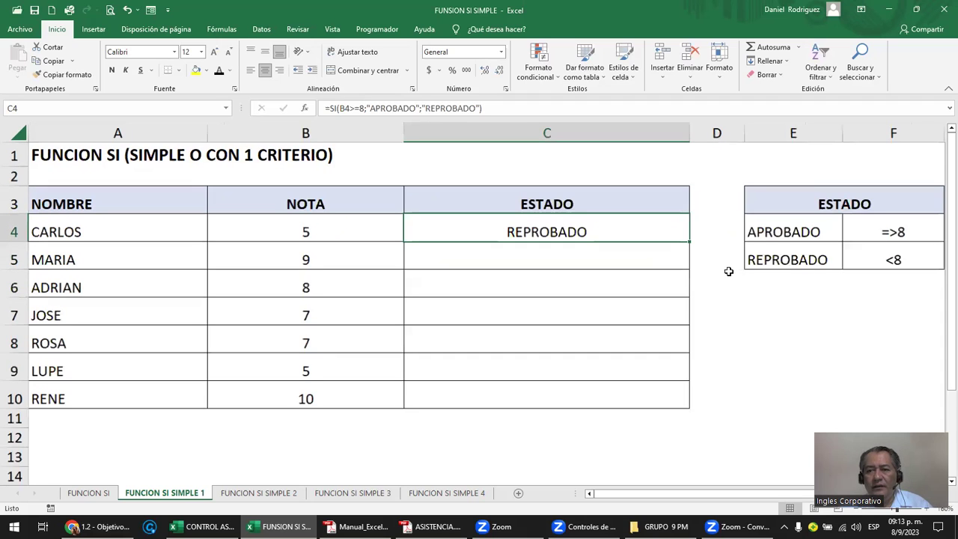
{"action": "left_click", "coordinate": [885, 257]}
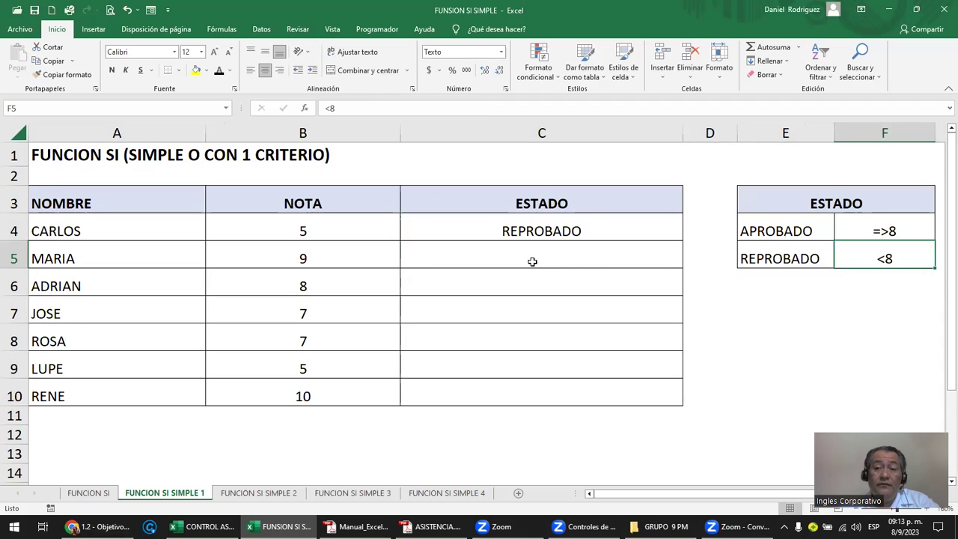
- Change B4's grade to 7.99, then to 8, and check C4's SI formula
{"action": "left_click", "coordinate": [291, 230]}
{"action": "type", "text": "7.99"}
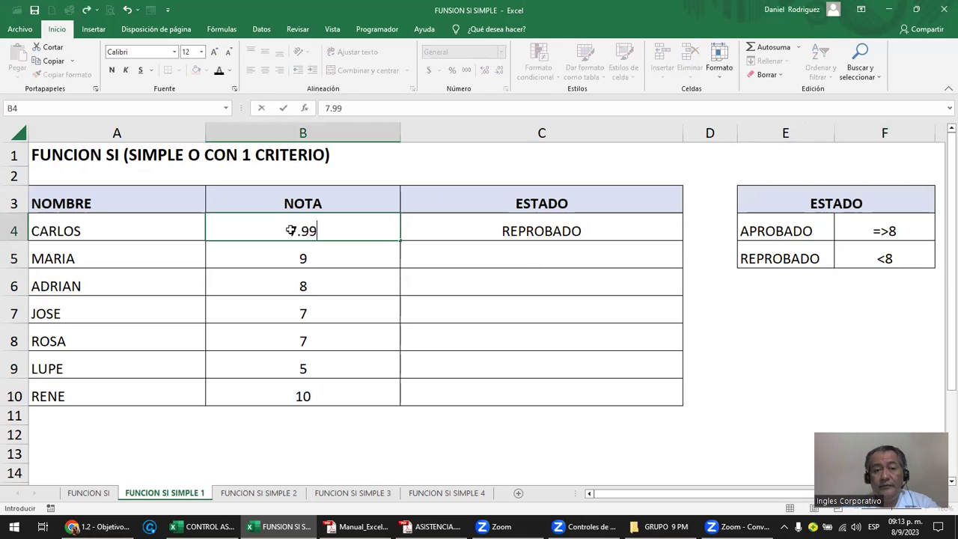
{"action": "key", "text": "Return"}
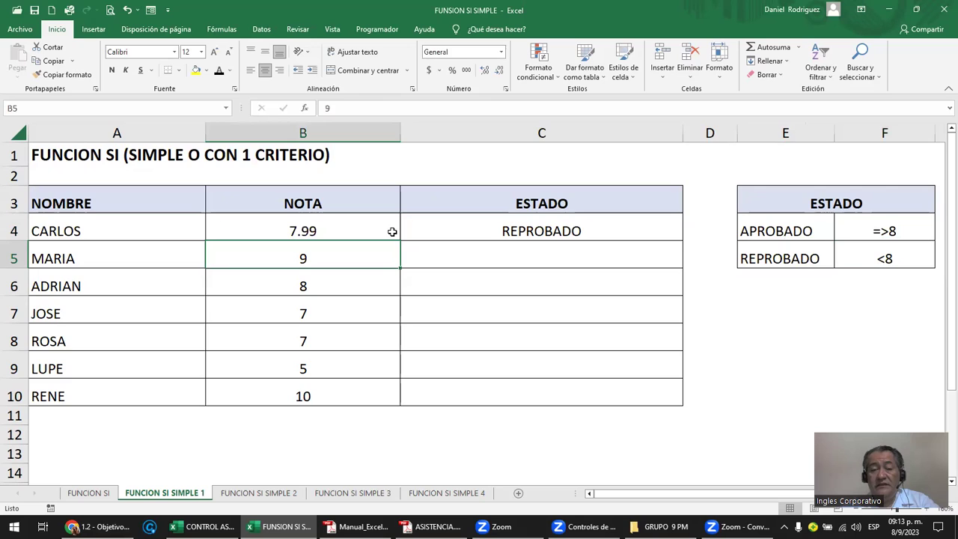
{"action": "left_click", "coordinate": [388, 232]}
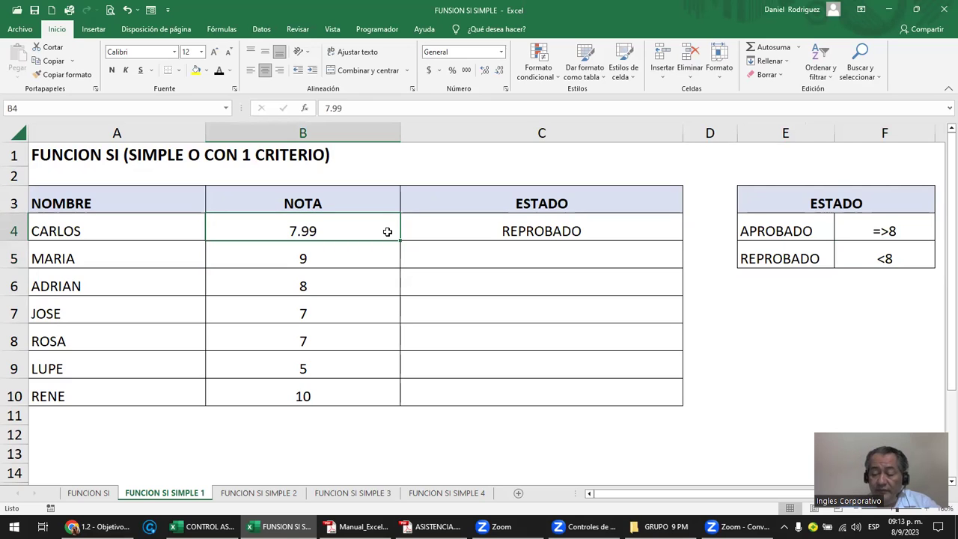
{"action": "type", "text": "8"}
{"action": "key", "text": "Return"}
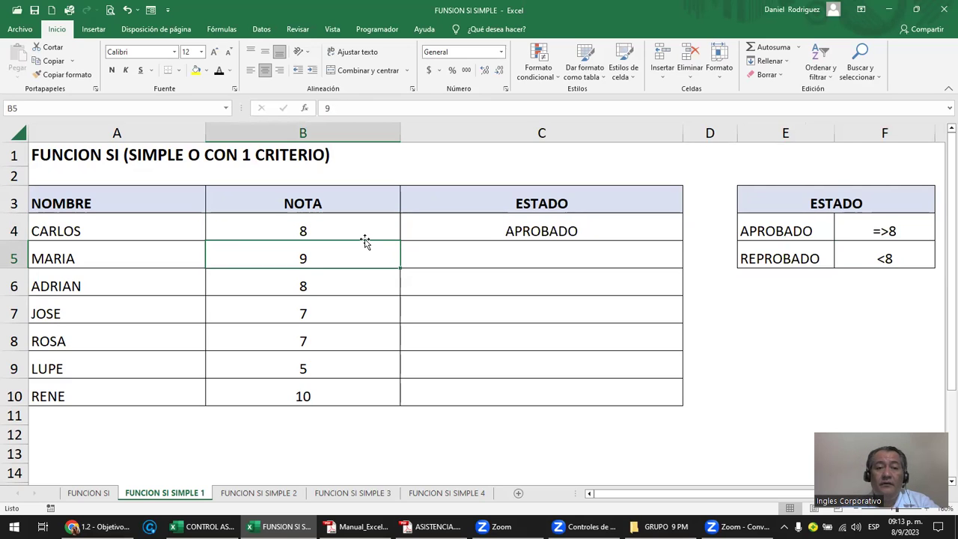
{"action": "left_click", "coordinate": [315, 229]}
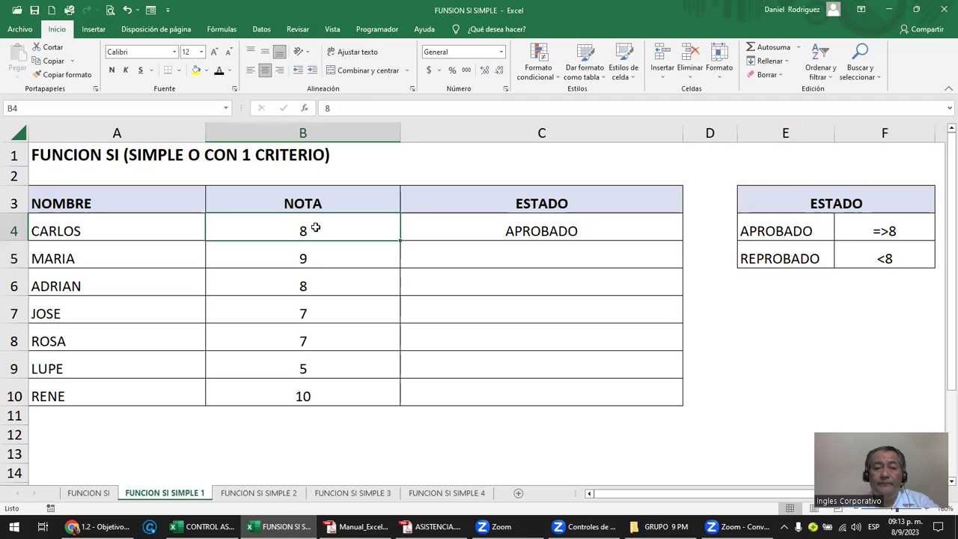
{"action": "left_click", "coordinate": [516, 232]}
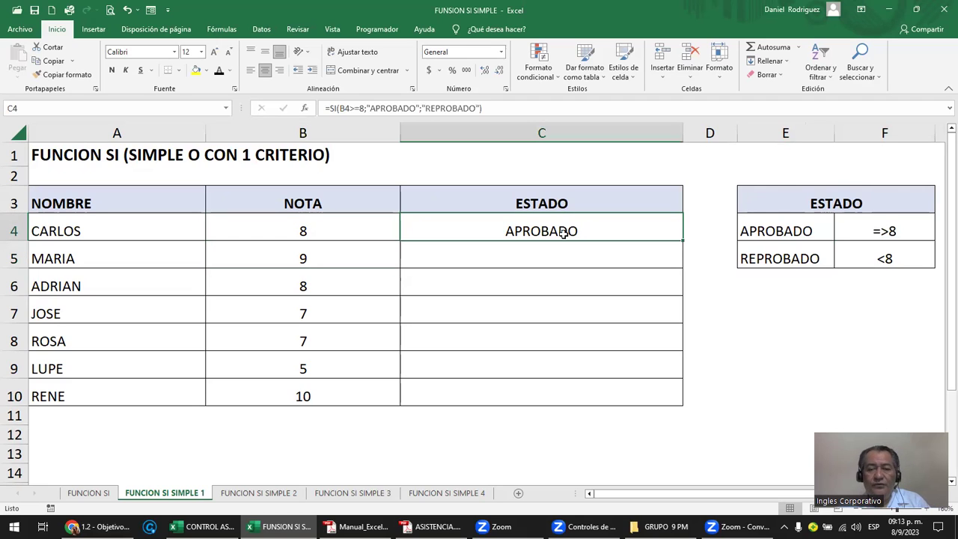
{"action": "double_click", "coordinate": [468, 229]}
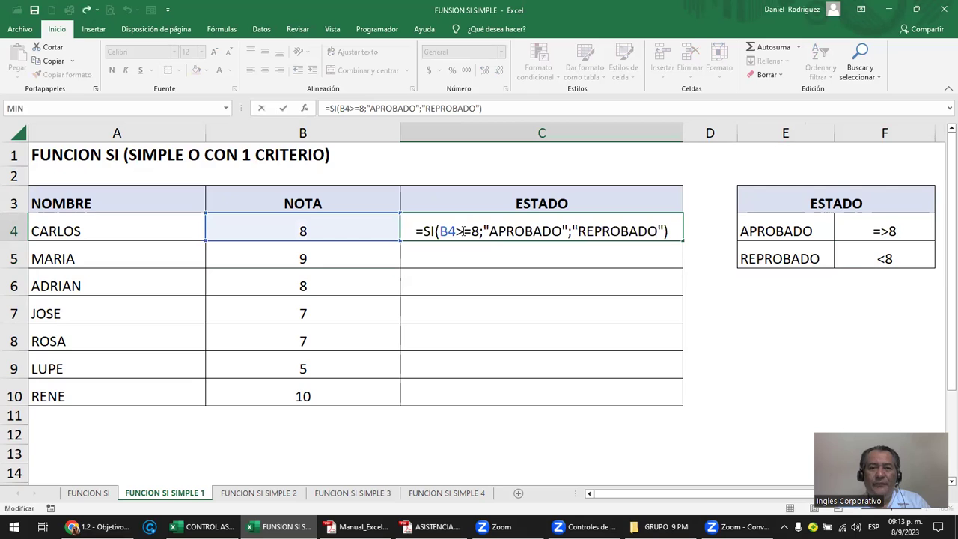
{"action": "left_click_drag", "start_coordinate": [441, 231], "coordinate": [664, 232]}
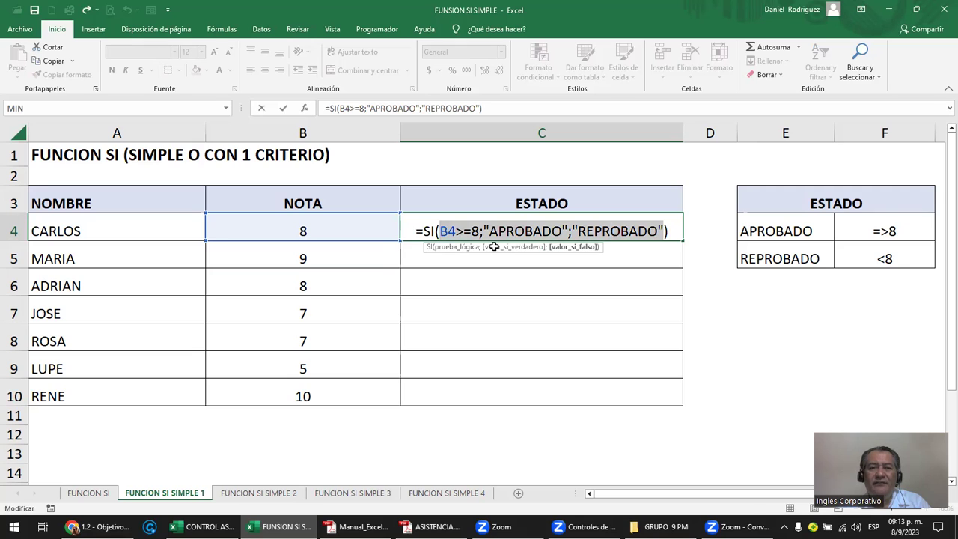
{"action": "key", "text": "Escape"}
{"action": "left_click_drag", "start_coordinate": [319, 268], "coordinate": [315, 387]}
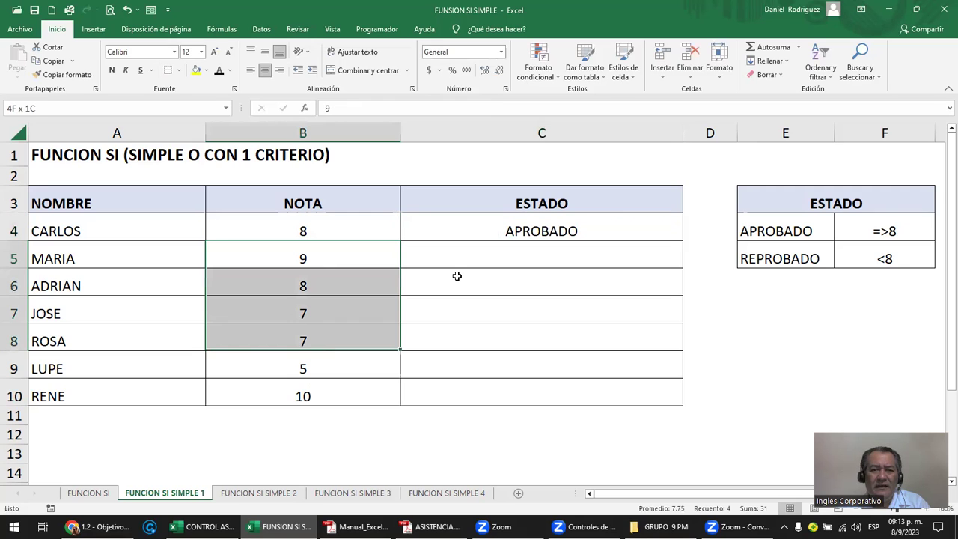
{"action": "left_click", "coordinate": [523, 251]}
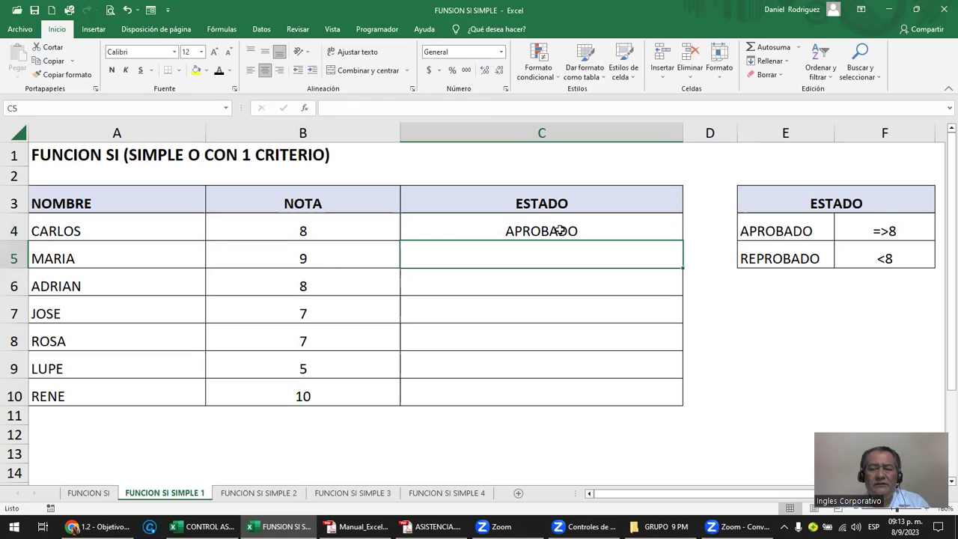
{"action": "left_click", "coordinate": [670, 232]}
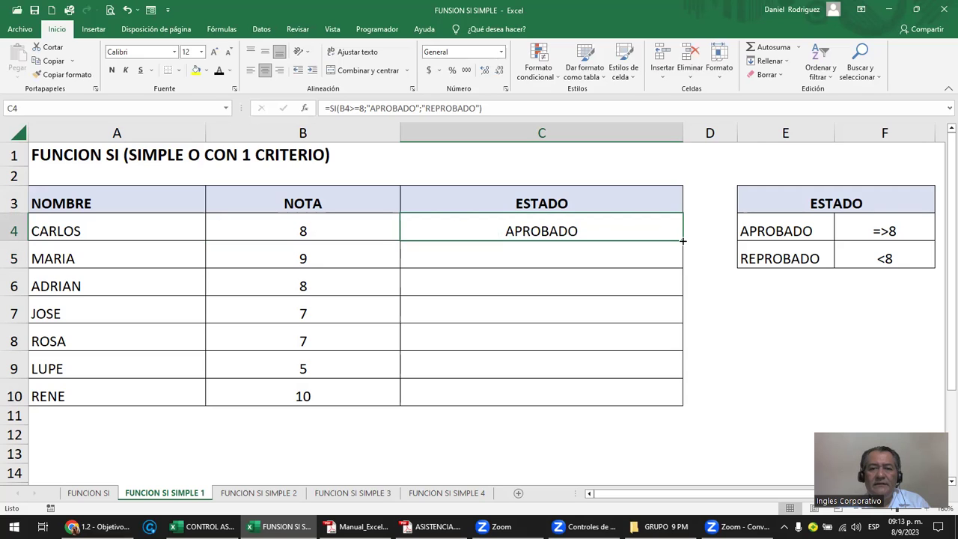
- Fill C4's SI formula down to C10, giving APROBADO for 9, 8, 10 and REPROBADO for 7, 7, 5
{"action": "double_click", "coordinate": [683, 241]}
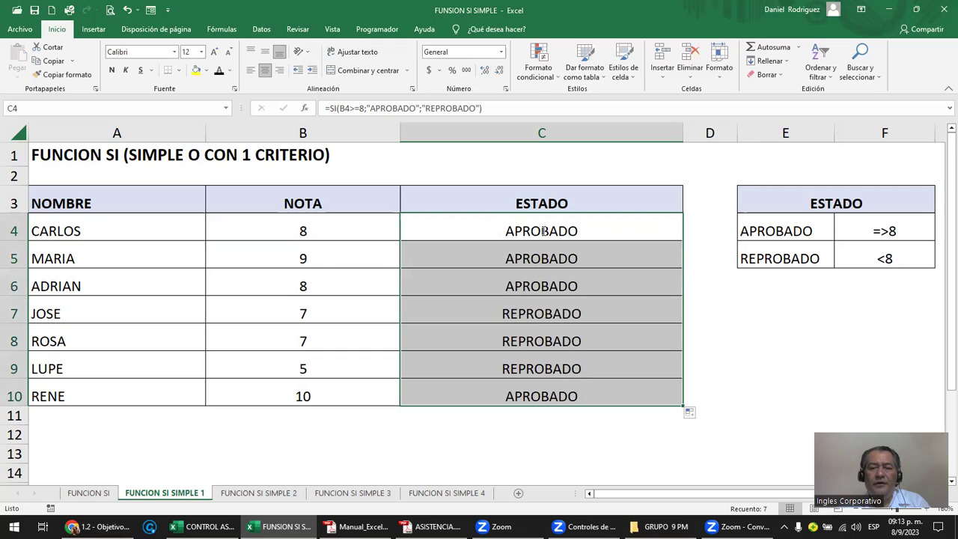
{"action": "double_click", "coordinate": [544, 231]}
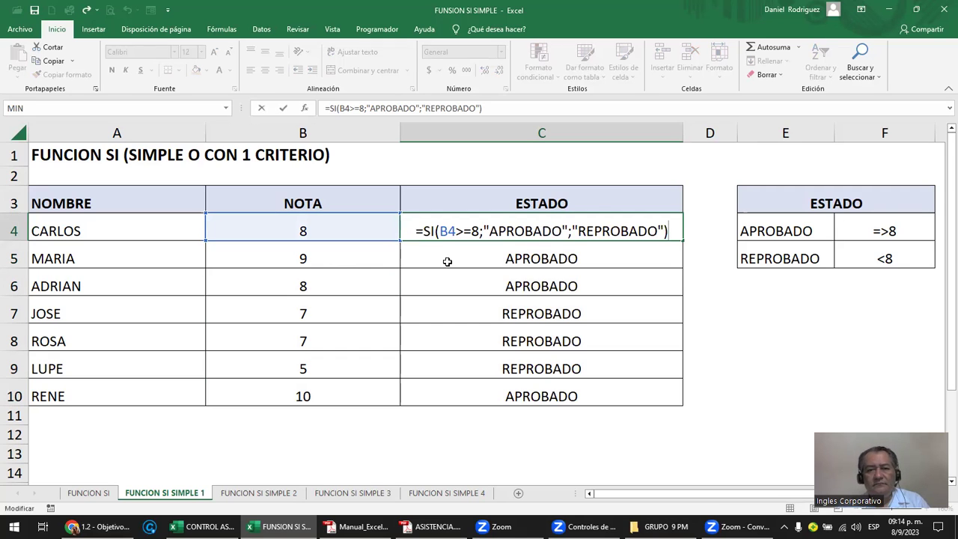
{"action": "key", "text": "Return"}
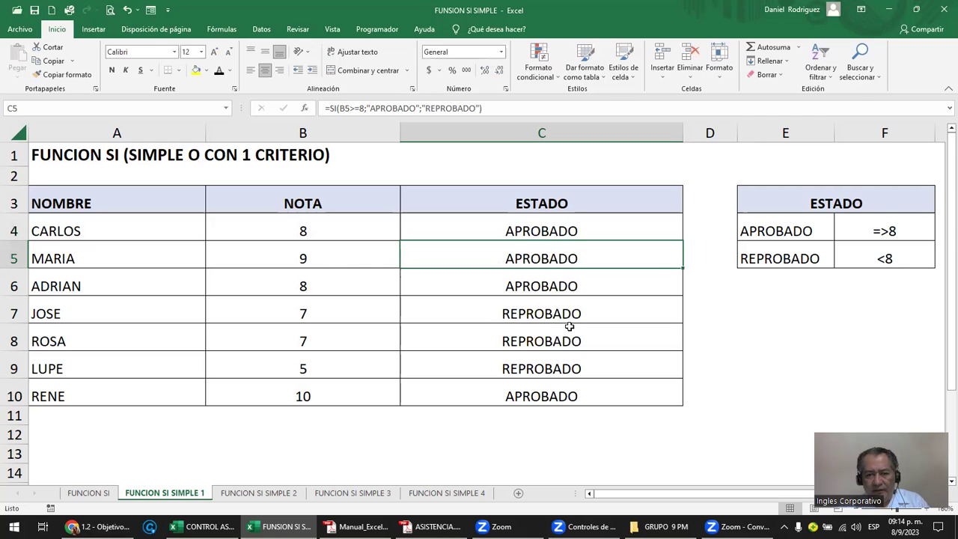
- Enter the grades 10, 9 and 8 in B4:B6
{"action": "left_click", "coordinate": [303, 231]}
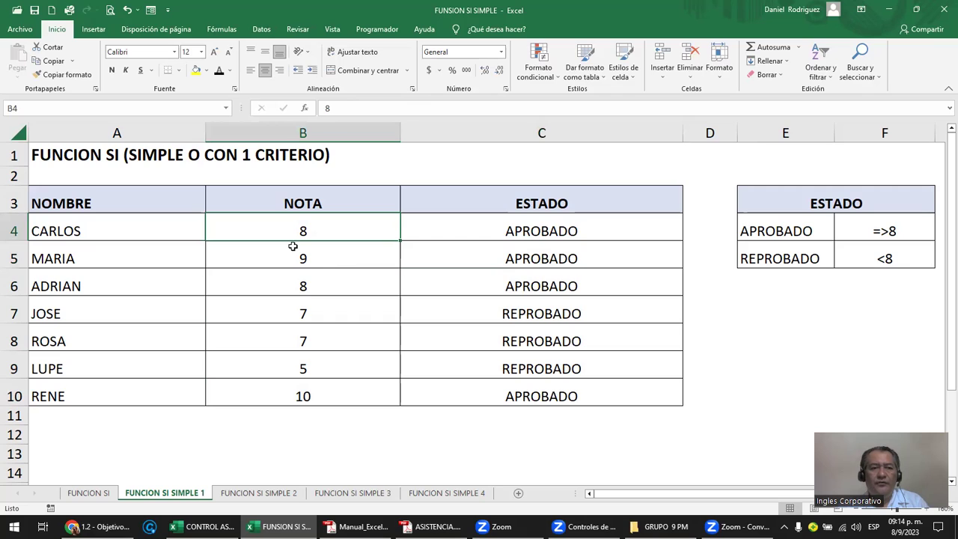
{"action": "key", "text": "Down"}
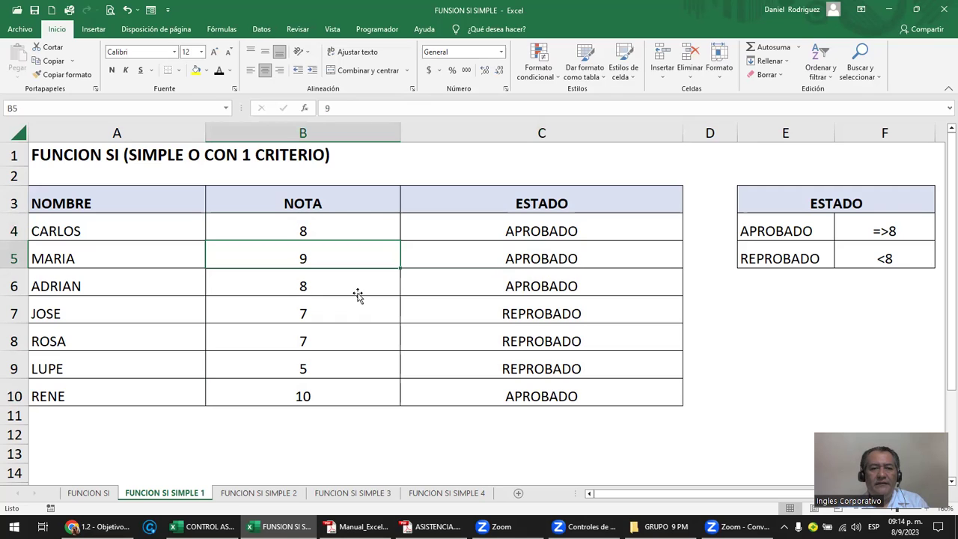
{"action": "key", "text": "Down"}
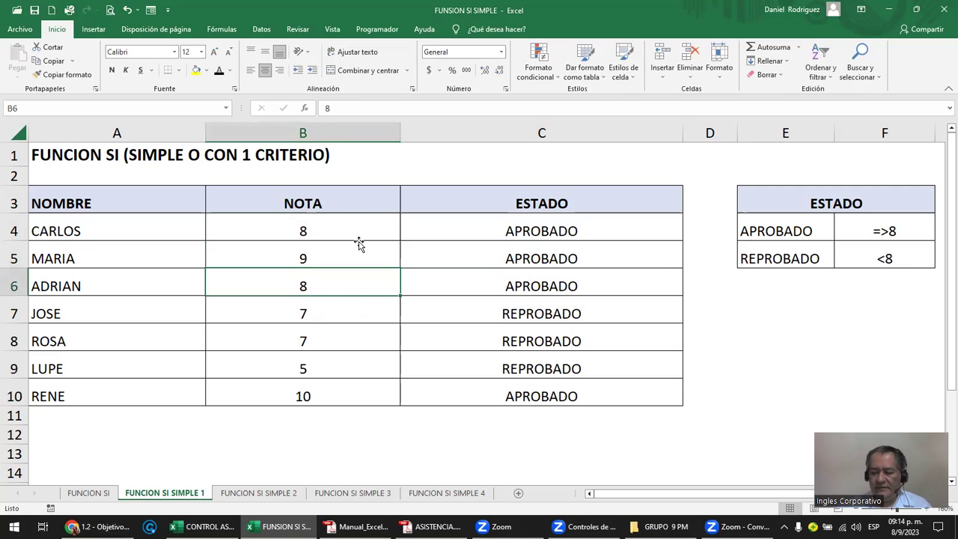
{"action": "left_click", "coordinate": [357, 240]}
{"action": "type", "text": "10"}
{"action": "key", "text": "Return"}
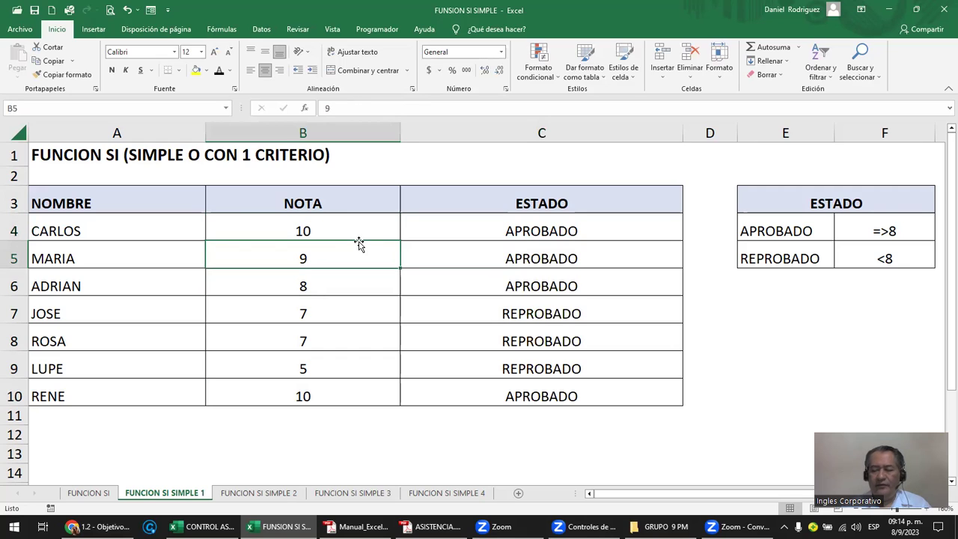
{"action": "type", "text": "9"}
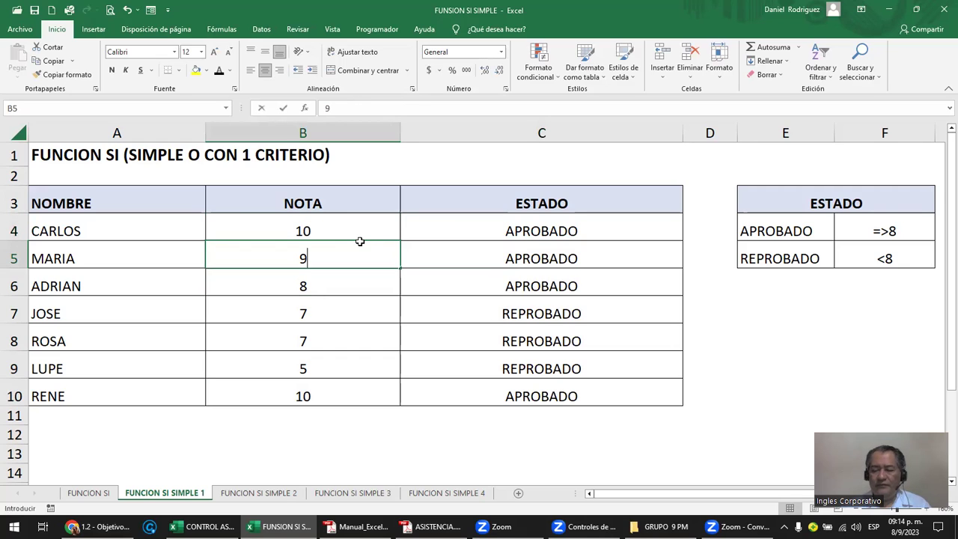
{"action": "key", "text": "Return"}
{"action": "type", "text": "8"}
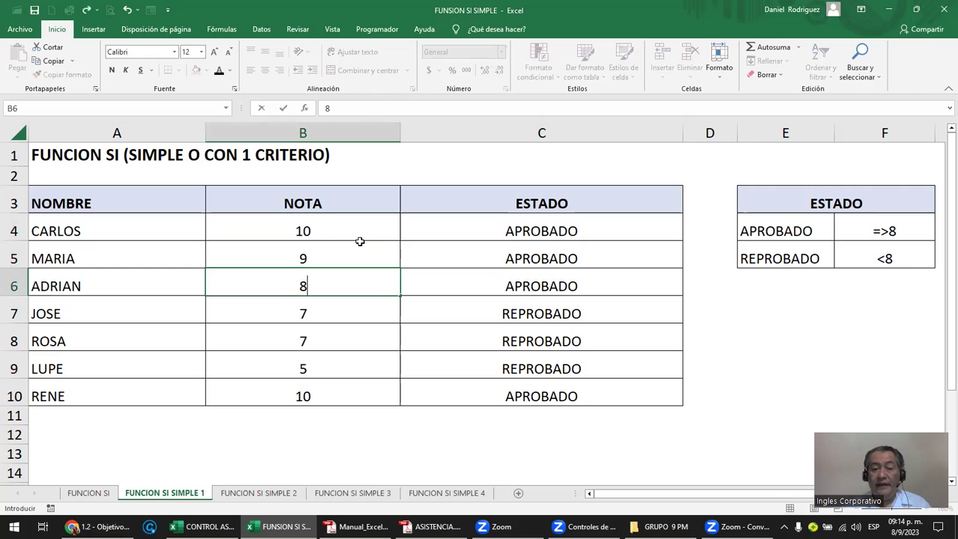
{"action": "key", "text": "Return"}
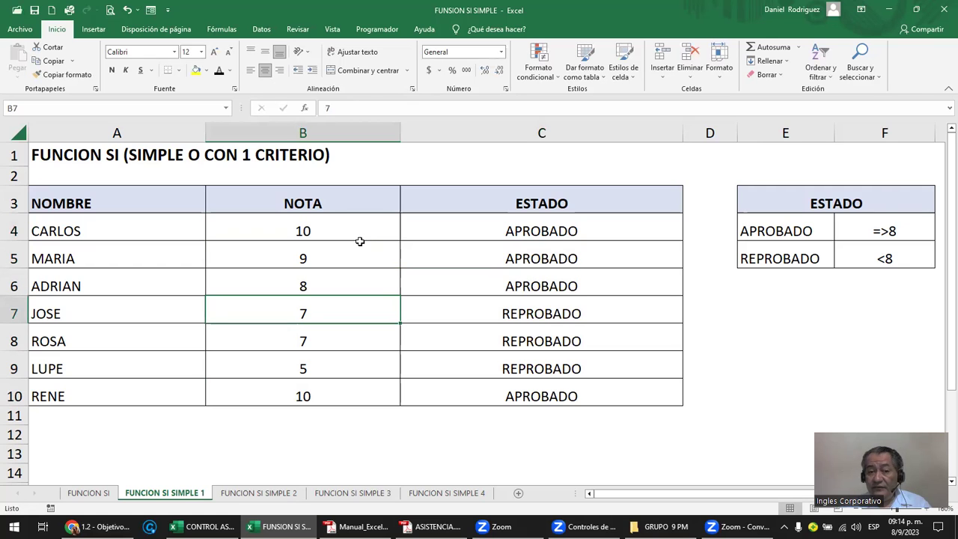
- Enter 7 and 6 in B7:B8 and 4 in B10, then check C10's status
{"action": "type", "text": "7"}
{"action": "key", "text": "Return"}
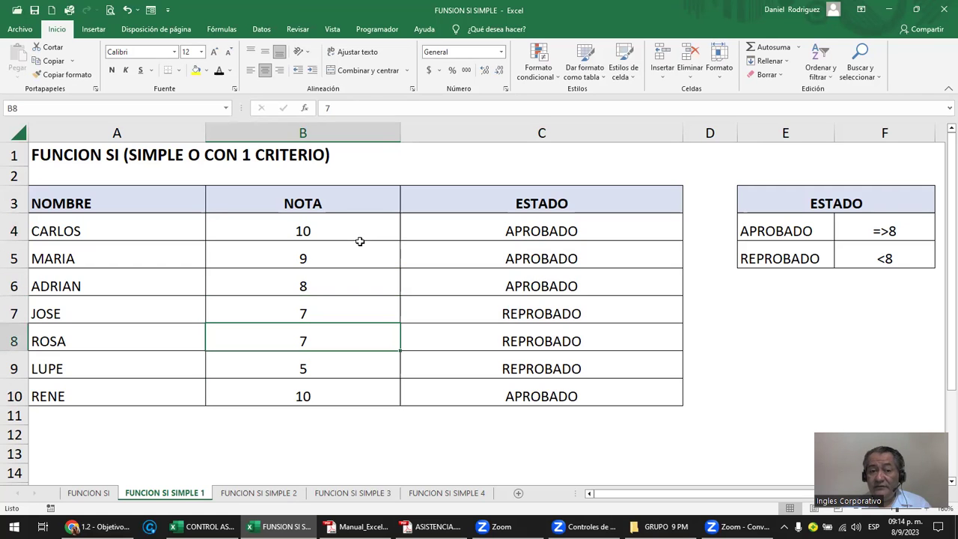
{"action": "type", "text": "6"}
{"action": "key", "text": "Return"}
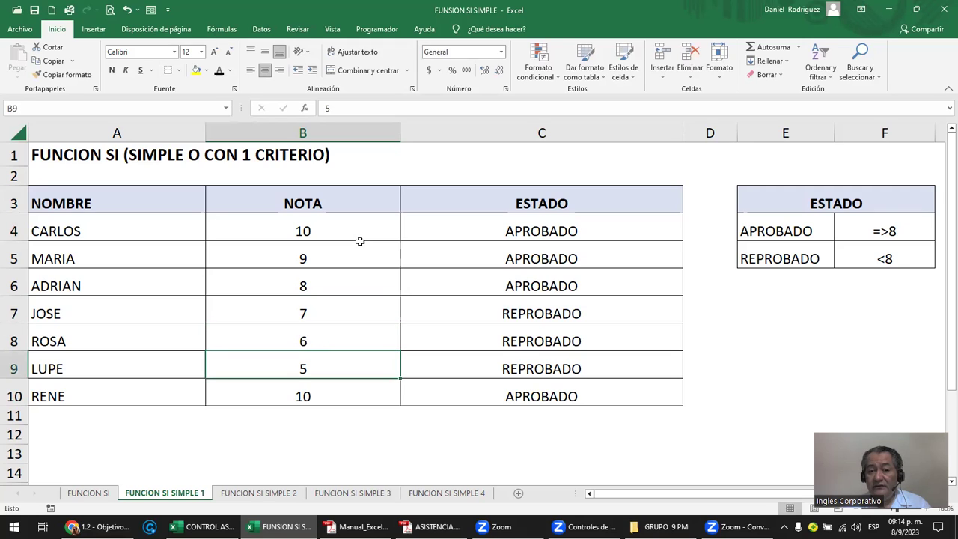
{"action": "key", "text": "Return"}
{"action": "type", "text": "4"}
{"action": "key", "text": "Return"}
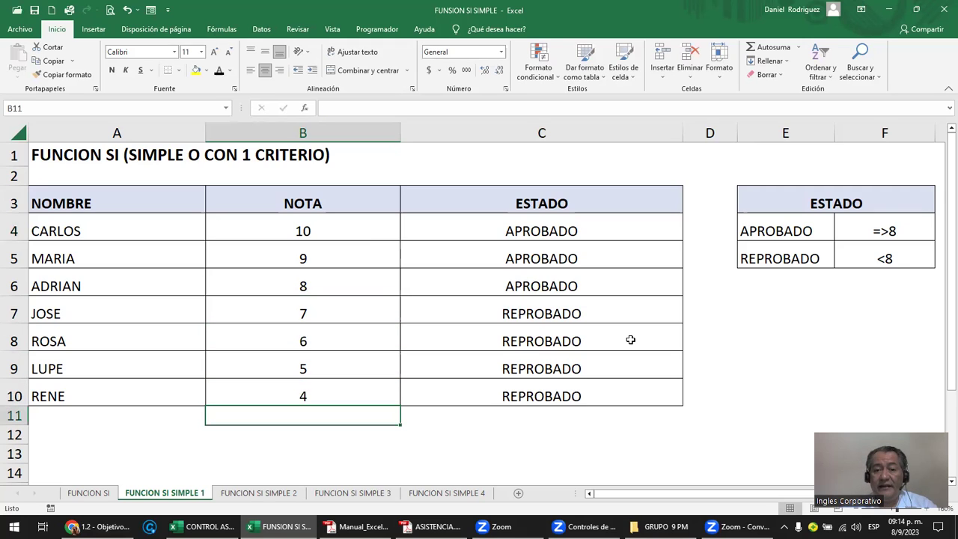
{"action": "key", "text": "Up"}
{"action": "key", "text": "Right"}
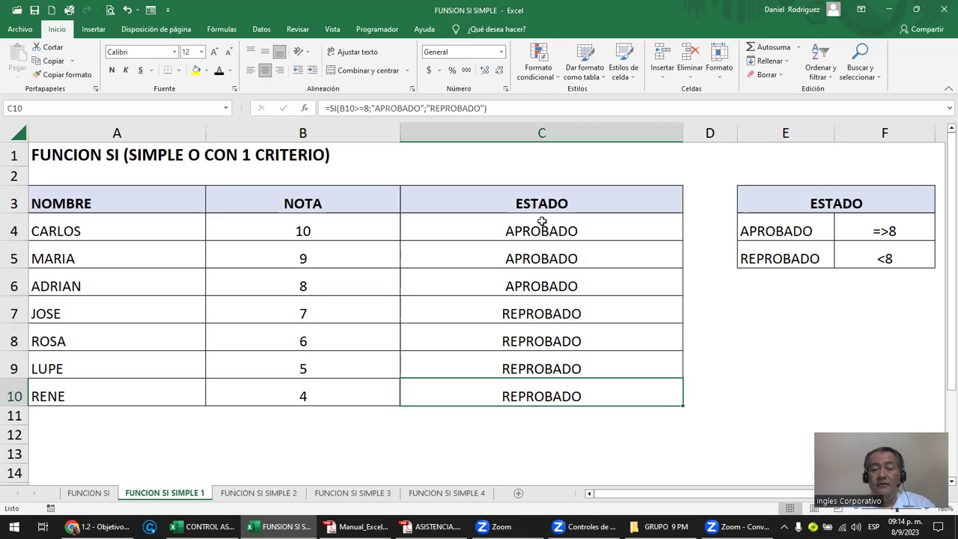
- Open C4's SI formula to look at it and exit without changes
{"action": "left_click", "coordinate": [544, 232]}
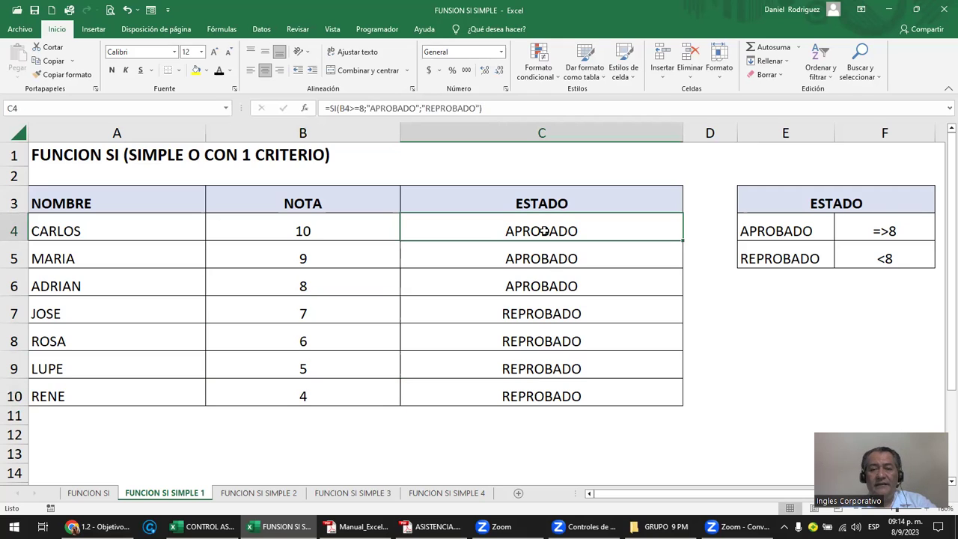
{"action": "double_click", "coordinate": [544, 231]}
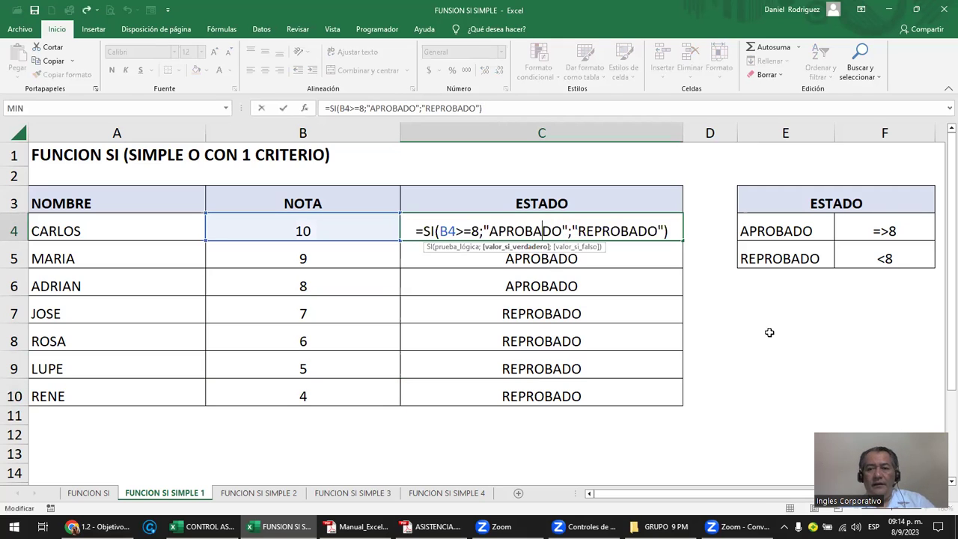
{"action": "key", "text": "Escape"}
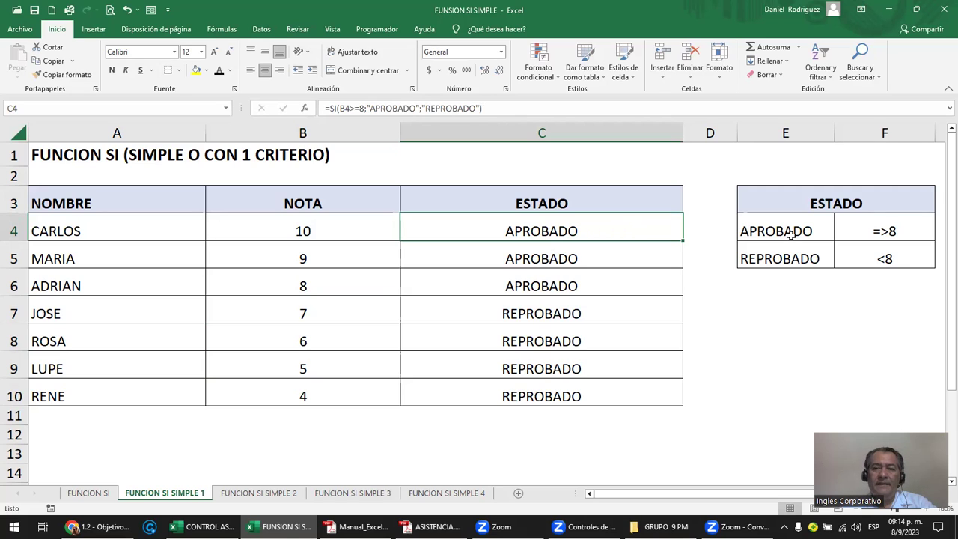
- Highlight the APROBADO and REPROBADO criteria rows, then put C4's formula in edit mode
{"action": "left_click_drag", "start_coordinate": [827, 231], "coordinate": [870, 253]}
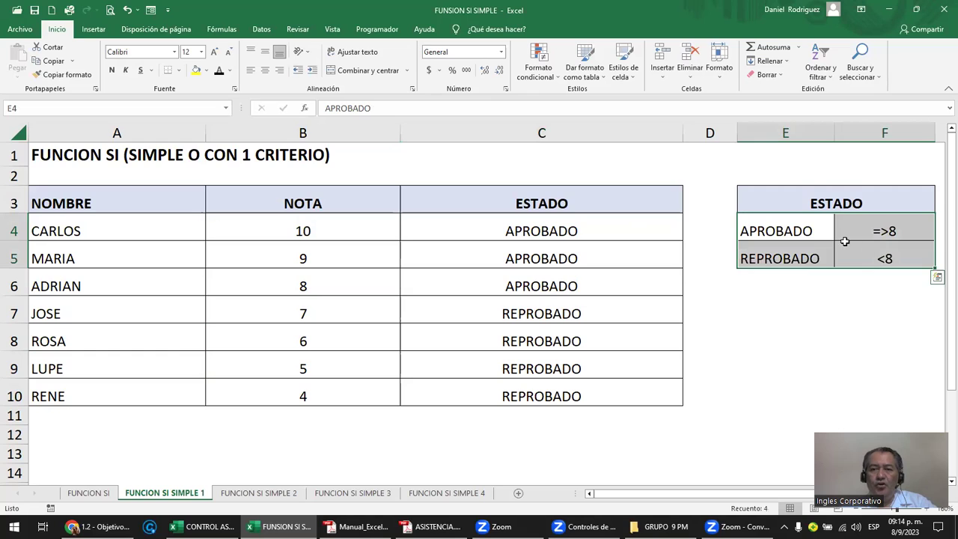
{"action": "left_click", "coordinate": [802, 231]}
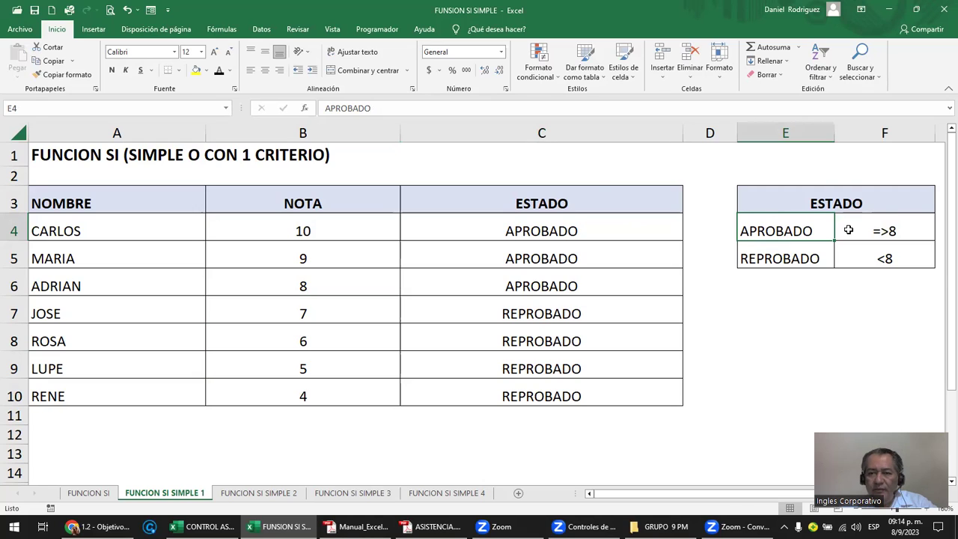
{"action": "left_click_drag", "start_coordinate": [777, 229], "coordinate": [851, 229]}
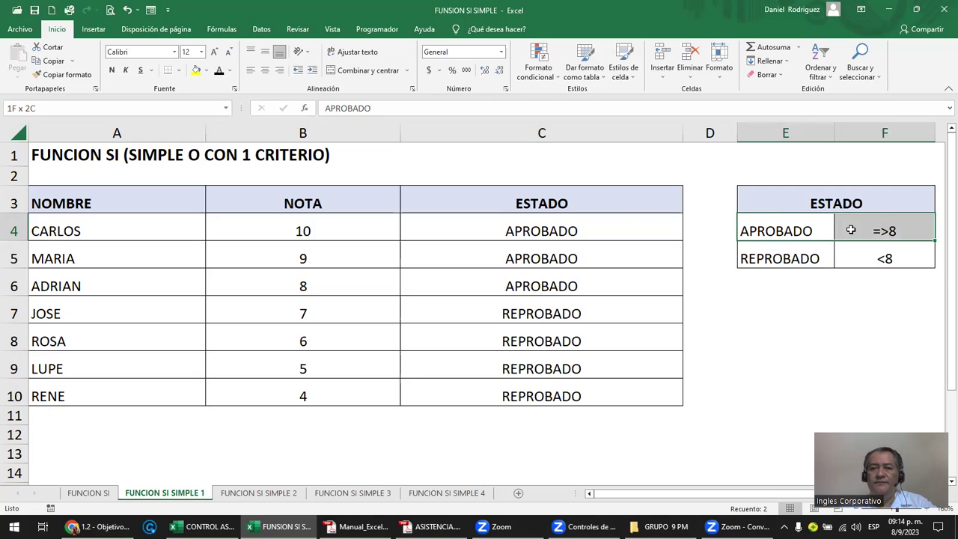
{"action": "left_click", "coordinate": [786, 306]}
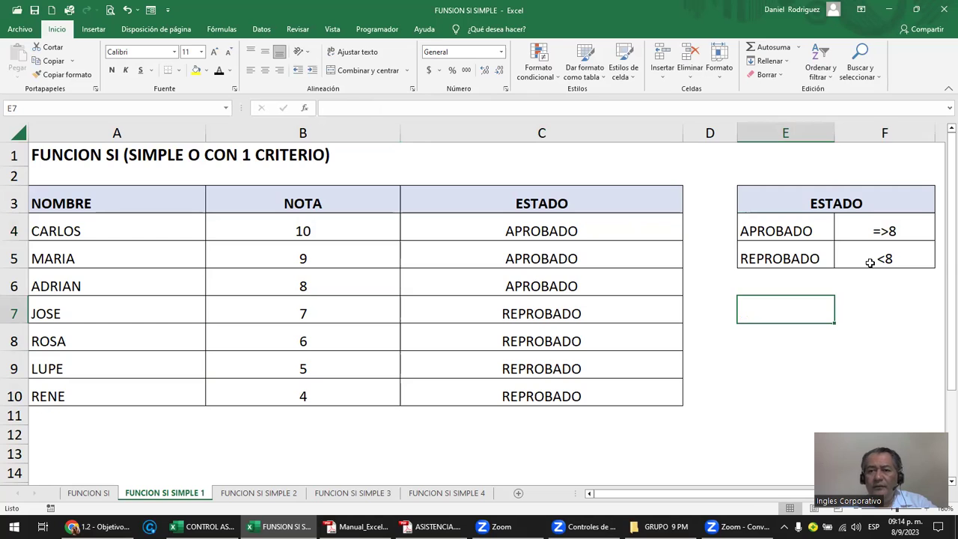
{"action": "left_click_drag", "start_coordinate": [779, 259], "coordinate": [864, 270]}
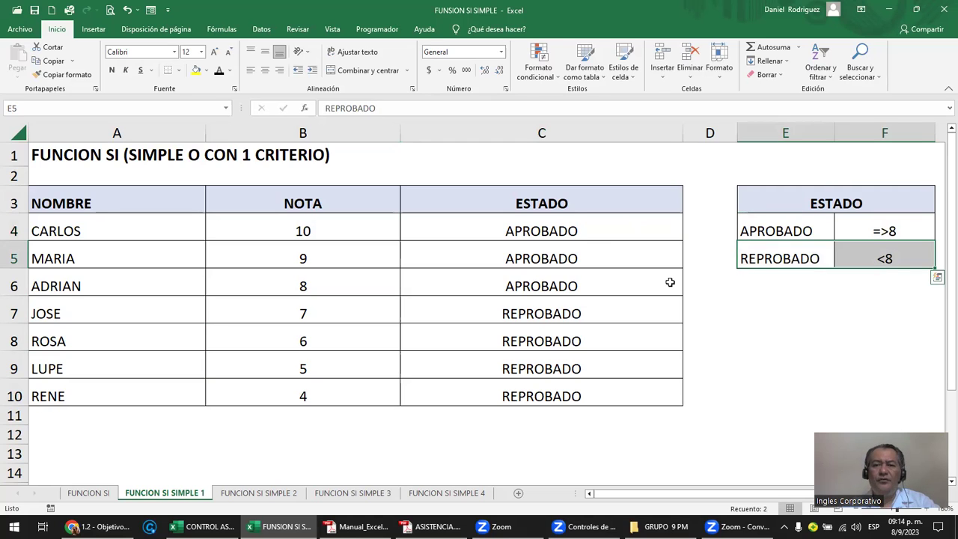
{"action": "left_click", "coordinate": [561, 233]}
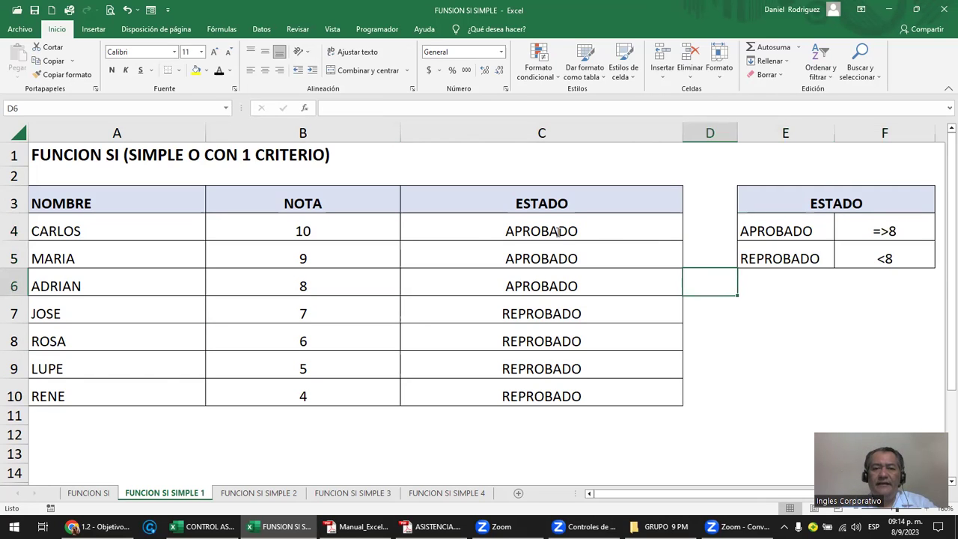
{"action": "double_click", "coordinate": [562, 234]}
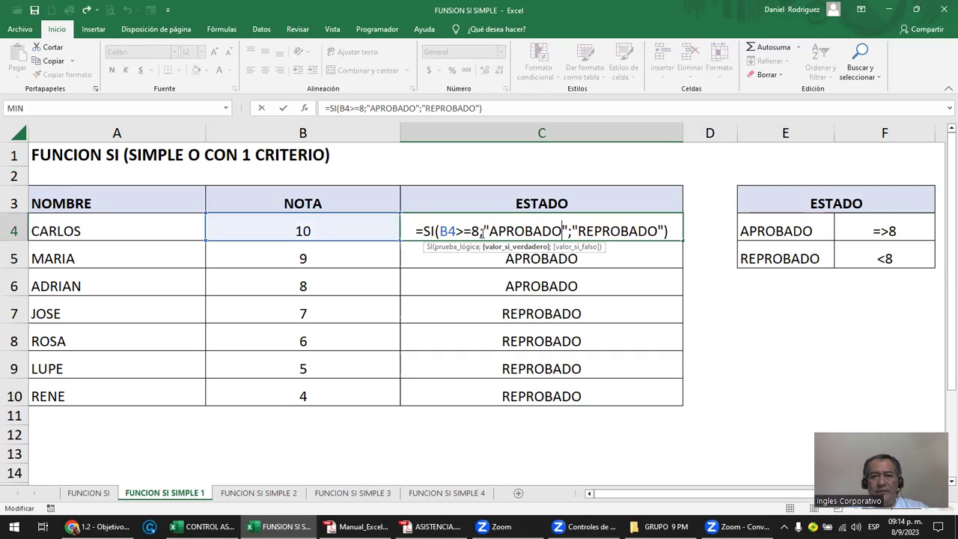
- Highlight B4>=8, "REPROBADO" and "APROBADO" in C4's formula, then exit it unchanged
{"action": "double_click", "coordinate": [449, 232]}
{"action": "left_click_drag", "start_coordinate": [463, 234], "coordinate": [477, 234]}
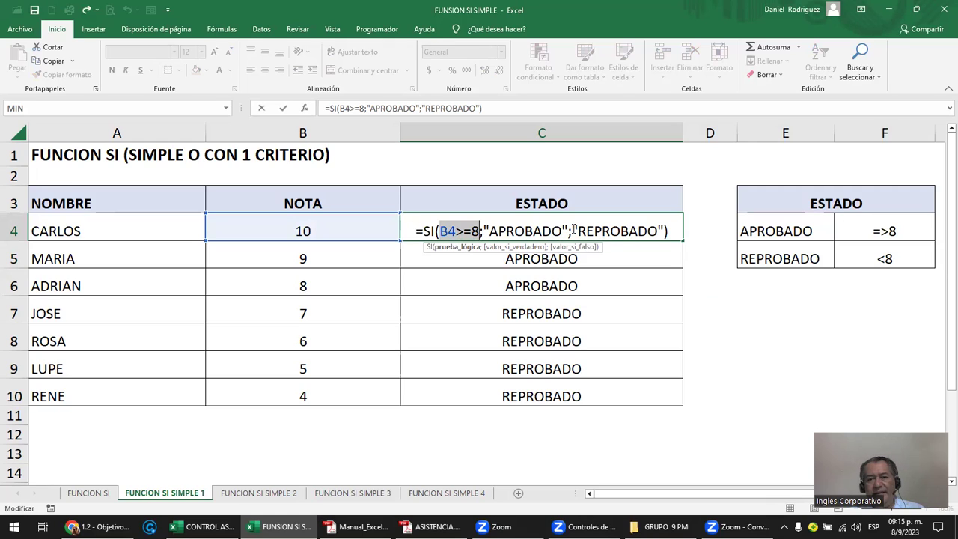
{"action": "left_click_drag", "start_coordinate": [575, 230], "coordinate": [665, 231]}
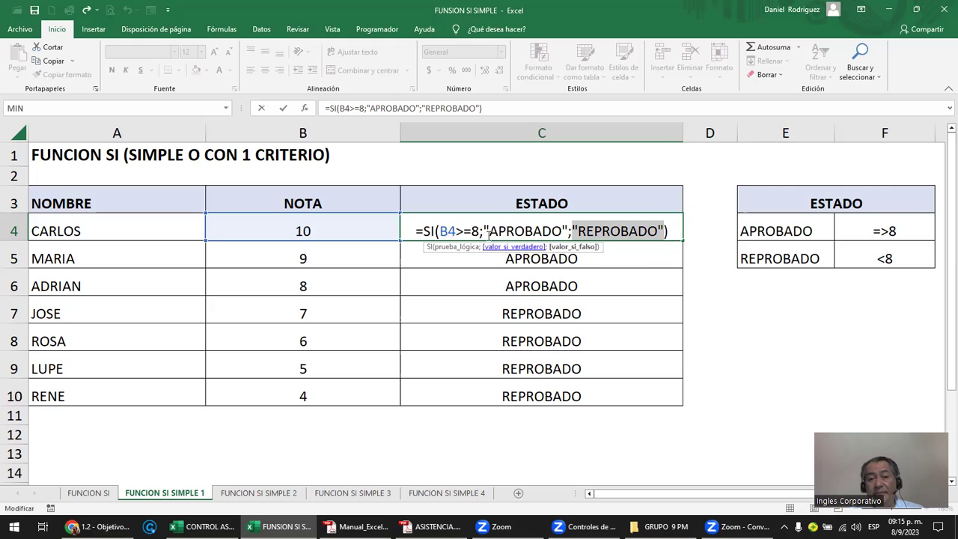
{"action": "double_click", "coordinate": [524, 232]}
{"action": "left_click", "coordinate": [569, 232], "text": "shift"}
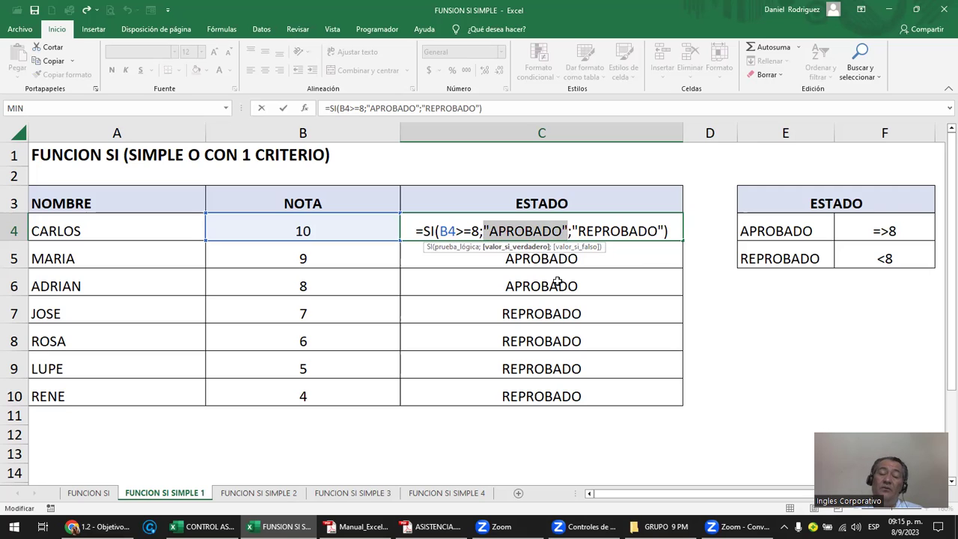
{"action": "key", "text": "Escape"}
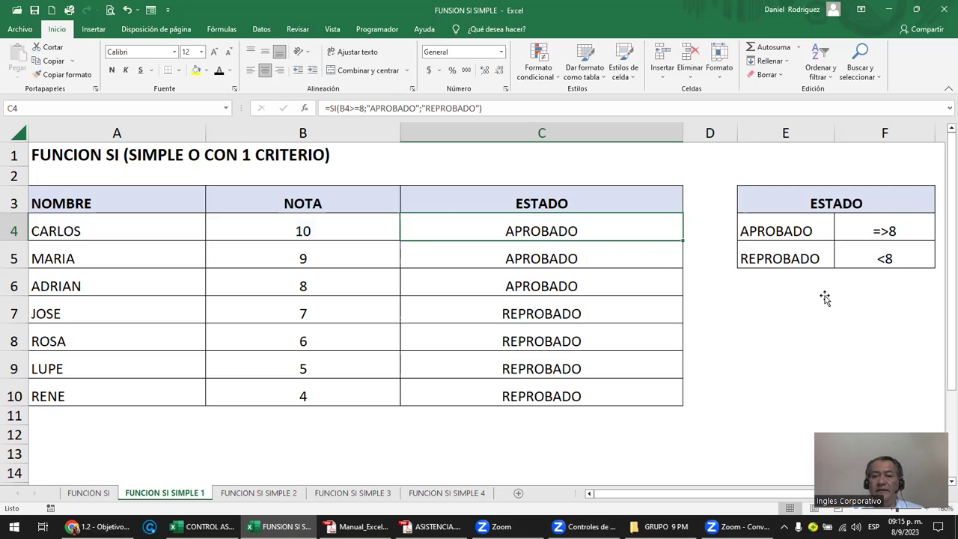
- Enter the label PREMIO in E6 and the value 10 in F6
{"action": "left_click", "coordinate": [827, 297]}
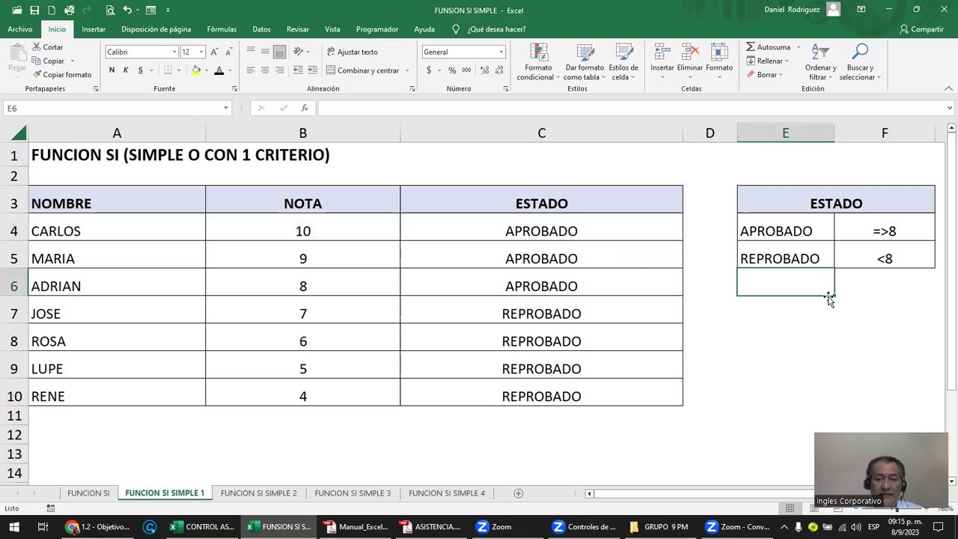
{"action": "type", "text": "RE"}
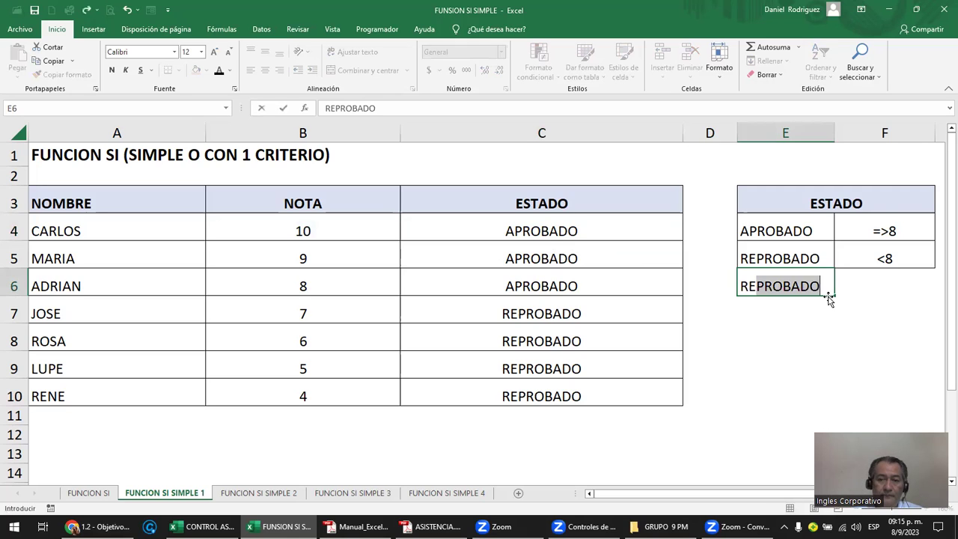
{"action": "type", "text": "MI"}
{"action": "key", "text": "BackSpace"}
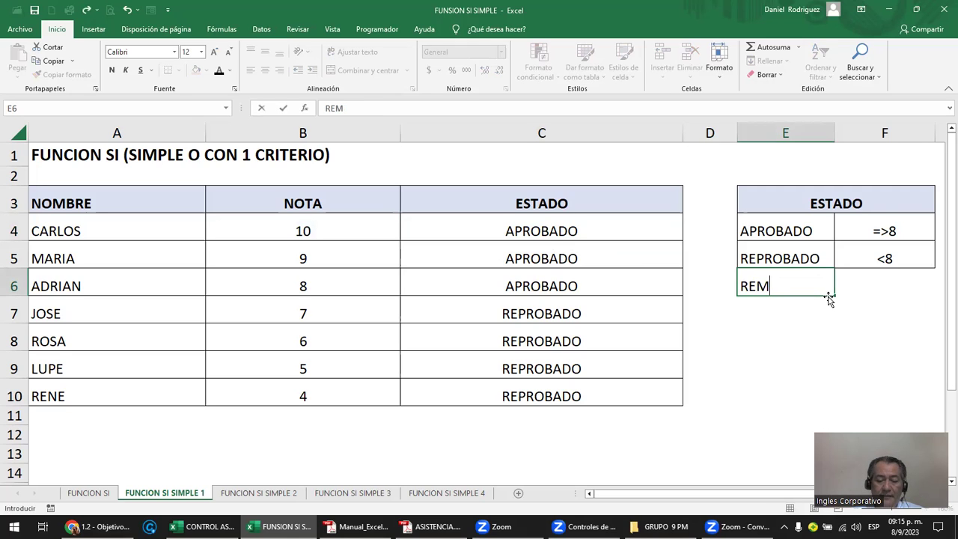
{"action": "key", "text": "BackSpace"}
{"action": "key", "text": "BackSpace"}
{"action": "key", "text": "BackSpace"}
{"action": "type", "text": "PRMIO"}
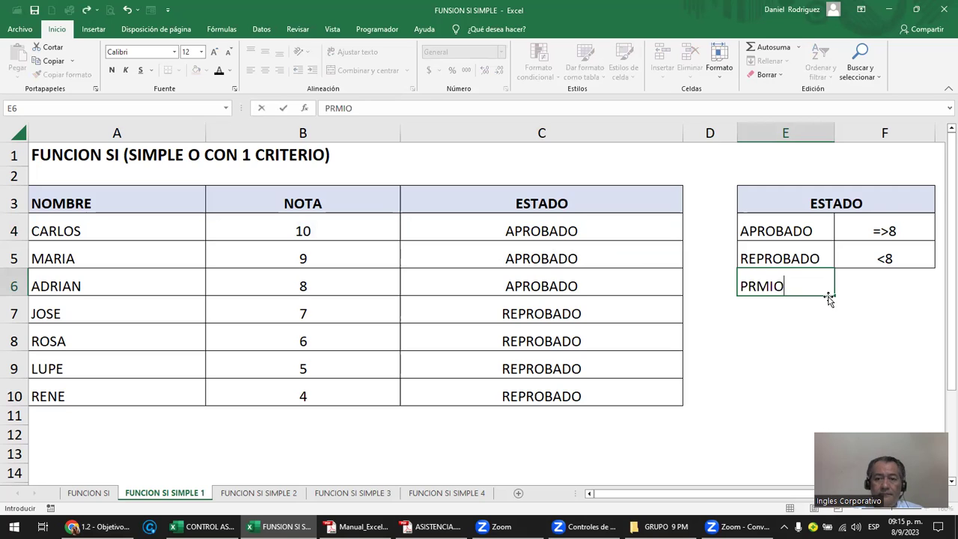
{"action": "key", "text": "BackSpace"}
{"action": "key", "text": "BackSpace"}
{"action": "key", "text": "BackSpace"}
{"action": "type", "text": "E"}
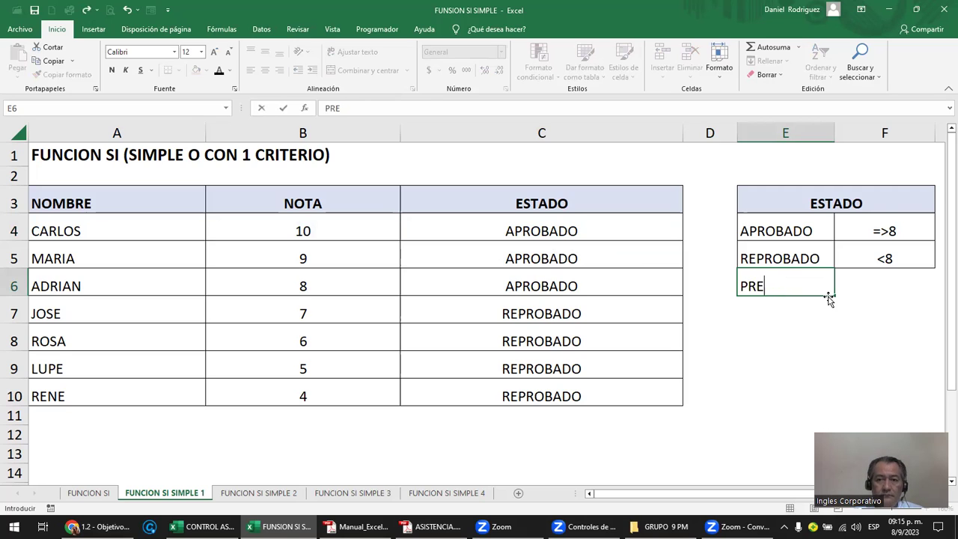
{"action": "type", "text": "MIO"}
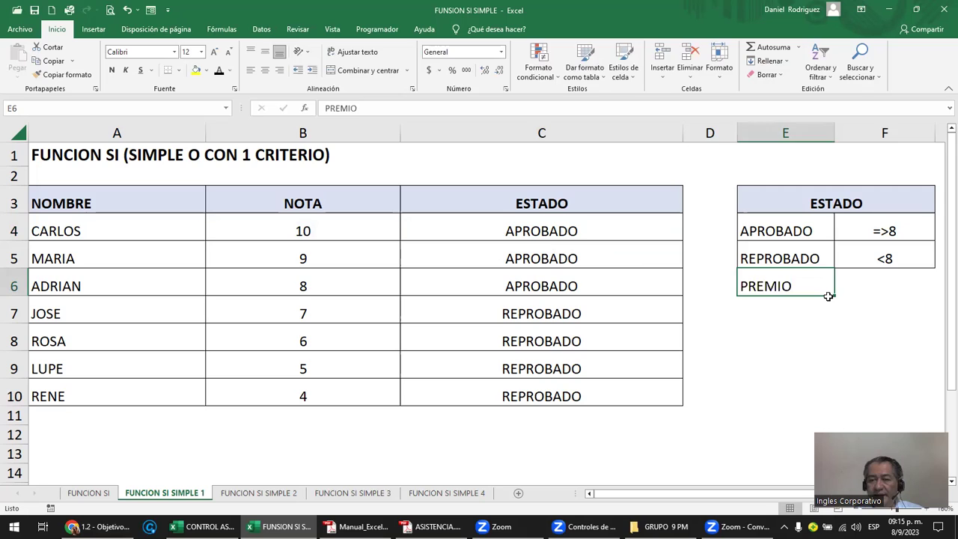
{"action": "key", "text": "Tab"}
{"action": "type", "text": "10"}
{"action": "key", "text": "Return"}
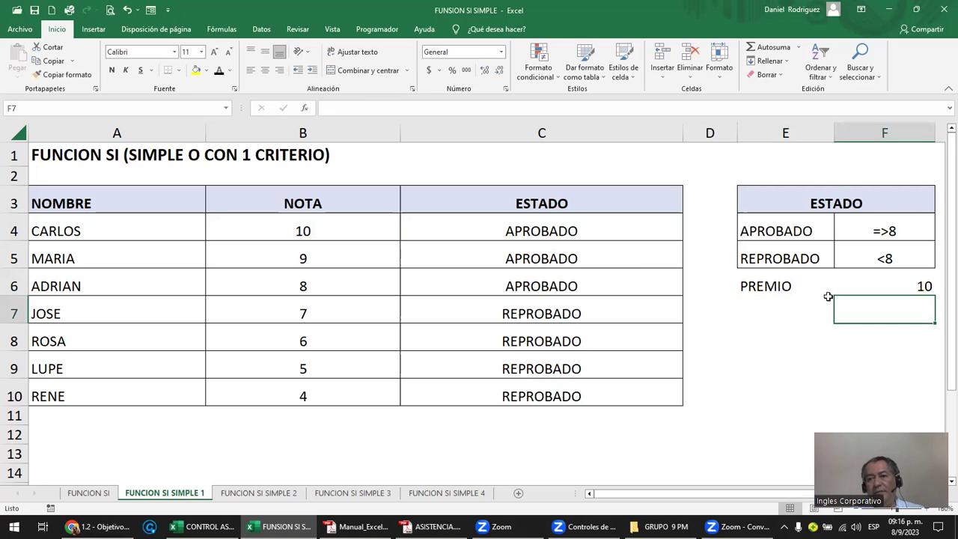
- Compare CARLOS's grade of 10 with the new PREMIO row's 10 and label
{"action": "left_click", "coordinate": [314, 232]}
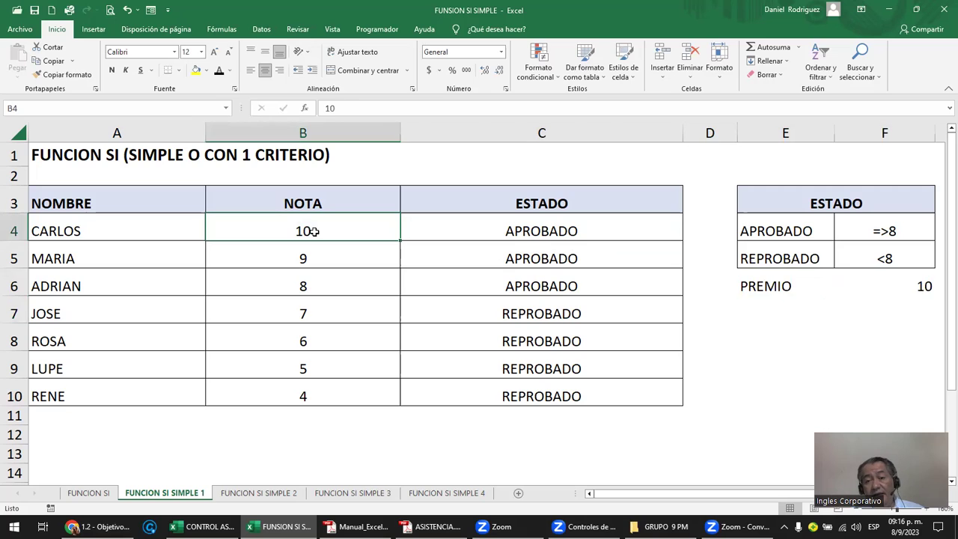
{"action": "left_click", "coordinate": [892, 284]}
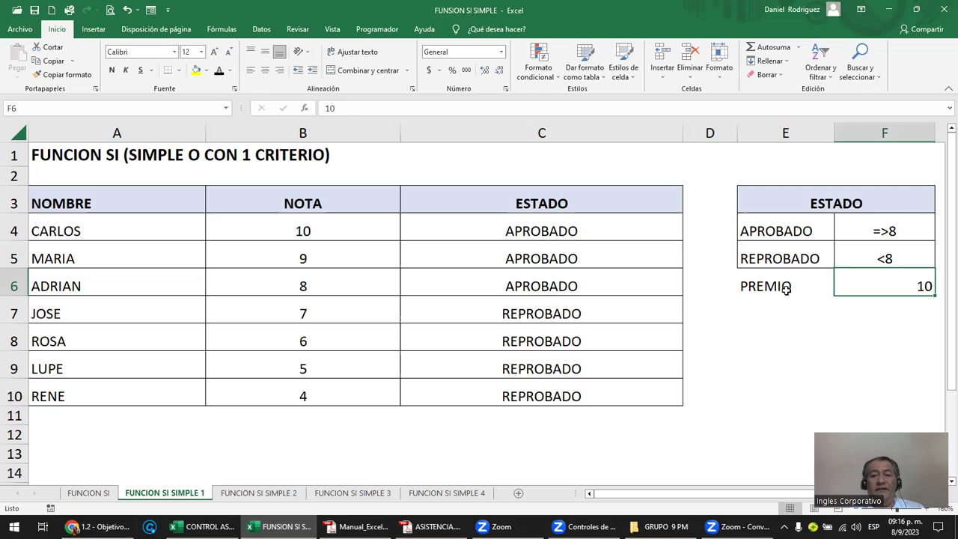
{"action": "left_click", "coordinate": [788, 286]}
- Relabel E6 from PREMIO to PREMIO Y APROBADO
{"action": "key", "text": "F2"}
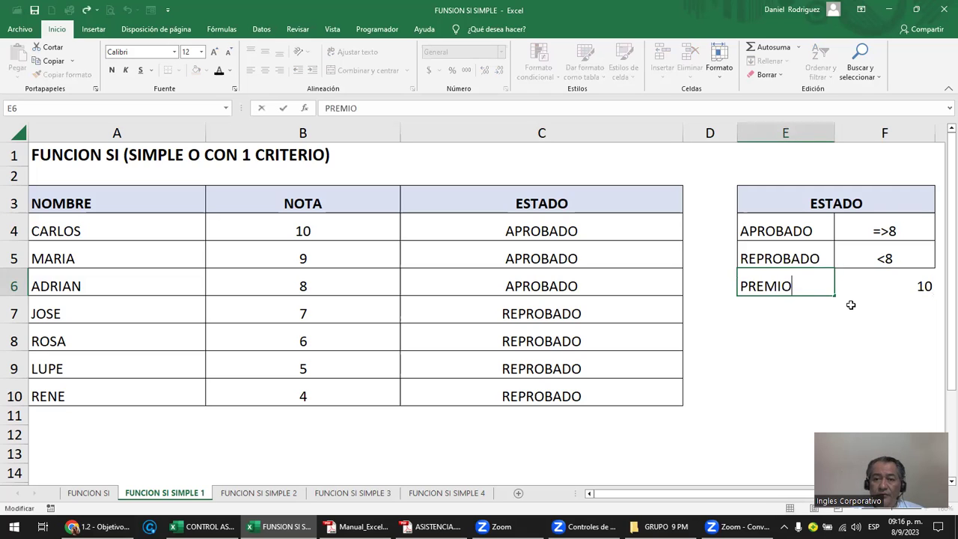
{"action": "type", "text": "+"}
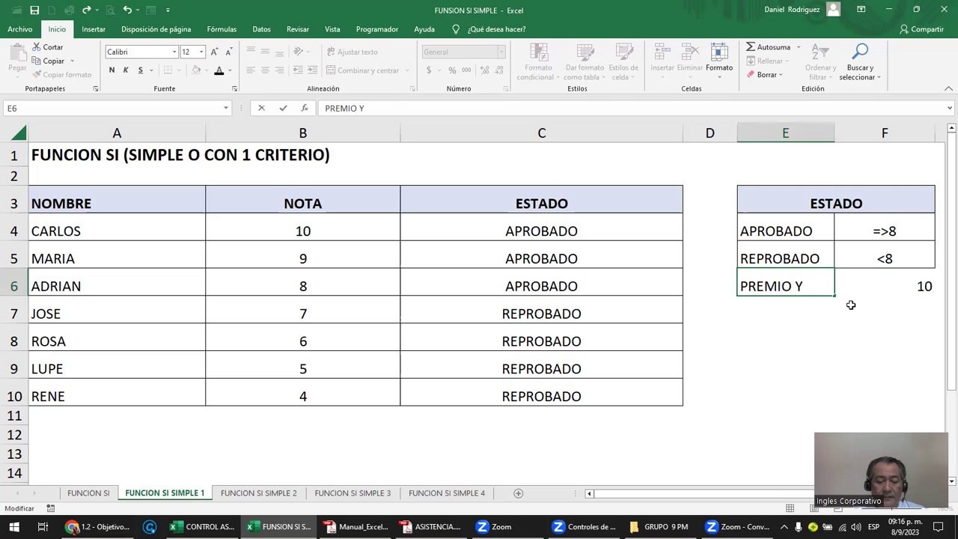
{"action": "type", "text": " APROBADO"}
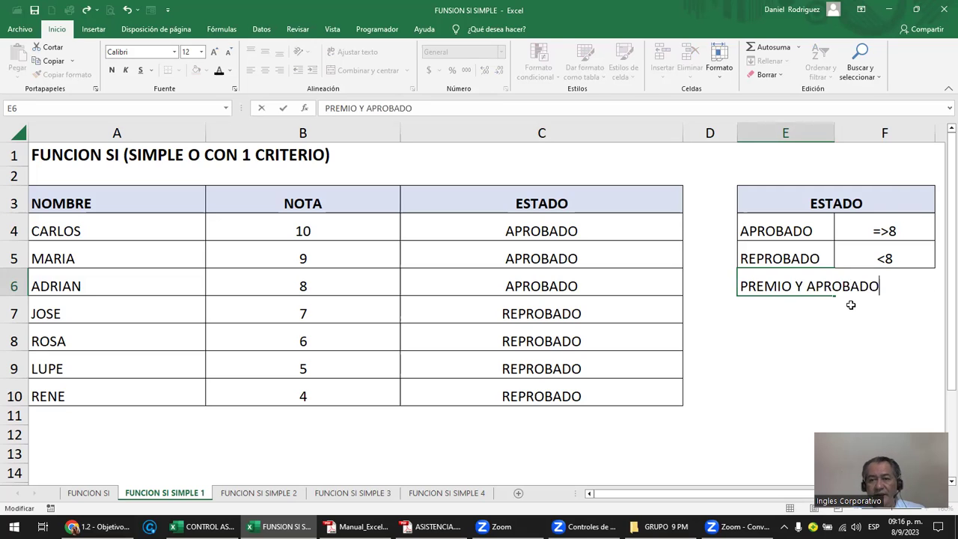
{"action": "key", "text": "Return"}
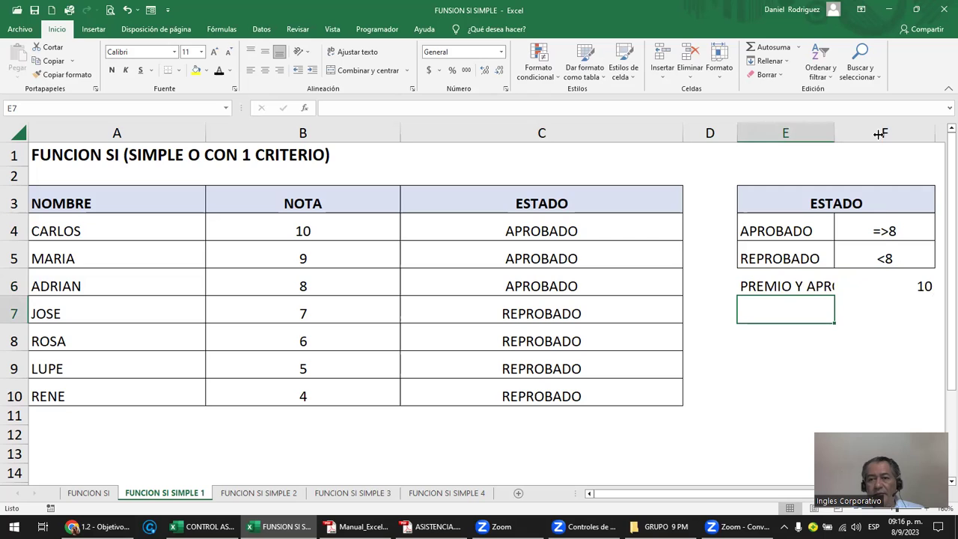
- Resize columns D and E so the full PREMIO Y APROBADO label fits, then select that row
{"action": "left_click_drag", "start_coordinate": [880, 133], "coordinate": [874, 134]}
{"action": "left_click_drag", "start_coordinate": [738, 133], "coordinate": [707, 134]}
{"action": "left_click", "coordinate": [794, 283]}
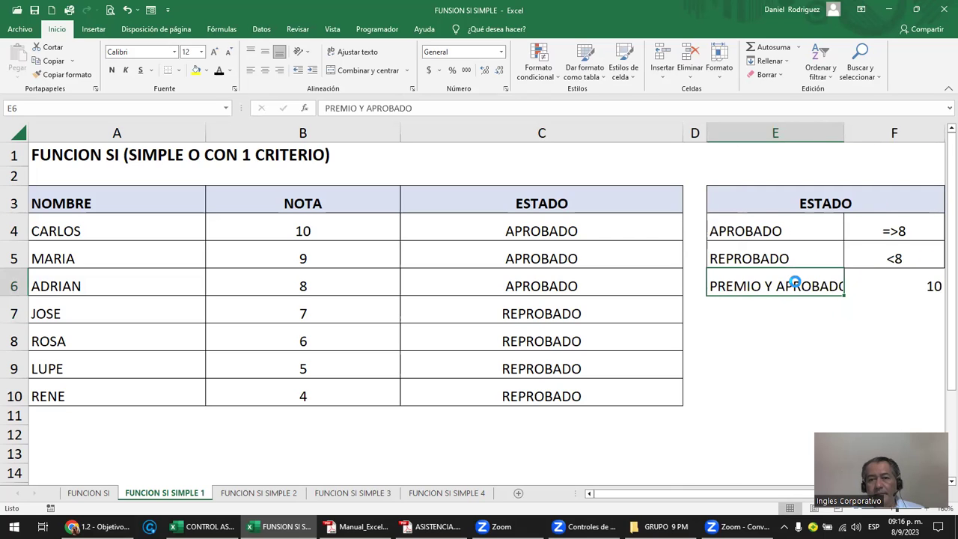
{"action": "scroll", "coordinate": [691, 150], "scroll_direction": "down", "scroll_amount": 1}
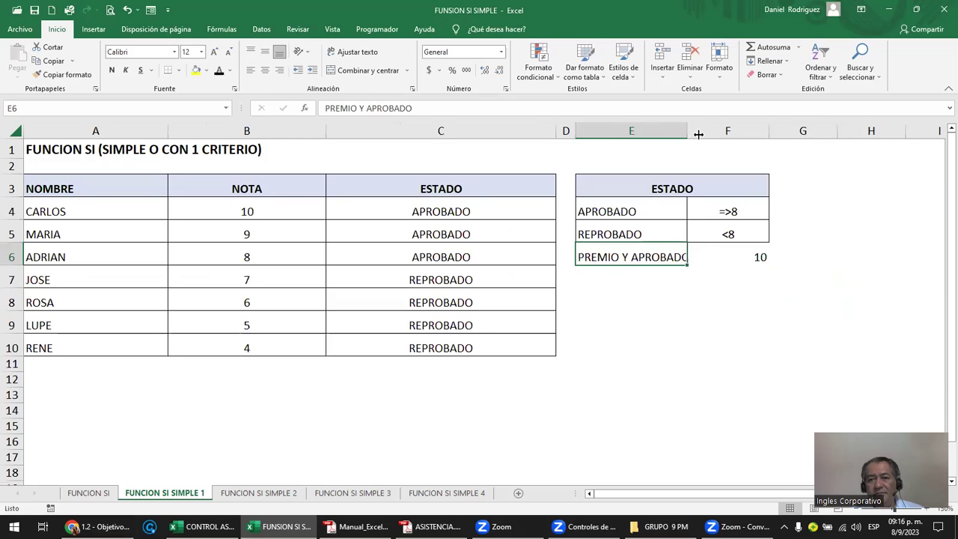
{"action": "left_click_drag", "start_coordinate": [698, 134], "coordinate": [699, 135]}
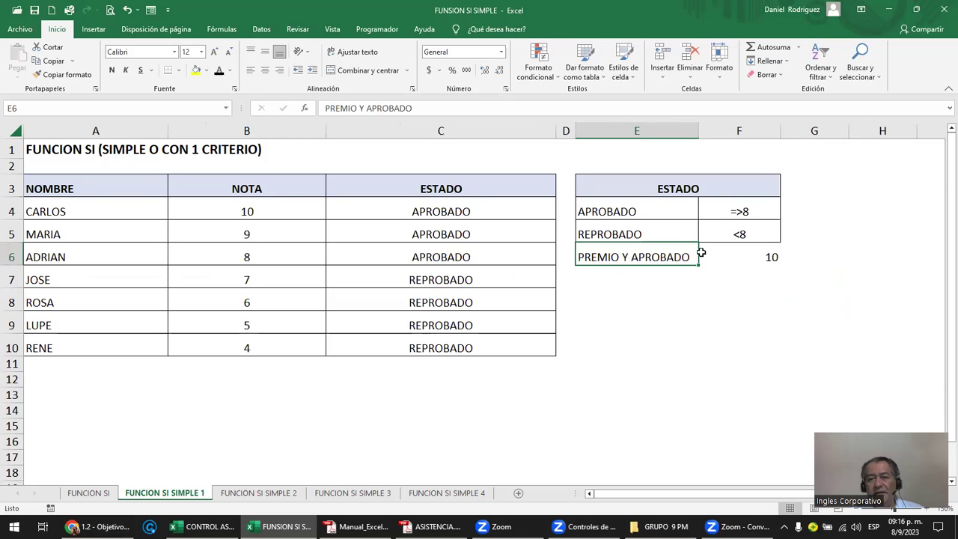
{"action": "left_click", "coordinate": [765, 257], "text": "shift"}
{"action": "left_click_drag", "start_coordinate": [765, 257], "coordinate": [765, 256]}
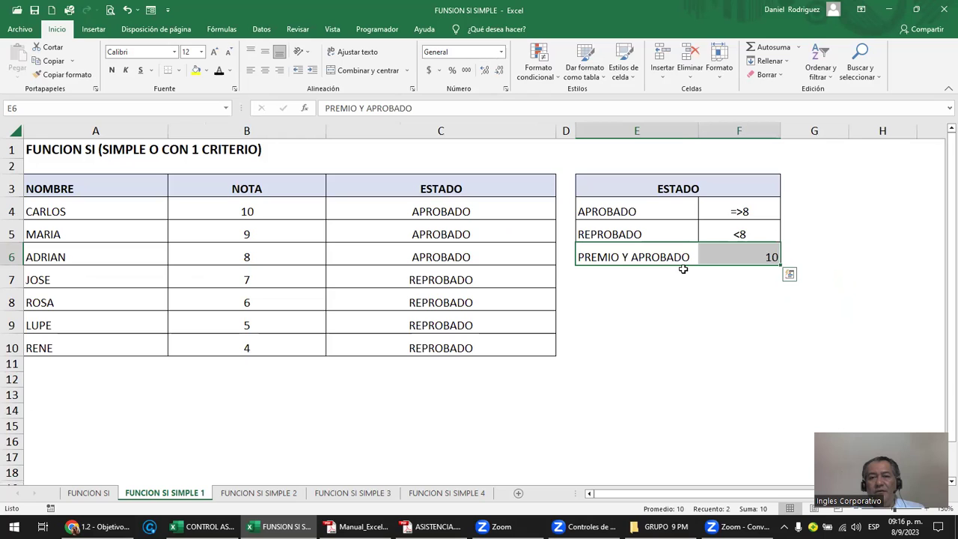
{"action": "left_click", "coordinate": [744, 251]}
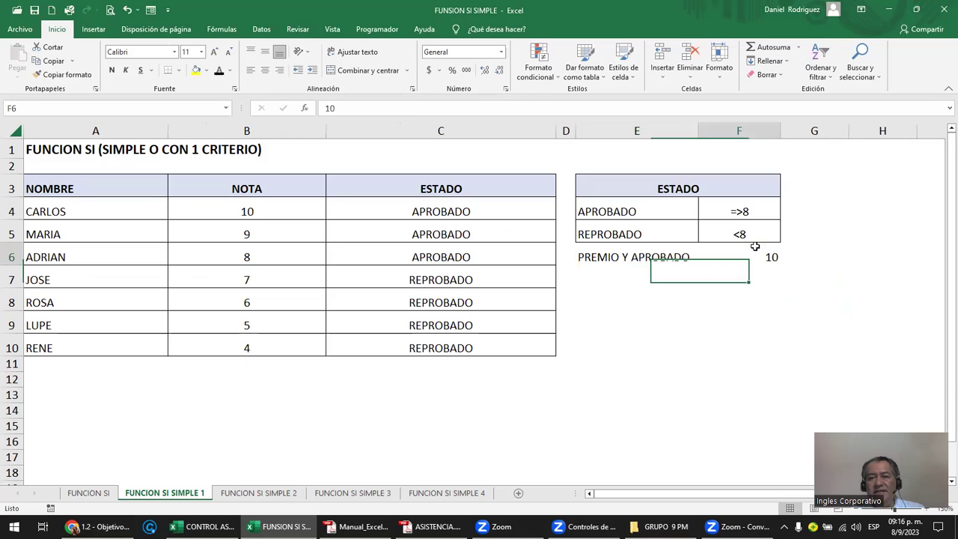
{"action": "left_click", "coordinate": [644, 257]}
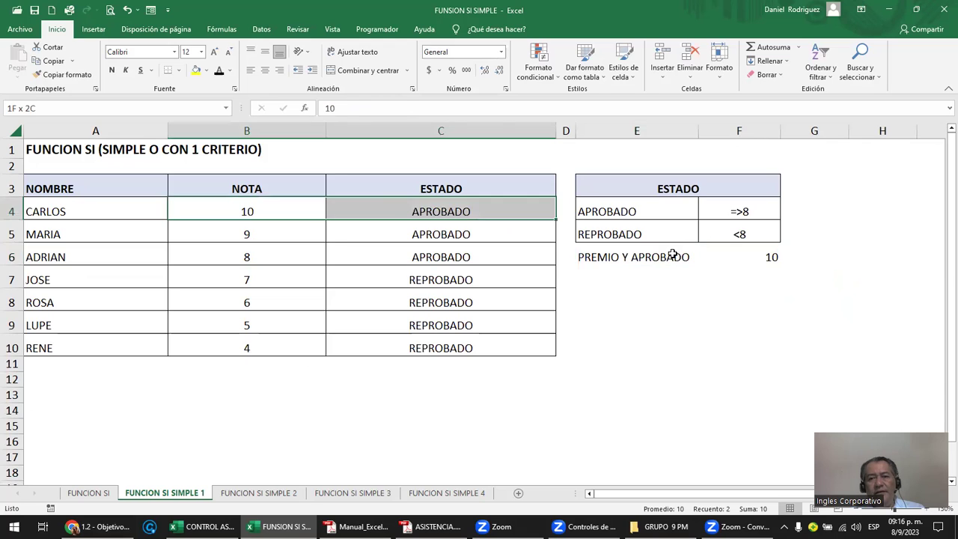
{"action": "left_click", "coordinate": [294, 237]}
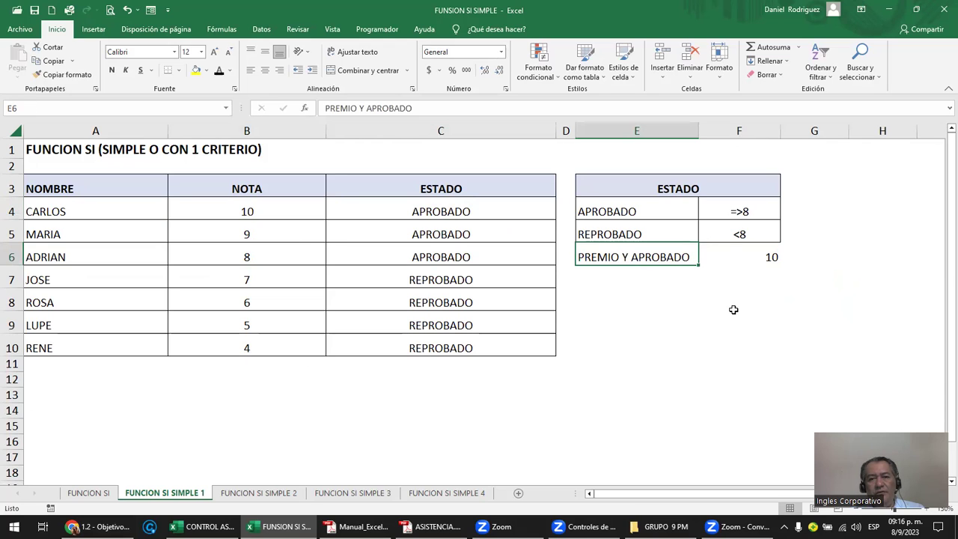
{"action": "left_click", "coordinate": [764, 256]}
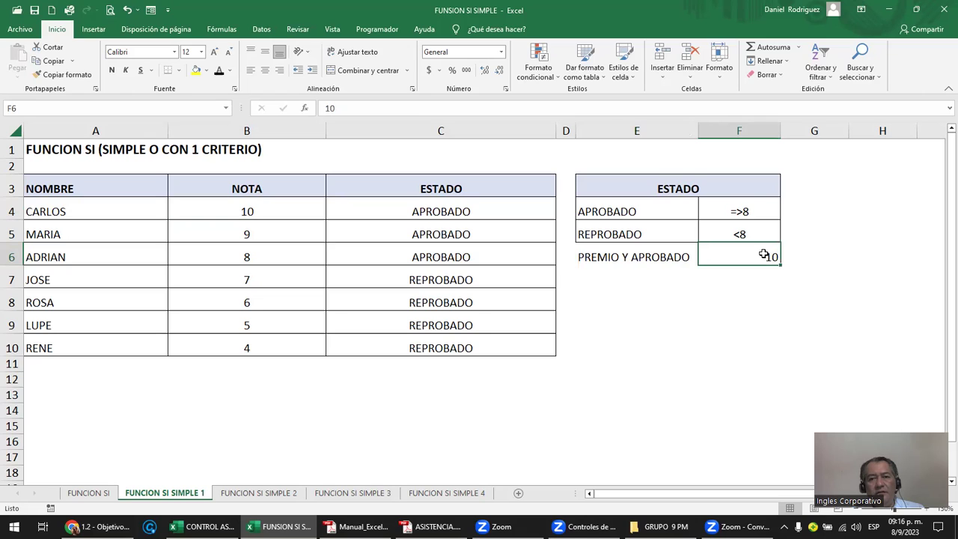
{"action": "left_click", "coordinate": [615, 257]}
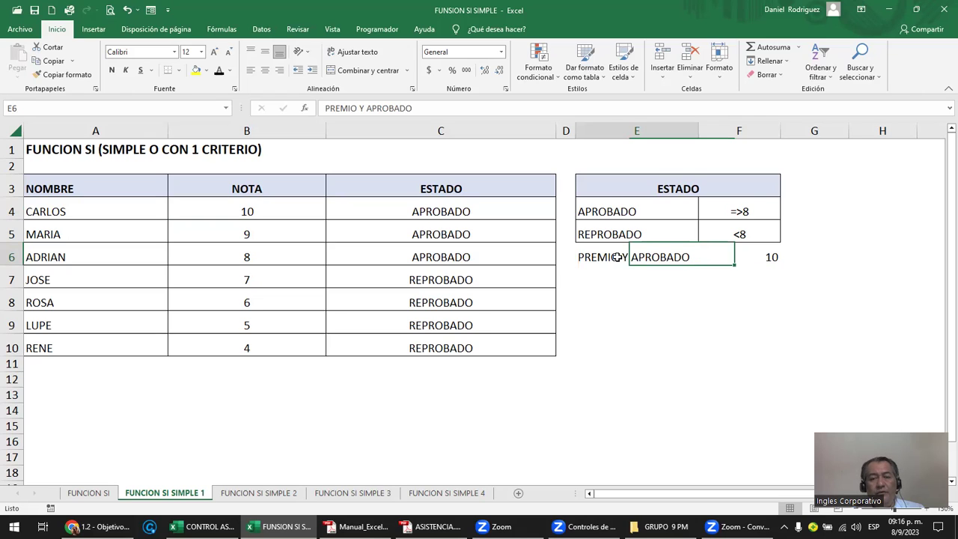
{"action": "key", "text": "Up"}
{"action": "key", "text": "Up"}
{"action": "left_click", "coordinate": [739, 210]}
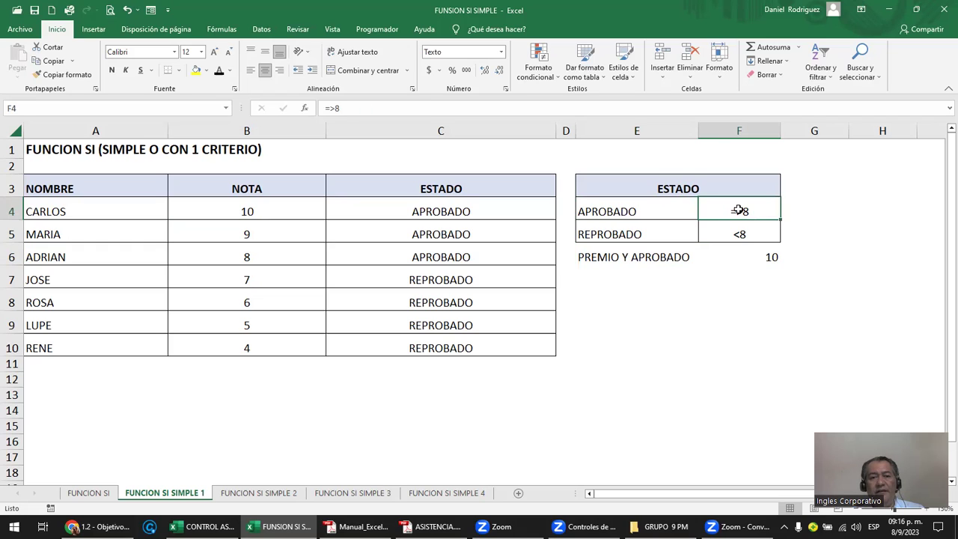
{"action": "left_click", "coordinate": [256, 261]}
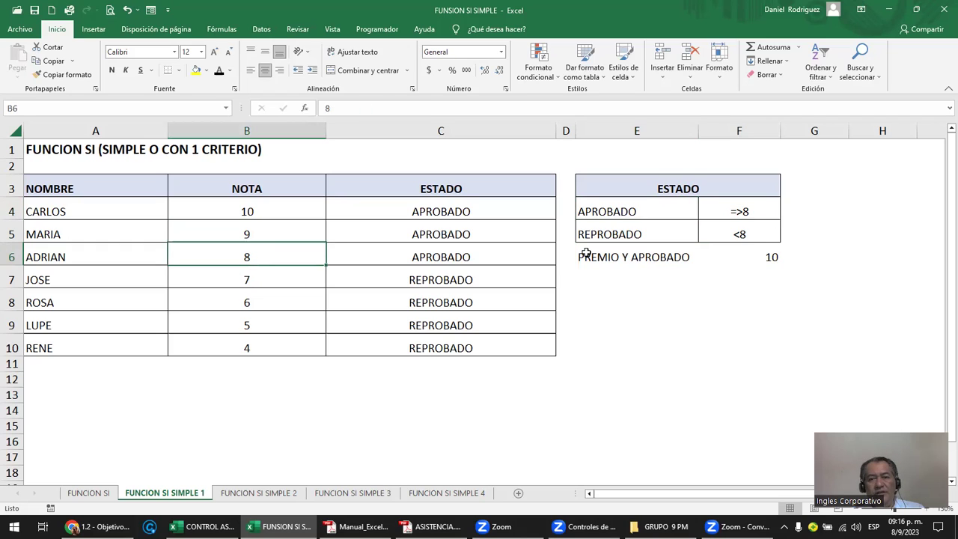
{"action": "left_click", "coordinate": [612, 257]}
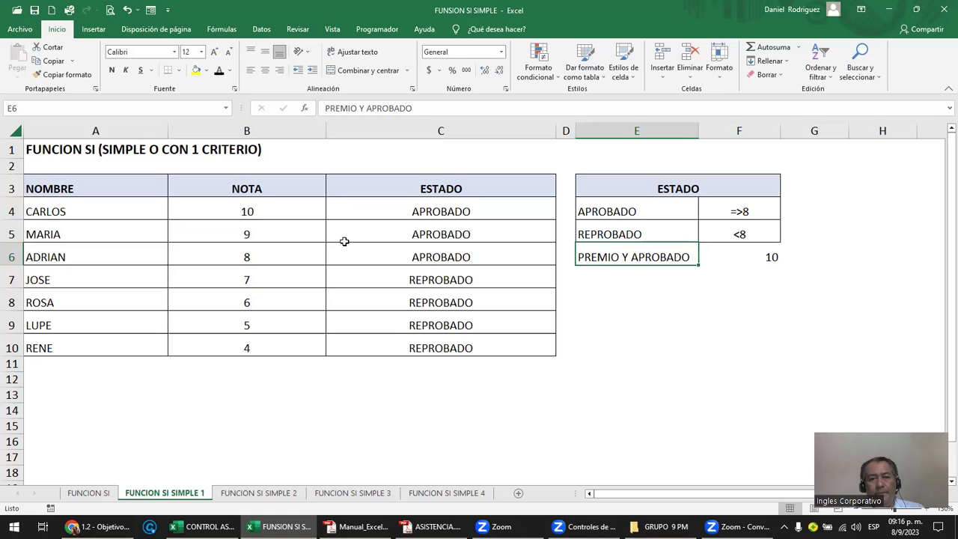
{"action": "left_click", "coordinate": [285, 256]}
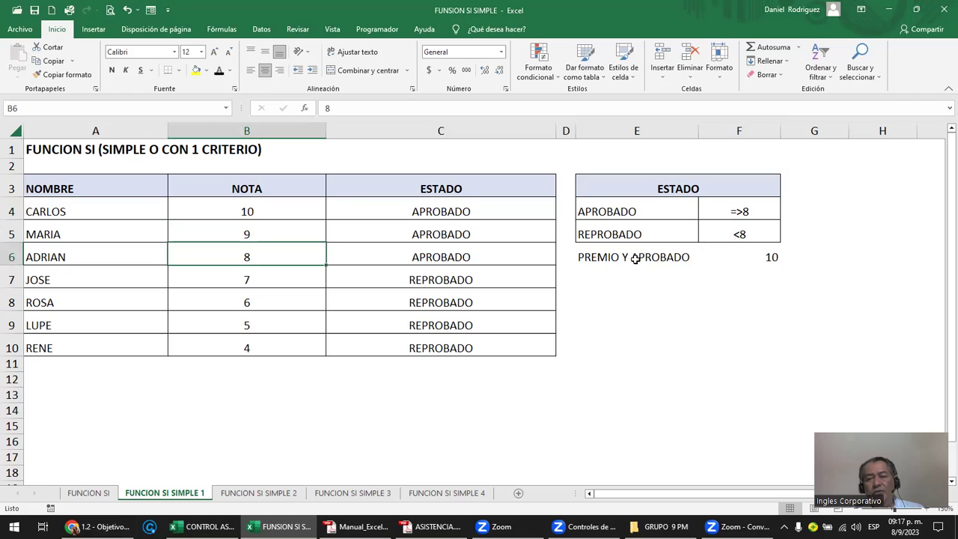
{"action": "left_click", "coordinate": [635, 259]}
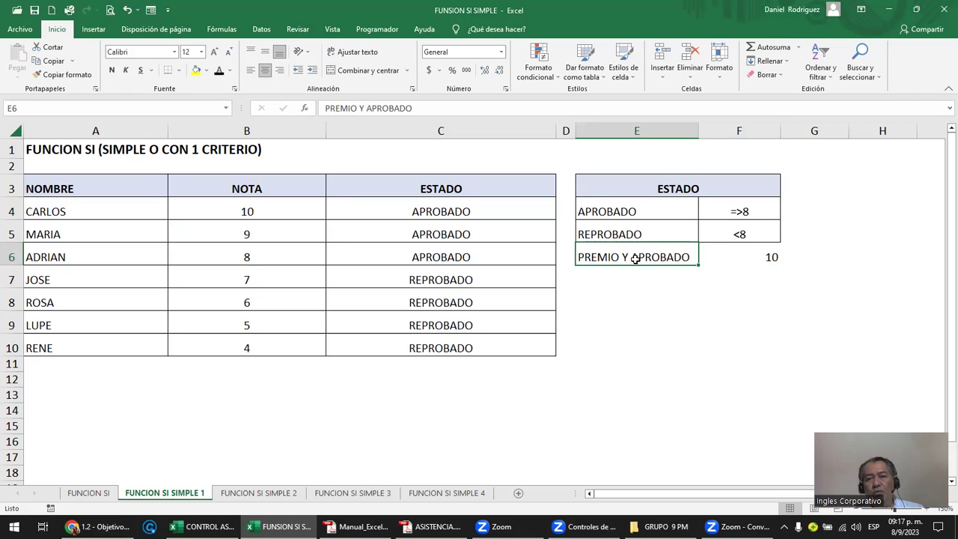
{"action": "left_click", "coordinate": [753, 255], "text": "shift"}
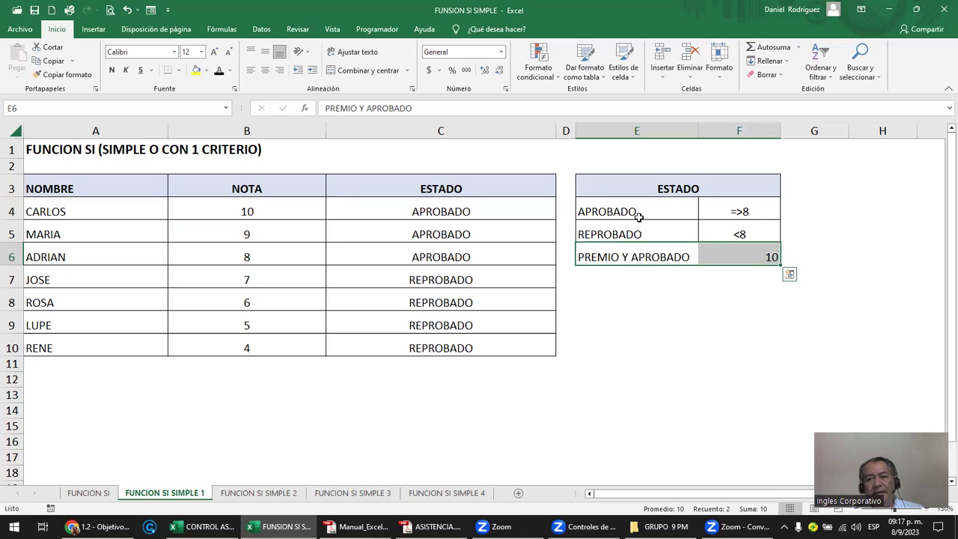
{"action": "left_click_drag", "start_coordinate": [642, 222], "coordinate": [738, 237]}
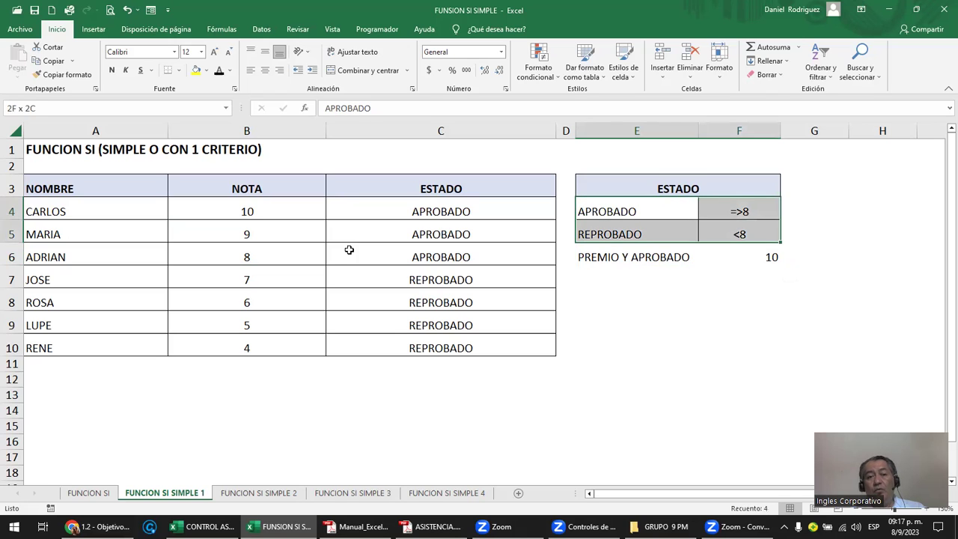
- Review C4's SI formula and the PREMIO Y APROBADO row with its 10
{"action": "double_click", "coordinate": [427, 212]}
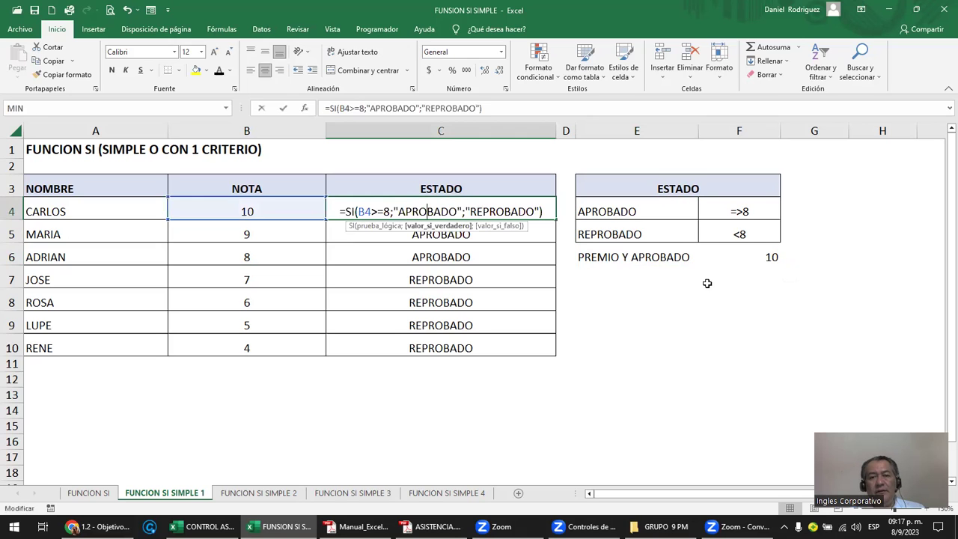
{"action": "left_click", "coordinate": [615, 260]}
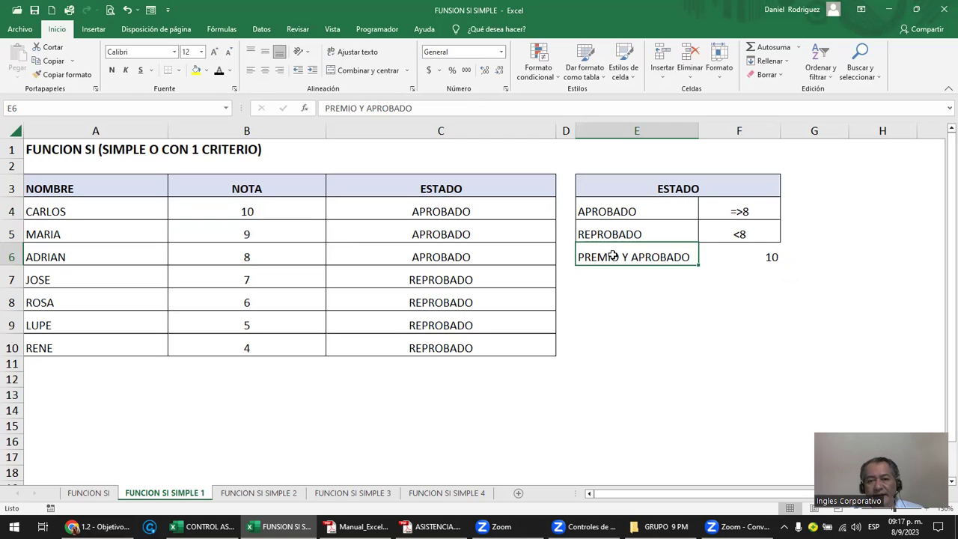
{"action": "left_click", "coordinate": [736, 255], "text": "shift"}
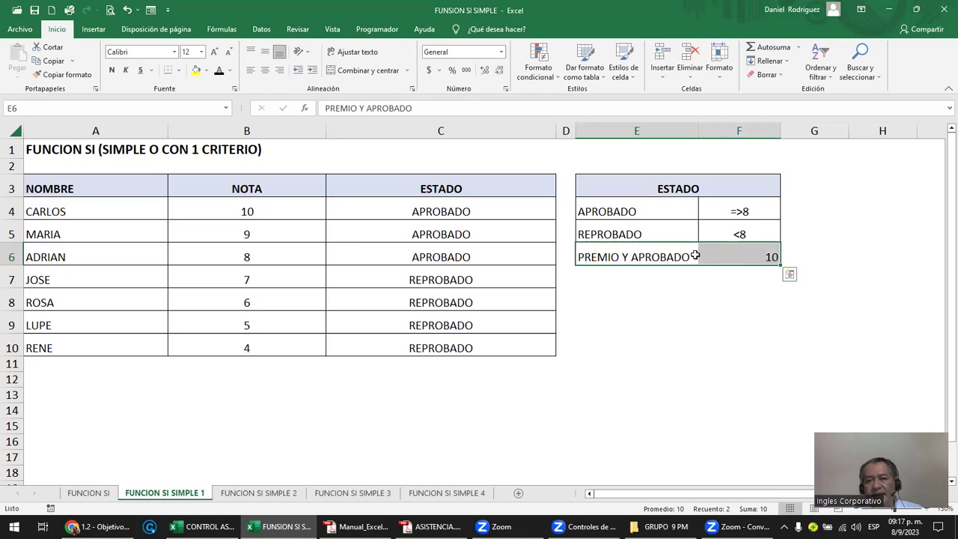
{"action": "left_click", "coordinate": [695, 256]}
{"action": "left_click", "coordinate": [734, 259], "text": "shift"}
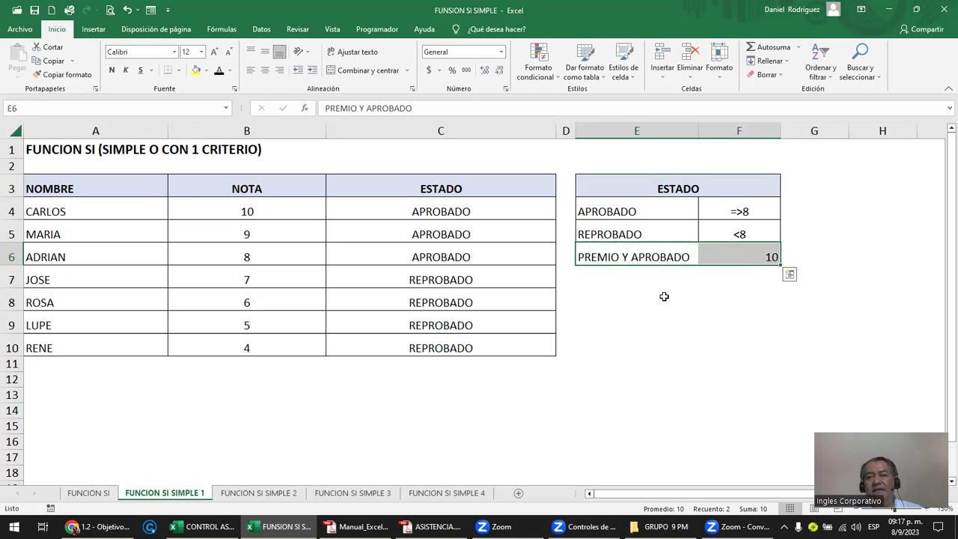
- Discard a trial edit to C4's formula, then delete the PREMIO Y APROBADO row in E6:F6
{"action": "double_click", "coordinate": [466, 213]}
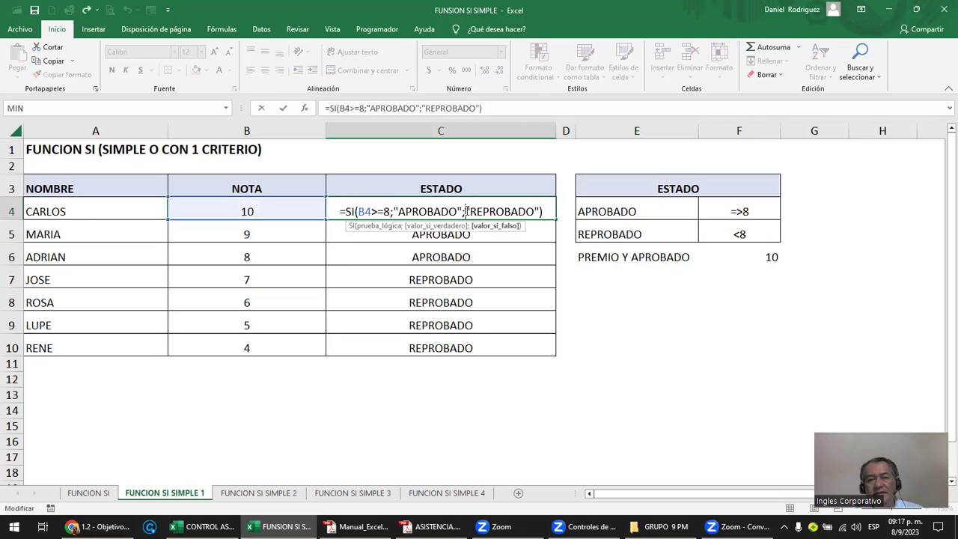
{"action": "left_click_drag", "start_coordinate": [466, 212], "coordinate": [540, 212]}
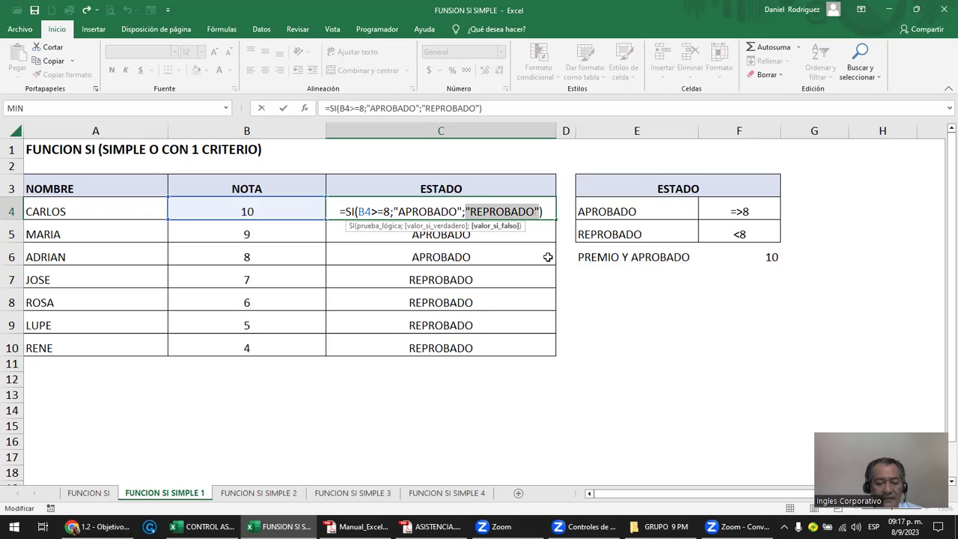
{"action": "type", "text": "SI"}
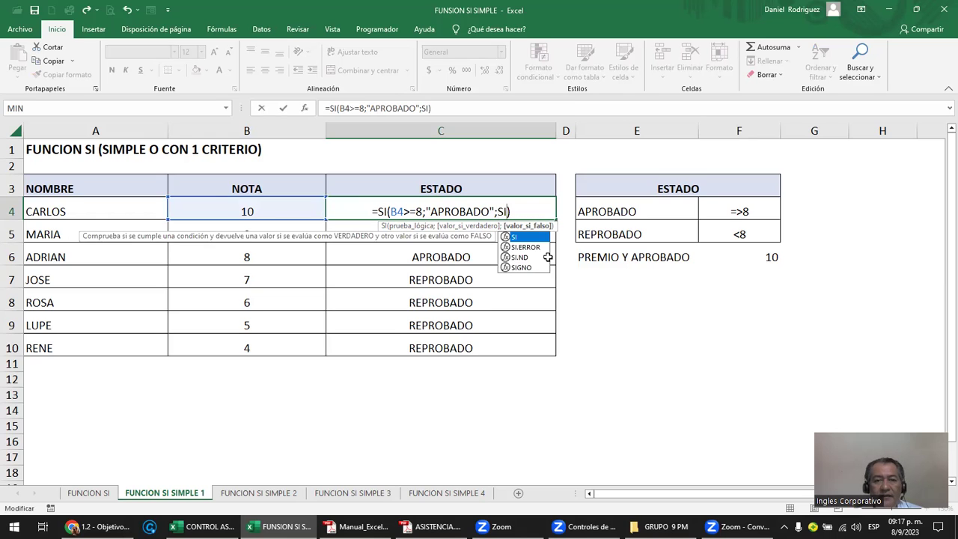
{"action": "key", "text": "Escape"}
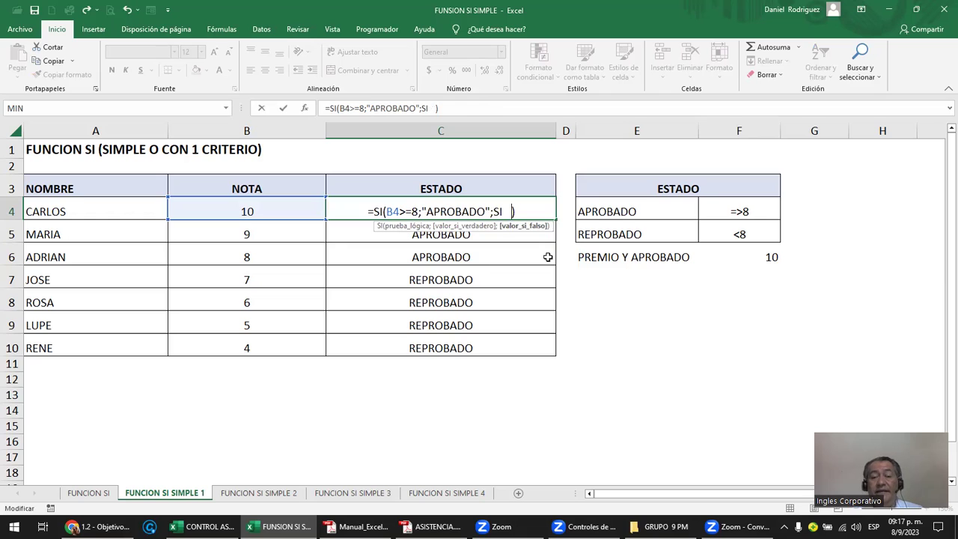
{"action": "key", "text": "Escape"}
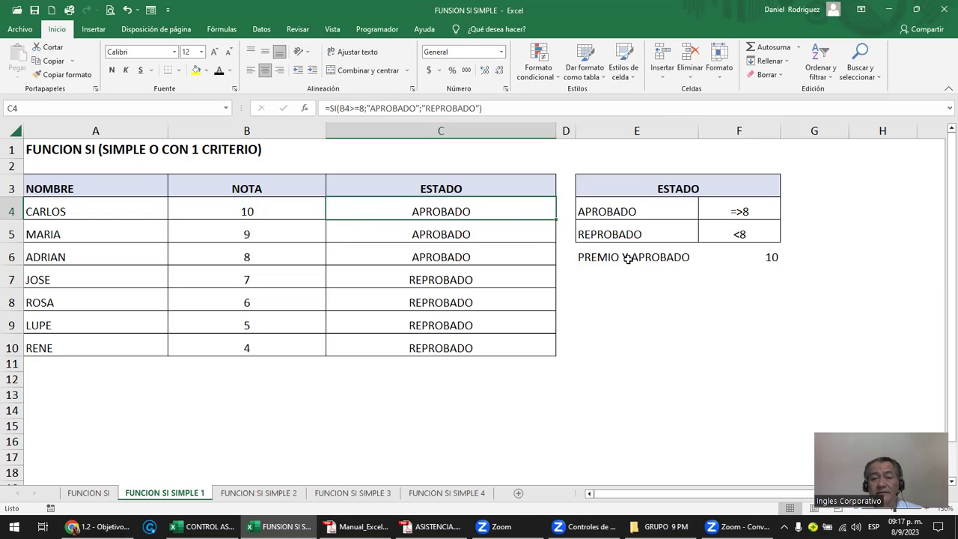
{"action": "left_click_drag", "start_coordinate": [633, 261], "coordinate": [775, 256]}
{"action": "key", "text": "Delete"}
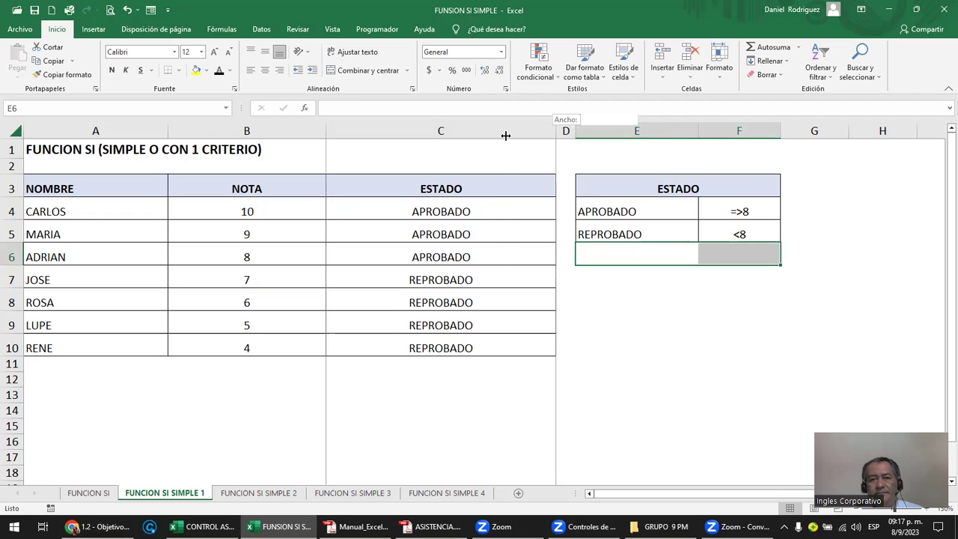
- Narrow column C then undo it, and review C4's B4>=8 condition without changing it
{"action": "left_click_drag", "start_coordinate": [556, 133], "coordinate": [487, 133]}
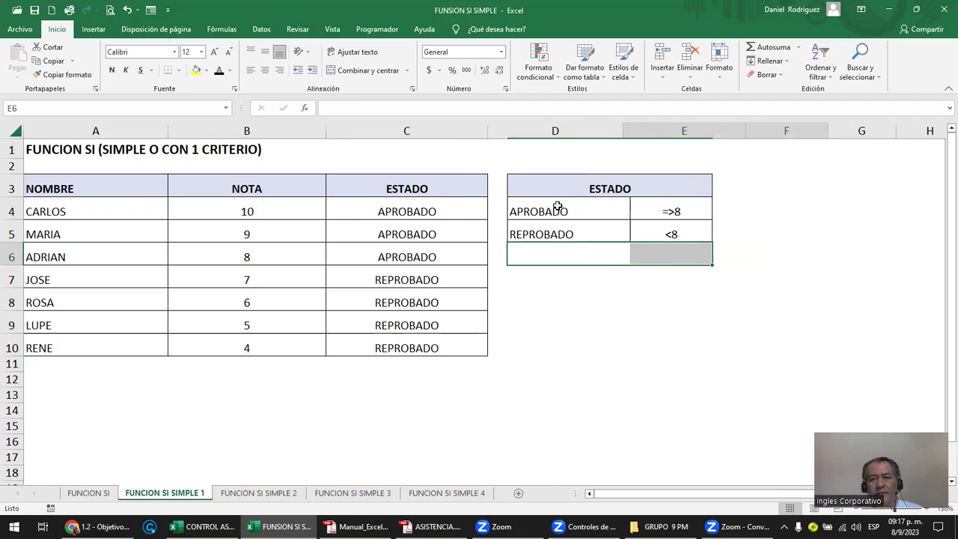
{"action": "key", "text": "ctrl+z"}
{"action": "left_click", "coordinate": [442, 215]}
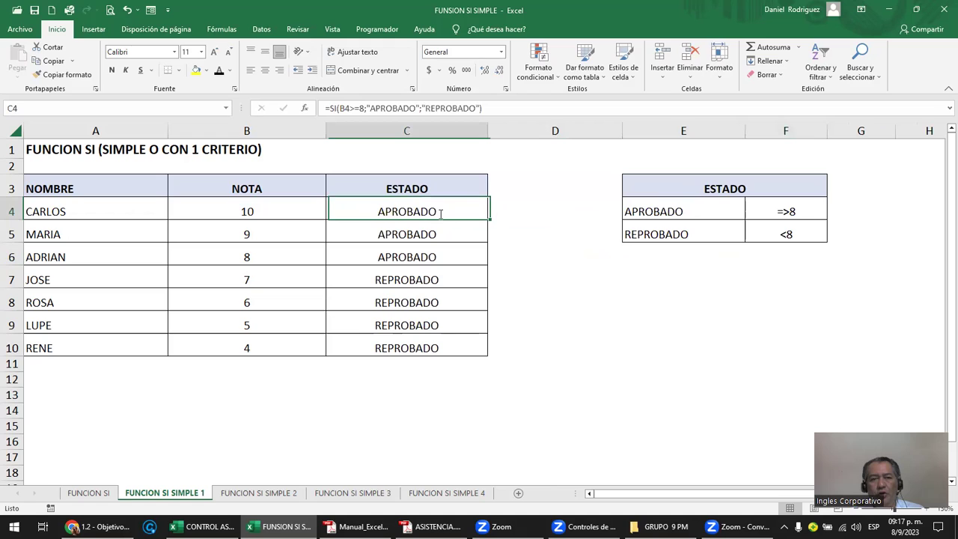
{"action": "double_click", "coordinate": [390, 214]}
{"action": "left_click_drag", "start_coordinate": [324, 213], "coordinate": [356, 213]}
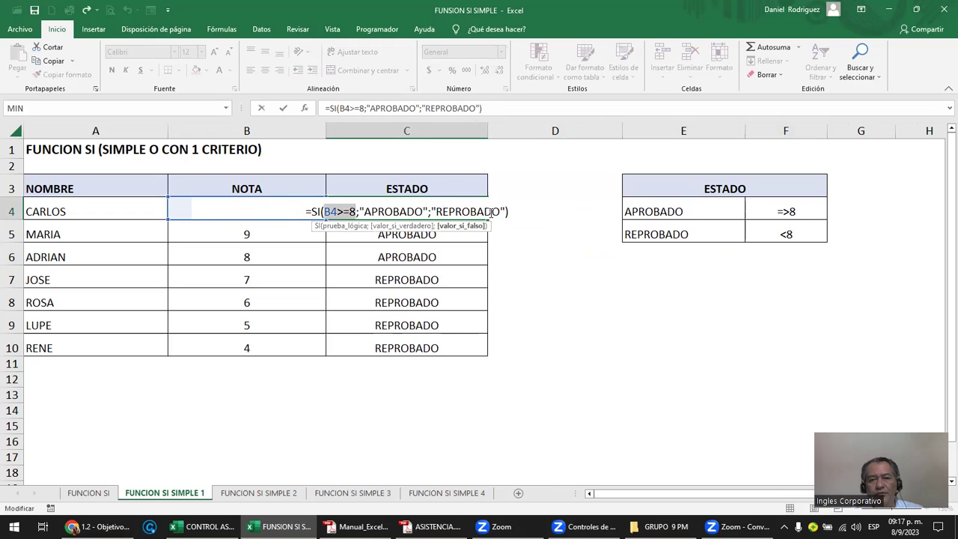
{"action": "left_click", "coordinate": [363, 212]}
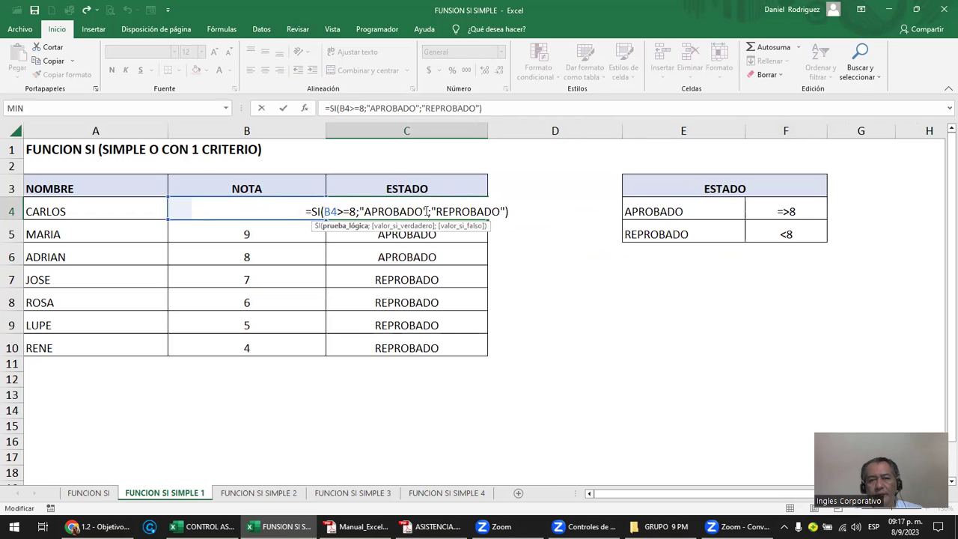
{"action": "key", "text": "Escape"}
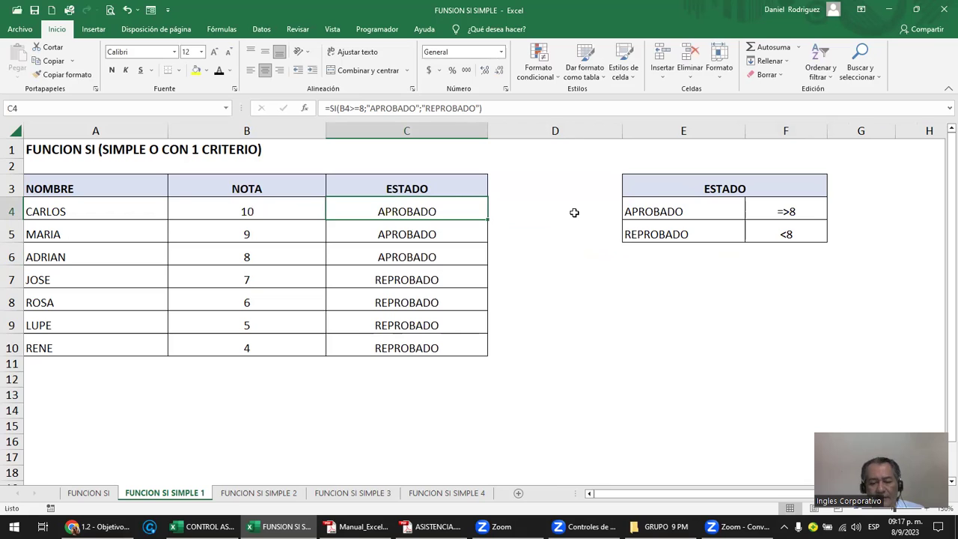
{"action": "left_click", "coordinate": [574, 213]}
- Enter =SI(B4<8;"REPROBADO";"APROBADO") in D4
{"action": "type", "text": "="}
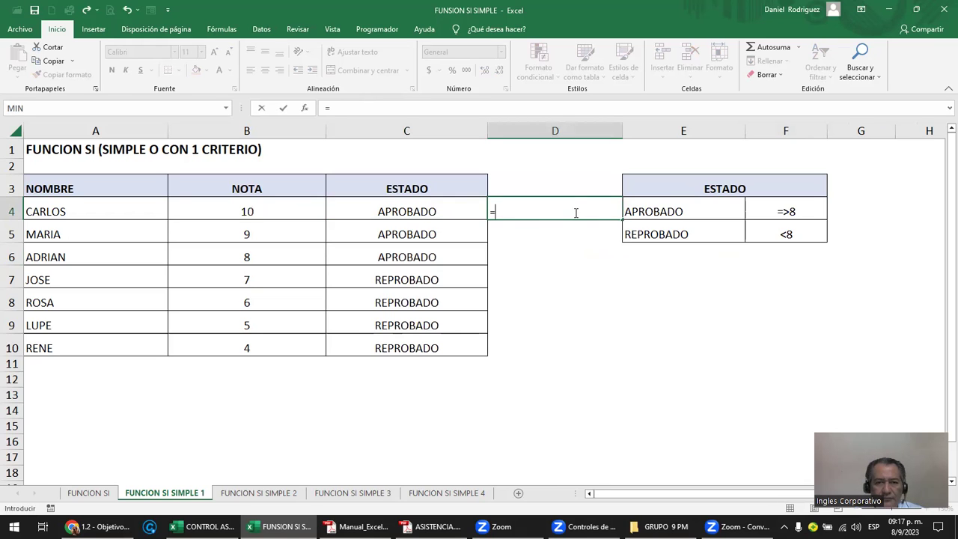
{"action": "type", "text": "SI"}
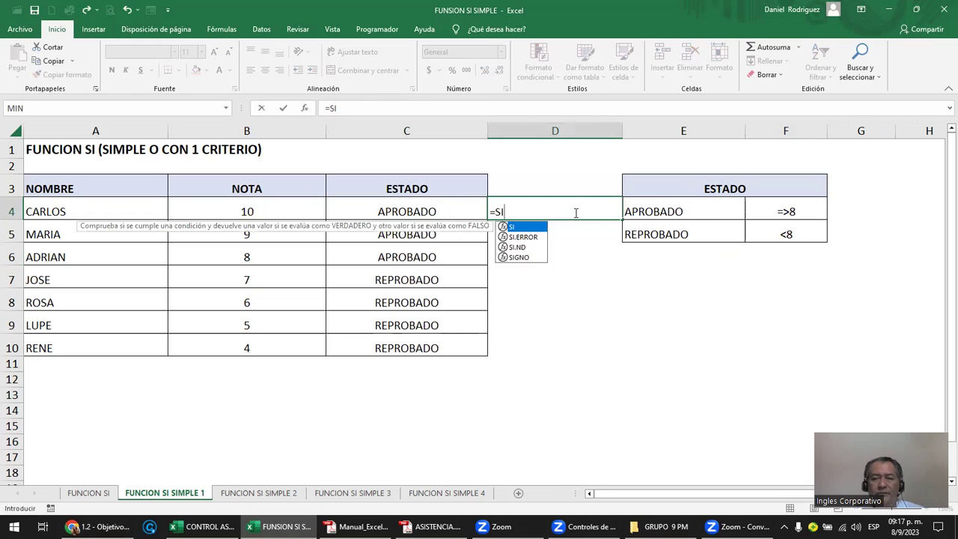
{"action": "type", "text": "("}
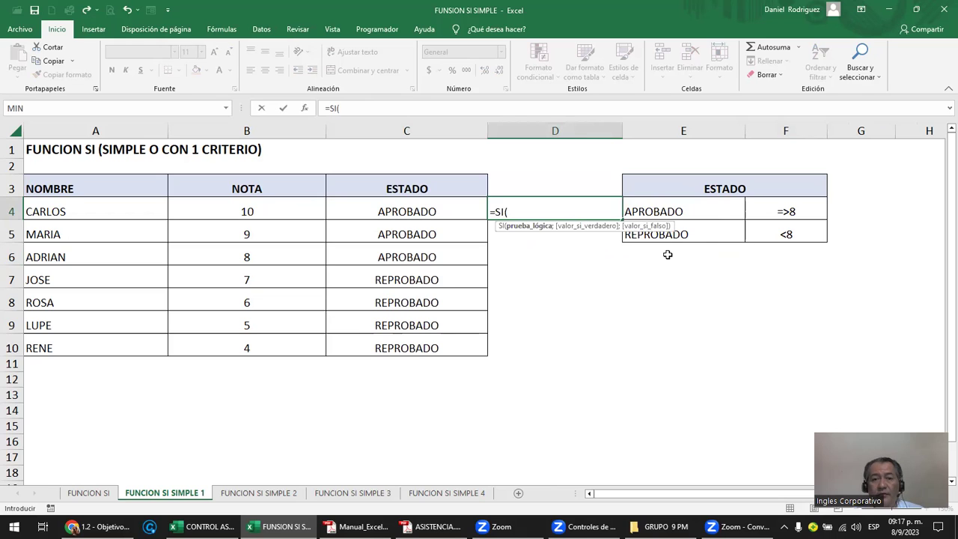
{"action": "left_click", "coordinate": [247, 211]}
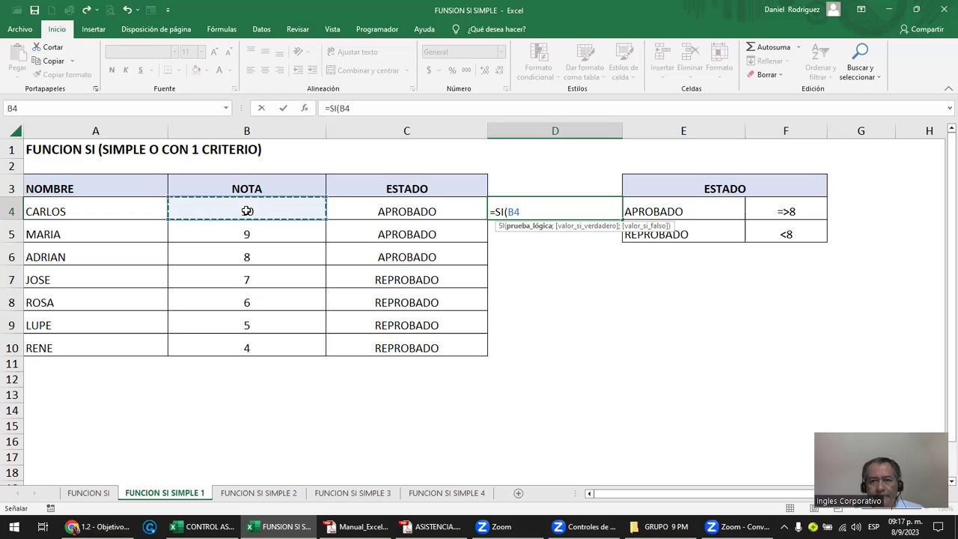
{"action": "type", "text": "<8"}
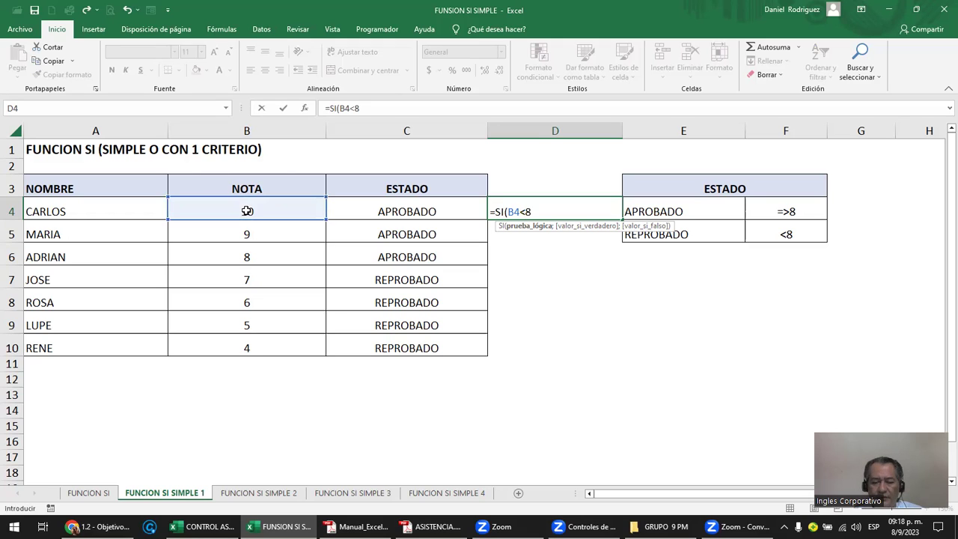
{"action": "type", "text": ";"}
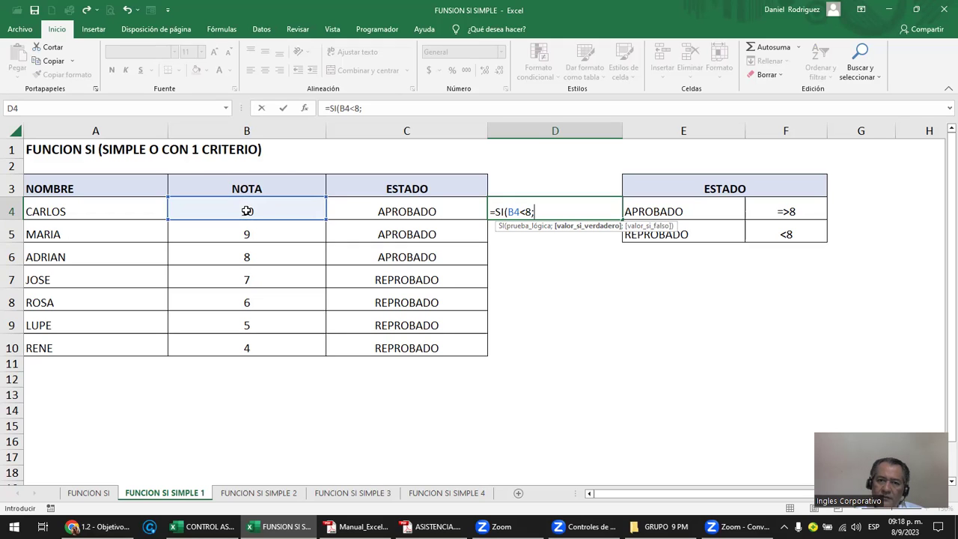
{"action": "type", "text": "\""}
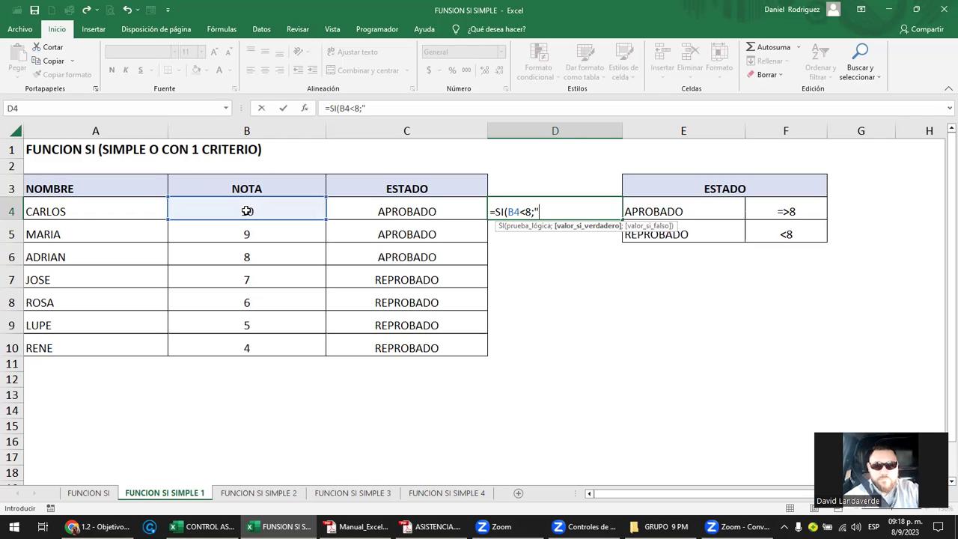
{"action": "type", "text": "RE"}
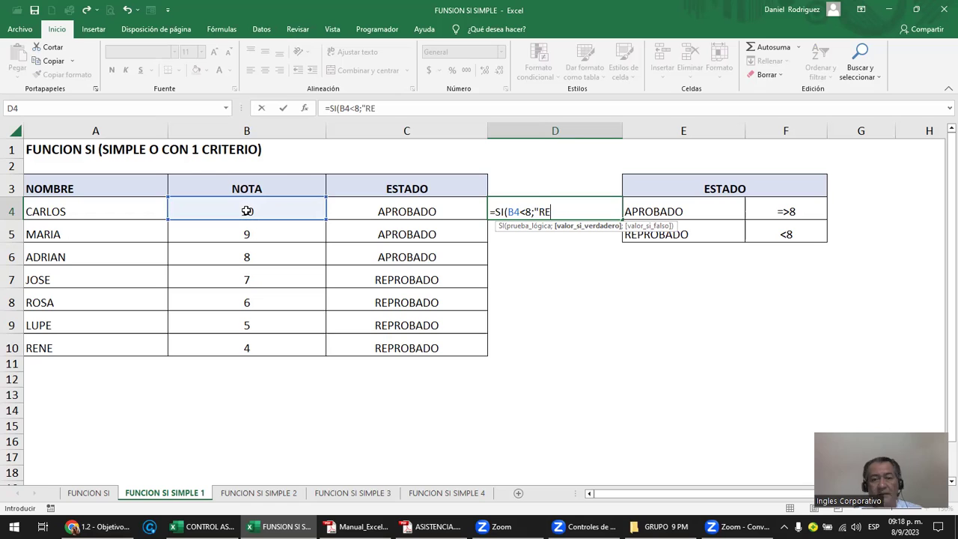
{"action": "type", "text": "PROBADO\""}
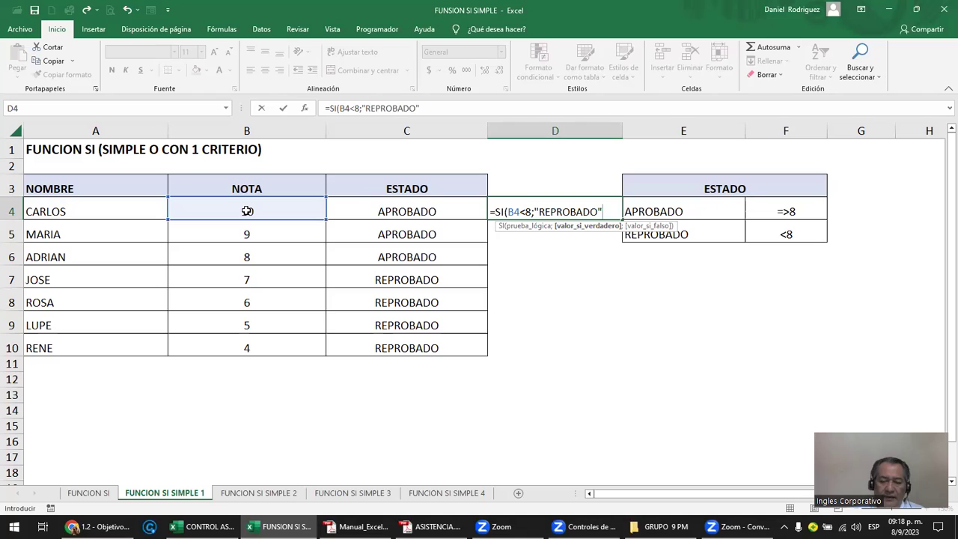
{"action": "type", "text": ";\""}
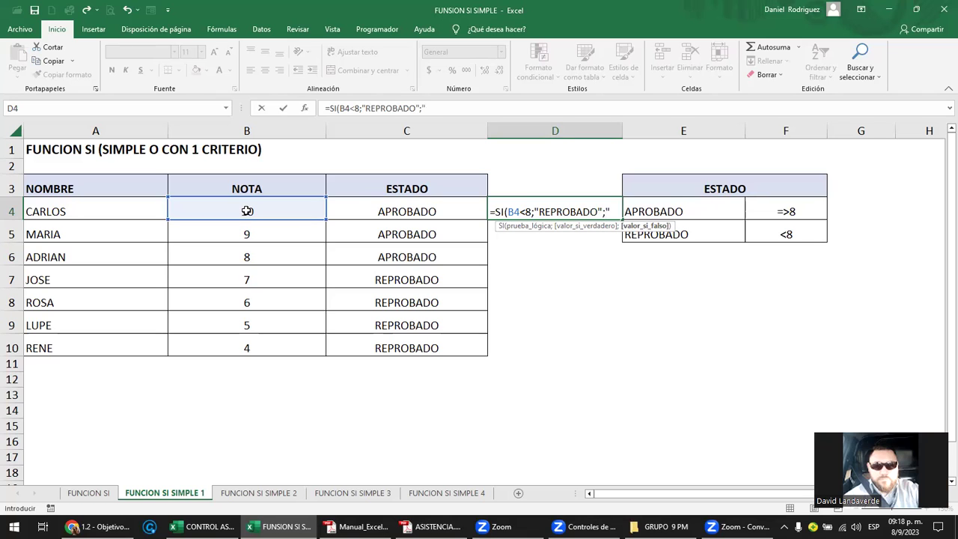
{"action": "type", "text": "APROBADO\""}
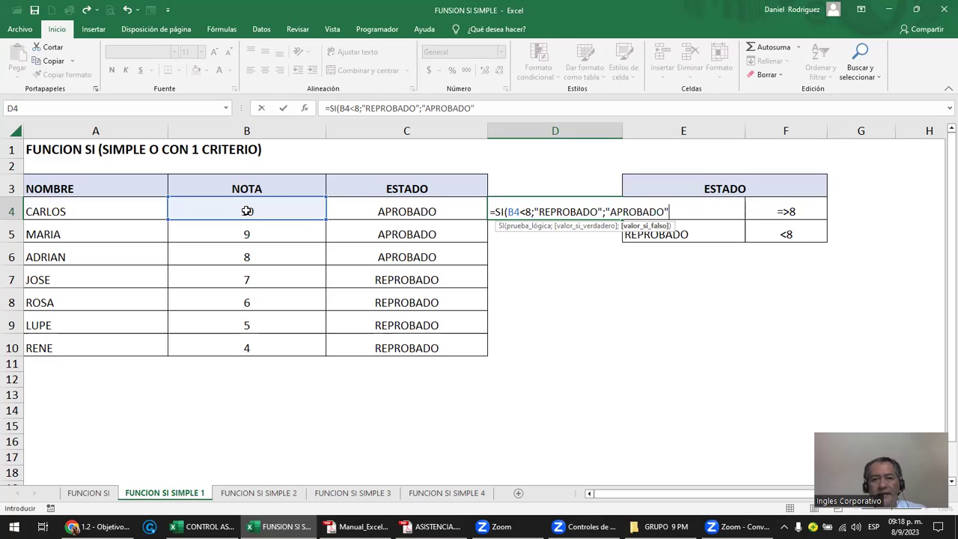
{"action": "type", "text": ")"}
{"action": "key", "text": "Return"}
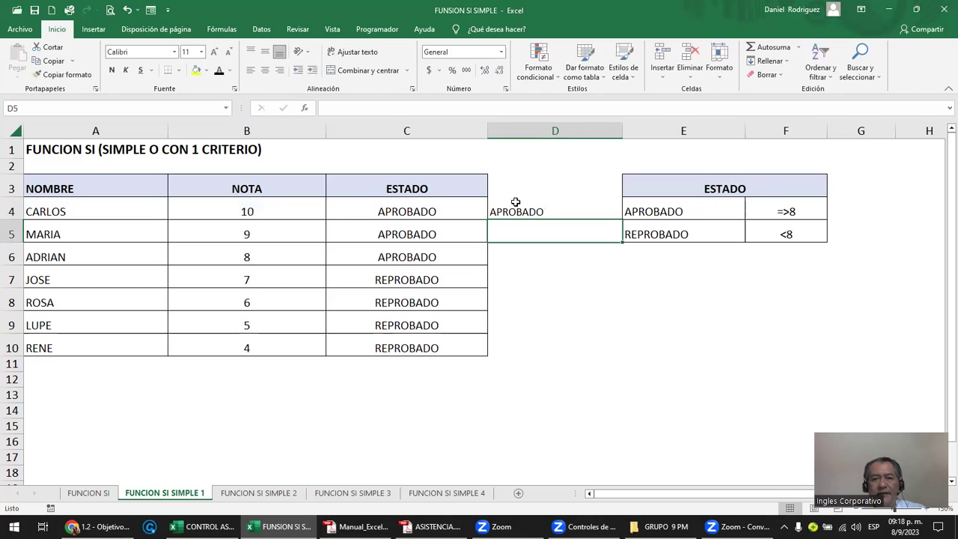
- Copy the D4 formula down to D10 and compare it against the C4 formula
{"action": "left_click", "coordinate": [529, 207]}
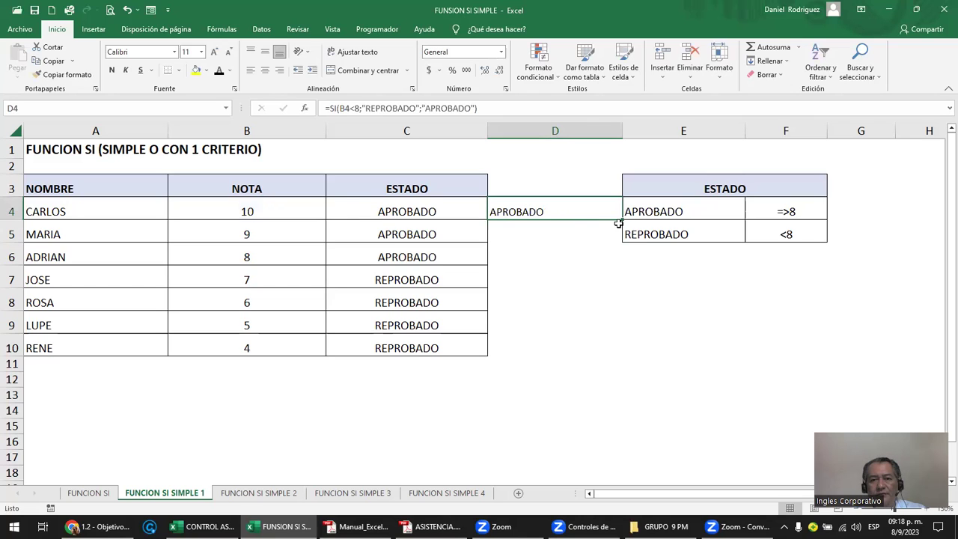
{"action": "double_click", "coordinate": [619, 217]}
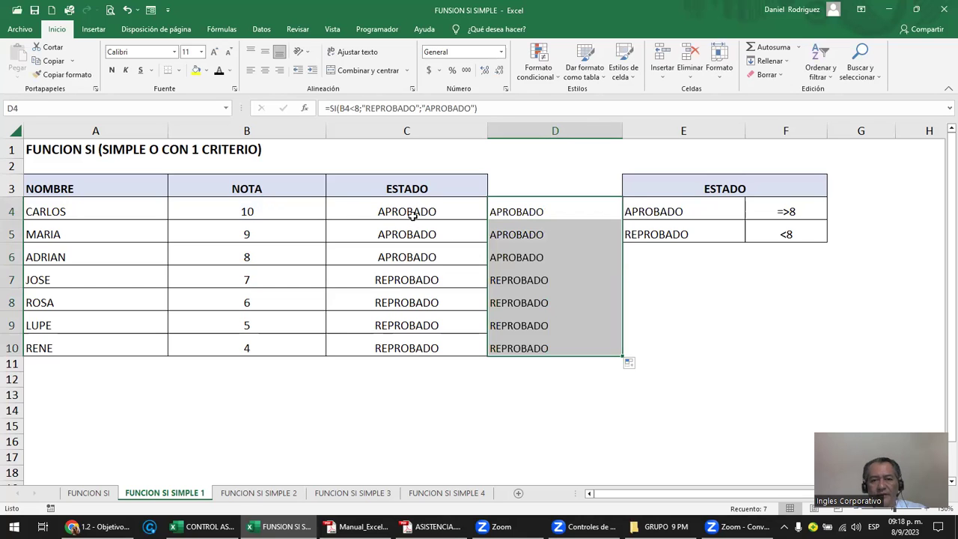
{"action": "left_click", "coordinate": [413, 215]}
{"action": "left_click", "coordinate": [256, 208]}
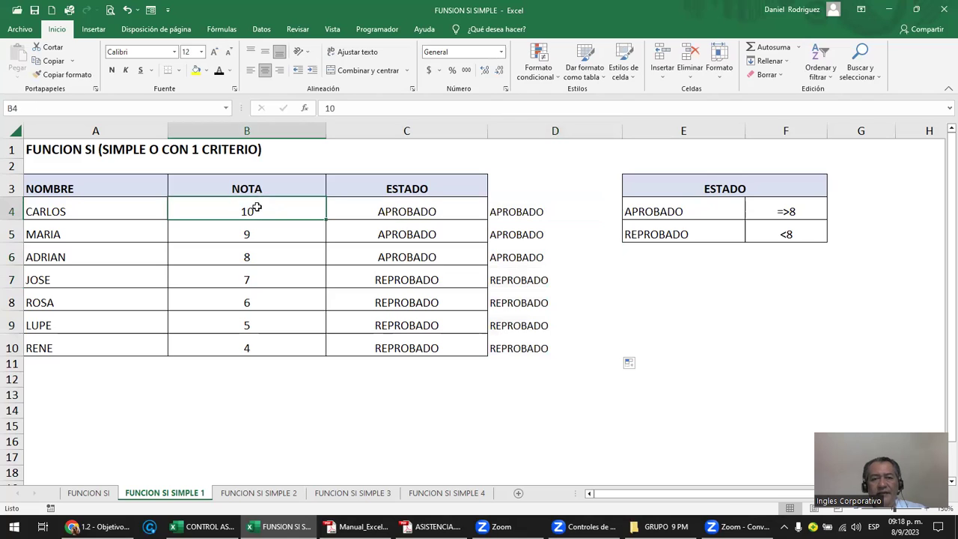
{"action": "left_click_drag", "start_coordinate": [402, 208], "coordinate": [498, 211]}
{"action": "left_click", "coordinate": [267, 240]}
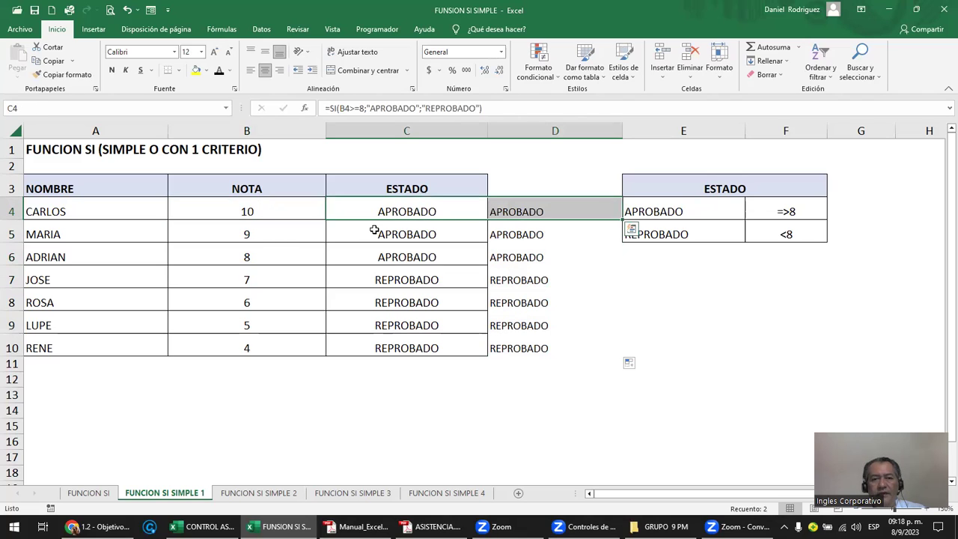
{"action": "left_click_drag", "start_coordinate": [481, 235], "coordinate": [502, 235]}
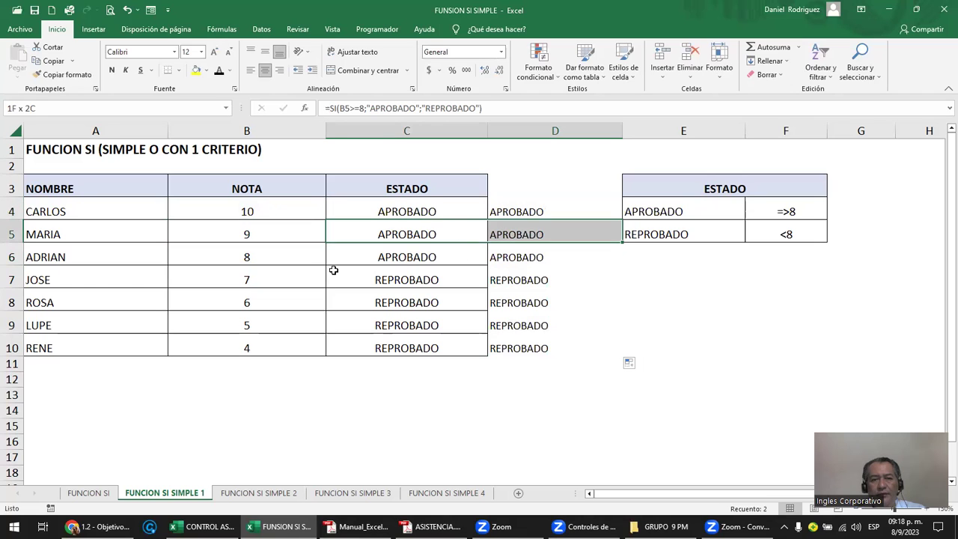
{"action": "left_click", "coordinate": [306, 262]}
{"action": "left_click_drag", "start_coordinate": [402, 259], "coordinate": [499, 257]}
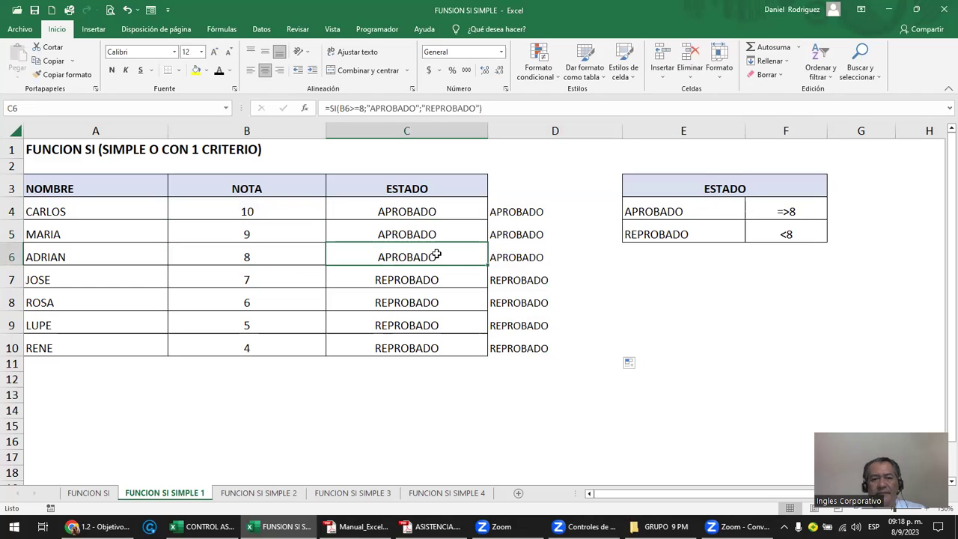
{"action": "left_click", "coordinate": [270, 279]}
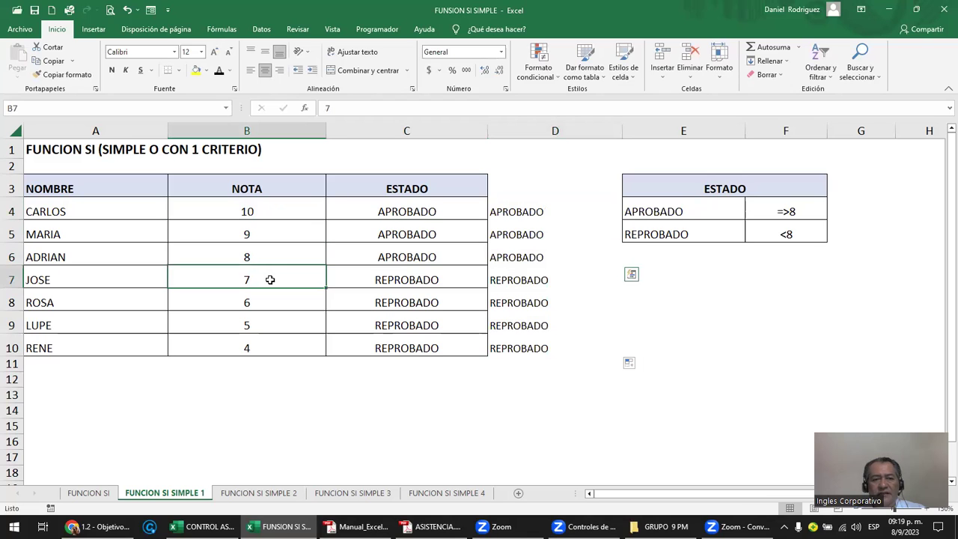
{"action": "left_click", "coordinate": [86, 283]}
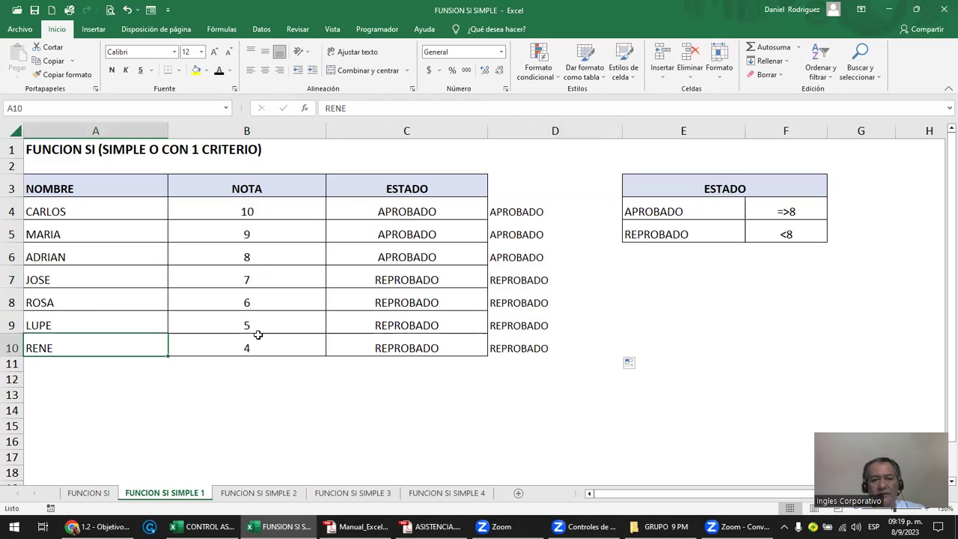
{"action": "left_click_drag", "start_coordinate": [245, 282], "coordinate": [259, 335]}
{"action": "left_click", "coordinate": [406, 280]}
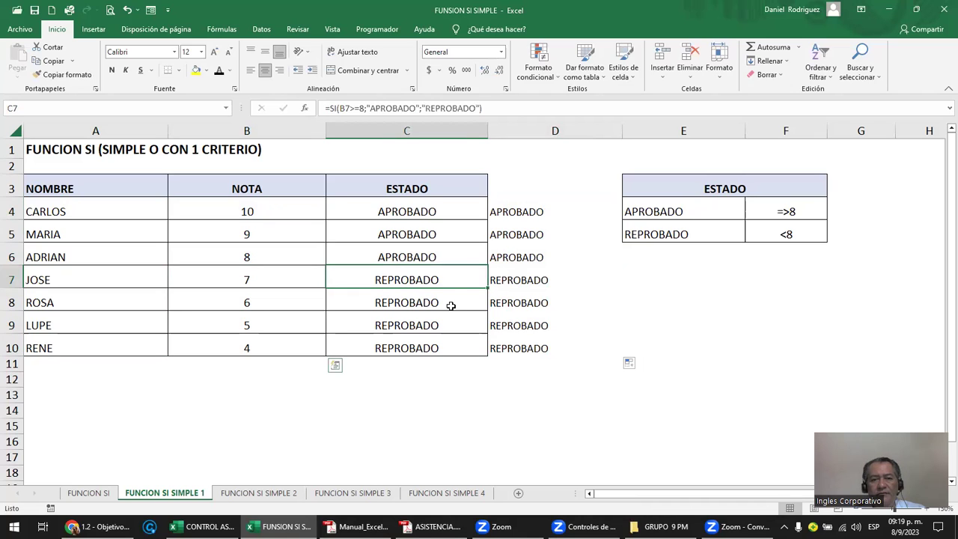
{"action": "key", "text": "shift+Right"}
{"action": "key", "text": "Down"}
{"action": "key", "text": "shift+Right"}
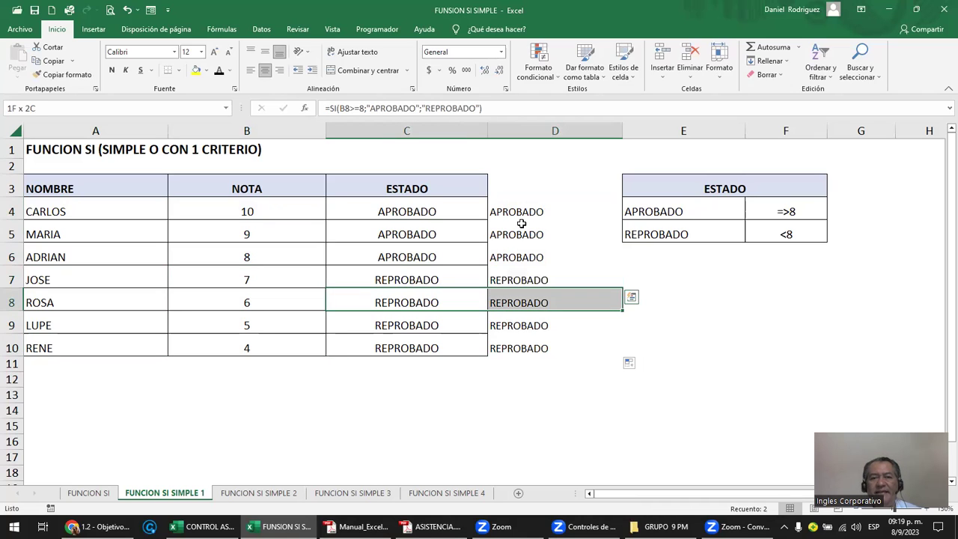
{"action": "left_click", "coordinate": [522, 214]}
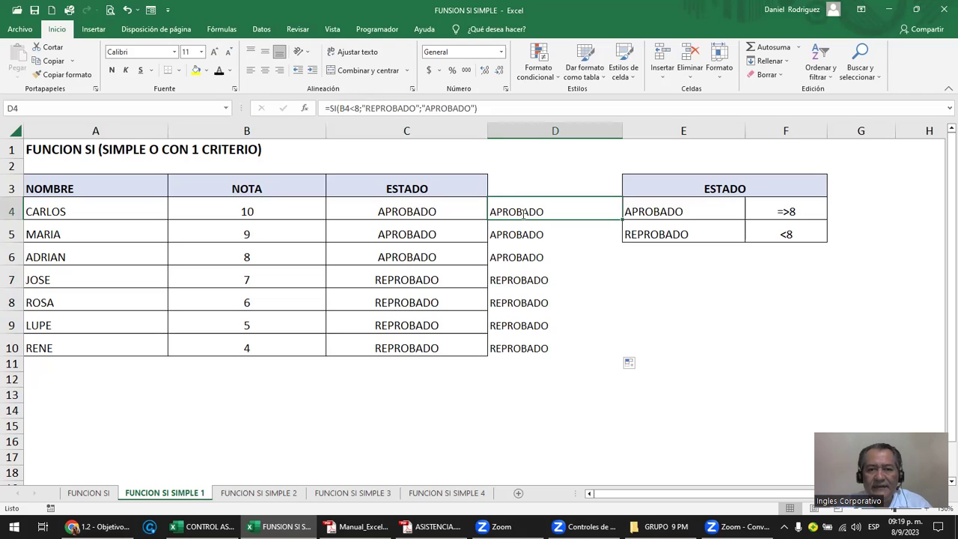
{"action": "double_click", "coordinate": [522, 213]}
{"action": "key", "text": "Escape"}
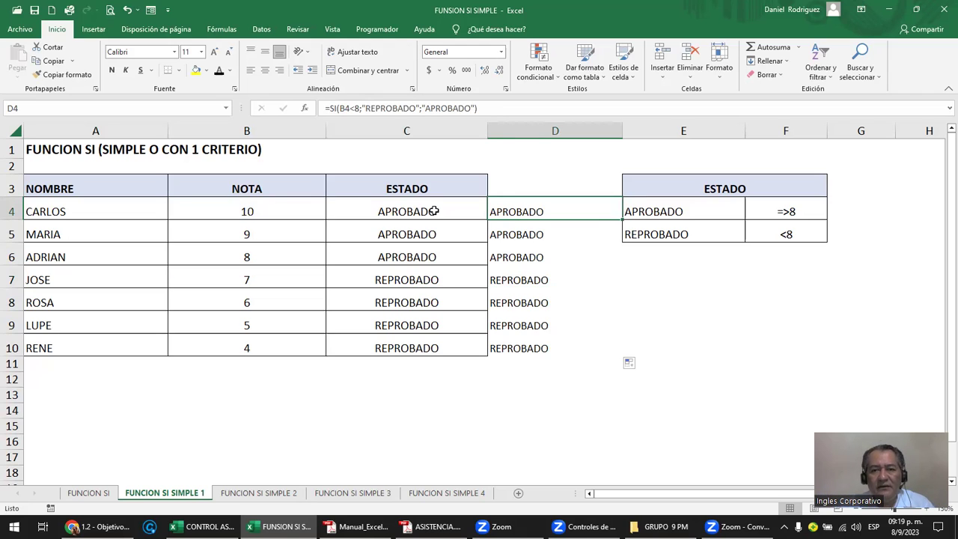
{"action": "left_click", "coordinate": [433, 211]}
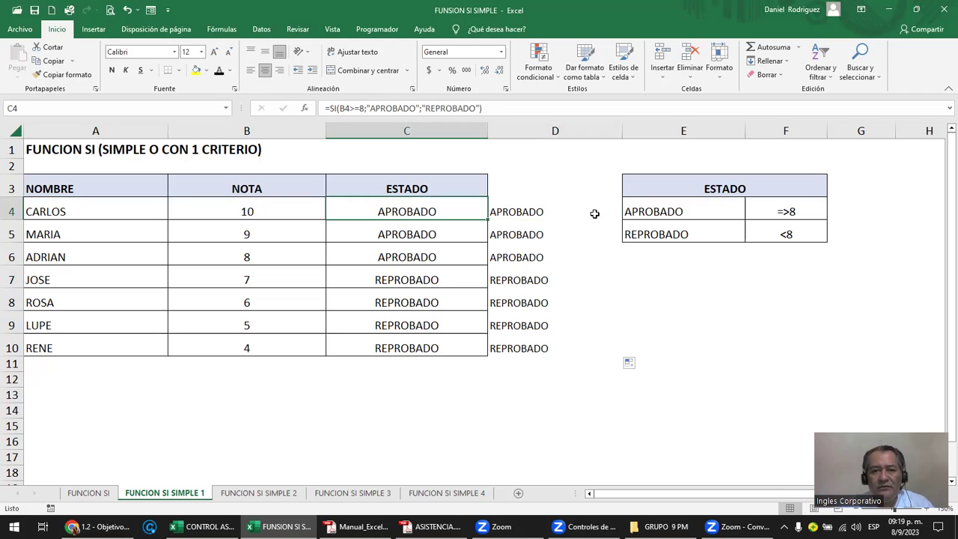
{"action": "double_click", "coordinate": [346, 211]}
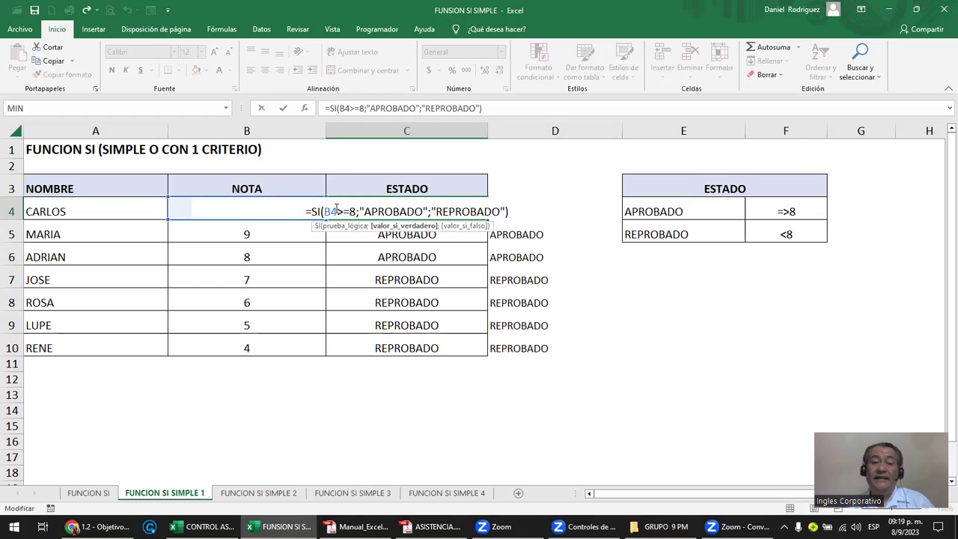
{"action": "key", "text": "Escape"}
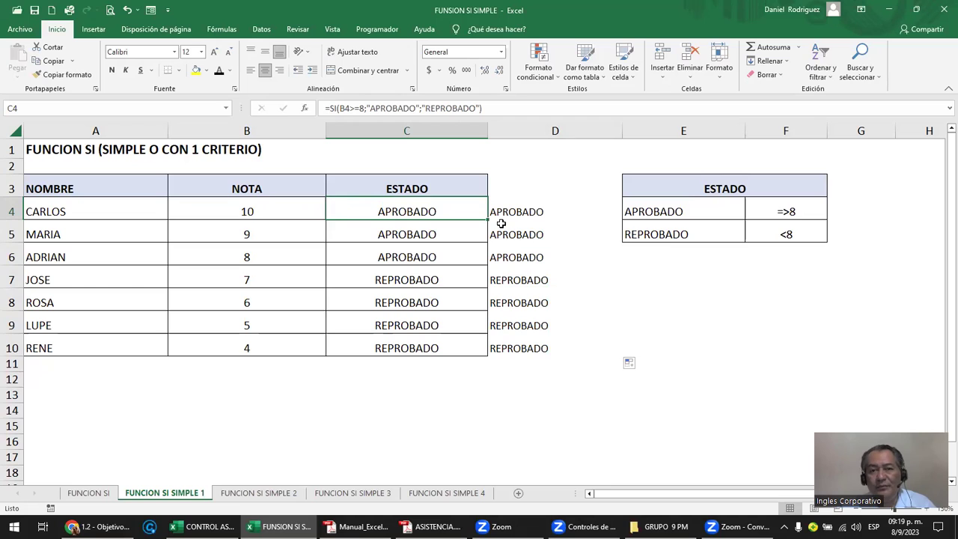
{"action": "double_click", "coordinate": [533, 219]}
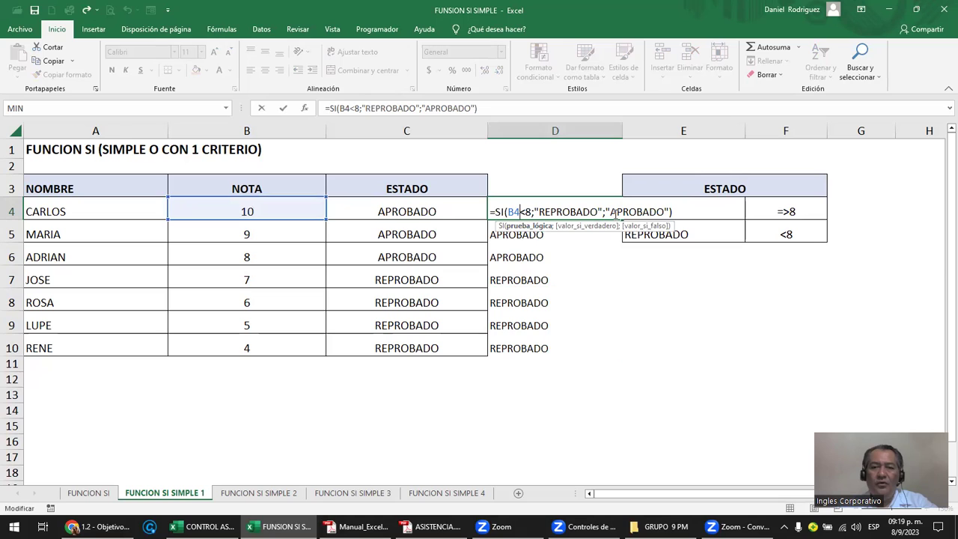
{"action": "double_click", "coordinate": [525, 212]}
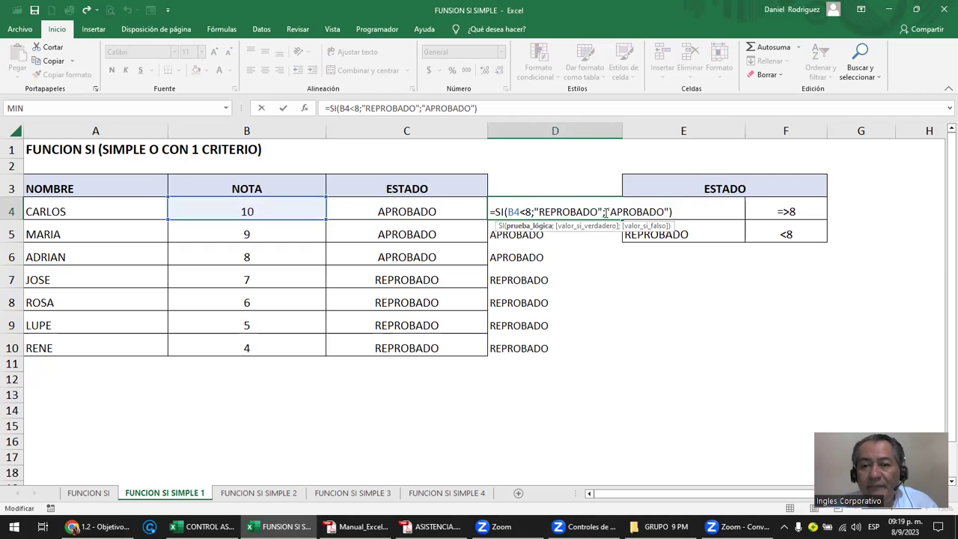
{"action": "double_click", "coordinate": [637, 212]}
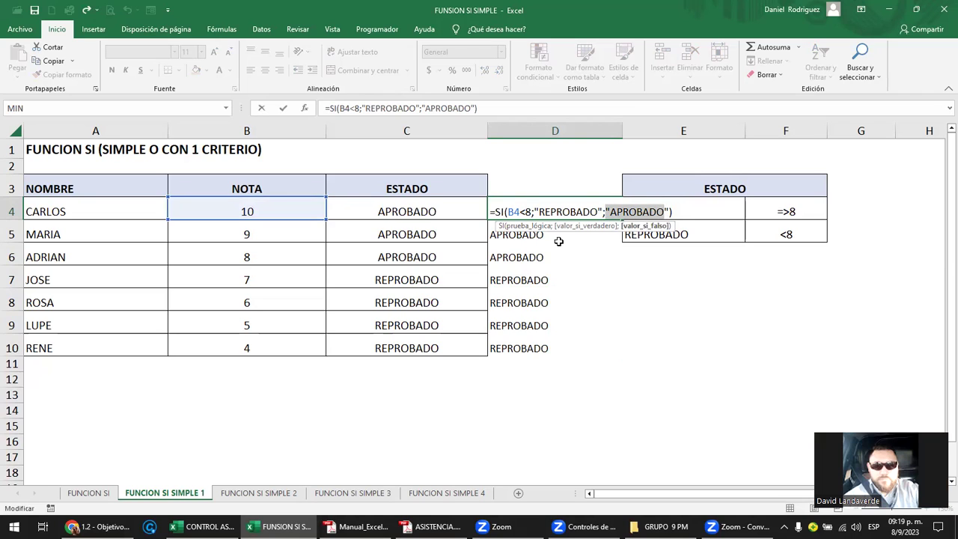
{"action": "left_click_drag", "start_coordinate": [685, 239], "coordinate": [791, 238]}
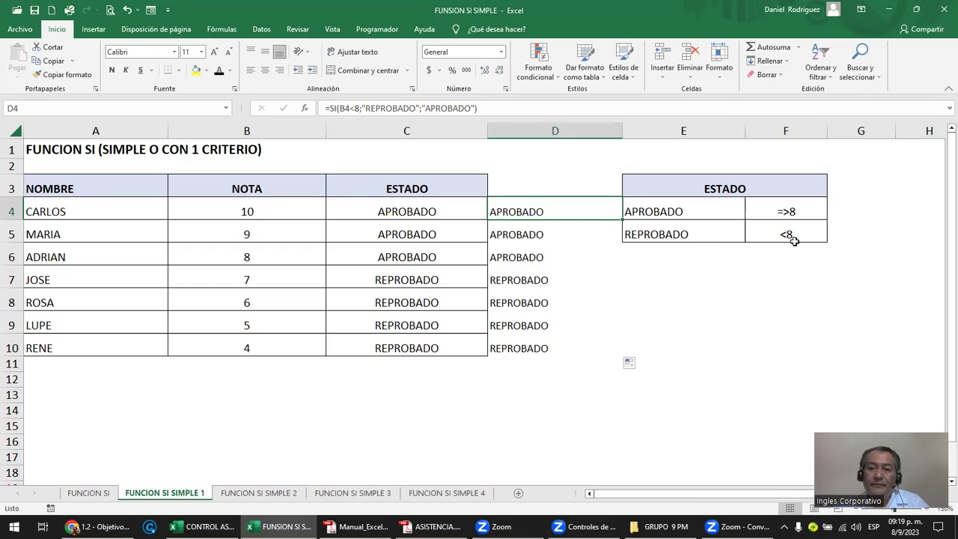
{"action": "left_click", "coordinate": [526, 207]}
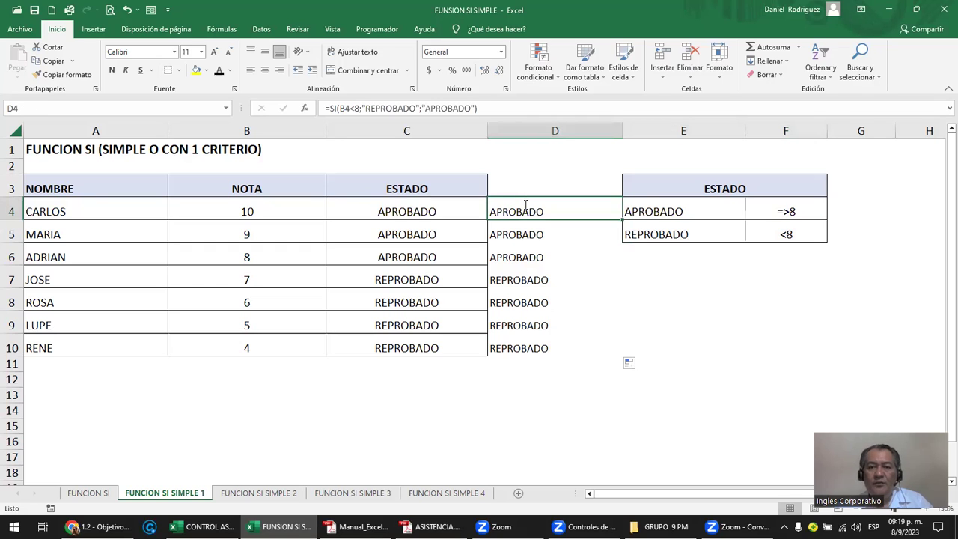
{"action": "double_click", "coordinate": [526, 208]}
{"action": "left_click_drag", "start_coordinate": [699, 235], "coordinate": [766, 236]}
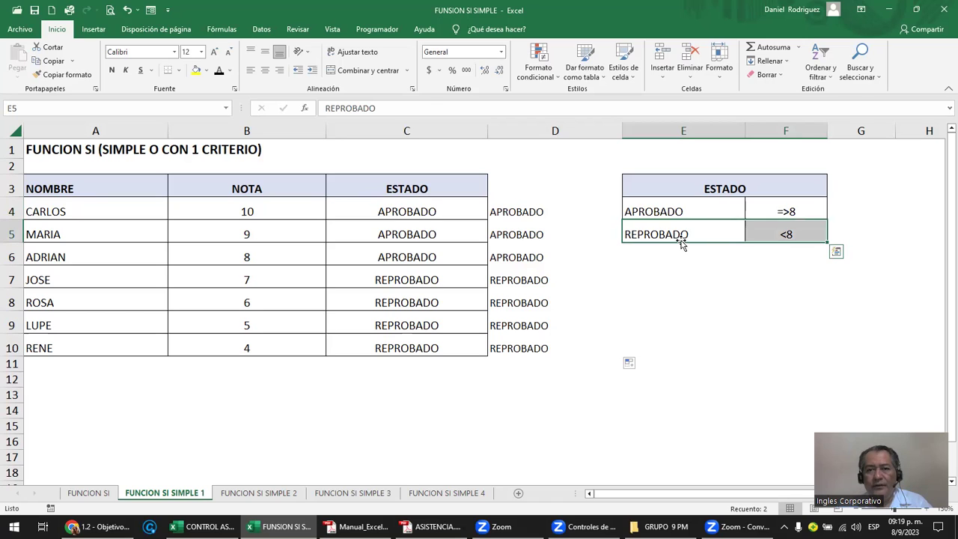
{"action": "left_click", "coordinate": [749, 253]}
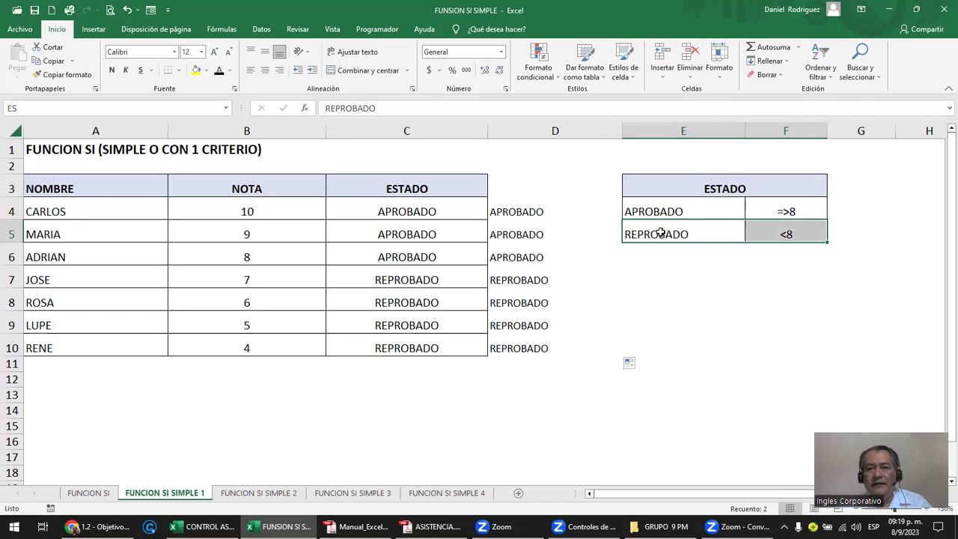
{"action": "left_click", "coordinate": [659, 233]}
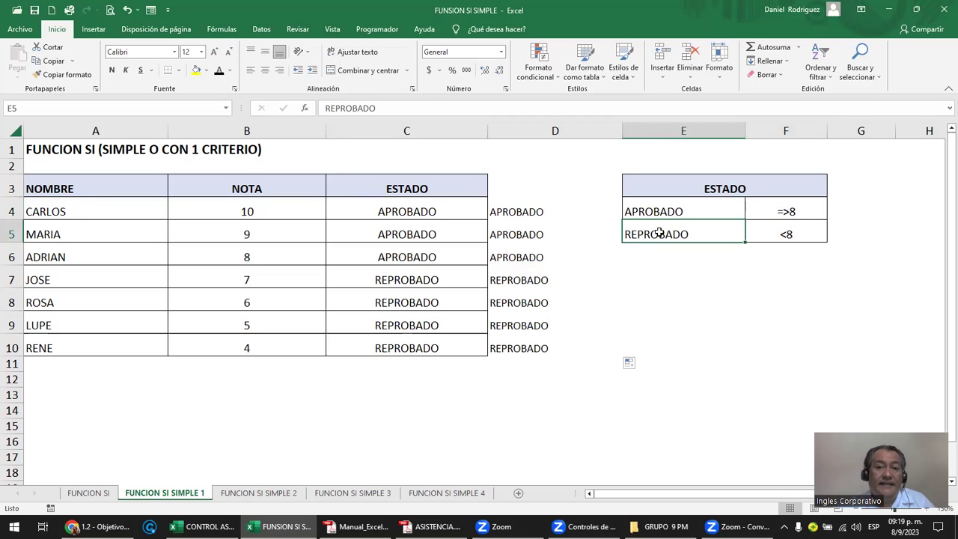
{"action": "double_click", "coordinate": [528, 213]}
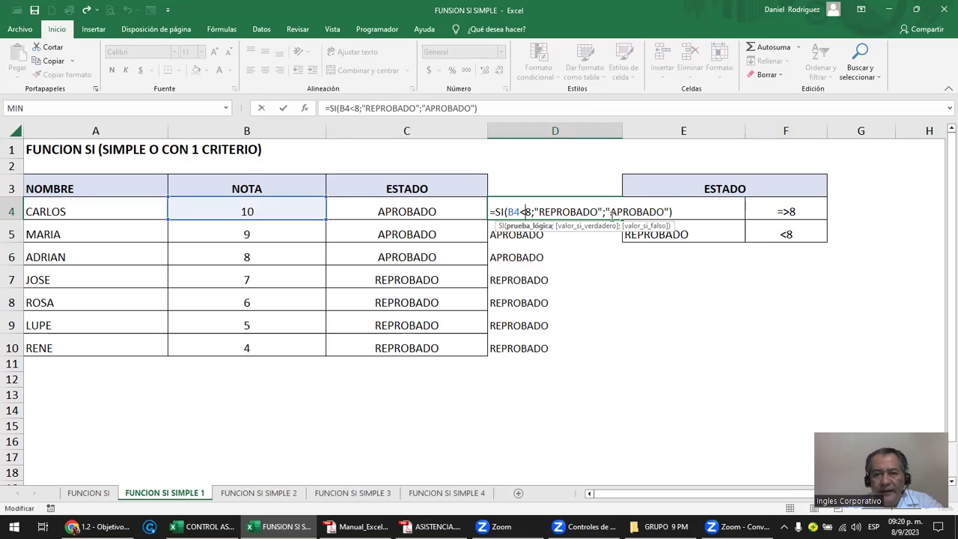
{"action": "left_click_drag", "start_coordinate": [607, 211], "coordinate": [669, 207]}
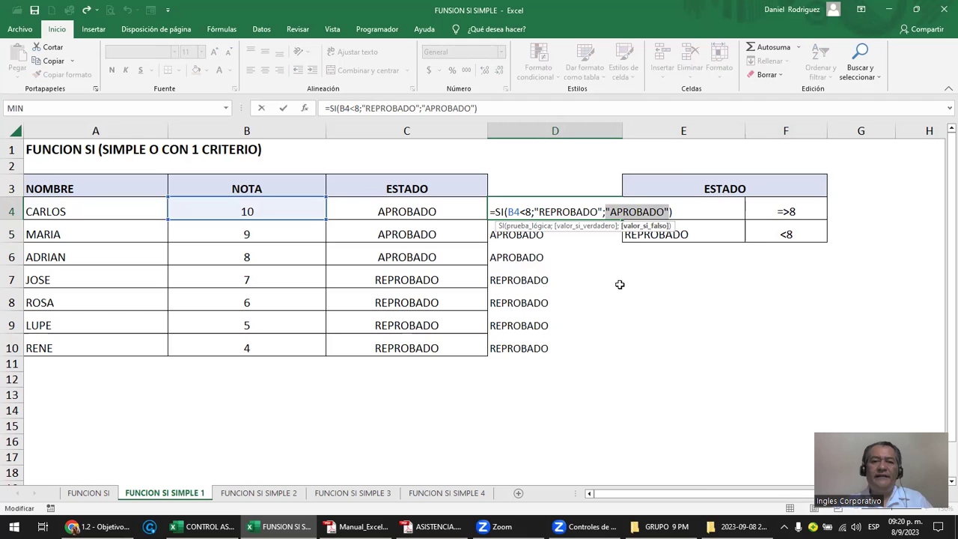
{"action": "key", "text": "Escape"}
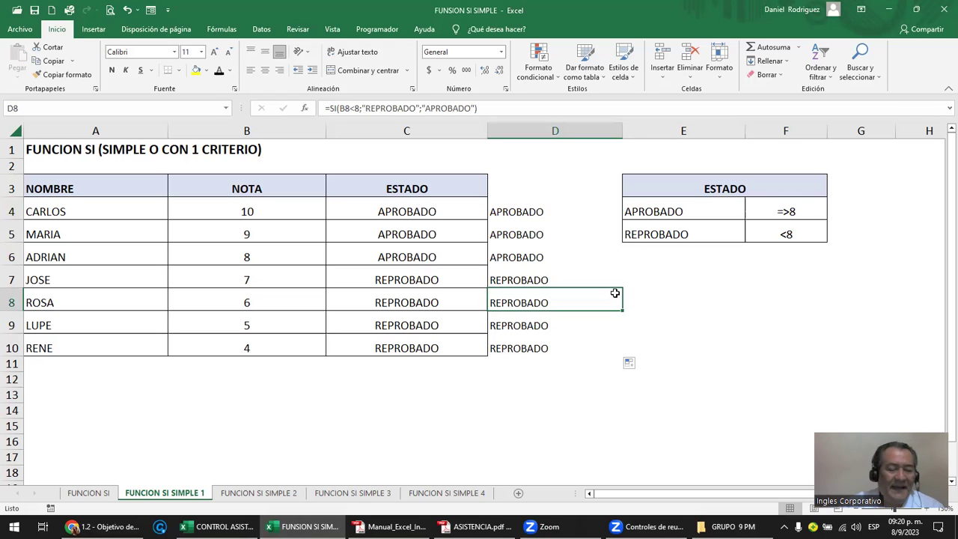
{"action": "left_click", "coordinate": [523, 214]}
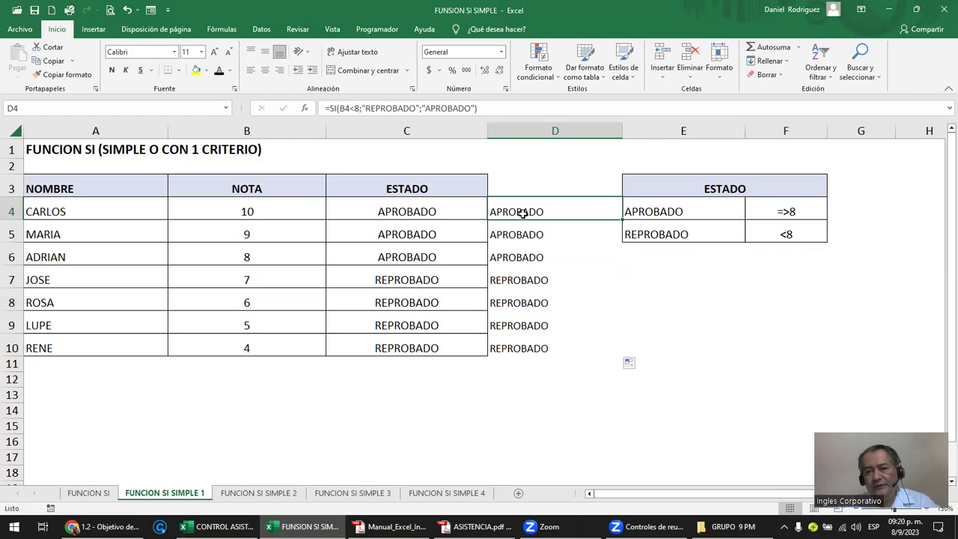
{"action": "double_click", "coordinate": [434, 215]}
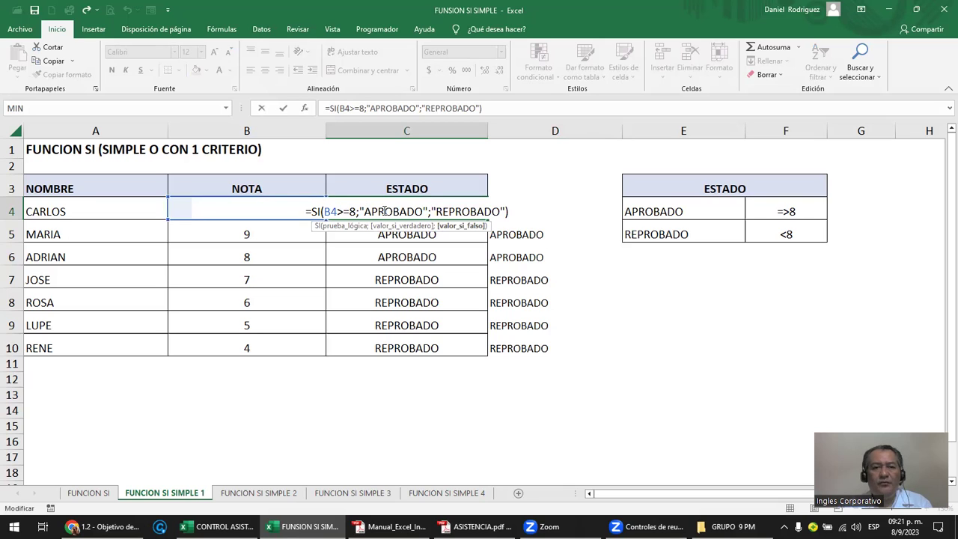
{"action": "key", "text": "Escape"}
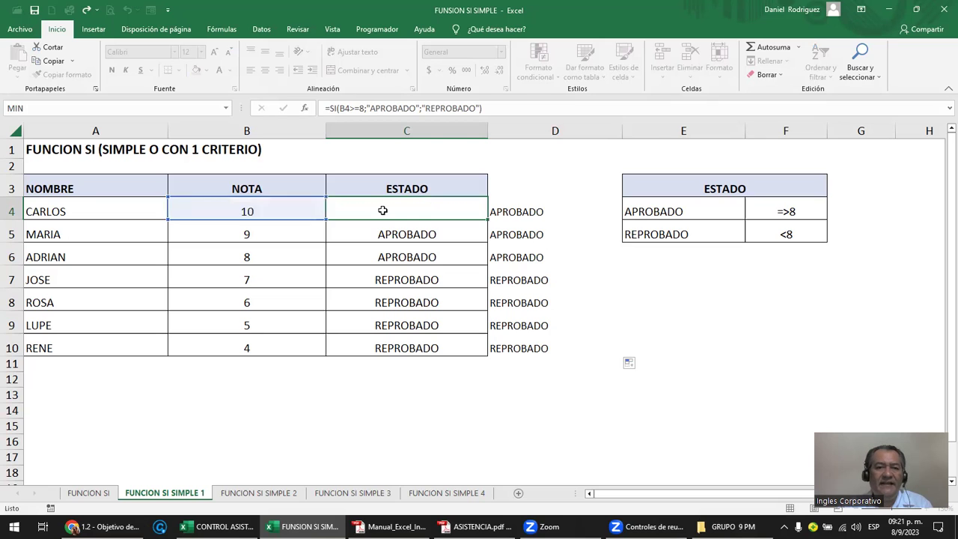
{"action": "left_click", "coordinate": [500, 211]}
{"action": "double_click", "coordinate": [500, 210]}
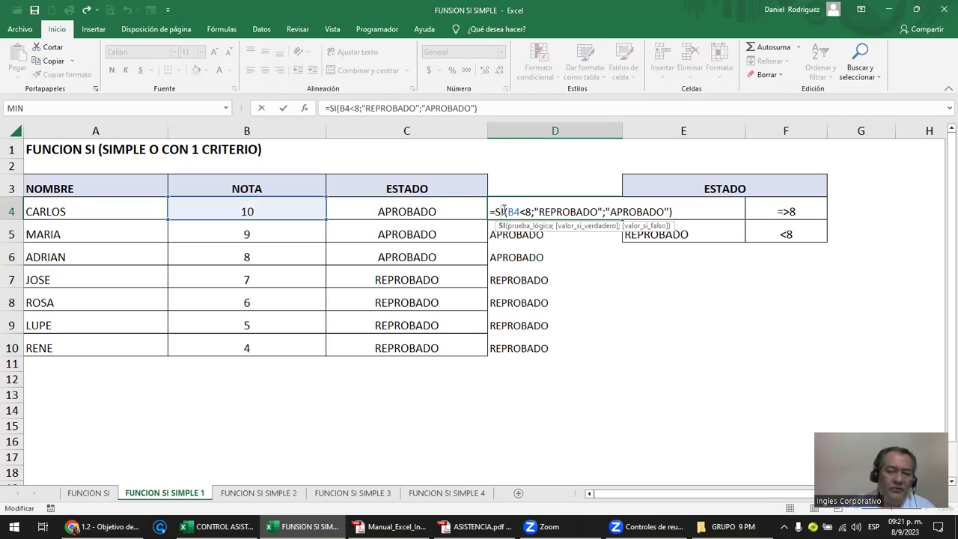
{"action": "key", "text": "Escape"}
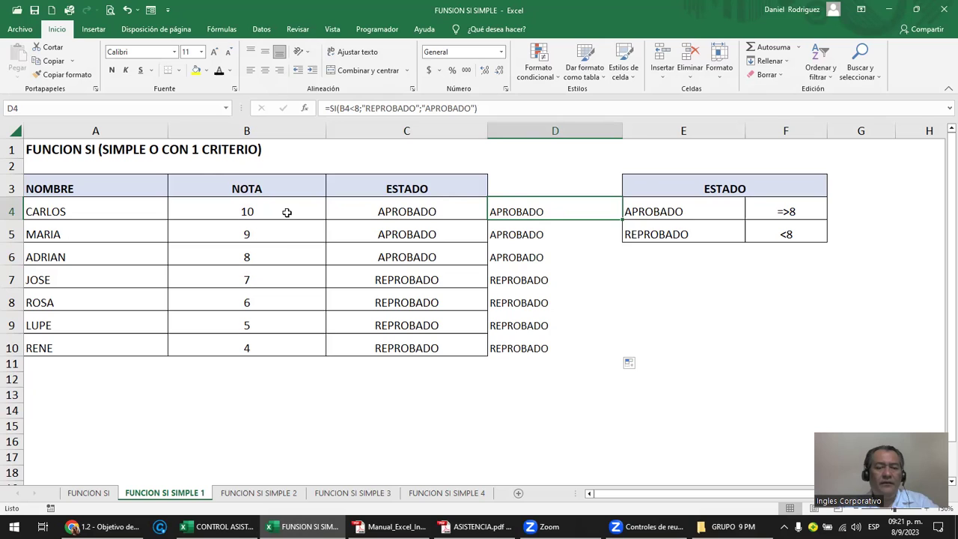
{"action": "left_click", "coordinate": [277, 279]}
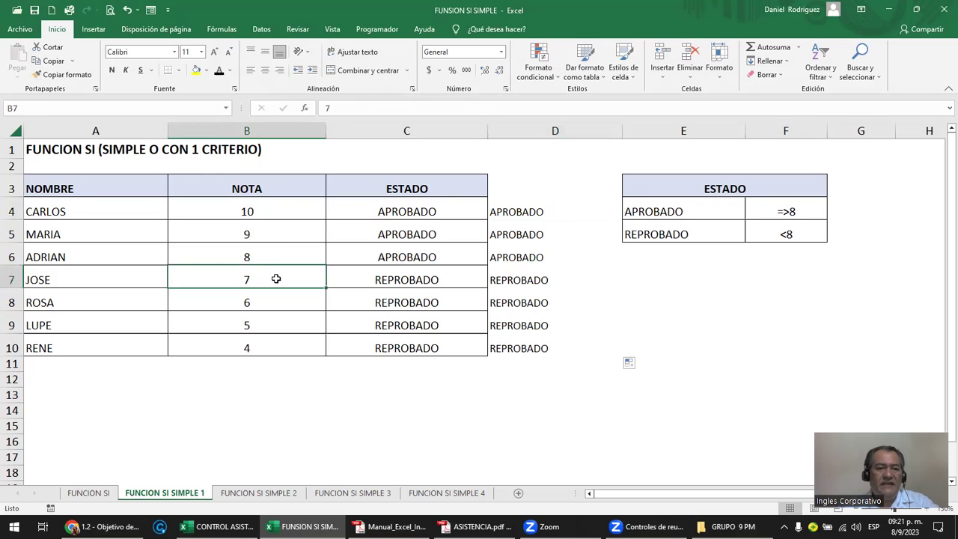
{"action": "left_click_drag", "start_coordinate": [276, 278], "coordinate": [276, 293]}
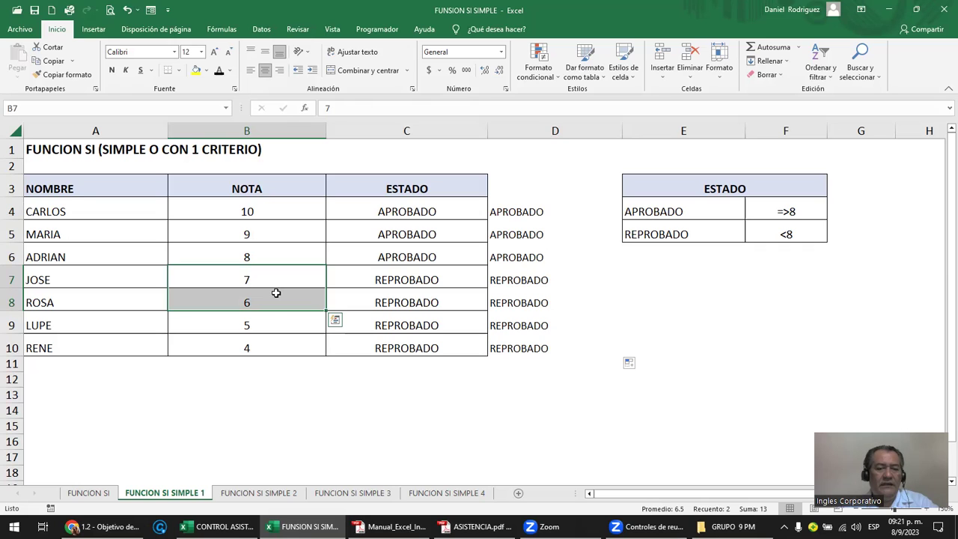
{"action": "left_click_drag", "start_coordinate": [267, 320], "coordinate": [269, 340]}
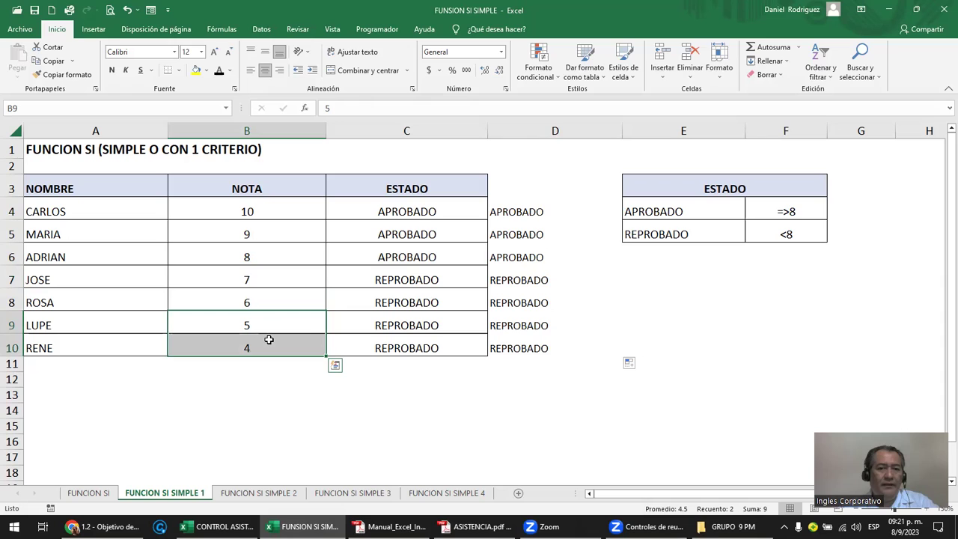
{"action": "left_click_drag", "start_coordinate": [685, 217], "coordinate": [757, 228]}
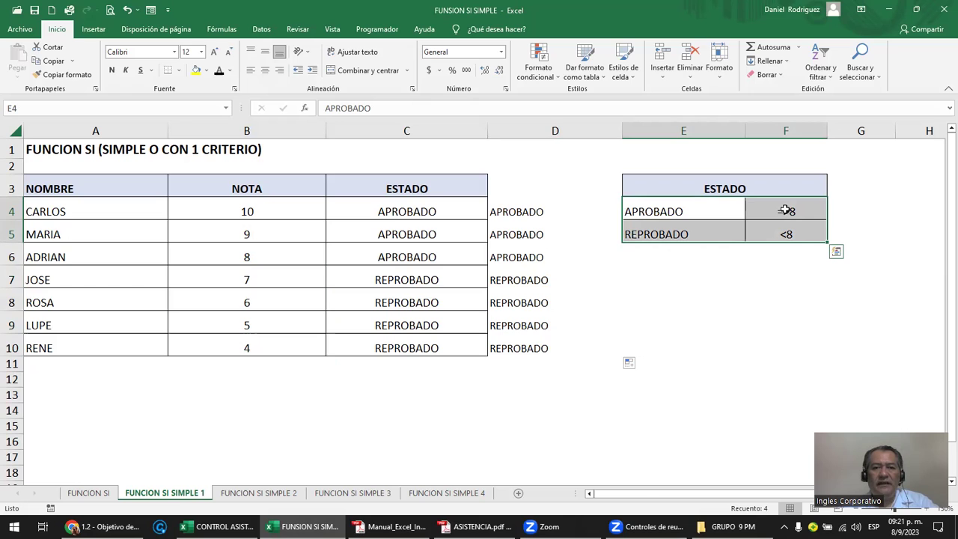
{"action": "double_click", "coordinate": [438, 211]}
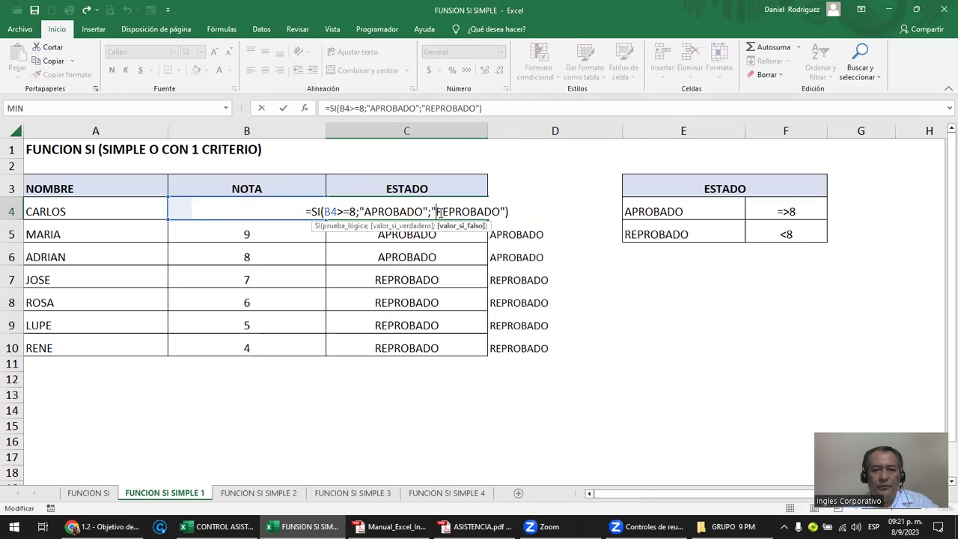
{"action": "left_click_drag", "start_coordinate": [433, 212], "coordinate": [503, 212]}
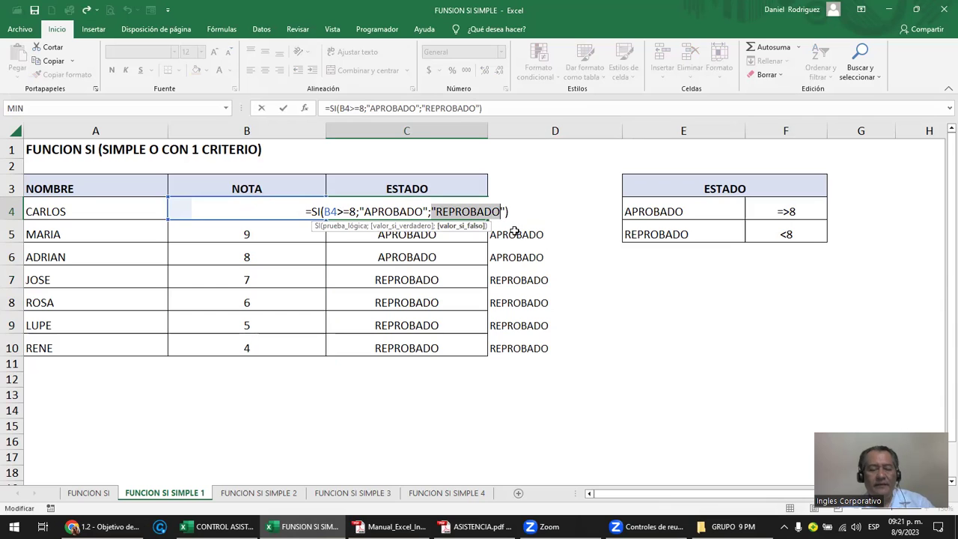
{"action": "key", "text": "Escape"}
{"action": "left_click", "coordinate": [522, 220]}
{"action": "double_click", "coordinate": [524, 214]}
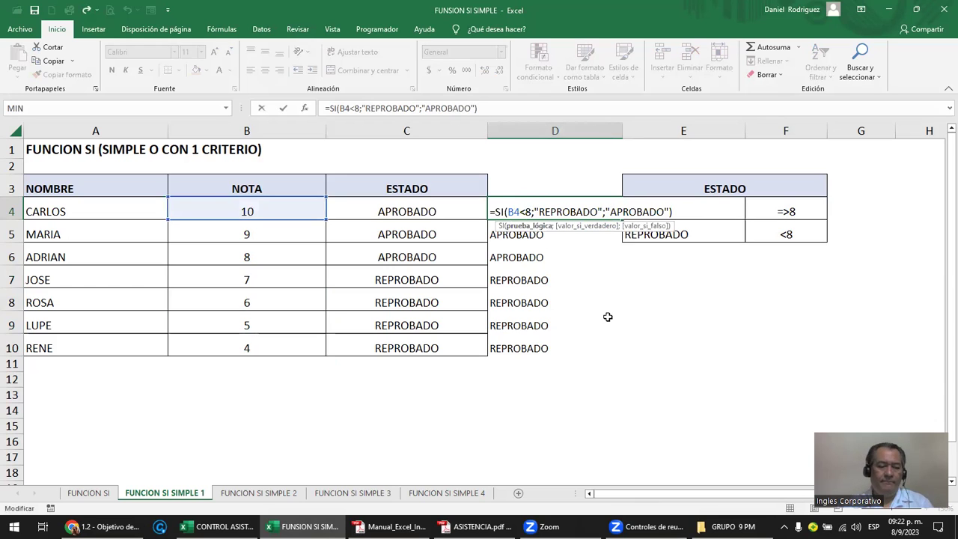
{"action": "key", "text": "ctrl+Return"}
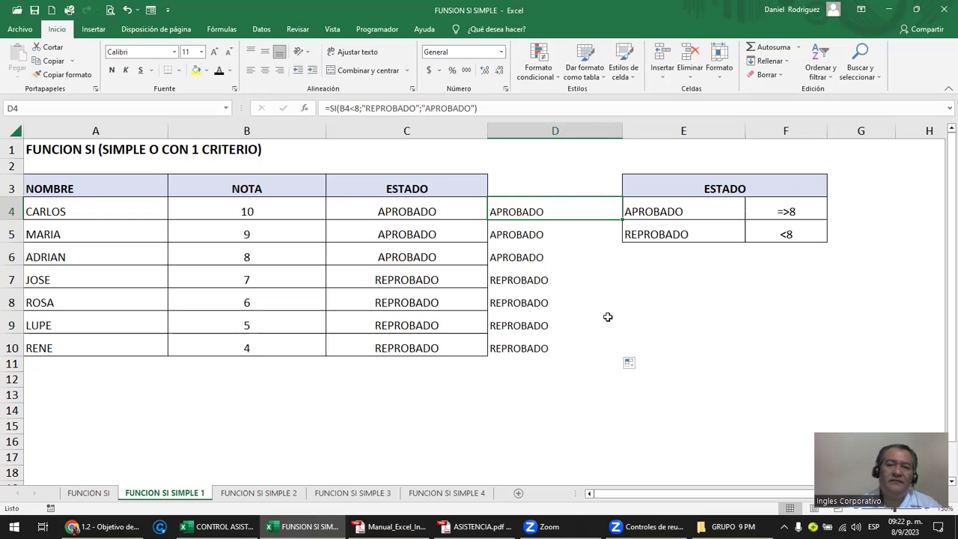
{"action": "key", "text": "F2"}
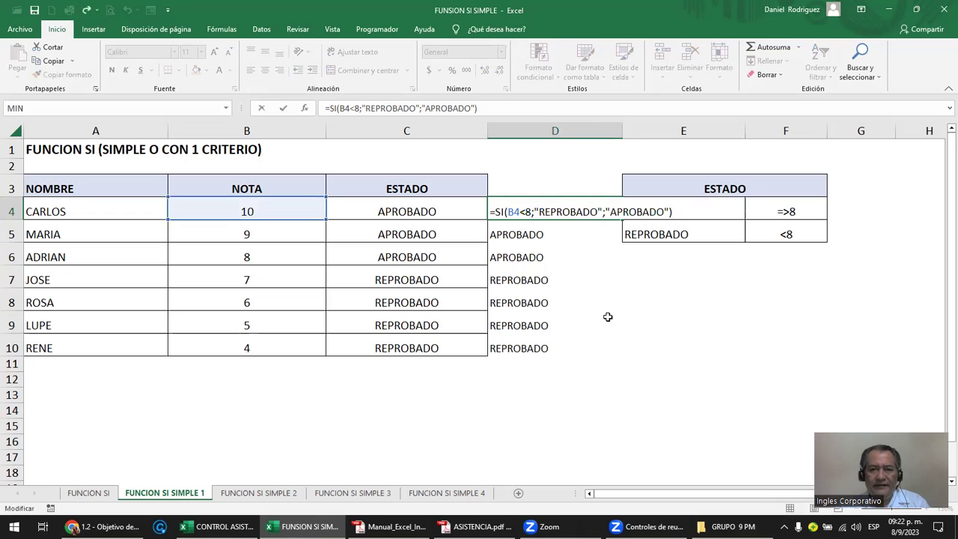
{"action": "key", "text": "Escape"}
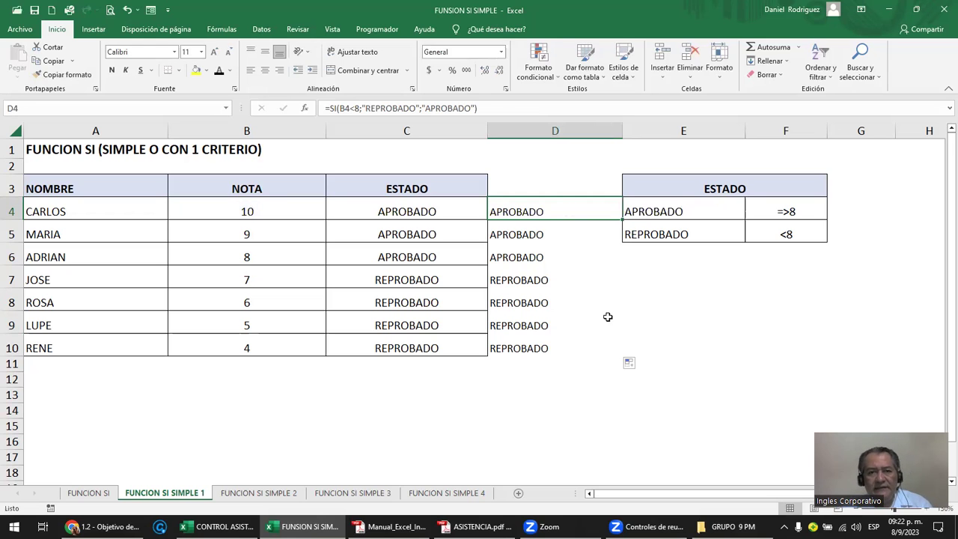
{"action": "left_click", "coordinate": [401, 213]}
{"action": "double_click", "coordinate": [401, 213]}
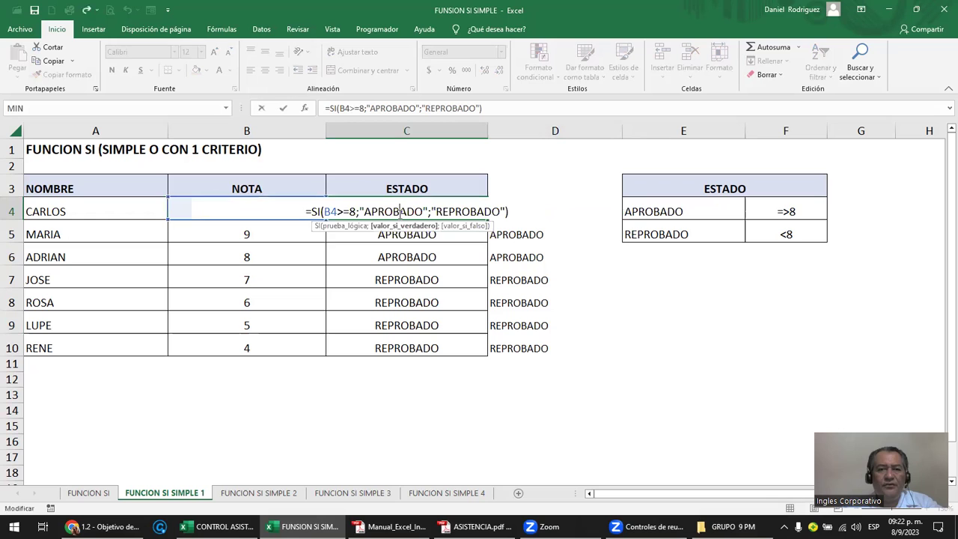
{"action": "key", "text": "Escape"}
{"action": "left_click", "coordinate": [516, 214]}
{"action": "left_click", "coordinate": [435, 214]}
{"action": "left_click", "coordinate": [497, 235]}
{"action": "left_click", "coordinate": [528, 259]}
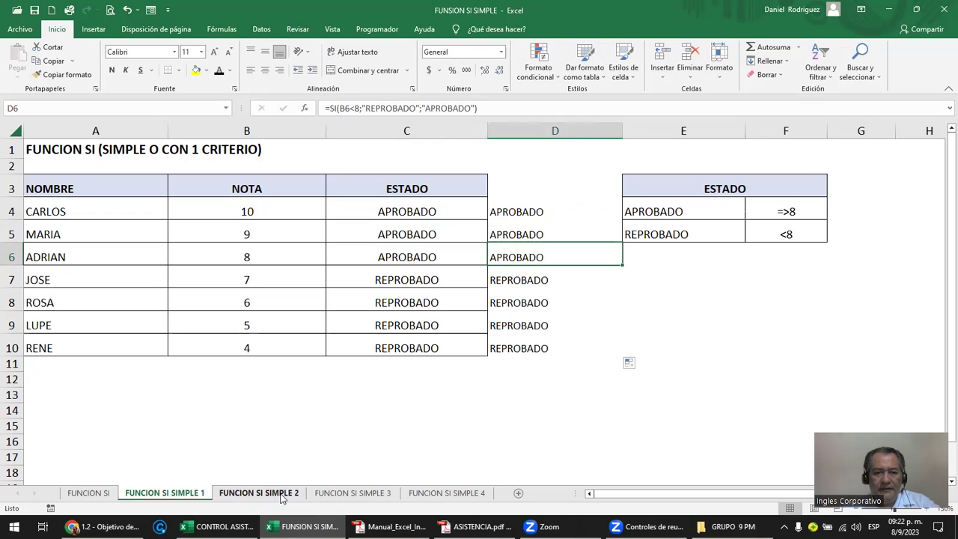
- Switch to the FUNCION SI SIMPLE 2 sheet and review product names A4:A10 and stock values B4:B10
{"action": "left_click", "coordinate": [284, 495]}
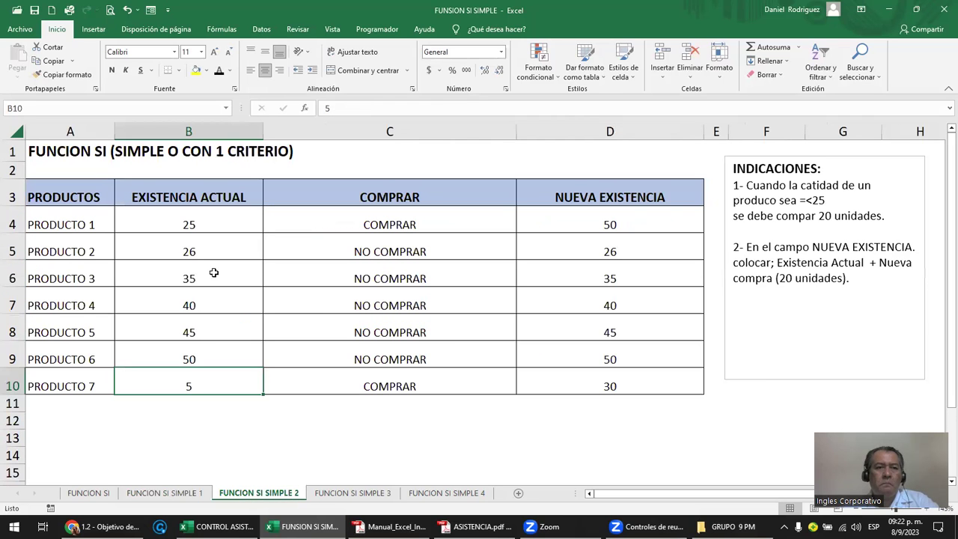
{"action": "left_click", "coordinate": [77, 224]}
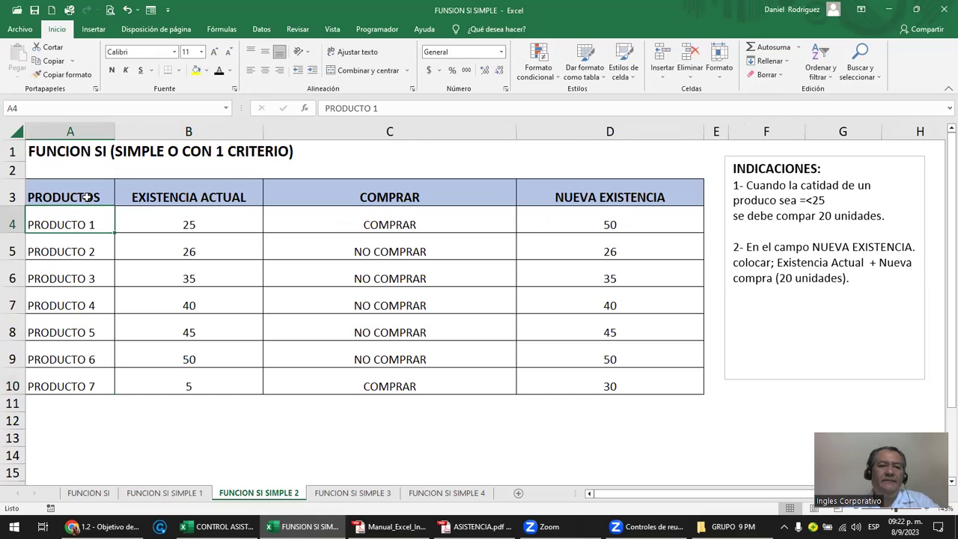
{"action": "left_click_drag", "start_coordinate": [90, 223], "coordinate": [90, 384]}
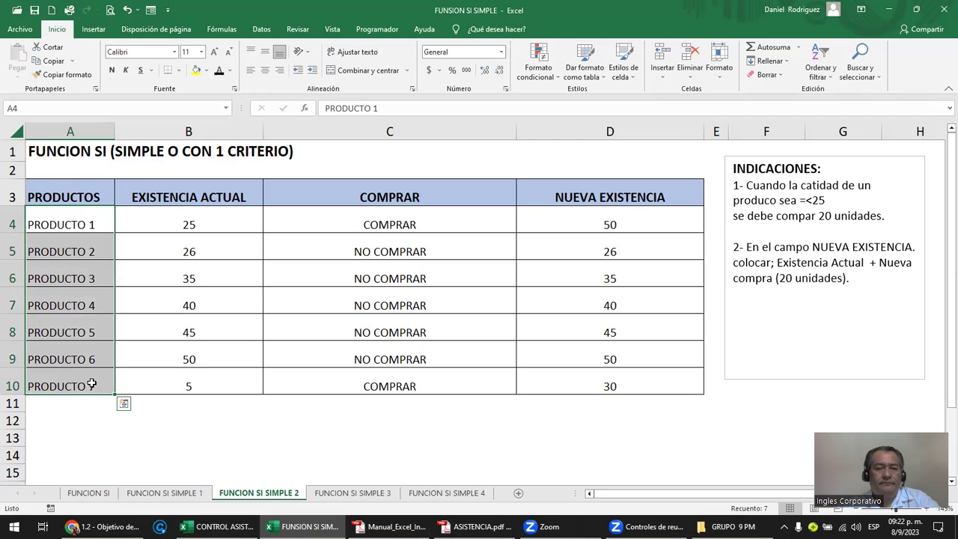
{"action": "left_click_drag", "start_coordinate": [195, 225], "coordinate": [193, 382]}
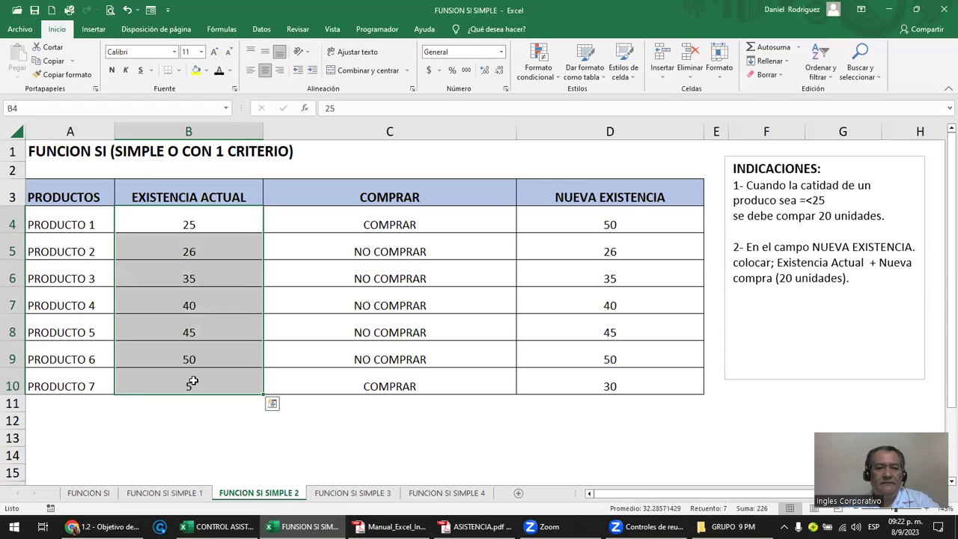
{"action": "left_click", "coordinate": [206, 222]}
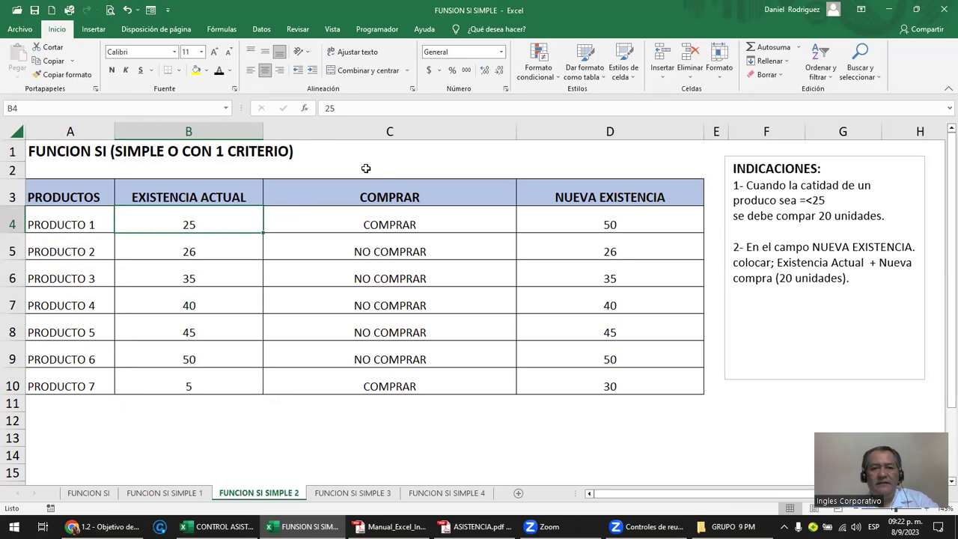
- Inspect the COMPRAR formulas in C4 and C5 and the NUEVA EXISTENCIA formula in D4
{"action": "left_click", "coordinate": [393, 224]}
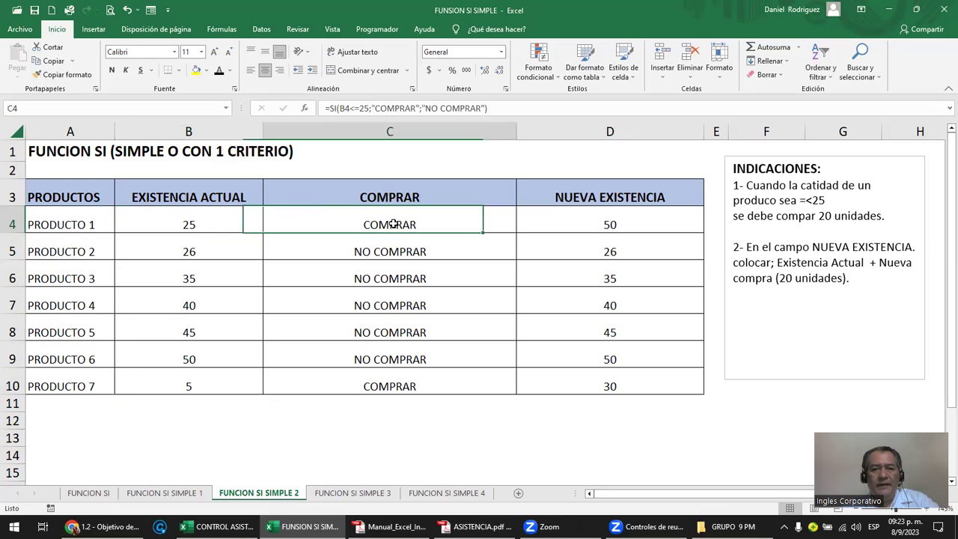
{"action": "left_click", "coordinate": [380, 252]}
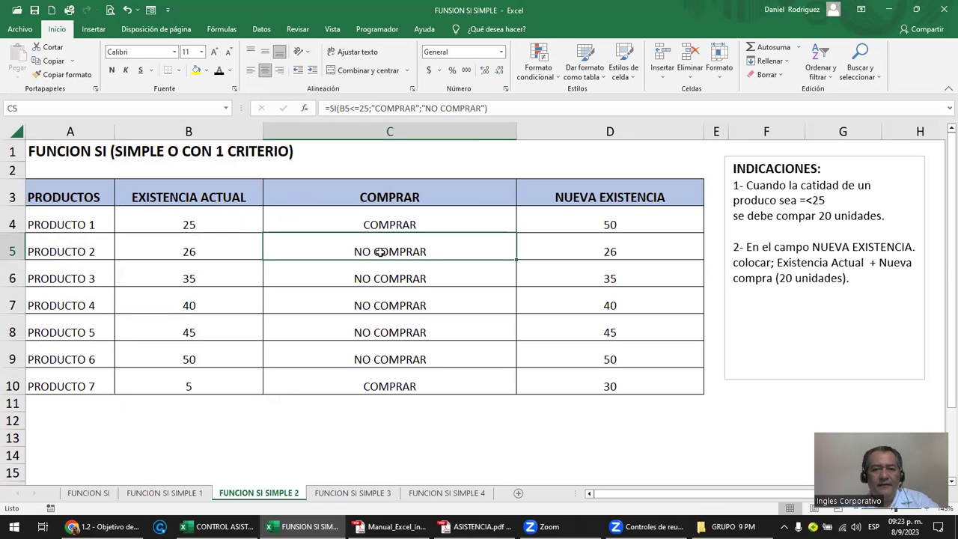
{"action": "left_click", "coordinate": [577, 215]}
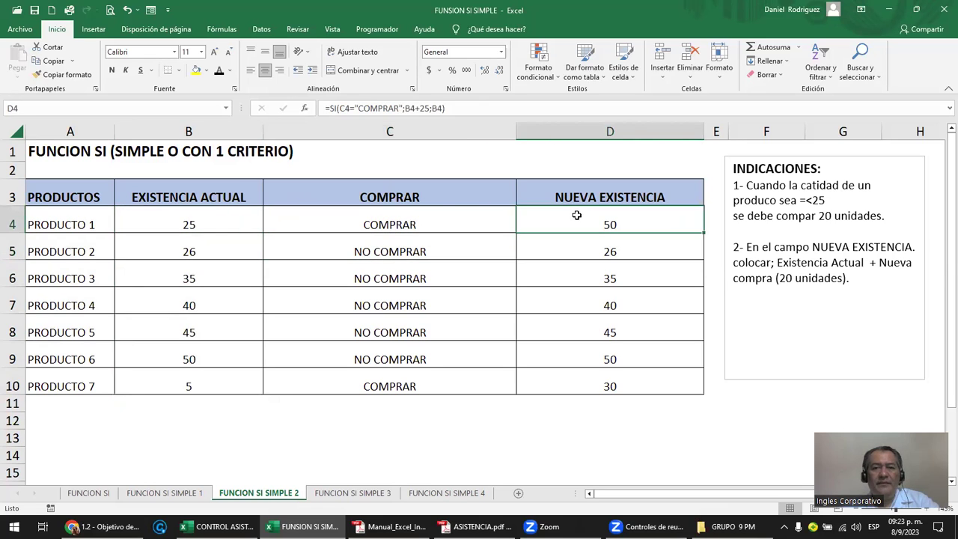
{"action": "left_click", "coordinate": [203, 221]}
{"action": "left_click", "coordinate": [611, 227]}
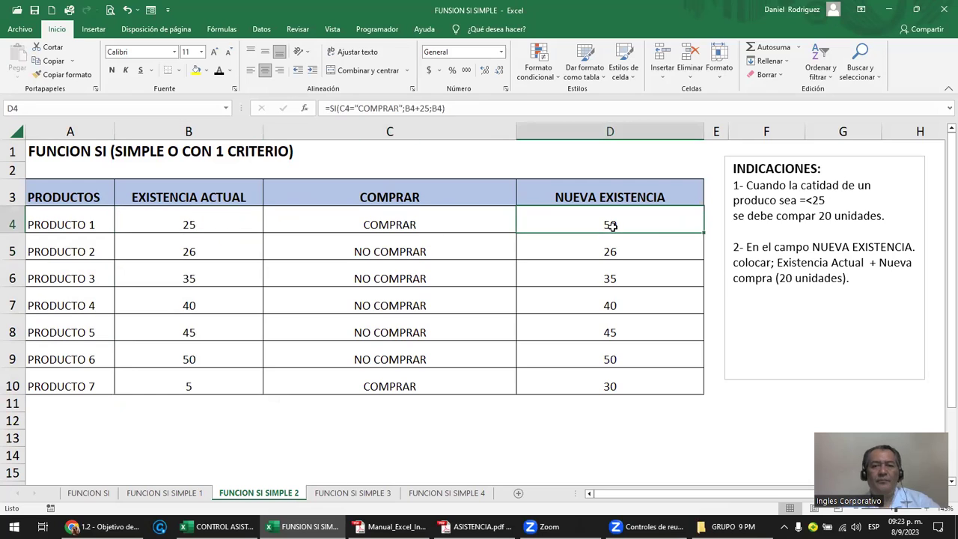
{"action": "left_click", "coordinate": [802, 159]}
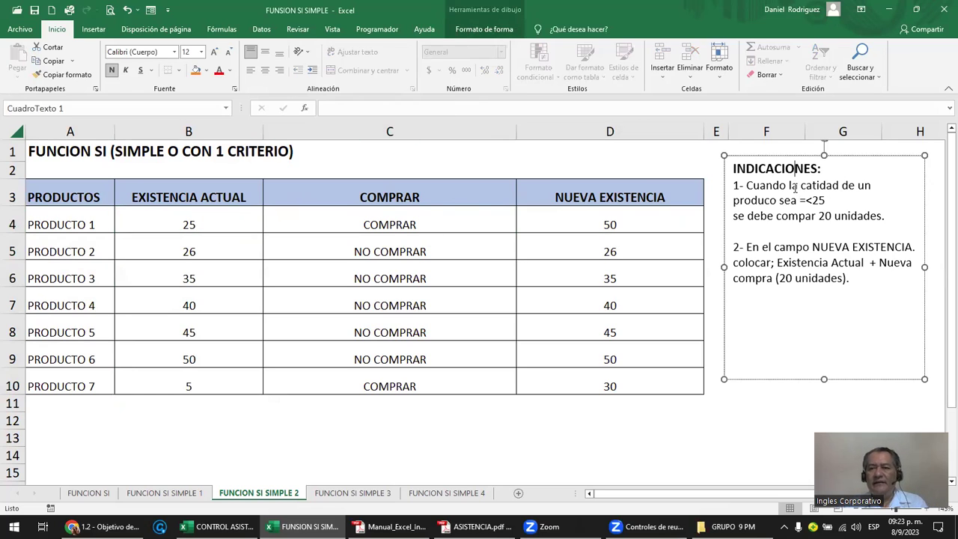
- Change both '20 unidades' quantities in the INDICACIONES text to '25 unidades'
{"action": "left_click", "coordinate": [825, 217]}
{"action": "type", "text": "5"}
{"action": "key", "text": "Delete"}
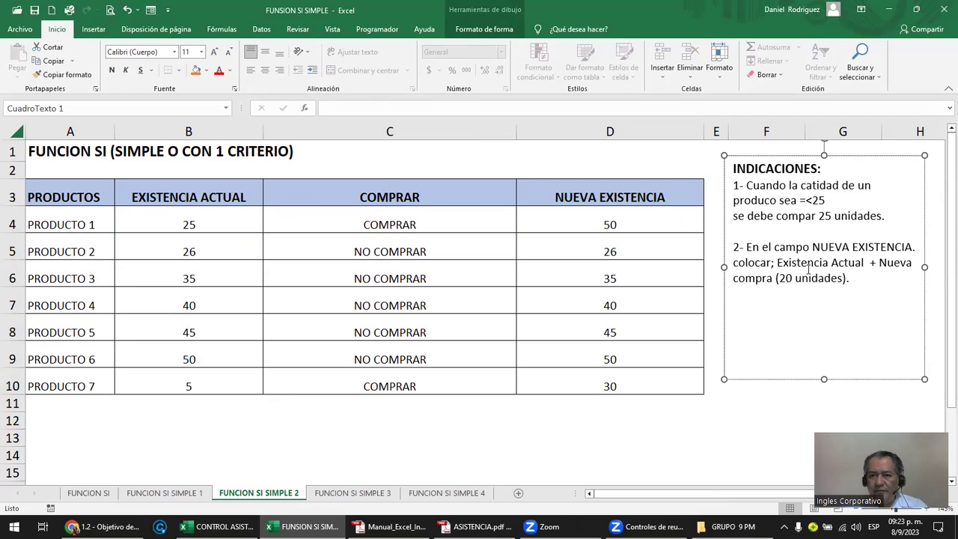
{"action": "left_click", "coordinate": [786, 278]}
{"action": "type", "text": "5"}
{"action": "key", "text": "Delete"}
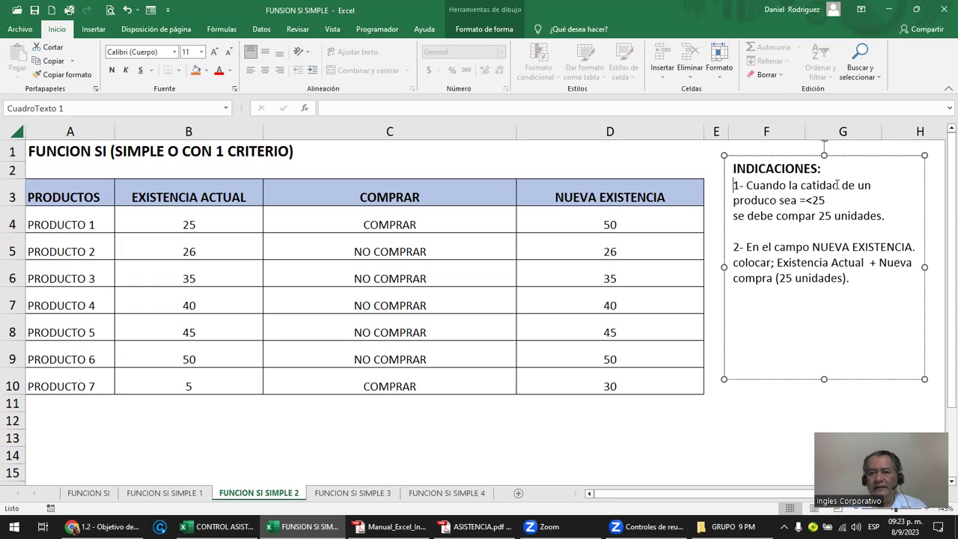
- Insert '=' before '<25' in the first instruction so it reads =<25, then select column C
{"action": "left_click", "coordinate": [801, 200]}
{"action": "type", "text": "="}
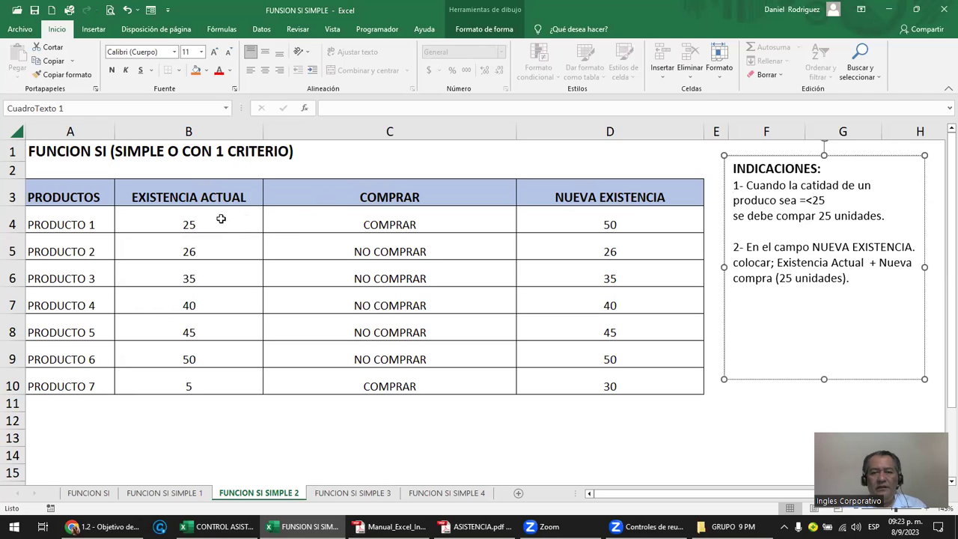
{"action": "left_click", "coordinate": [748, 248]}
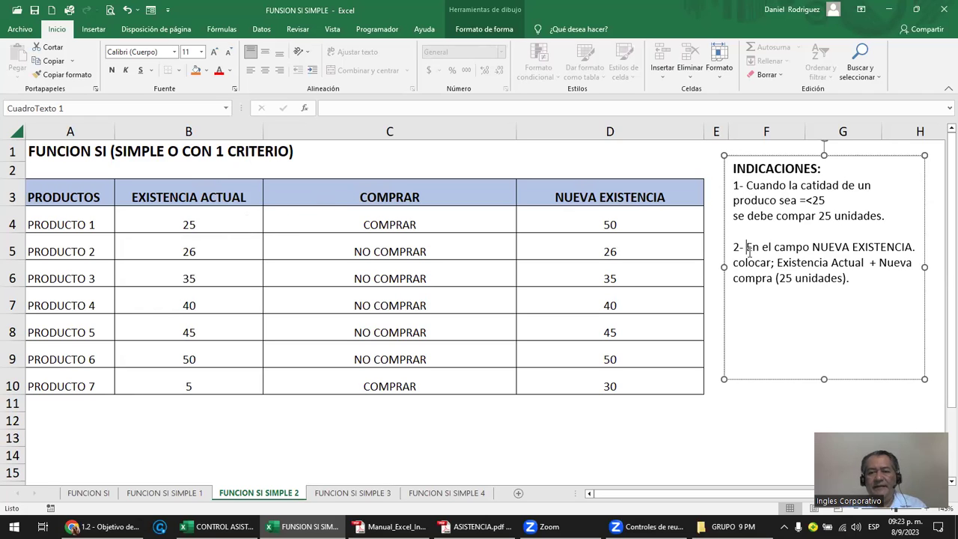
{"action": "left_click", "coordinate": [379, 128]}
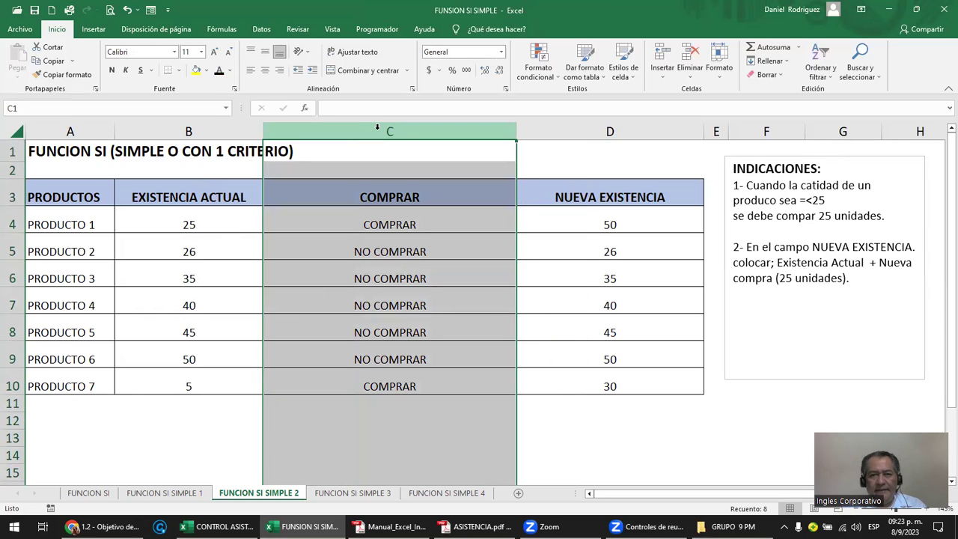
{"action": "left_click", "coordinate": [402, 226]}
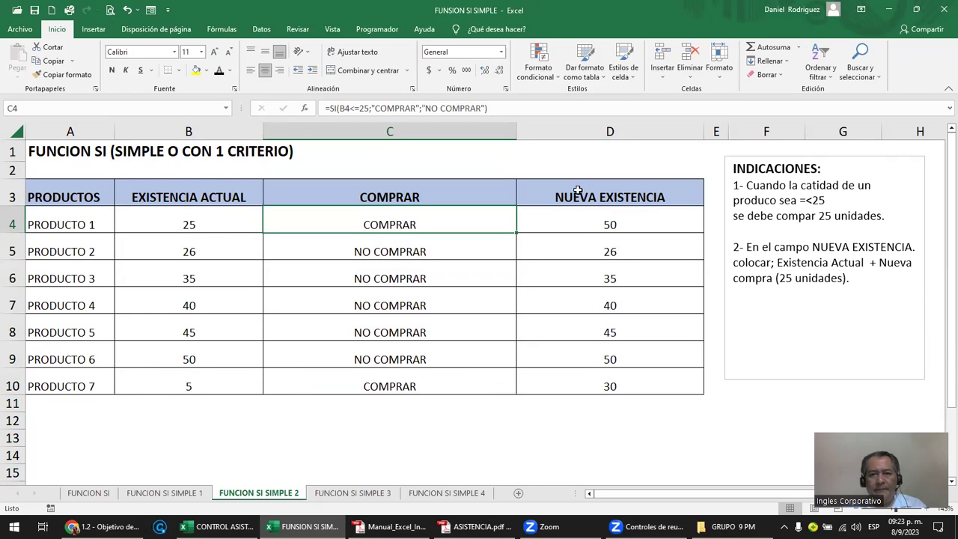
{"action": "left_click", "coordinate": [621, 131]}
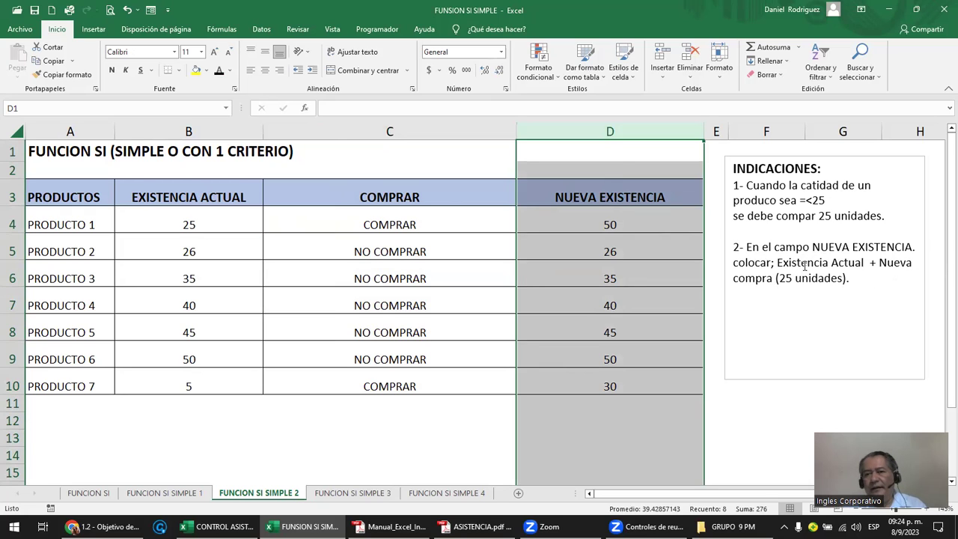
{"action": "left_click", "coordinate": [584, 225]}
{"action": "double_click", "coordinate": [584, 223]}
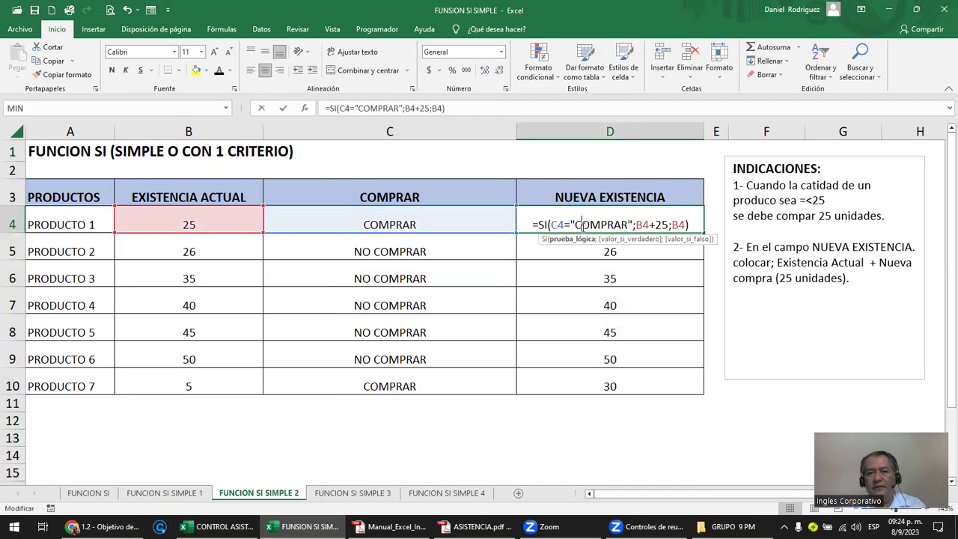
{"action": "key", "text": "Escape"}
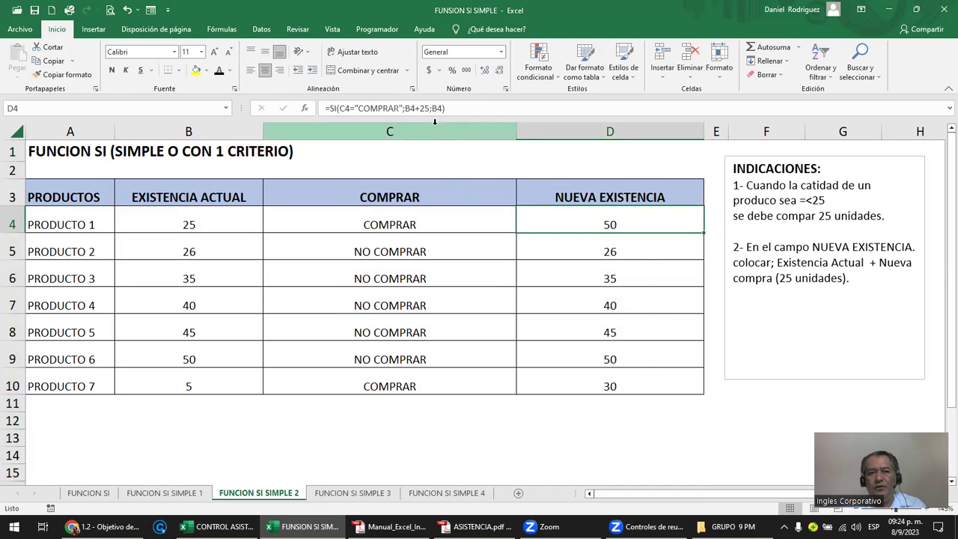
{"action": "left_click", "coordinate": [434, 131]}
{"action": "left_click", "coordinate": [610, 131]}
{"action": "left_click", "coordinate": [610, 222]}
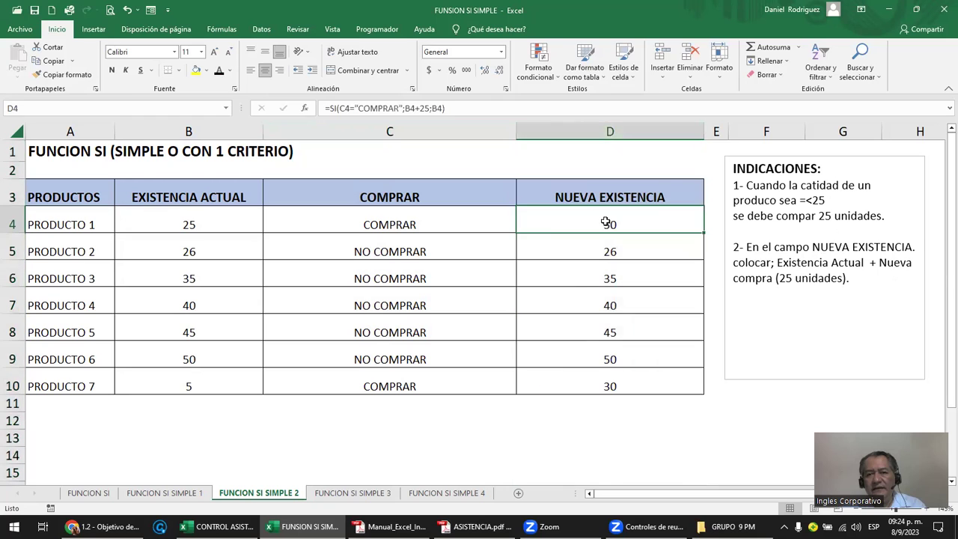
{"action": "double_click", "coordinate": [610, 223]}
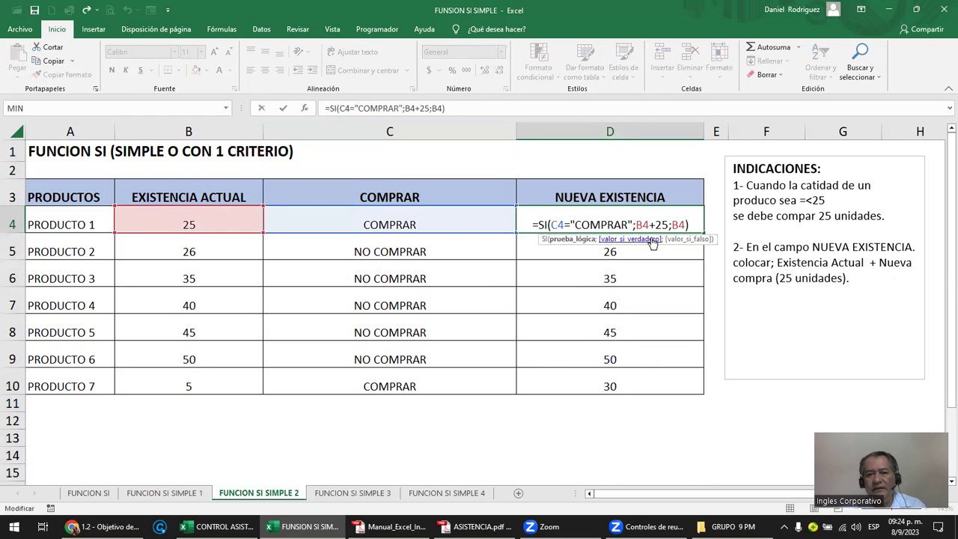
{"action": "key", "text": "Escape"}
{"action": "double_click", "coordinate": [444, 223]}
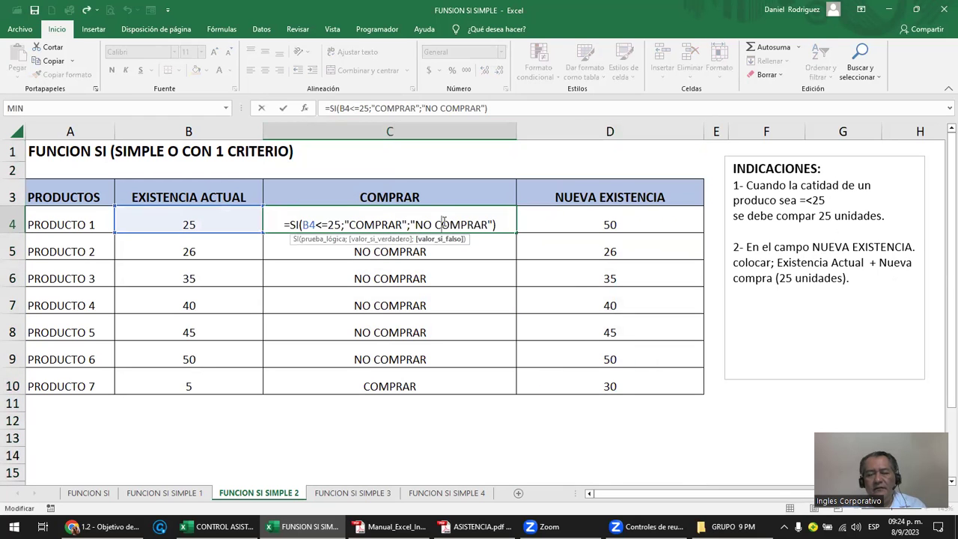
{"action": "key", "text": "Escape"}
{"action": "double_click", "coordinate": [443, 222]}
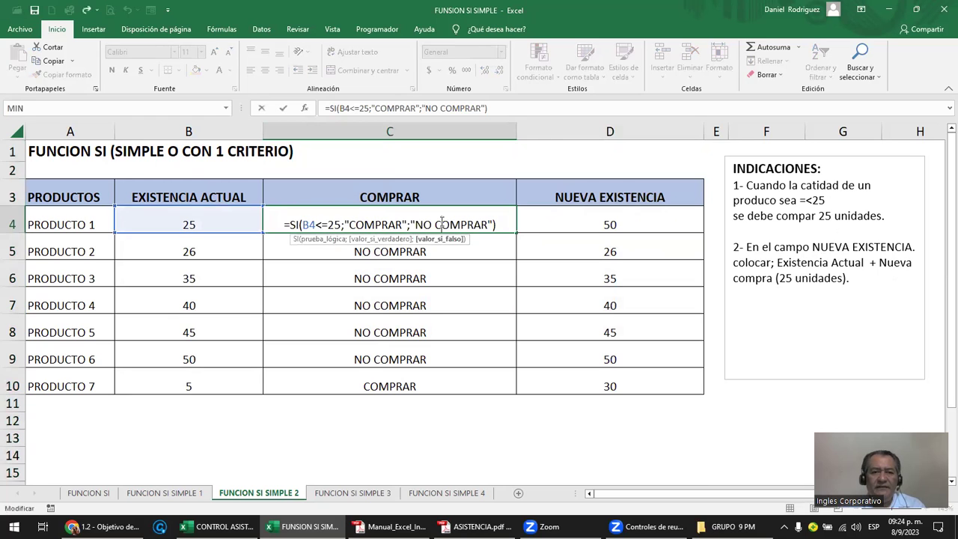
{"action": "key", "text": "Escape"}
- Clear C4:D10, begin =SI(B4=<25; in C4, and minimize the workbook
{"action": "left_click_drag", "start_coordinate": [472, 222], "coordinate": [638, 380]}
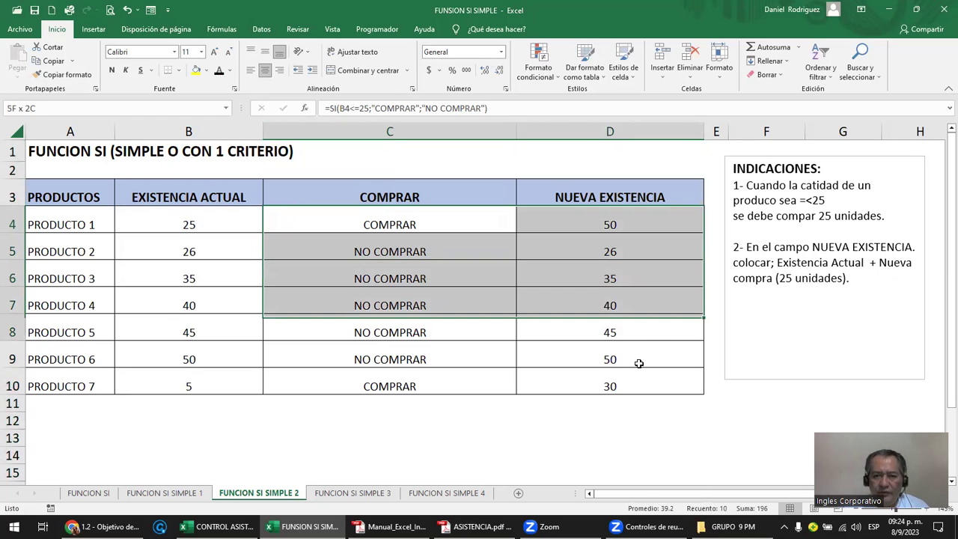
{"action": "key", "text": "Delete"}
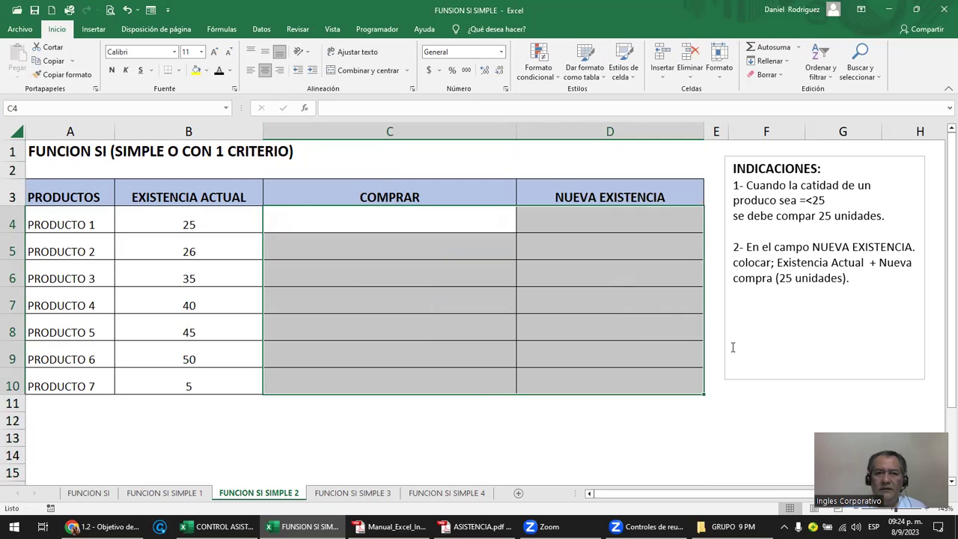
{"action": "left_click", "coordinate": [368, 222]}
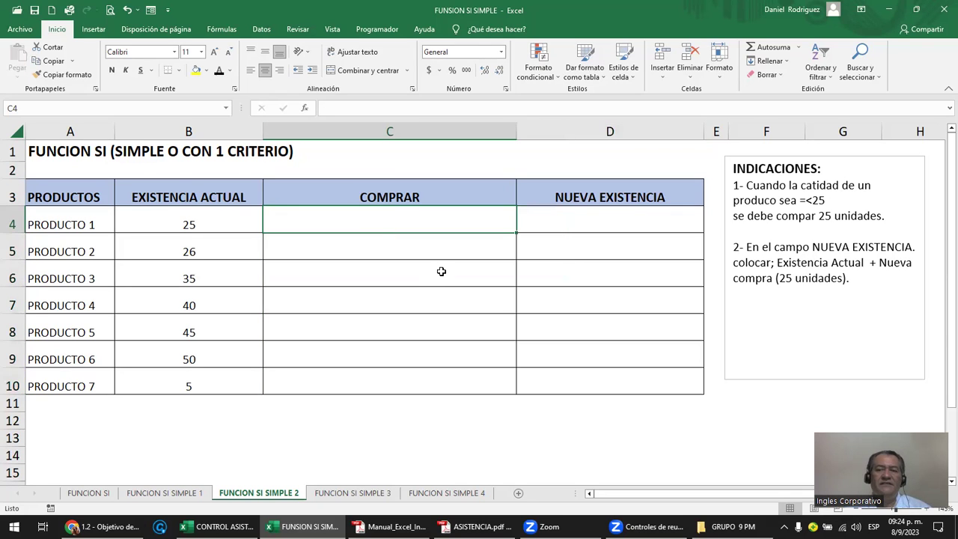
{"action": "type", "text": "="}
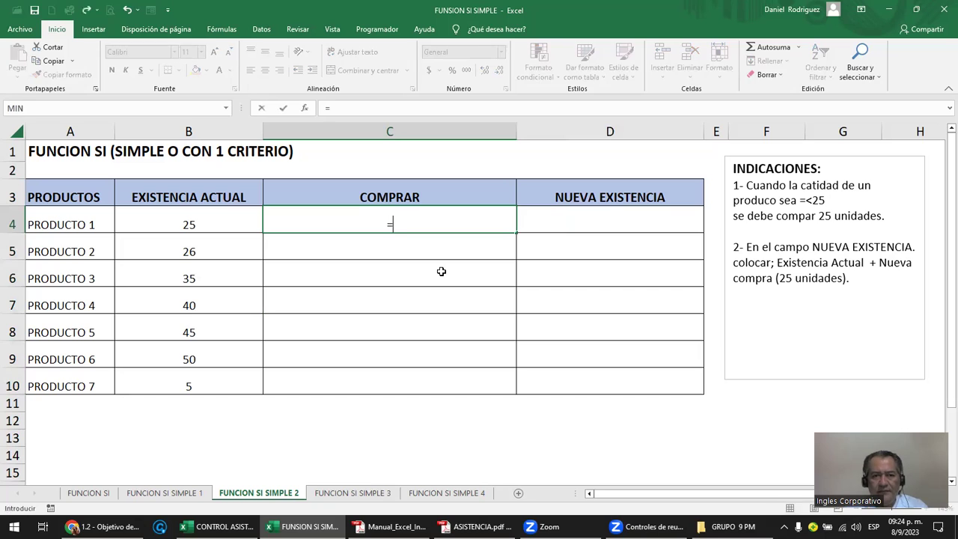
{"action": "type", "text": "SI"}
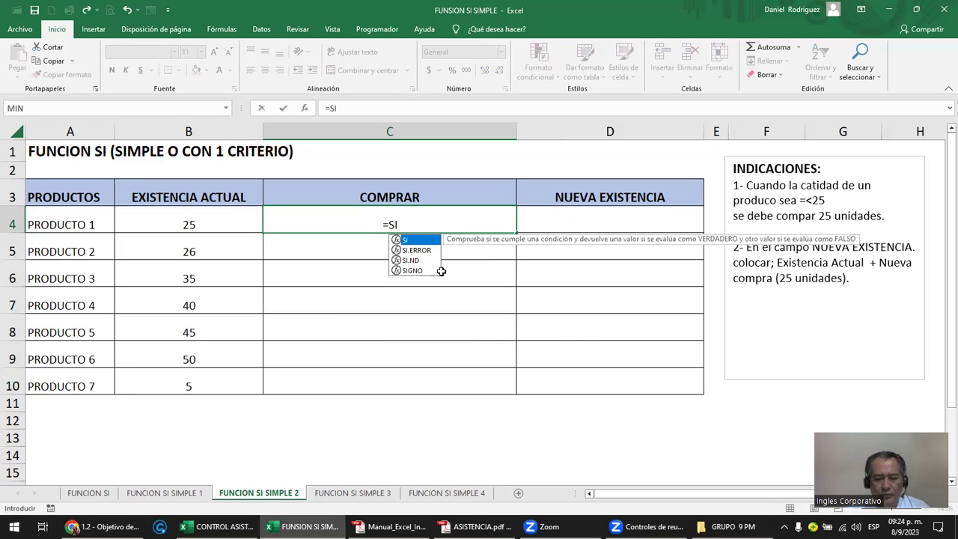
{"action": "type", "text": "("}
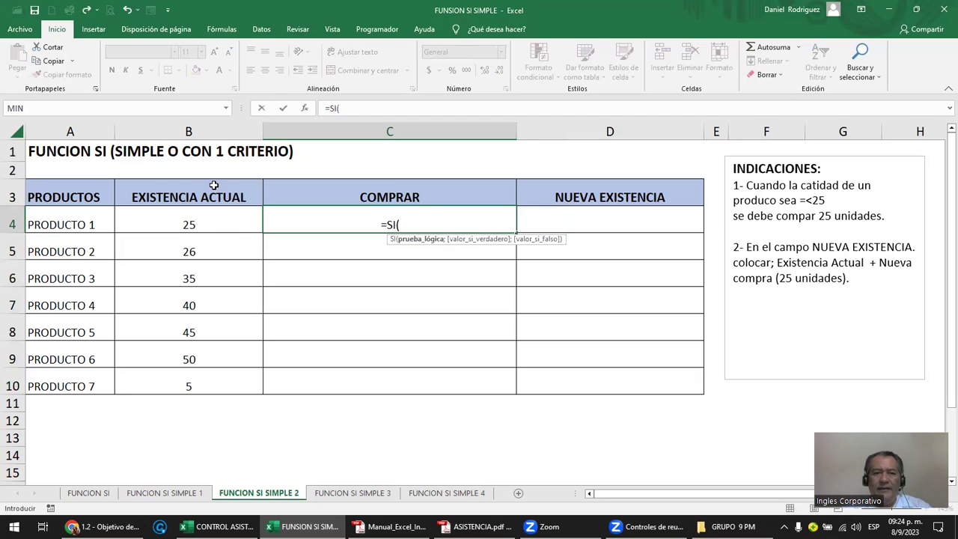
{"action": "left_click", "coordinate": [211, 227]}
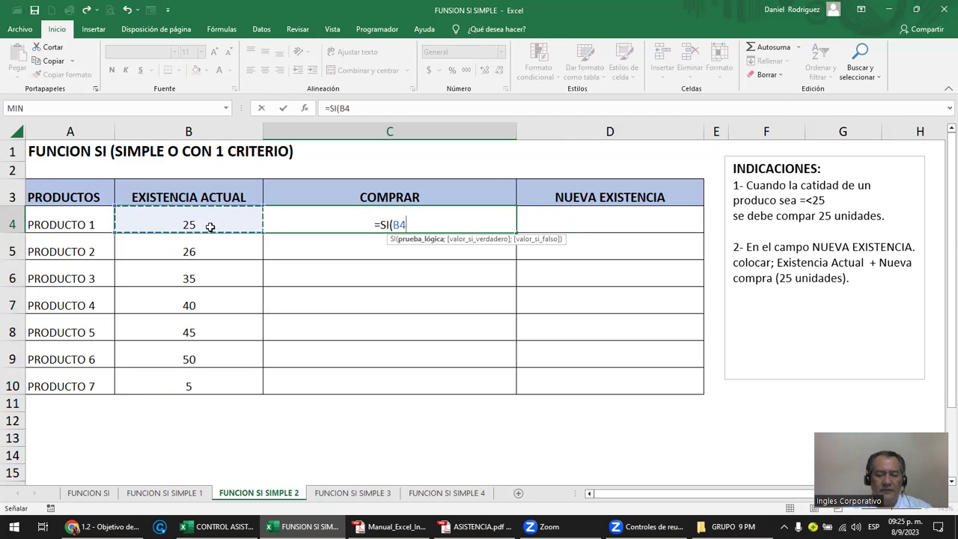
{"action": "type", "text": "="}
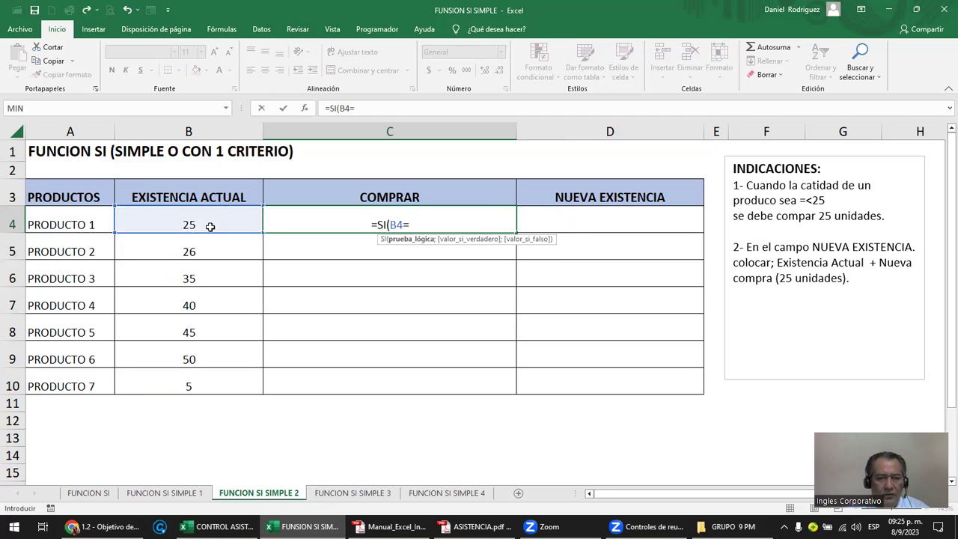
{"action": "type", "text": "<"}
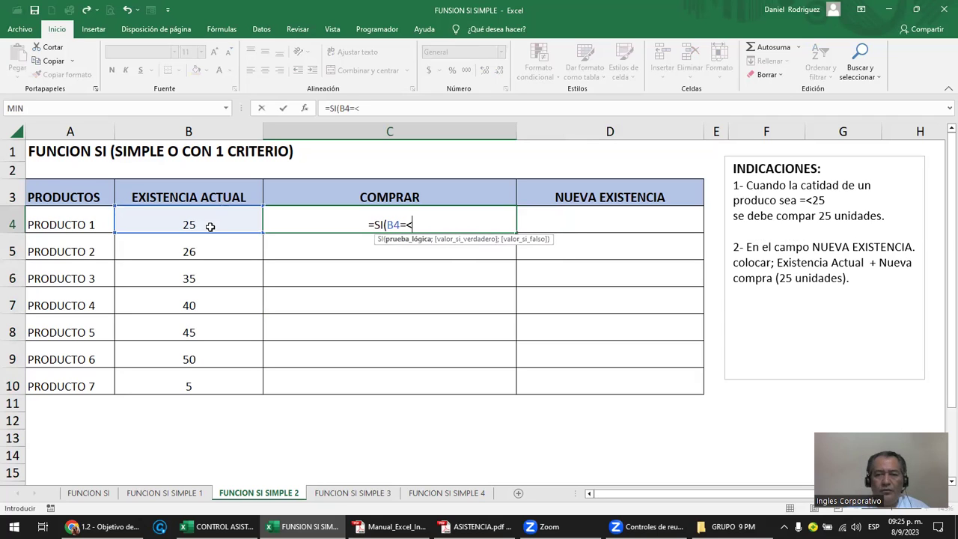
{"action": "type", "text": "25"}
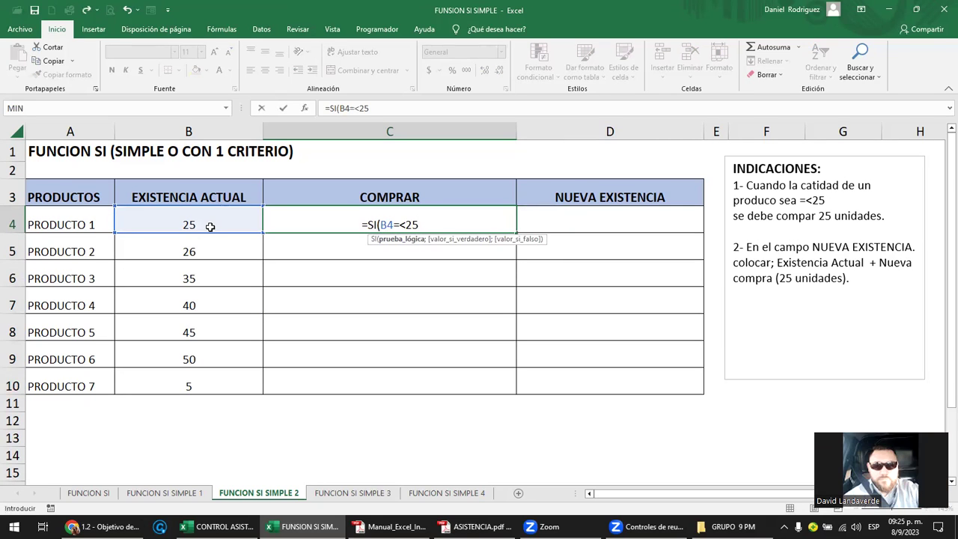
{"action": "type", "text": ";"}
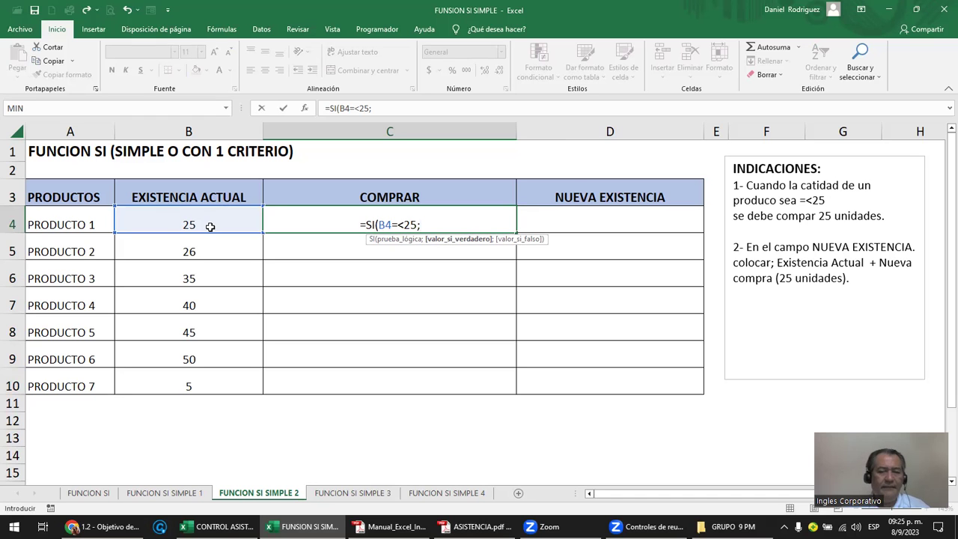
{"action": "left_click", "coordinate": [890, 9]}
- Minimize the PDF manual, browser, attendance workbook and GRUPO 9 PM folder, then open teclado-usb.jpg
{"action": "left_click", "coordinate": [889, 6]}
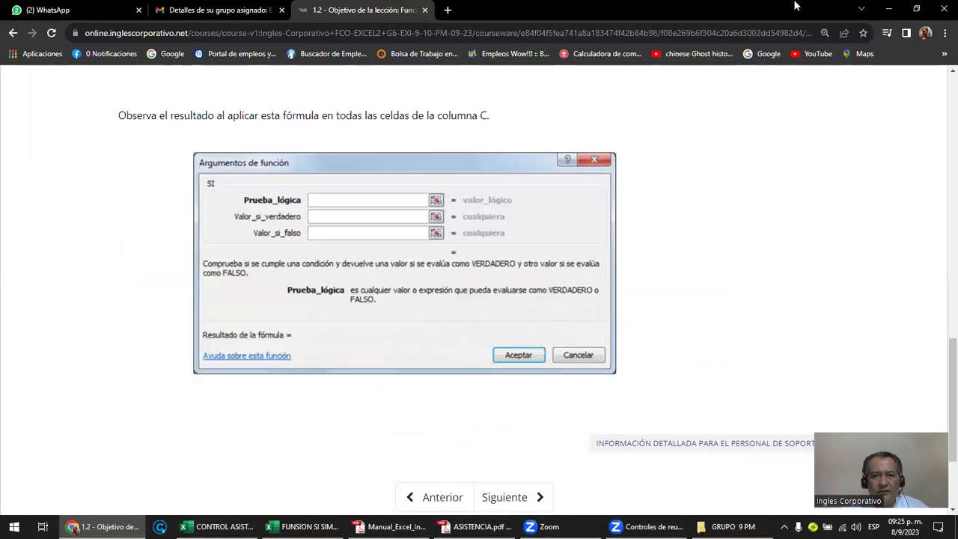
{"action": "left_click", "coordinate": [888, 9]}
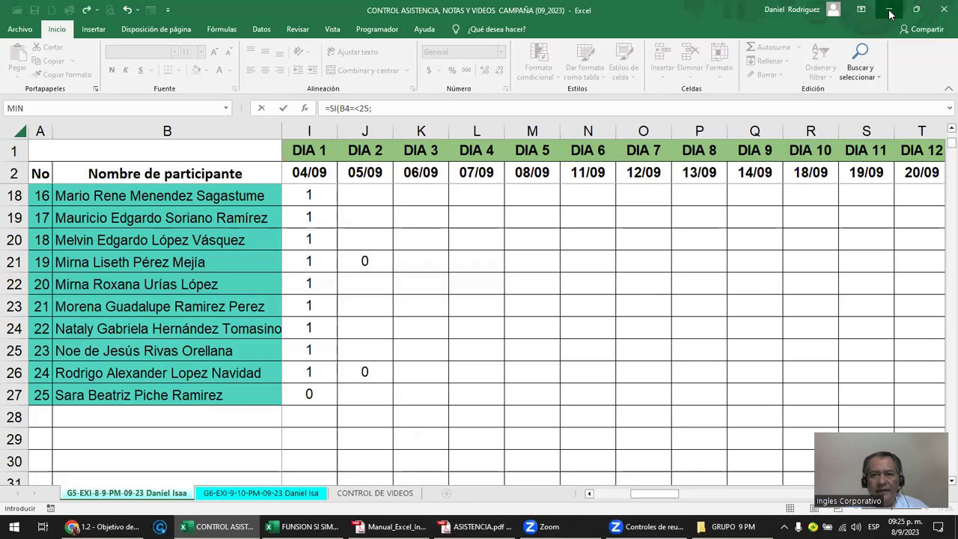
{"action": "left_click", "coordinate": [888, 8]}
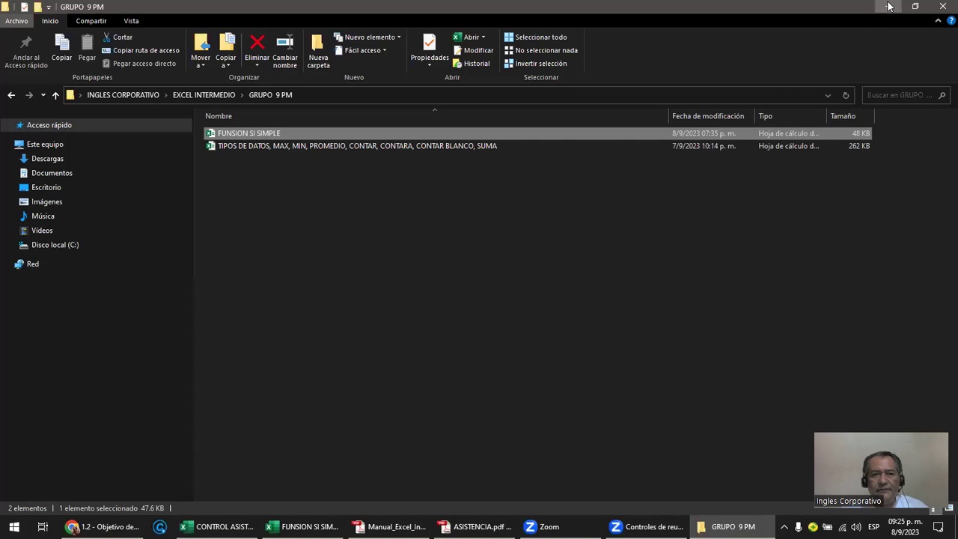
{"action": "left_click", "coordinate": [888, 7]}
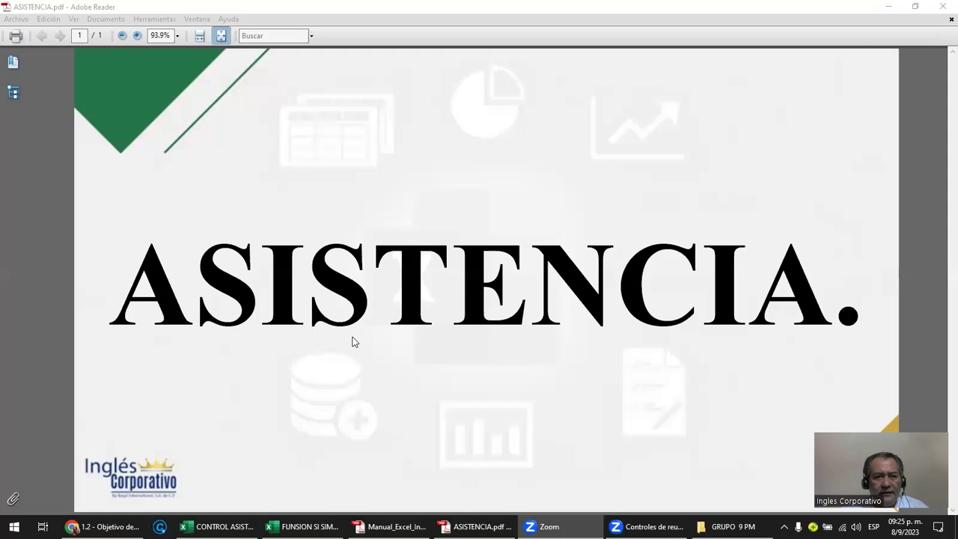
{"action": "key", "text": "super+d"}
{"action": "double_click", "coordinate": [367, 243]}
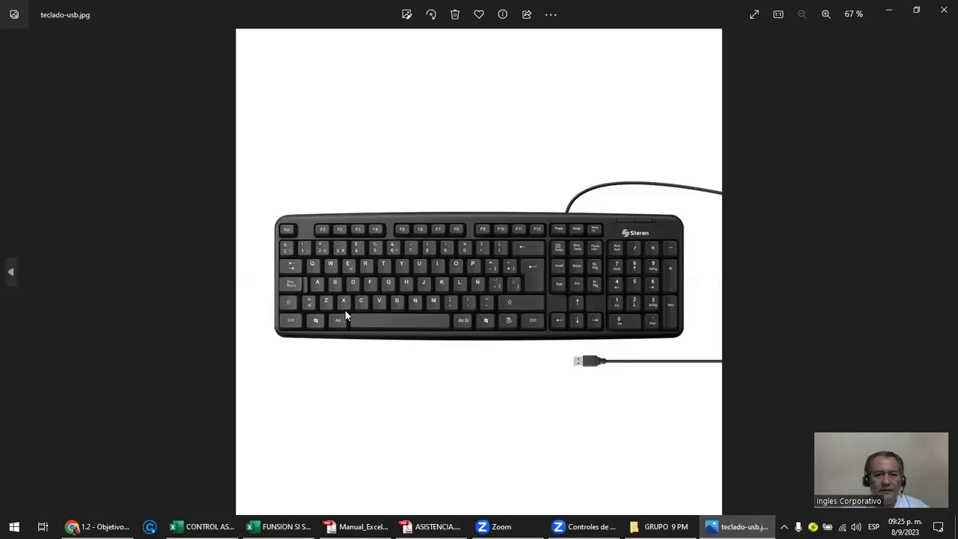
- Zoom the keyboard image to 159%, close it, and return to the FUNCION SI SIMPLE workbook
{"action": "scroll", "coordinate": [344, 309], "scroll_direction": "up", "scroll_amount": 3}
{"action": "scroll", "coordinate": [346, 315], "scroll_direction": "up", "scroll_amount": 2}
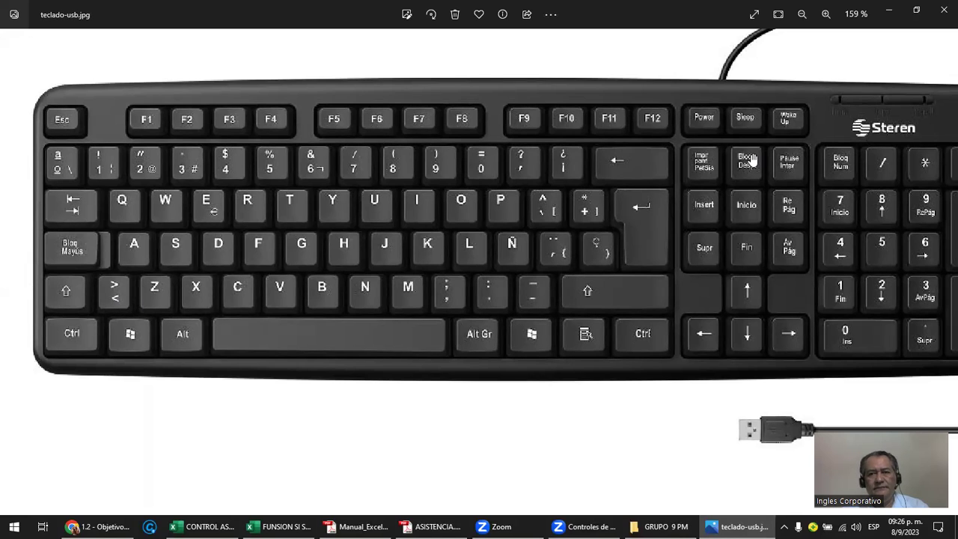
{"action": "left_click", "coordinate": [942, 12]}
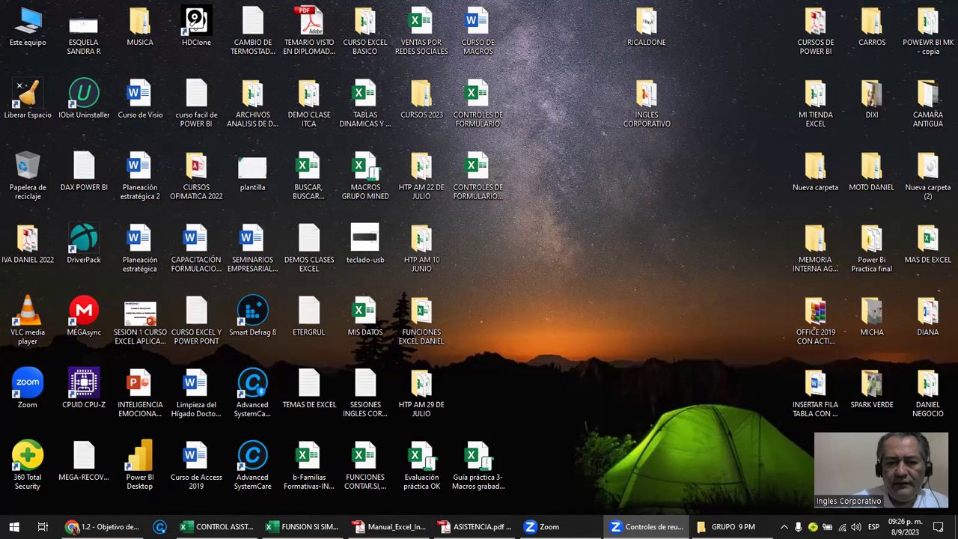
{"action": "left_click", "coordinate": [338, 524]}
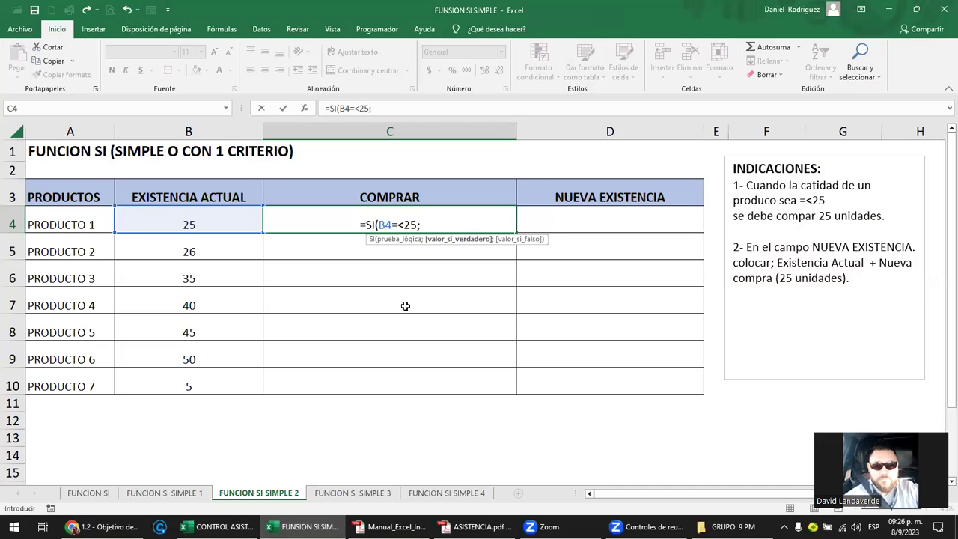
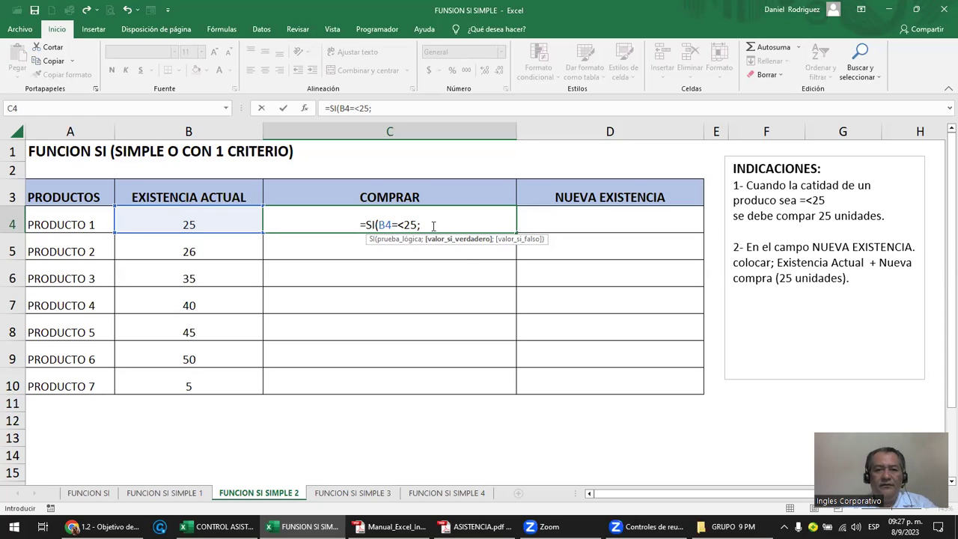
- Complete and enter the C4 formula =SI(B4=<25;"COMPRAR";"NO COMPRAR"), fixing the misspelled COMPRAR
{"action": "left_click", "coordinate": [437, 225]}
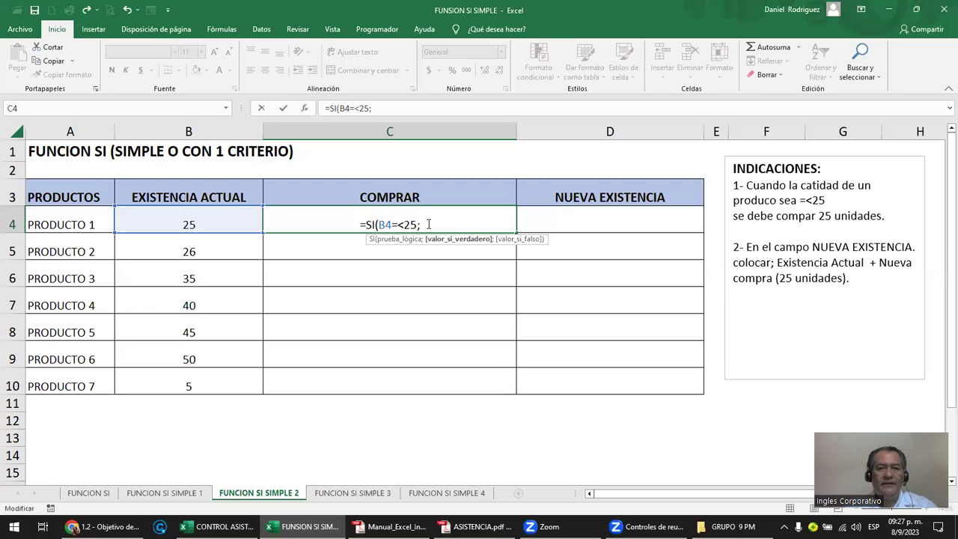
{"action": "type", "text": "\"COMPRAR\""}
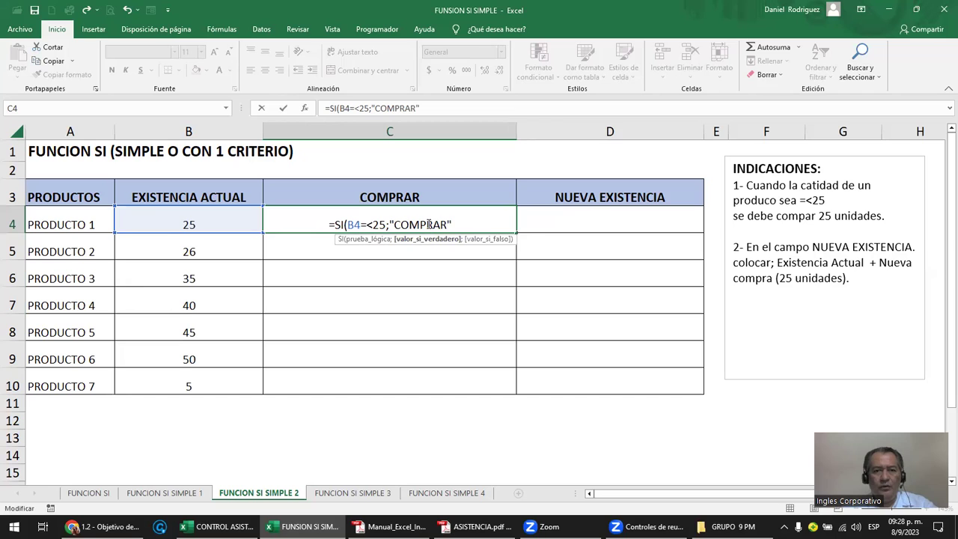
{"action": "type", "text": ";"}
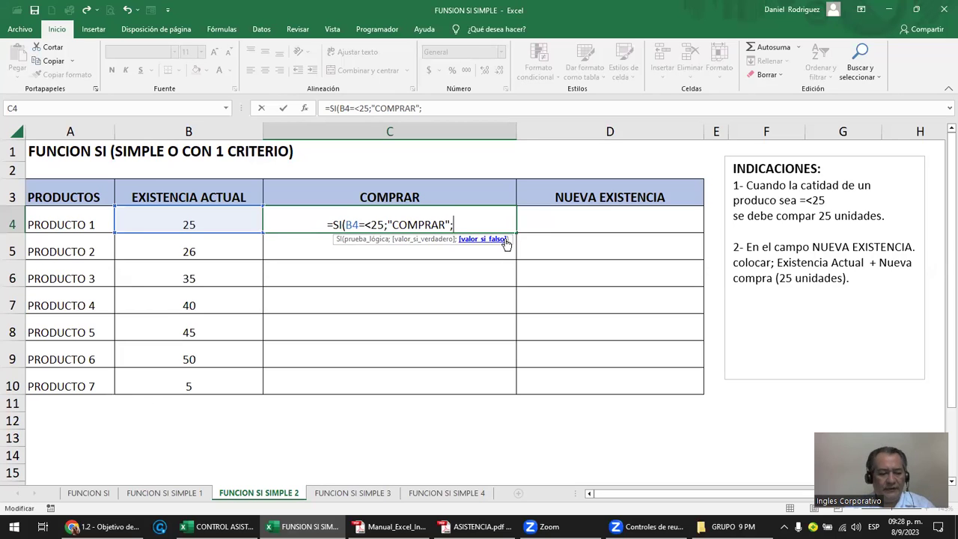
{"action": "type", "text": "\""}
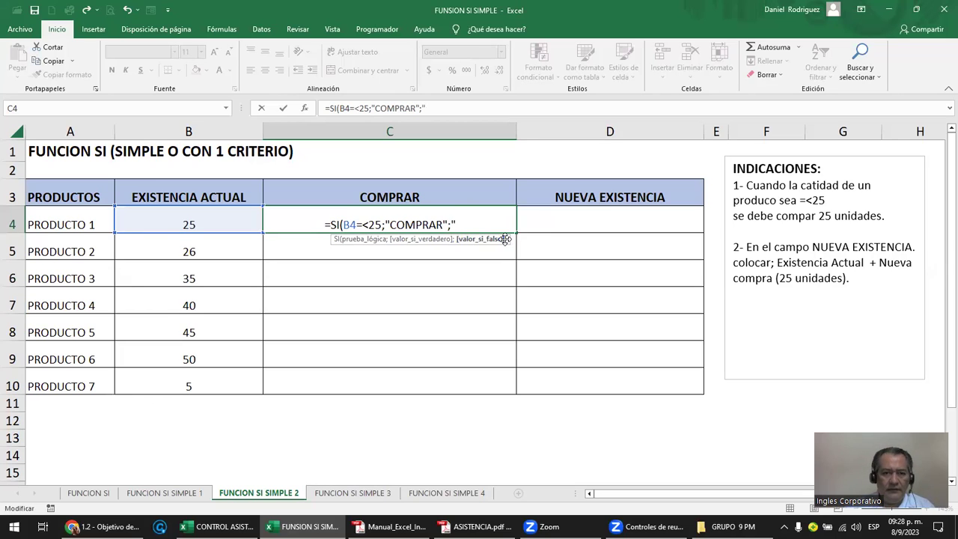
{"action": "type", "text": "NO "}
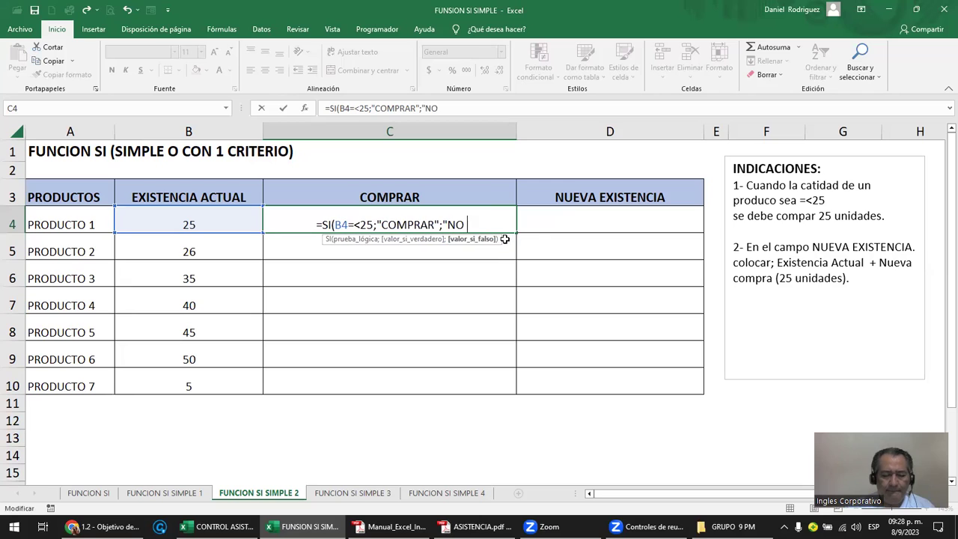
{"action": "type", "text": "COMPA"}
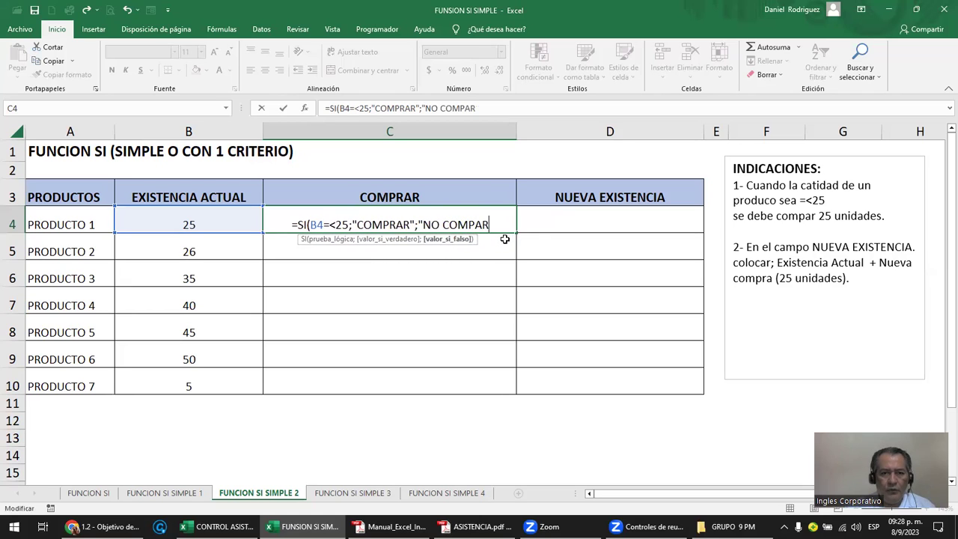
{"action": "type", "text": "RAR"}
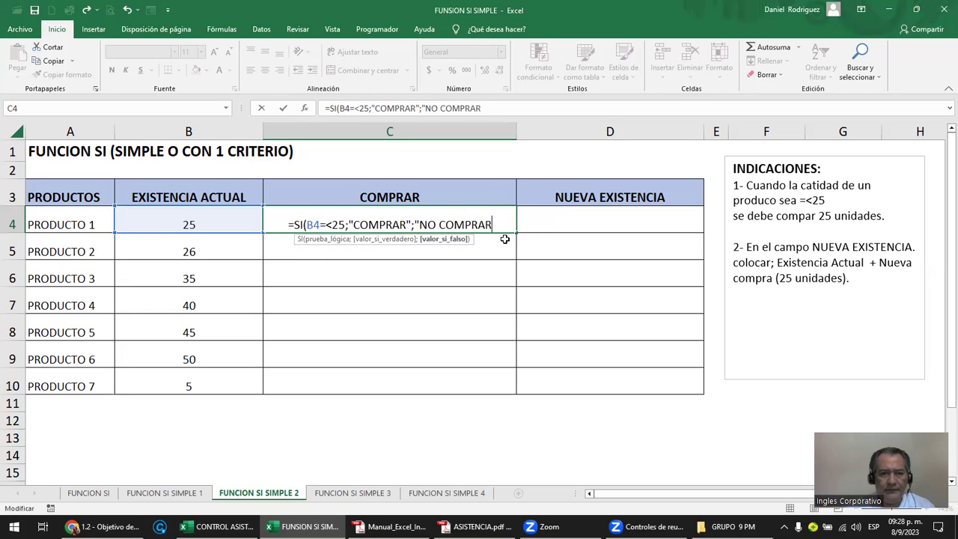
{"action": "type", "text": "\""}
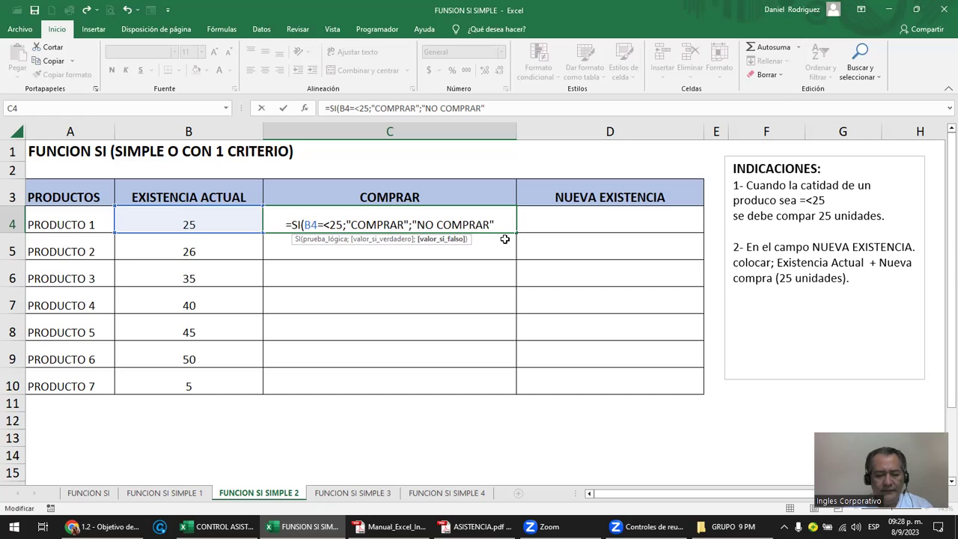
{"action": "type", "text": ")"}
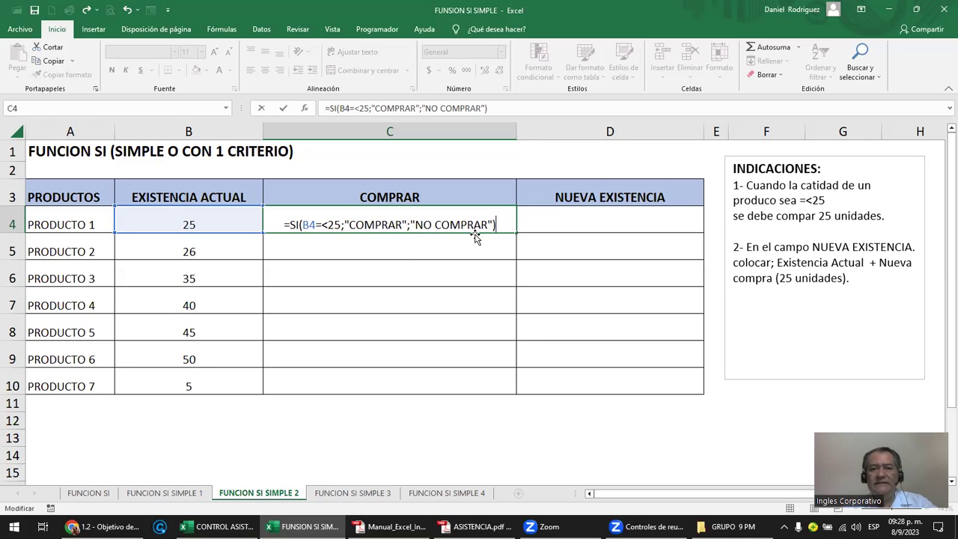
{"action": "key", "text": "Return"}
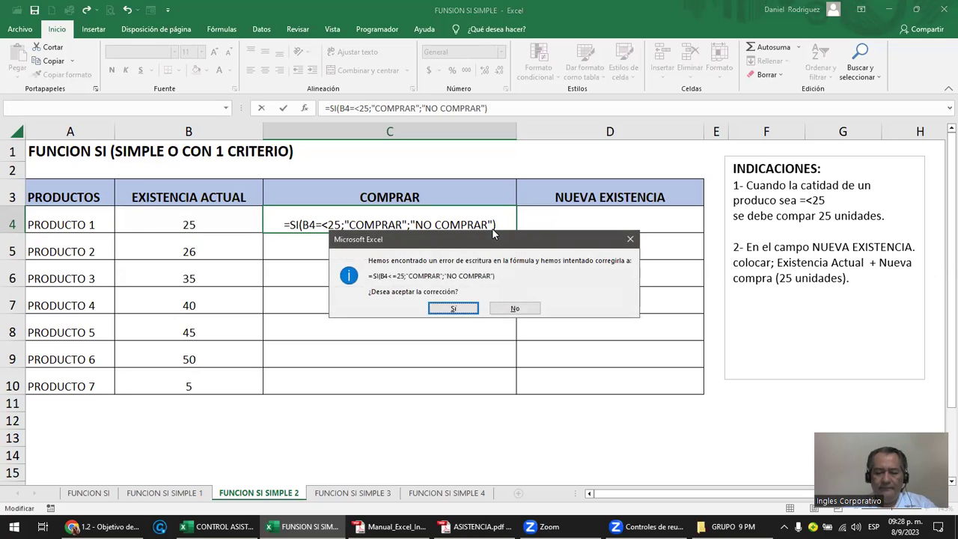
- Accept the suggested B4<=25 correction, then test the formula by entering 26 in B4
{"action": "key", "text": "Return"}
{"action": "left_click", "coordinate": [462, 228]}
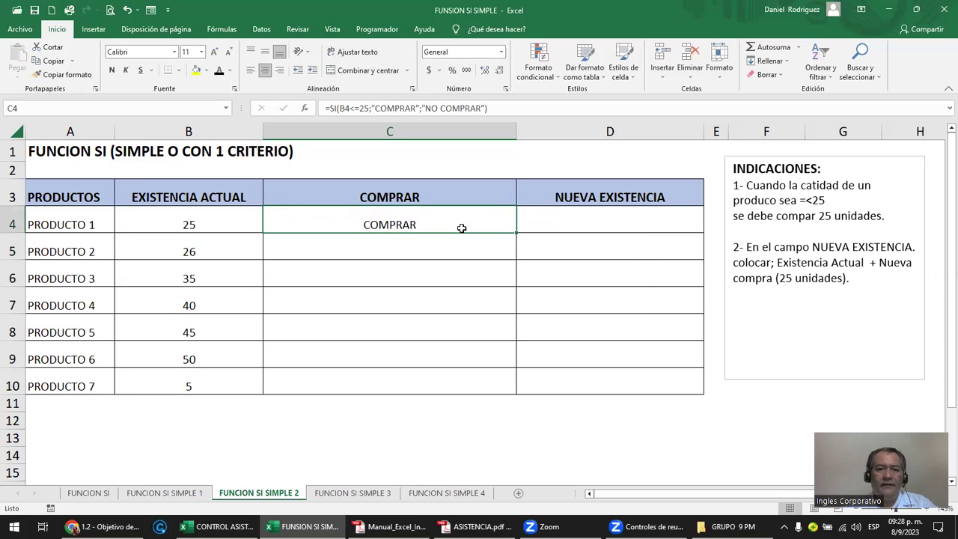
{"action": "left_click", "coordinate": [212, 220]}
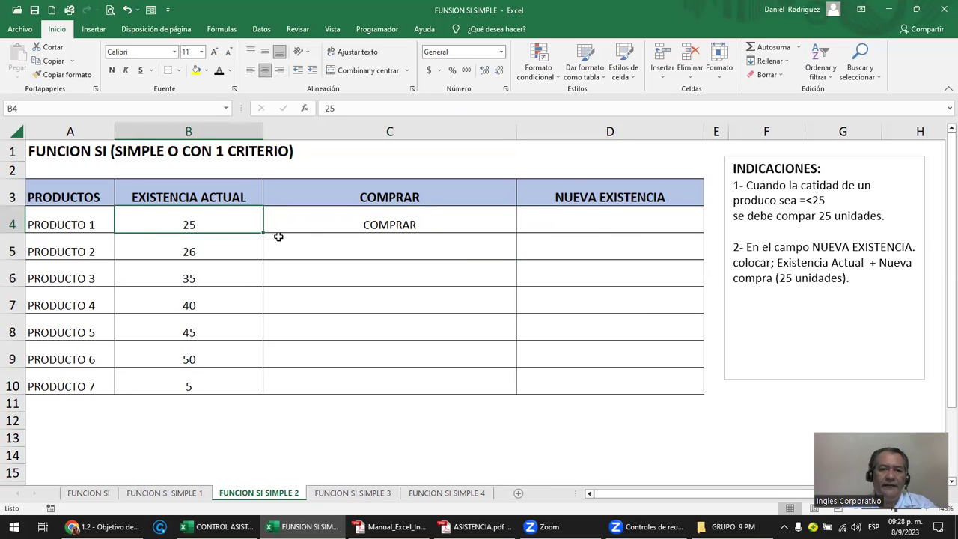
{"action": "type", "text": "26"}
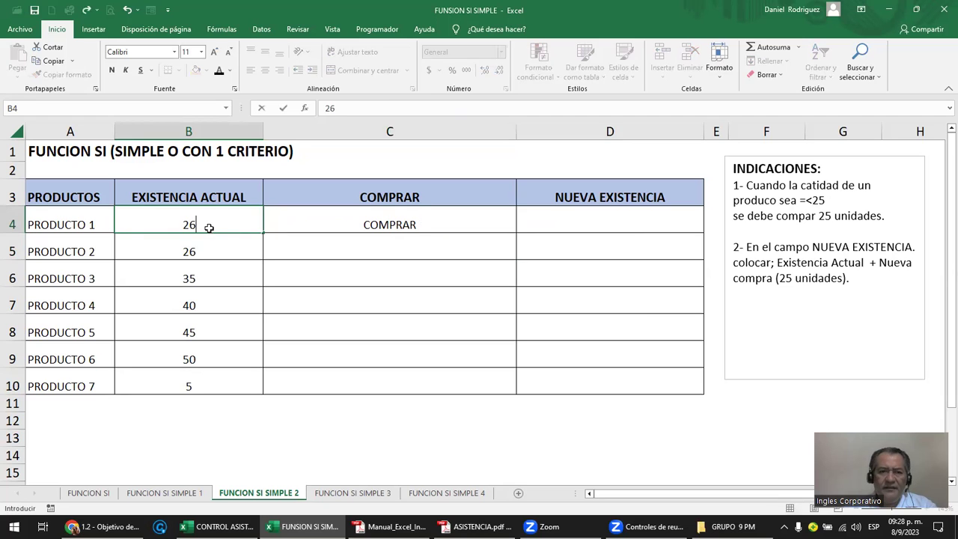
{"action": "key", "text": "Return"}
- Restore B4 to 25 and recommit the C4 formula so it shows COMPRAR
{"action": "left_click", "coordinate": [209, 228]}
{"action": "type", "text": "25"}
{"action": "key", "text": "Return"}
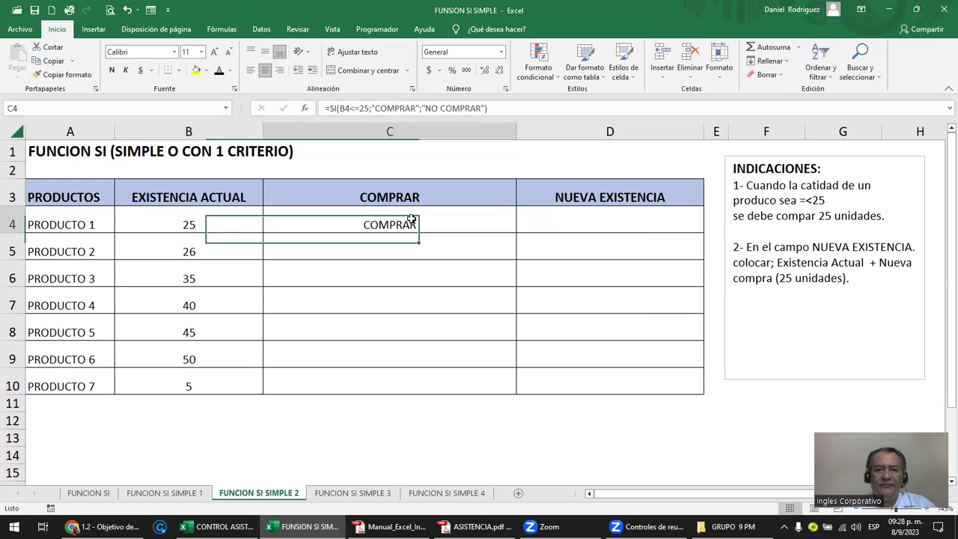
{"action": "double_click", "coordinate": [391, 225]}
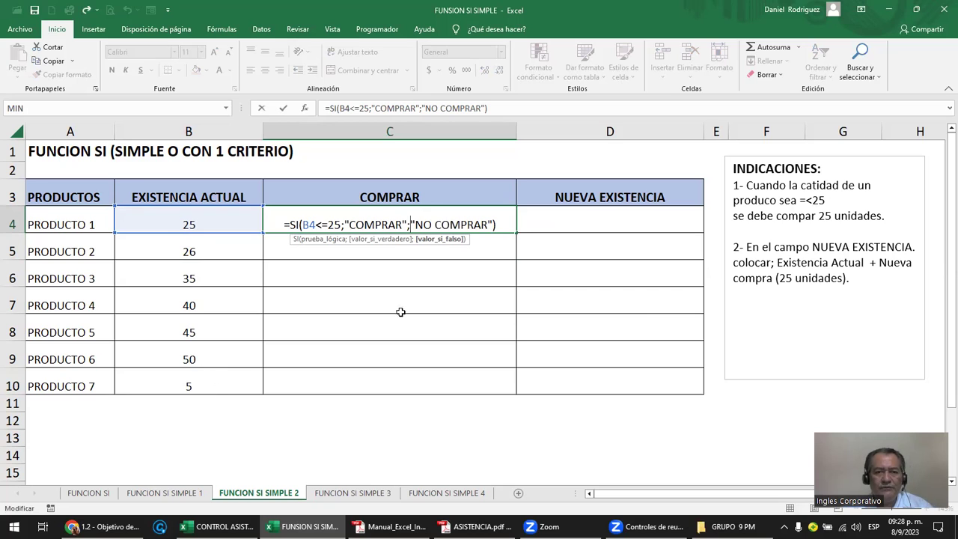
{"action": "key", "text": "ctrl+Return"}
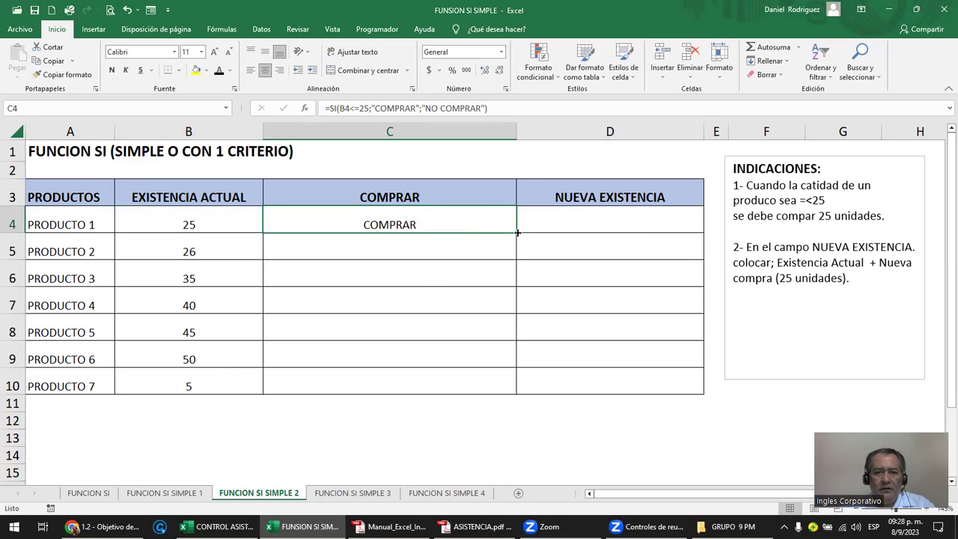
- Autofill the C4 formula down to C10 and check the B5 stock and C4 formula
{"action": "double_click", "coordinate": [517, 233]}
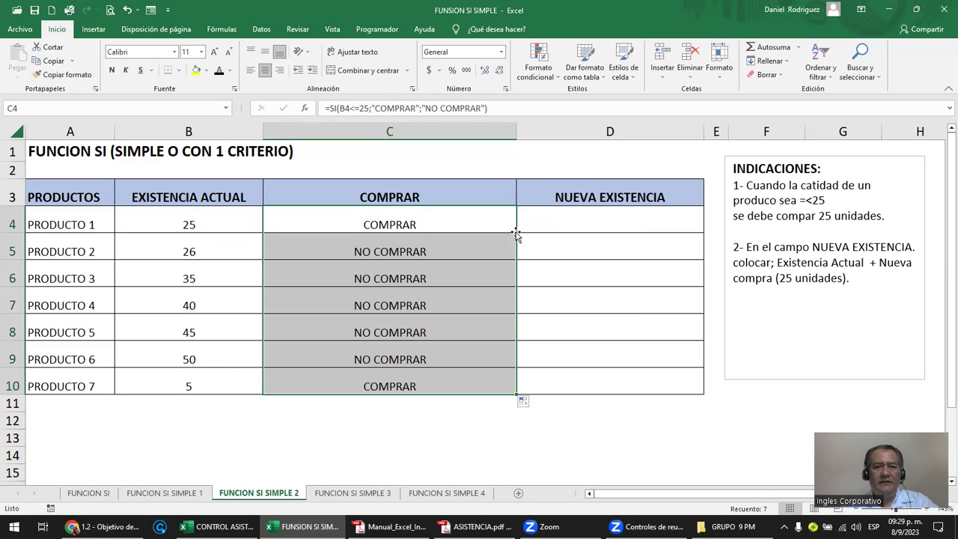
{"action": "left_click", "coordinate": [221, 250]}
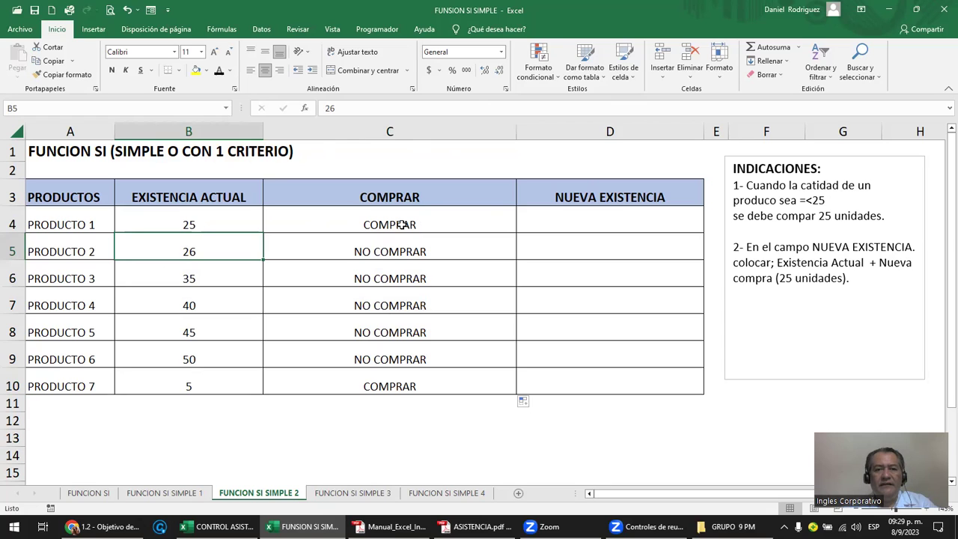
{"action": "left_click", "coordinate": [396, 224]}
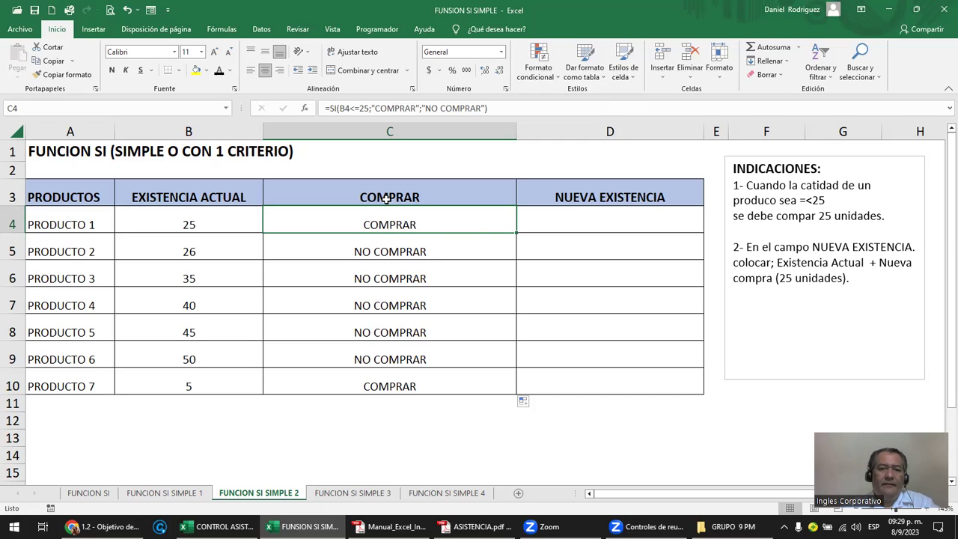
- Replace the C3 header text with DECISION
{"action": "left_click", "coordinate": [386, 199]}
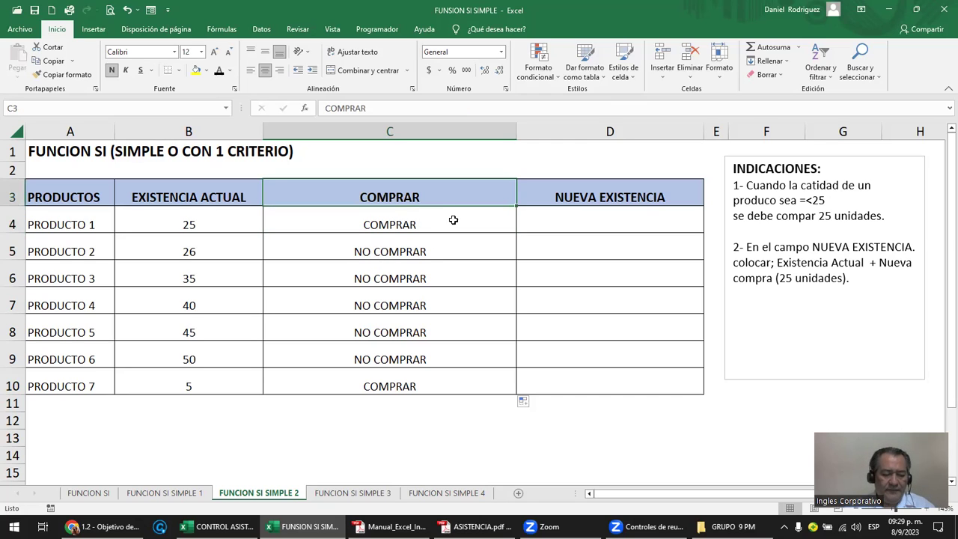
{"action": "type", "text": "DECISION"}
{"action": "key", "text": "Return"}
{"action": "key", "text": "Up"}
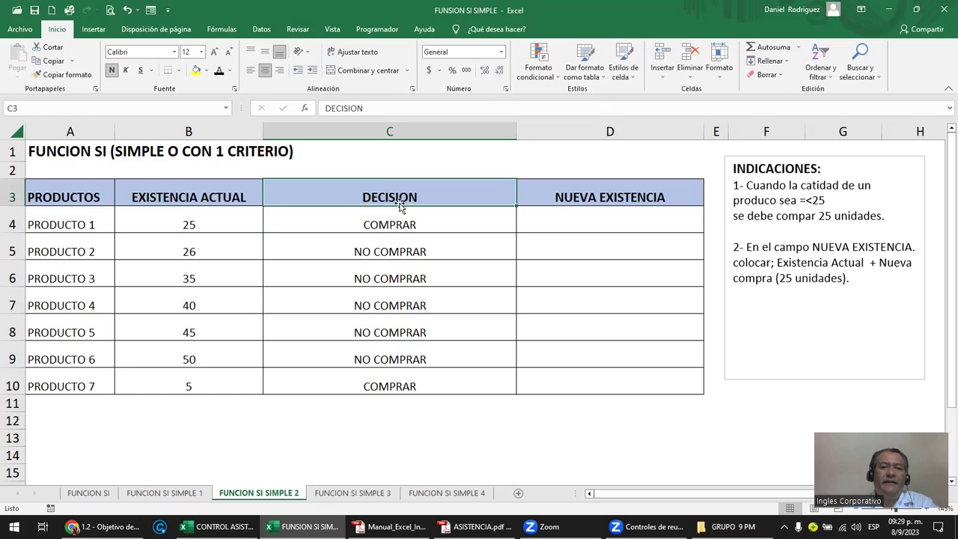
- Review the SI formulas in C4 through C9 against the stock values in column B
{"action": "left_click", "coordinate": [403, 224]}
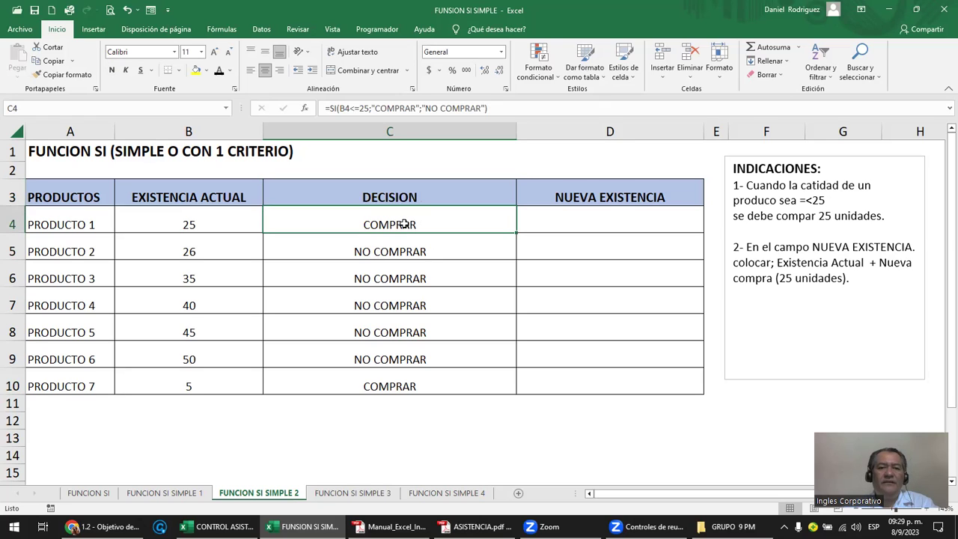
{"action": "left_click", "coordinate": [402, 244]}
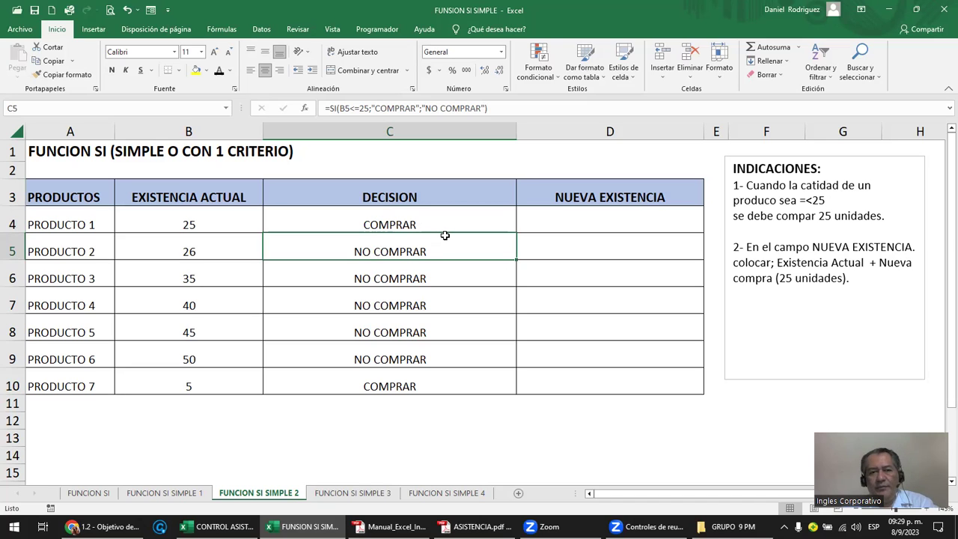
{"action": "left_click", "coordinate": [423, 223]}
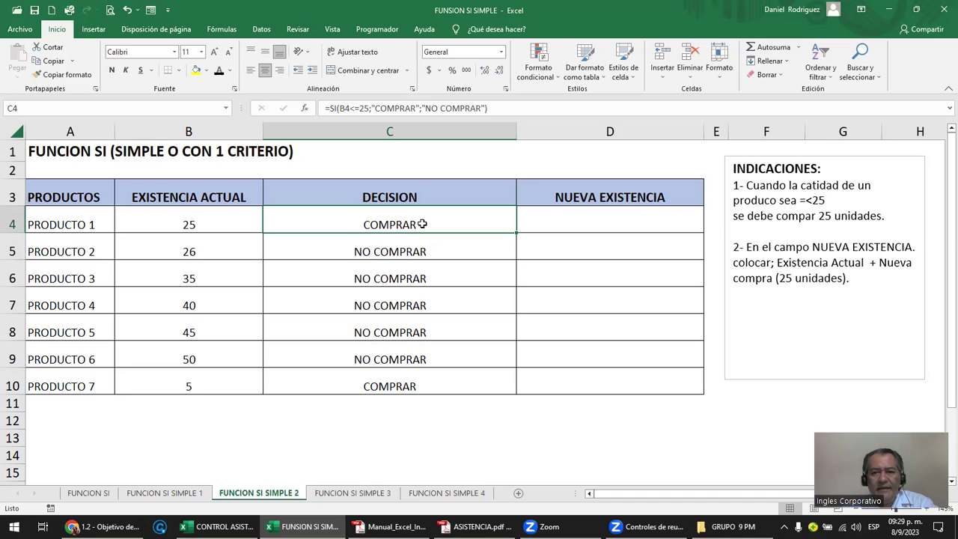
{"action": "left_click_drag", "start_coordinate": [888, 216], "coordinate": [734, 185]}
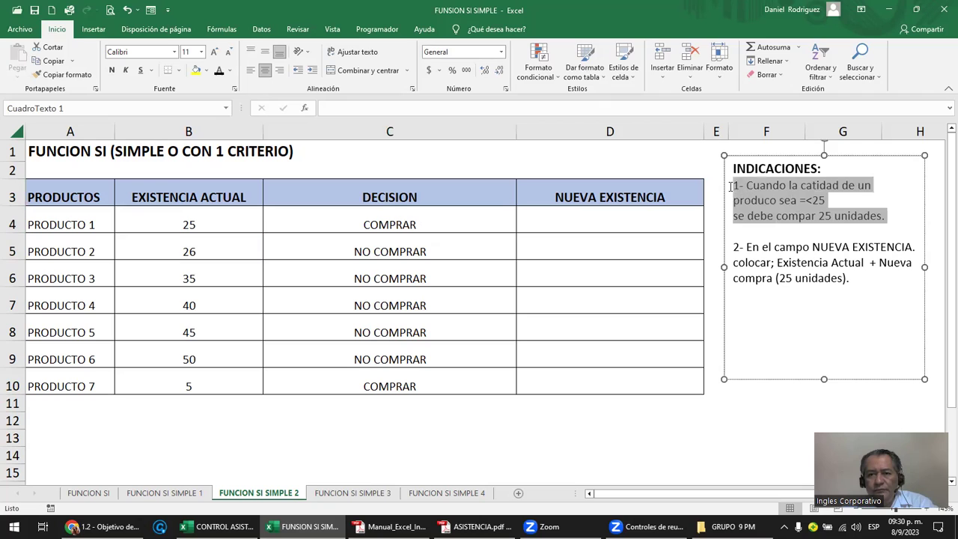
{"action": "left_click", "coordinate": [190, 226]}
{"action": "left_click", "coordinate": [376, 223]}
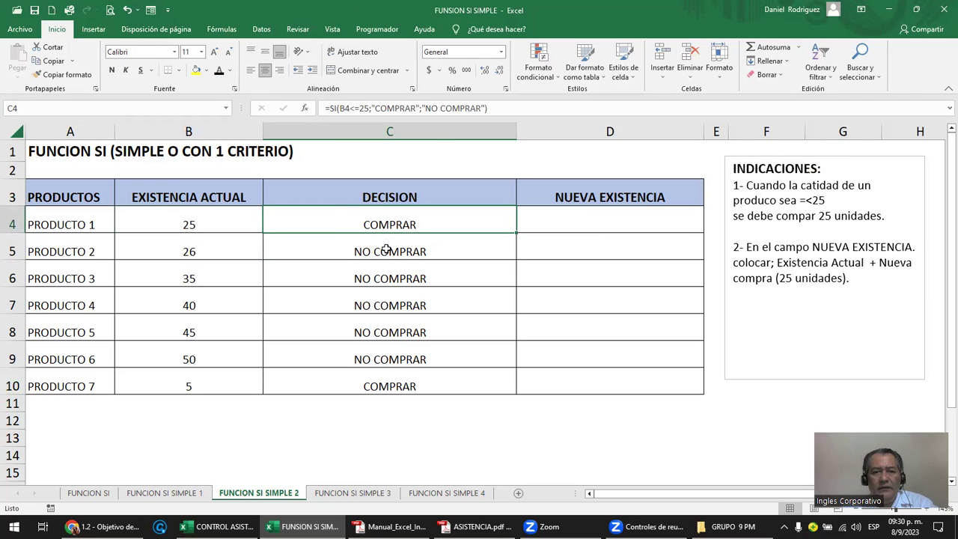
{"action": "left_click", "coordinate": [387, 247]}
{"action": "left_click", "coordinate": [412, 279]}
{"action": "left_click", "coordinate": [418, 310]}
{"action": "left_click", "coordinate": [419, 332]}
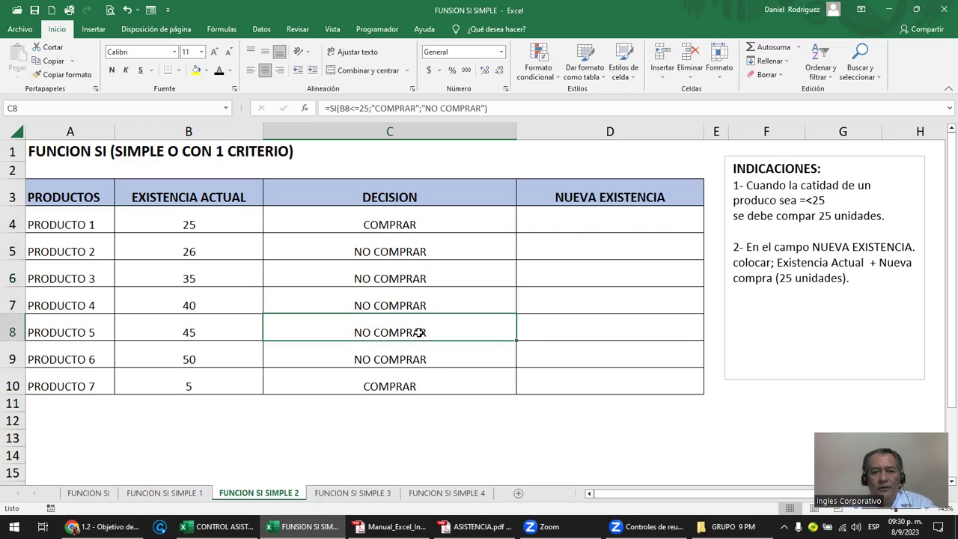
{"action": "left_click", "coordinate": [430, 360]}
{"action": "left_click", "coordinate": [608, 226]}
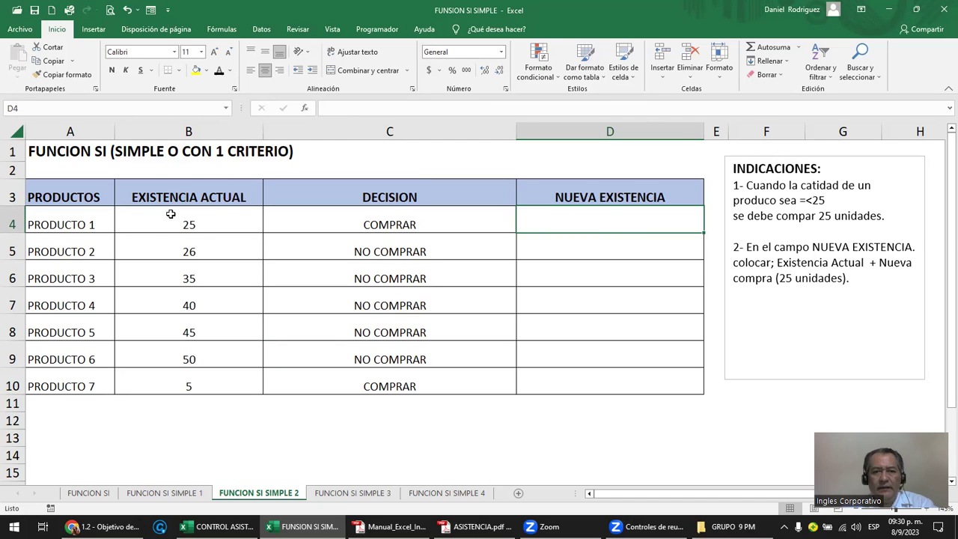
{"action": "type", "text": "="}
{"action": "left_click", "coordinate": [203, 223]}
{"action": "key", "text": "Return"}
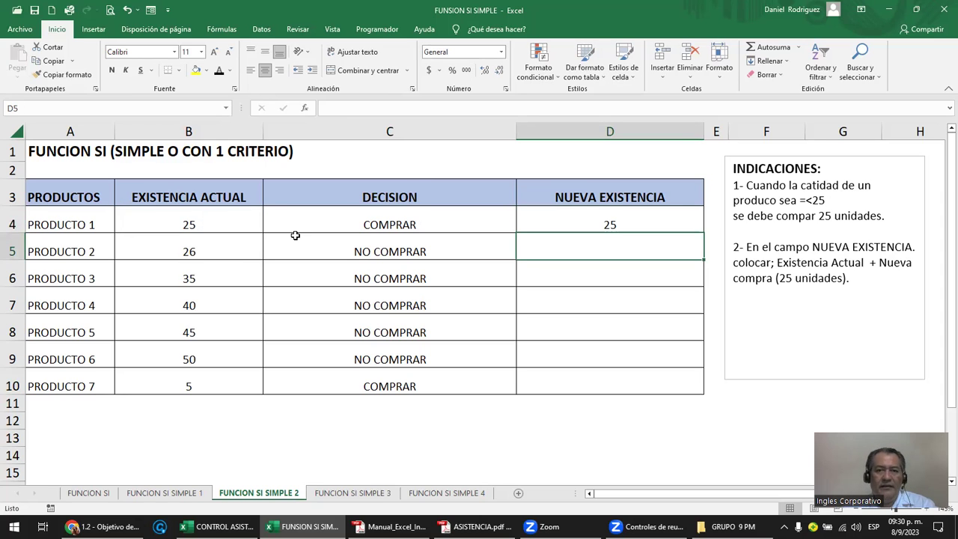
{"action": "left_click", "coordinate": [374, 225]}
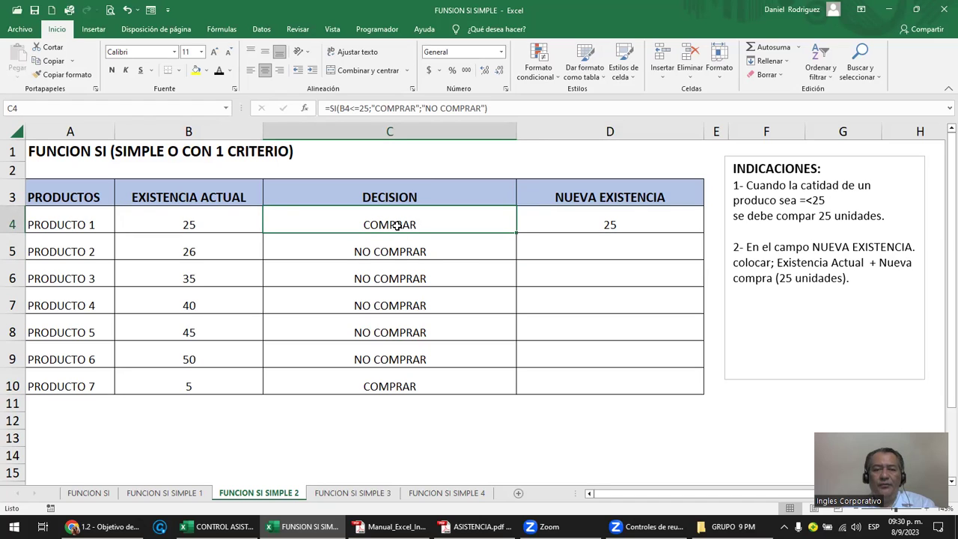
{"action": "left_click", "coordinate": [816, 217]}
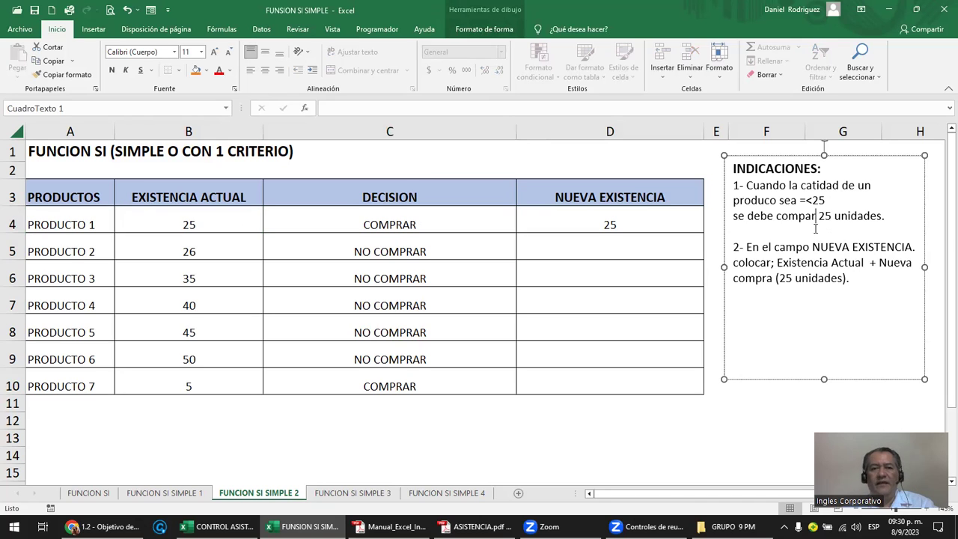
{"action": "left_click", "coordinate": [416, 227]}
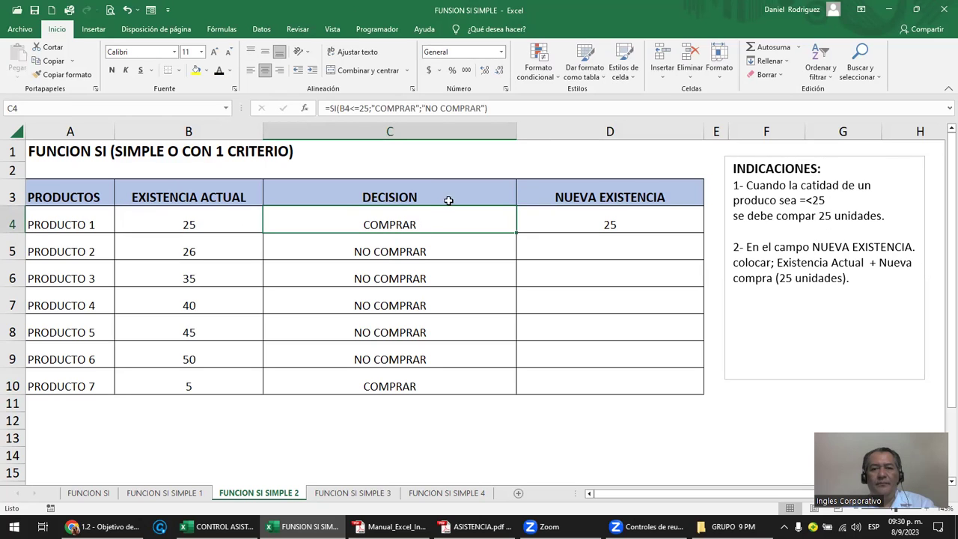
{"action": "left_click", "coordinate": [598, 226]}
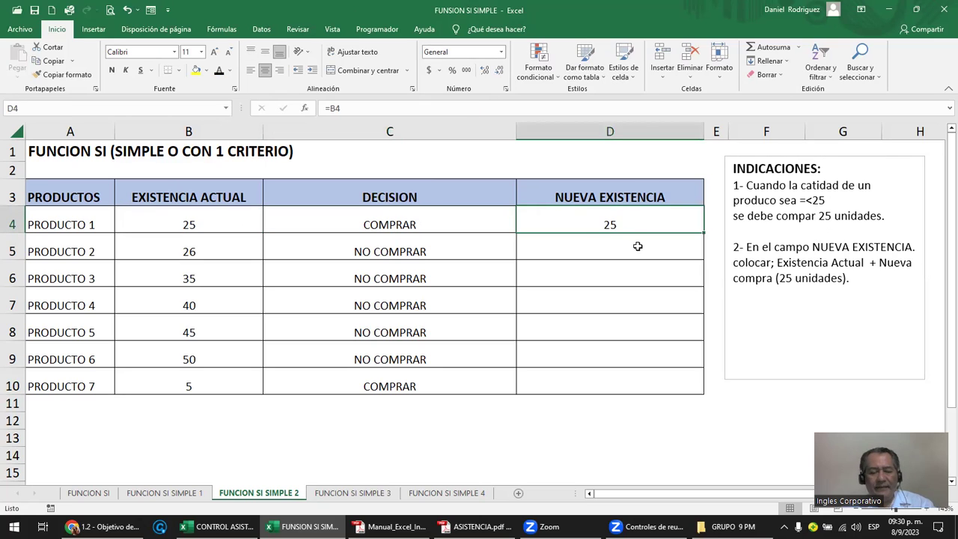
- Clear D4's old content, abandoning a first attempt at the SI formula
{"action": "key", "text": "F2"}
{"action": "key", "text": "BackSpace"}
{"action": "key", "text": "BackSpace"}
{"action": "key", "text": "BackSpace"}
{"action": "type", "text": "SI("}
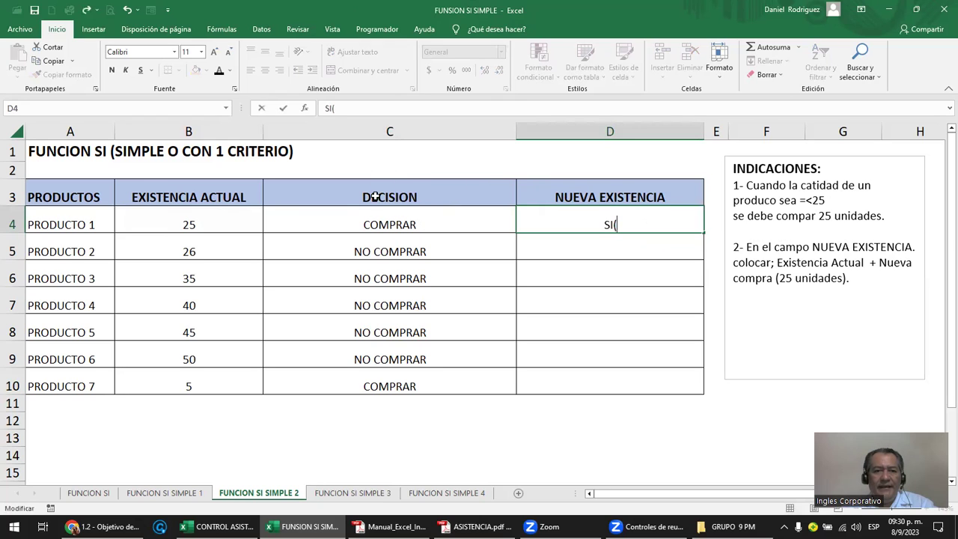
{"action": "left_click", "coordinate": [390, 224]}
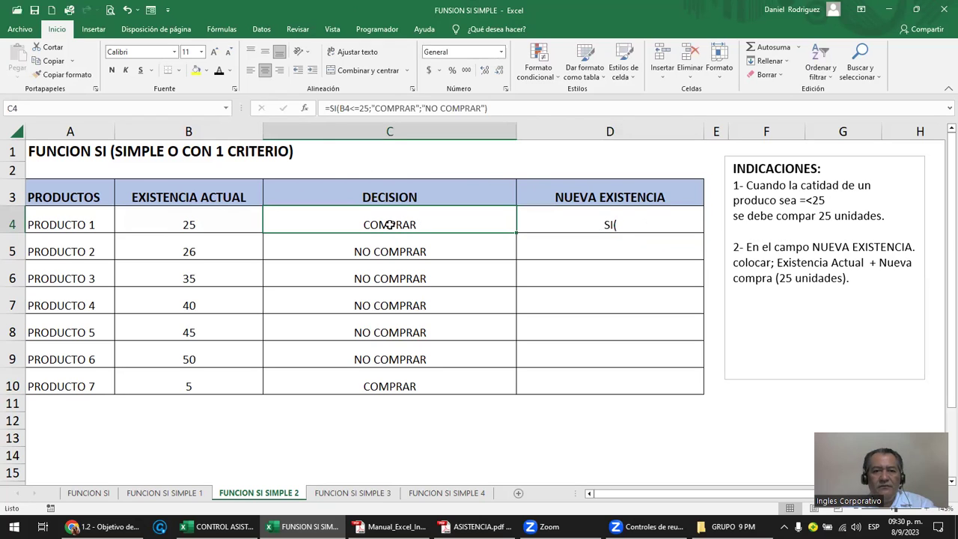
{"action": "left_click", "coordinate": [641, 229]}
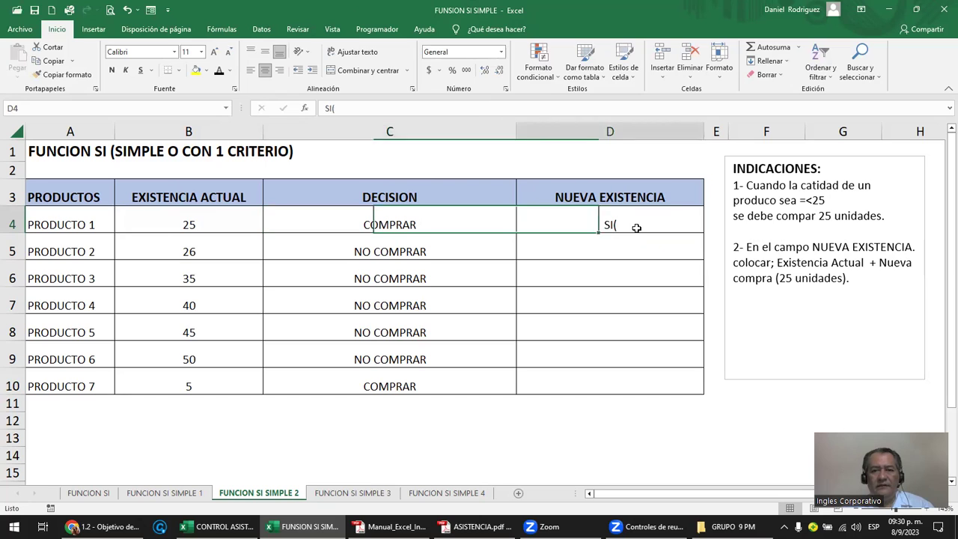
{"action": "key", "text": "BackSpace"}
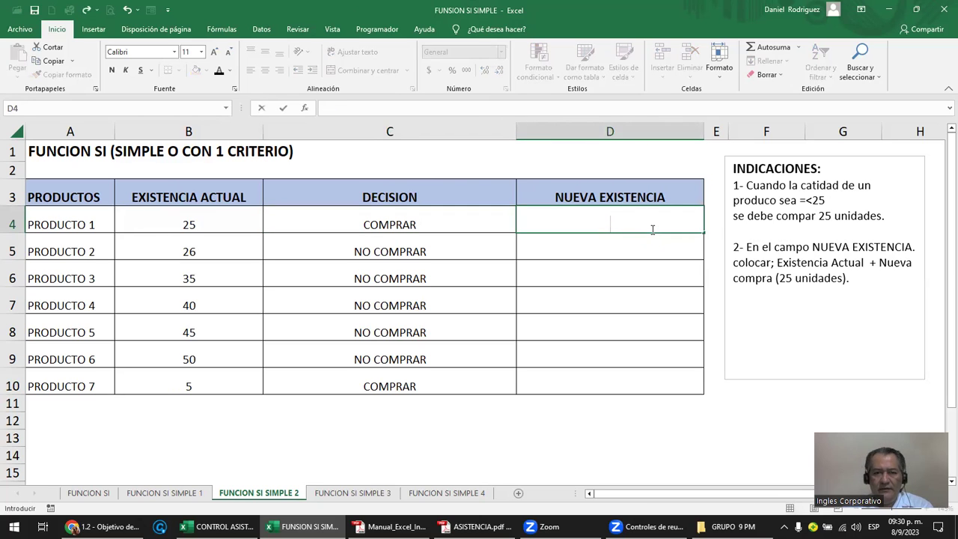
- Enter =SI(C4="COMPRAR";B4+25;B4) in D4, giving 50 for PRODUCTO 1
{"action": "type", "text": "=SI"}
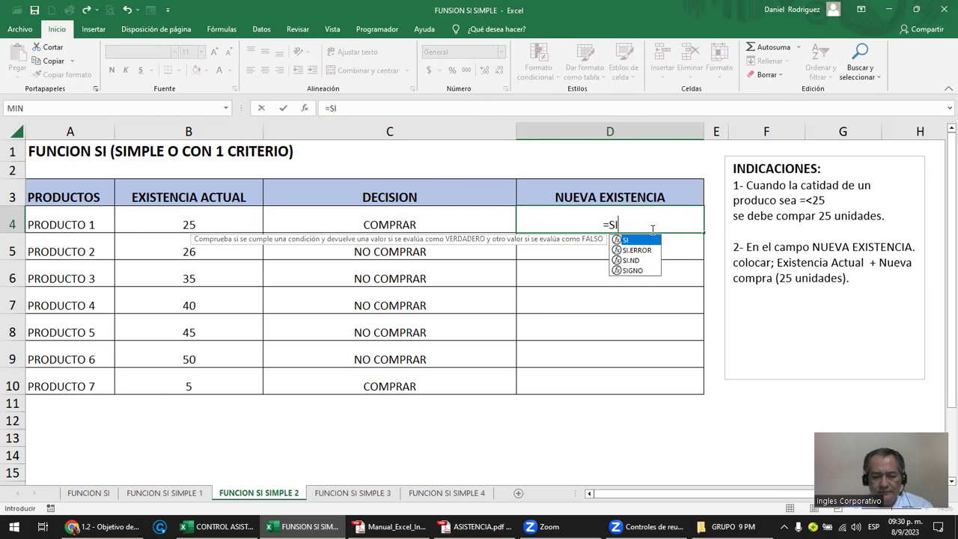
{"action": "type", "text": "("}
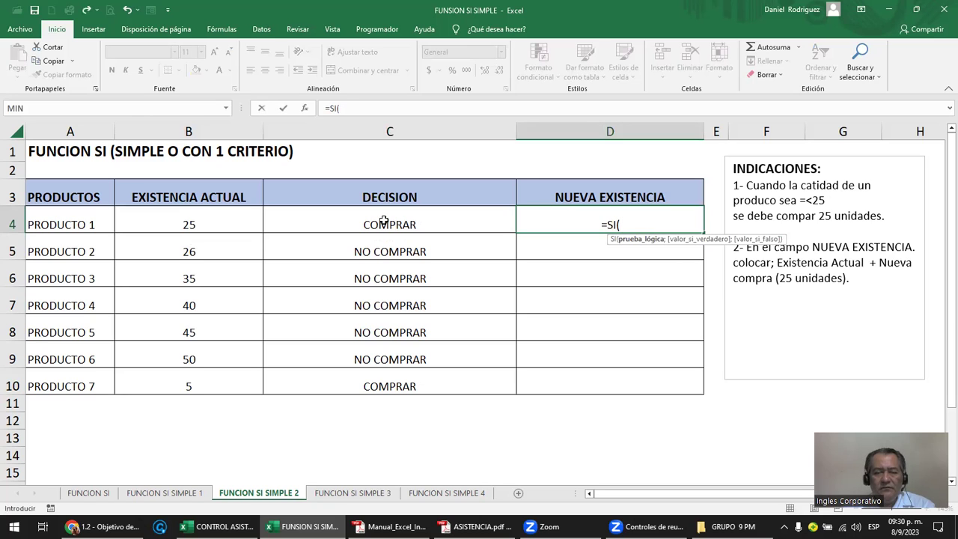
{"action": "left_click", "coordinate": [381, 219]}
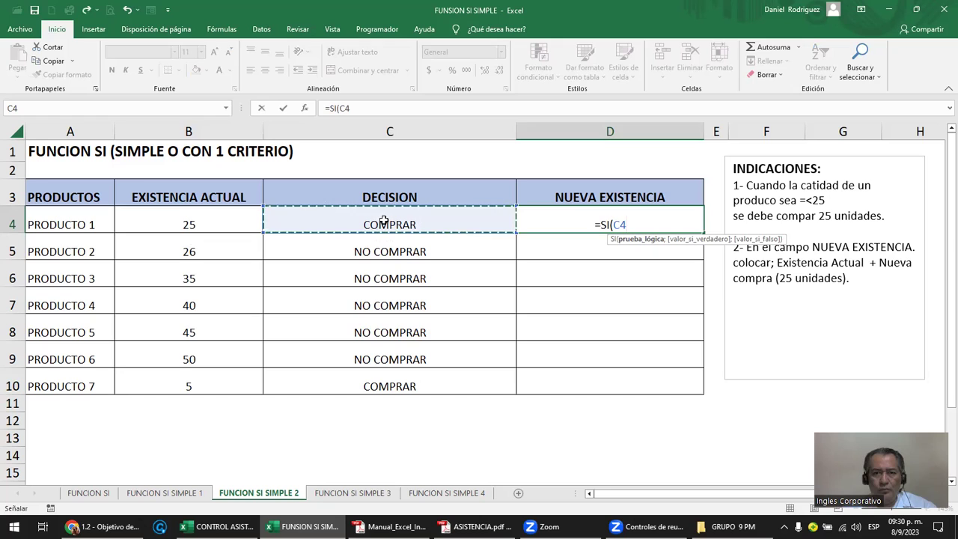
{"action": "type", "text": "="}
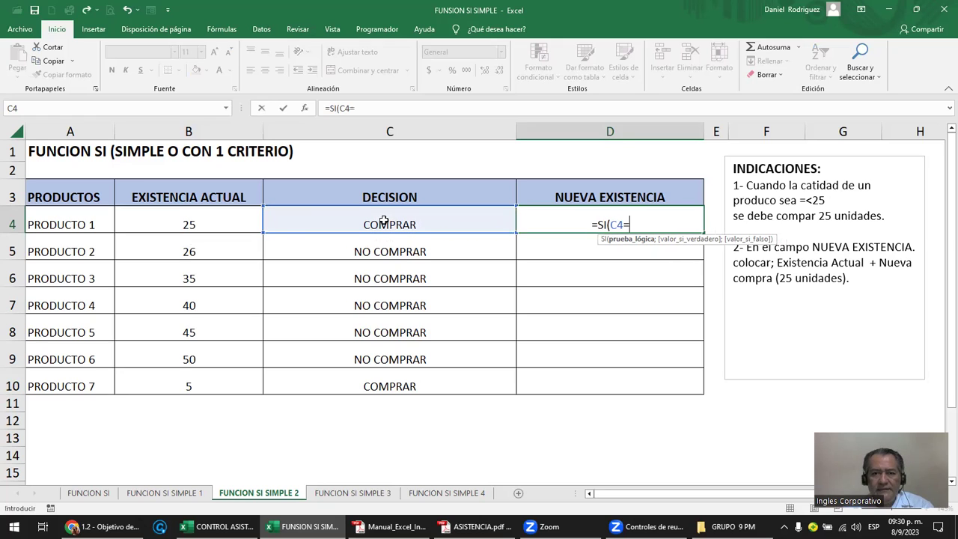
{"action": "type", "text": "\"COMPRAR"}
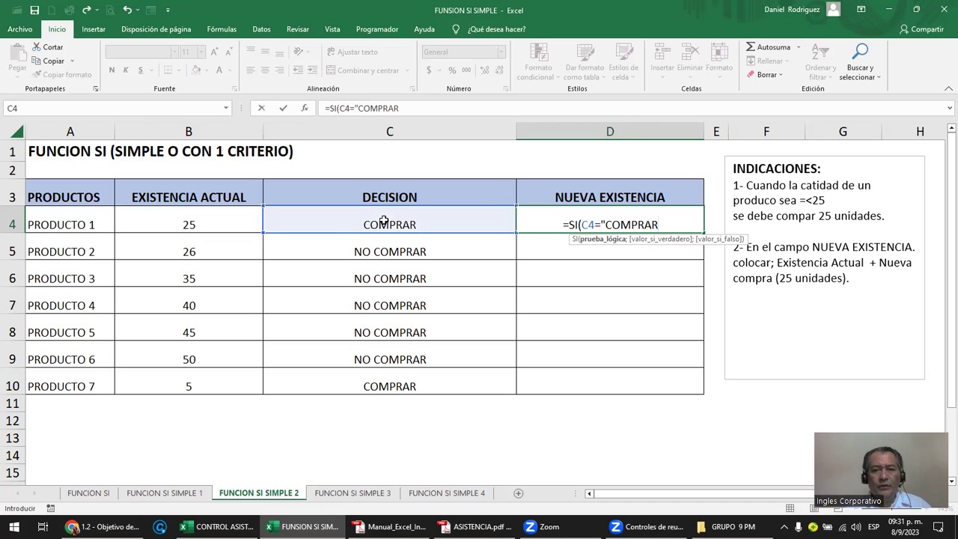
{"action": "type", "text": "\";"}
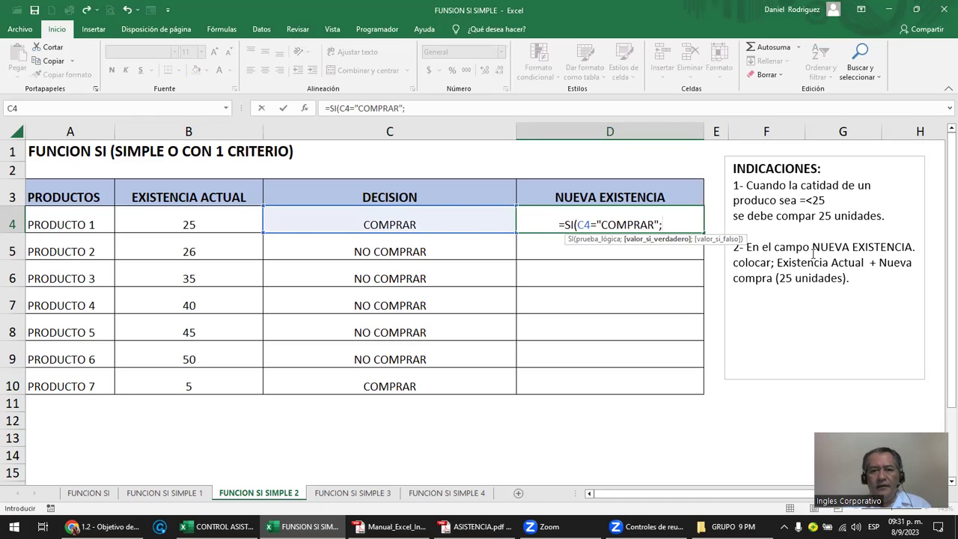
{"action": "left_click", "coordinate": [194, 225]}
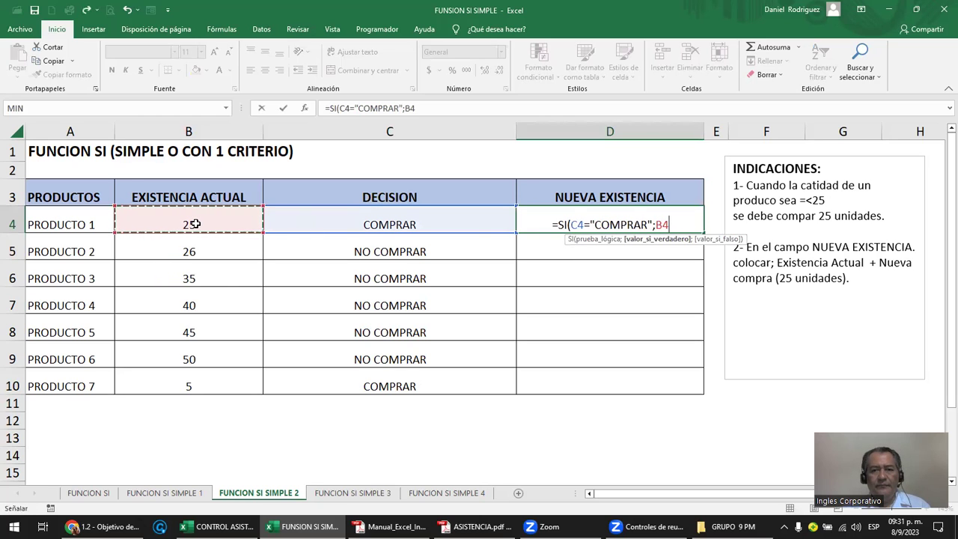
{"action": "type", "text": "+"}
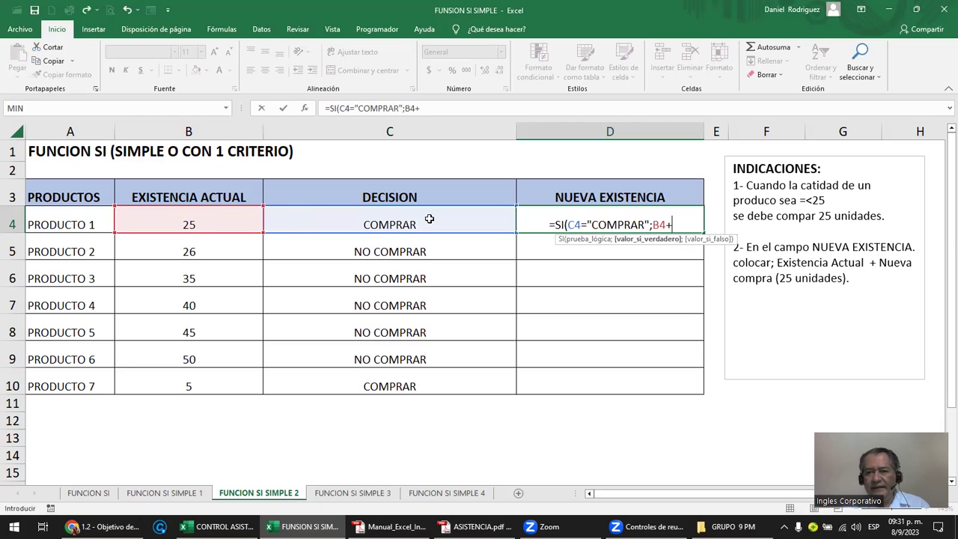
{"action": "type", "text": "25"}
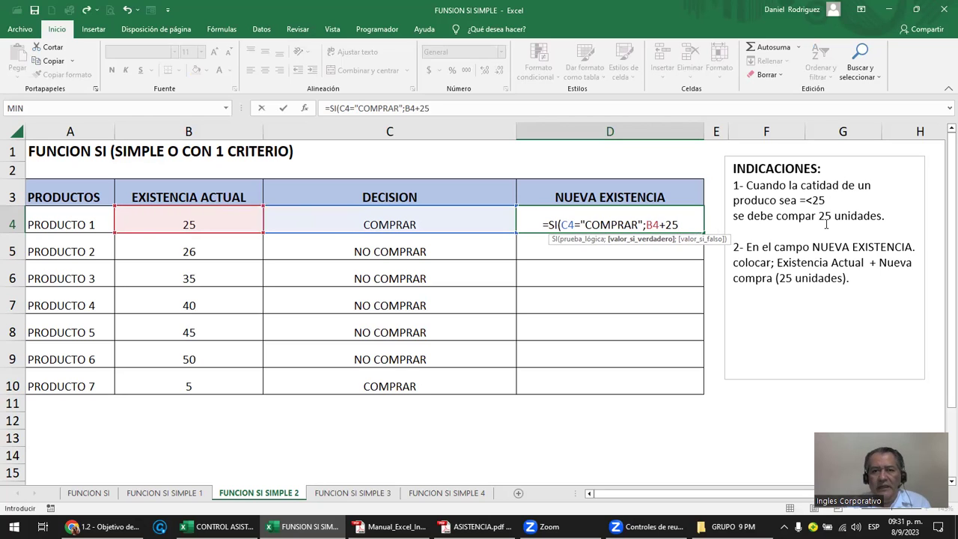
{"action": "type", "text": ";"}
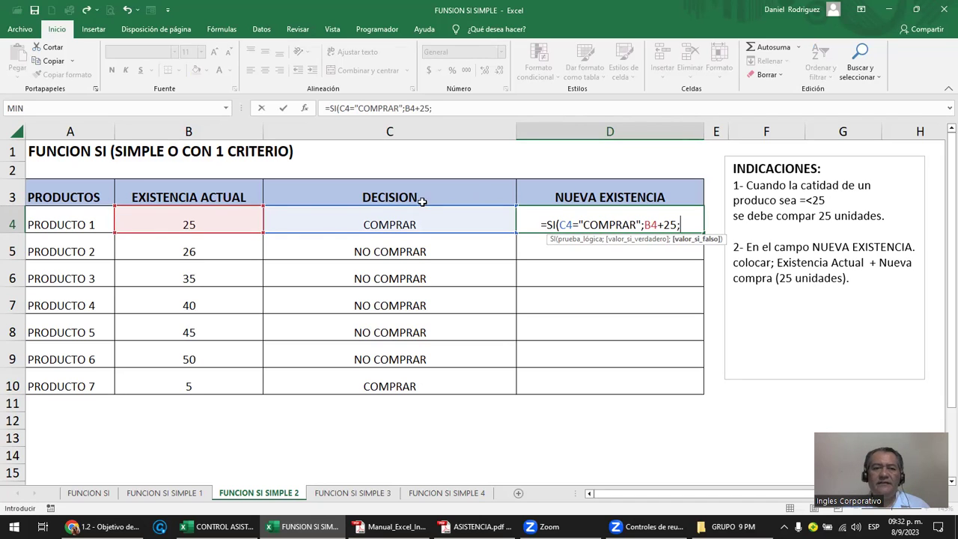
{"action": "left_click", "coordinate": [221, 224]}
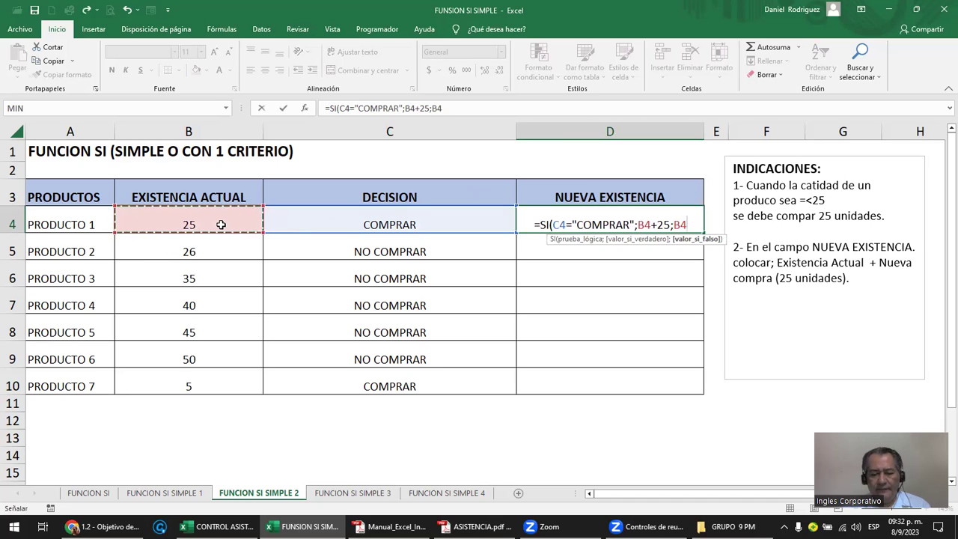
{"action": "type", "text": ")"}
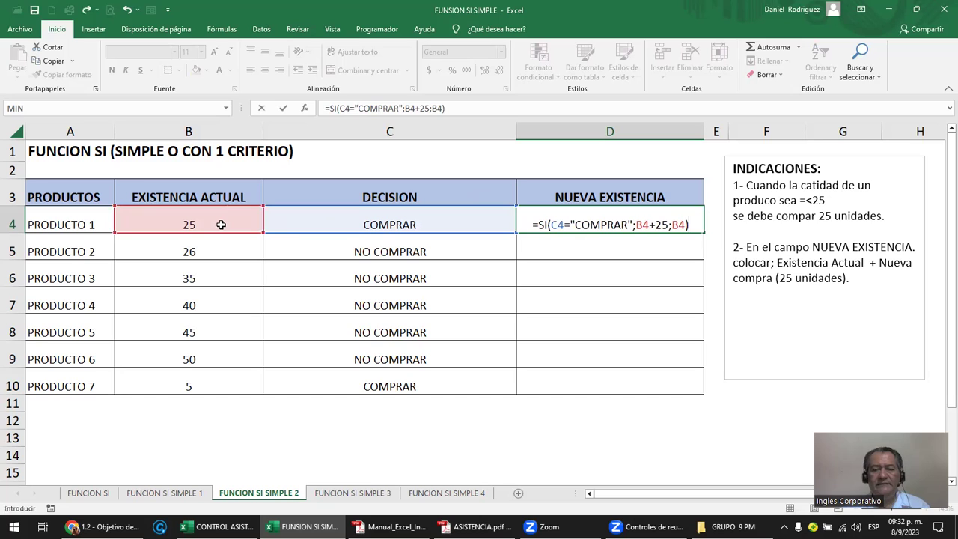
{"action": "key", "text": "Return"}
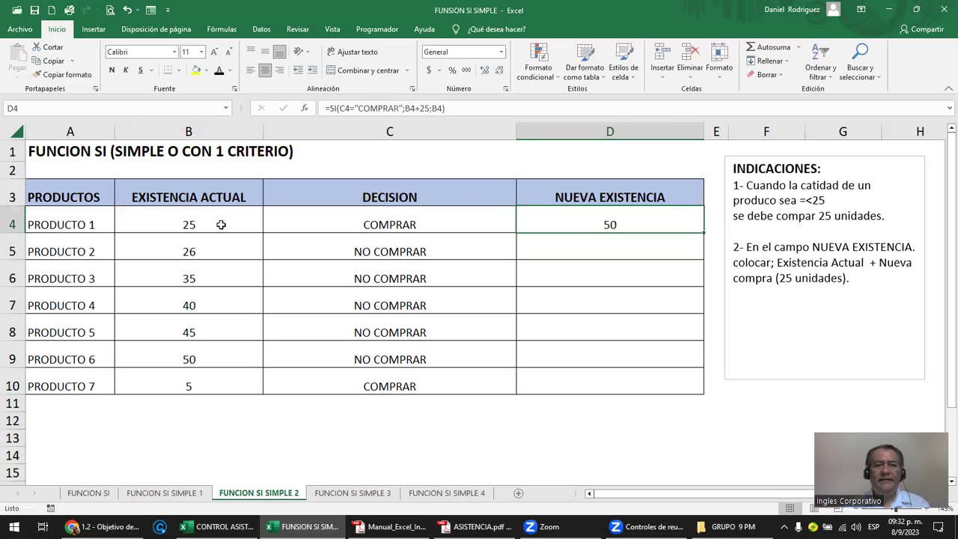
- Review the stock, DECISION and NUEVA EXISTENCIA cells B4:D5 for the first two products
{"action": "left_click", "coordinate": [197, 226]}
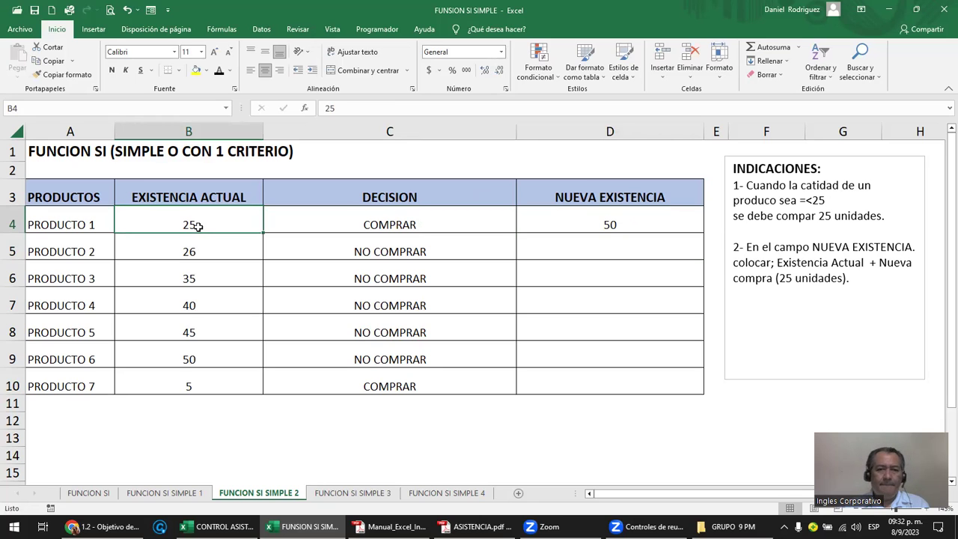
{"action": "left_click", "coordinate": [385, 222]}
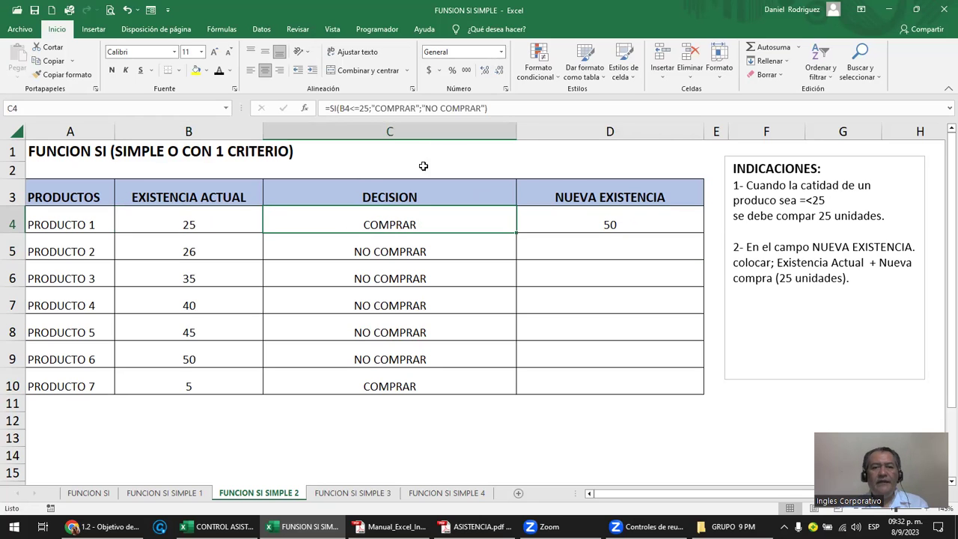
{"action": "left_click", "coordinate": [556, 223]}
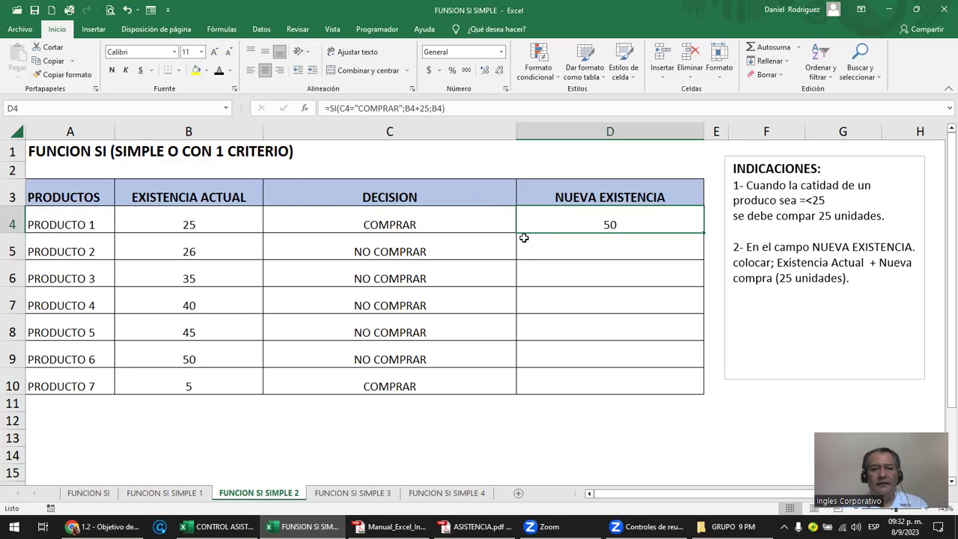
{"action": "left_click", "coordinate": [197, 250]}
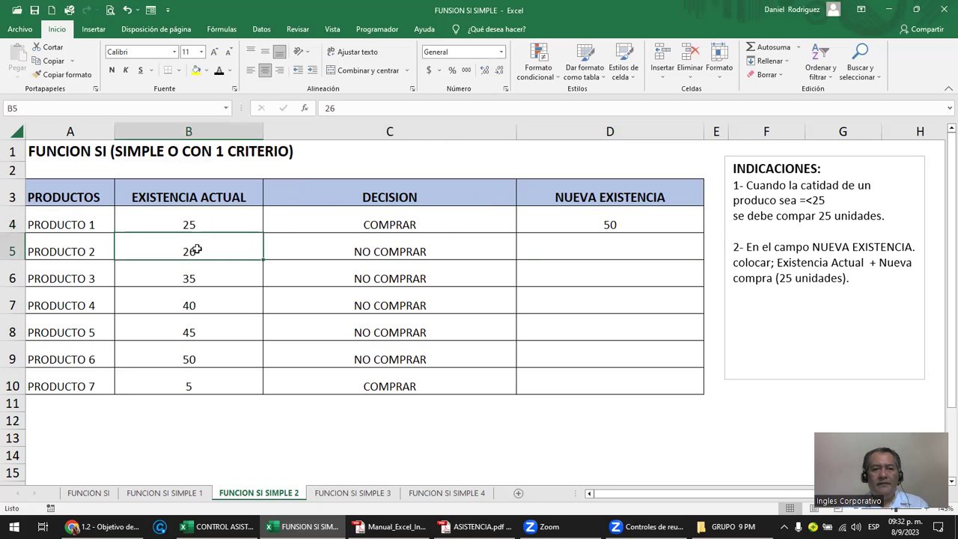
{"action": "left_click", "coordinate": [457, 250]}
{"action": "left_click", "coordinate": [565, 245]}
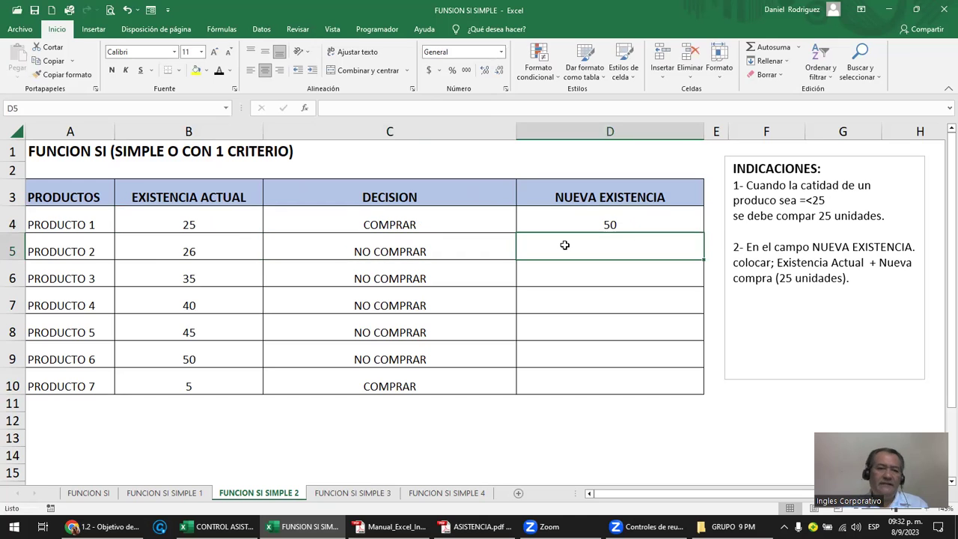
{"action": "left_click", "coordinate": [627, 219]}
- Show D4's formula references, then fill the formula down toward D10
{"action": "double_click", "coordinate": [625, 222]}
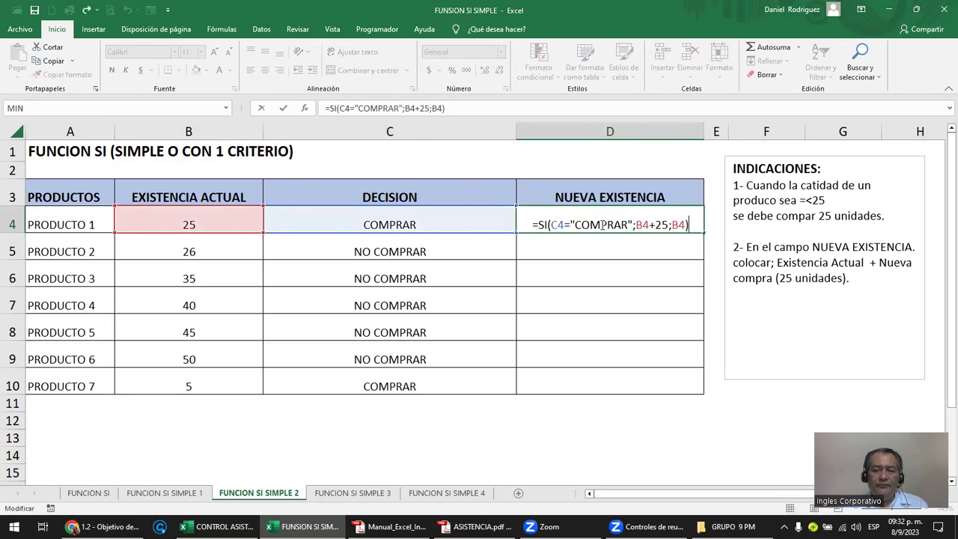
{"action": "key", "text": "Escape"}
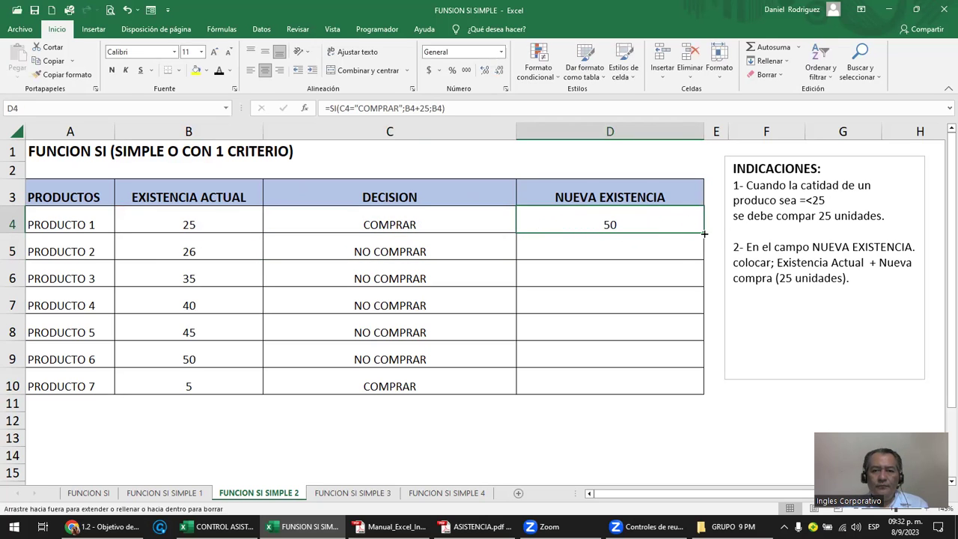
{"action": "double_click", "coordinate": [704, 233]}
- Inspect the DECISION and NUEVA EXISTENCIA formulas for PRODUCTO 1 and 2, including D5's references
{"action": "left_click", "coordinate": [633, 250]}
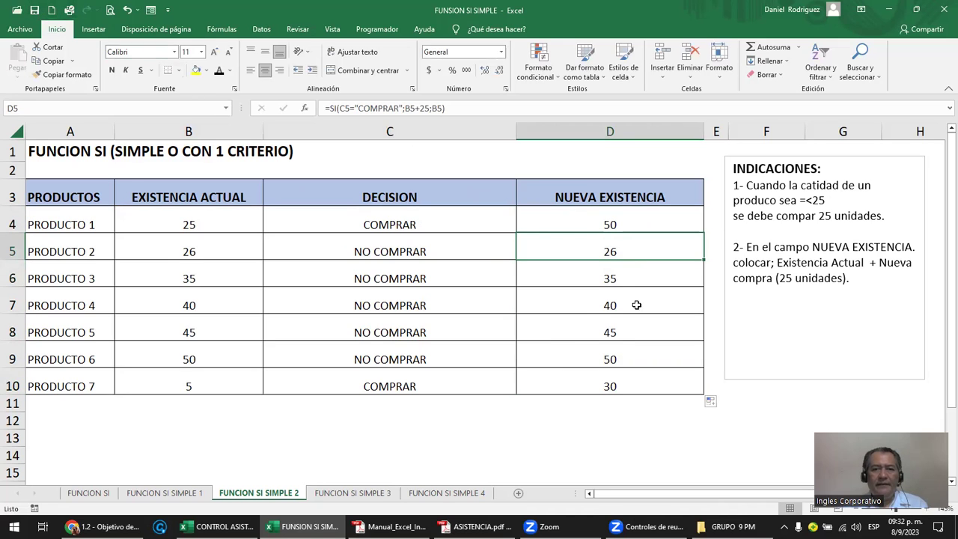
{"action": "left_click", "coordinate": [366, 253]}
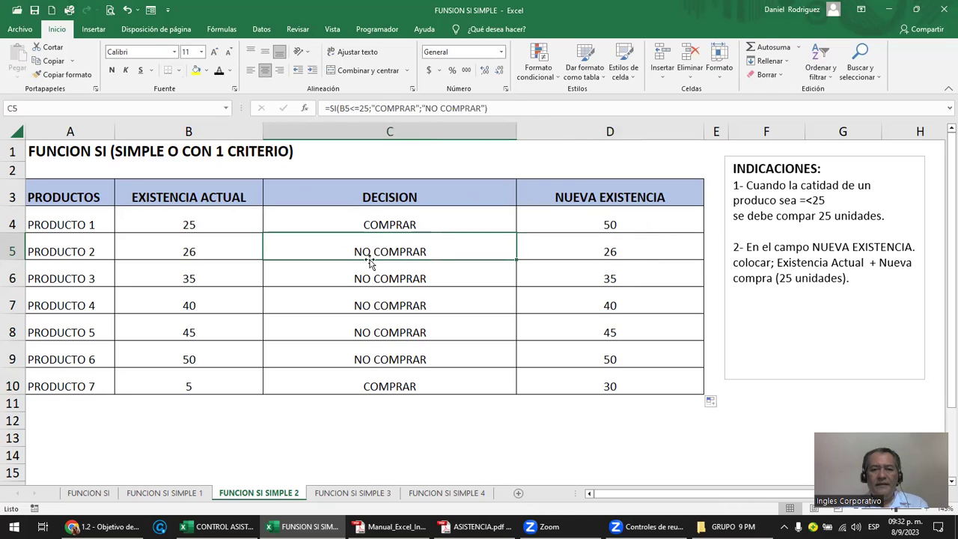
{"action": "left_click", "coordinate": [632, 252]}
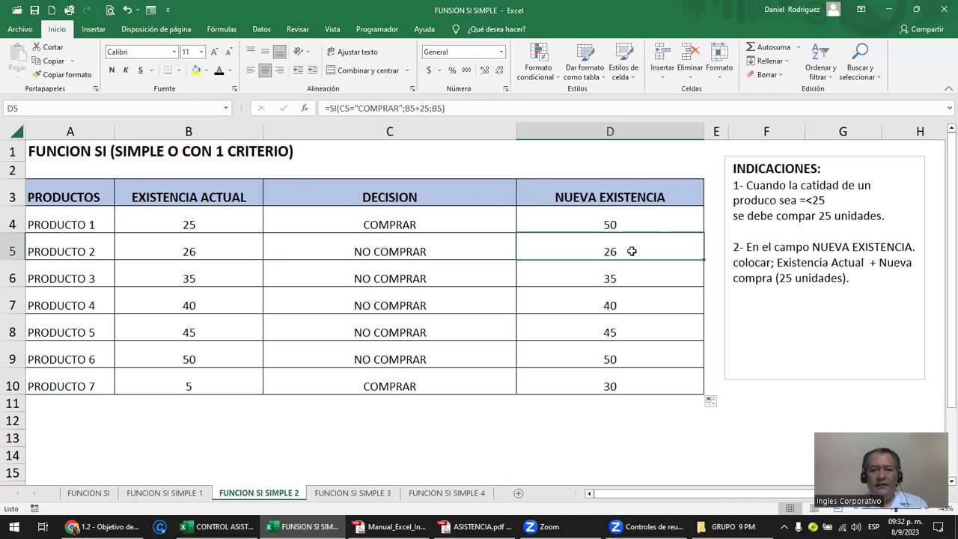
{"action": "double_click", "coordinate": [632, 251]}
{"action": "key", "text": "Escape"}
{"action": "left_click", "coordinate": [404, 253]}
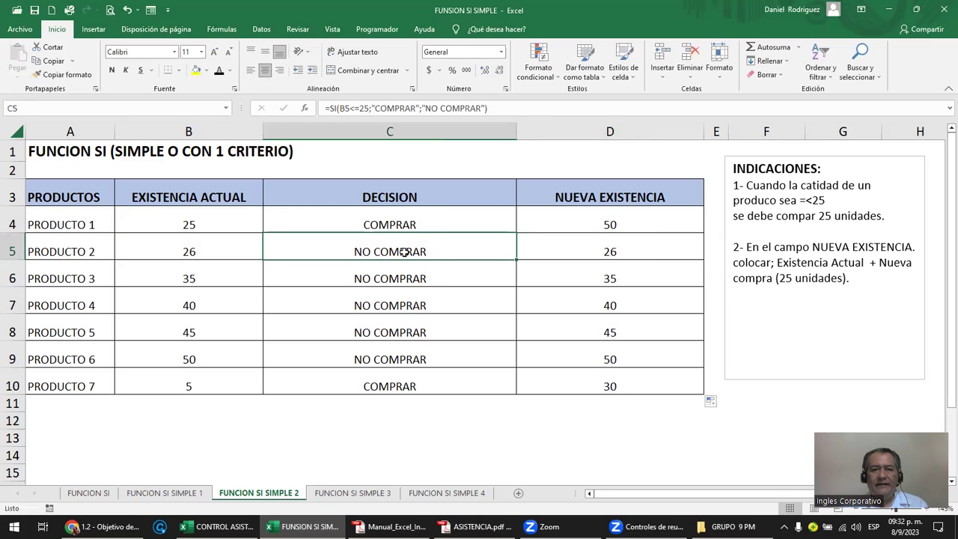
{"action": "left_click", "coordinate": [443, 217]}
{"action": "left_click", "coordinate": [599, 229]}
{"action": "left_click", "coordinate": [193, 217]}
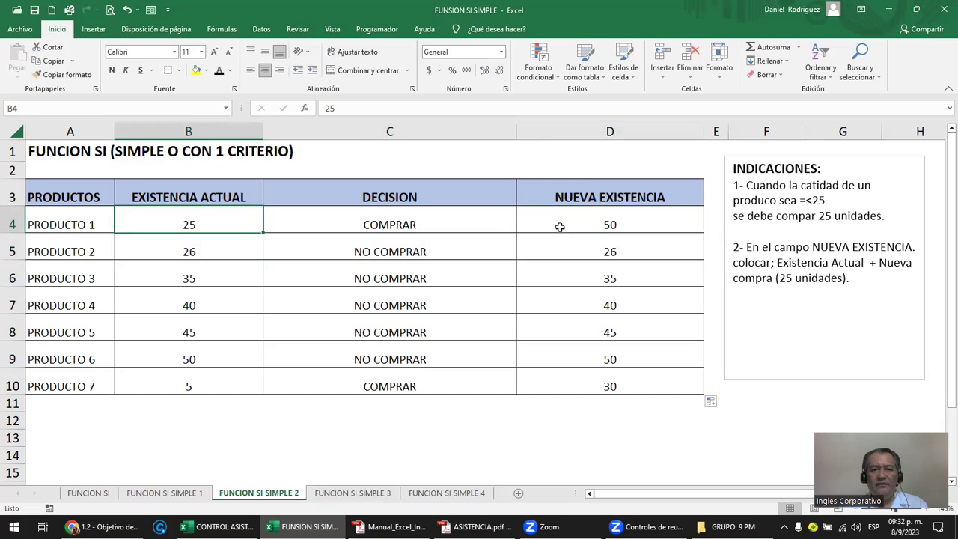
{"action": "left_click", "coordinate": [622, 228]}
- Check the results for products 2, 3, 5 and 7, ending with D4's formula references shown
{"action": "left_click", "coordinate": [418, 251]}
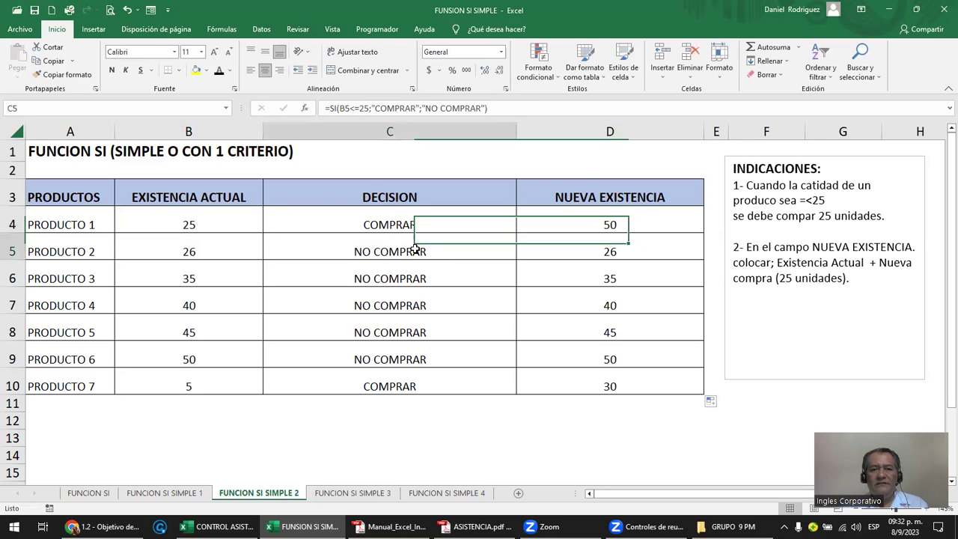
{"action": "left_click", "coordinate": [630, 253]}
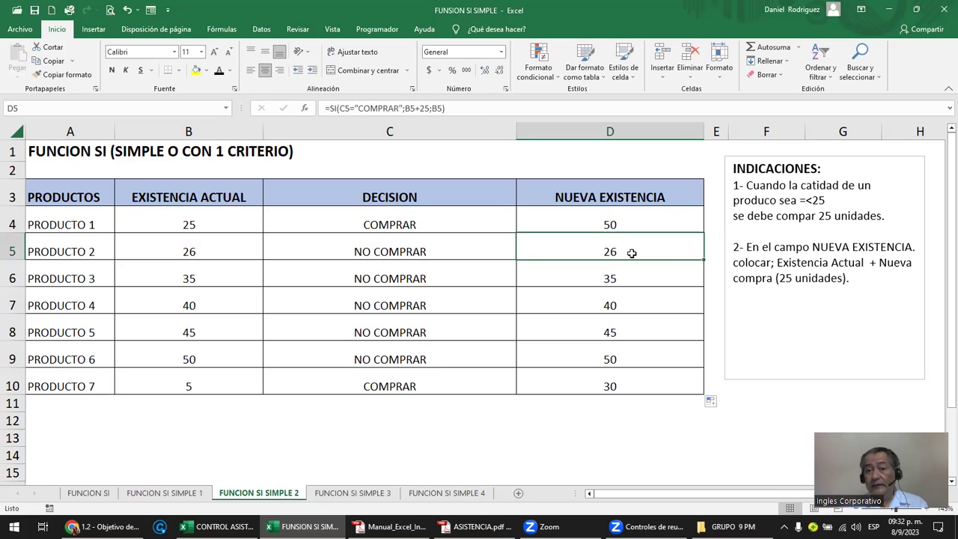
{"action": "left_click", "coordinate": [444, 283]}
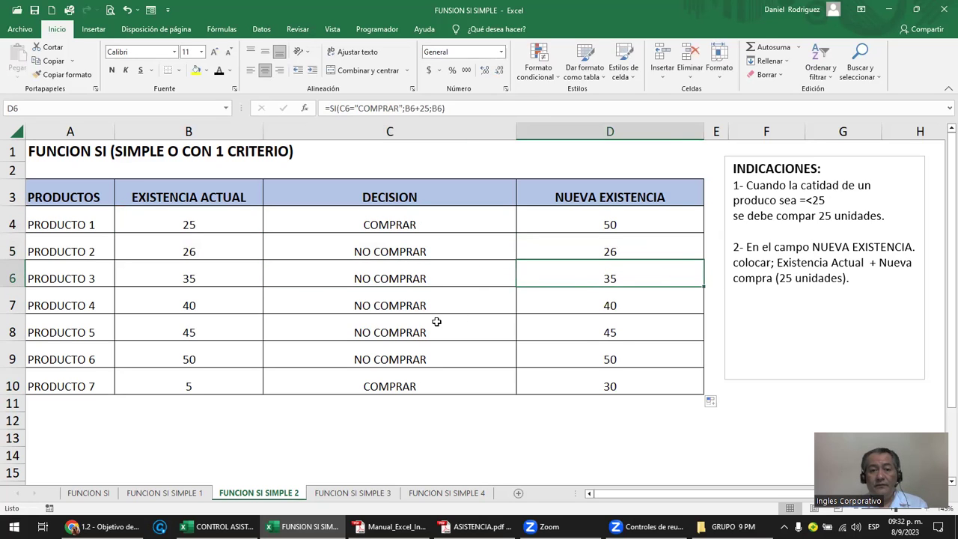
{"action": "left_click", "coordinate": [443, 327]}
{"action": "left_click", "coordinate": [612, 337]}
{"action": "left_click", "coordinate": [209, 390]}
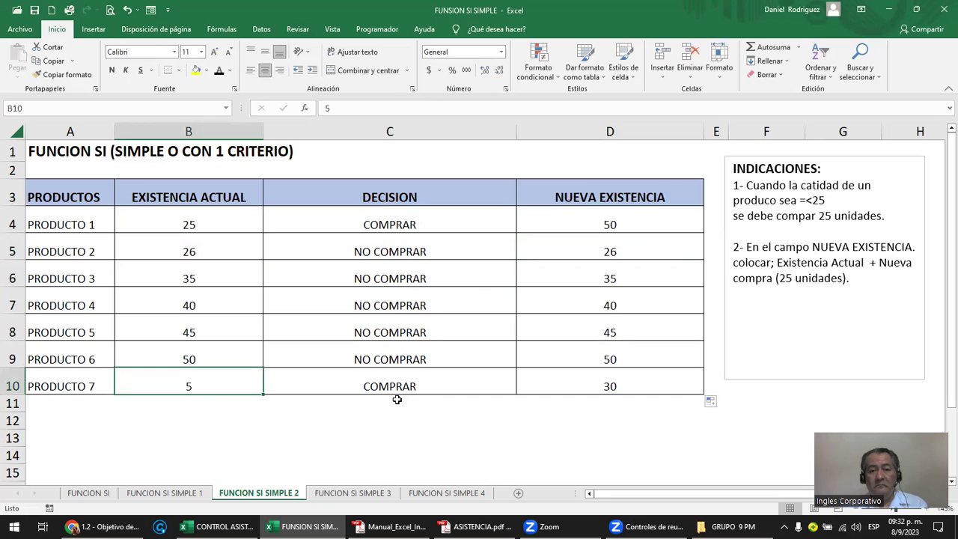
{"action": "left_click", "coordinate": [407, 388]}
{"action": "left_click", "coordinate": [617, 389]}
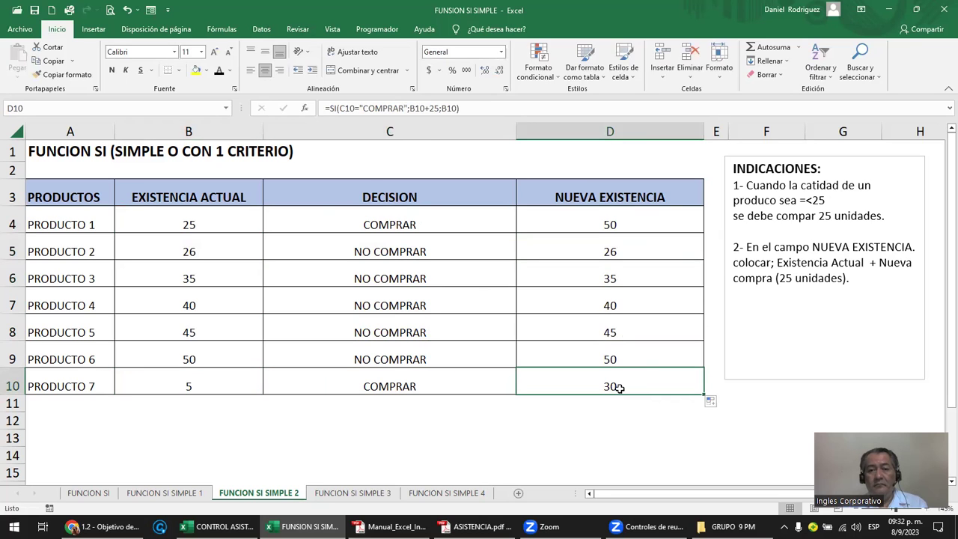
{"action": "double_click", "coordinate": [612, 226]}
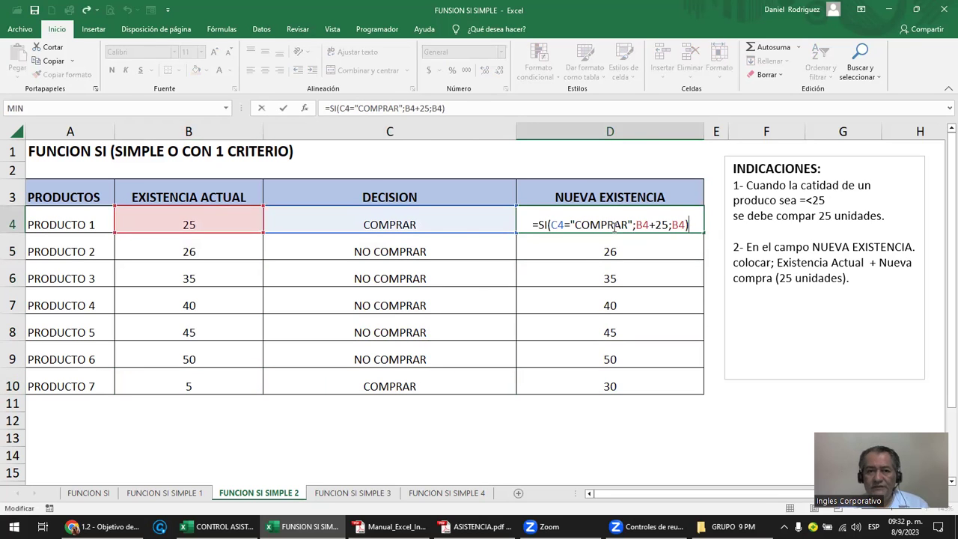
{"action": "key", "text": "Escape"}
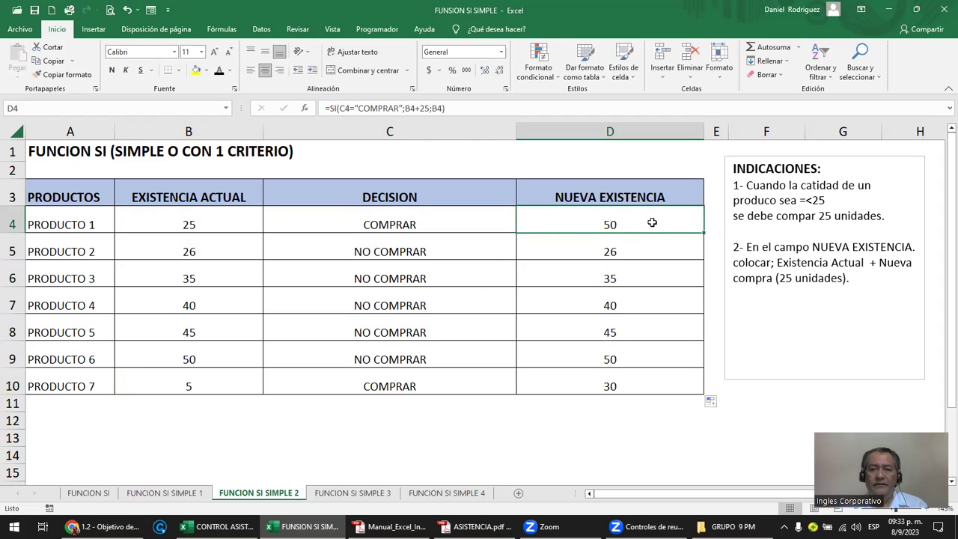
{"action": "double_click", "coordinate": [653, 225]}
{"action": "key", "text": "Escape"}
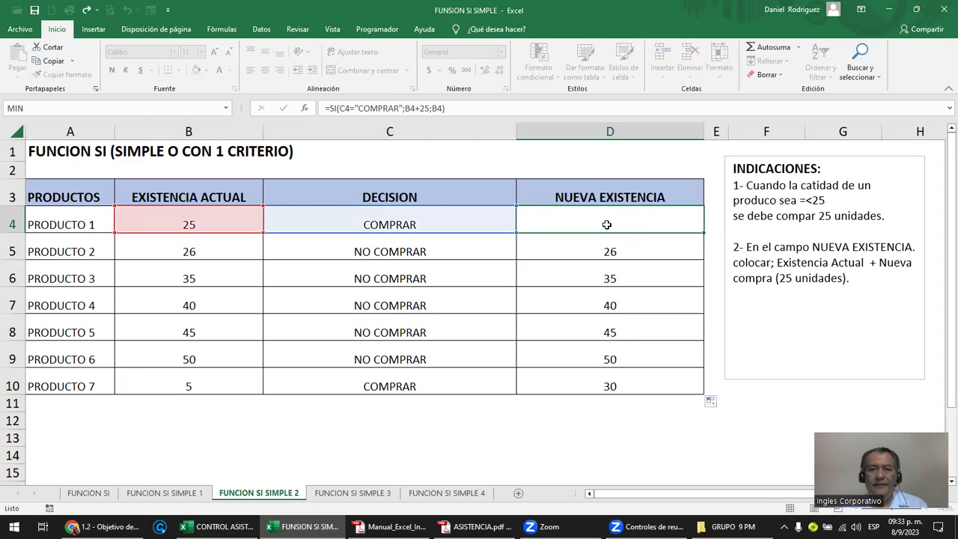
{"action": "left_click", "coordinate": [406, 218]}
{"action": "double_click", "coordinate": [407, 218]}
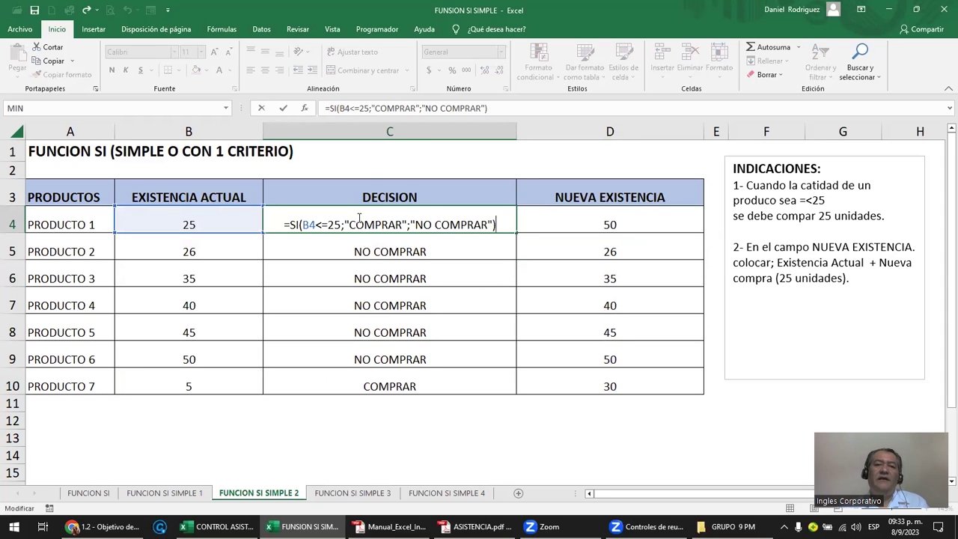
{"action": "key", "text": "Escape"}
{"action": "left_click", "coordinate": [189, 221]}
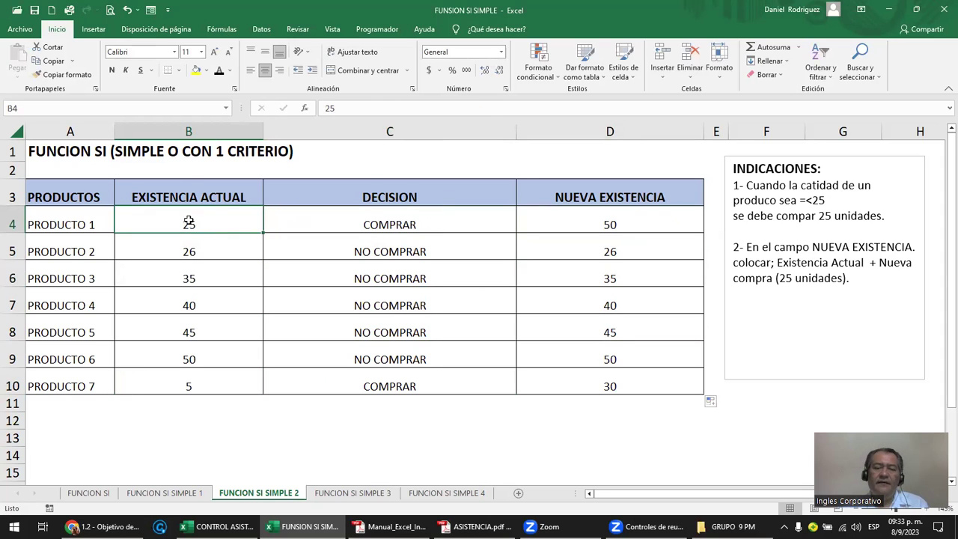
{"action": "left_click", "coordinate": [441, 212]}
{"action": "left_click", "coordinate": [591, 223]}
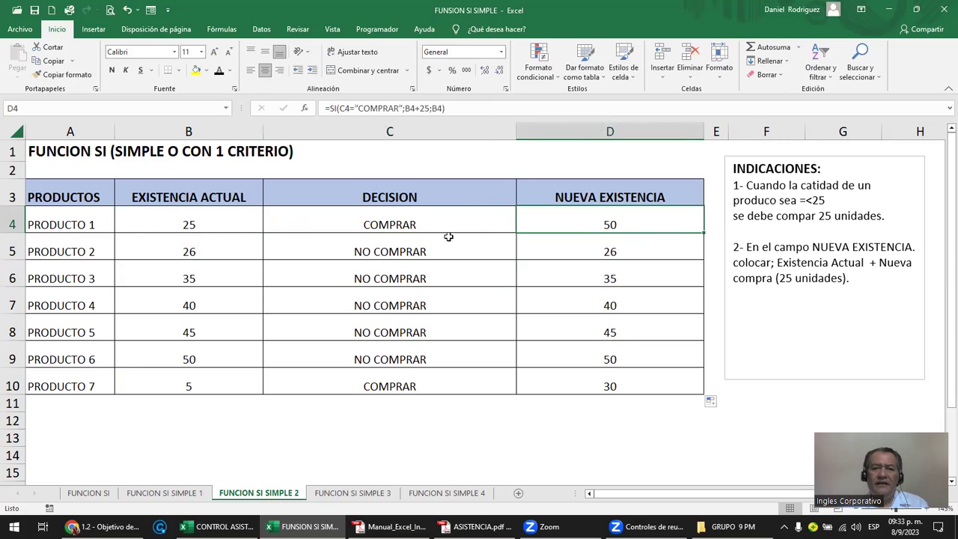
{"action": "left_click", "coordinate": [408, 248]}
{"action": "left_click", "coordinate": [429, 223]}
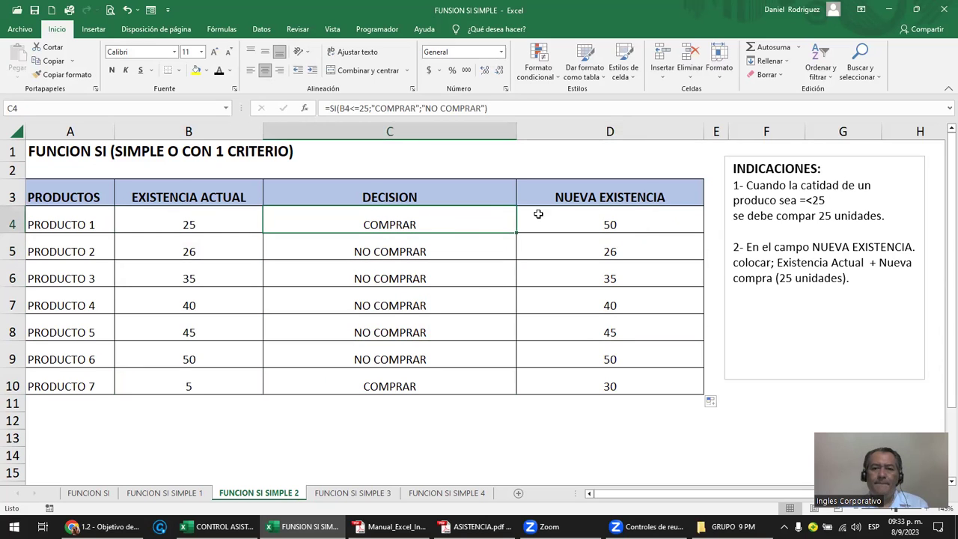
{"action": "left_click", "coordinate": [584, 220]}
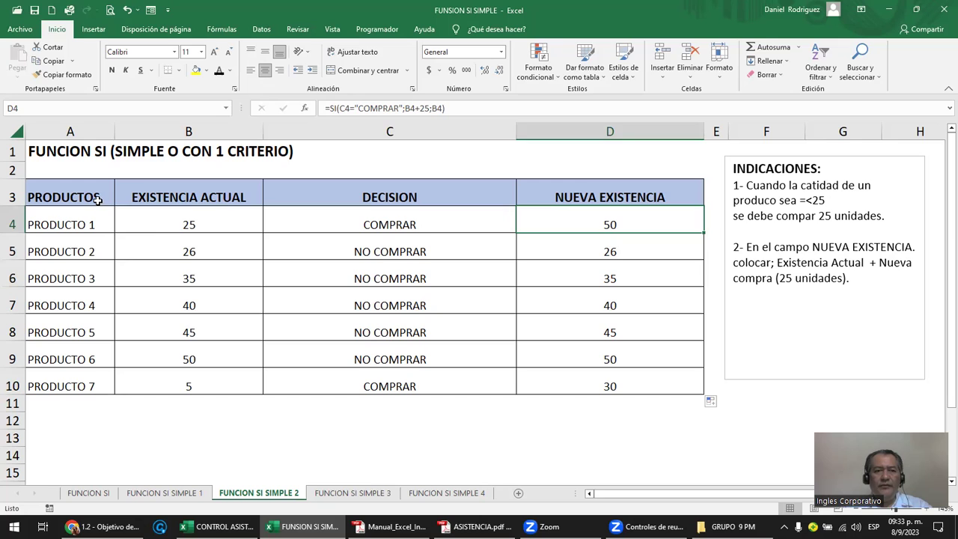
{"action": "left_click", "coordinate": [417, 130]}
{"action": "left_click", "coordinate": [533, 125]}
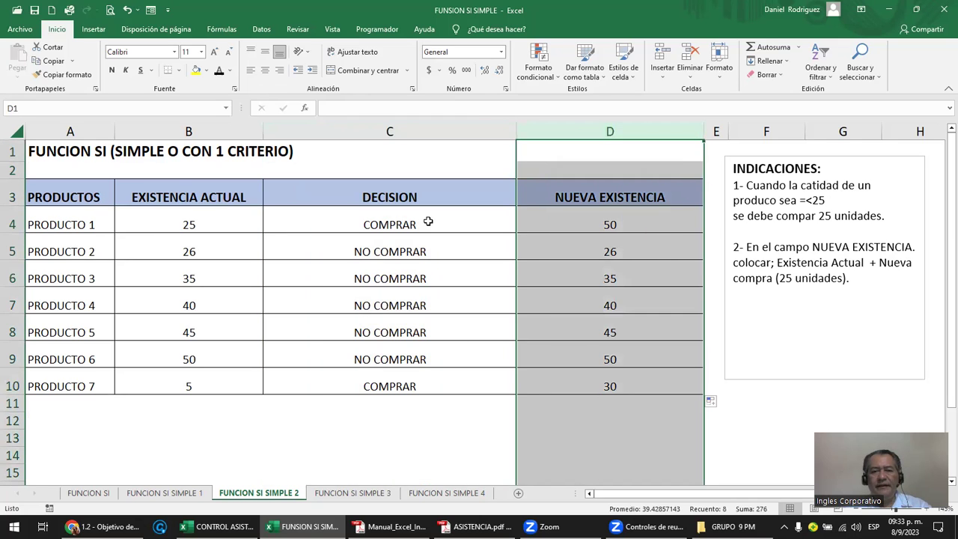
{"action": "left_click", "coordinate": [515, 223]}
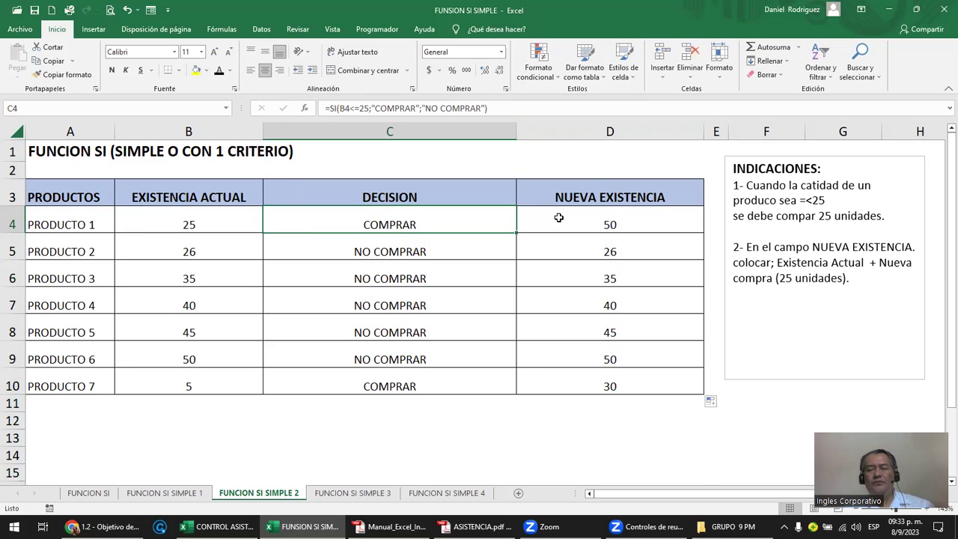
{"action": "left_click", "coordinate": [597, 221]}
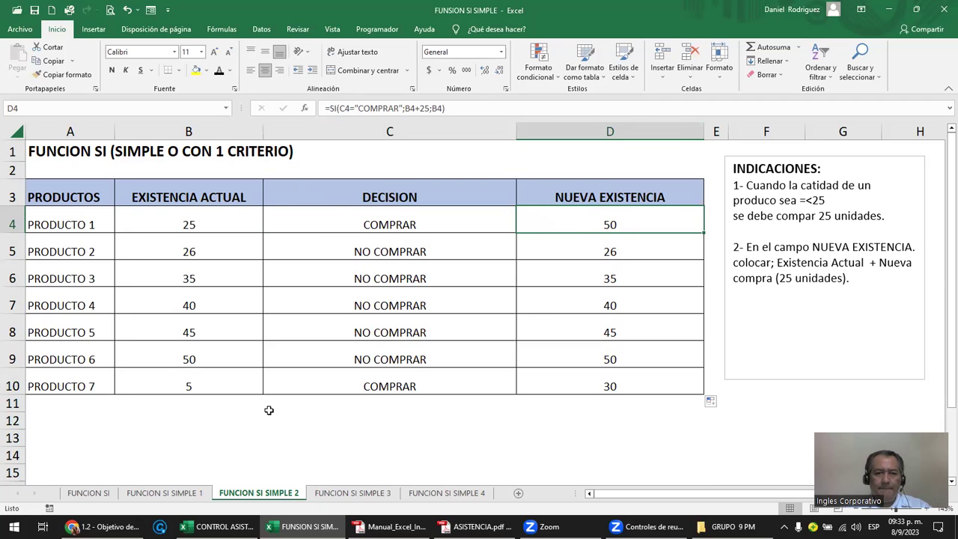
{"action": "double_click", "coordinate": [426, 224]}
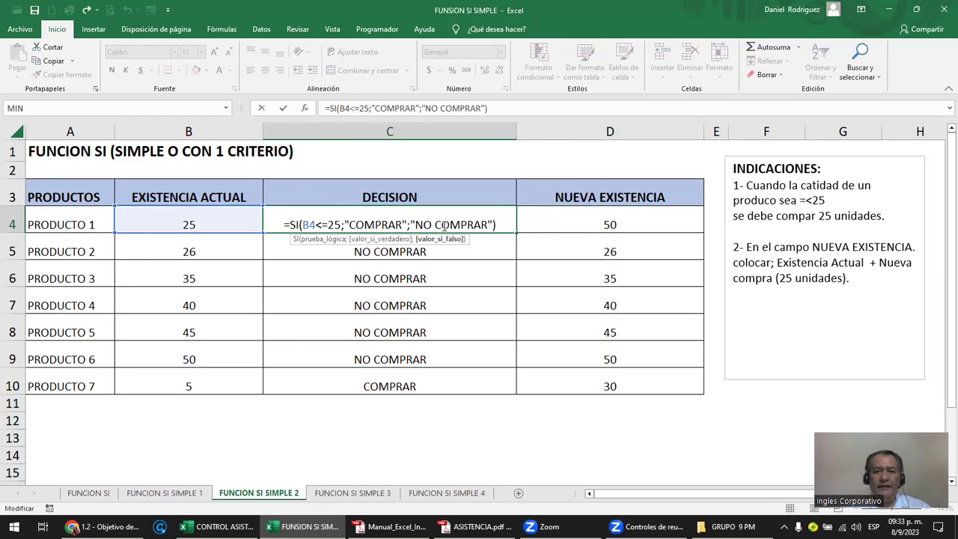
{"action": "double_click", "coordinate": [591, 223]}
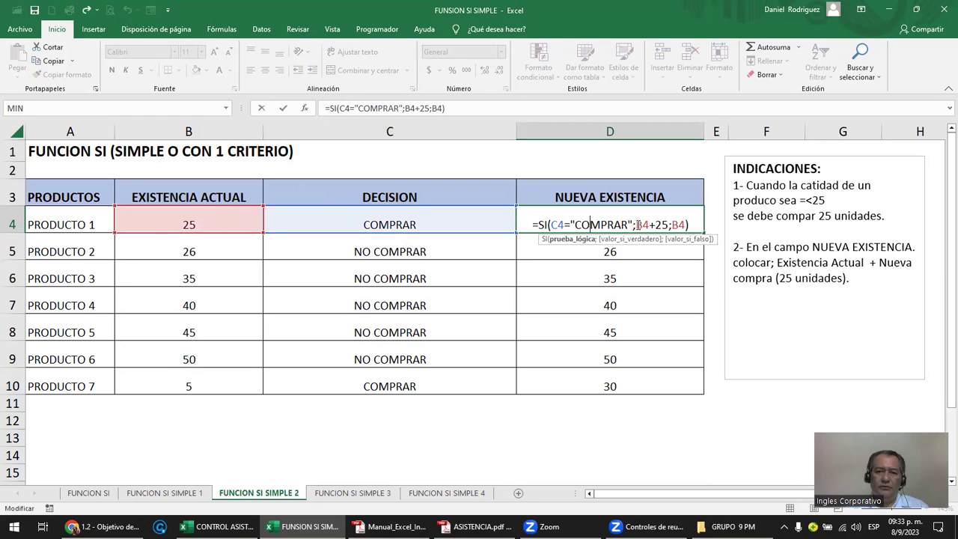
{"action": "left_click_drag", "start_coordinate": [637, 225], "coordinate": [682, 224]}
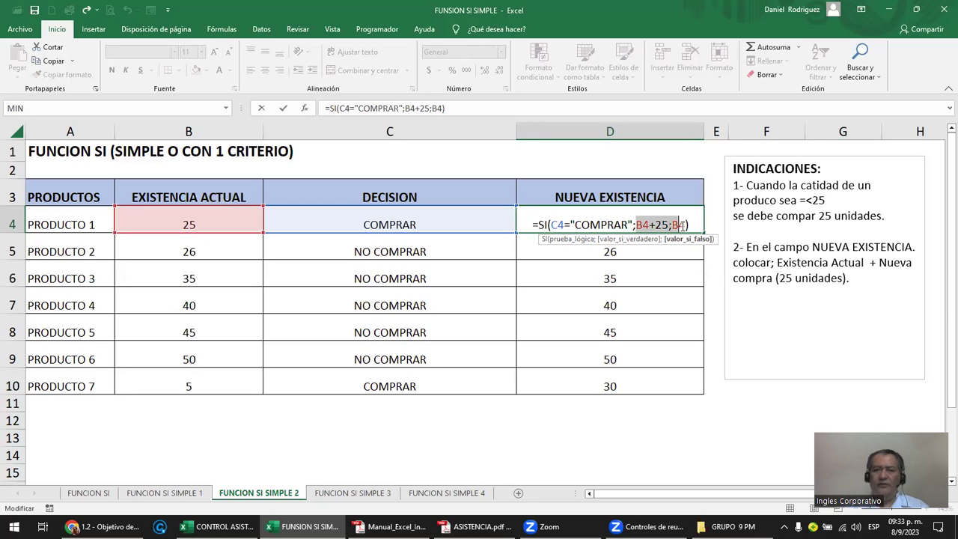
{"action": "key", "text": "ctrl+Return"}
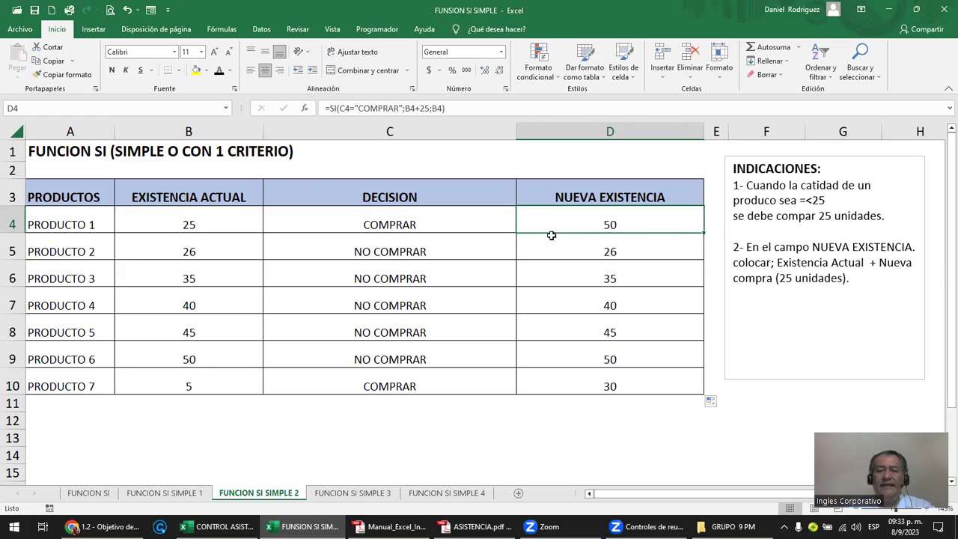
{"action": "mouse_move", "coordinate": [585, 224]}
{"action": "left_mouse_down"}
{"action": "mouse_move", "coordinate": [607, 333]}
{"action": "mouse_move", "coordinate": [606, 386]}
{"action": "left_mouse_up"}
{"action": "left_click", "coordinate": [607, 332]}
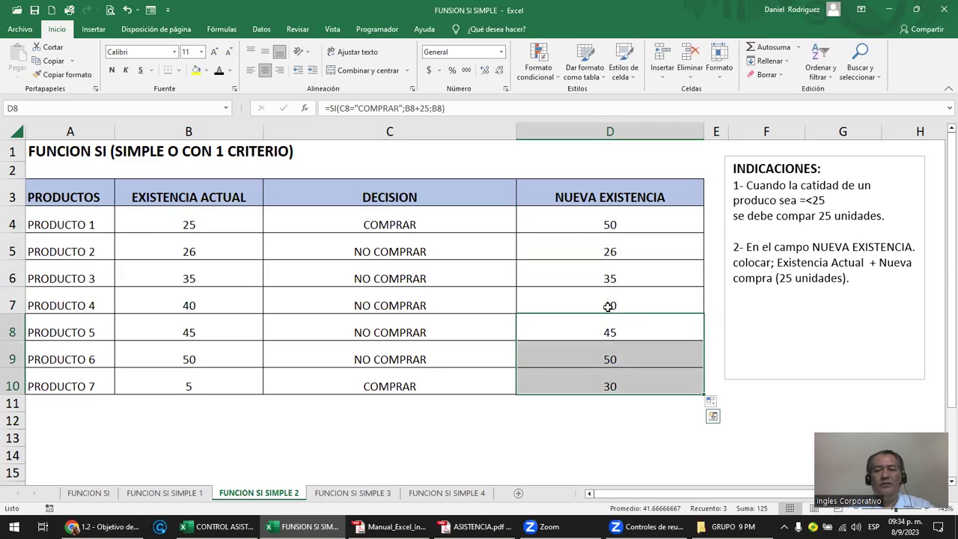
{"action": "double_click", "coordinate": [606, 224]}
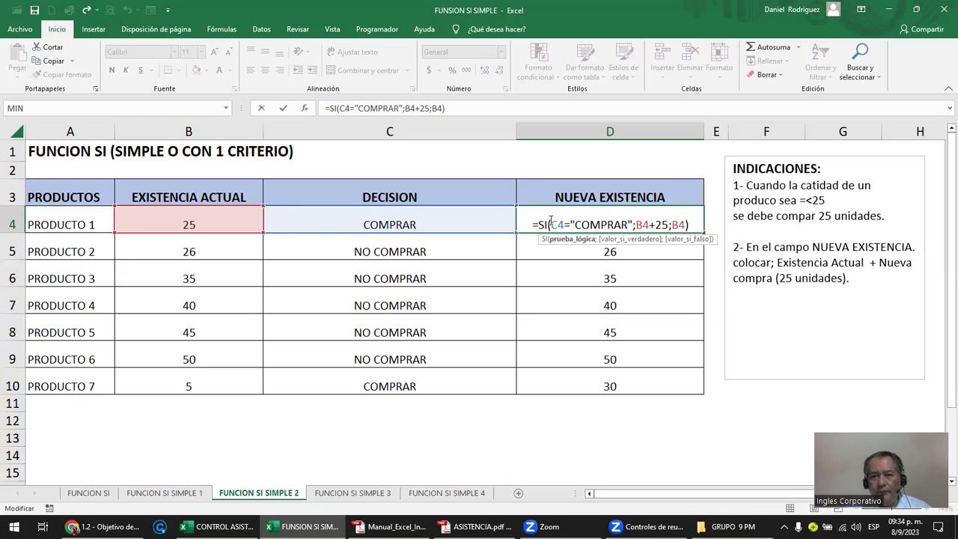
{"action": "key", "text": "Escape"}
{"action": "left_click_drag", "start_coordinate": [610, 225], "coordinate": [609, 388]}
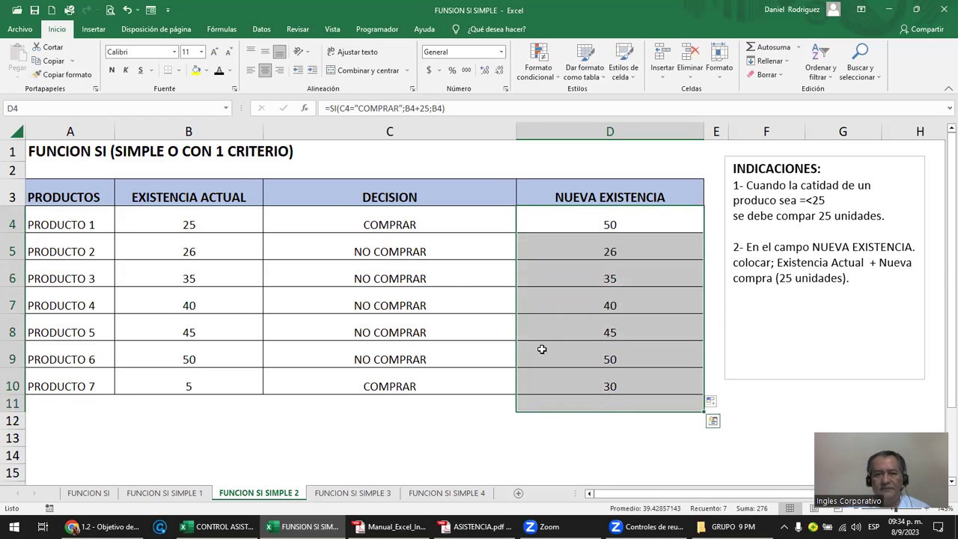
{"action": "left_click", "coordinate": [600, 219]}
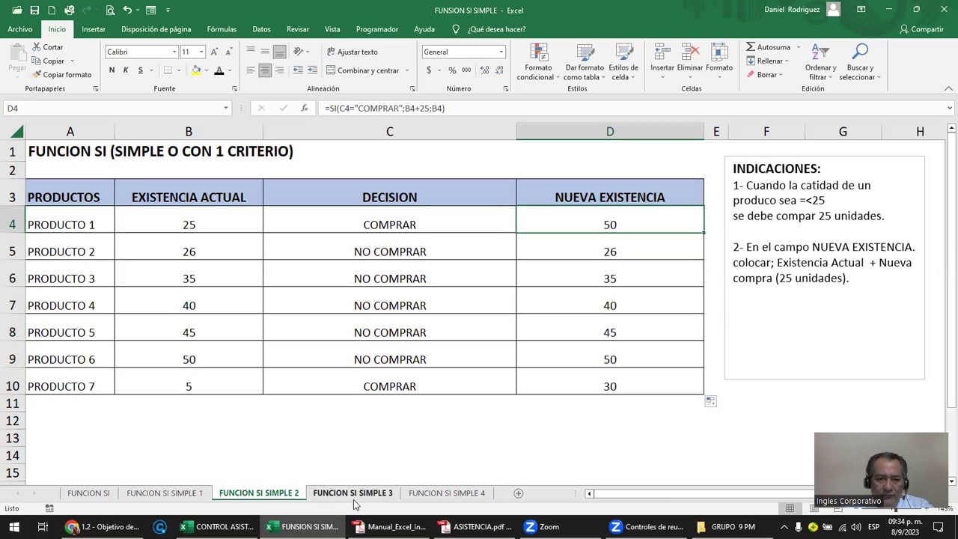
{"action": "left_click", "coordinate": [379, 494]}
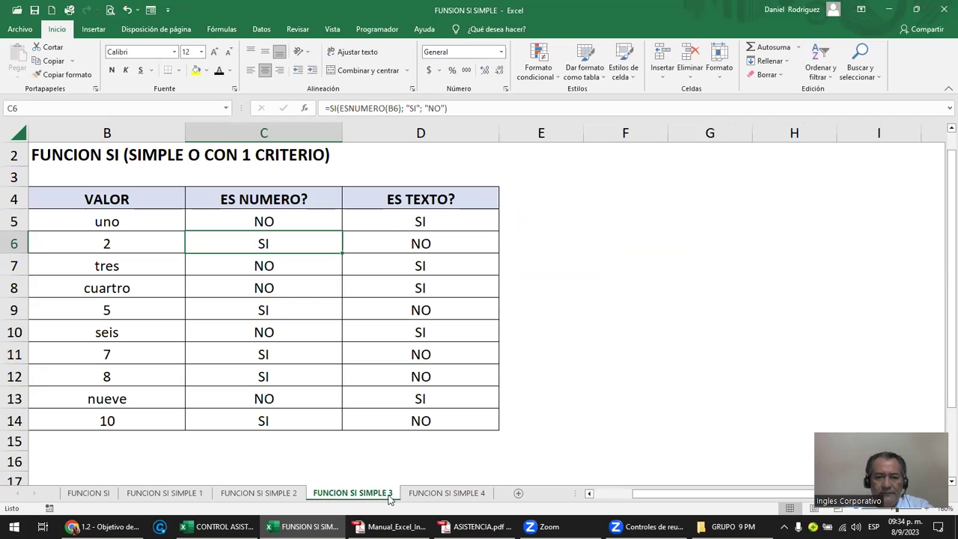
{"action": "left_click", "coordinate": [117, 223]}
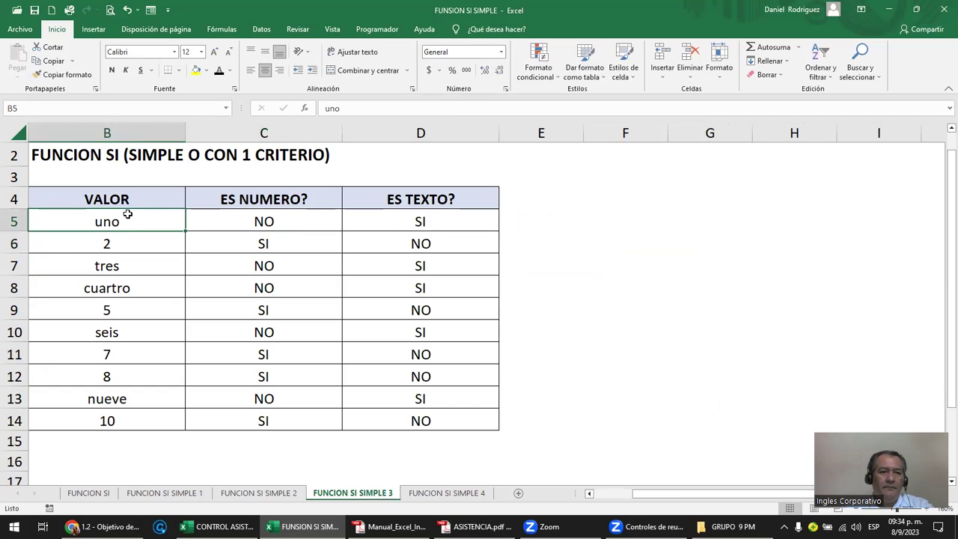
{"action": "left_click", "coordinate": [123, 199]}
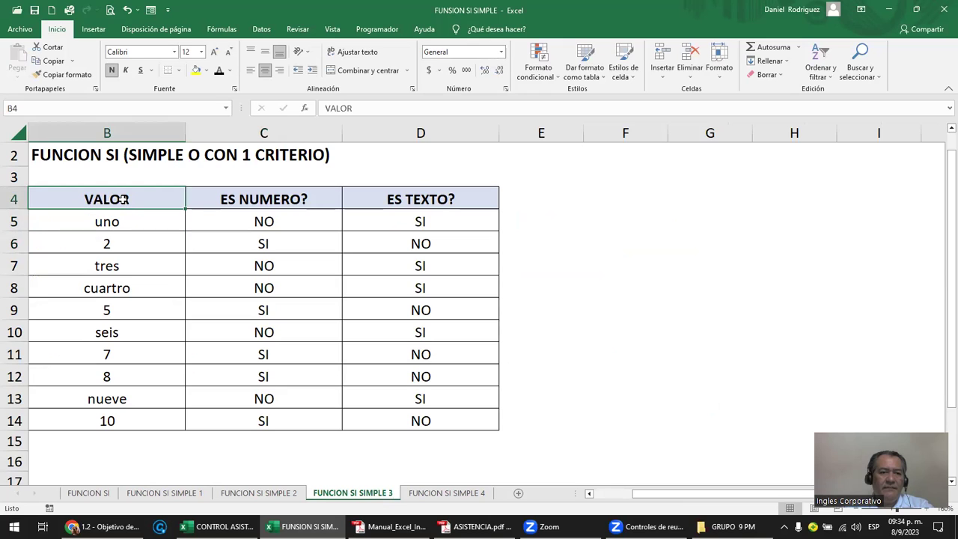
{"action": "left_click", "coordinate": [120, 222]}
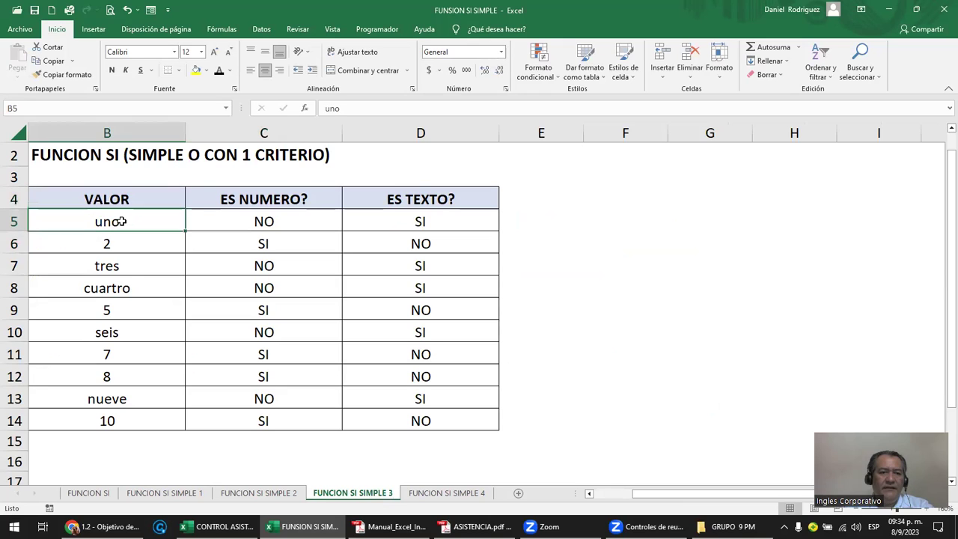
{"action": "left_click", "coordinate": [120, 246]}
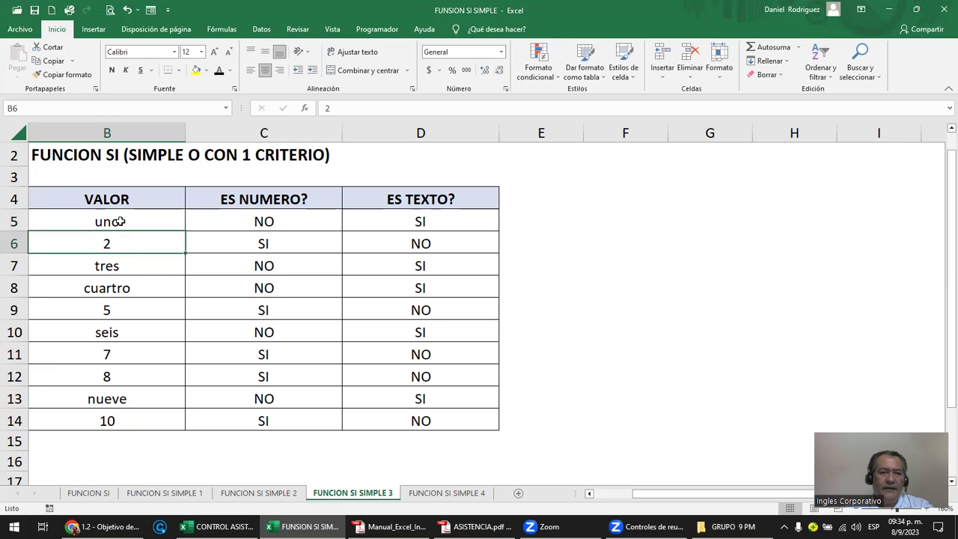
{"action": "left_click", "coordinate": [120, 222]}
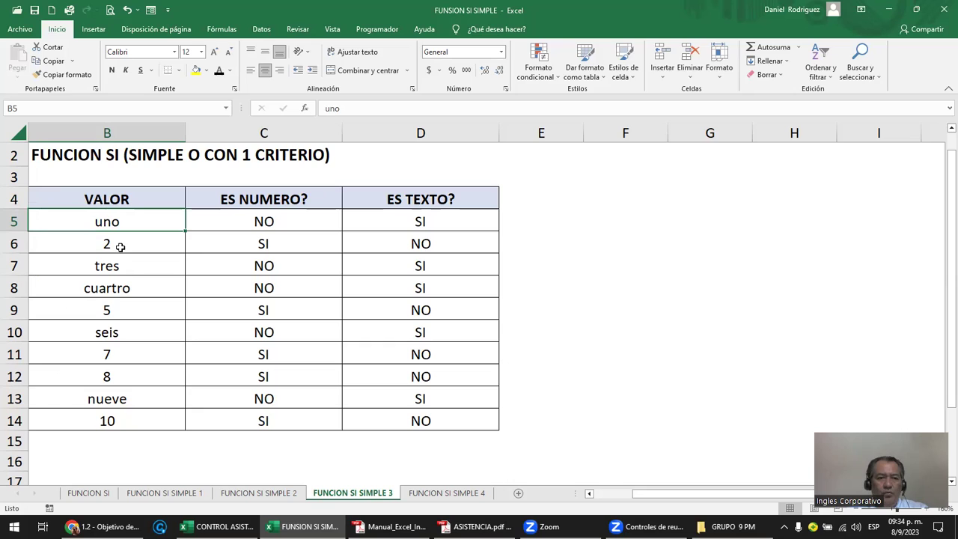
{"action": "left_click", "coordinate": [114, 245]}
{"action": "left_click", "coordinate": [126, 268]}
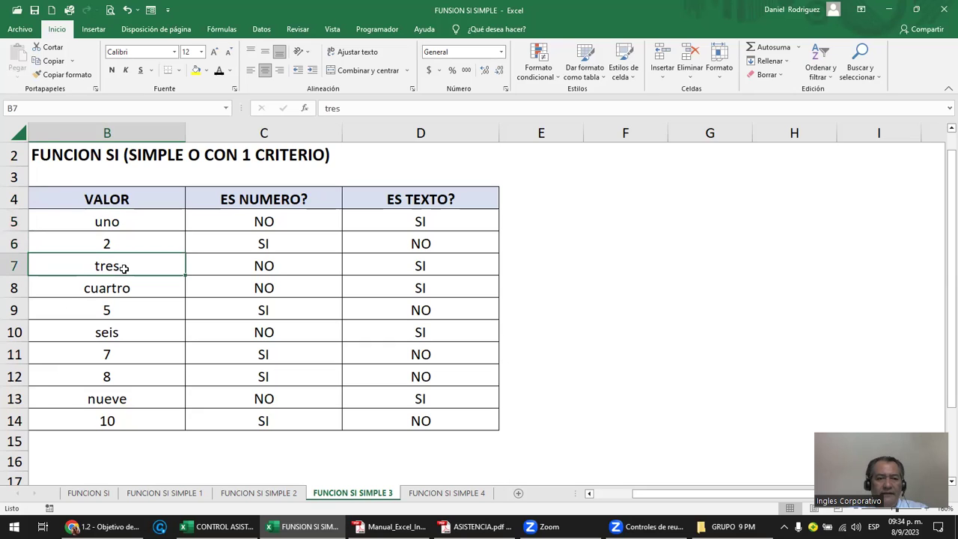
{"action": "left_click", "coordinate": [121, 290]}
{"action": "left_click", "coordinate": [118, 310]}
{"action": "left_click_drag", "start_coordinate": [128, 221], "coordinate": [125, 421]}
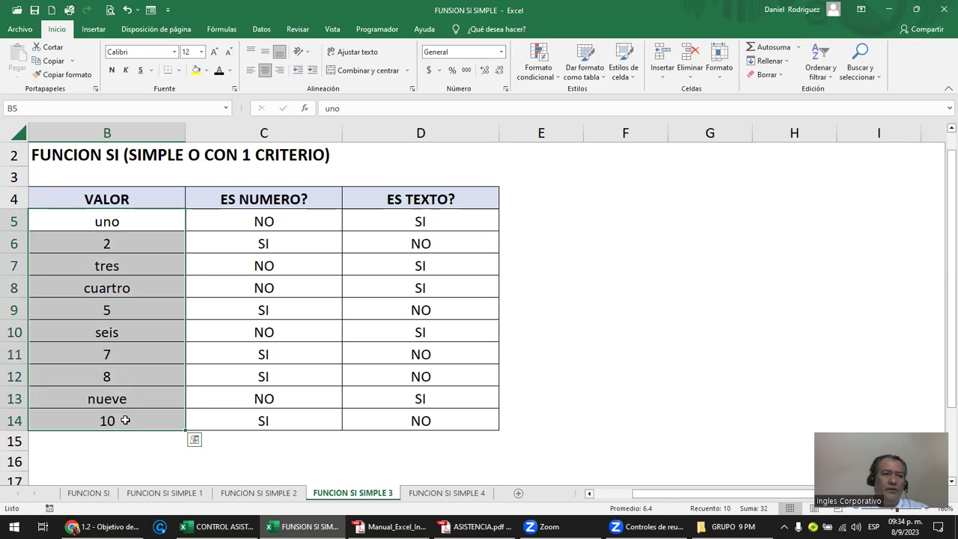
{"action": "left_click", "coordinate": [122, 239]}
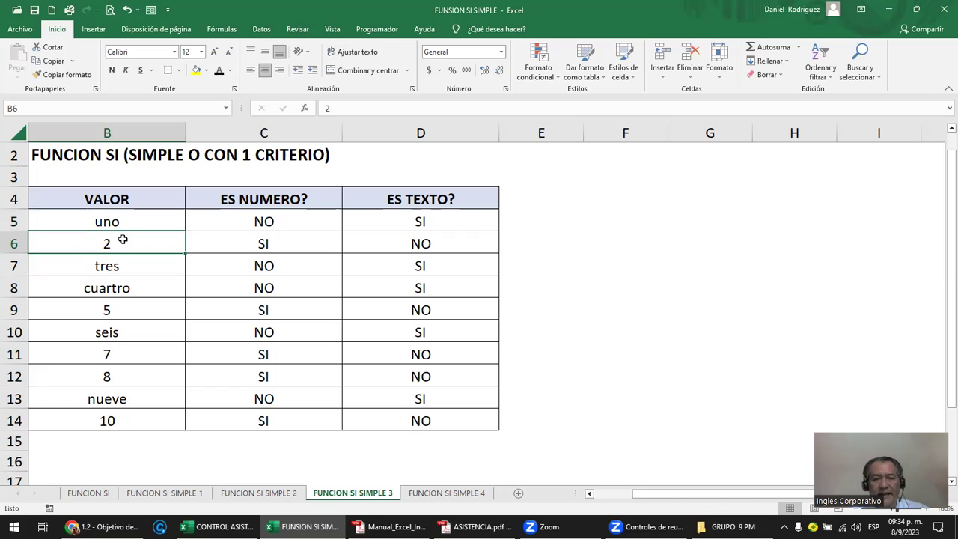
{"action": "left_click", "coordinate": [253, 198]}
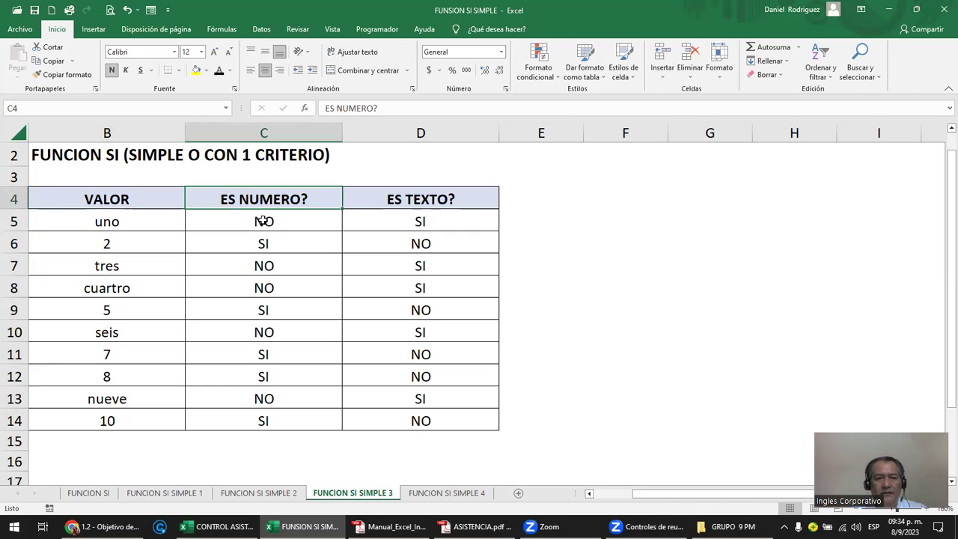
- View C5's formula without changes and widen columns B and C
{"action": "left_click", "coordinate": [263, 221]}
{"action": "double_click", "coordinate": [264, 221]}
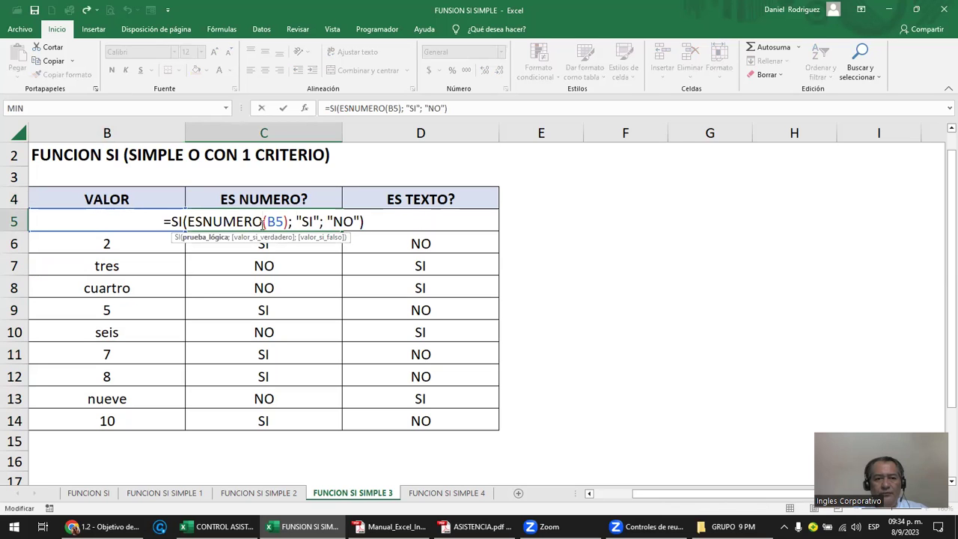
{"action": "key", "text": "Escape"}
{"action": "left_click_drag", "start_coordinate": [185, 133], "coordinate": [231, 132]}
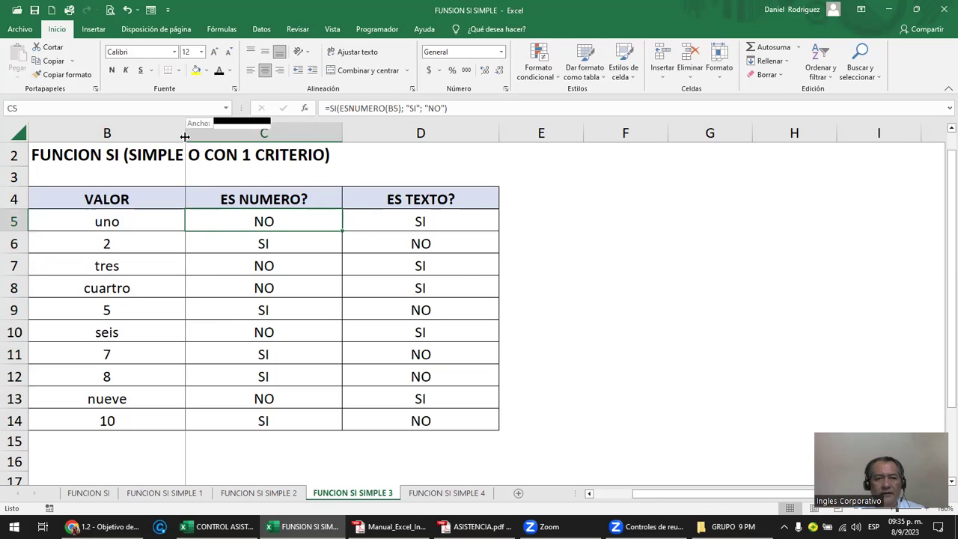
{"action": "left_click_drag", "start_coordinate": [388, 134], "coordinate": [443, 134]}
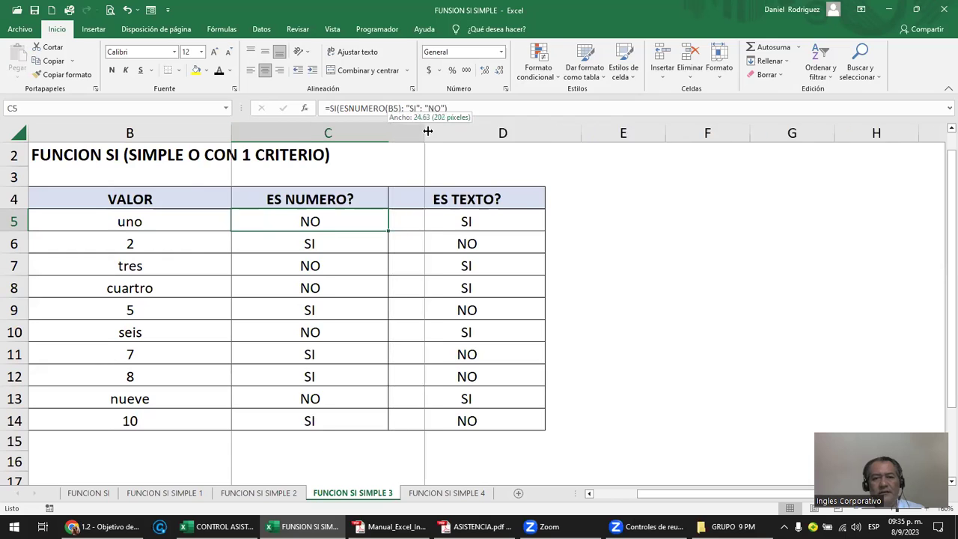
- Highlight the ESNUMERO(B5) logical test inside C5's formula, then cancel the edit
{"action": "double_click", "coordinate": [378, 225]}
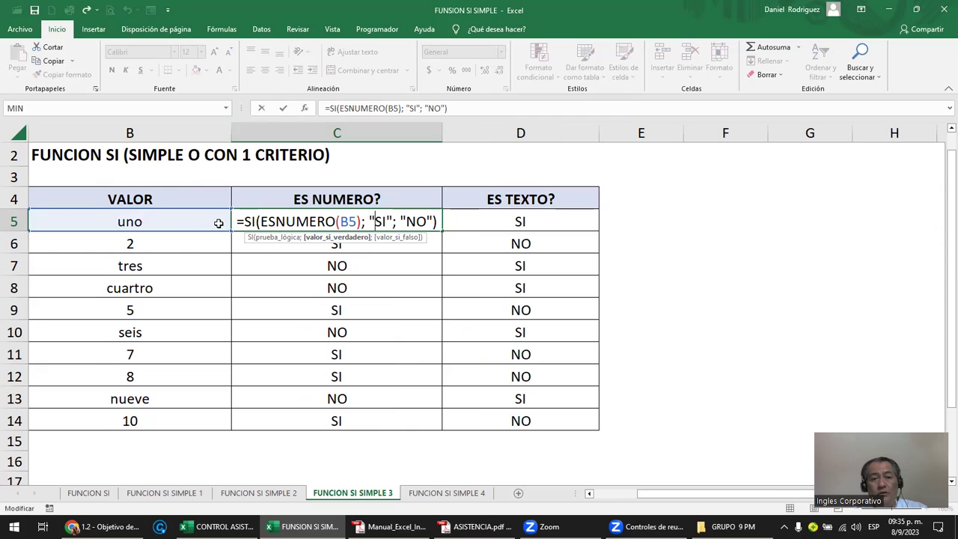
{"action": "left_click", "coordinate": [362, 223]}
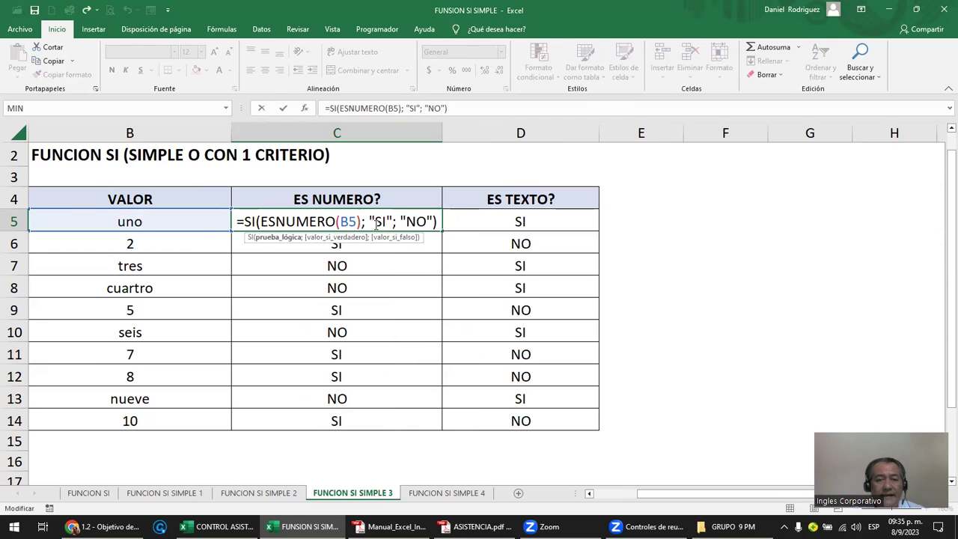
{"action": "left_click", "coordinate": [258, 221]}
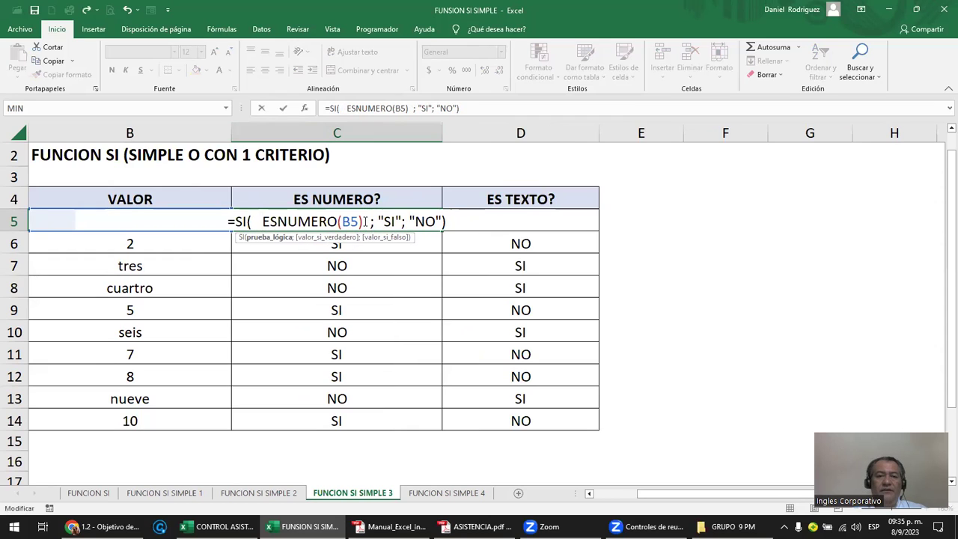
{"action": "left_click_drag", "start_coordinate": [363, 222], "coordinate": [256, 228]}
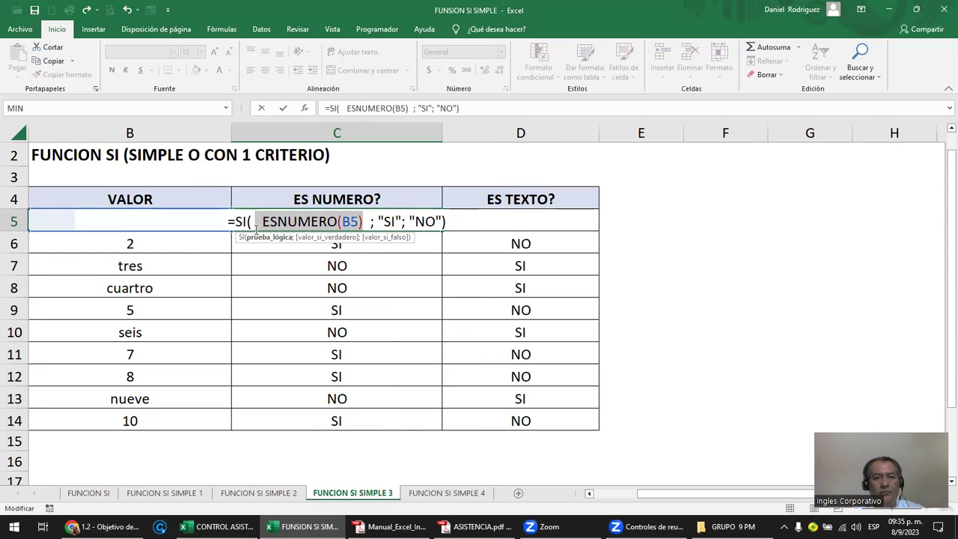
{"action": "key", "text": "Escape"}
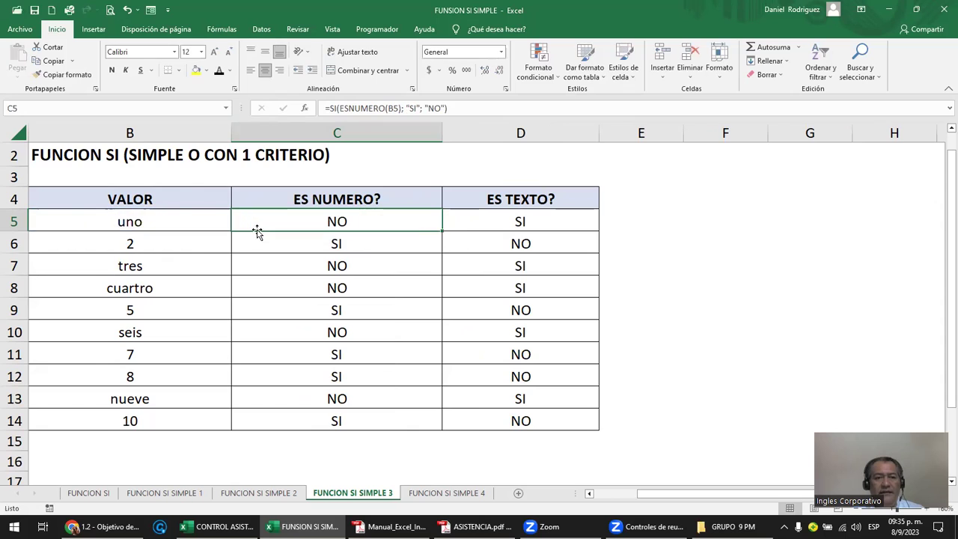
{"action": "left_click", "coordinate": [159, 219]}
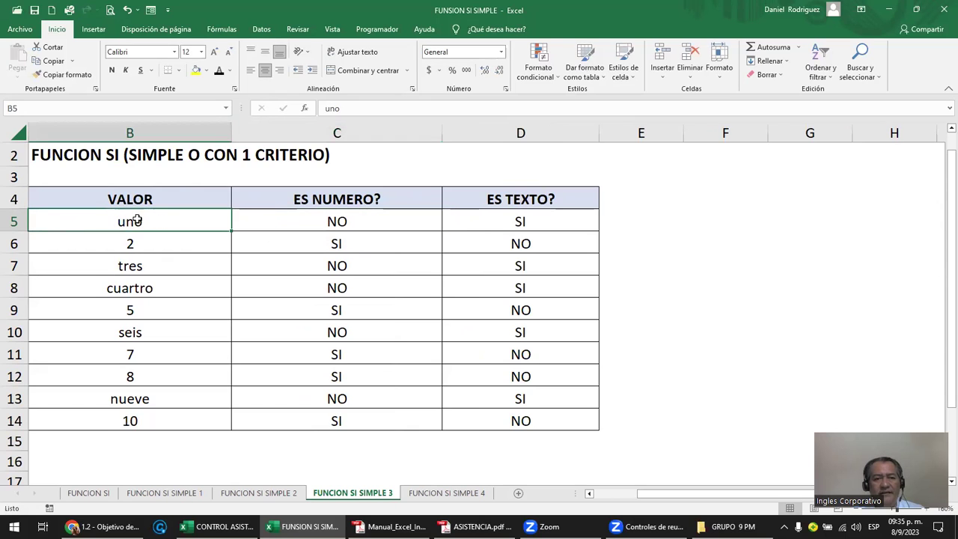
{"action": "left_click", "coordinate": [371, 215]}
{"action": "double_click", "coordinate": [372, 216]}
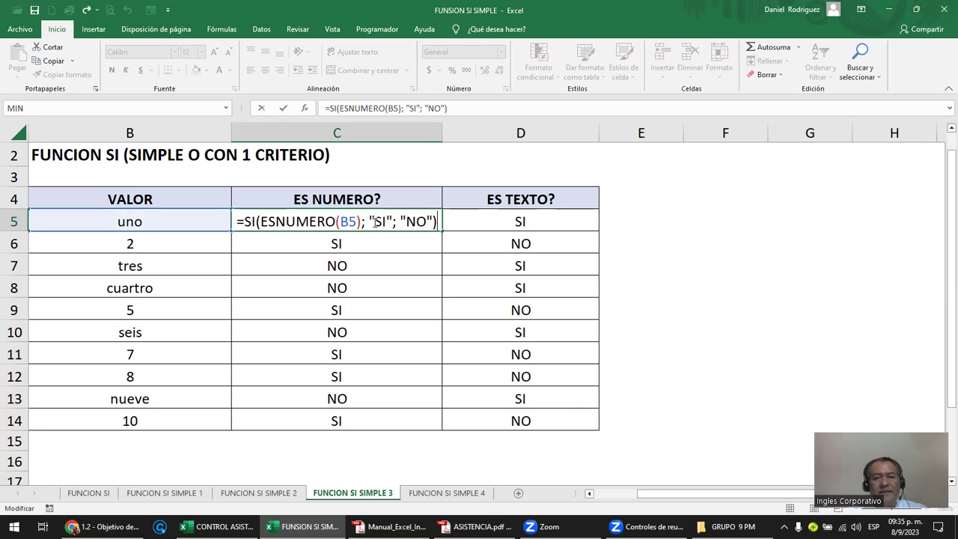
{"action": "left_click_drag", "start_coordinate": [369, 222], "coordinate": [429, 219]}
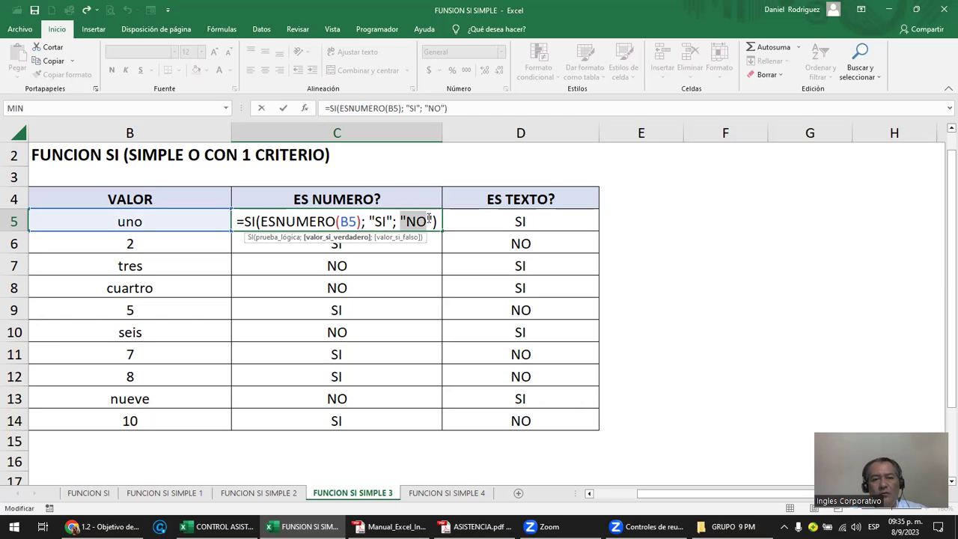
{"action": "left_click", "coordinate": [417, 222]}
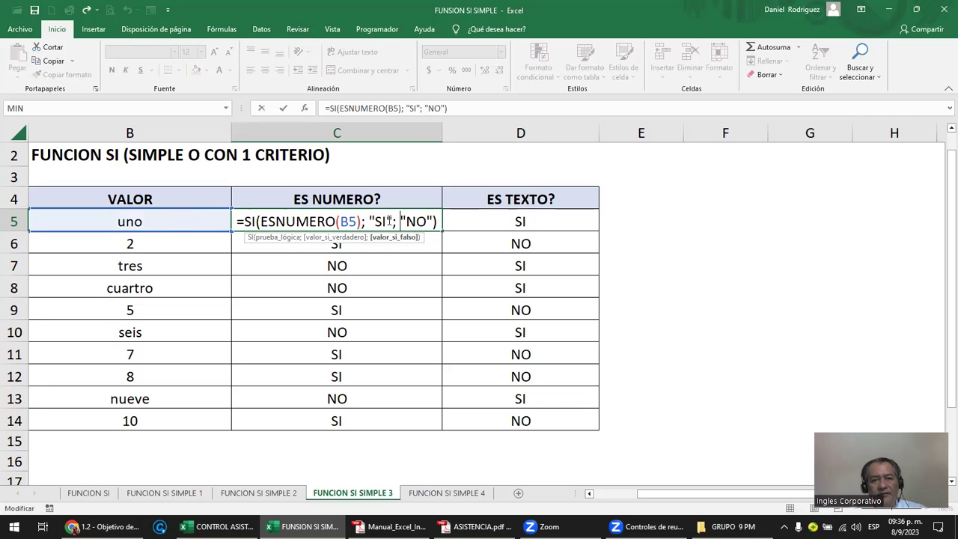
{"action": "key", "text": "Return"}
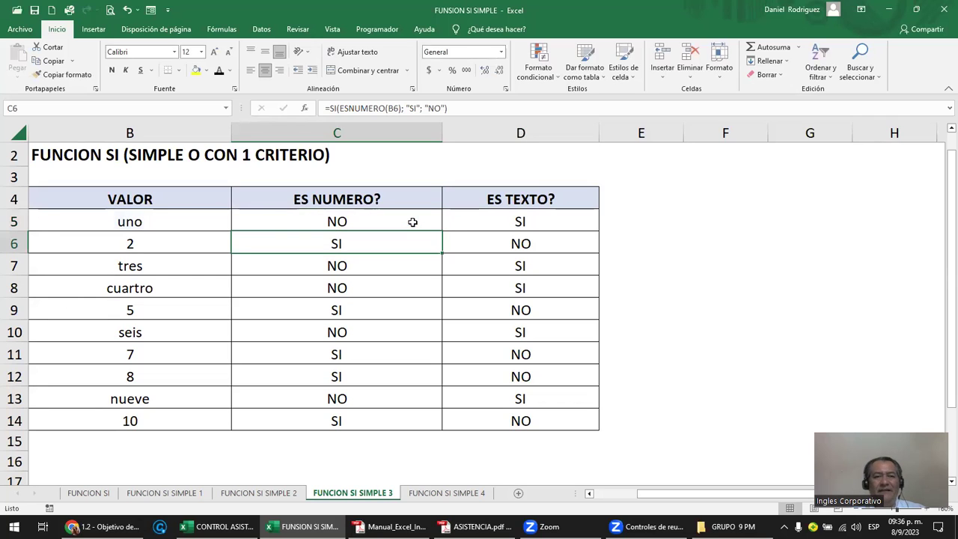
- Replace uno in B5 with the number 1
{"action": "left_click", "coordinate": [166, 222]}
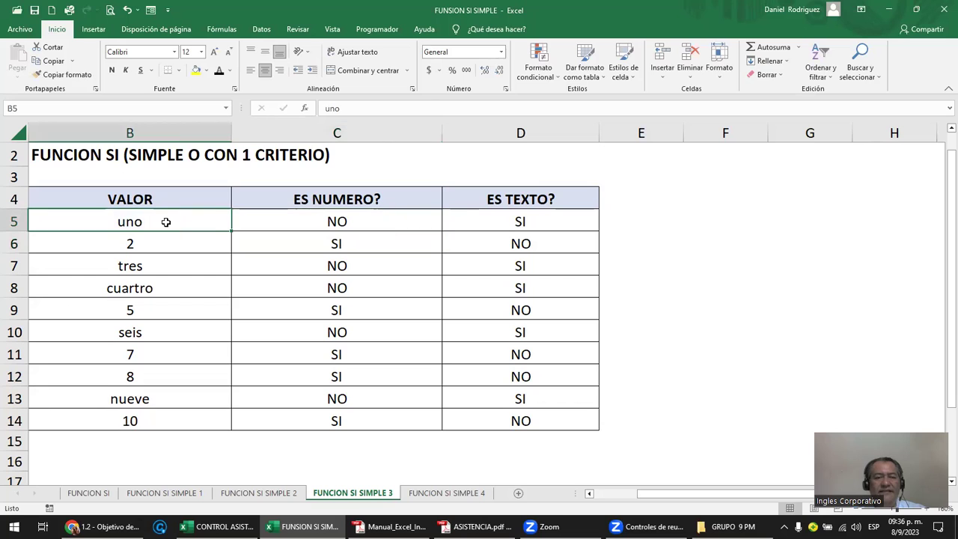
{"action": "type", "text": "1"}
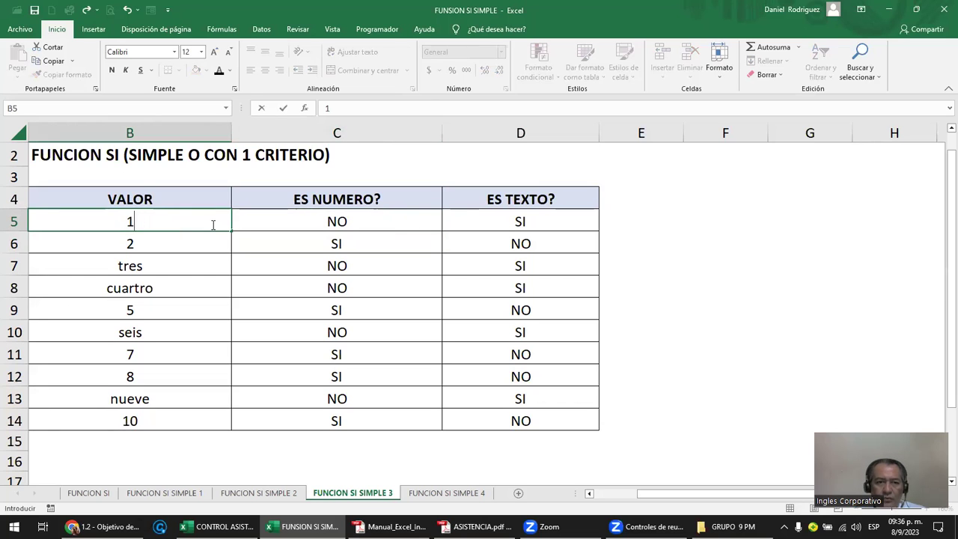
{"action": "key", "text": "Return"}
- Highlight the ESNUMERO(B5) test in C5's formula, leaving the formula unchanged
{"action": "double_click", "coordinate": [299, 218]}
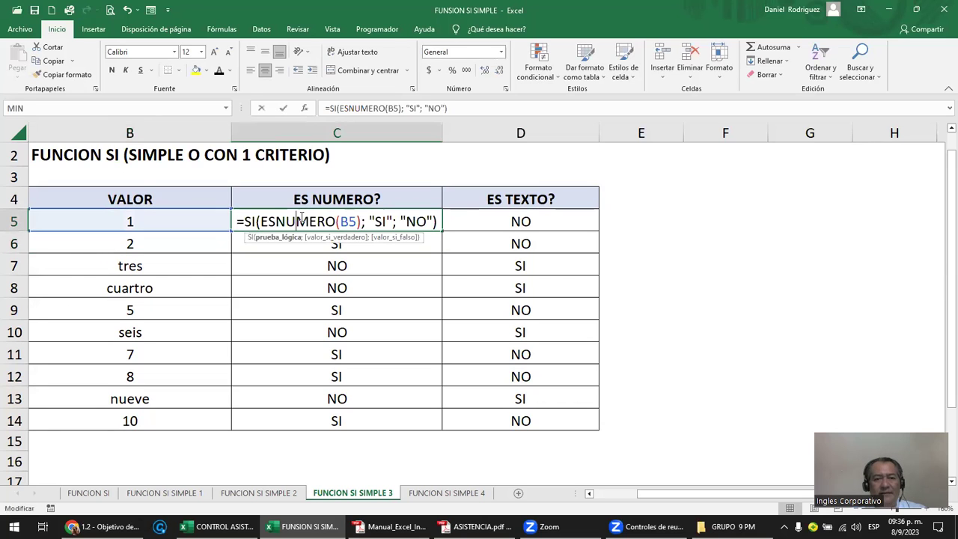
{"action": "left_click_drag", "start_coordinate": [261, 223], "coordinate": [362, 222]}
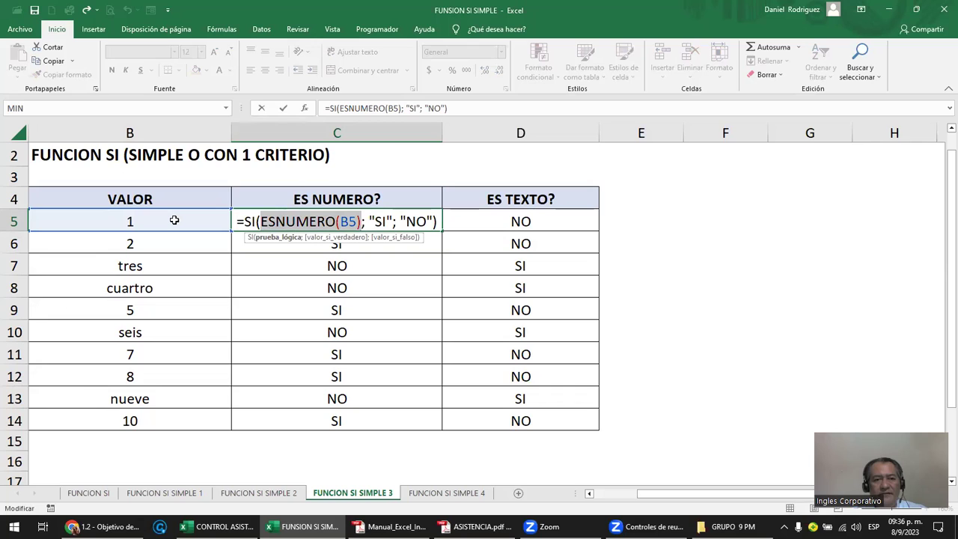
{"action": "left_click", "coordinate": [368, 220]}
{"action": "key", "text": "Escape"}
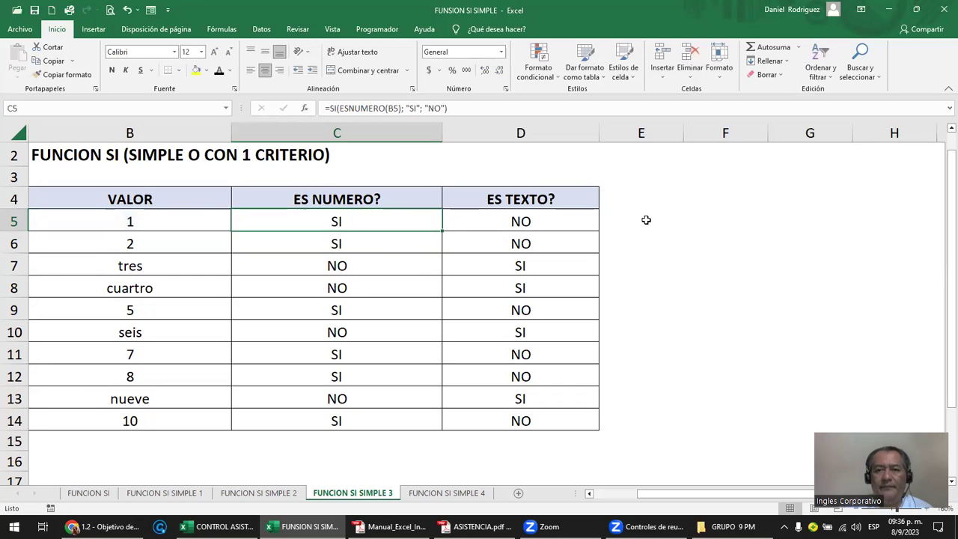
{"action": "key", "text": "Right"}
{"action": "key", "text": "Right"}
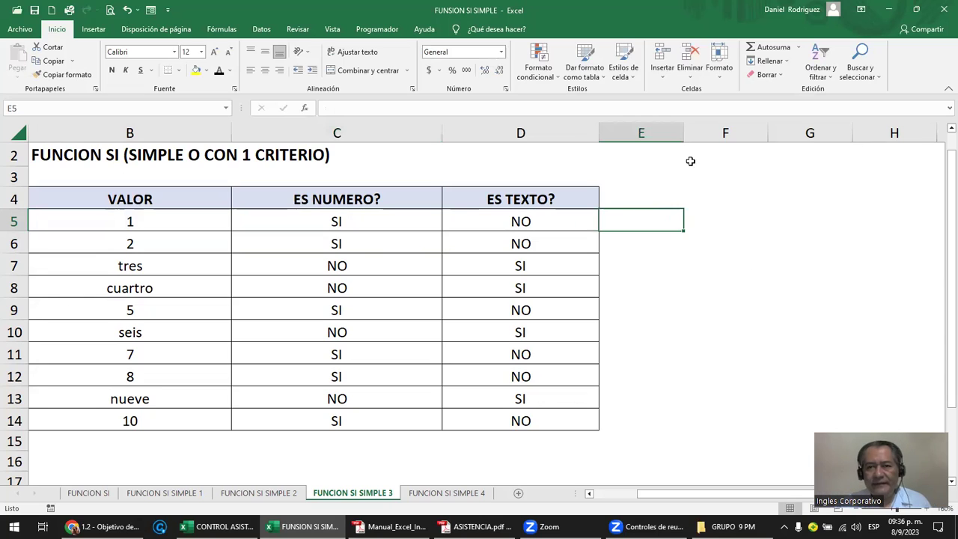
- Narrow column E and add a FUNCION ESNUMERO heading in F4, widening column F
{"action": "left_click_drag", "start_coordinate": [683, 133], "coordinate": [637, 134]}
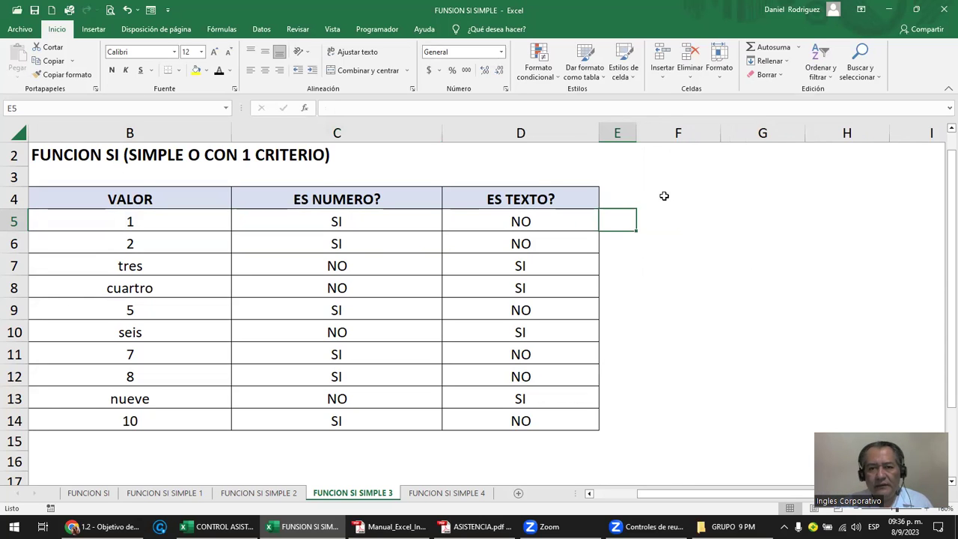
{"action": "left_click", "coordinate": [678, 196]}
{"action": "type", "text": "FUNCION ES"}
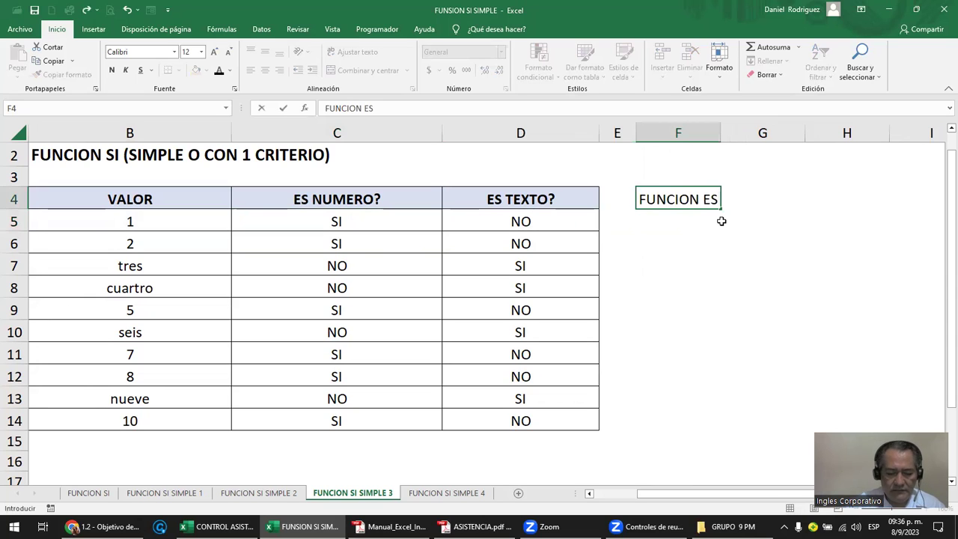
{"action": "type", "text": "NUMERO"}
{"action": "key", "text": "Return"}
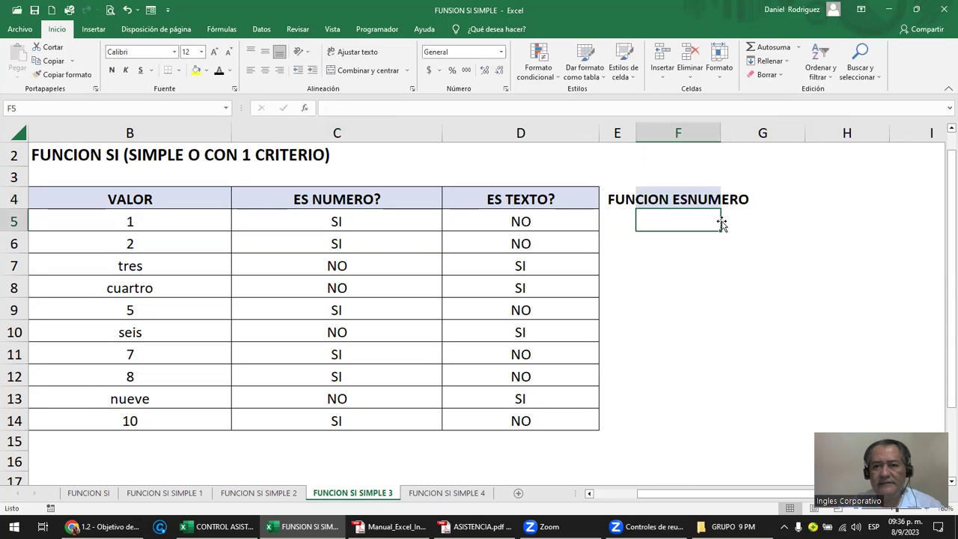
{"action": "left_click_drag", "start_coordinate": [721, 134], "coordinate": [794, 137]}
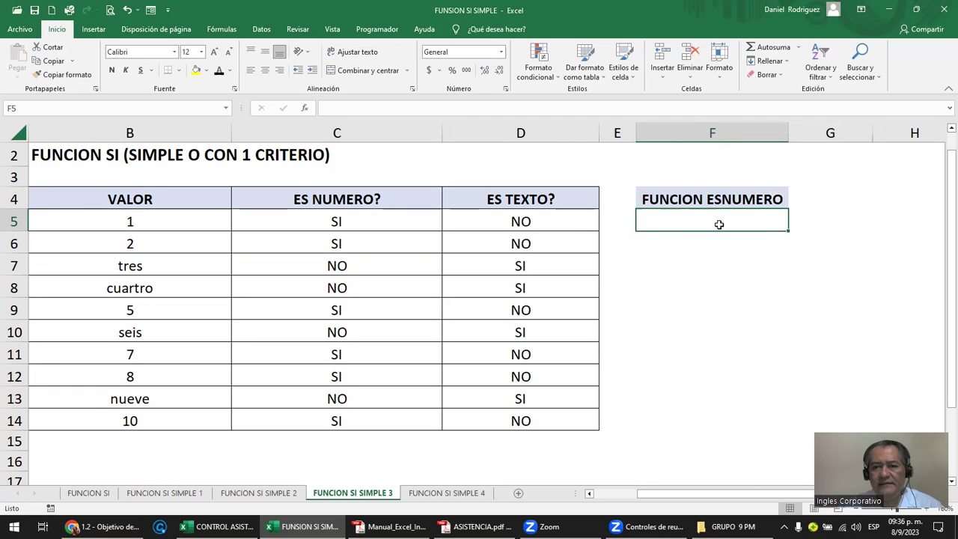
- Enter =ESNUMERO(B5) in F5, returning VERDADERO for the 1 in B5
{"action": "type", "text": "=ESNU"}
{"action": "key", "text": "Tab"}
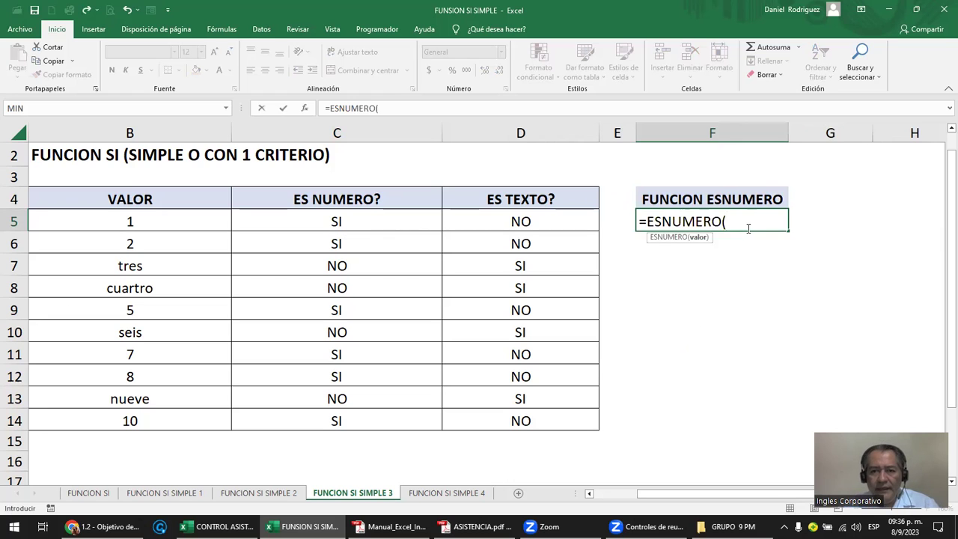
{"action": "left_click", "coordinate": [146, 223]}
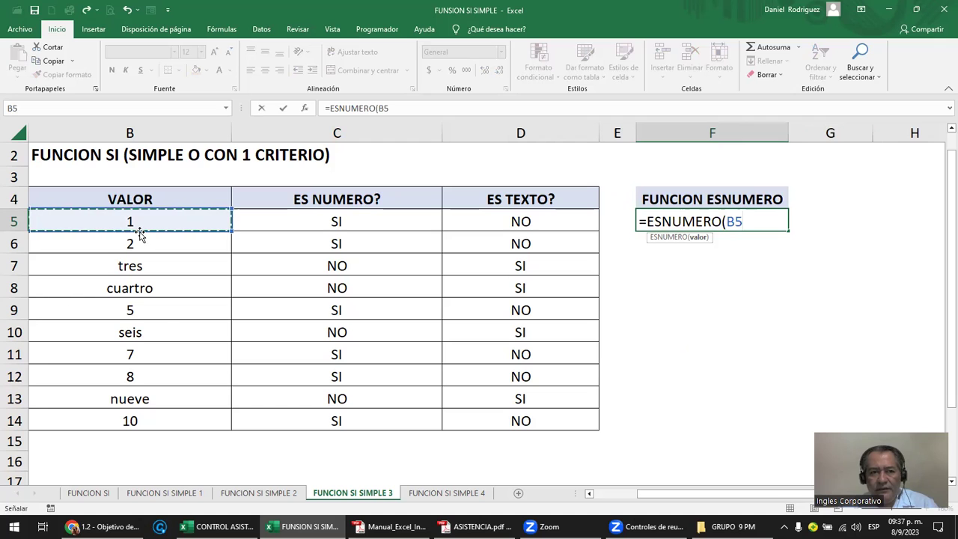
{"action": "type", "text": ")"}
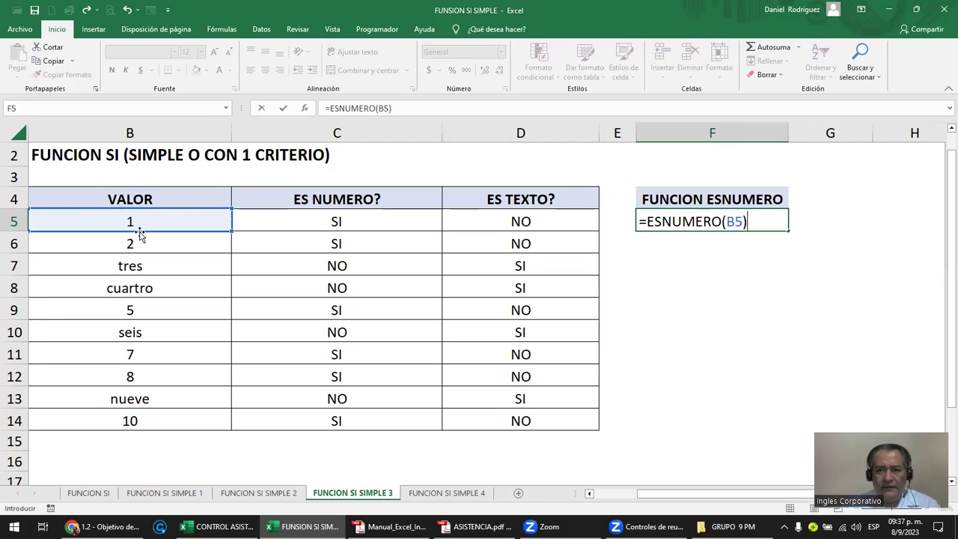
{"action": "key", "text": "Return"}
{"action": "key", "text": "Up"}
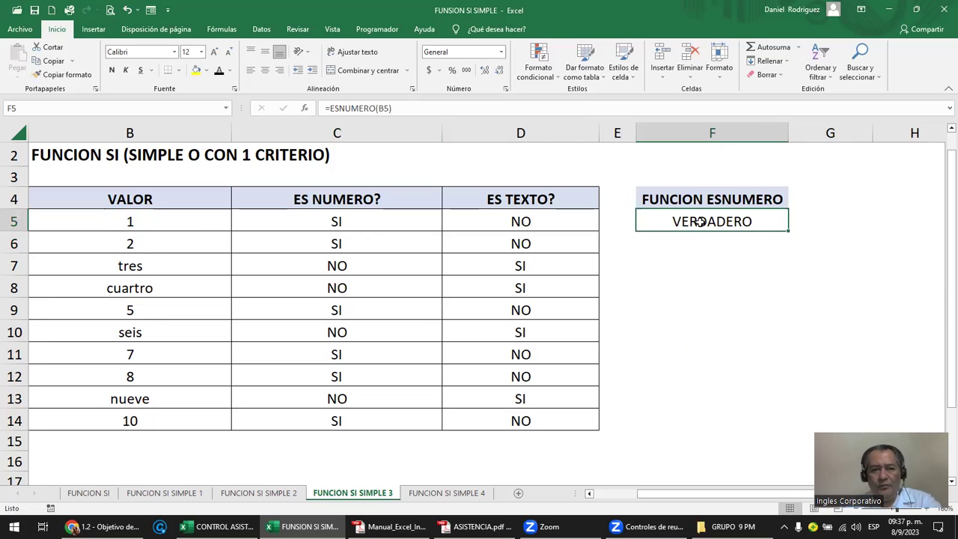
{"action": "left_click", "coordinate": [164, 218]}
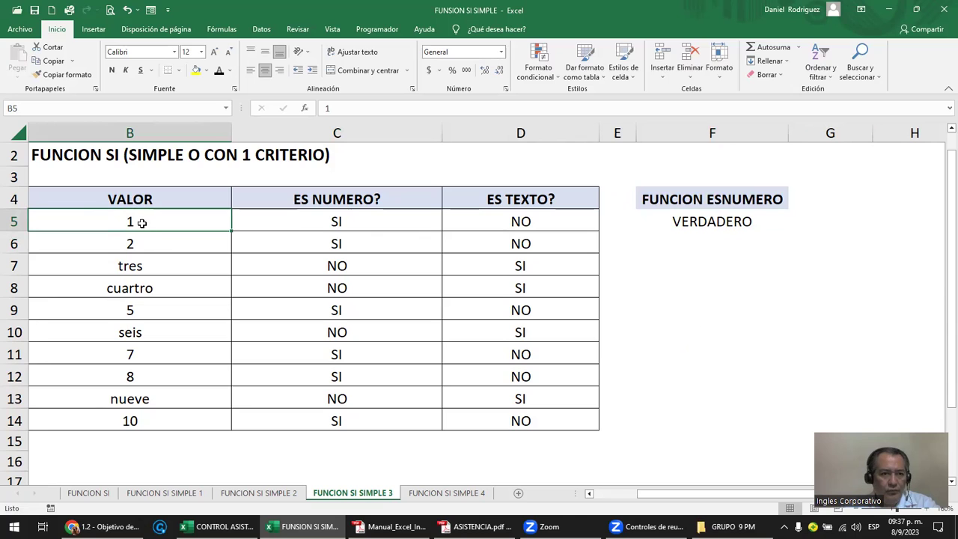
{"action": "left_click", "coordinate": [719, 224]}
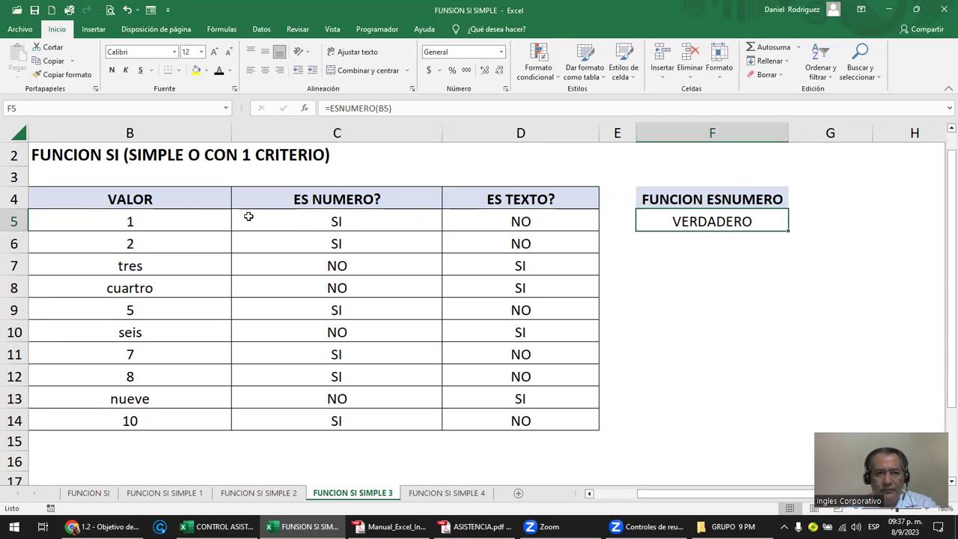
{"action": "left_click", "coordinate": [166, 221]}
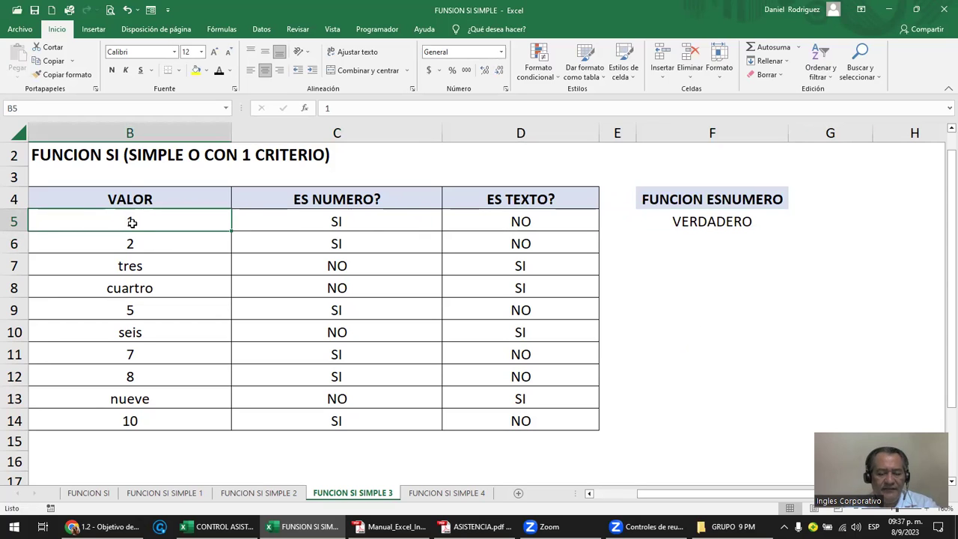
- Replace the value in B5 with the word UNO
{"action": "type", "text": "UNO"}
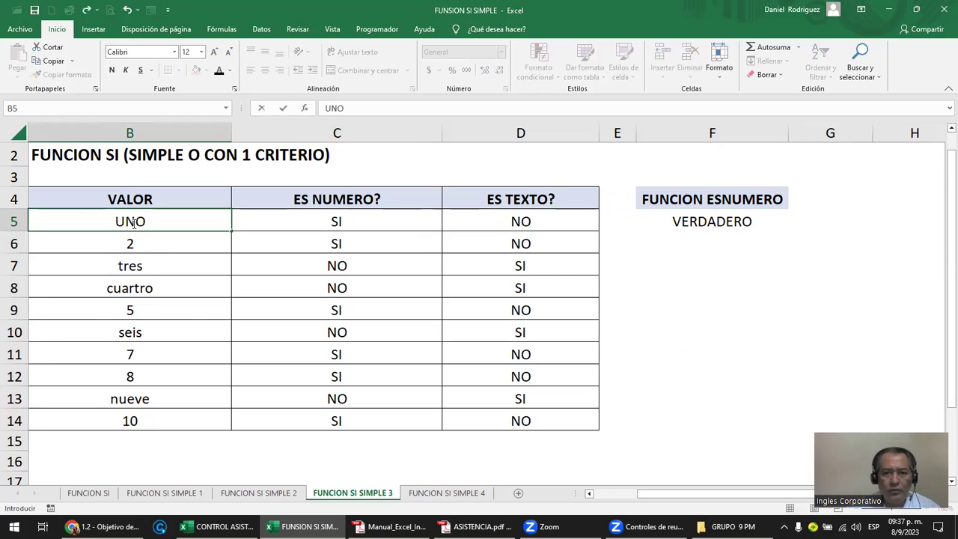
{"action": "key", "text": "Return"}
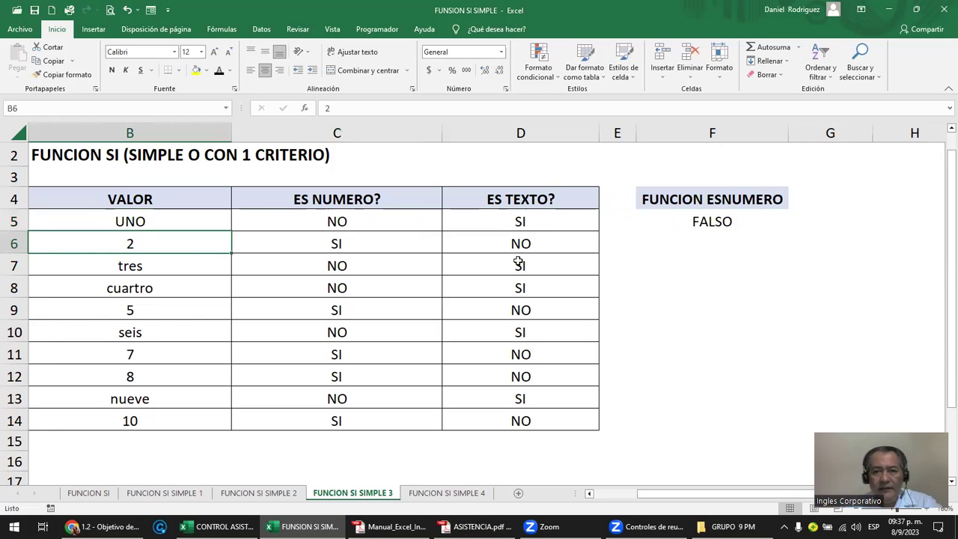
{"action": "left_click", "coordinate": [675, 230]}
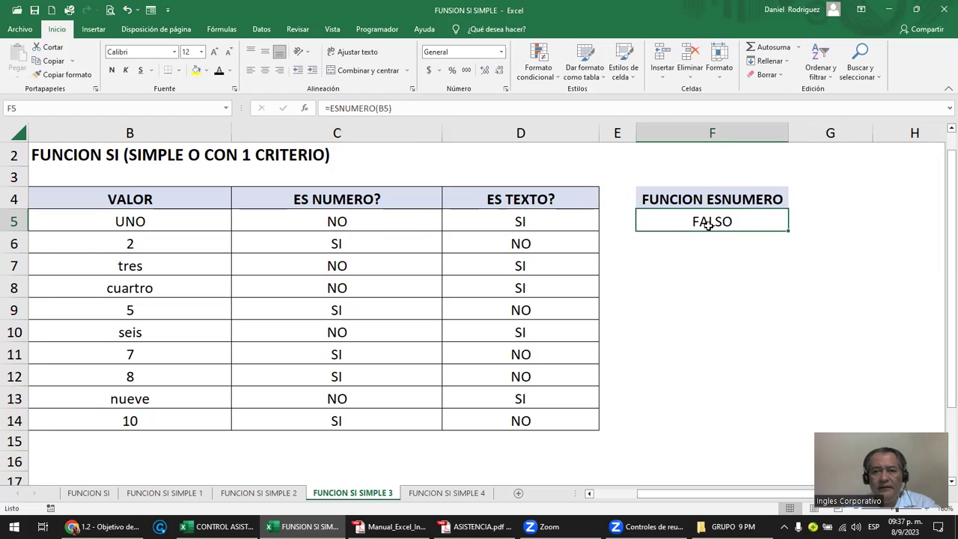
- Review F5's =ESNUMERO(B5) formula, now returning FALSO, without changing it
{"action": "double_click", "coordinate": [695, 223]}
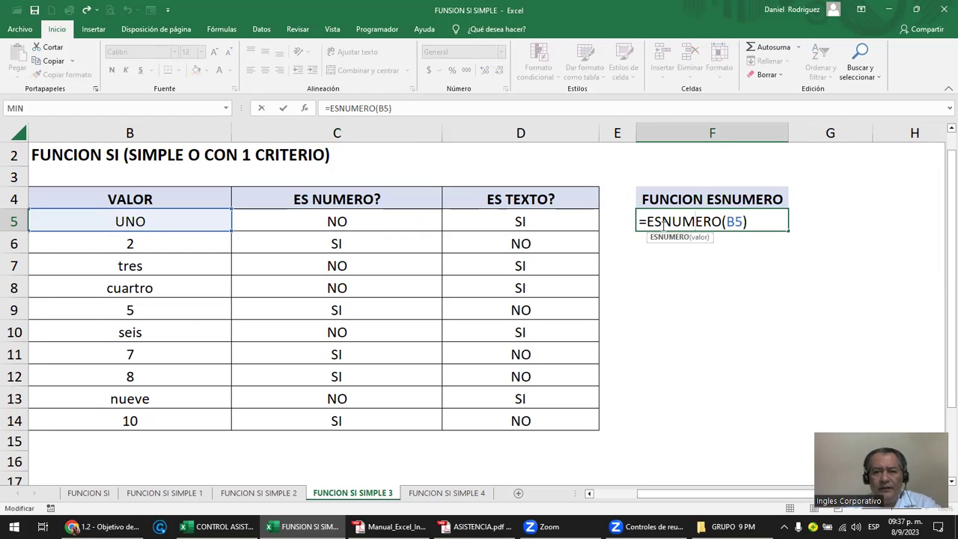
{"action": "left_click_drag", "start_coordinate": [648, 221], "coordinate": [754, 224]}
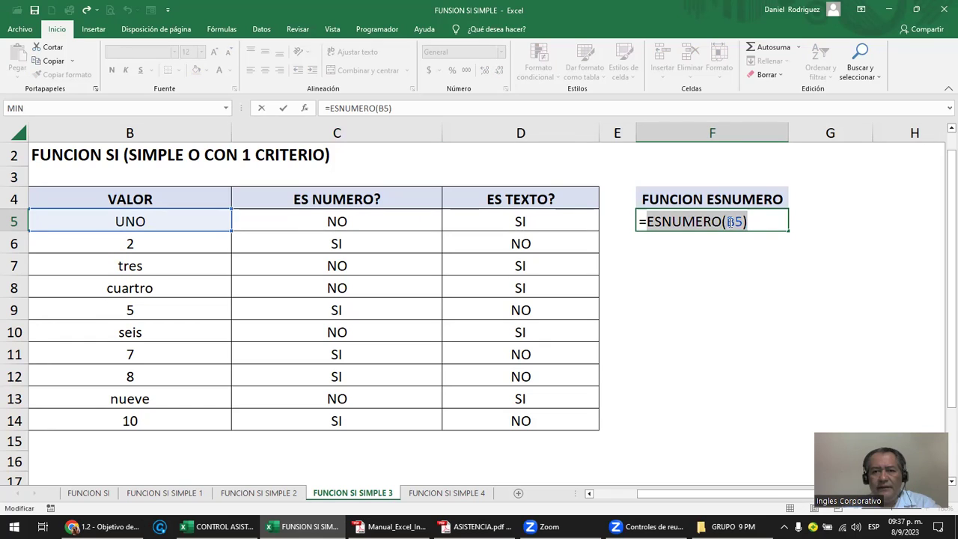
{"action": "left_click", "coordinate": [731, 222]}
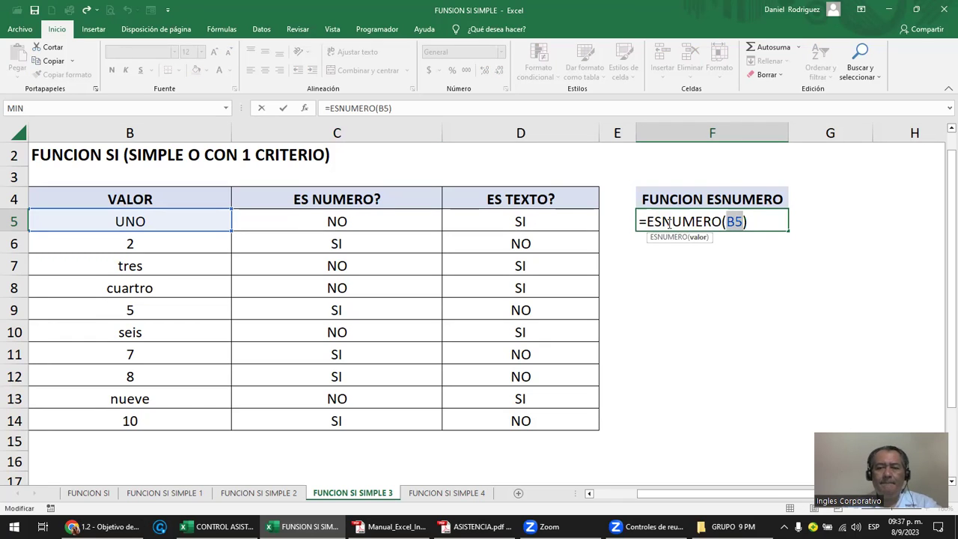
{"action": "key", "text": "Return"}
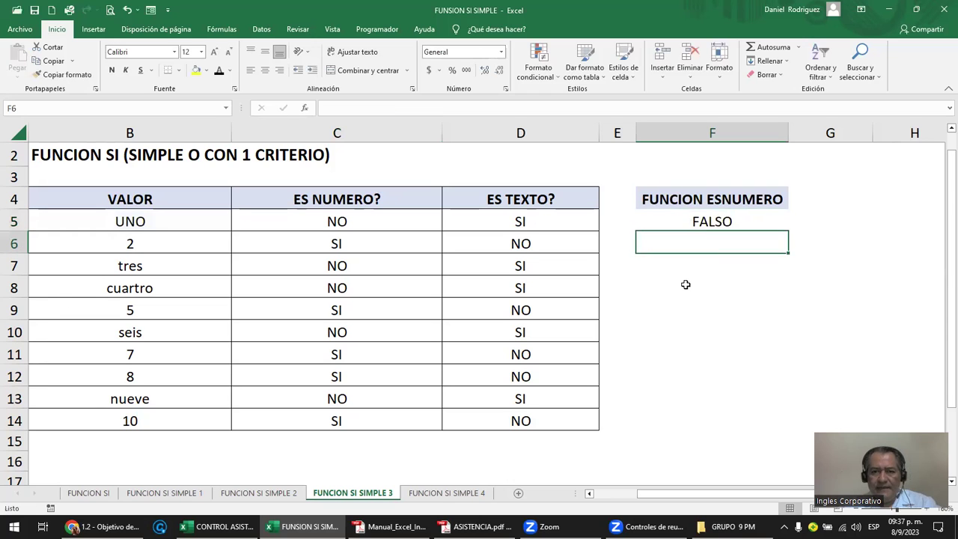
{"action": "left_click", "coordinate": [704, 222]}
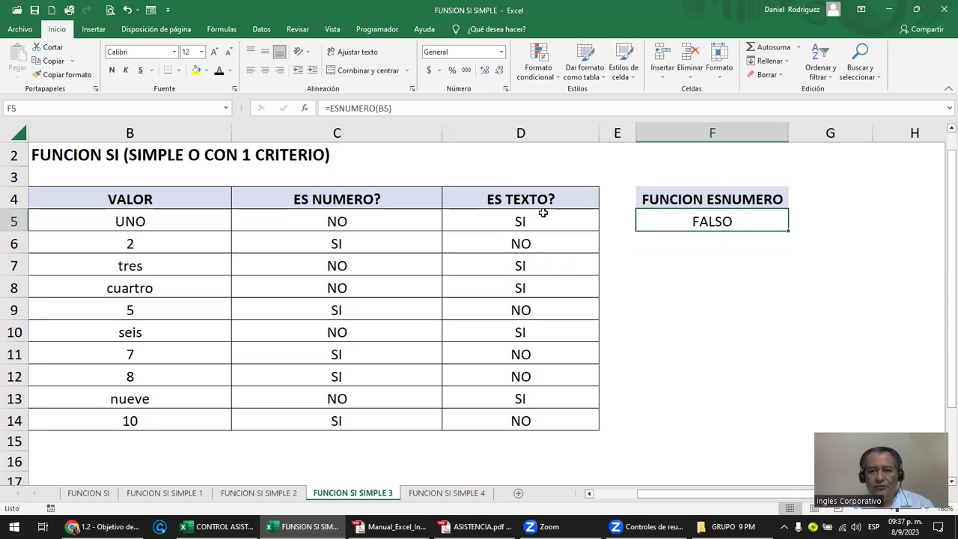
{"action": "key", "text": "F2"}
{"action": "key", "text": "Escape"}
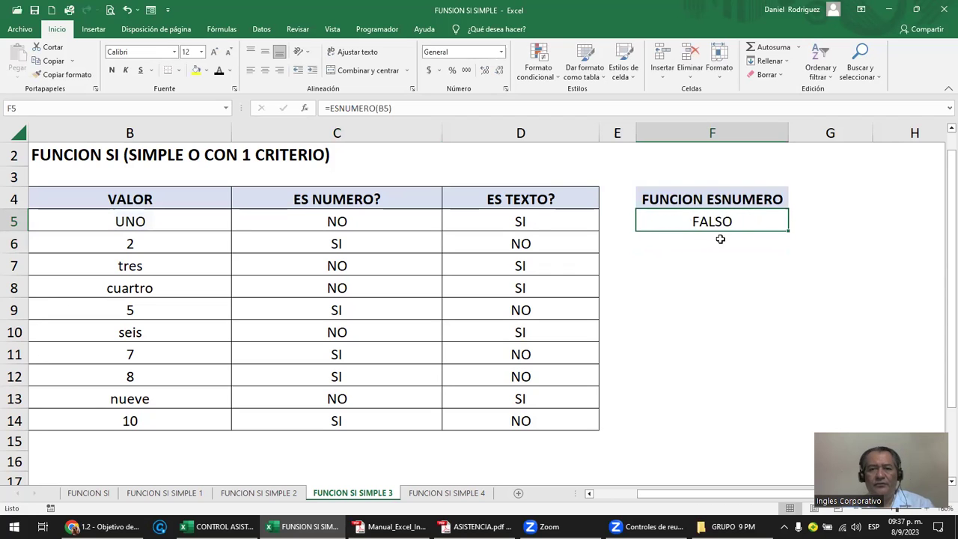
{"action": "left_click", "coordinate": [789, 230]}
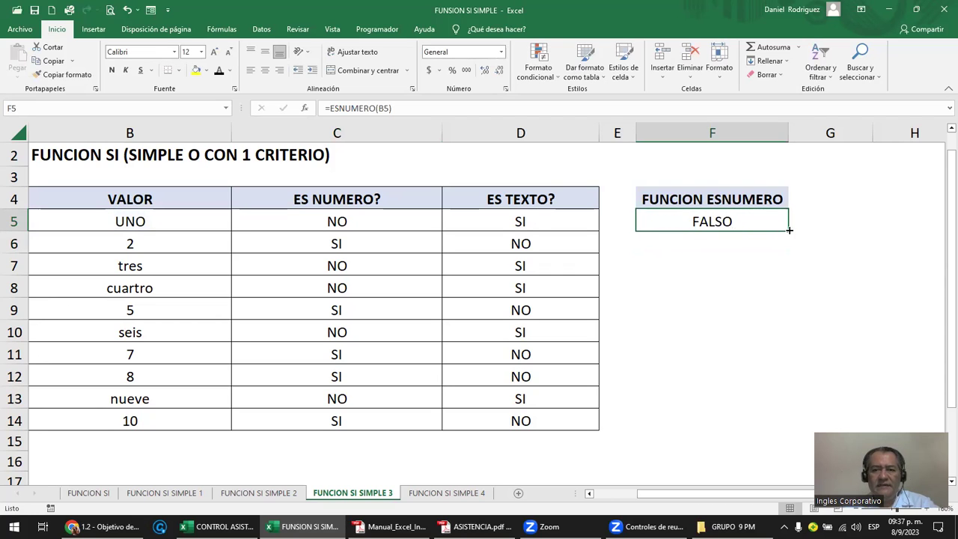
- Copy F5's ESNUMERO formula down to F14 and check the F6 and F7 references
{"action": "left_click_drag", "start_coordinate": [788, 232], "coordinate": [781, 430]}
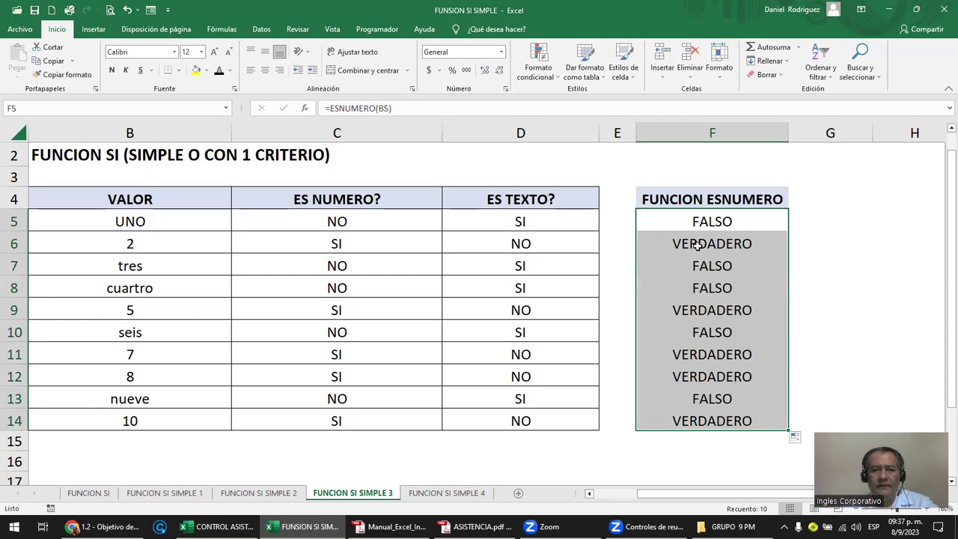
{"action": "left_click", "coordinate": [107, 243]}
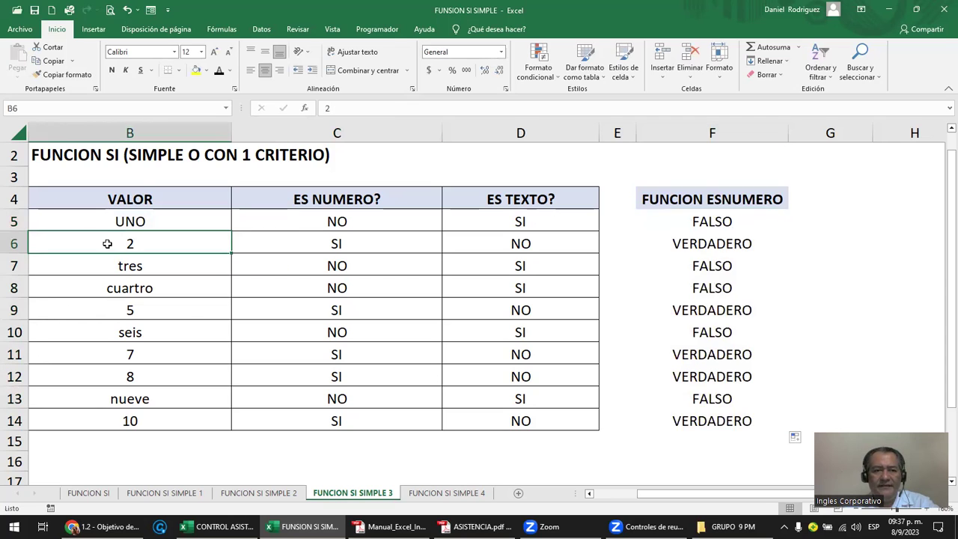
{"action": "double_click", "coordinate": [710, 247]}
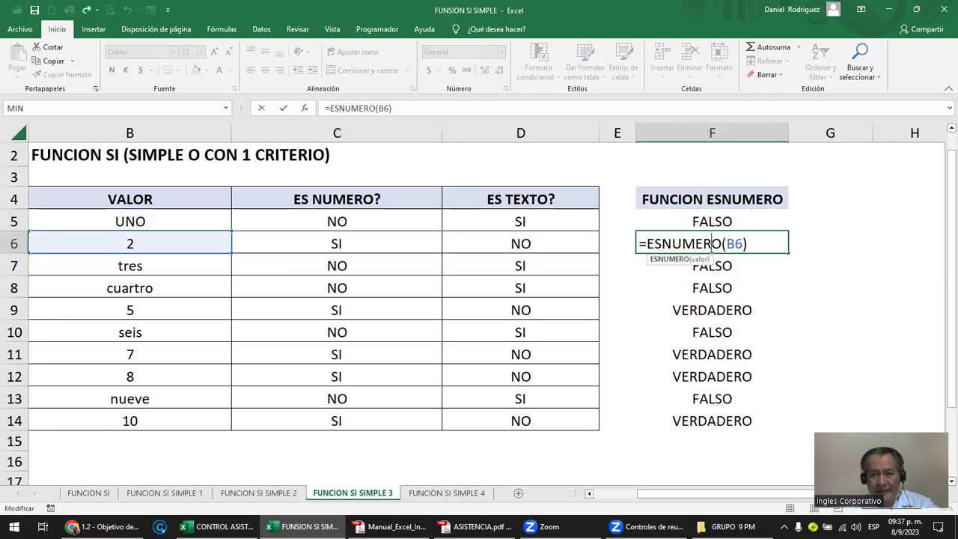
{"action": "key", "text": "Escape"}
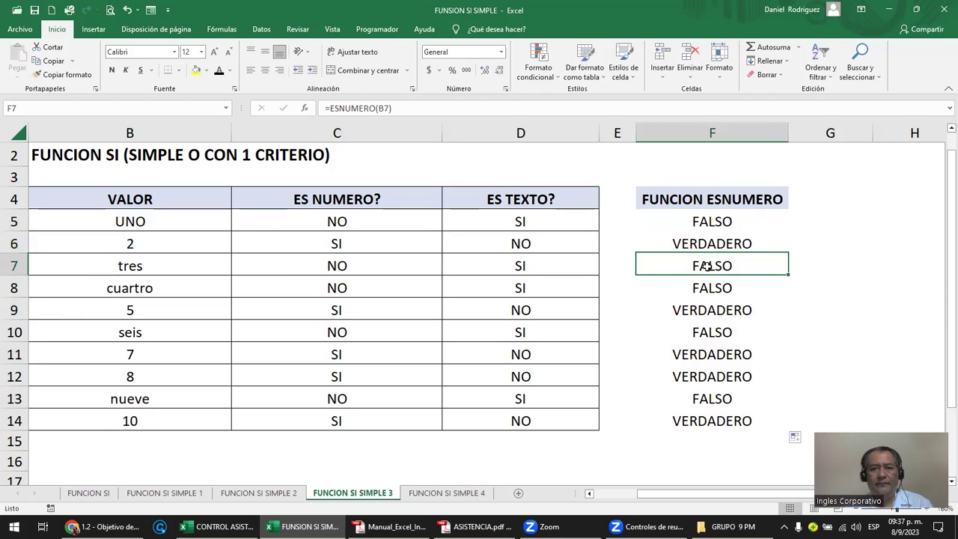
{"action": "double_click", "coordinate": [707, 266]}
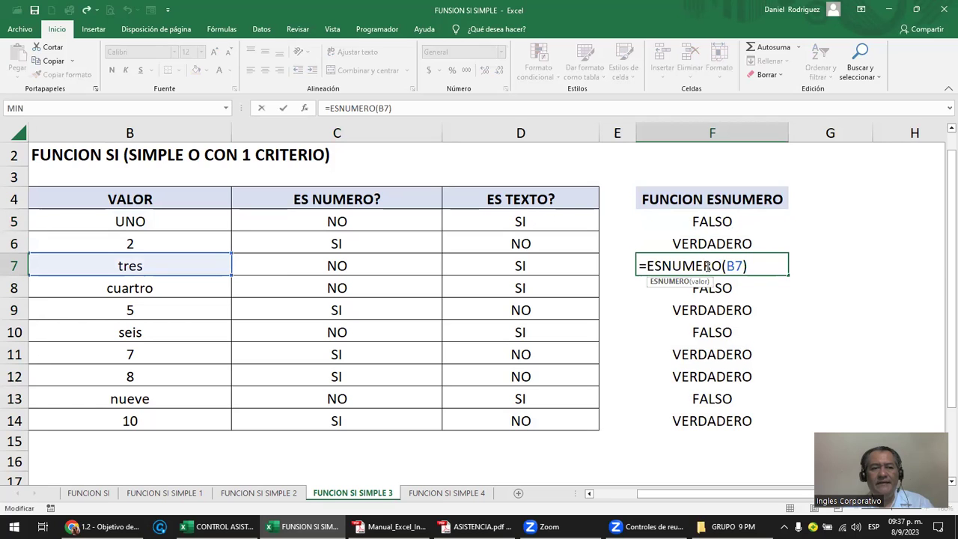
{"action": "key", "text": "Escape"}
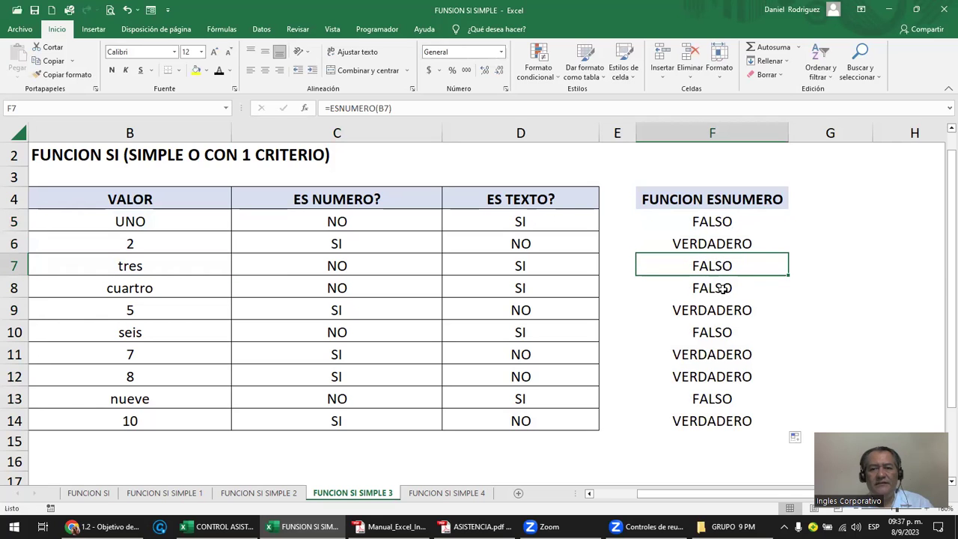
{"action": "left_click", "coordinate": [723, 288]}
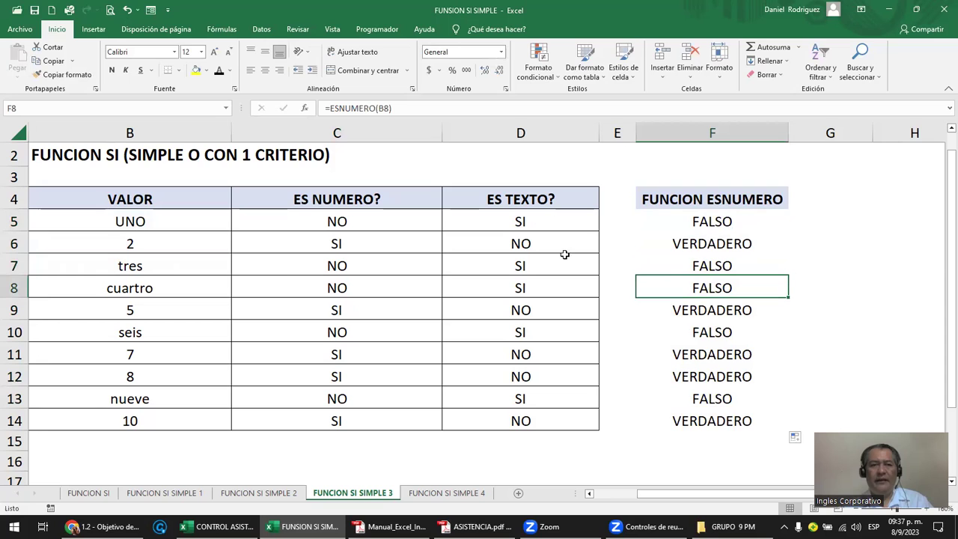
- Empty the ES NUMERO? cells C5:C14, clearing C5's old SI formula
{"action": "left_click", "coordinate": [330, 221]}
{"action": "double_click", "coordinate": [331, 223]}
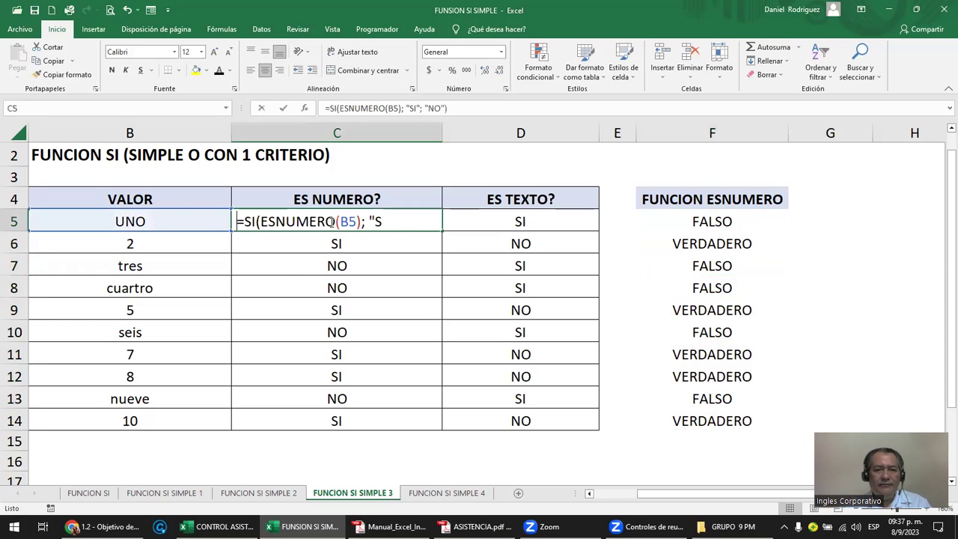
{"action": "key", "text": "Escape"}
{"action": "left_click_drag", "start_coordinate": [346, 222], "coordinate": [367, 416]}
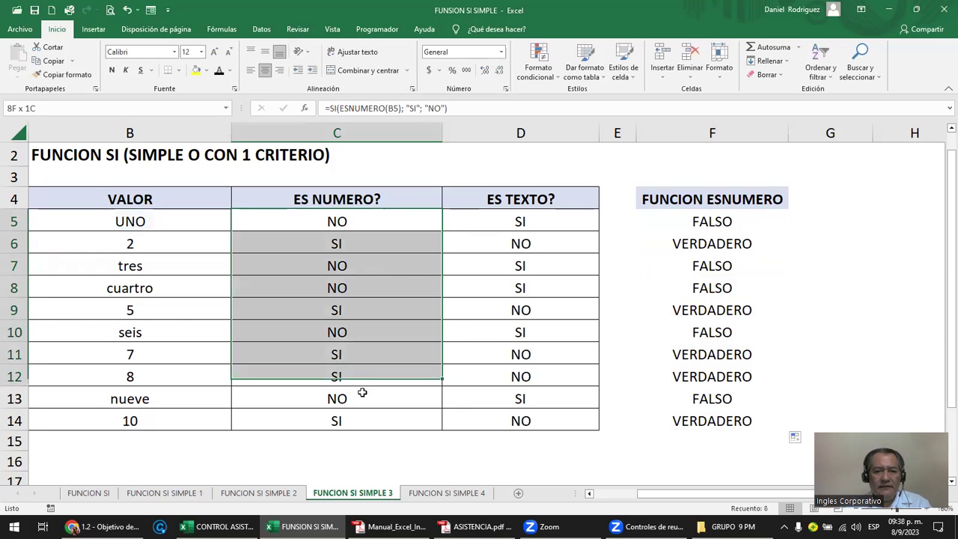
{"action": "key", "text": "Delete"}
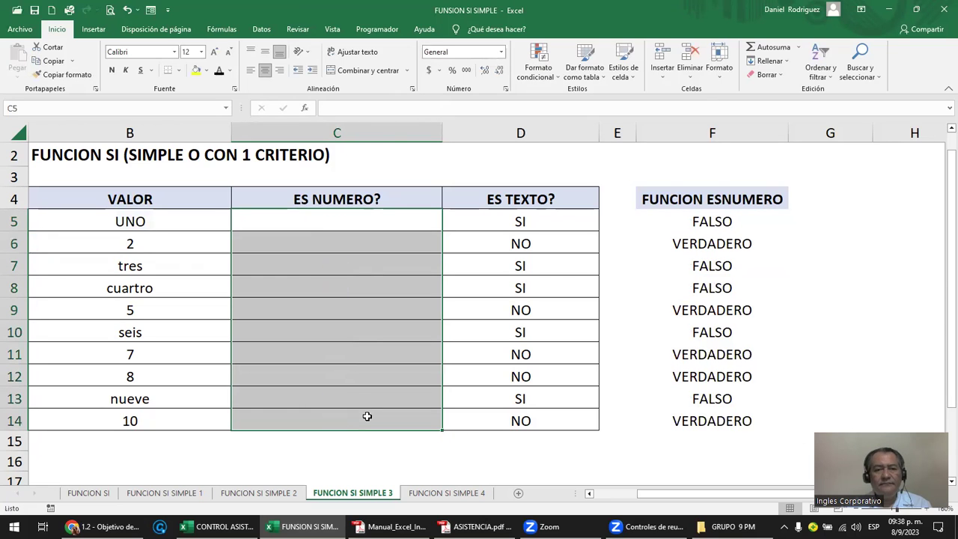
{"action": "left_click", "coordinate": [305, 227]}
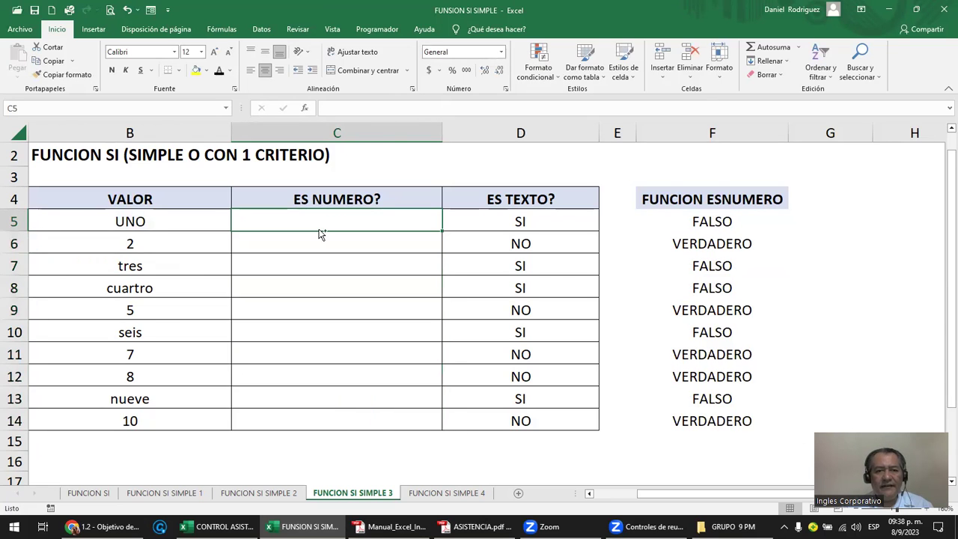
- Start C5's formula as =SI(ESNUMERO(B5) to test whether B5 is numeric
{"action": "scroll", "coordinate": [319, 234], "scroll_direction": "up", "scroll_amount": 2}
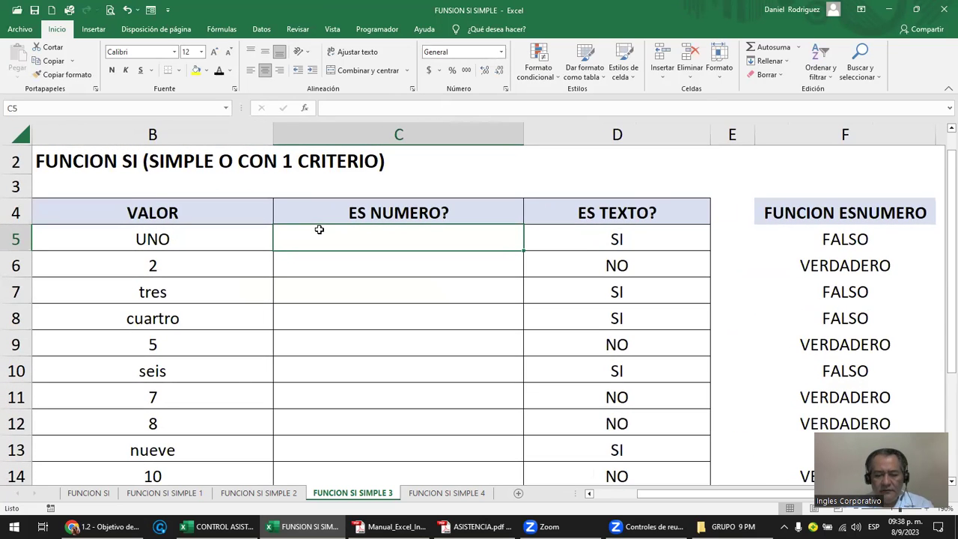
{"action": "type", "text": "=S"}
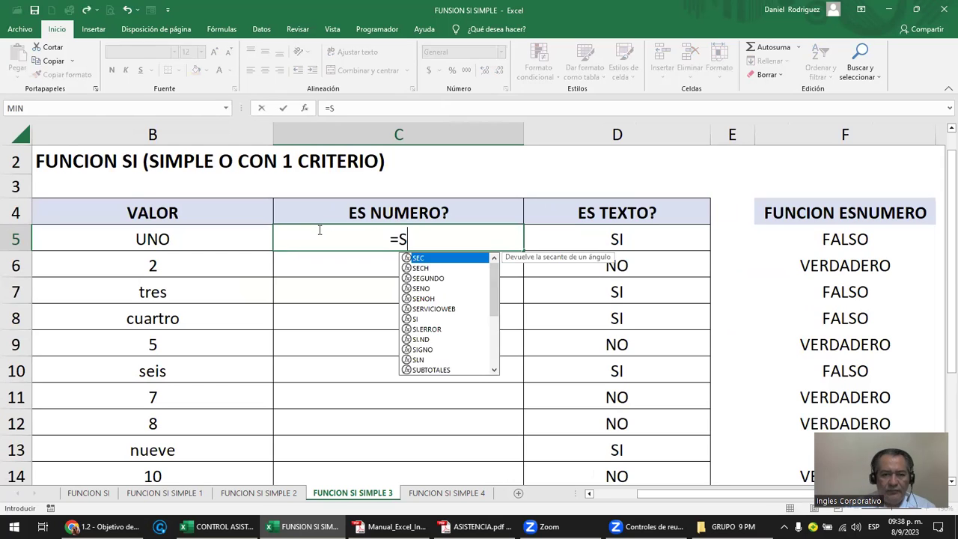
{"action": "type", "text": "I("}
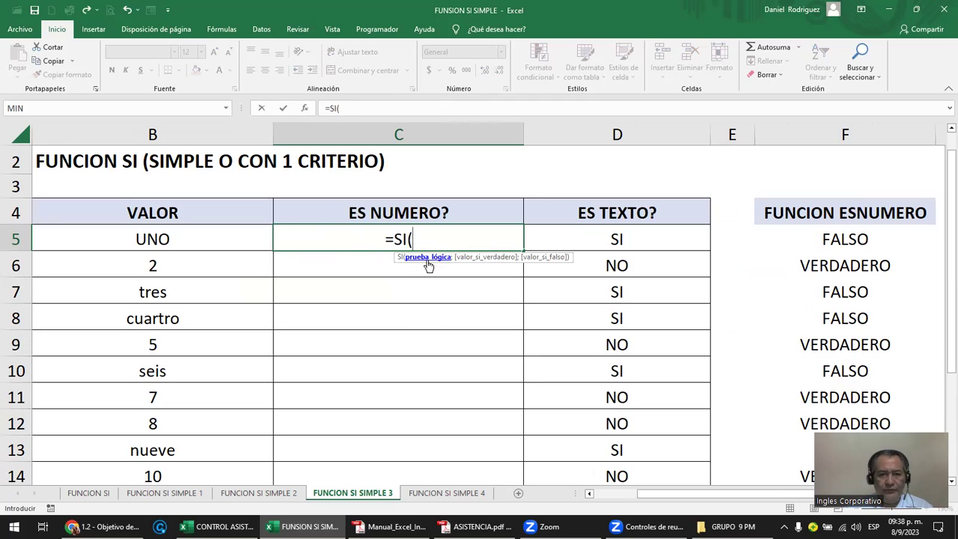
{"action": "type", "text": "ESNU"}
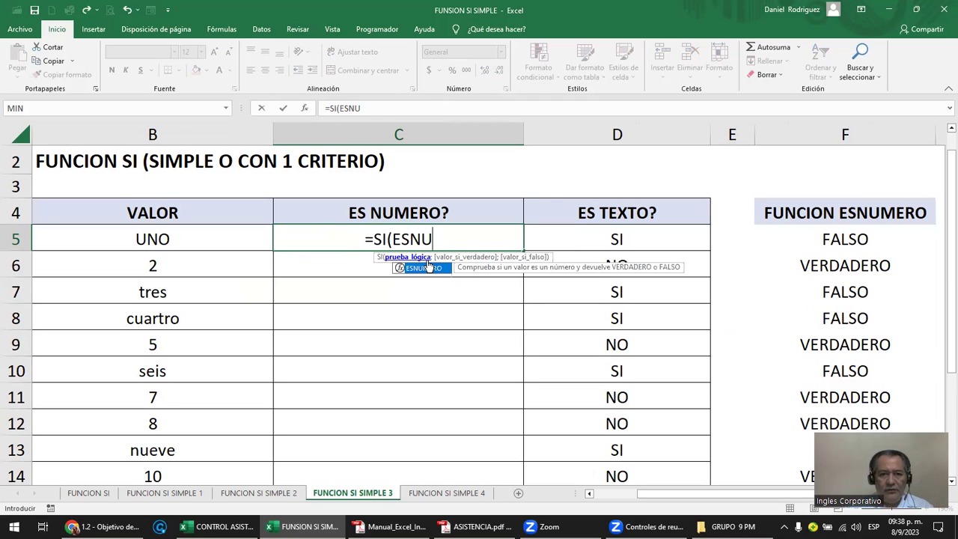
{"action": "double_click", "coordinate": [428, 266]}
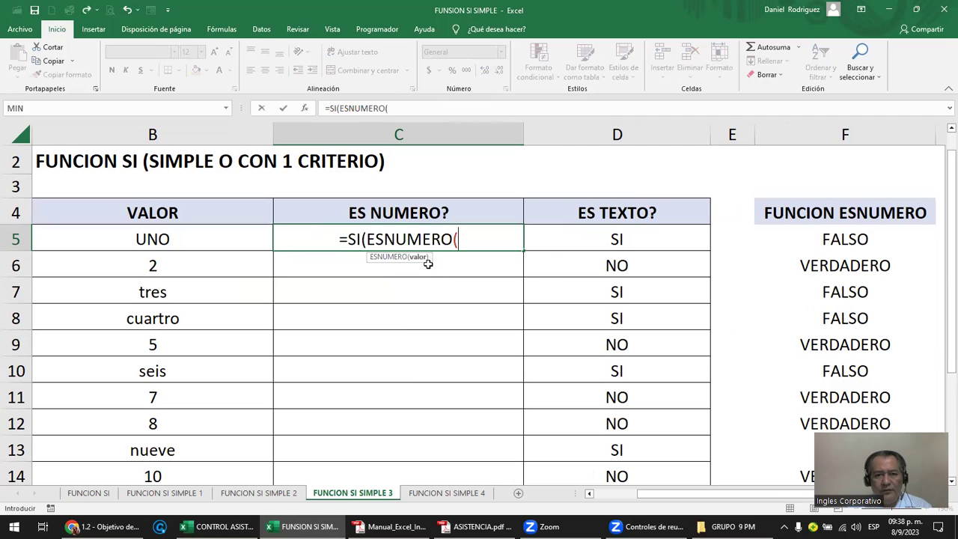
{"action": "left_click", "coordinate": [162, 239]}
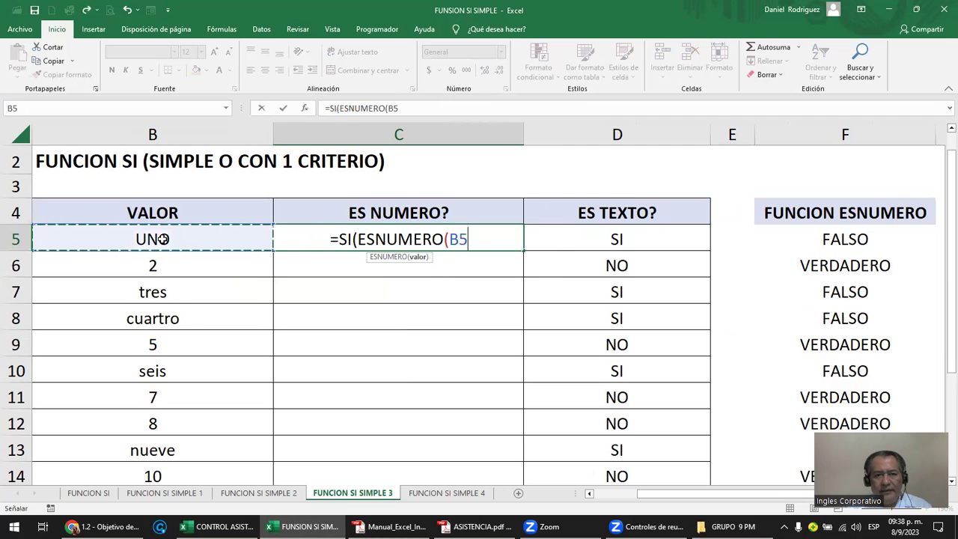
{"action": "type", "text": ")"}
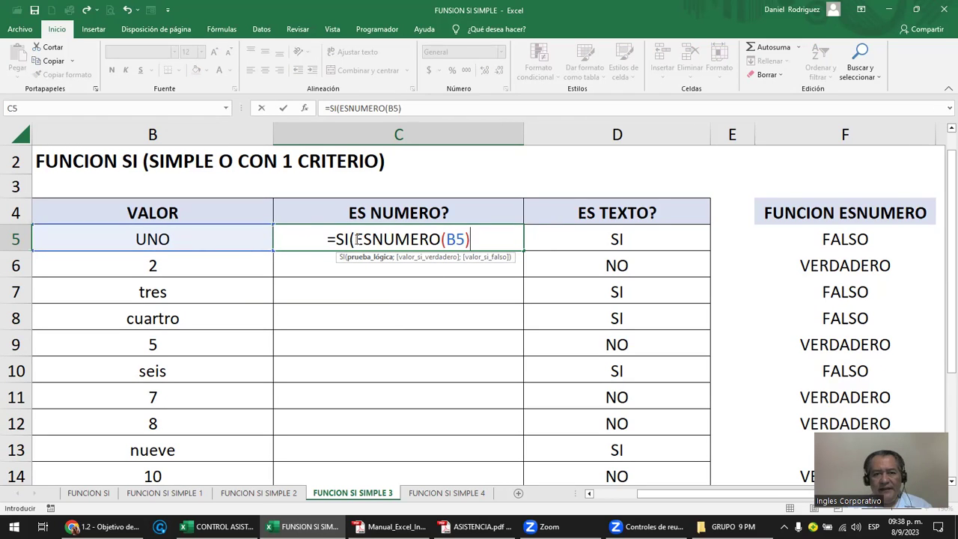
{"action": "left_click_drag", "start_coordinate": [354, 239], "coordinate": [471, 239]}
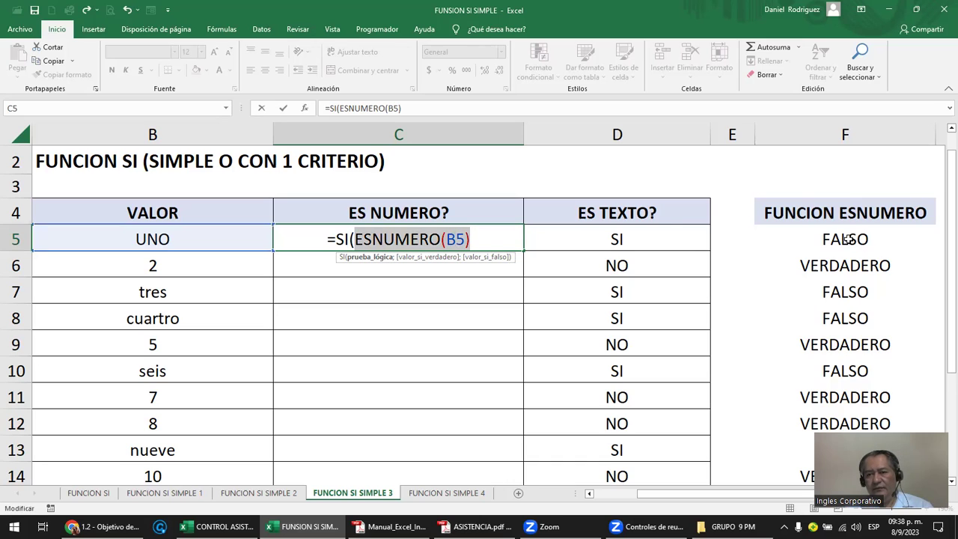
{"action": "left_click", "coordinate": [476, 238]}
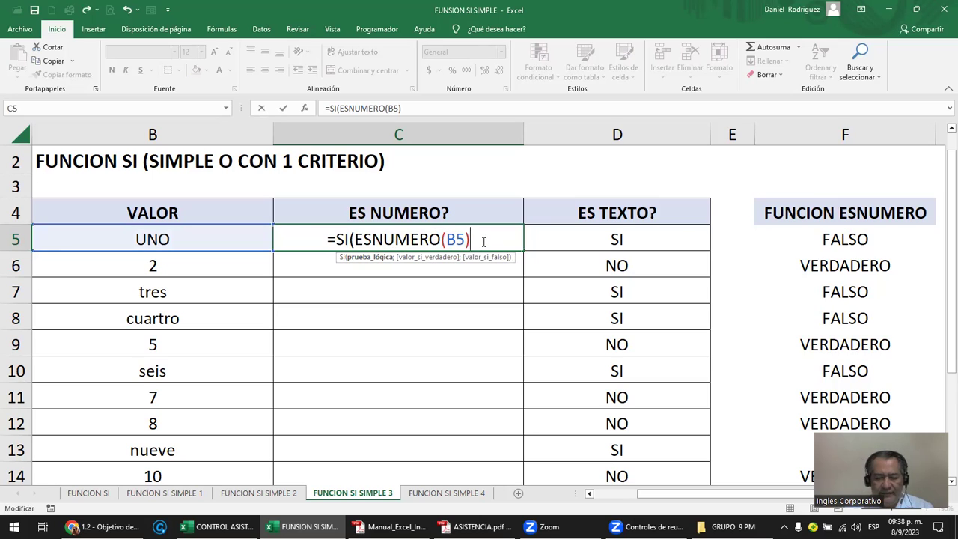
- Finish C5 as =SI(ESNUMERO(B5);"SI";"NO") with added spacing; it returns NO for UNO
{"action": "type", "text": ";"}
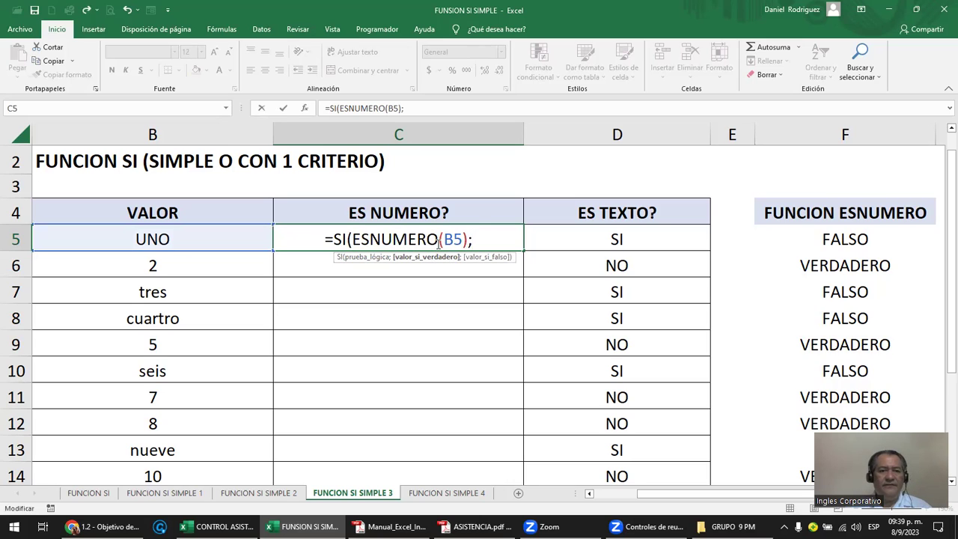
{"action": "type", "text": "\""}
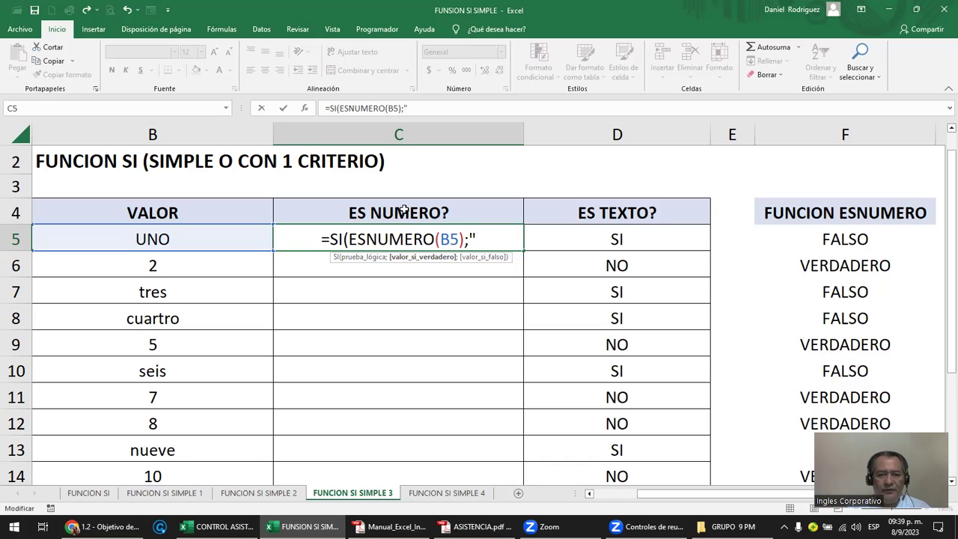
{"action": "type", "text": "SI"}
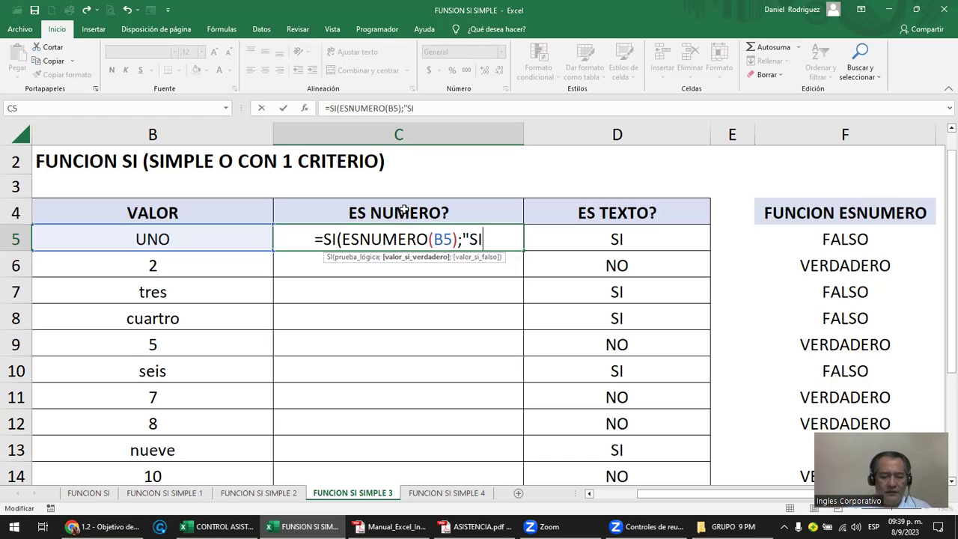
{"action": "type", "text": "\""}
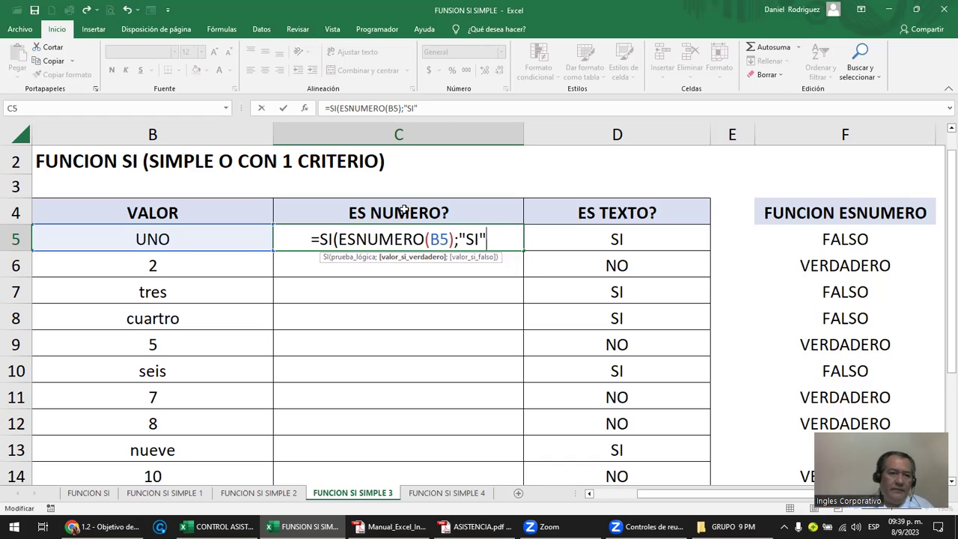
{"action": "type", "text": ";"}
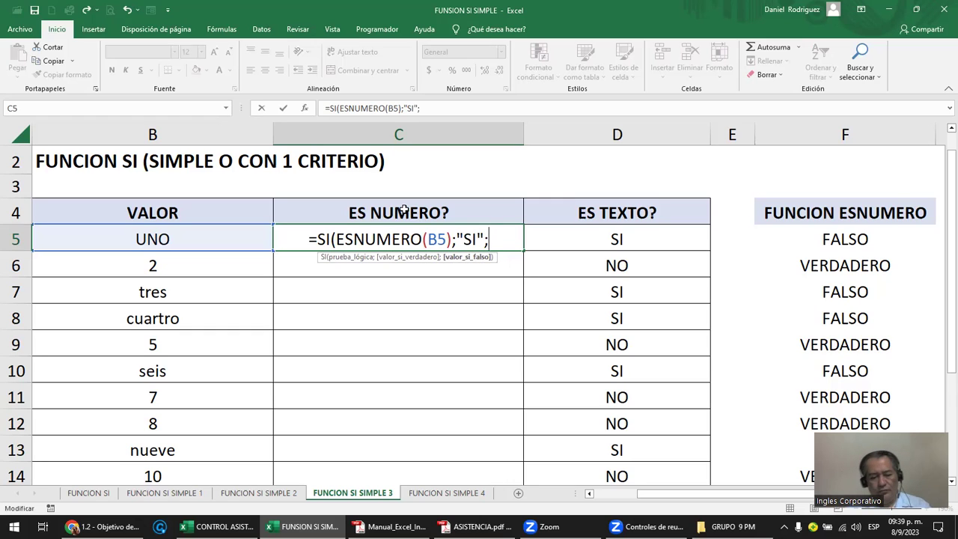
{"action": "type", "text": "\""}
{"action": "type", "text": "NO\""}
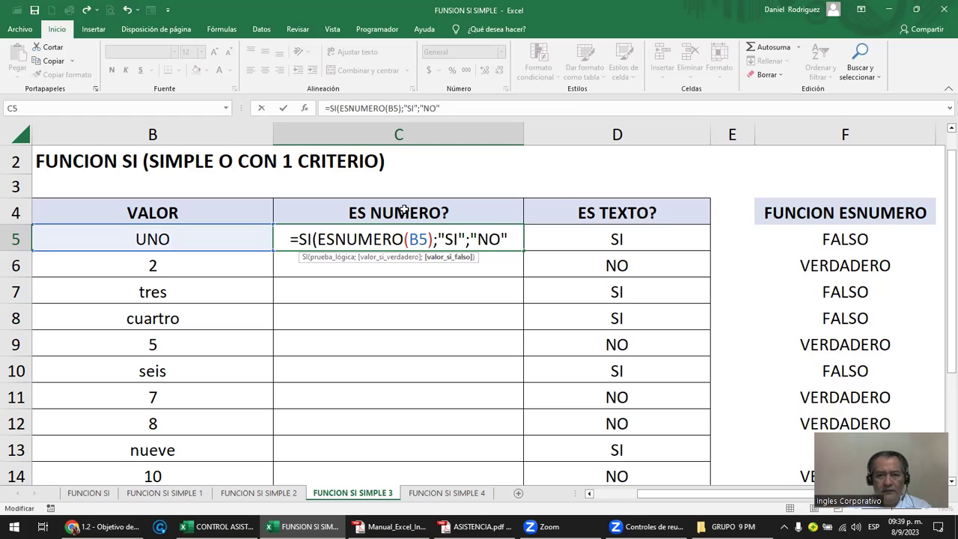
{"action": "type", "text": ")"}
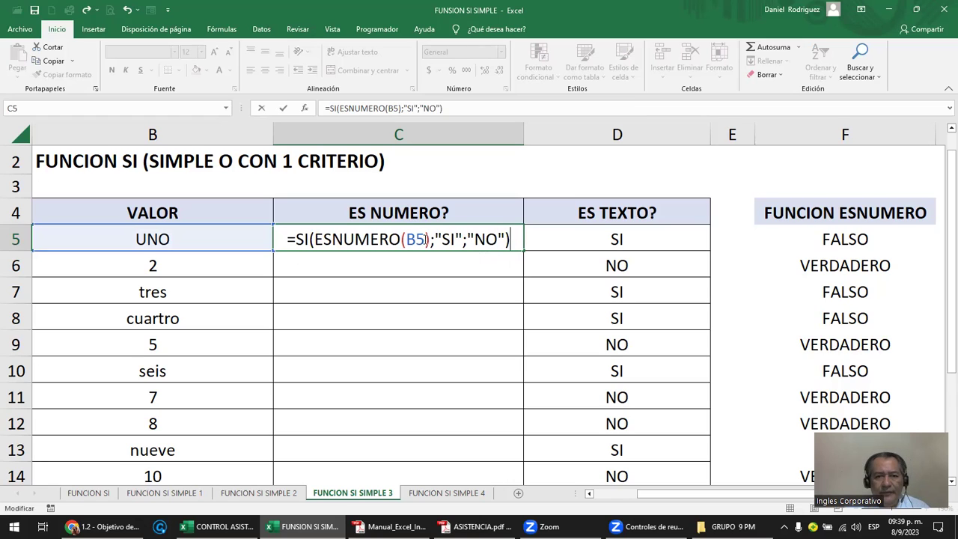
{"action": "left_click", "coordinate": [430, 240]}
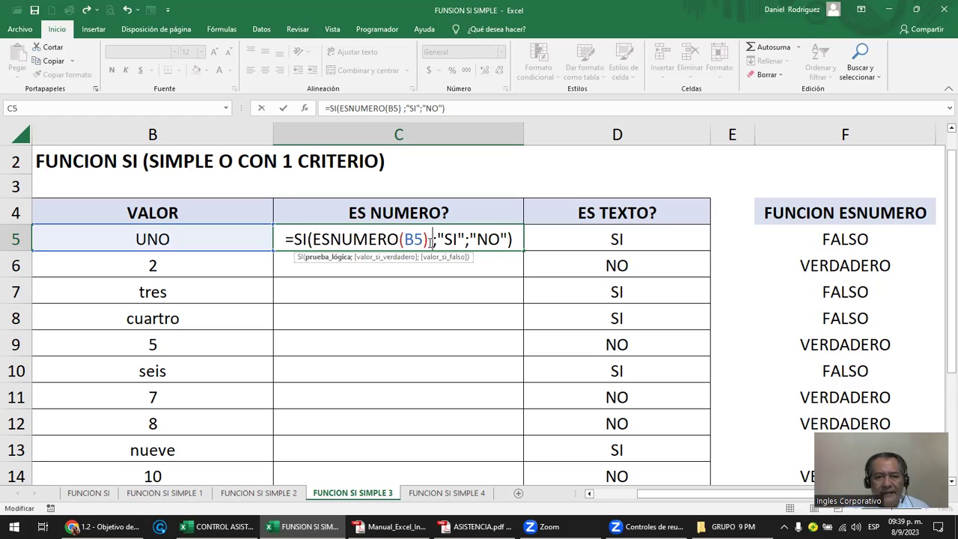
{"action": "left_click", "coordinate": [309, 238]}
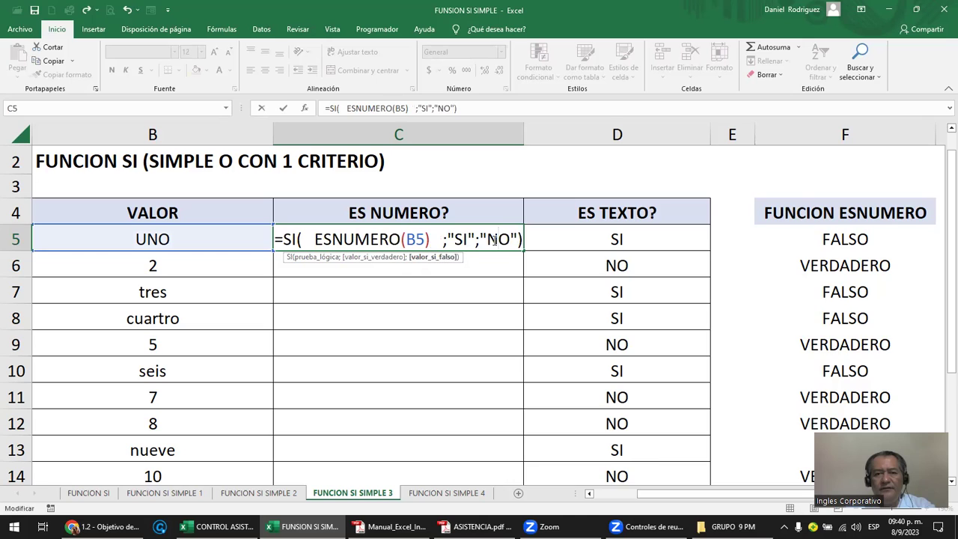
{"action": "key", "text": "Return"}
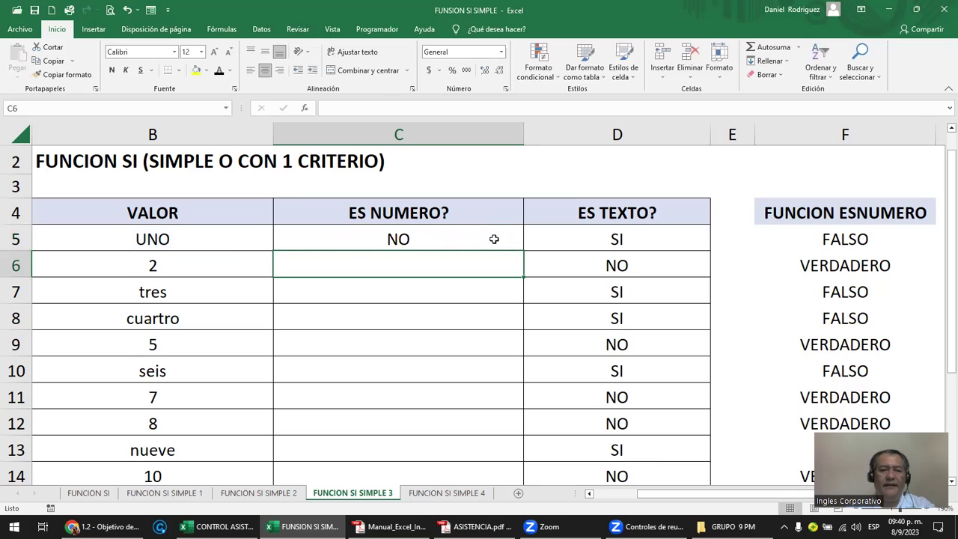
{"action": "left_click", "coordinate": [173, 241]}
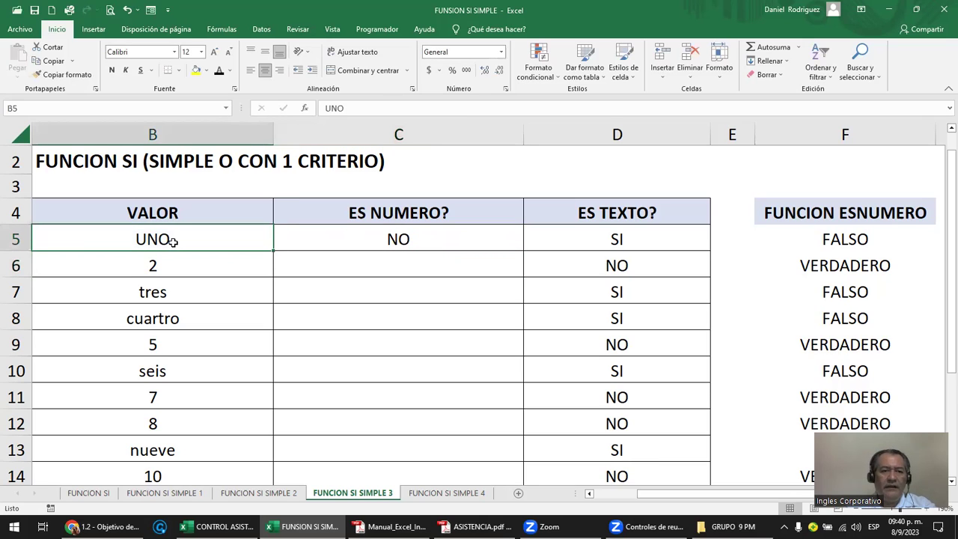
{"action": "left_click", "coordinate": [385, 233]}
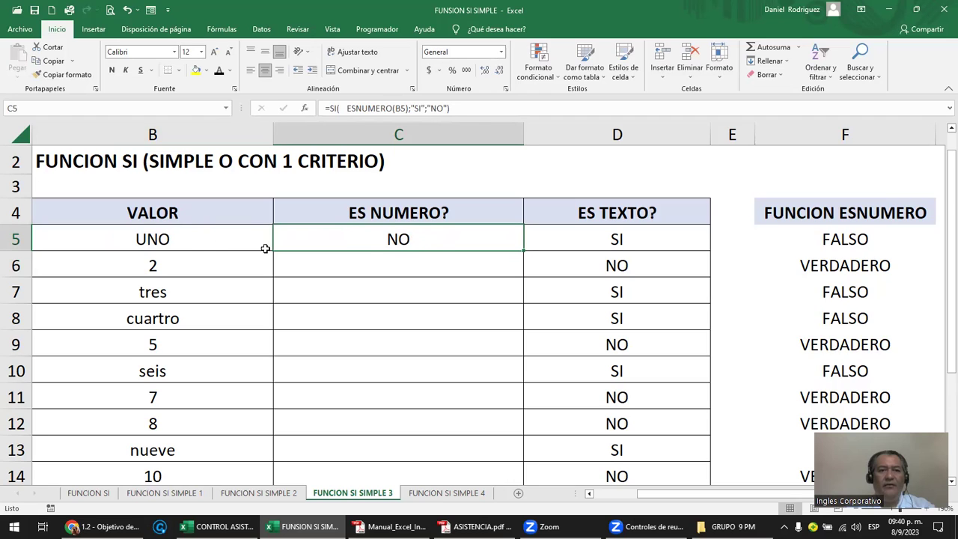
- Change B5 to 5 so C5 recalculates to SI
{"action": "left_click", "coordinate": [187, 243]}
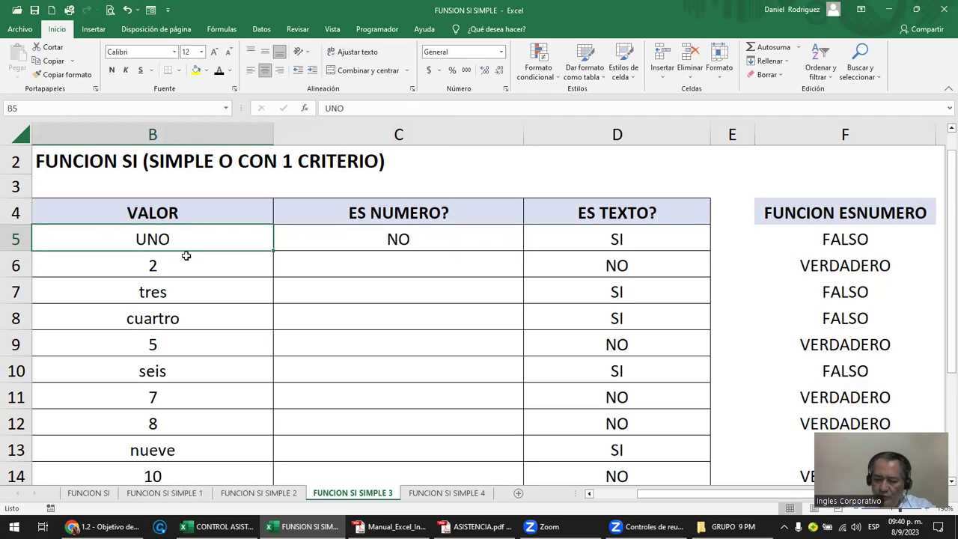
{"action": "type", "text": "5"}
{"action": "key", "text": "Return"}
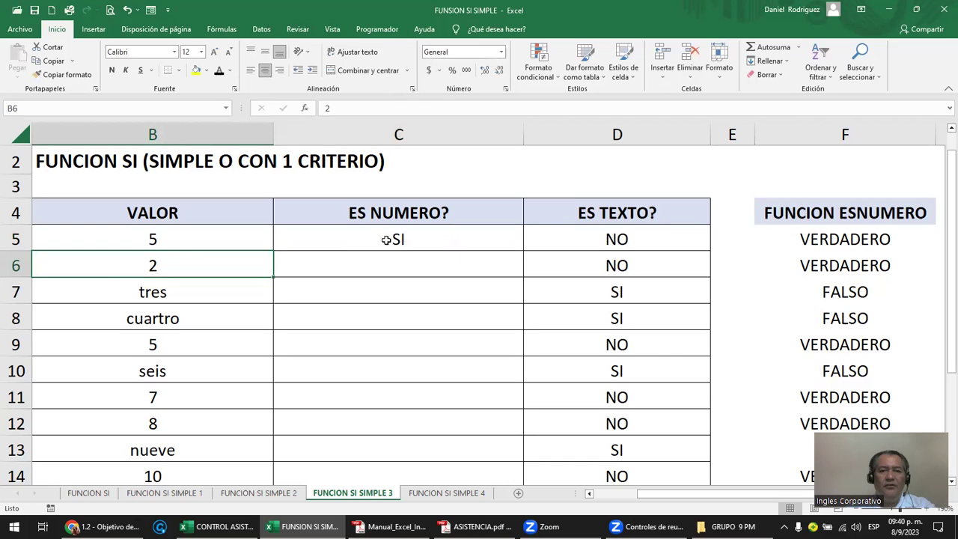
{"action": "left_click", "coordinate": [381, 240]}
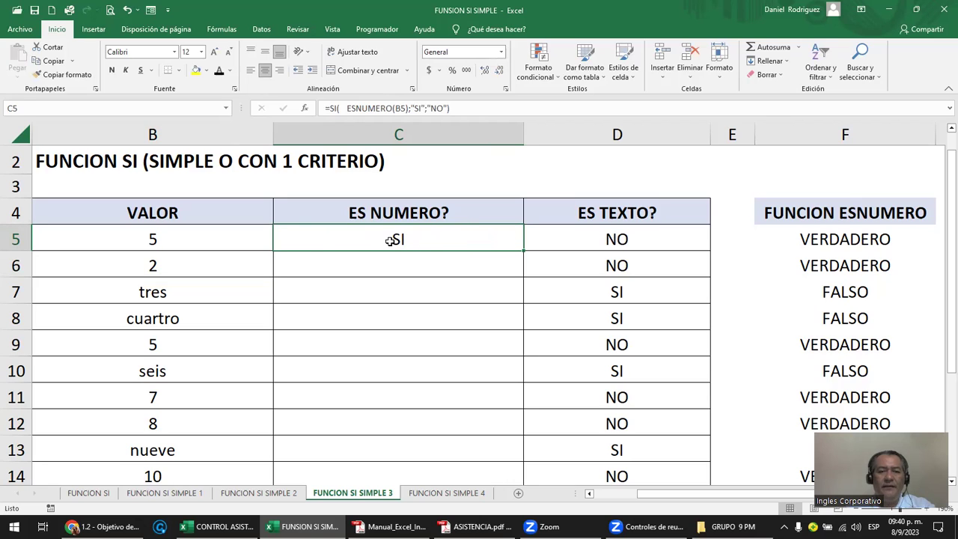
- Add spacing around the ESNUMERO(B5) test and the SI result in C5's formula
{"action": "double_click", "coordinate": [389, 240]}
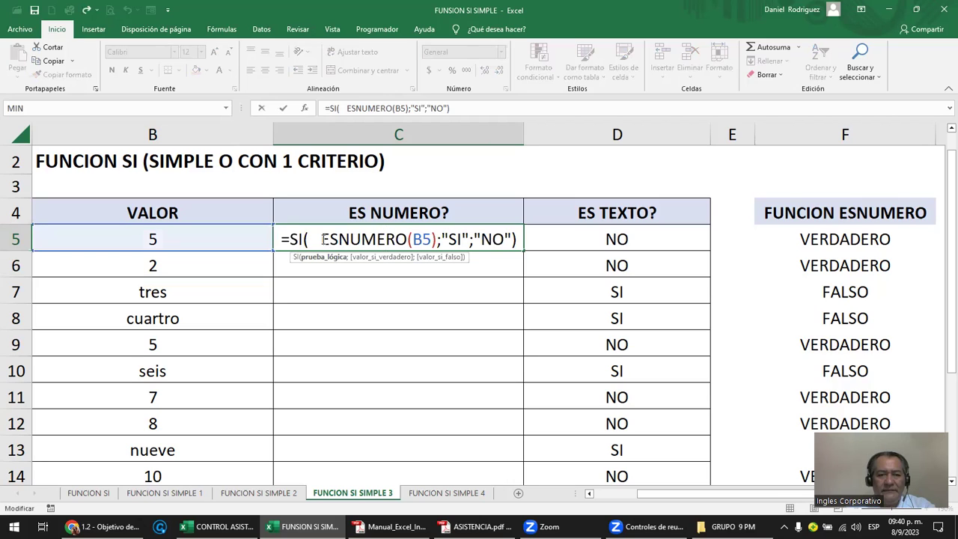
{"action": "left_click_drag", "start_coordinate": [324, 239], "coordinate": [435, 237]}
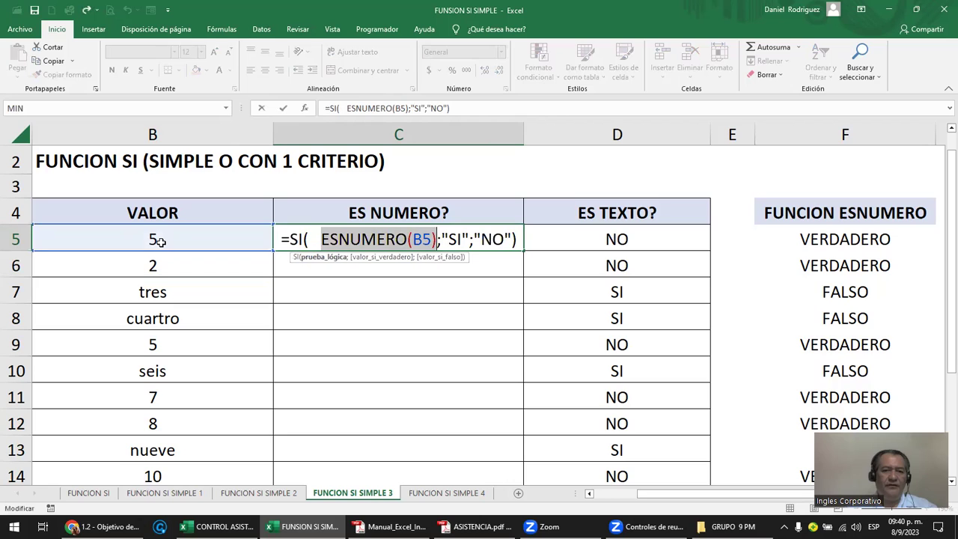
{"action": "key", "text": "ctrl+Return"}
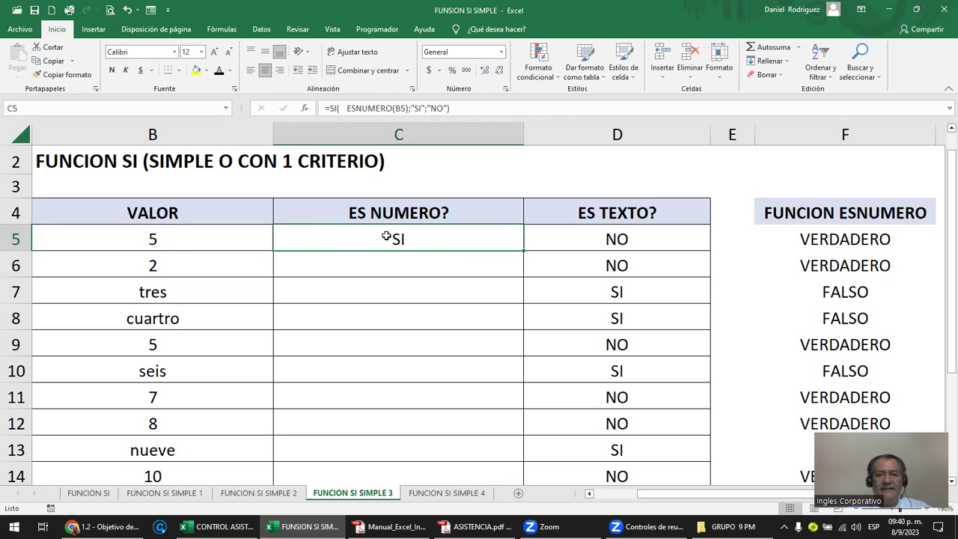
{"action": "double_click", "coordinate": [387, 237]}
{"action": "left_click", "coordinate": [436, 239]}
{"action": "key", "text": "Right"}
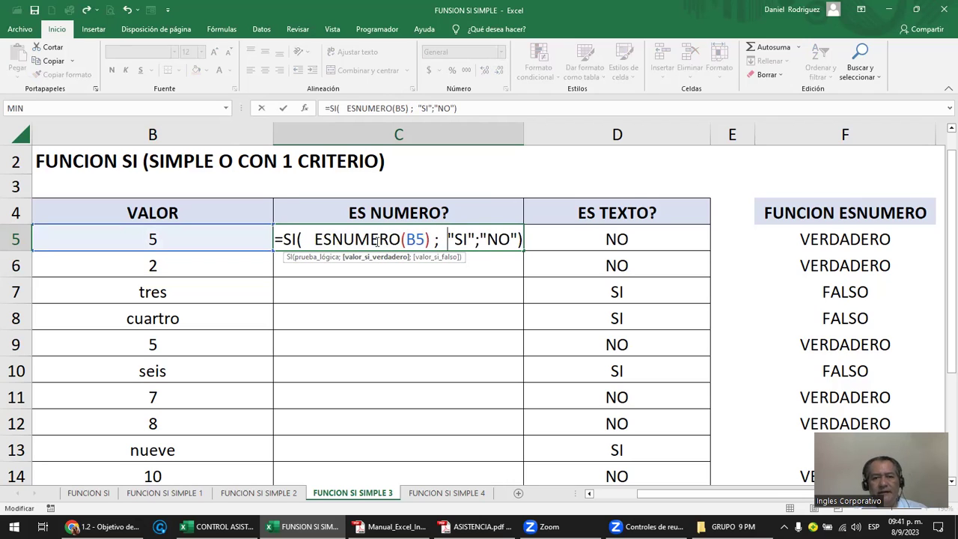
{"action": "key", "text": "ctrl+Return"}
- Review C5's formula, highlighting the ESNUMERO(B5) logical test
{"action": "left_click", "coordinate": [160, 242]}
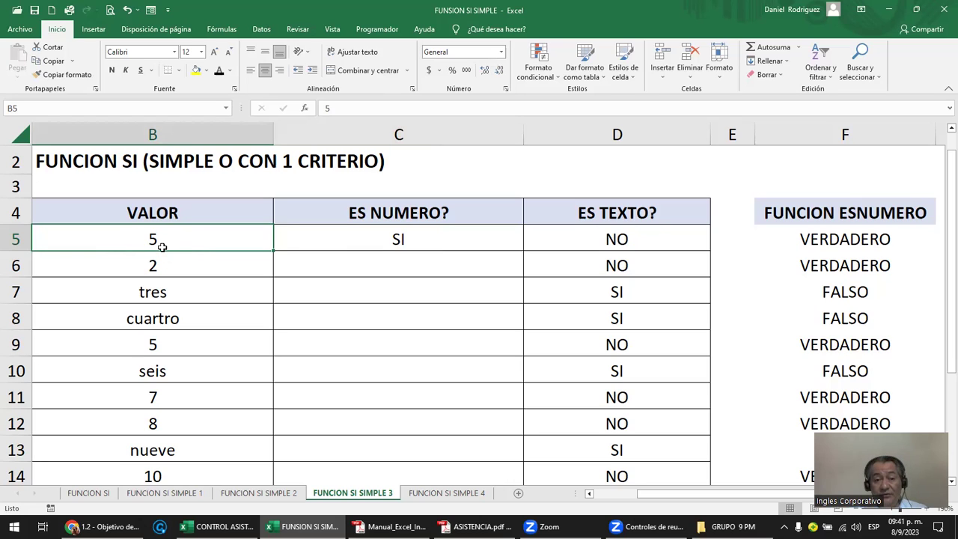
{"action": "left_click", "coordinate": [389, 239]}
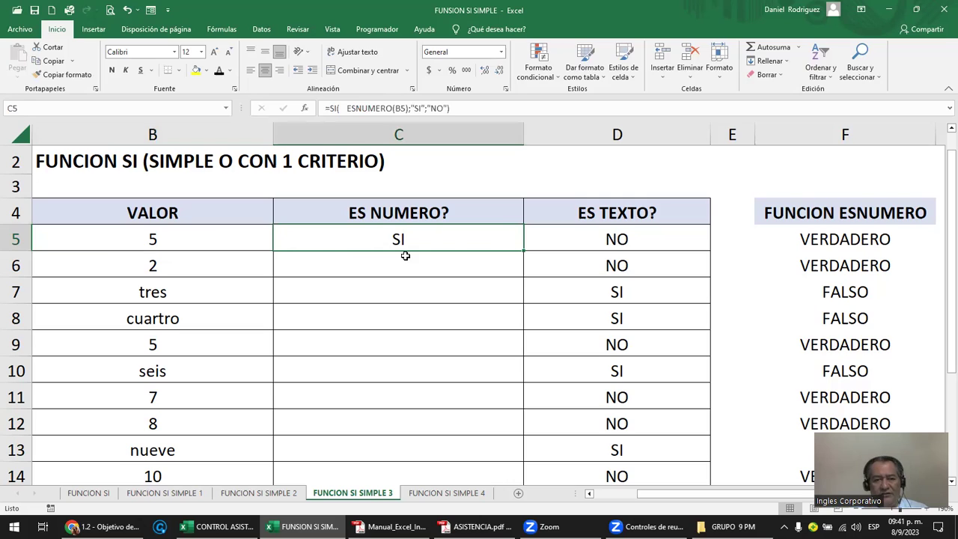
{"action": "key", "text": "F2"}
{"action": "left_click_drag", "start_coordinate": [327, 239], "coordinate": [438, 239]}
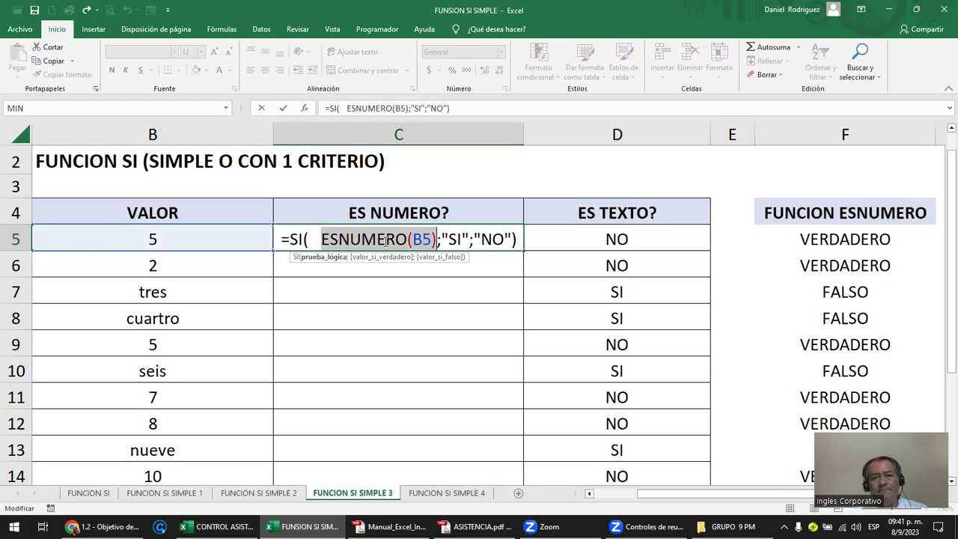
{"action": "key", "text": "shift+Right"}
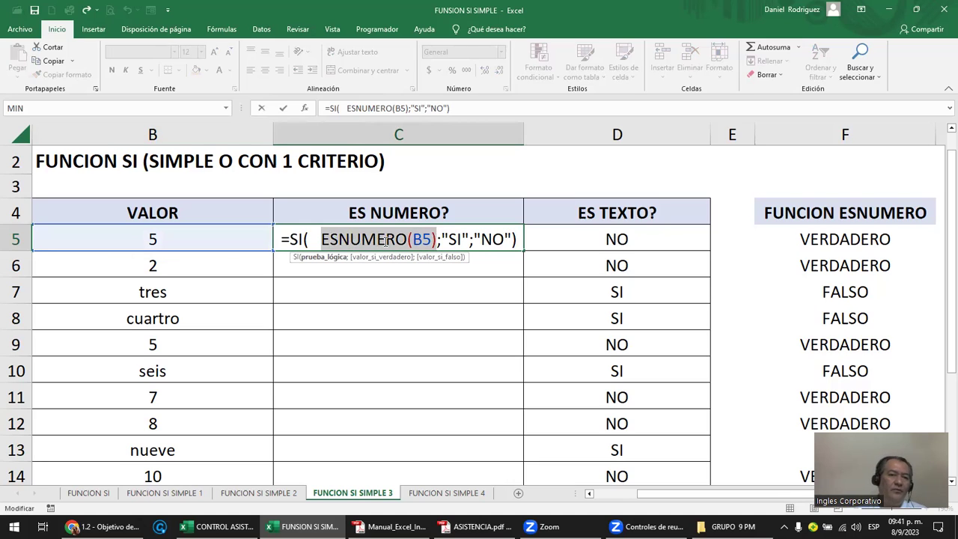
{"action": "key", "text": "ctrl+Return"}
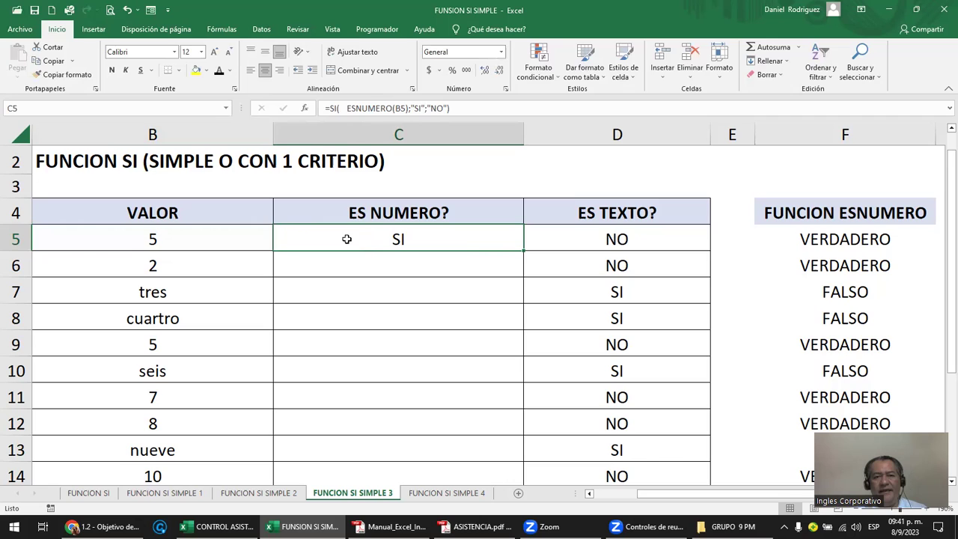
- Change B5 back to UNO and confirm C5 now shows NO
{"action": "left_click", "coordinate": [205, 243]}
{"action": "type", "text": "UNA"}
{"action": "key", "text": "BackSpace"}
{"action": "type", "text": "O"}
{"action": "key", "text": "Return"}
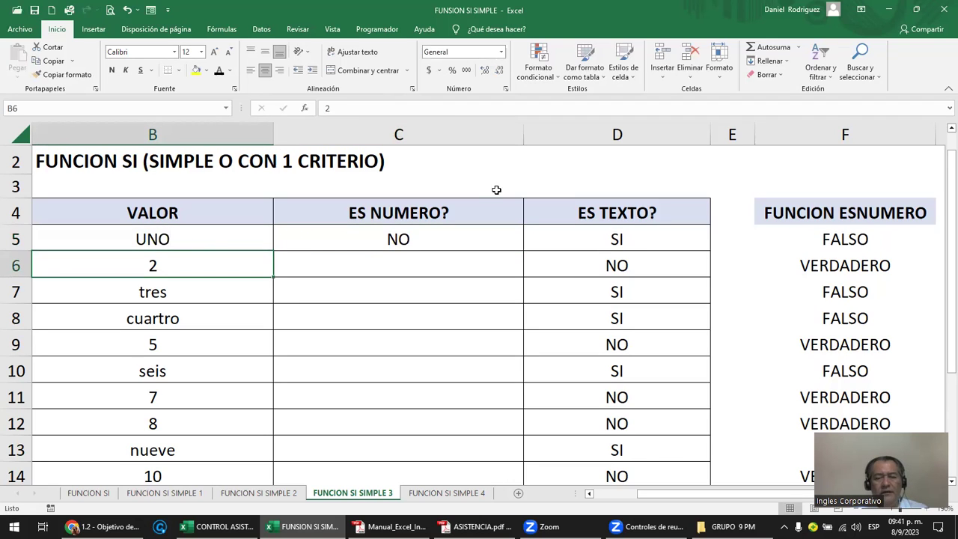
{"action": "left_click", "coordinate": [434, 238]}
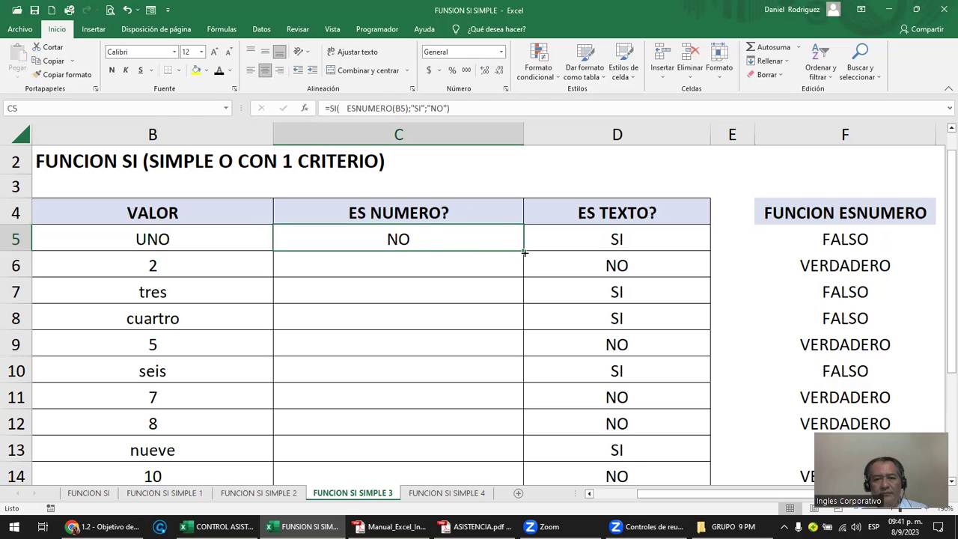
- Fill C5's ES NUMERO? formula down to C14
{"action": "double_click", "coordinate": [524, 250]}
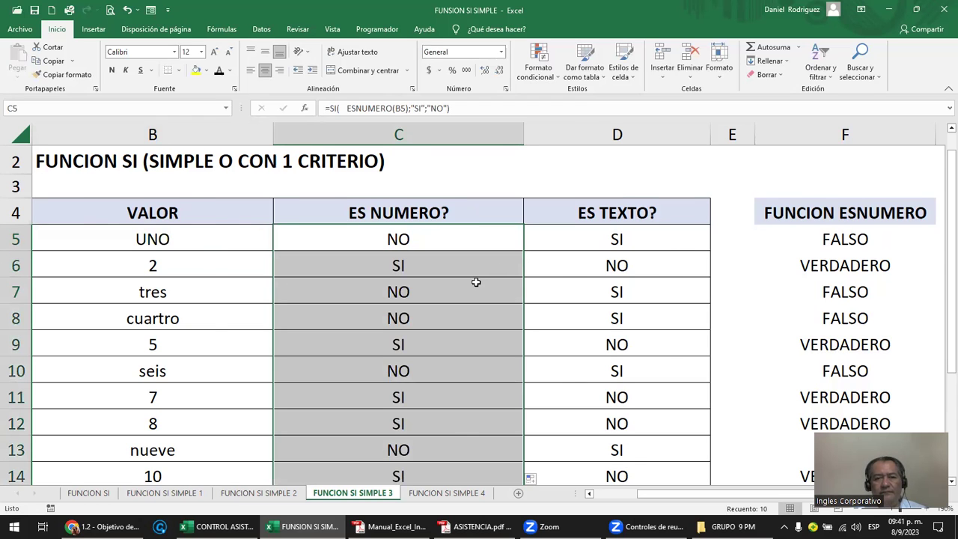
{"action": "scroll", "coordinate": [476, 282], "scroll_direction": "down", "scroll_amount": 1, "text": "ctrl"}
{"action": "scroll", "coordinate": [474, 278], "scroll_direction": "down", "scroll_amount": 2}
{"action": "scroll", "coordinate": [480, 278], "scroll_direction": "up", "scroll_amount": 1}
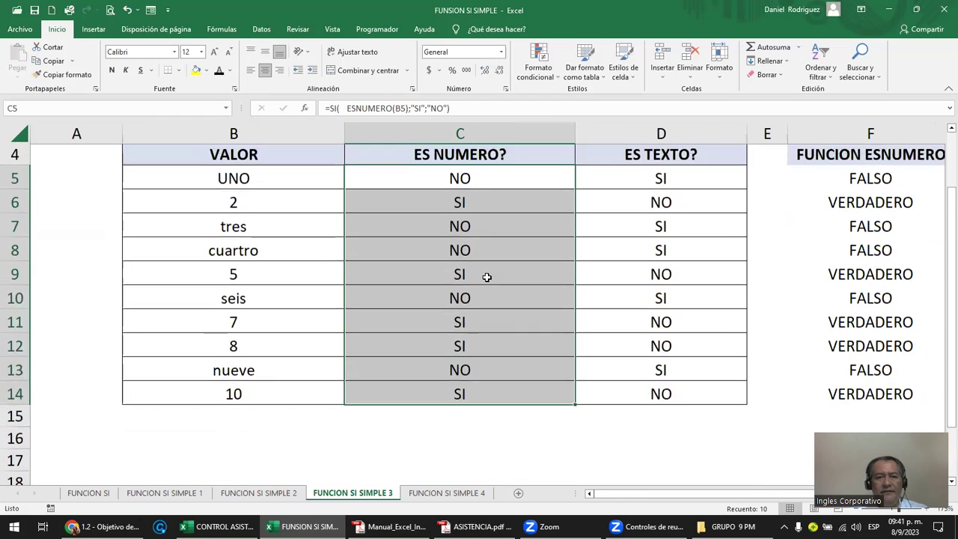
- Check values and copied formulas in rows 6–10 (2, tres, cuartro, 5, seis)
{"action": "left_click", "coordinate": [247, 210]}
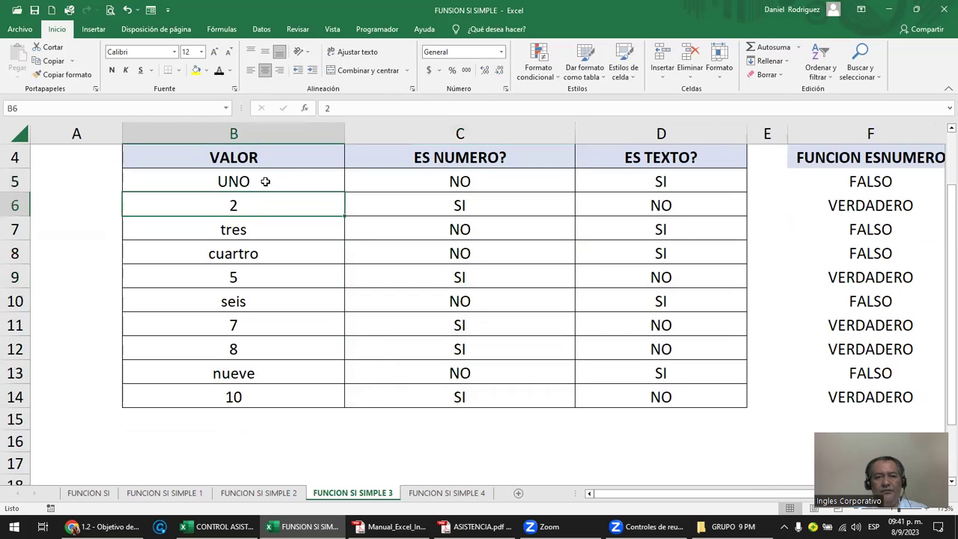
{"action": "left_click", "coordinate": [434, 206]}
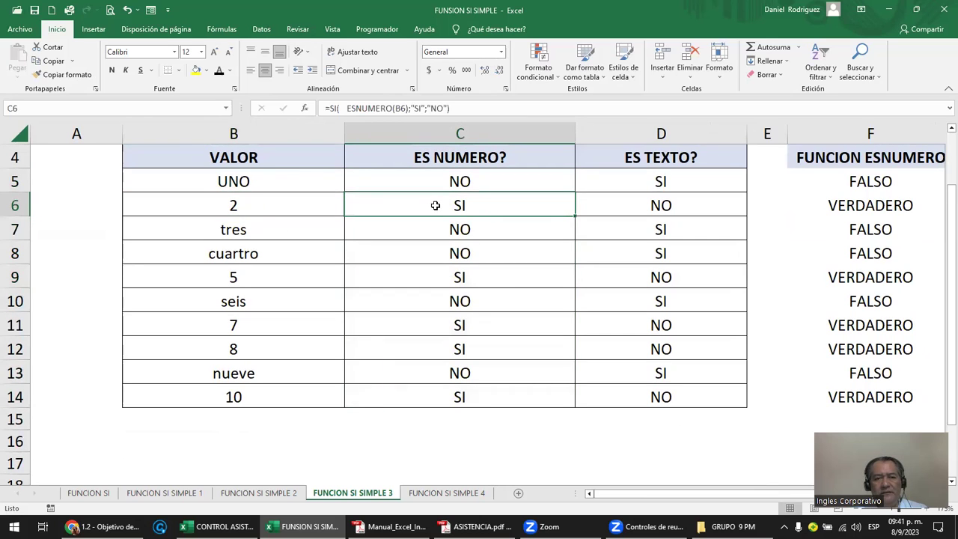
{"action": "left_click", "coordinate": [233, 230]}
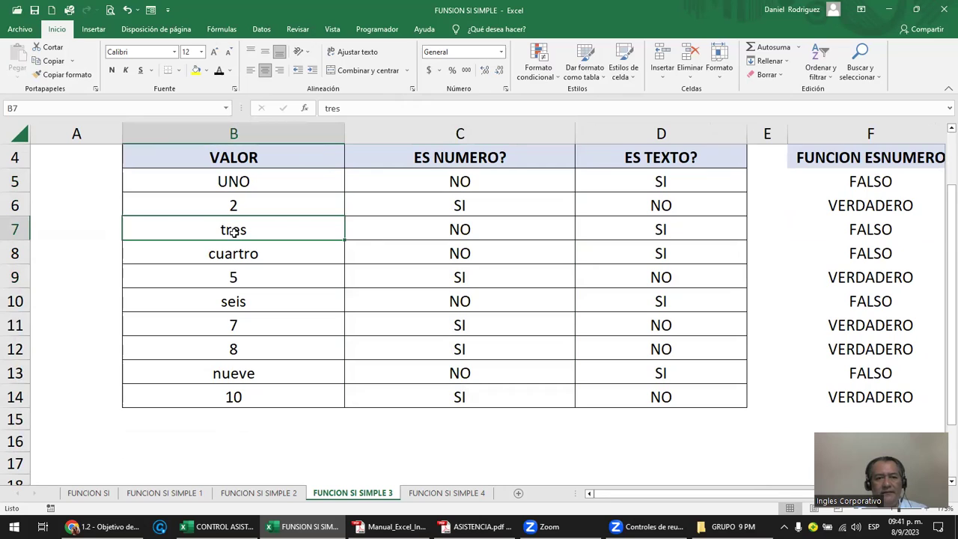
{"action": "left_click", "coordinate": [479, 232]}
{"action": "left_click", "coordinate": [251, 230]}
{"action": "left_click", "coordinate": [242, 253]}
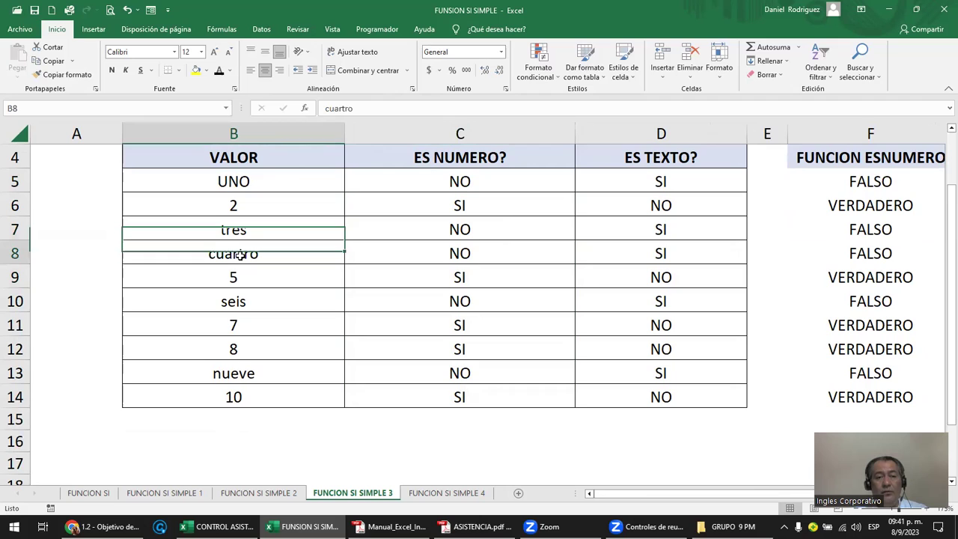
{"action": "left_click", "coordinate": [466, 253]}
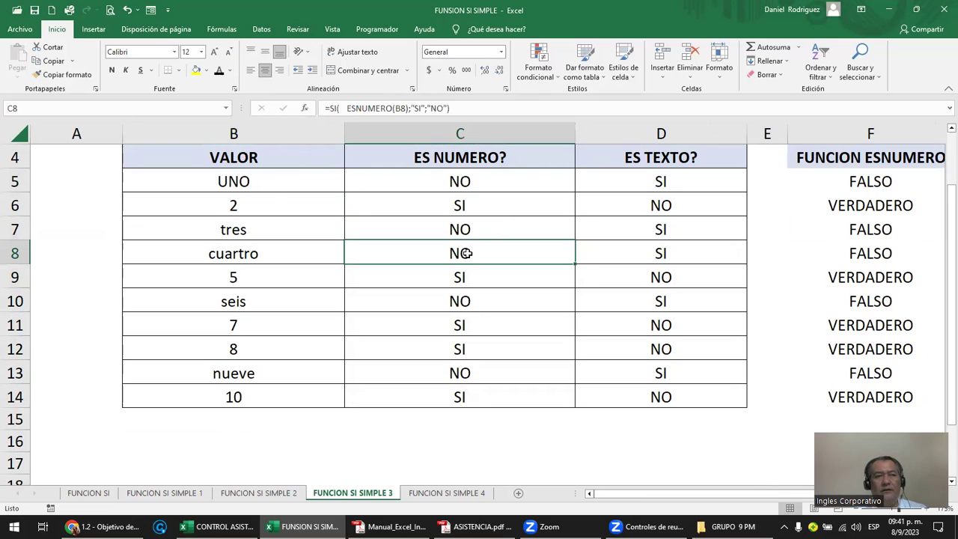
{"action": "left_click", "coordinate": [269, 274]}
{"action": "left_click", "coordinate": [416, 271]}
{"action": "left_click", "coordinate": [283, 295]}
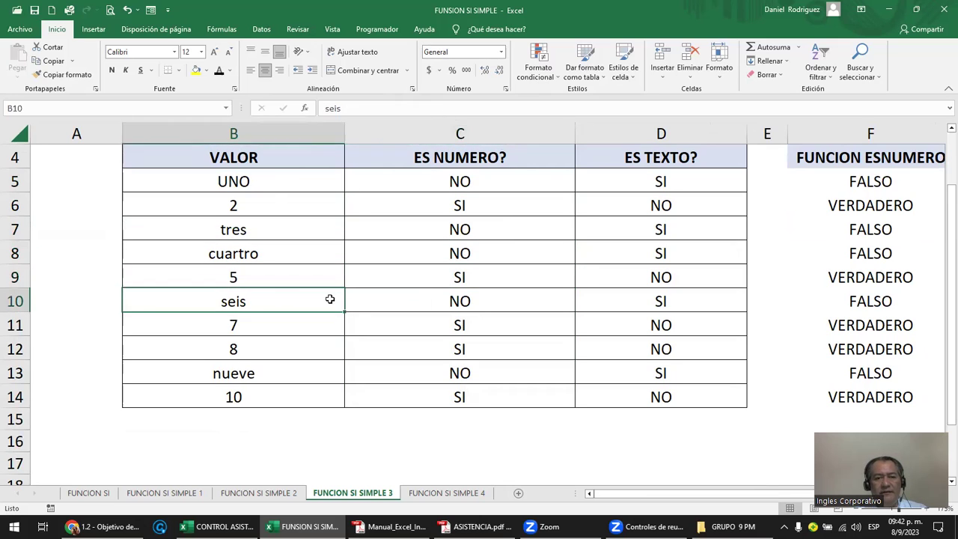
{"action": "left_click", "coordinate": [426, 304]}
- Highlight the C5:C14 results and look at D5's ES TEXTO? formula
{"action": "scroll", "coordinate": [427, 306], "scroll_direction": "up", "scroll_amount": 1}
{"action": "left_click_drag", "start_coordinate": [479, 228], "coordinate": [490, 398]}
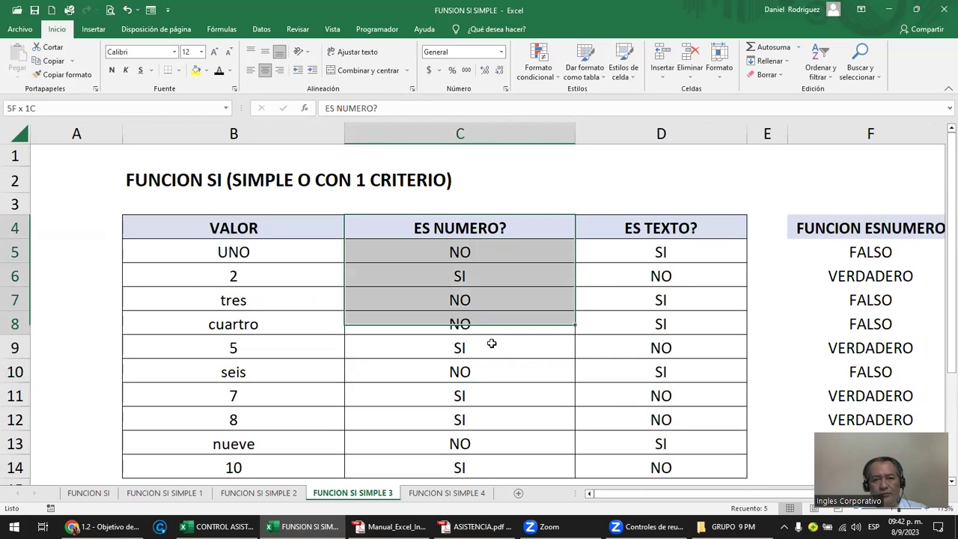
{"action": "left_click", "coordinate": [479, 253]}
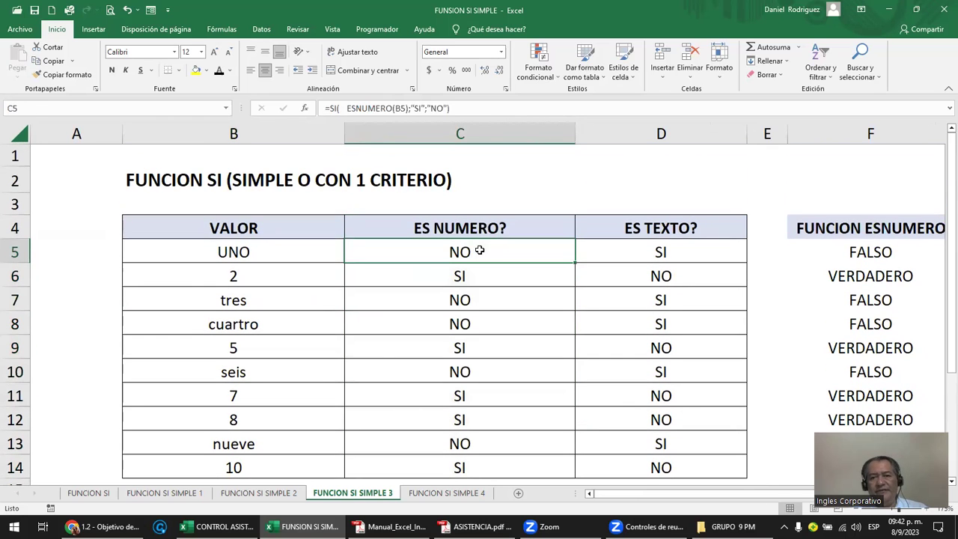
{"action": "left_click", "coordinate": [647, 251]}
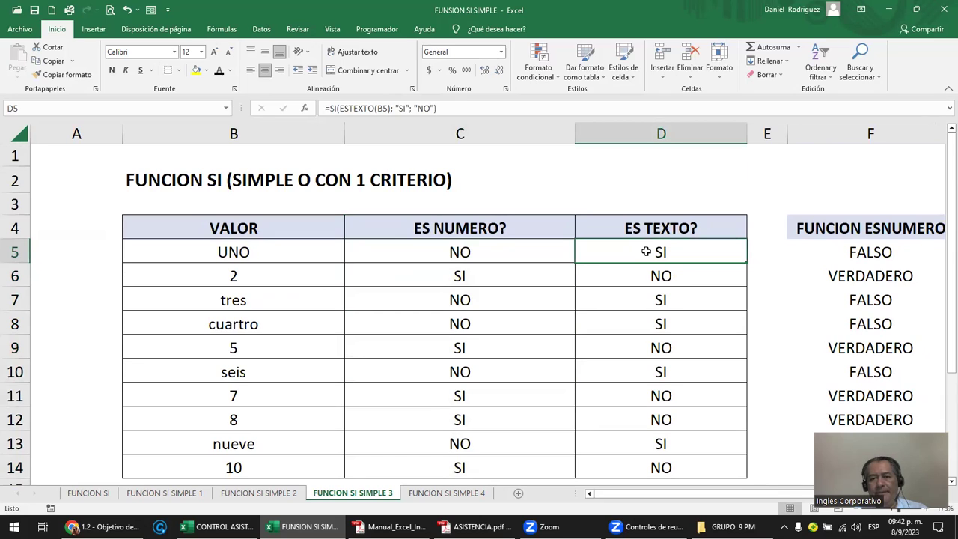
{"action": "left_click", "coordinate": [639, 227]}
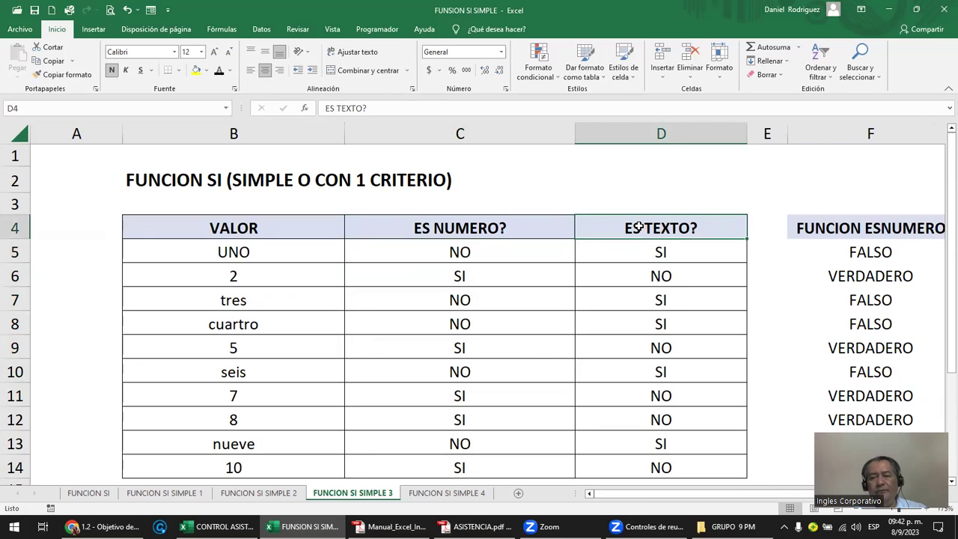
{"action": "left_click", "coordinate": [765, 232]}
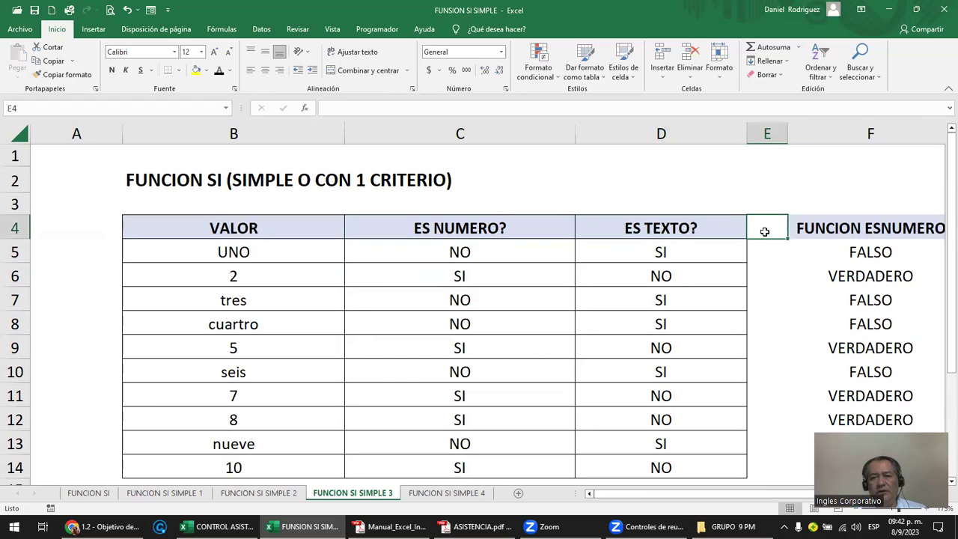
{"action": "key", "text": "Right"}
{"action": "key", "text": "Right"}
{"action": "key", "text": "Left"}
{"action": "key", "text": "ctrl+c"}
{"action": "key", "text": "Right"}
{"action": "key", "text": "Return"}
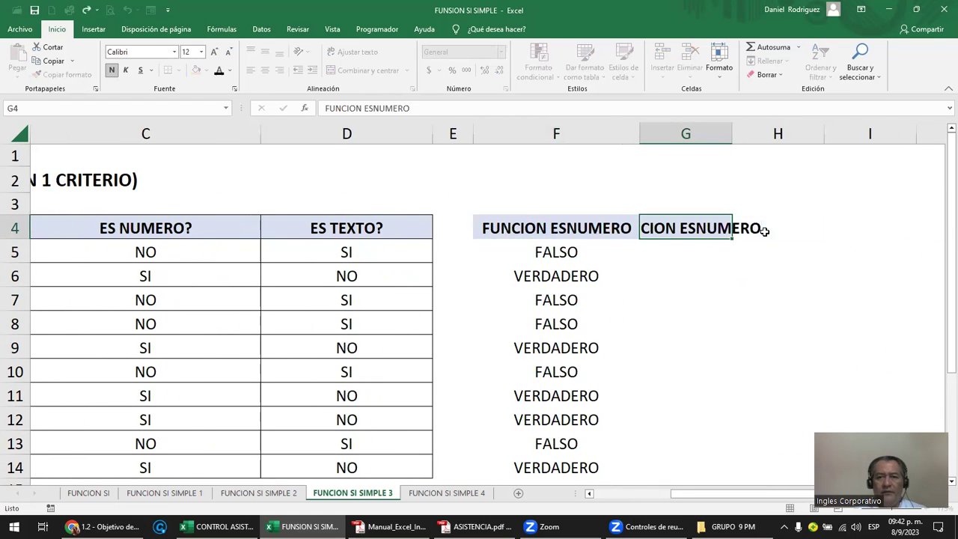
{"action": "double_click", "coordinate": [732, 134]}
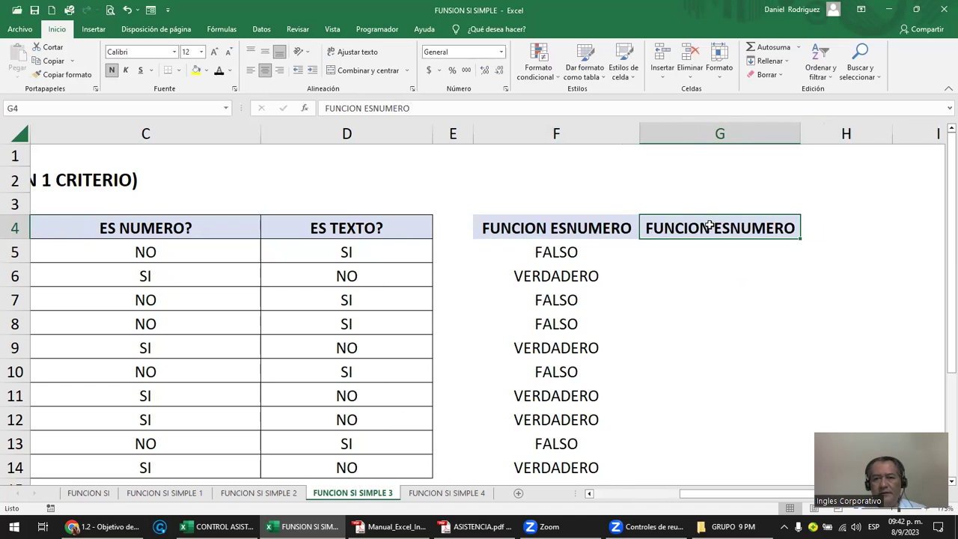
{"action": "double_click", "coordinate": [716, 228]}
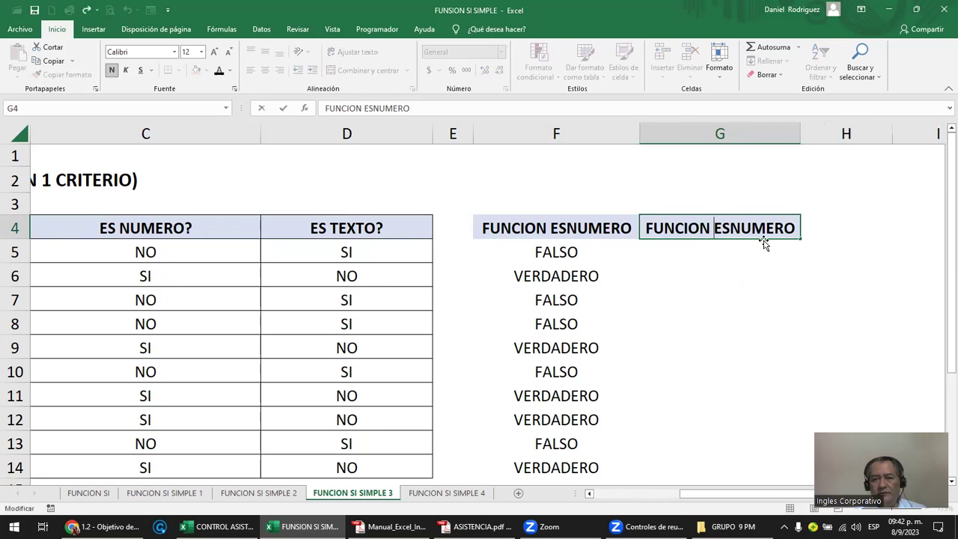
{"action": "type", "text": "ESTEXTO"}
{"action": "key", "text": "Delete"}
{"action": "key", "text": "Delete"}
{"action": "key", "text": "Delete"}
{"action": "key", "text": "Delete"}
{"action": "key", "text": "Delete"}
{"action": "key", "text": "Delete"}
{"action": "key", "text": "Delete"}
{"action": "key", "text": "Delete"}
{"action": "key", "text": "Return"}
{"action": "type", "text": "="}
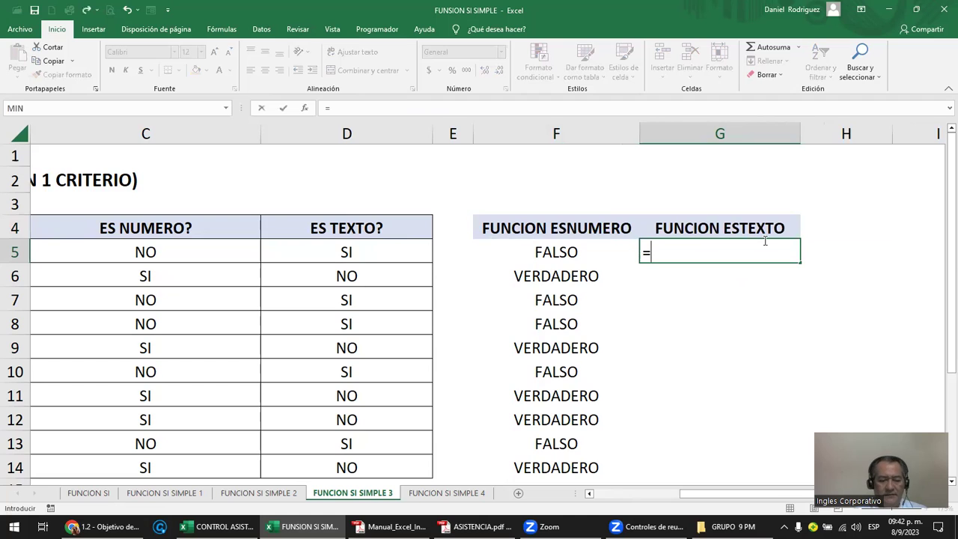
{"action": "type", "text": "ESTE"}
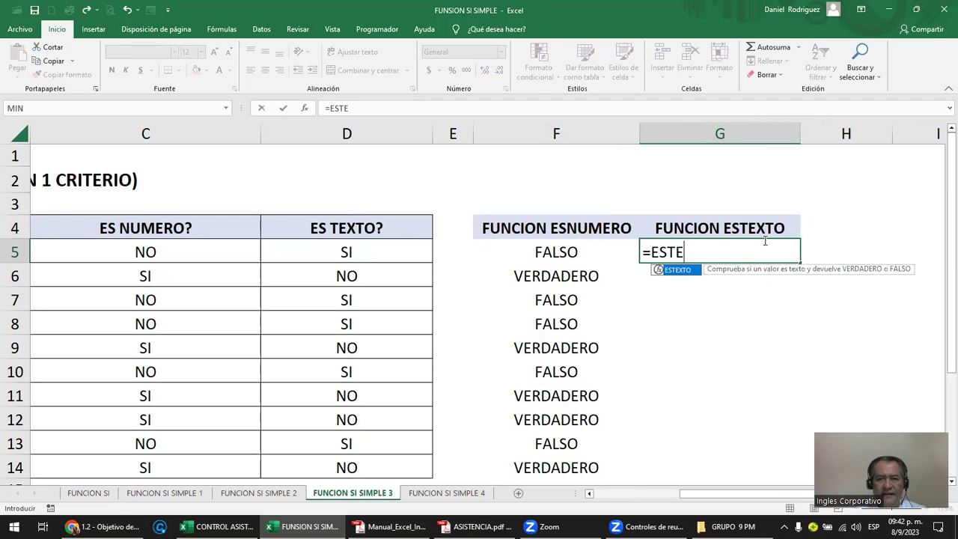
{"action": "key", "text": "Tab"}
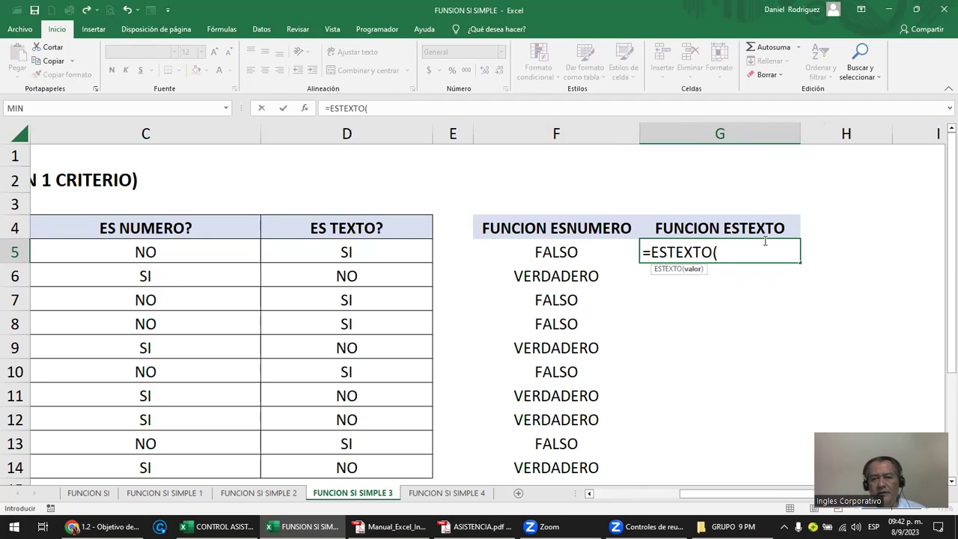
{"action": "scroll", "coordinate": [579, 420], "scroll_direction": "left", "scroll_amount": 3}
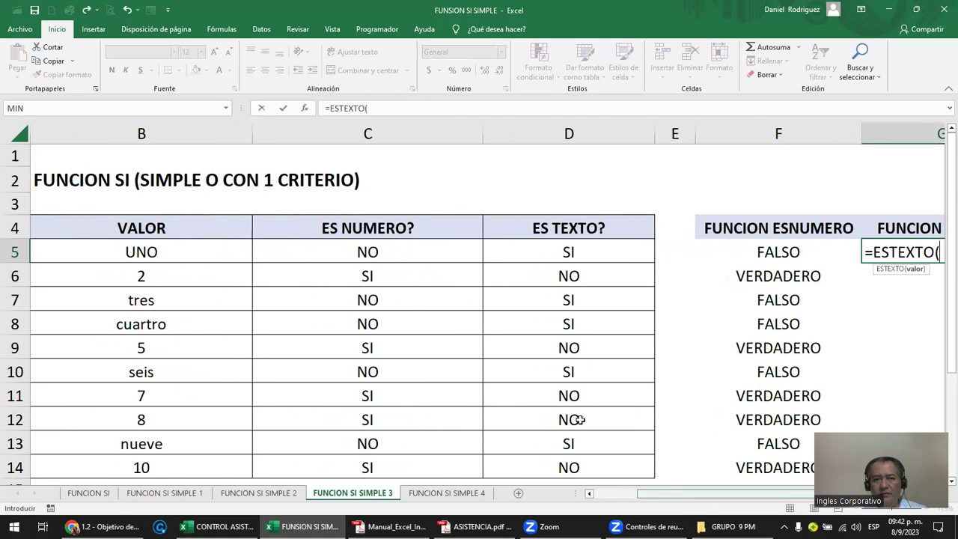
{"action": "left_click", "coordinate": [161, 254]}
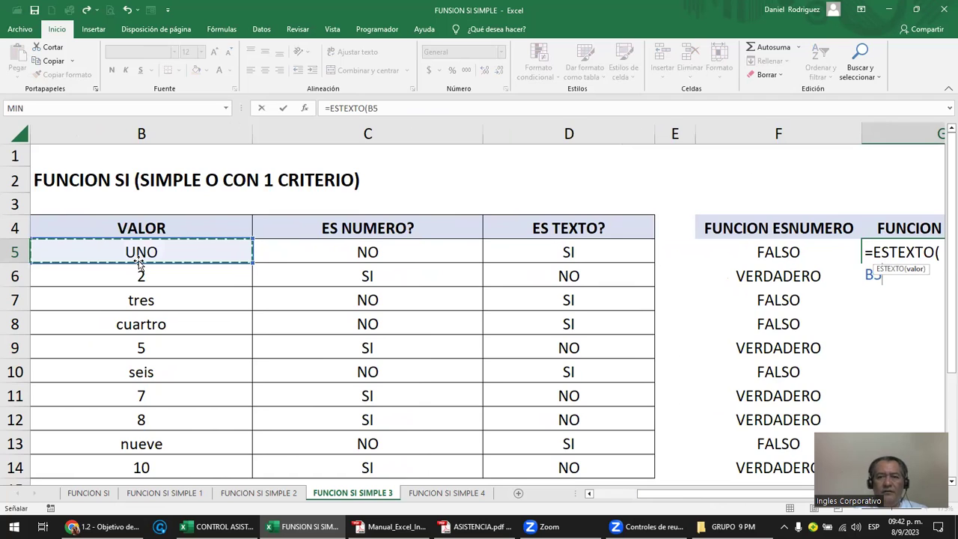
{"action": "key", "text": "Return"}
{"action": "key", "text": "Up"}
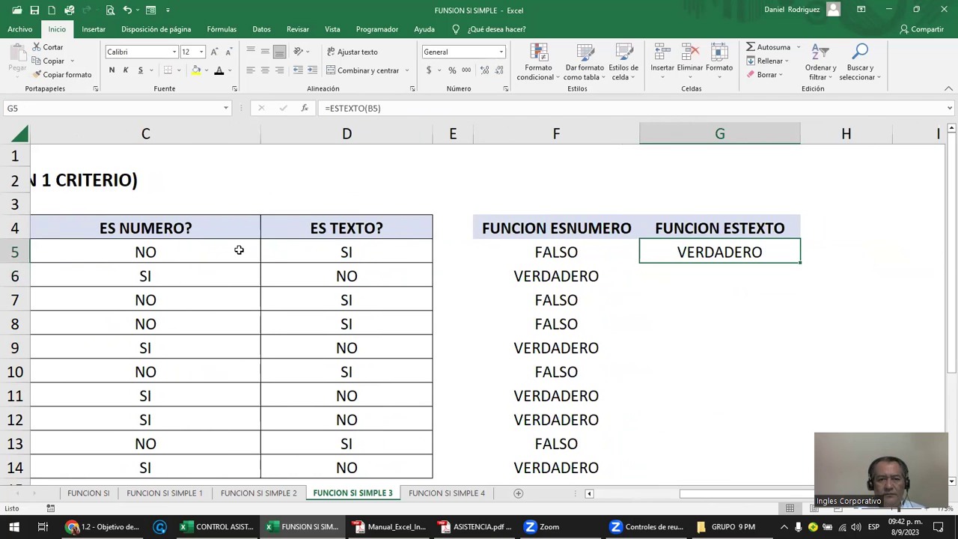
{"action": "scroll", "coordinate": [235, 250], "scroll_direction": "down", "scroll_amount": 1}
{"action": "key", "text": "F2"}
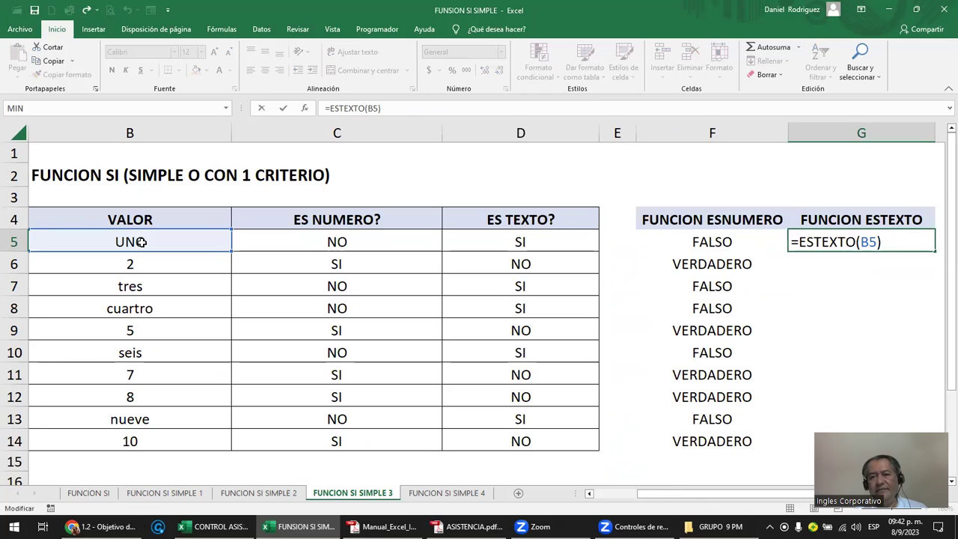
{"action": "key", "text": "Return"}
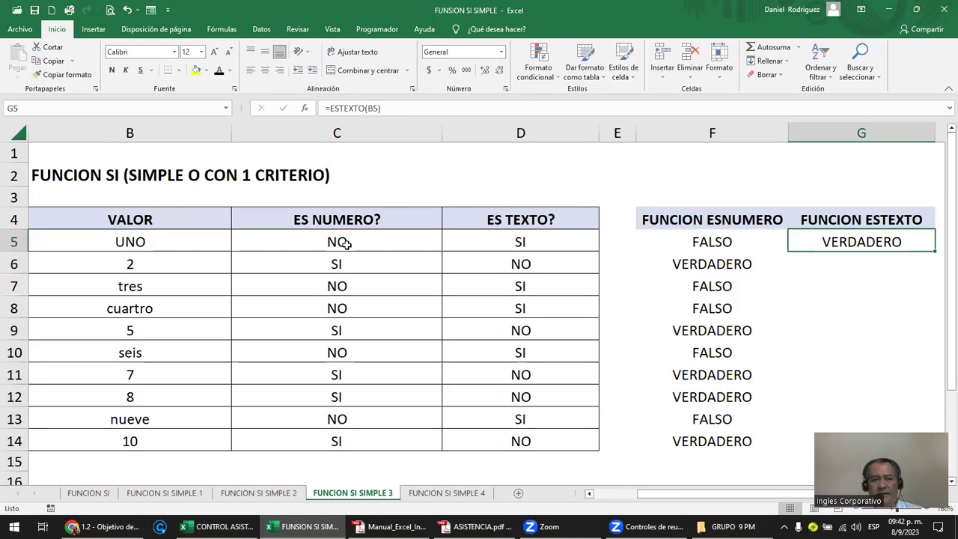
{"action": "left_click", "coordinate": [138, 241]}
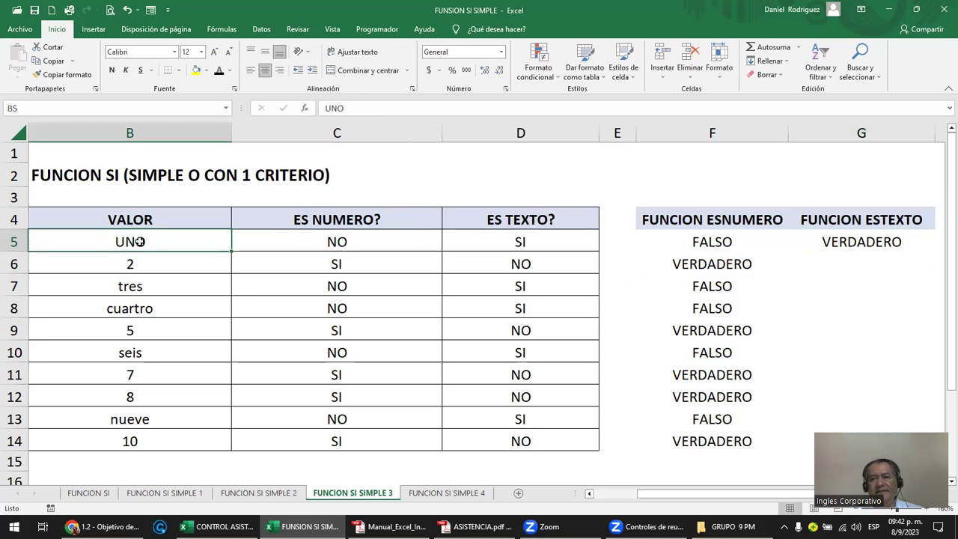
{"action": "left_click", "coordinate": [818, 245]}
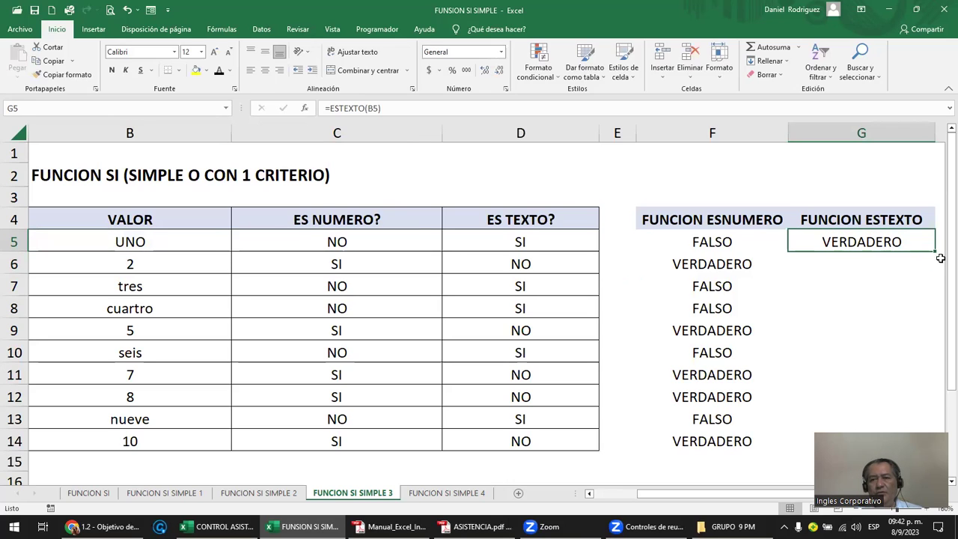
{"action": "double_click", "coordinate": [936, 254]}
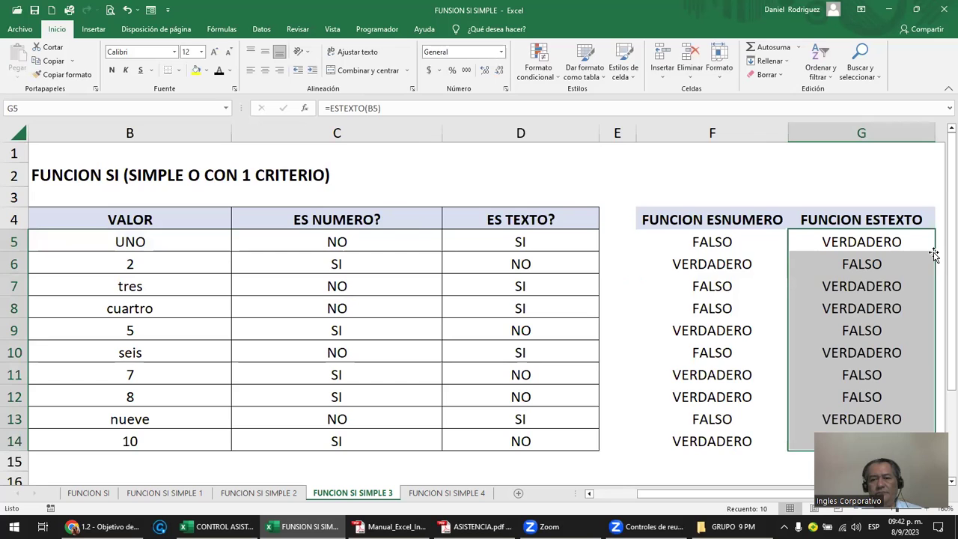
{"action": "scroll", "coordinate": [635, 219], "scroll_direction": "down", "scroll_amount": 1}
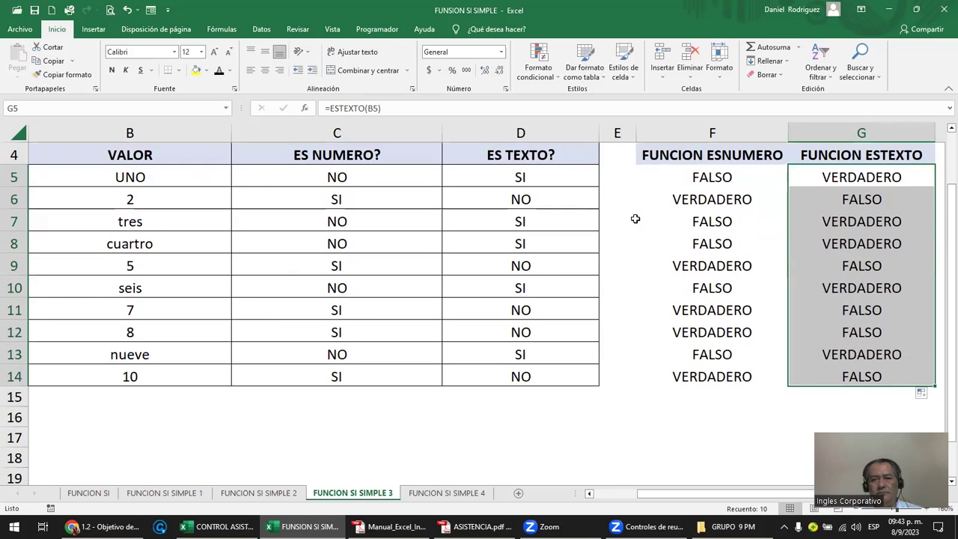
{"action": "scroll", "coordinate": [635, 218], "scroll_direction": "up", "scroll_amount": 1}
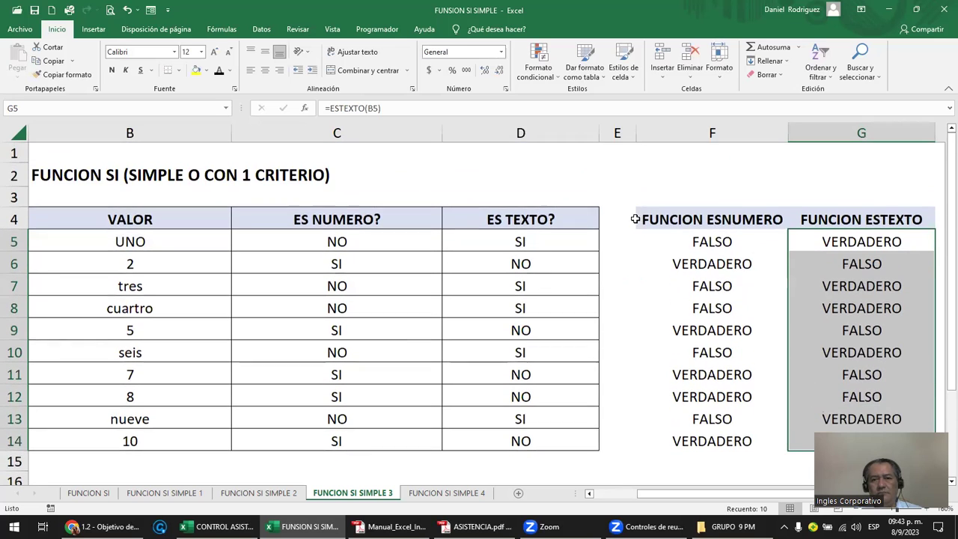
{"action": "left_click", "coordinate": [840, 264]}
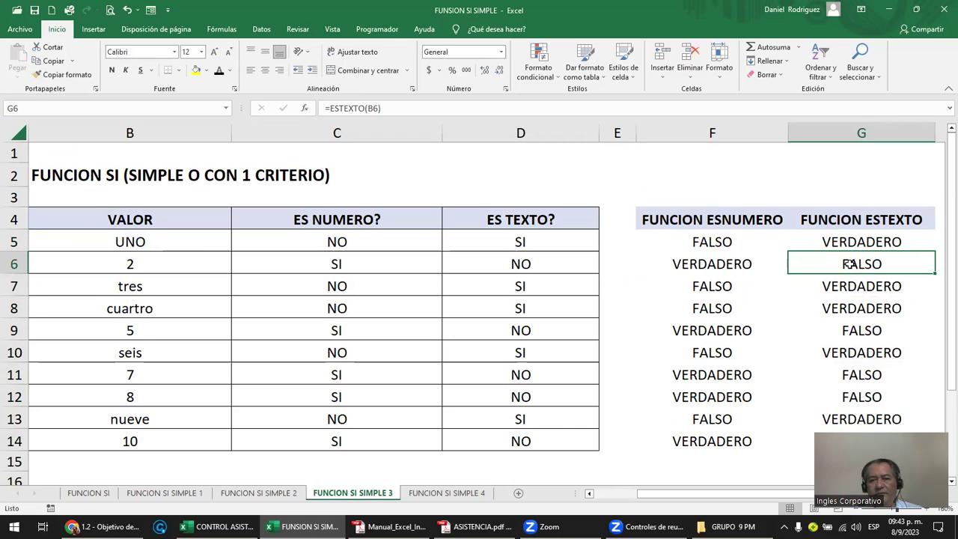
{"action": "left_click", "coordinate": [121, 265]}
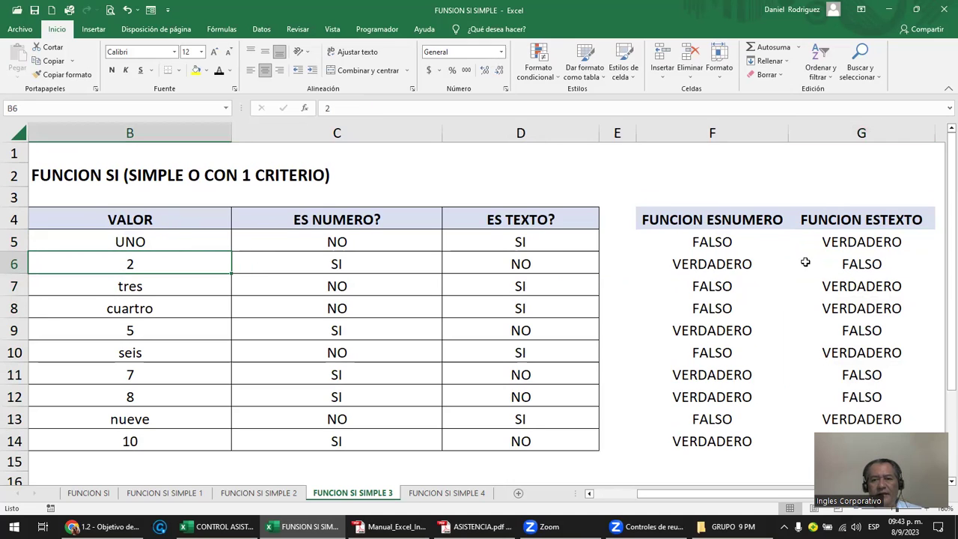
{"action": "left_click", "coordinate": [868, 267]}
{"action": "left_click", "coordinate": [143, 267]}
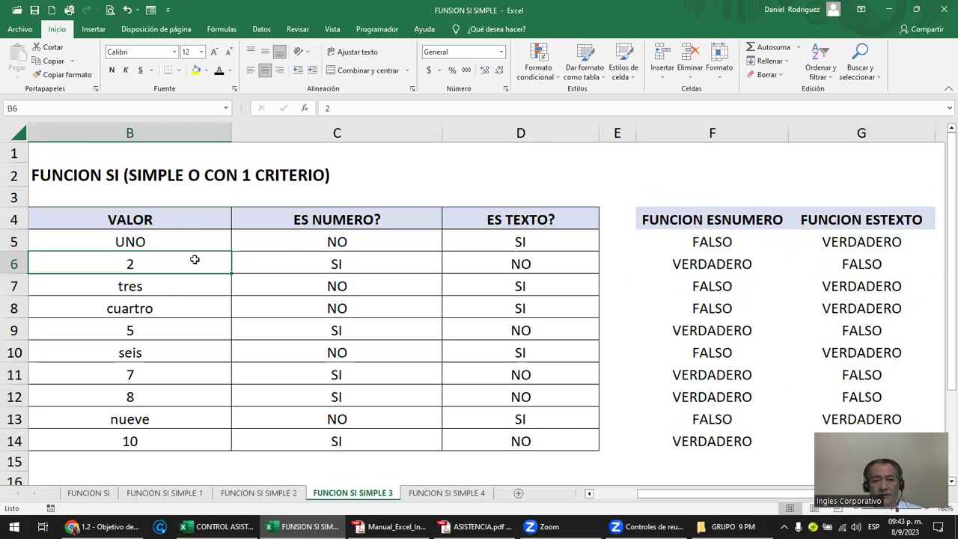
{"action": "left_click", "coordinate": [876, 288]}
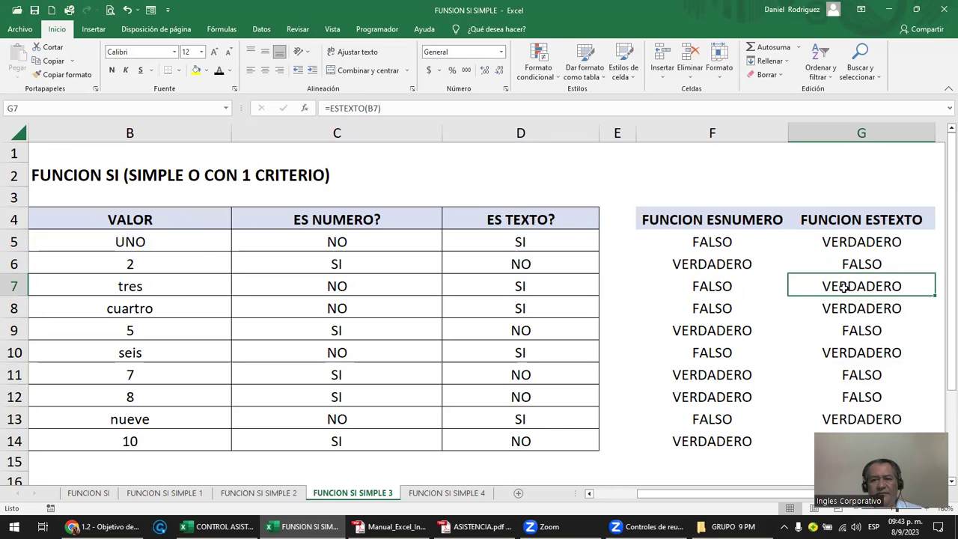
{"action": "double_click", "coordinate": [843, 288]}
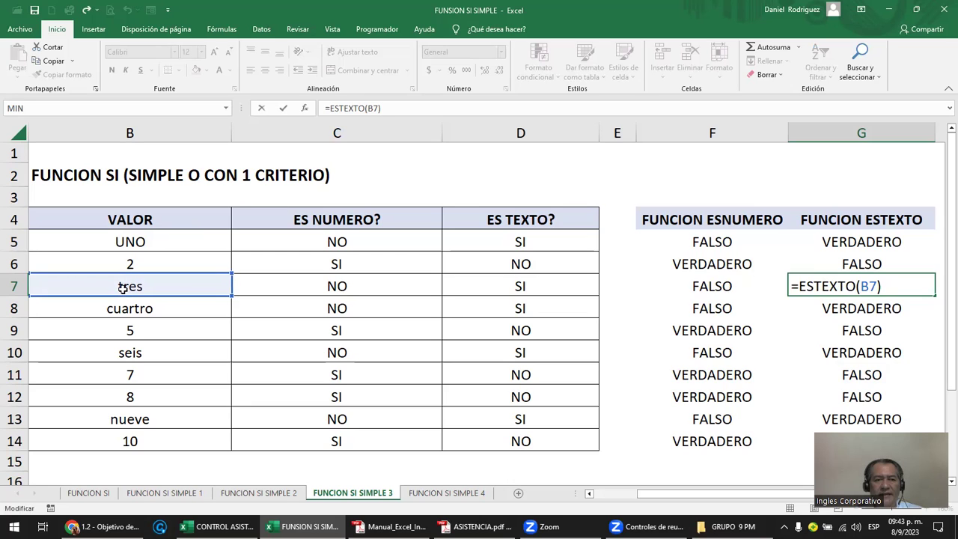
{"action": "left_click", "coordinate": [841, 305]}
{"action": "key", "text": "Up"}
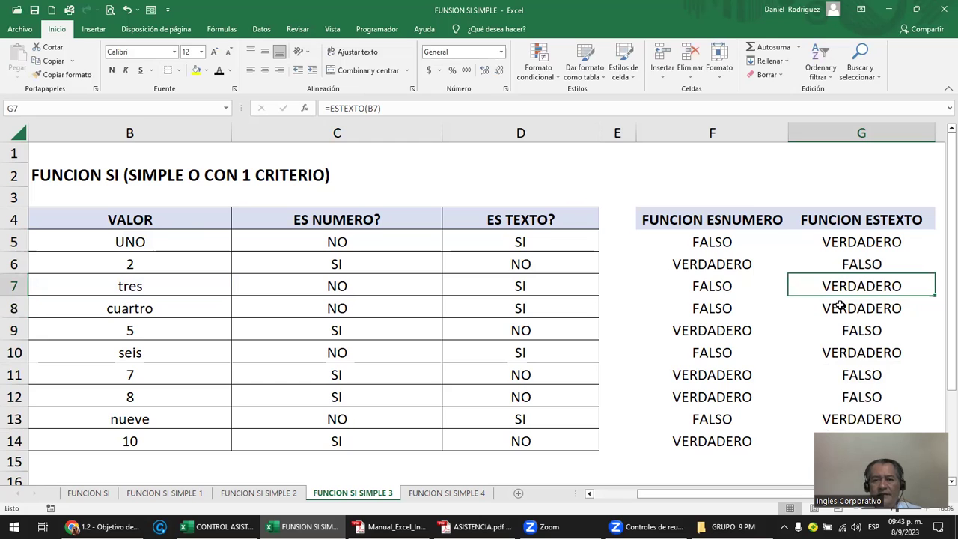
{"action": "scroll", "coordinate": [850, 355], "scroll_direction": "down", "scroll_amount": 1}
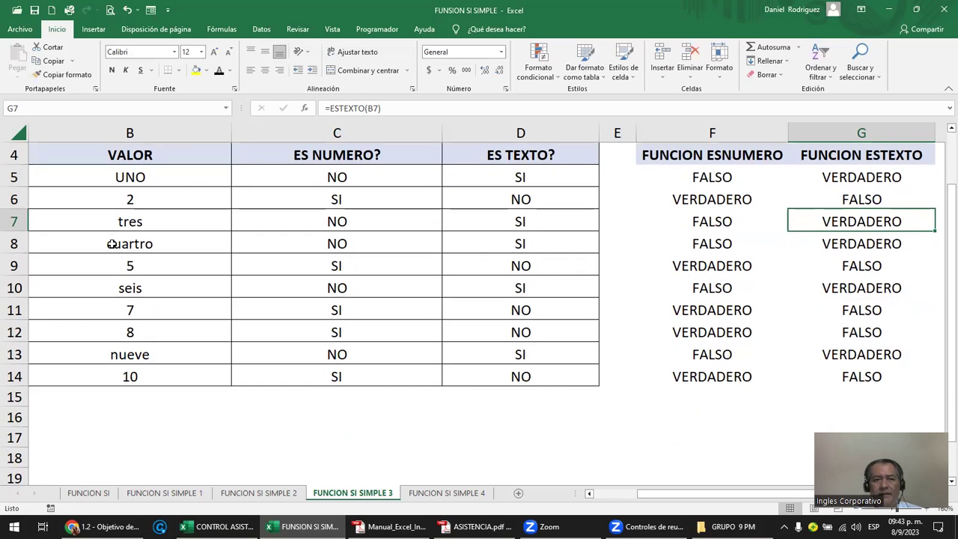
{"action": "left_click", "coordinate": [134, 201]}
{"action": "type", "text": "-"}
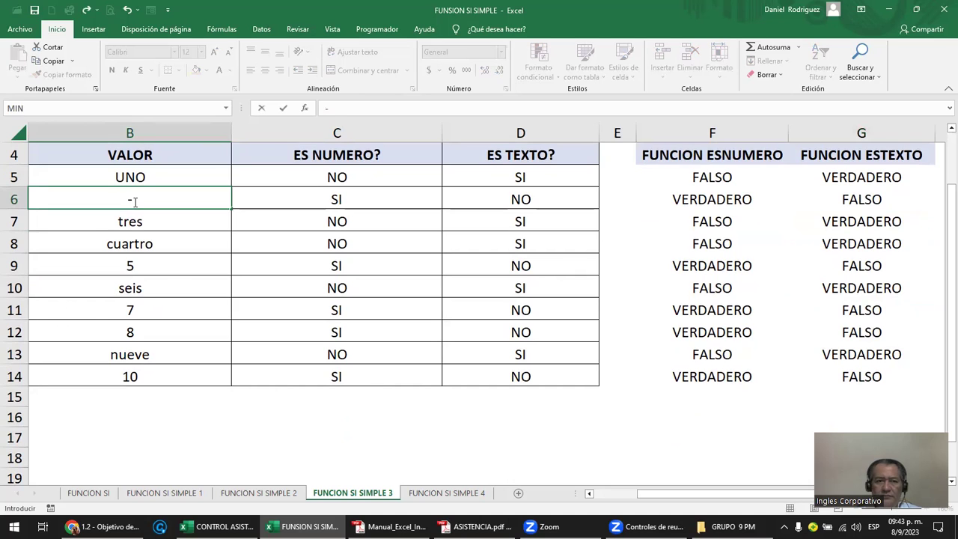
{"action": "key", "text": "Return"}
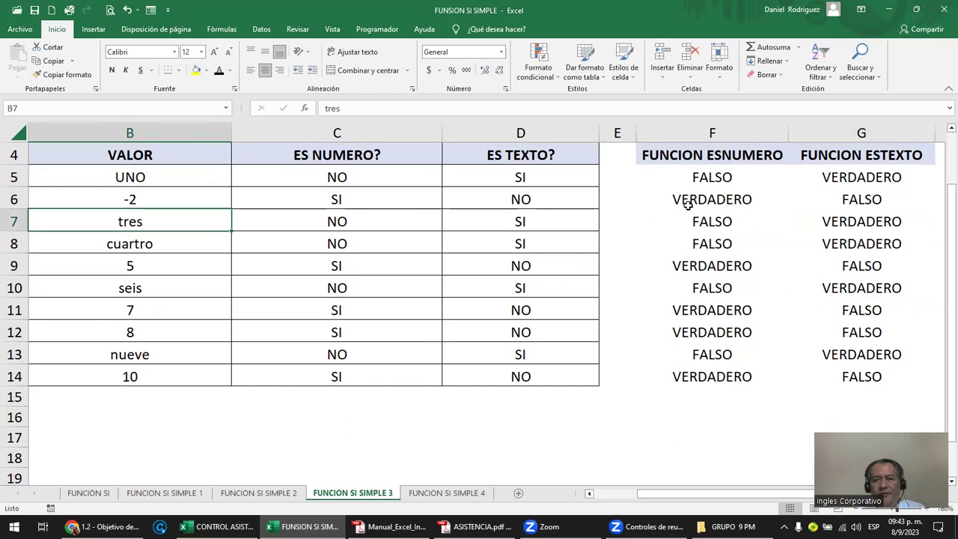
{"action": "left_click", "coordinate": [688, 200]}
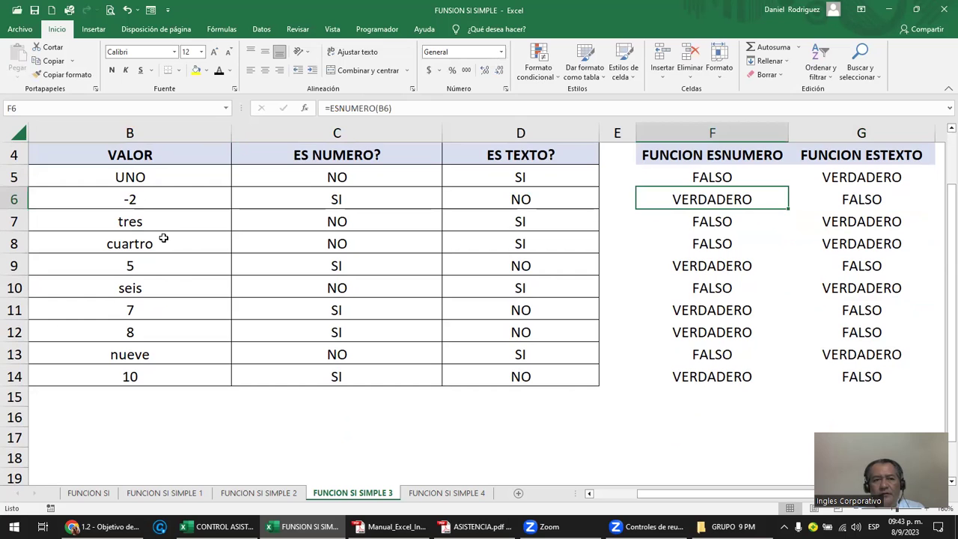
{"action": "left_click", "coordinate": [142, 208]}
{"action": "key", "text": "ctrl+z"}
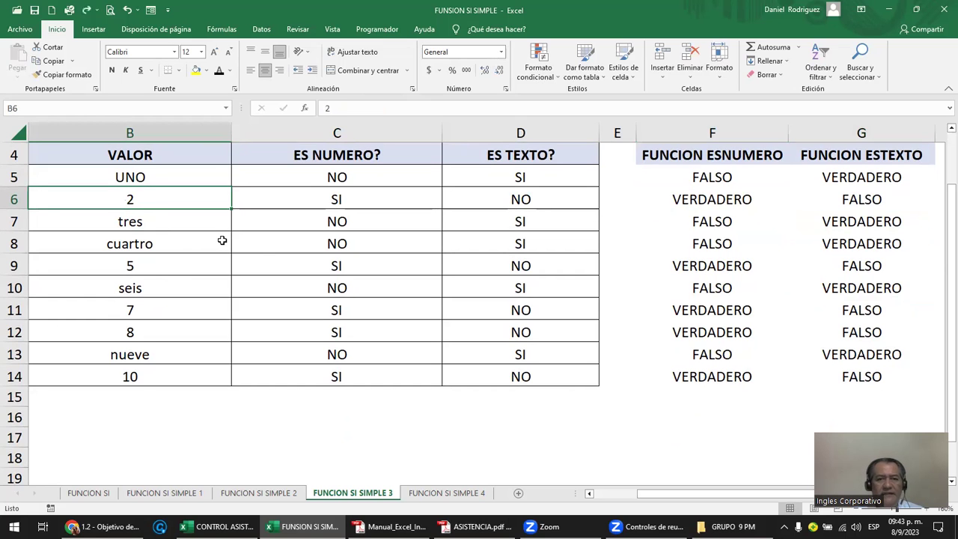
{"action": "scroll", "coordinate": [644, 240], "scroll_direction": "up", "scroll_amount": 1}
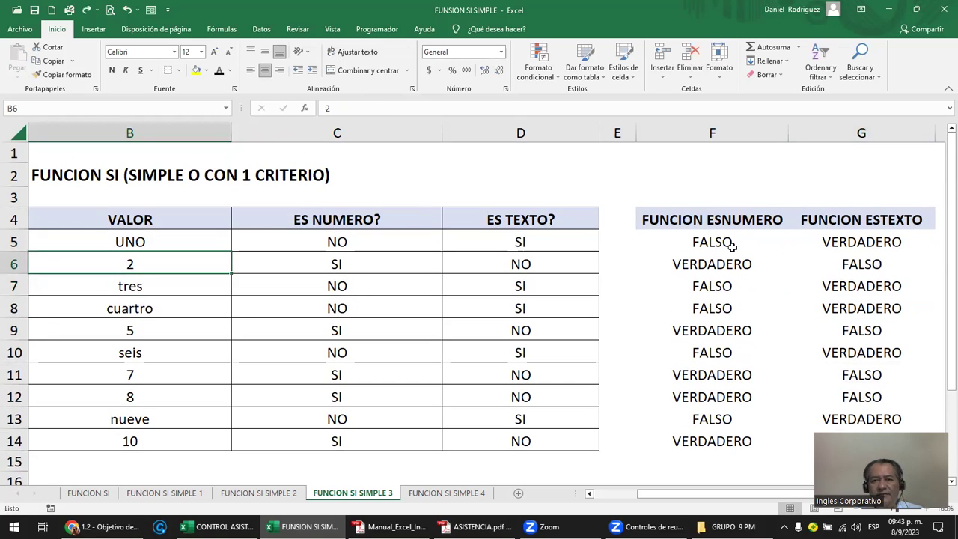
{"action": "left_click", "coordinate": [823, 240]}
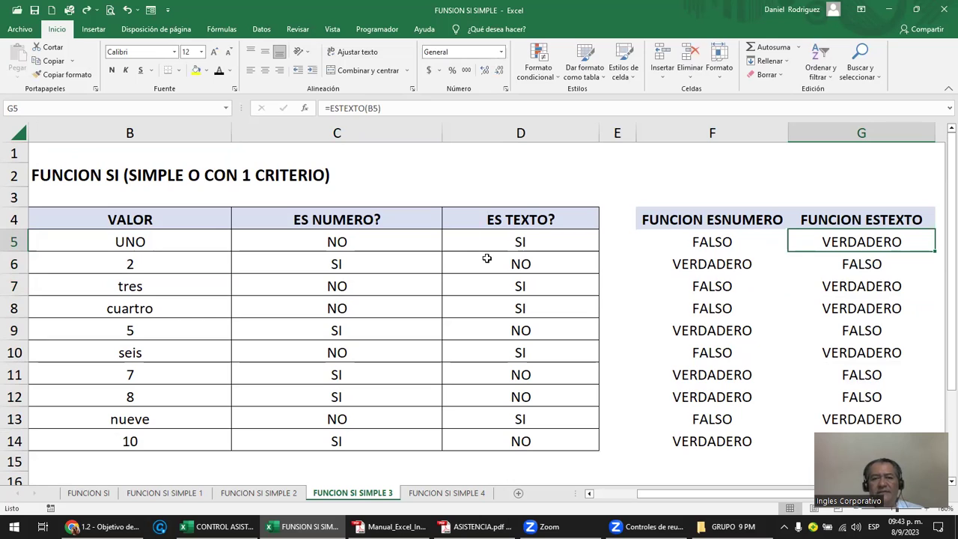
{"action": "key", "text": "F2"}
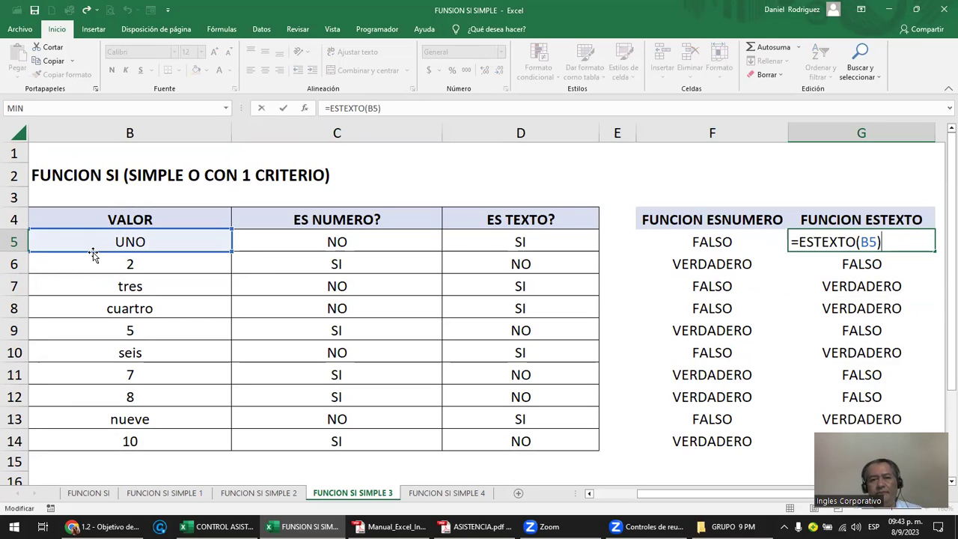
{"action": "left_click", "coordinate": [92, 248]}
{"action": "type", "text": "AAAAA"}
{"action": "key", "text": "Return"}
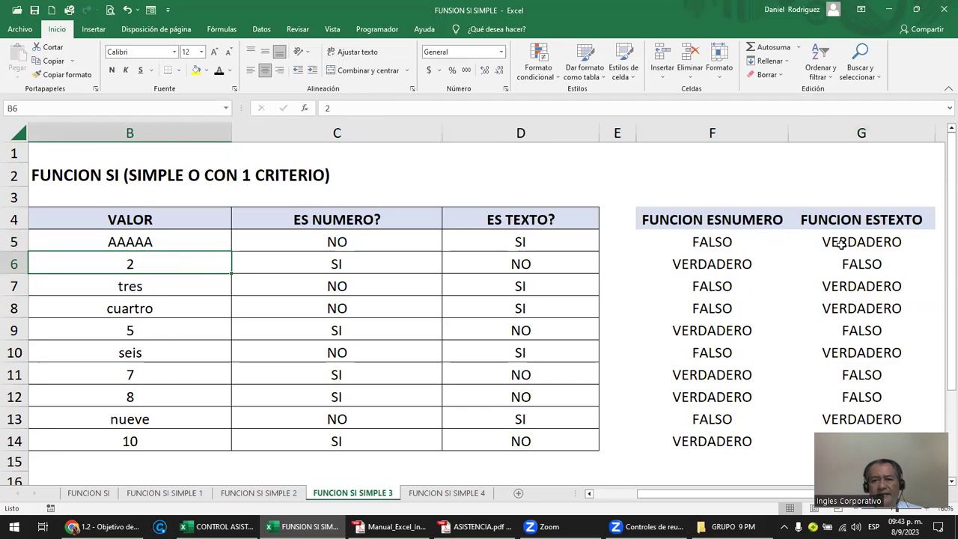
{"action": "double_click", "coordinate": [841, 243]}
{"action": "key", "text": "Escape"}
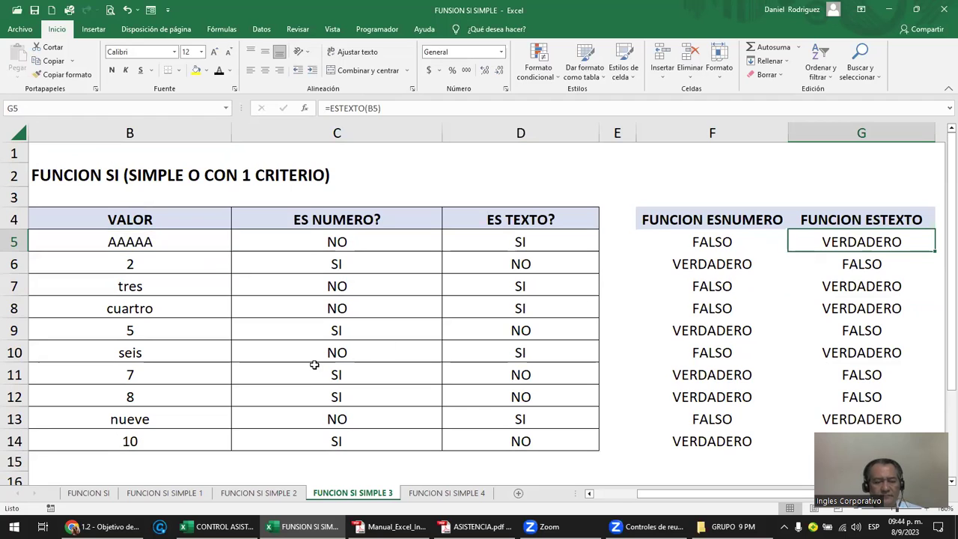
{"action": "key", "text": "Left"}
{"action": "key", "text": "Left"}
{"action": "key", "text": "Left"}
{"action": "type", "text": "UNO"}
{"action": "key", "text": "ctrl+Return"}
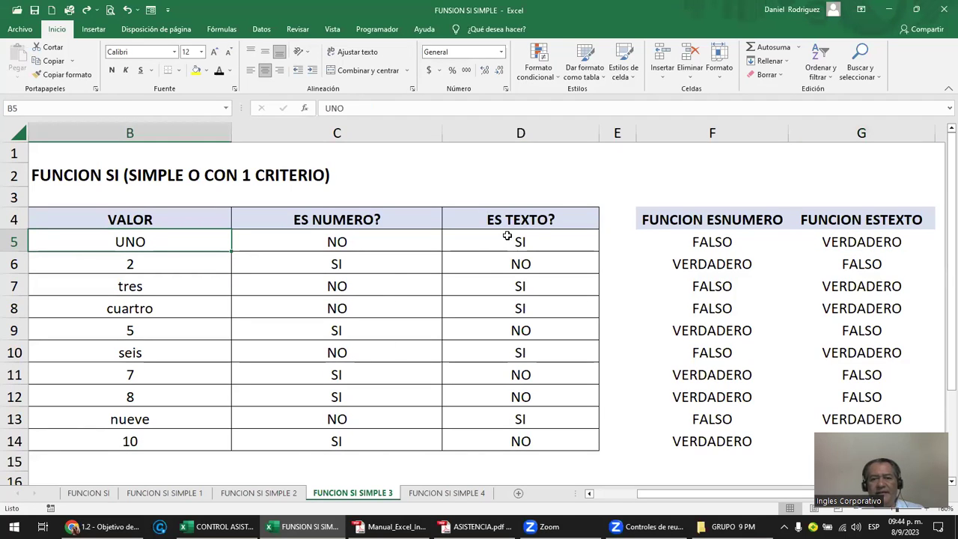
{"action": "left_click", "coordinate": [515, 221]}
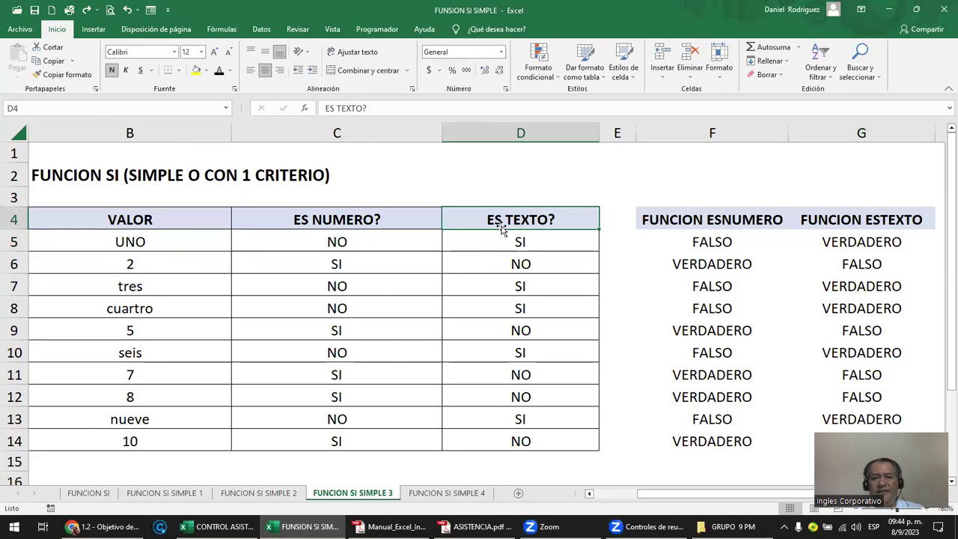
- Clear the existing ES TEXTO? results in D5:D14
{"action": "left_click", "coordinate": [524, 242]}
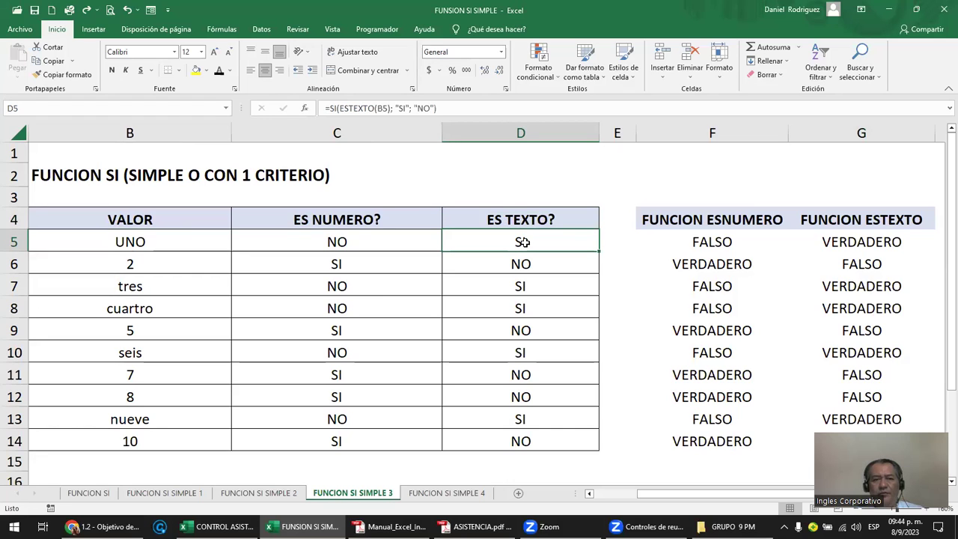
{"action": "left_click", "coordinate": [150, 240]}
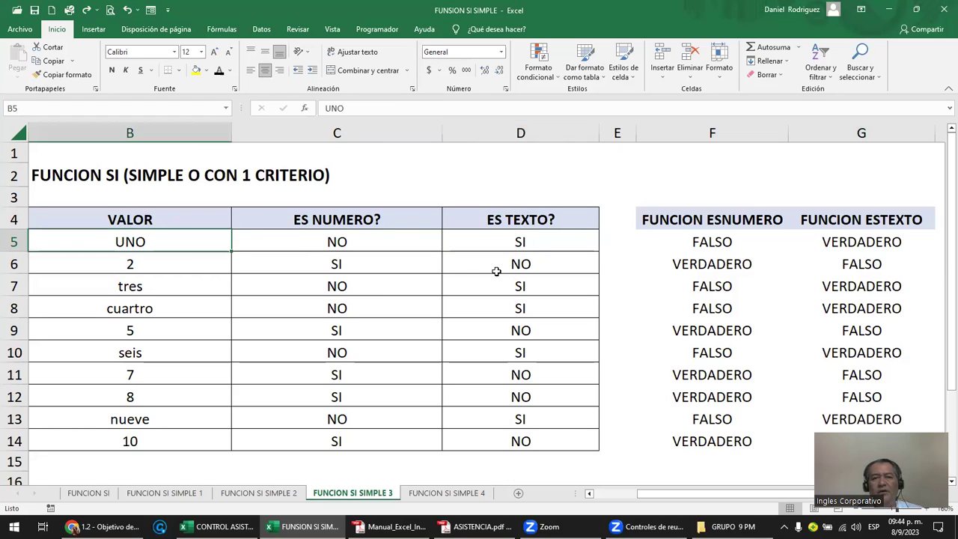
{"action": "left_click", "coordinate": [498, 269]}
{"action": "left_click_drag", "start_coordinate": [143, 241], "coordinate": [142, 441]}
{"action": "left_click", "coordinate": [530, 239]}
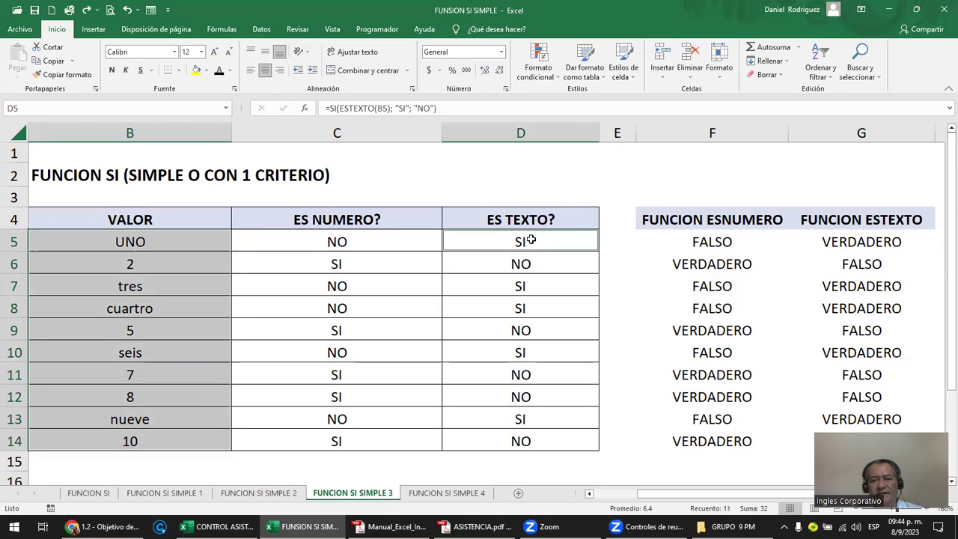
{"action": "left_click_drag", "start_coordinate": [531, 240], "coordinate": [552, 441]}
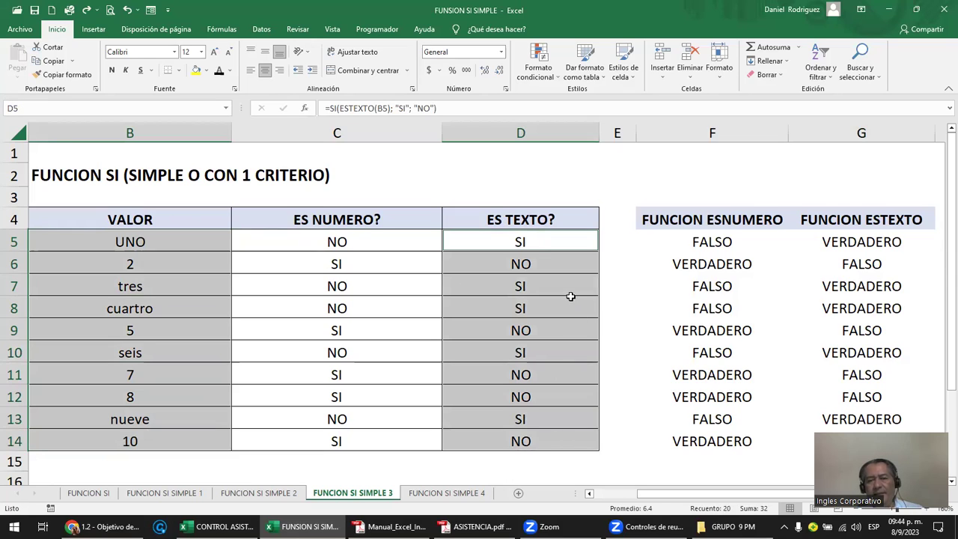
{"action": "left_click_drag", "start_coordinate": [526, 240], "coordinate": [556, 433]}
{"action": "key", "text": "Delete"}
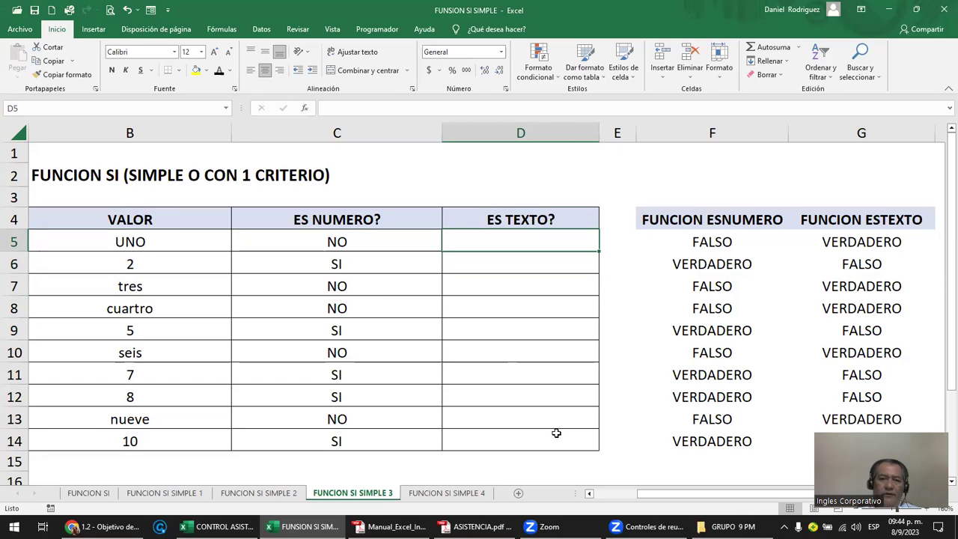
- Enter =SI(ESTEXTO(B5);"SI";"NO") in D5
{"action": "type", "text": "="}
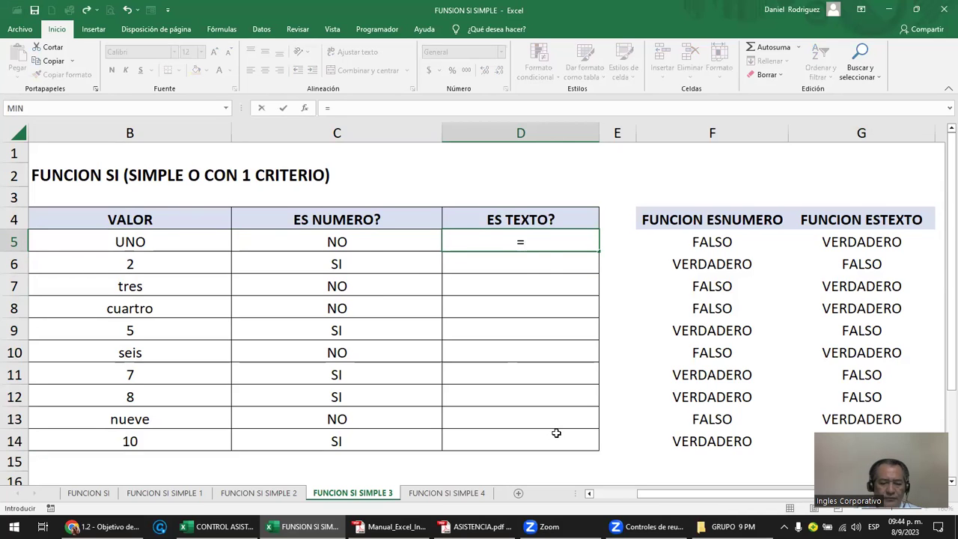
{"action": "type", "text": "SI("}
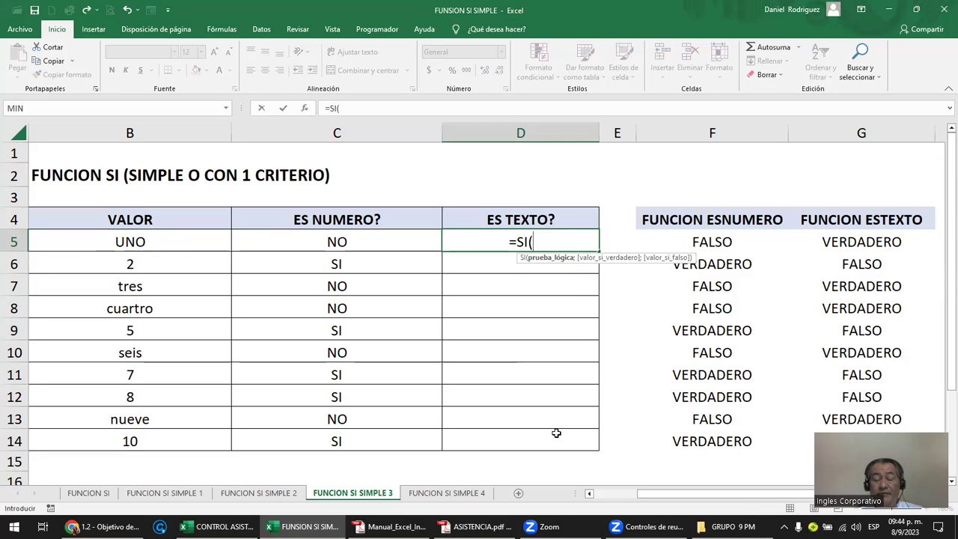
{"action": "type", "text": "E"}
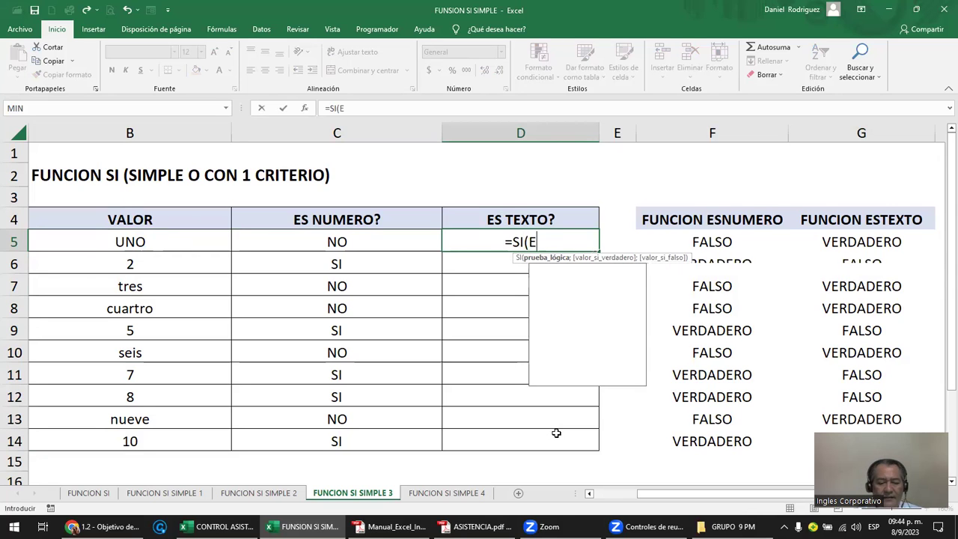
{"action": "type", "text": "ST"}
{"action": "key", "text": "Tab"}
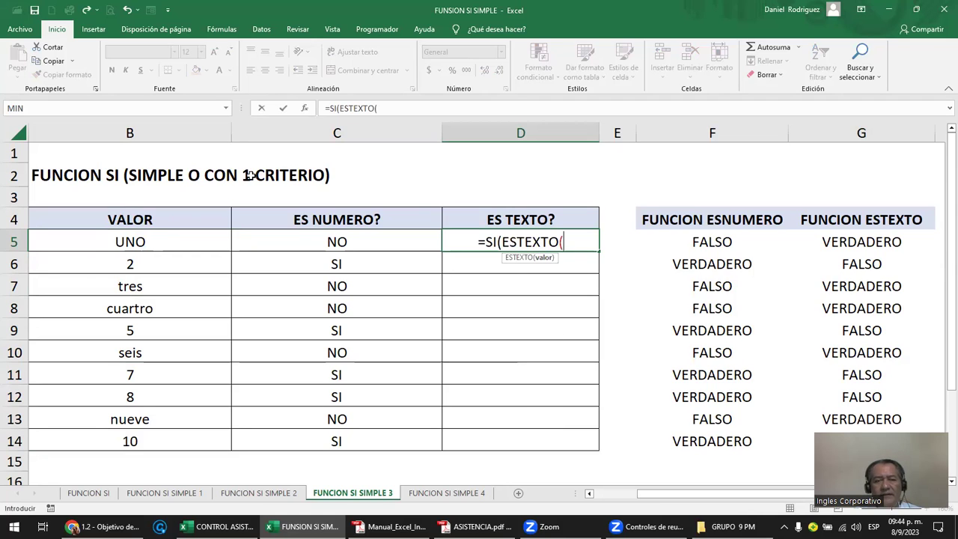
{"action": "left_click", "coordinate": [118, 241]}
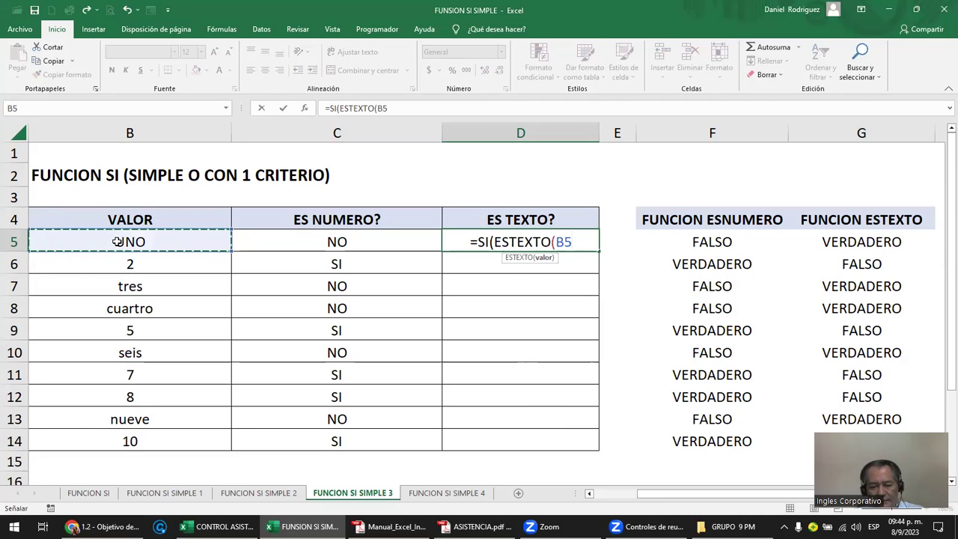
{"action": "type", "text": ")"}
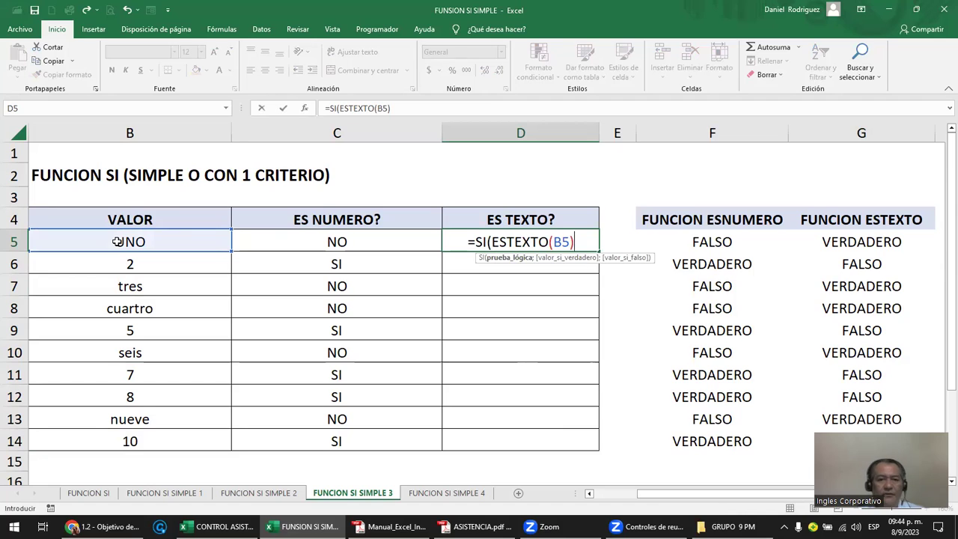
{"action": "type", "text": ";"}
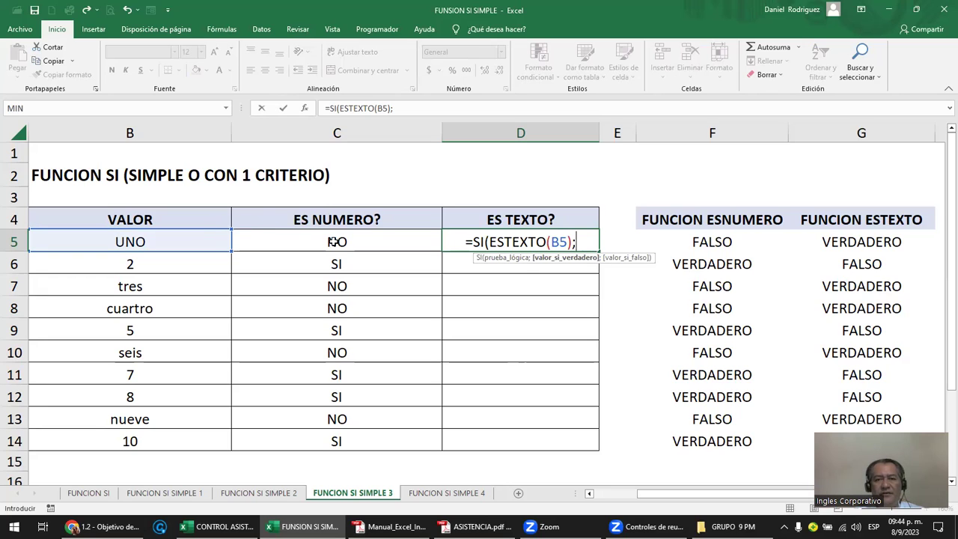
{"action": "type", "text": "\""}
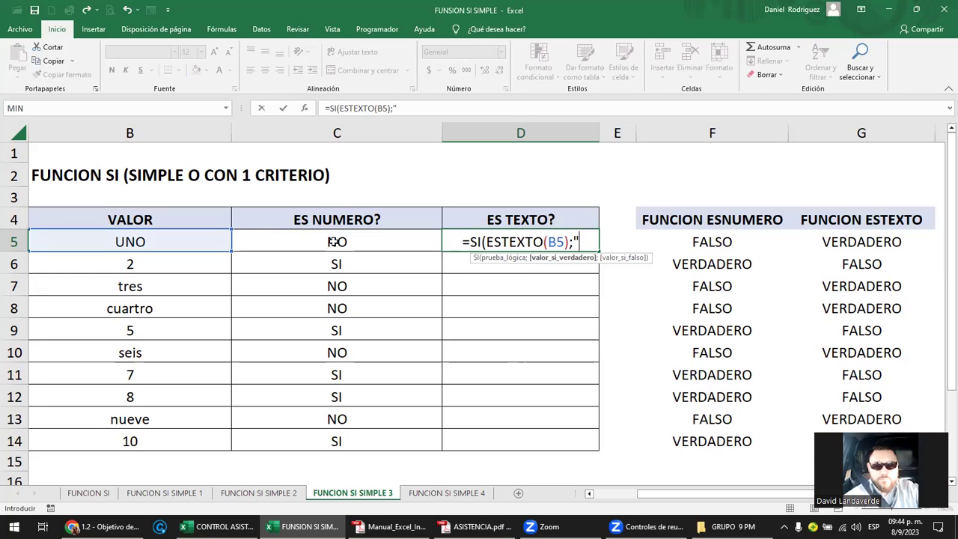
{"action": "type", "text": "SI"}
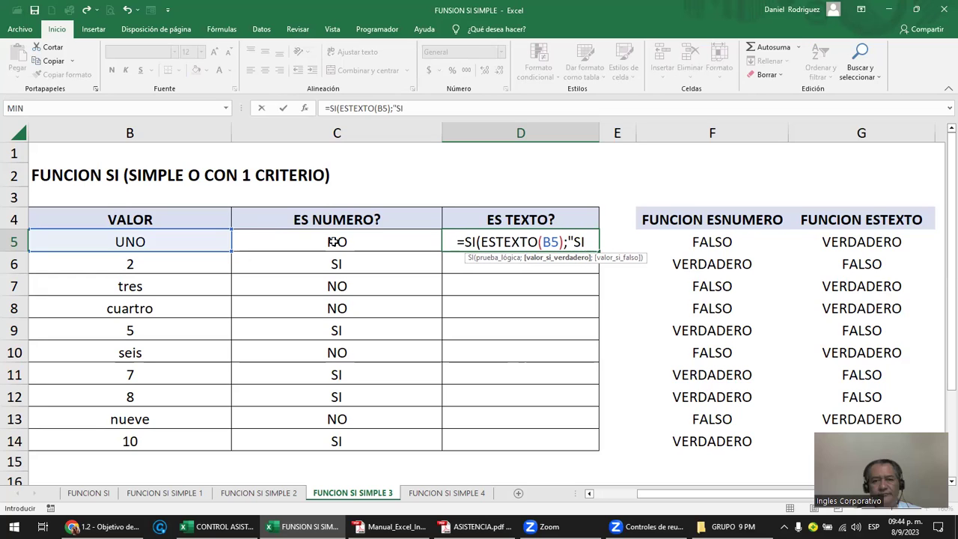
{"action": "type", "text": "\";"}
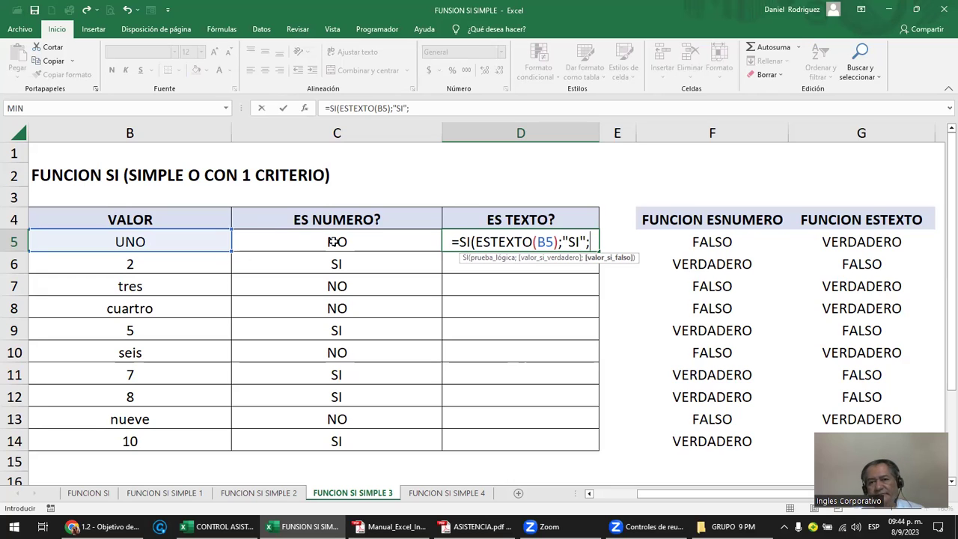
{"action": "type", "text": "\"NO\""}
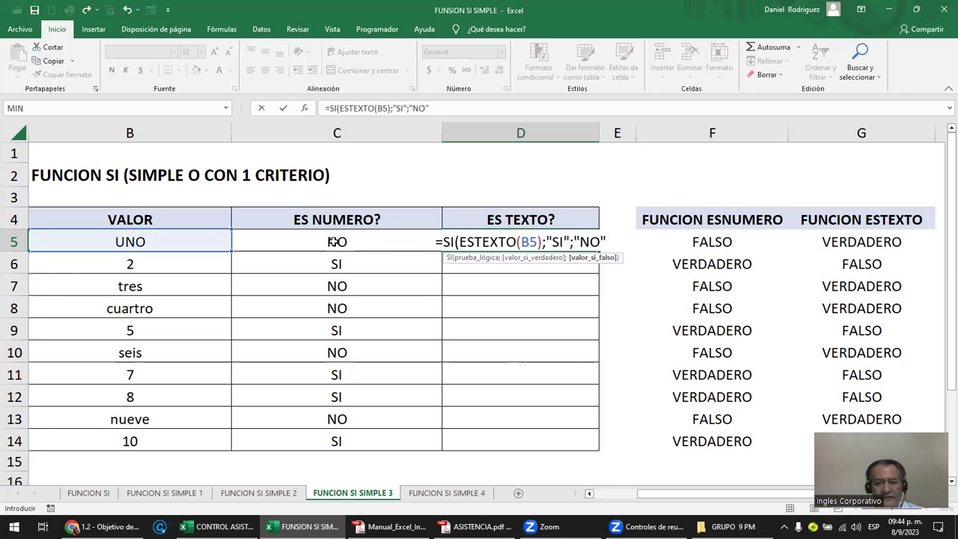
{"action": "type", "text": ")"}
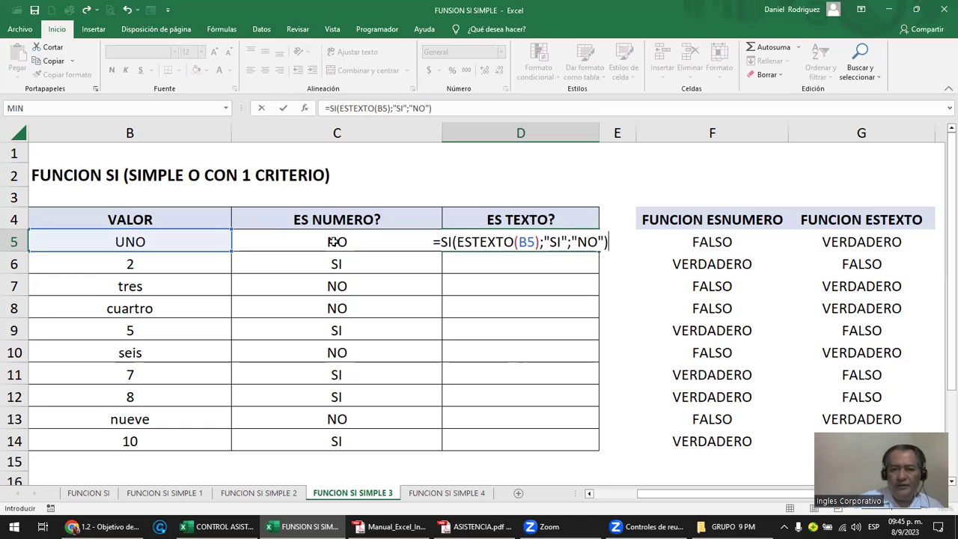
{"action": "key", "text": "Return"}
- Copy D5's ESTEXTO formula down through D14
{"action": "key", "text": "Up"}
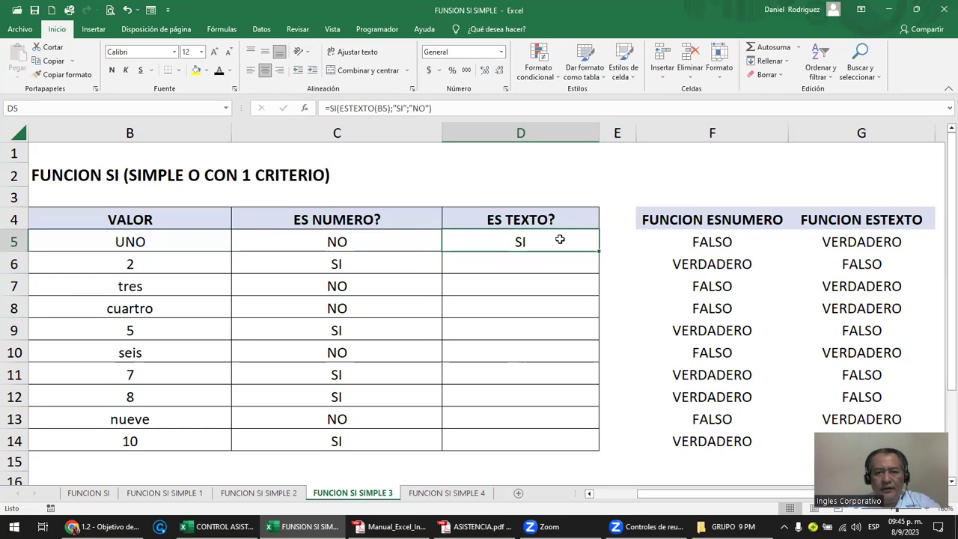
{"action": "double_click", "coordinate": [599, 252]}
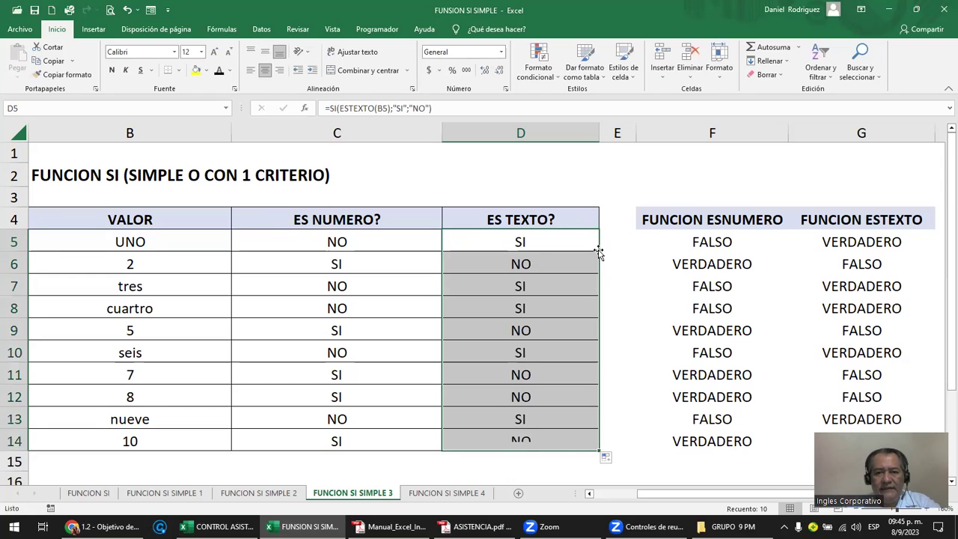
{"action": "left_click", "coordinate": [536, 265]}
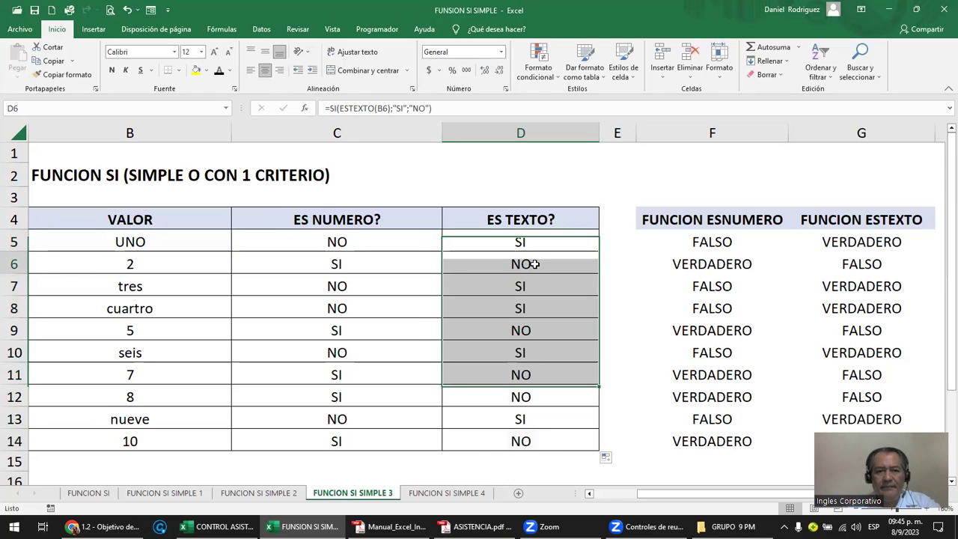
- Compare D6's ESTEXTO formula with C6's ESNUMERO formula
{"action": "left_click", "coordinate": [147, 266]}
{"action": "left_click", "coordinate": [353, 261]}
{"action": "left_click", "coordinate": [500, 265]}
{"action": "left_click", "coordinate": [414, 267]}
{"action": "left_click", "coordinate": [480, 267]}
{"action": "left_click", "coordinate": [382, 267]}
{"action": "left_click", "coordinate": [499, 267]}
{"action": "left_click", "coordinate": [374, 264]}
{"action": "left_click", "coordinate": [500, 267]}
{"action": "left_click", "coordinate": [370, 263]}
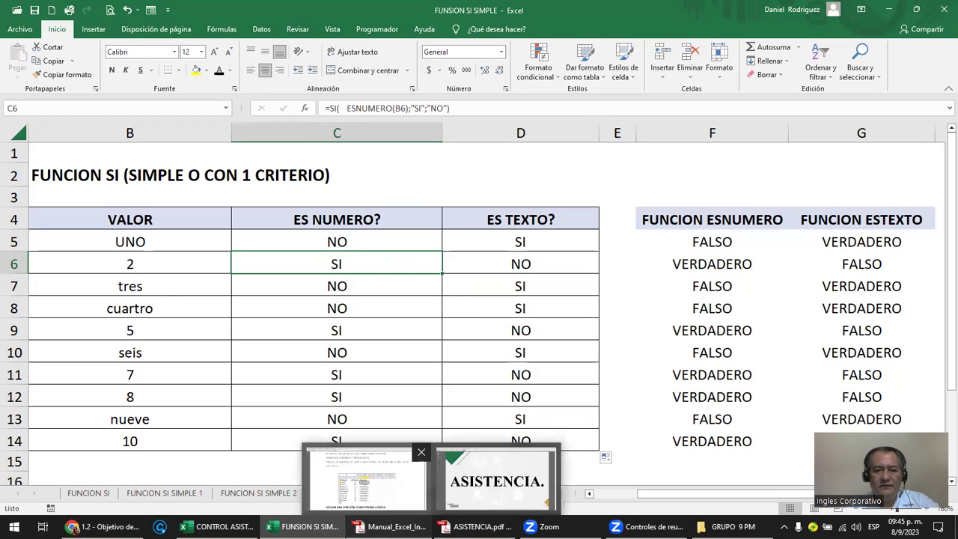
{"action": "left_click", "coordinate": [389, 526]}
- Scroll the manual to the =SI(ESNUMERO(A2), "SI", "NO") example, then minimize Adobe Reader
{"action": "scroll", "coordinate": [521, 288], "scroll_direction": "down", "scroll_amount": 2}
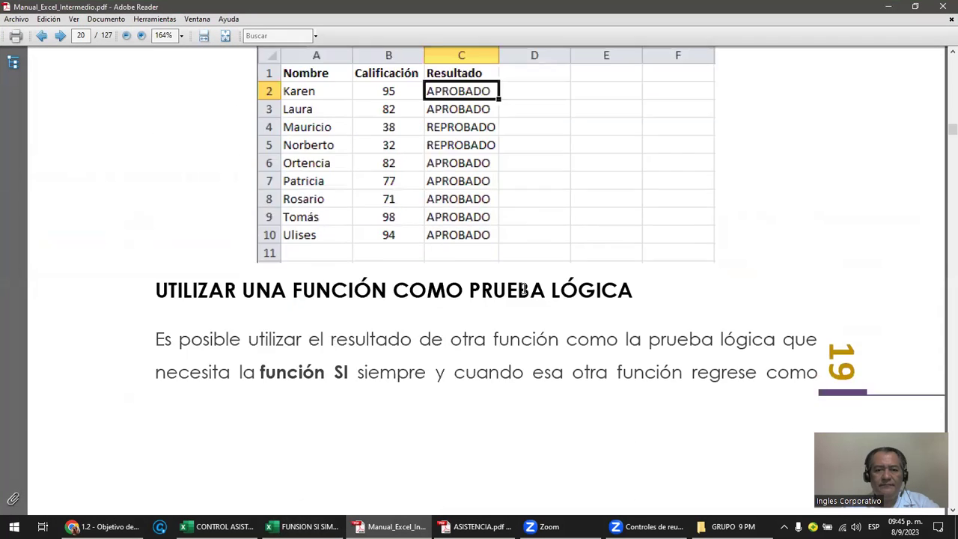
{"action": "scroll", "coordinate": [524, 289], "scroll_direction": "down", "scroll_amount": 4}
{"action": "scroll", "coordinate": [525, 289], "scroll_direction": "down", "scroll_amount": 5}
{"action": "scroll", "coordinate": [524, 289], "scroll_direction": "down", "scroll_amount": 5}
{"action": "scroll", "coordinate": [524, 288], "scroll_direction": "down", "scroll_amount": 3}
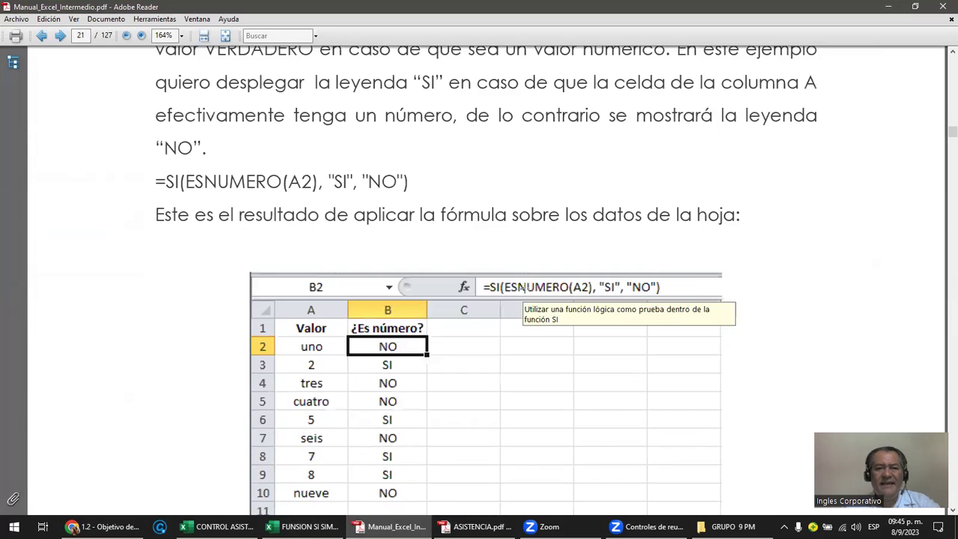
{"action": "scroll", "coordinate": [524, 289], "scroll_direction": "down", "scroll_amount": 2}
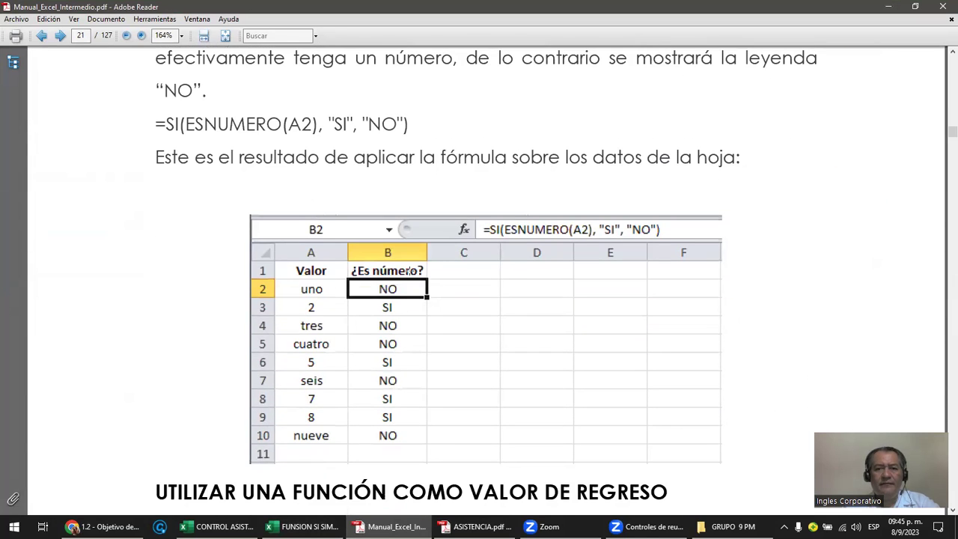
{"action": "scroll", "coordinate": [301, 189], "scroll_direction": "down", "scroll_amount": 3}
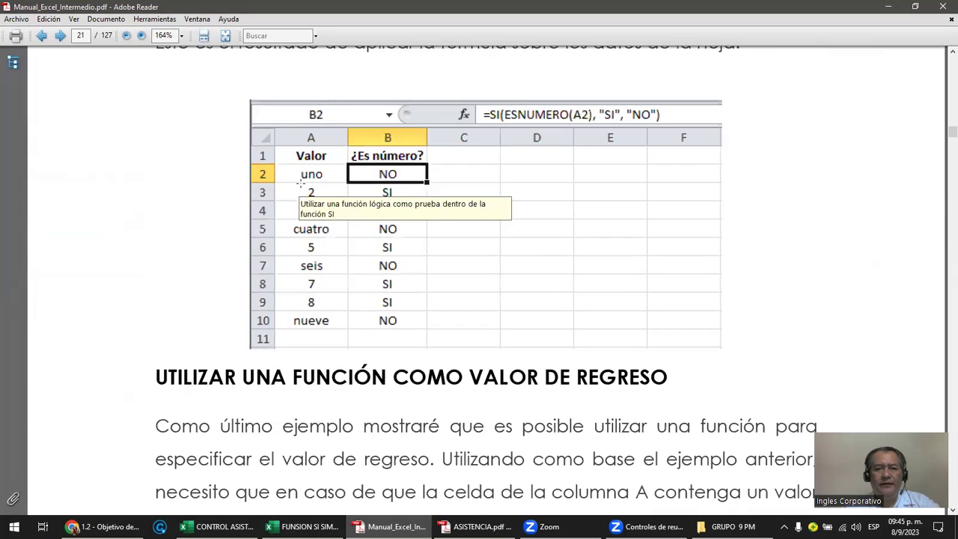
{"action": "scroll", "coordinate": [413, 273], "scroll_direction": "down", "scroll_amount": 1}
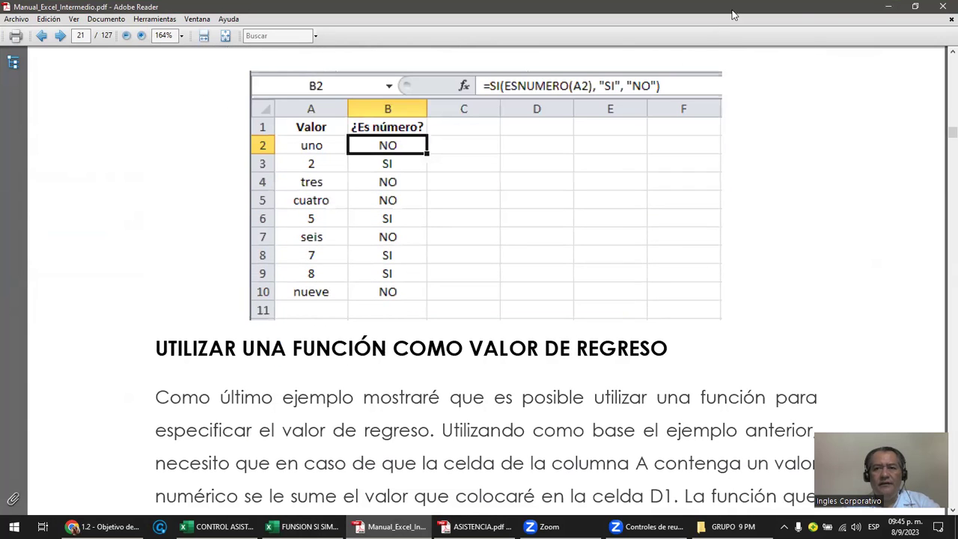
{"action": "left_click", "coordinate": [889, 7]}
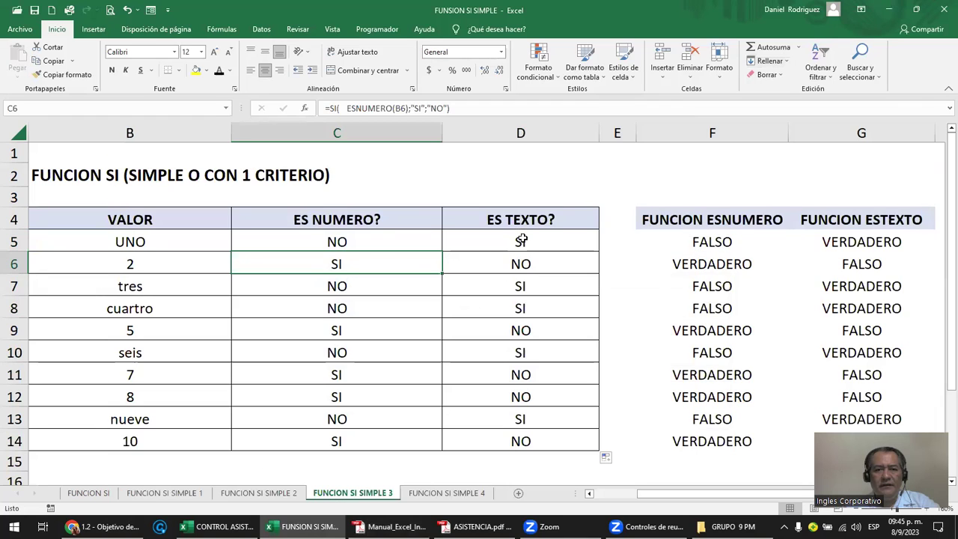
{"action": "double_click", "coordinate": [343, 242]}
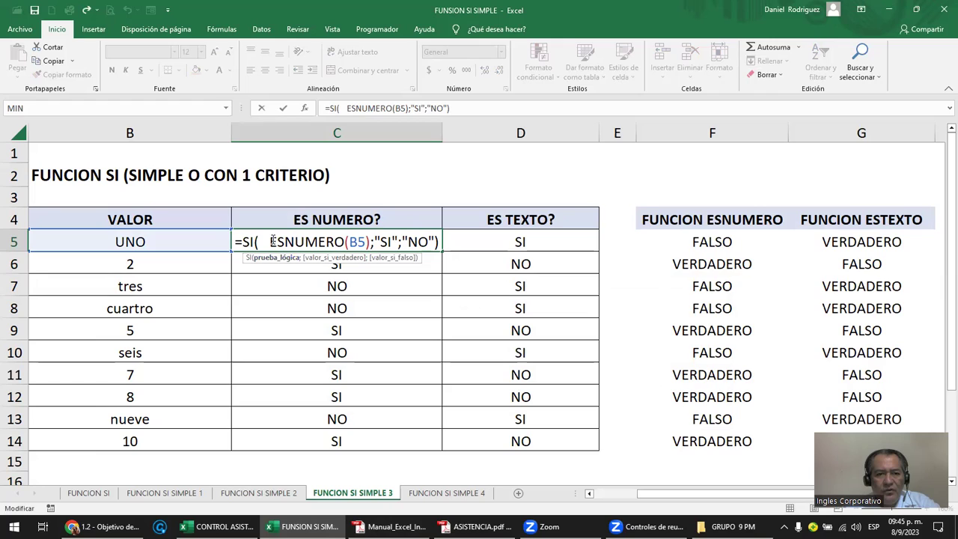
{"action": "left_click_drag", "start_coordinate": [270, 242], "coordinate": [366, 241]}
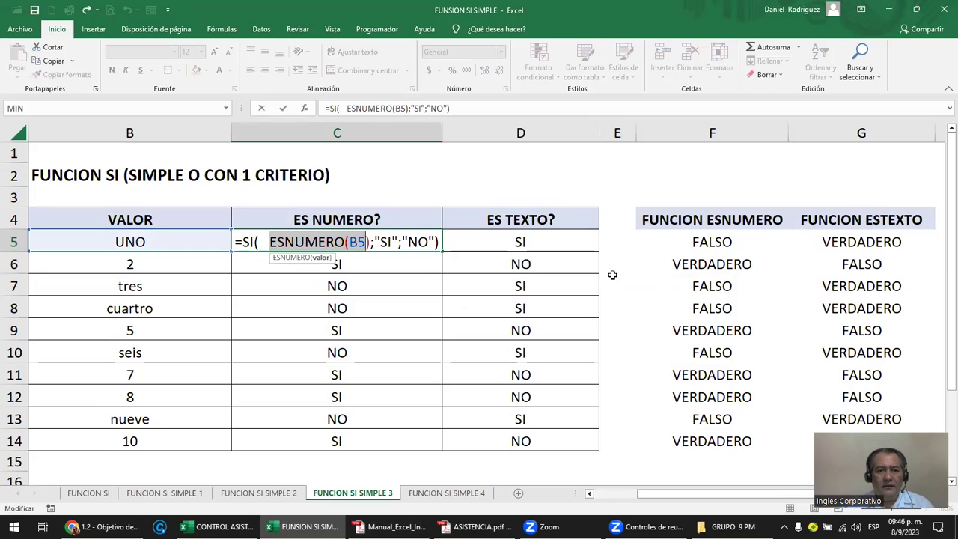
{"action": "key", "text": "Escape"}
{"action": "left_click", "coordinate": [525, 243]}
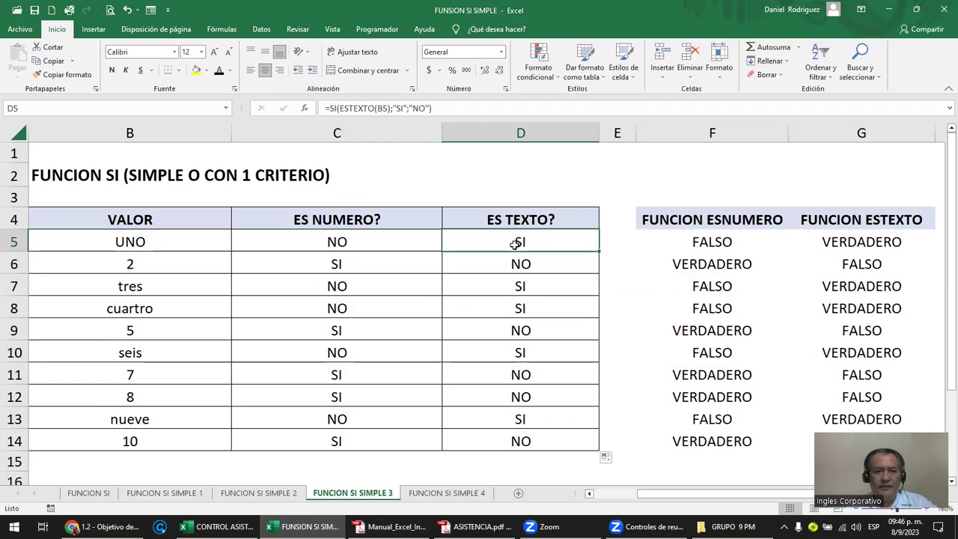
{"action": "left_click", "coordinate": [151, 245]}
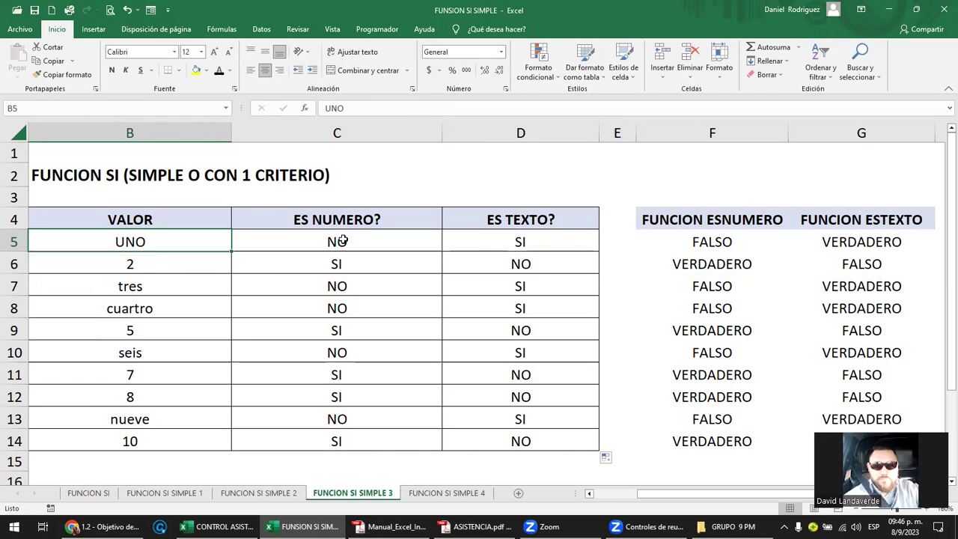
{"action": "left_click", "coordinate": [339, 238]}
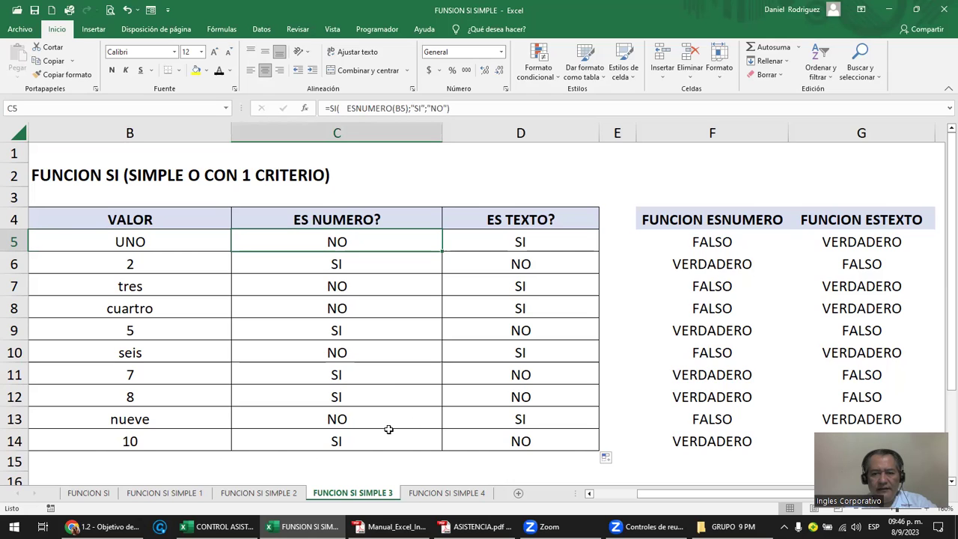
{"action": "left_click", "coordinate": [447, 493]}
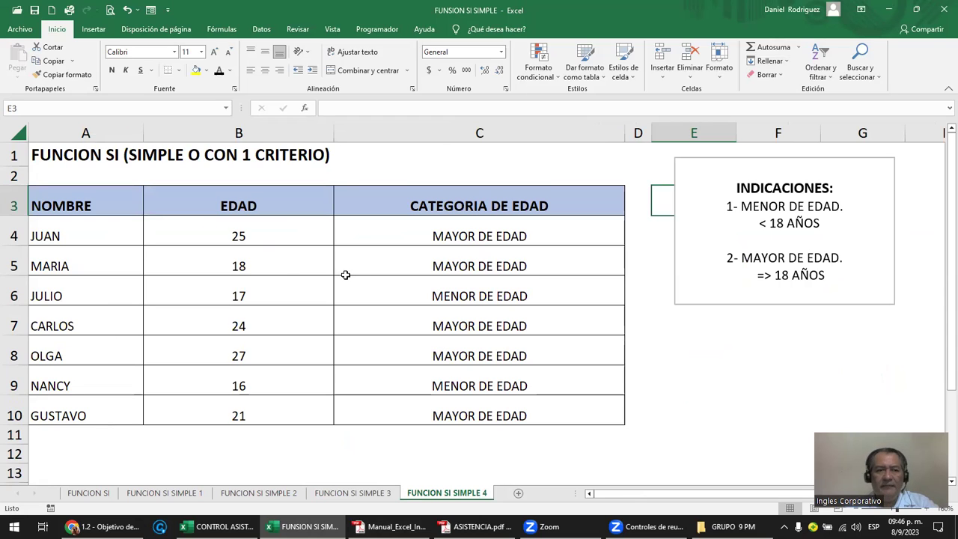
{"action": "mouse_move", "coordinate": [68, 206]}
{"action": "left_mouse_down"}
{"action": "mouse_move", "coordinate": [476, 239]}
{"action": "mouse_move", "coordinate": [528, 416]}
{"action": "left_mouse_up"}
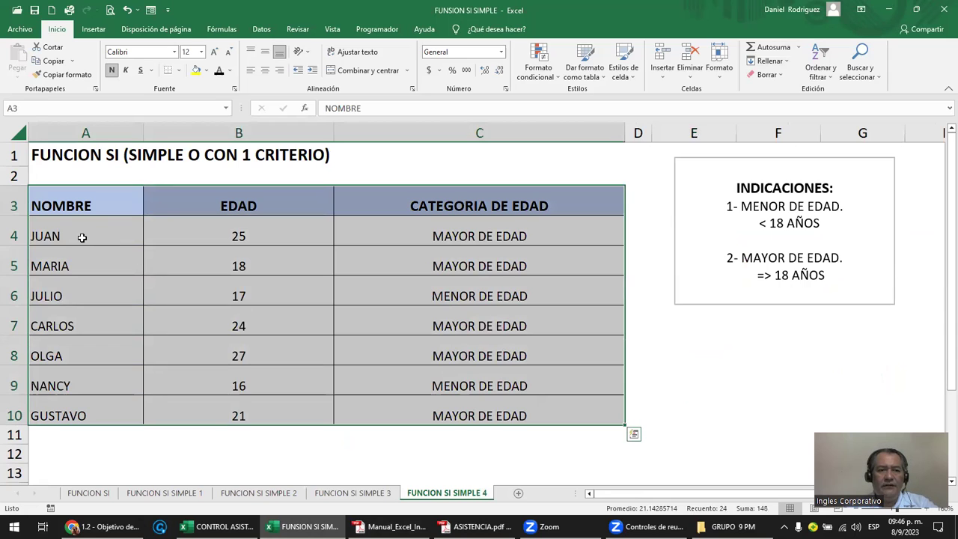
{"action": "left_click_drag", "start_coordinate": [82, 237], "coordinate": [80, 404]}
{"action": "mouse_move", "coordinate": [248, 233]}
{"action": "left_mouse_down"}
{"action": "mouse_move", "coordinate": [263, 360]}
{"action": "mouse_move", "coordinate": [247, 416]}
{"action": "left_mouse_up"}
{"action": "left_click_drag", "start_coordinate": [492, 236], "coordinate": [506, 425]}
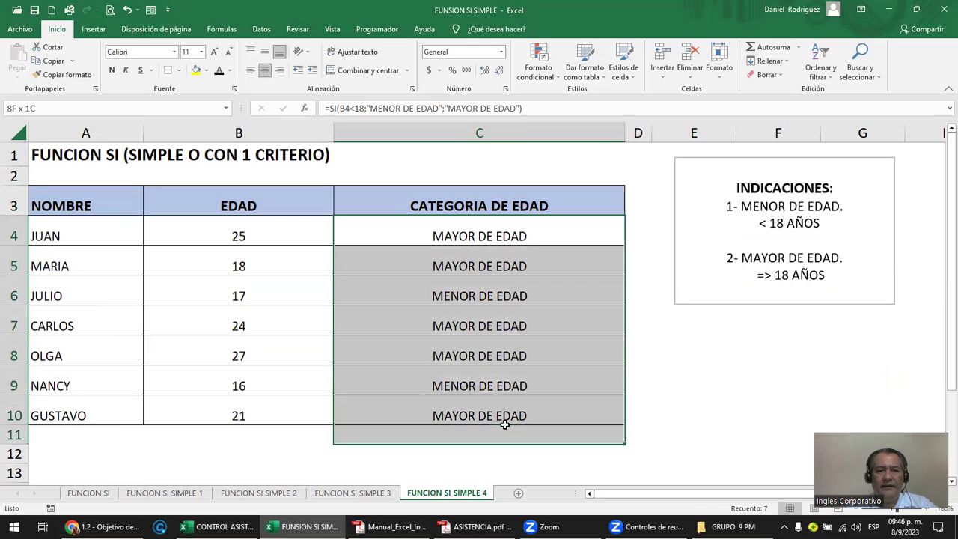
{"action": "left_click", "coordinate": [500, 237]}
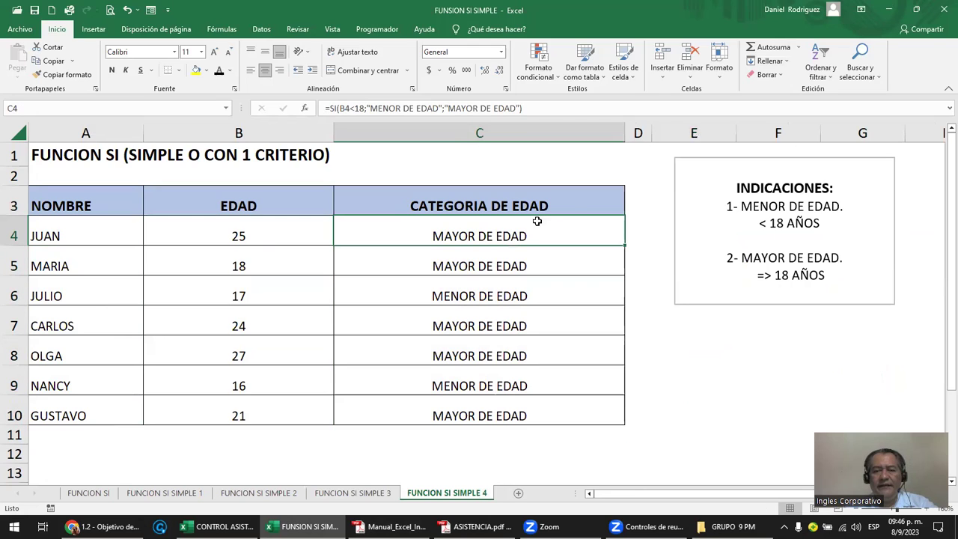
{"action": "left_click", "coordinate": [732, 208]}
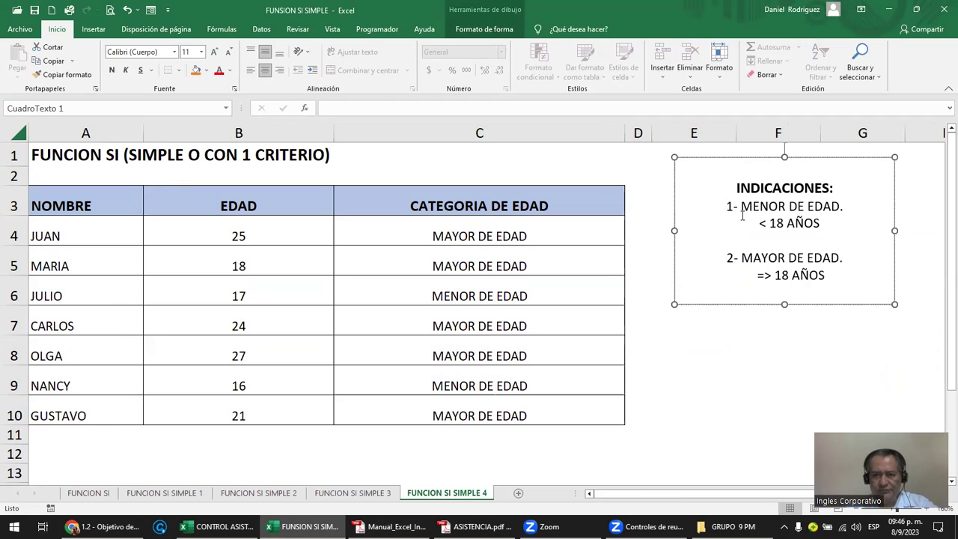
{"action": "left_click_drag", "start_coordinate": [267, 227], "coordinate": [259, 404]}
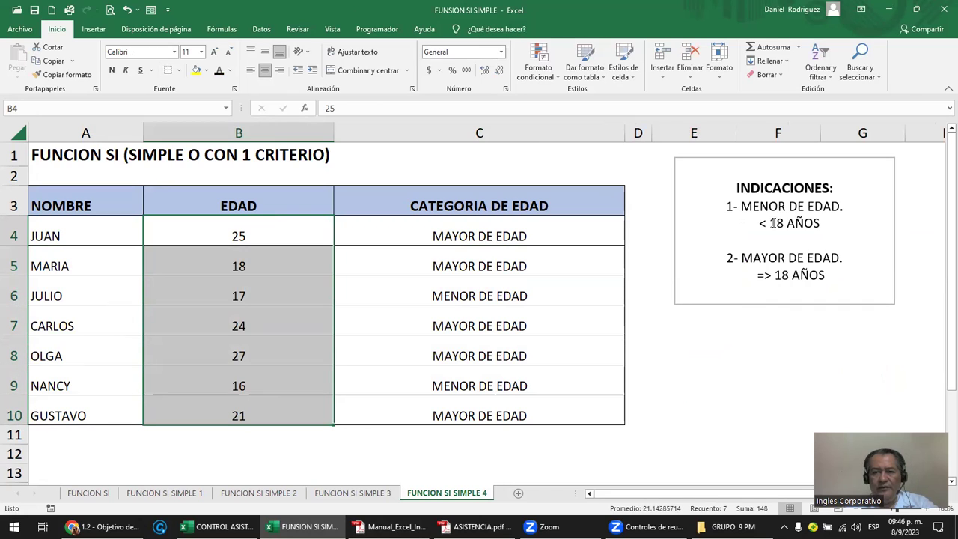
{"action": "mouse_move", "coordinate": [769, 223]}
{"action": "left_mouse_down"}
{"action": "mouse_move", "coordinate": [823, 226]}
{"action": "mouse_move", "coordinate": [744, 218]}
{"action": "left_mouse_up"}
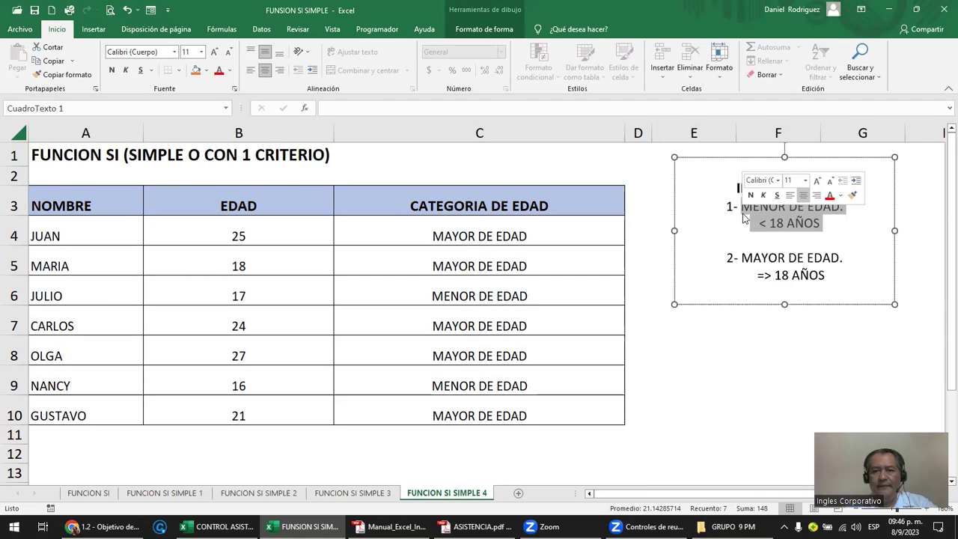
{"action": "left_click", "coordinate": [750, 223]}
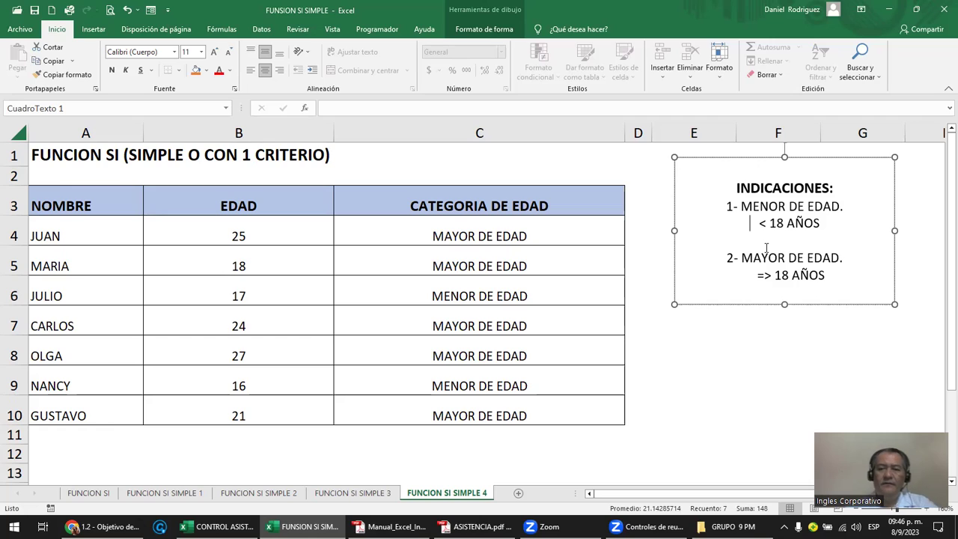
{"action": "left_click", "coordinate": [728, 258]}
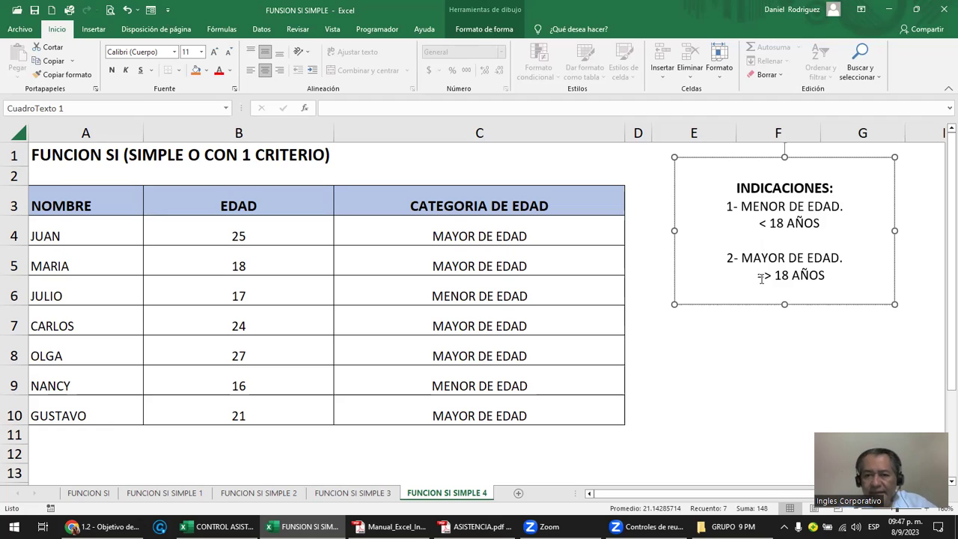
{"action": "left_click_drag", "start_coordinate": [728, 259], "coordinate": [838, 279]}
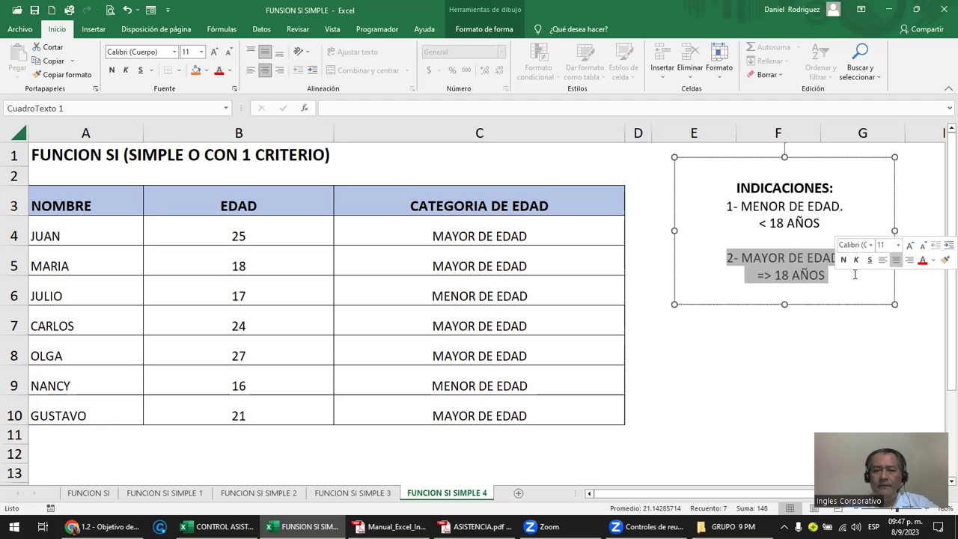
{"action": "left_click", "coordinate": [757, 240]}
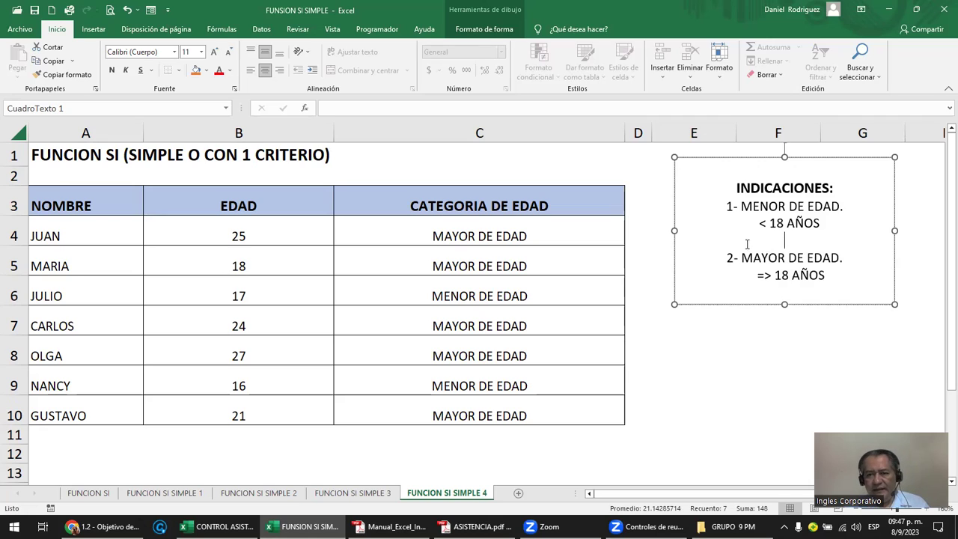
{"action": "double_click", "coordinate": [762, 275]}
{"action": "left_click", "coordinate": [758, 276]}
- Delete the category results in C4:C10 and start =SI( in C4
{"action": "left_click", "coordinate": [507, 234]}
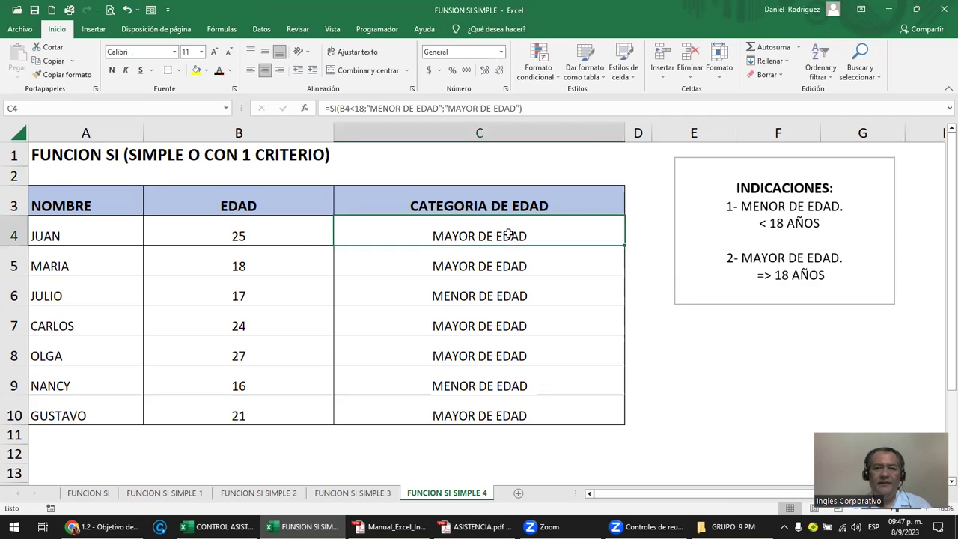
{"action": "double_click", "coordinate": [507, 235]}
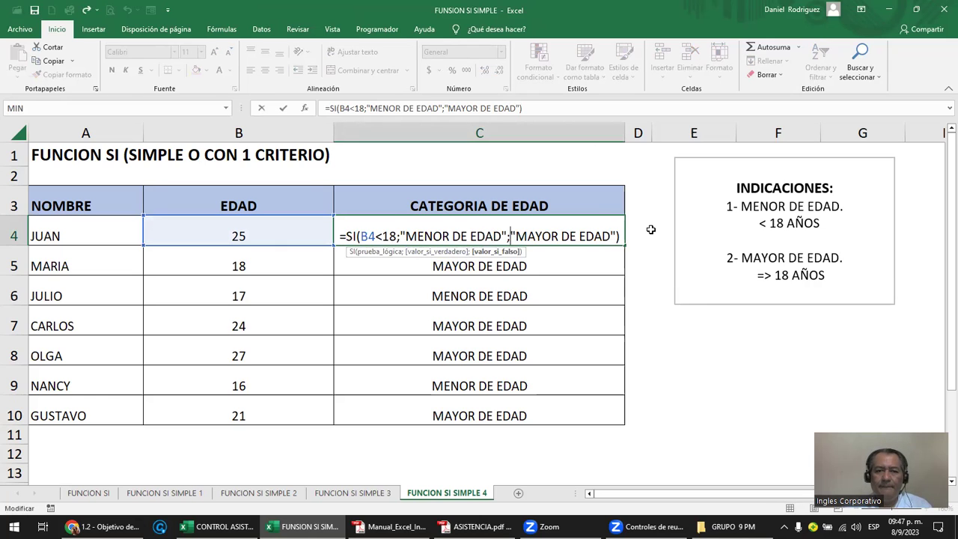
{"action": "key", "text": "Escape"}
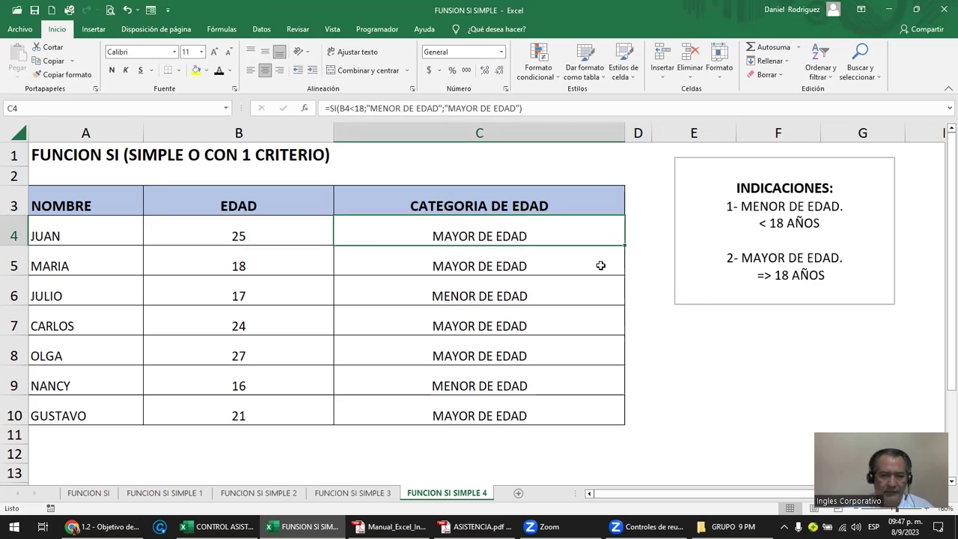
{"action": "key", "text": "shift+Down"}
{"action": "key", "text": "shift+Down"}
{"action": "key", "text": "shift+Down"}
{"action": "key", "text": "shift+Down"}
{"action": "key", "text": "shift+Down"}
{"action": "key", "text": "shift+Down"}
{"action": "key", "text": "Delete"}
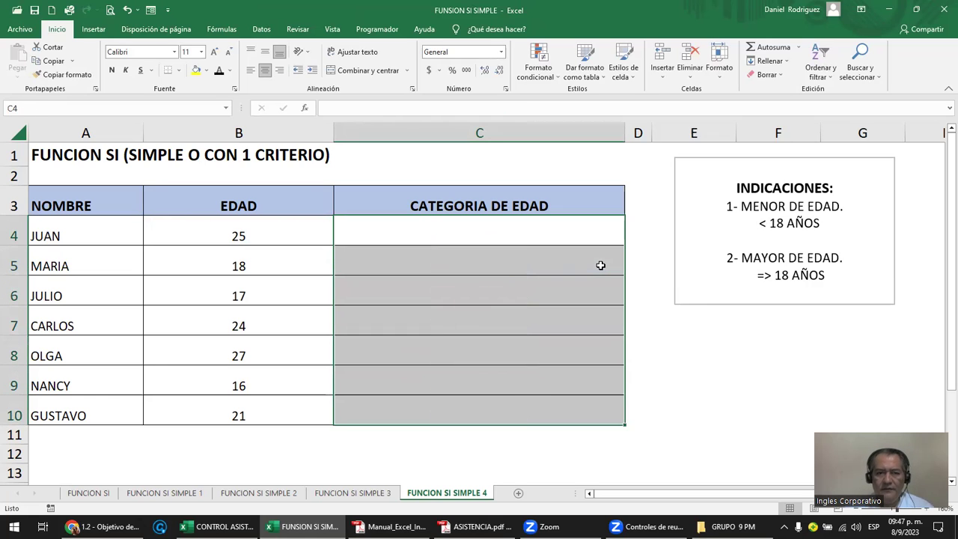
{"action": "key", "text": "shift+Up"}
{"action": "key", "text": "shift+Up"}
{"action": "key", "text": "shift+Up"}
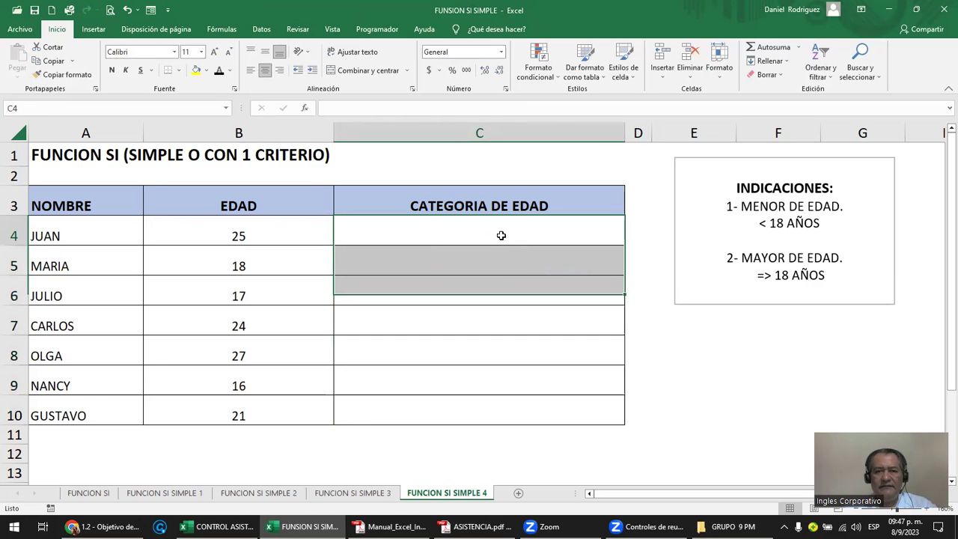
{"action": "key", "text": "shift+Up"}
{"action": "key", "text": "shift+Up"}
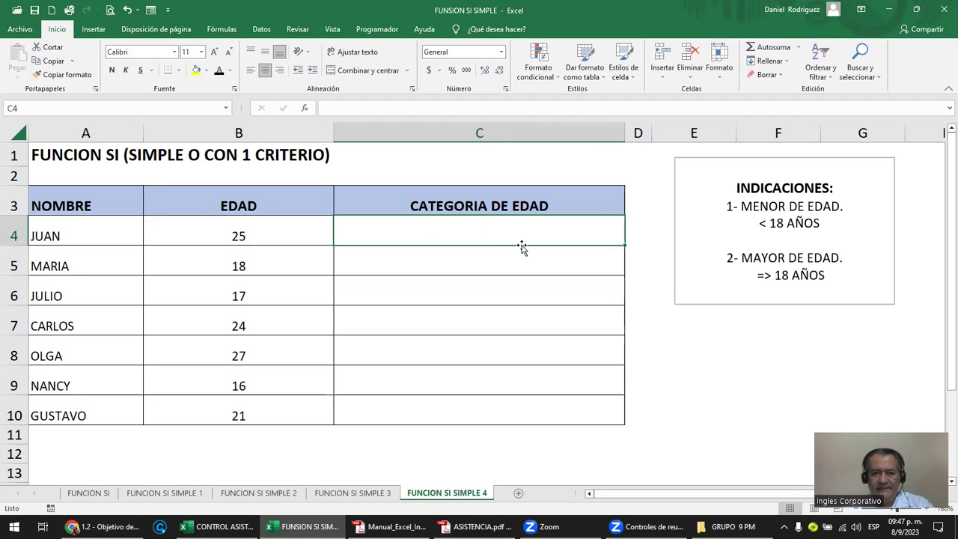
{"action": "type", "text": "="}
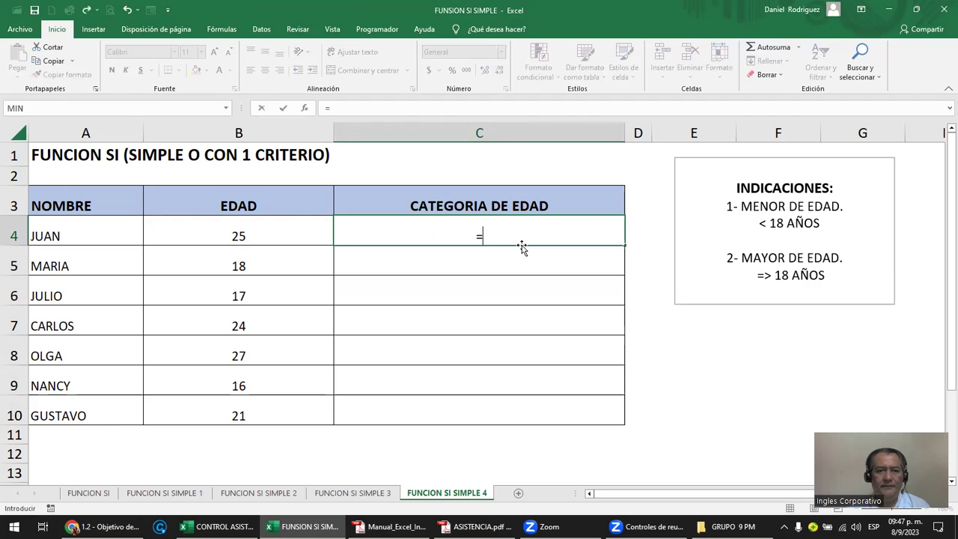
{"action": "type", "text": "SI"}
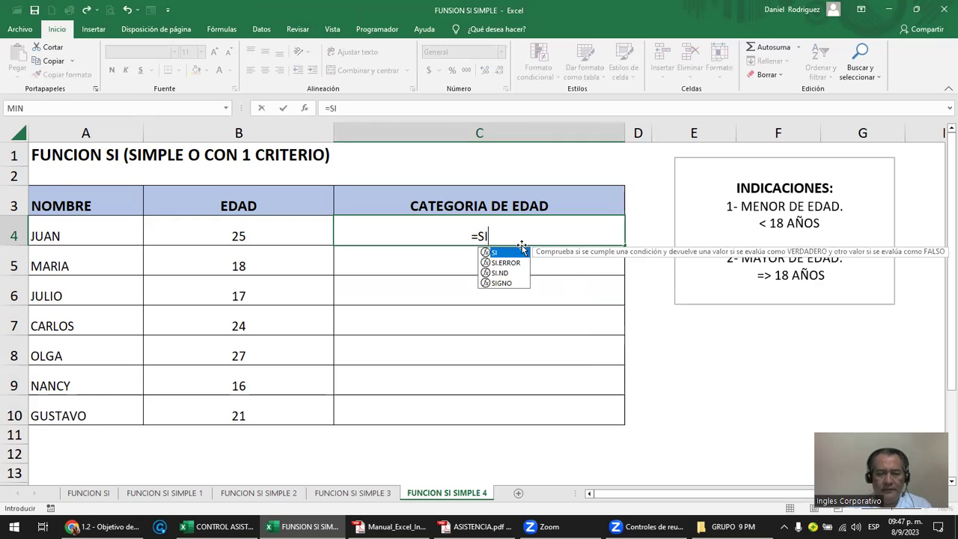
{"action": "type", "text": "("}
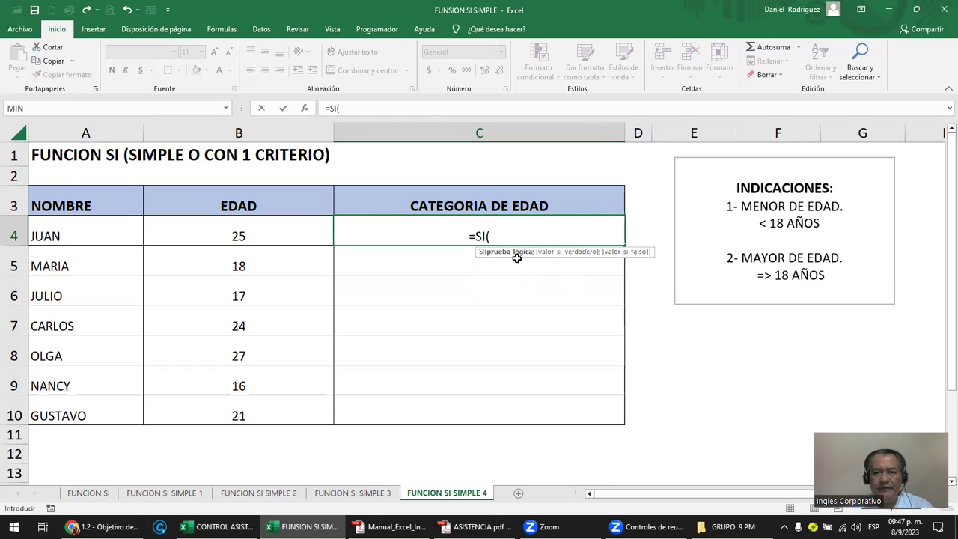
- Complete C4's formula as =SI(B4<18;"MENOR DE EDAD";"MAYOR DE EDAD")
{"action": "left_click", "coordinate": [280, 236]}
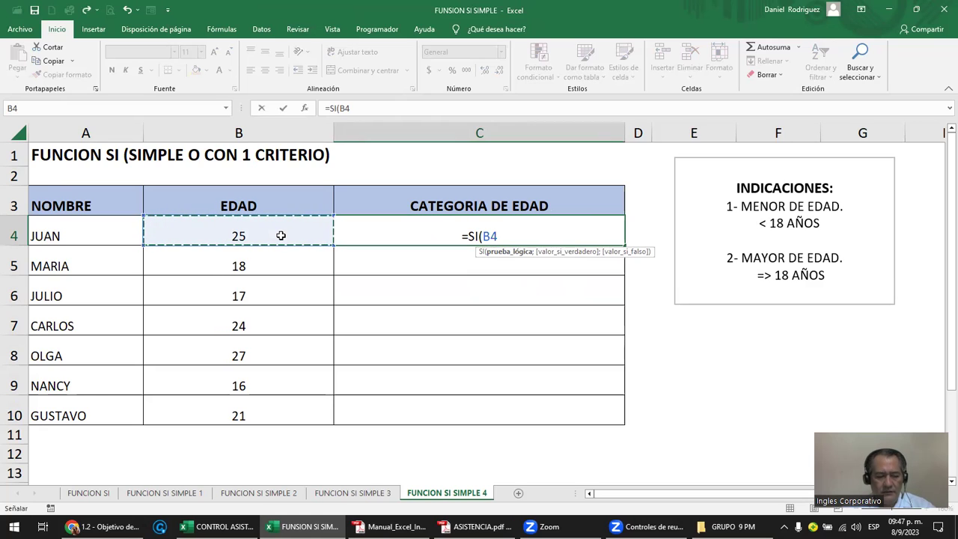
{"action": "type", "text": ">"}
{"action": "key", "text": "BackSpace"}
{"action": "type", "text": "<"}
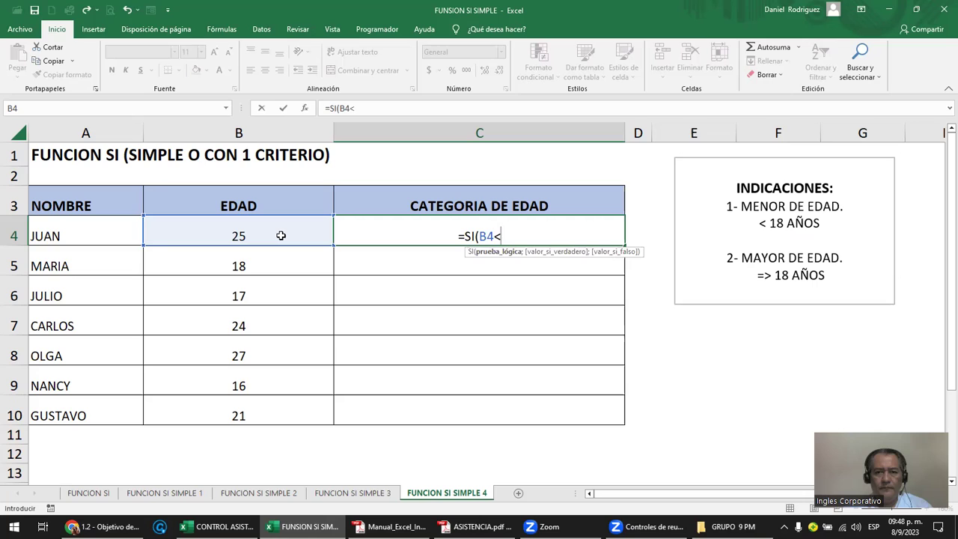
{"action": "type", "text": "18"}
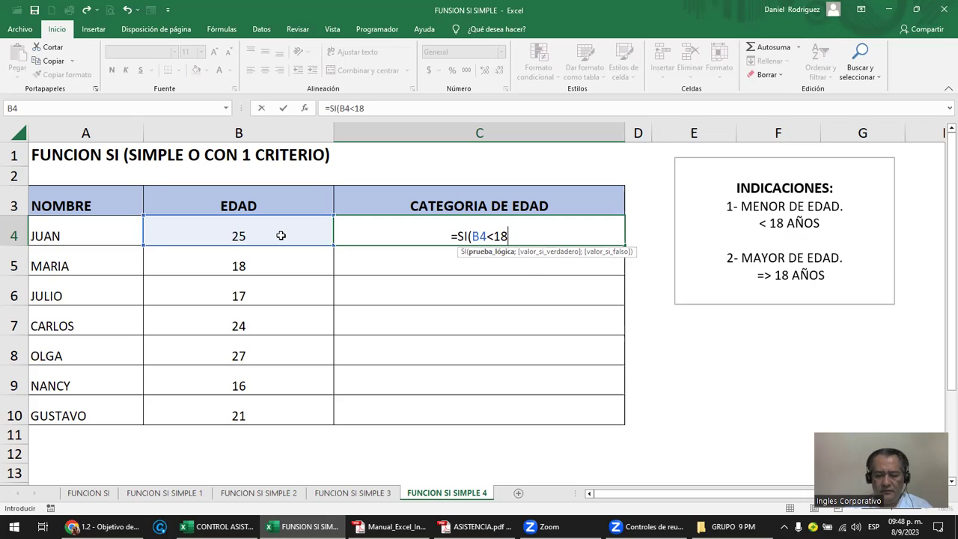
{"action": "type", "text": ";"}
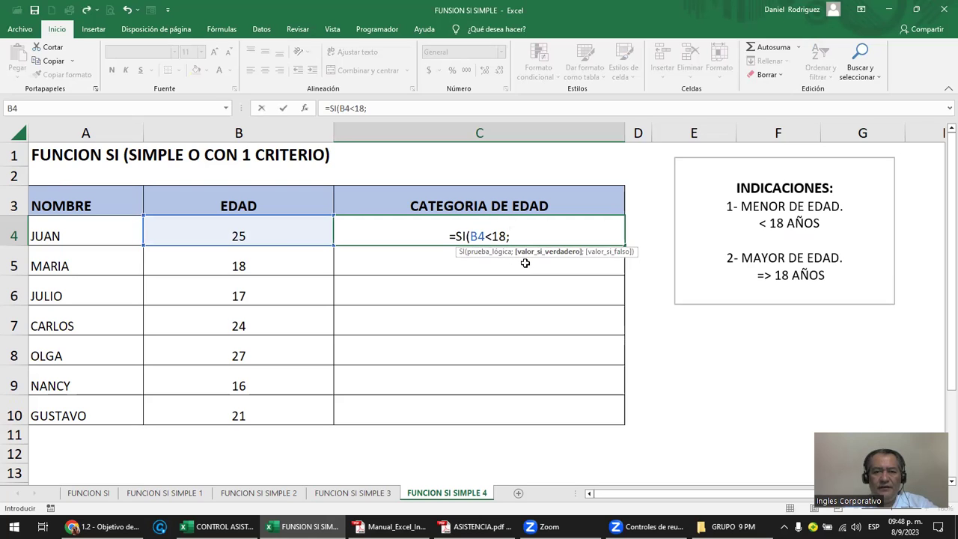
{"action": "type", "text": "\""}
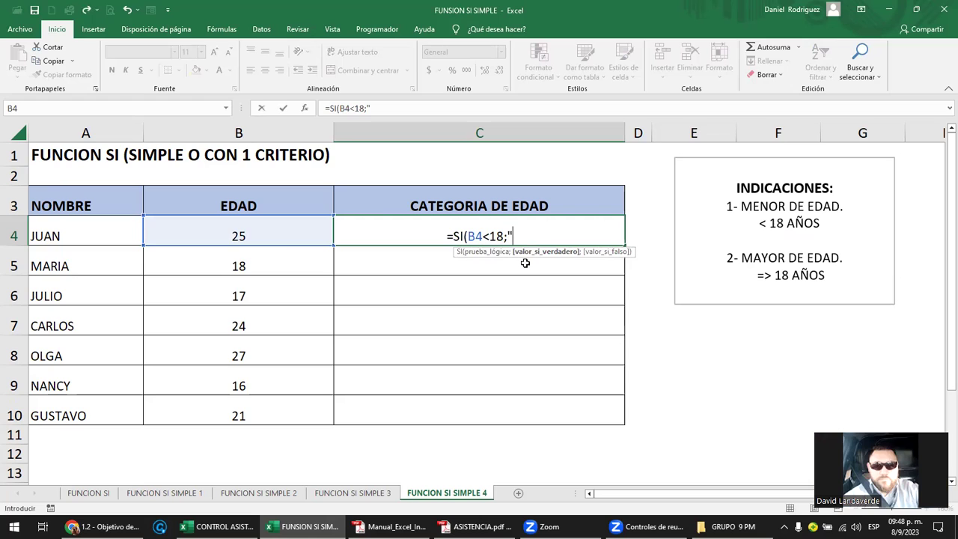
{"action": "type", "text": "MENOR DE EDAD"}
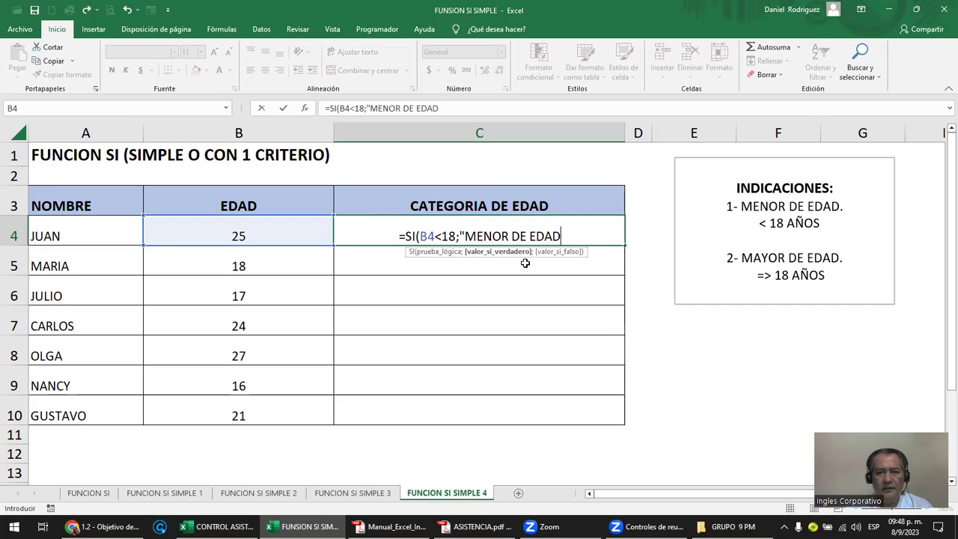
{"action": "type", "text": "\""}
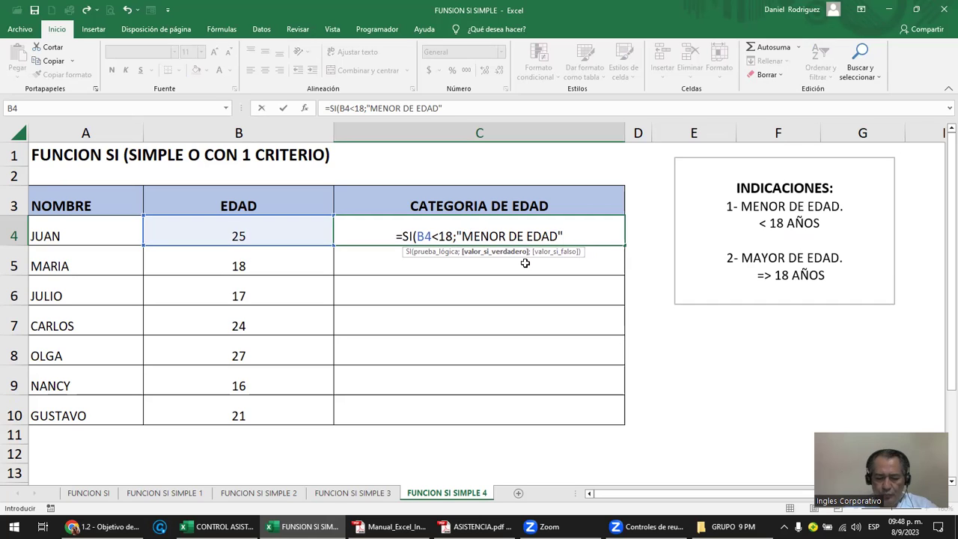
{"action": "type", "text": ";"}
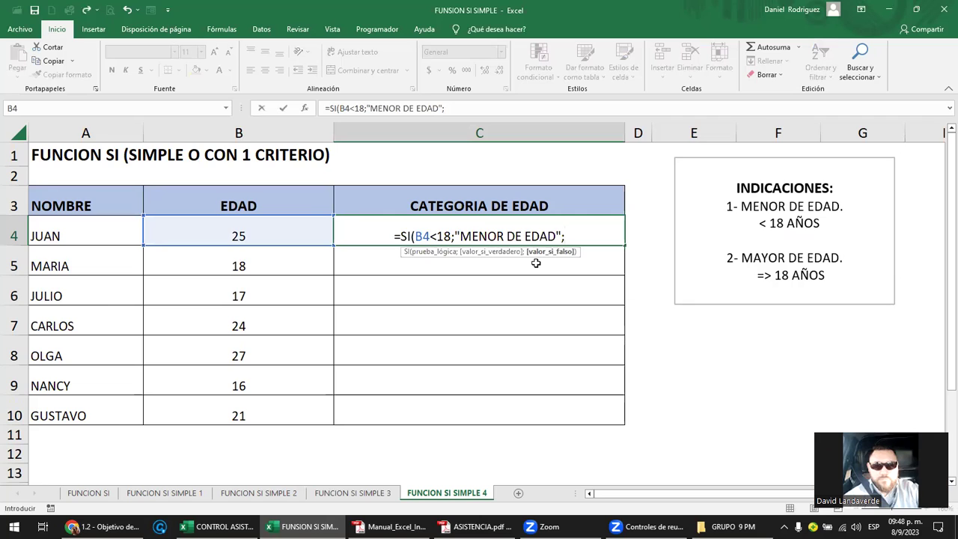
{"action": "type", "text": "\""}
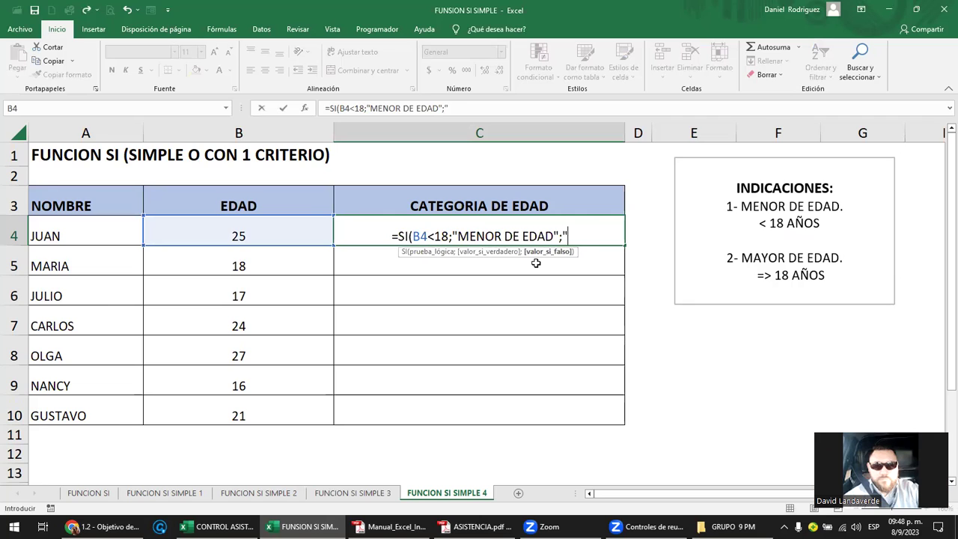
{"action": "type", "text": "MAYOR"}
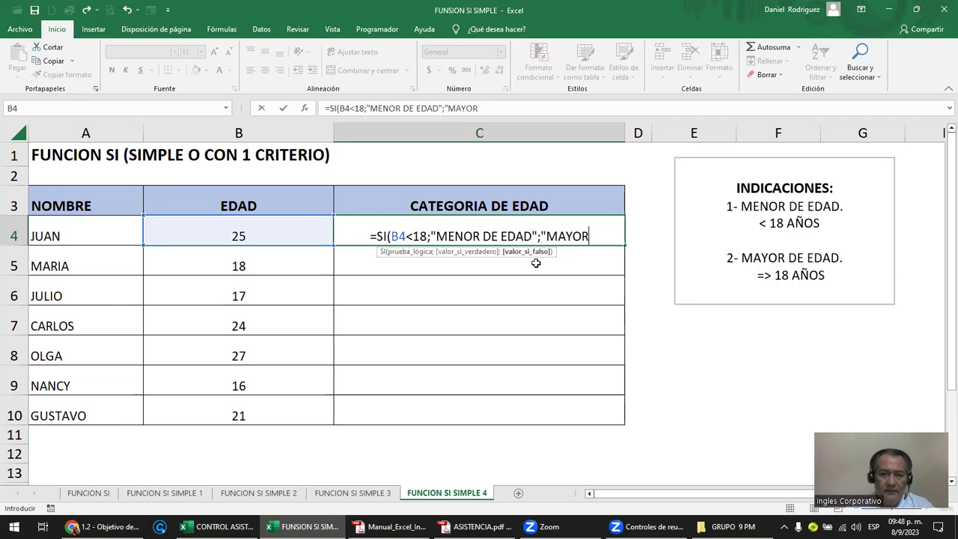
{"action": "type", "text": " DE EDAD\""}
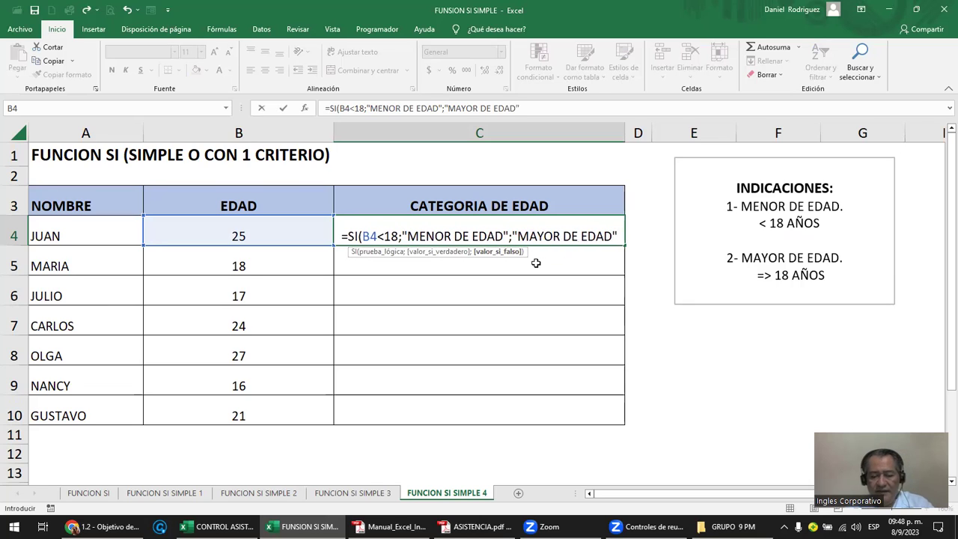
{"action": "type", "text": ")"}
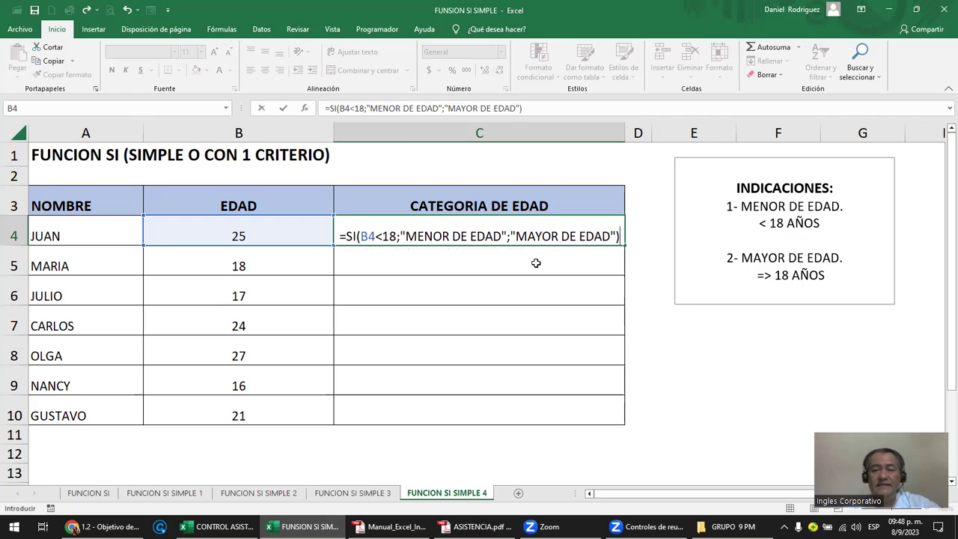
{"action": "left_click", "coordinate": [372, 238]}
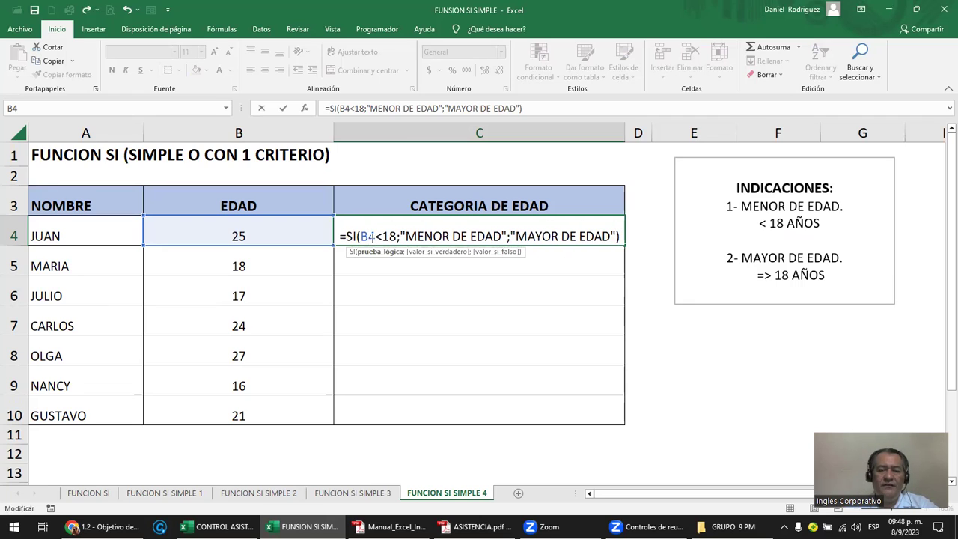
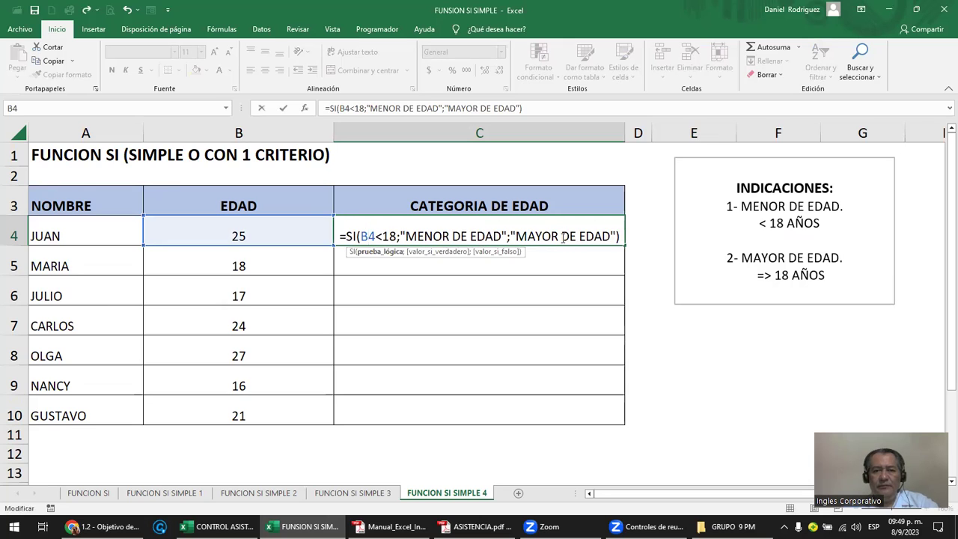
- Commit the =SI(B4<18;"MENOR DE EDAD";"MAYOR DE EDAD") formula in C4 and test age 18 in B4
{"action": "key", "text": "Return"}
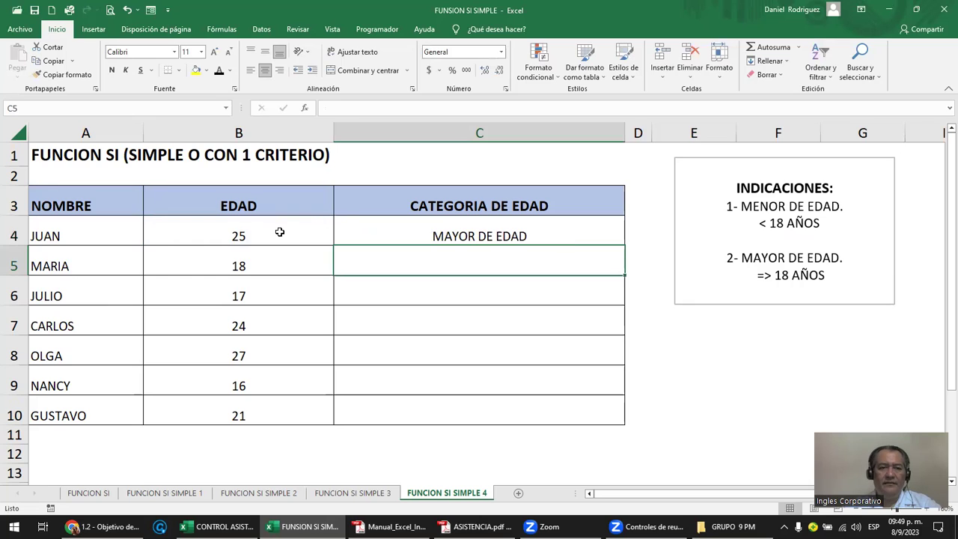
{"action": "left_click", "coordinate": [281, 231]}
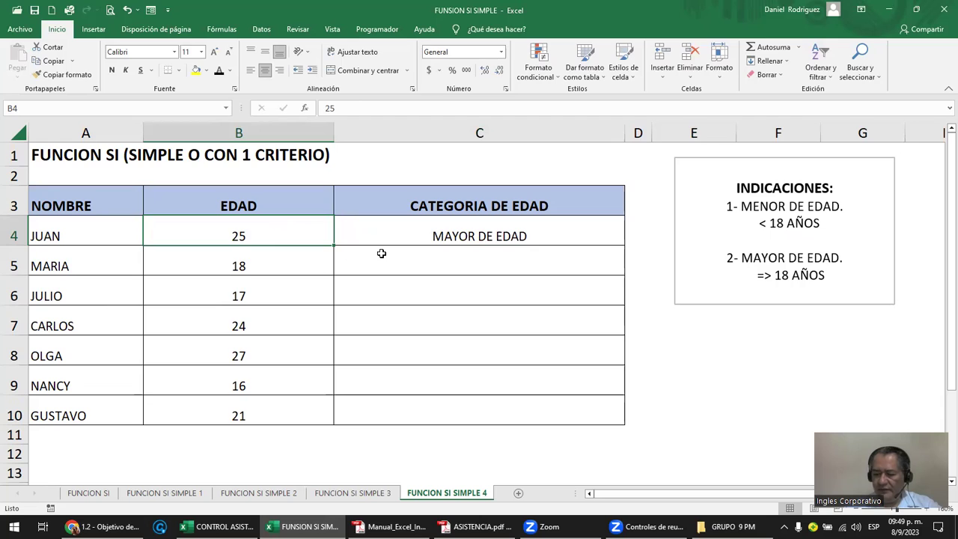
{"action": "type", "text": "18"}
{"action": "key", "text": "Return"}
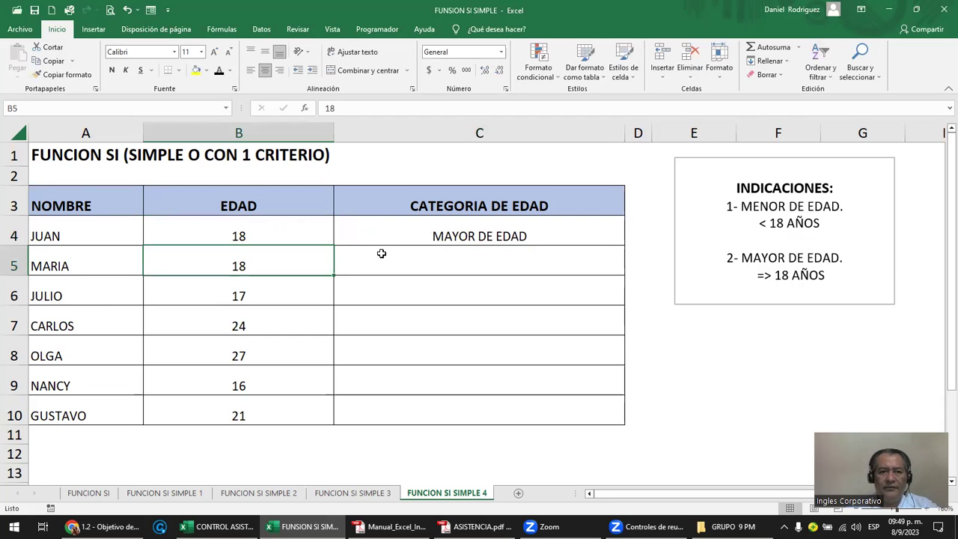
- Retest B4 with ages 17 and then 17.99
{"action": "key", "text": "Up"}
{"action": "type", "text": "17"}
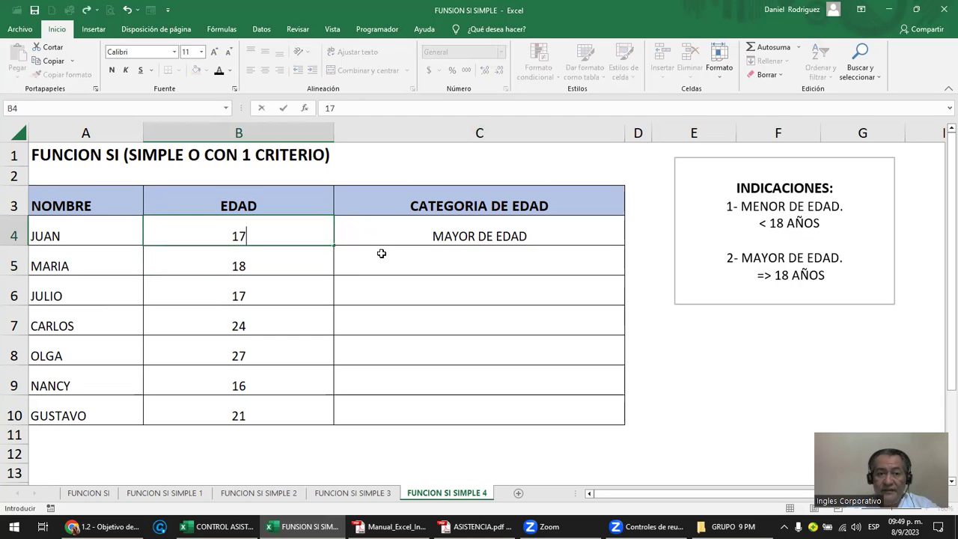
{"action": "key", "text": "Return"}
{"action": "key", "text": "Up"}
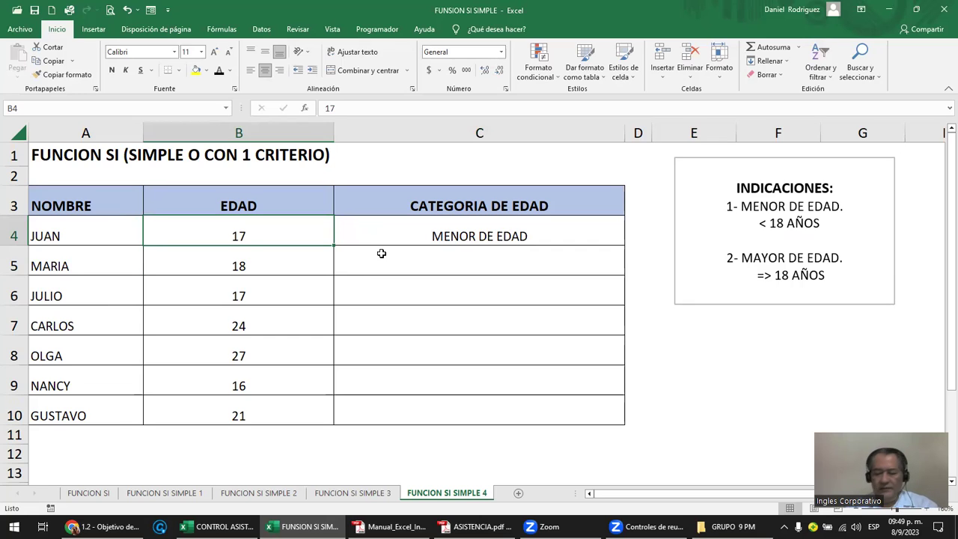
{"action": "type", "text": "17.99"}
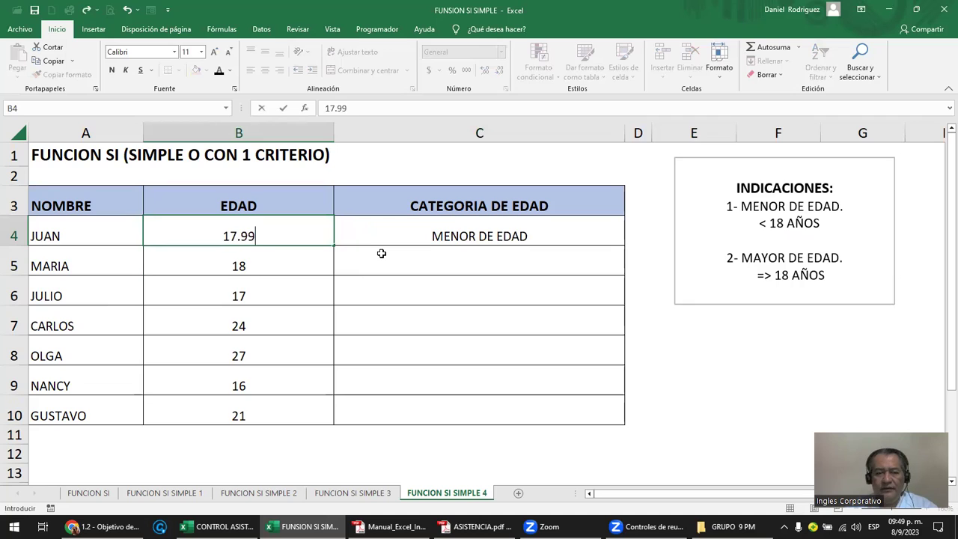
{"action": "key", "text": "Return"}
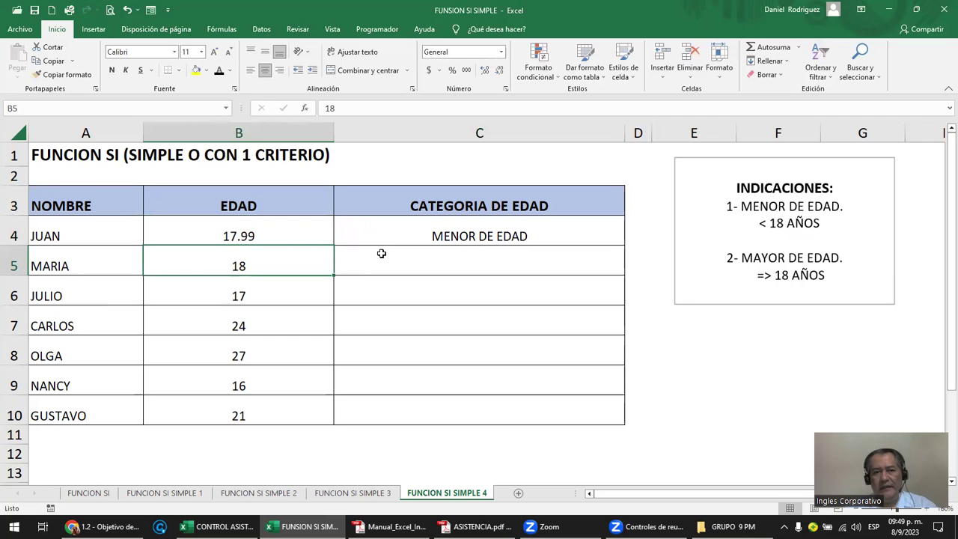
- Inspect C4's formula and the B4 age it references
{"action": "left_click", "coordinate": [294, 231]}
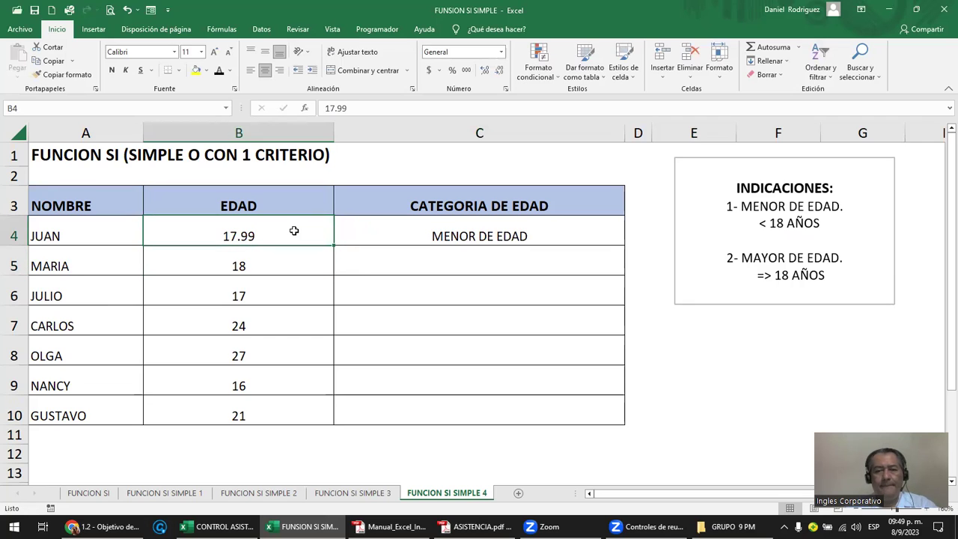
{"action": "left_click", "coordinate": [465, 226]}
{"action": "double_click", "coordinate": [465, 230]}
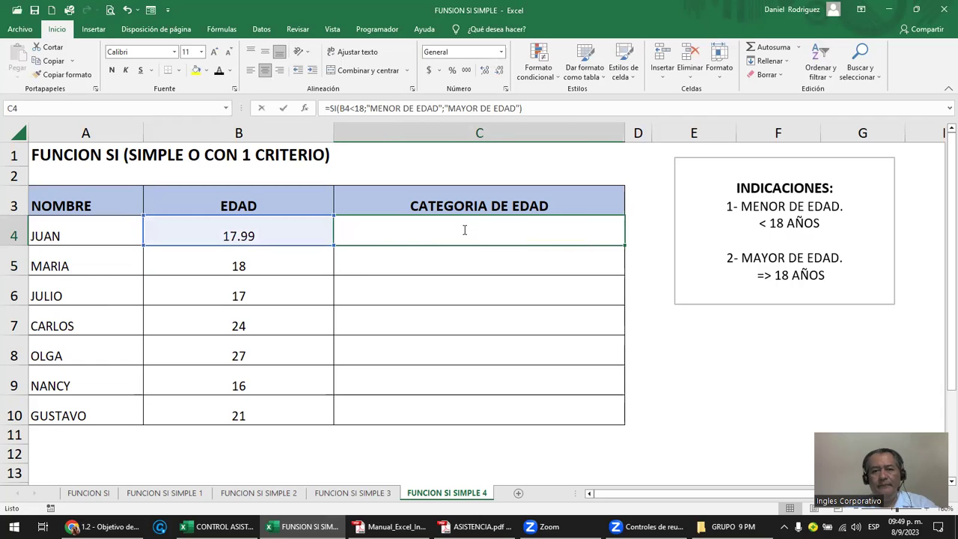
{"action": "double_click", "coordinate": [465, 229]}
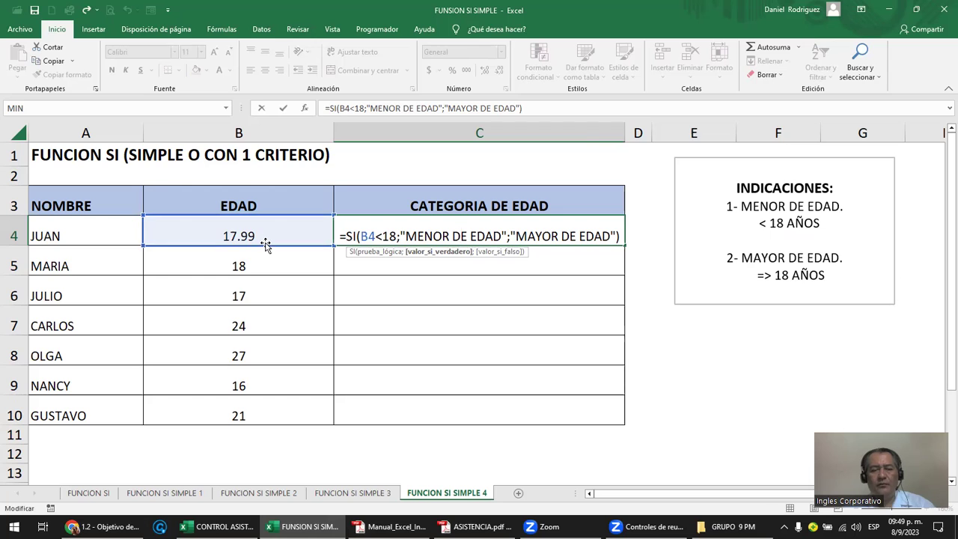
- Fill the age-category formula from C4 down through C10
{"action": "left_click_drag", "start_coordinate": [267, 260], "coordinate": [274, 408]}
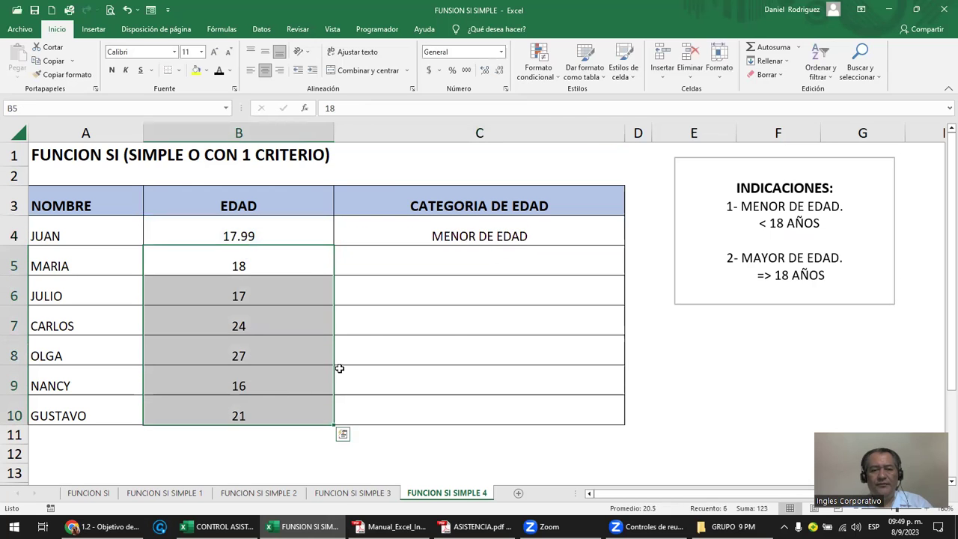
{"action": "left_click", "coordinate": [539, 236]}
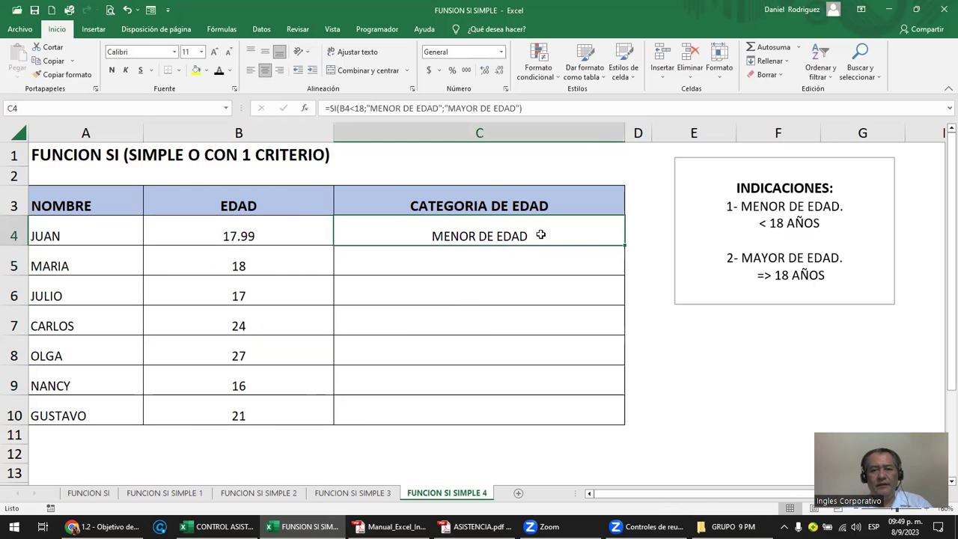
{"action": "double_click", "coordinate": [625, 245]}
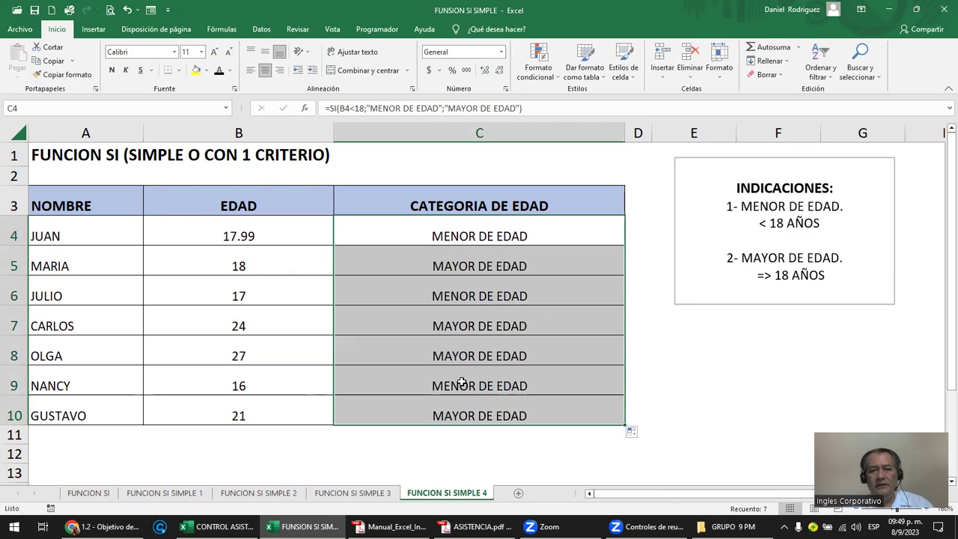
{"action": "left_click", "coordinate": [460, 408]}
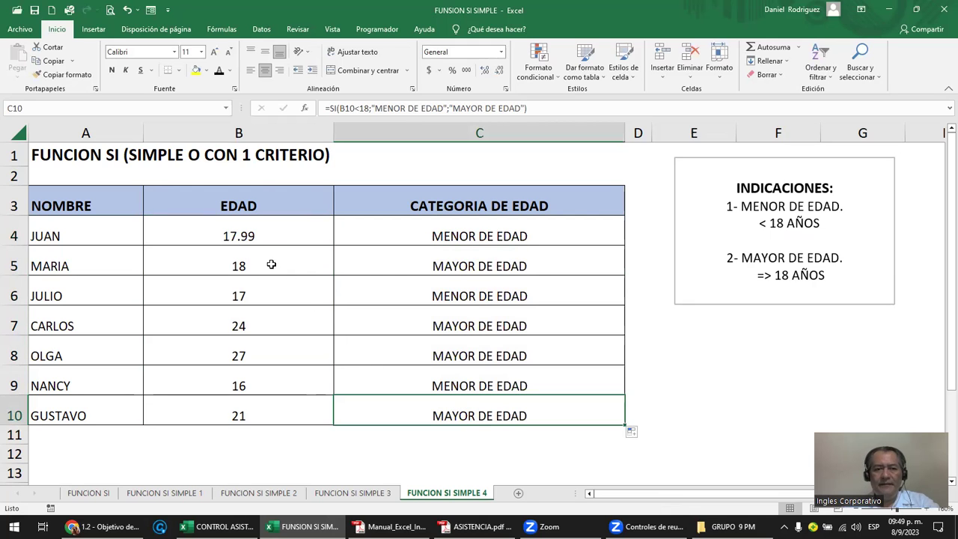
- Enter test ages 17 in B4, 16 in B6 and 250 in B7
{"action": "left_click", "coordinate": [271, 235]}
{"action": "type", "text": "17"}
{"action": "key", "text": "Return"}
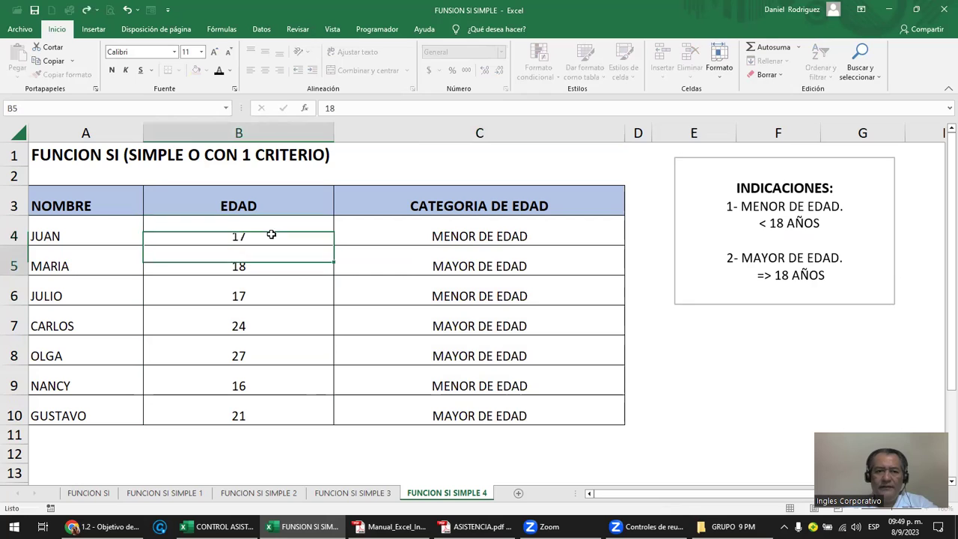
{"action": "left_click", "coordinate": [271, 235]}
{"action": "key", "text": "Return"}
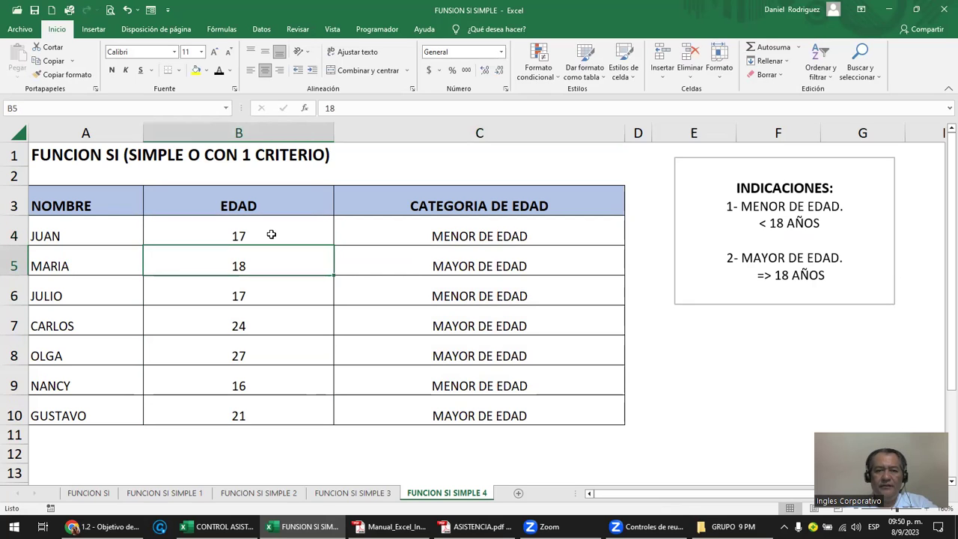
{"action": "key", "text": "Down"}
{"action": "type", "text": "16"}
{"action": "key", "text": "Return"}
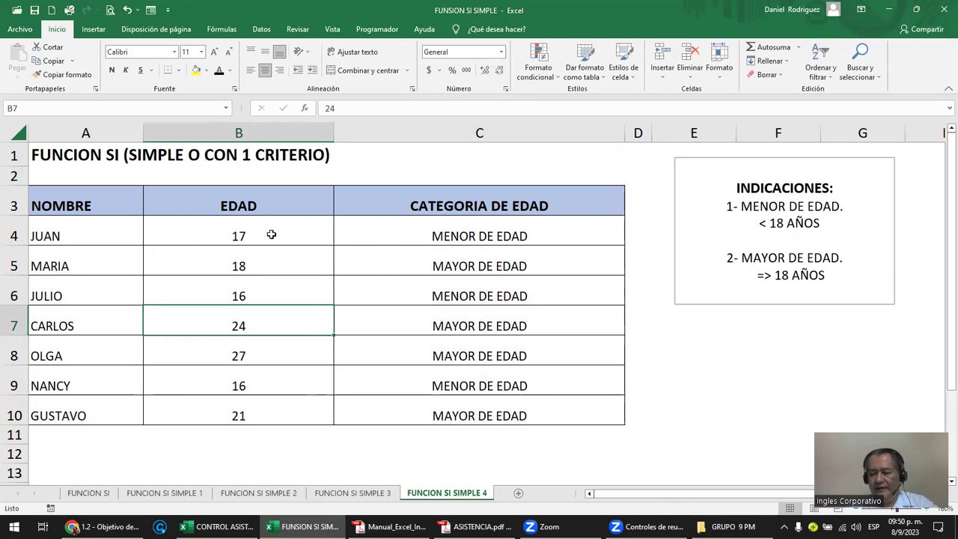
{"action": "type", "text": "250"}
{"action": "key", "text": "Return"}
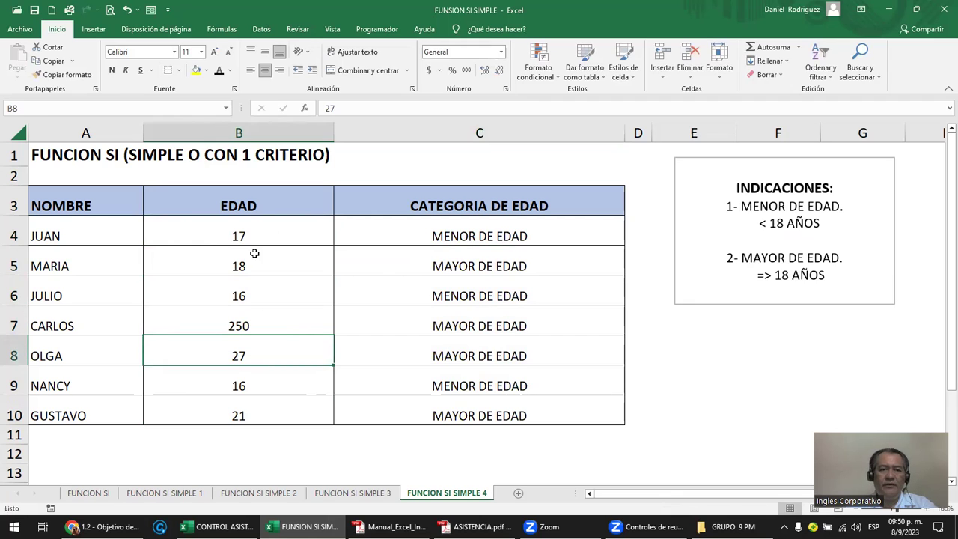
- Review the B4:B10 age totals and correct B7 to 60
{"action": "left_click_drag", "start_coordinate": [252, 235], "coordinate": [263, 405]}
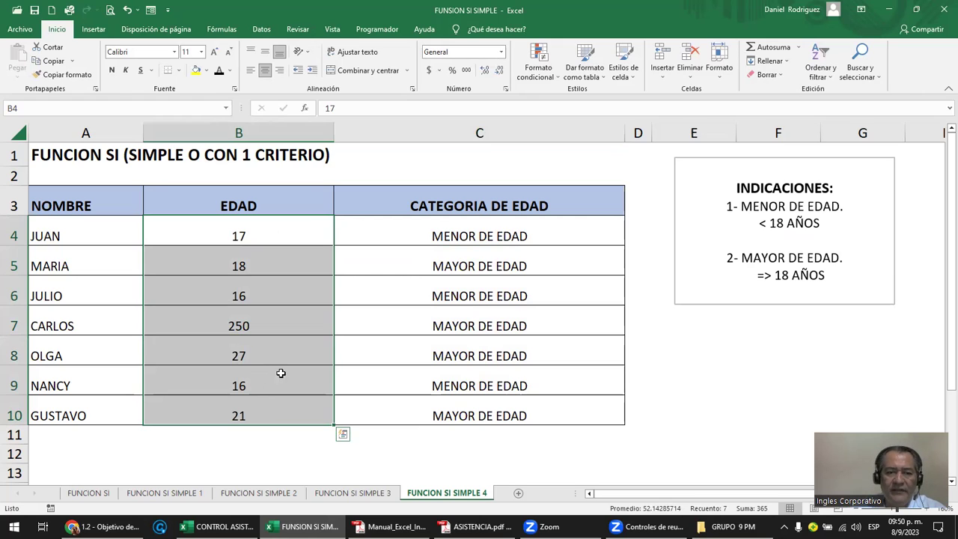
{"action": "left_click", "coordinate": [254, 350]}
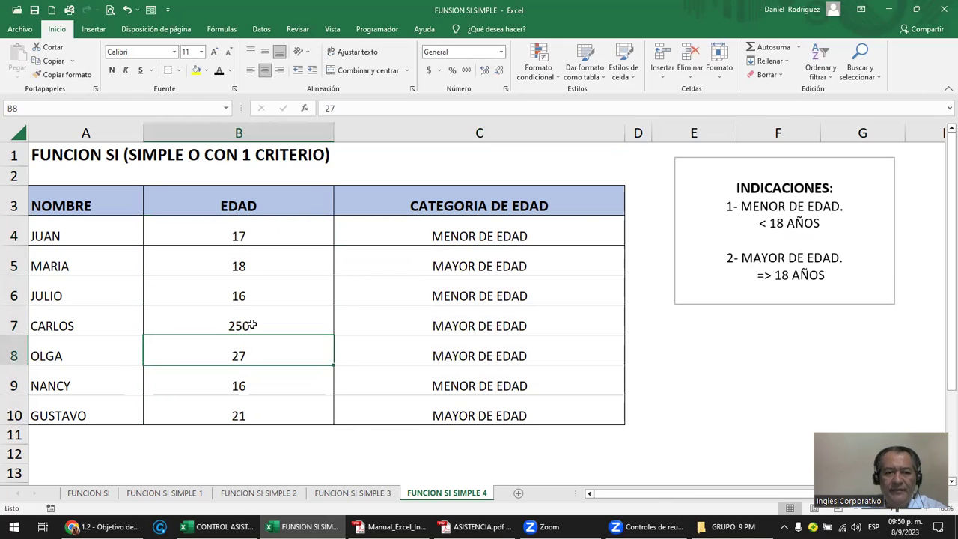
{"action": "left_click", "coordinate": [252, 327]}
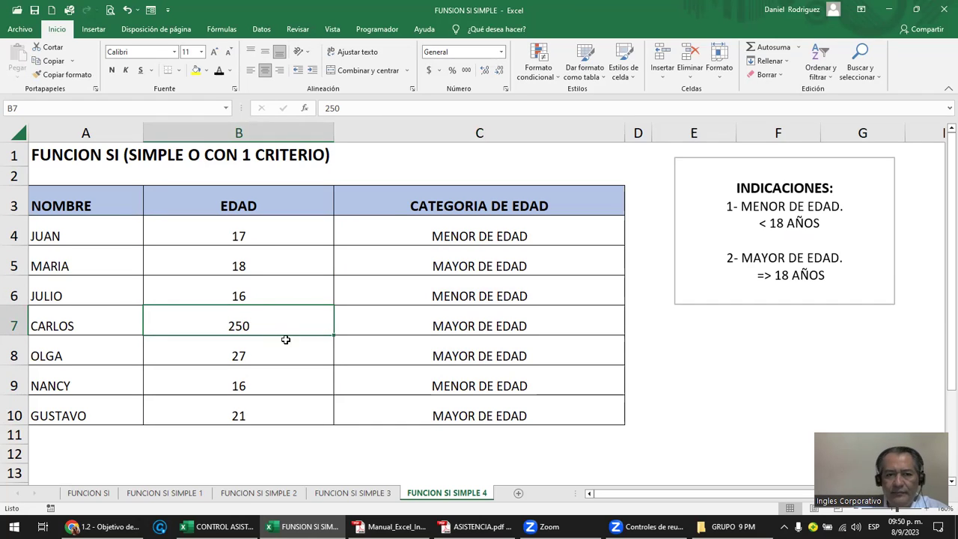
{"action": "left_click_drag", "start_coordinate": [250, 232], "coordinate": [254, 399]}
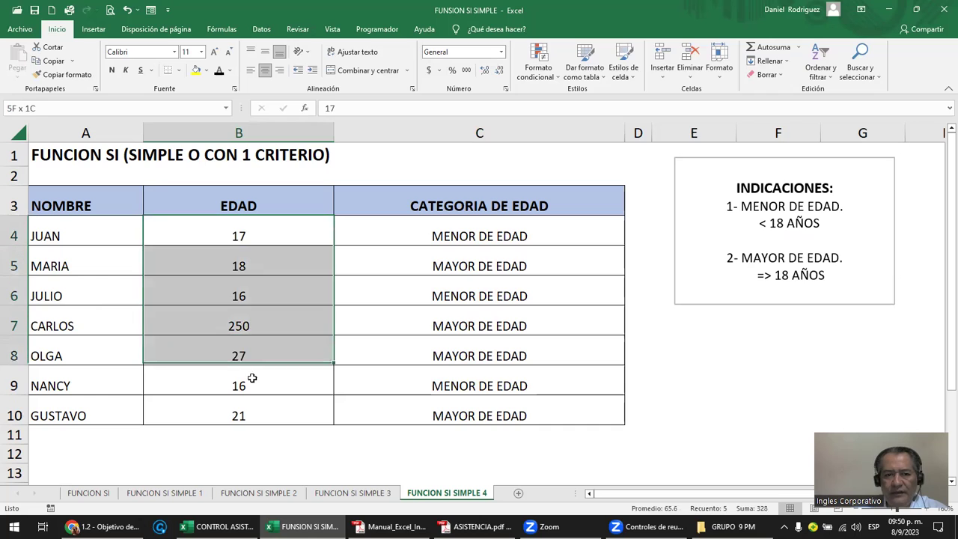
{"action": "left_click", "coordinate": [245, 330]}
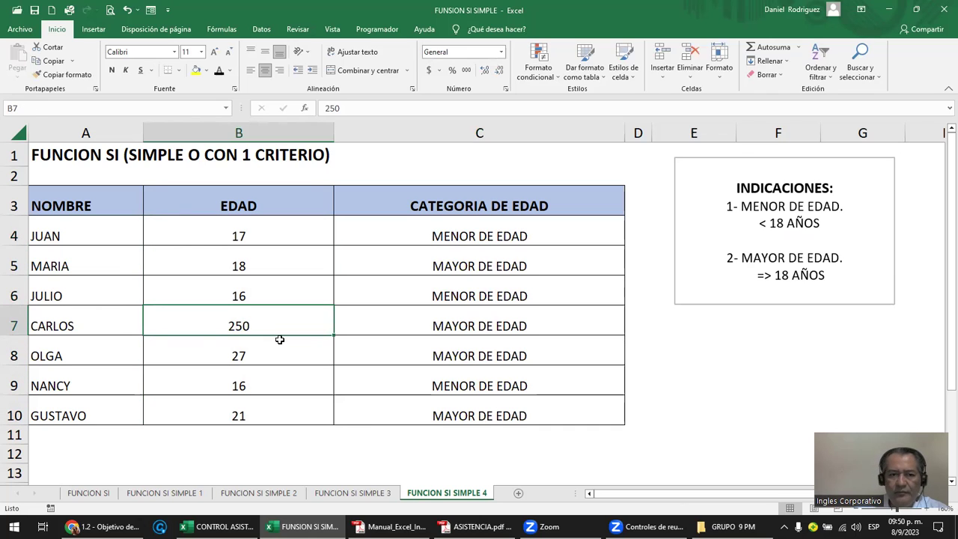
{"action": "type", "text": "60"}
{"action": "key", "text": "Return"}
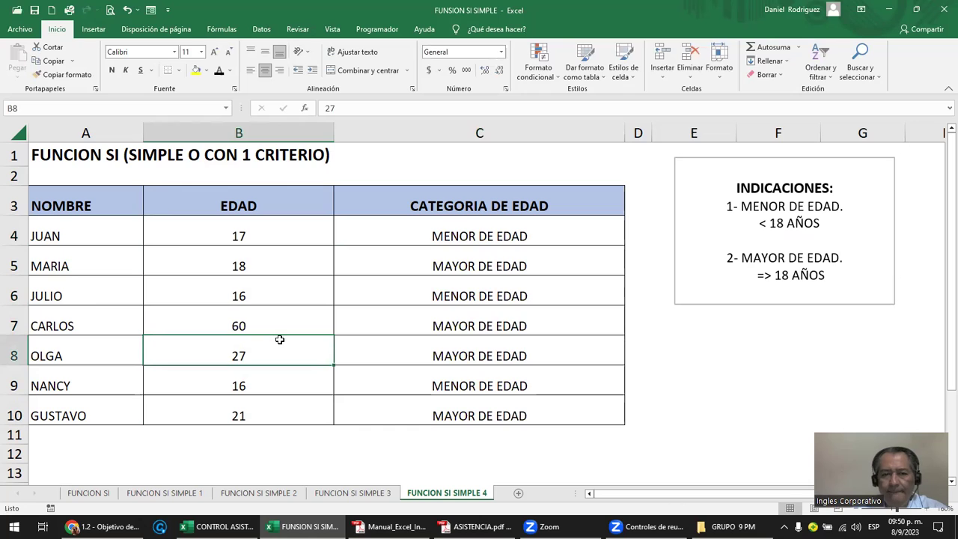
- Check C7's category and cancel a stray entry in E7
{"action": "left_click", "coordinate": [436, 327]}
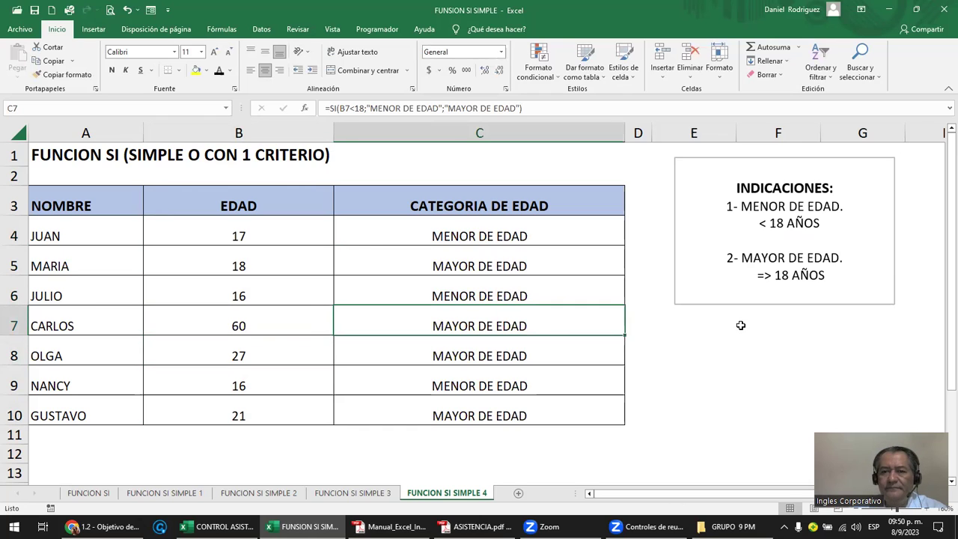
{"action": "left_click", "coordinate": [782, 332]}
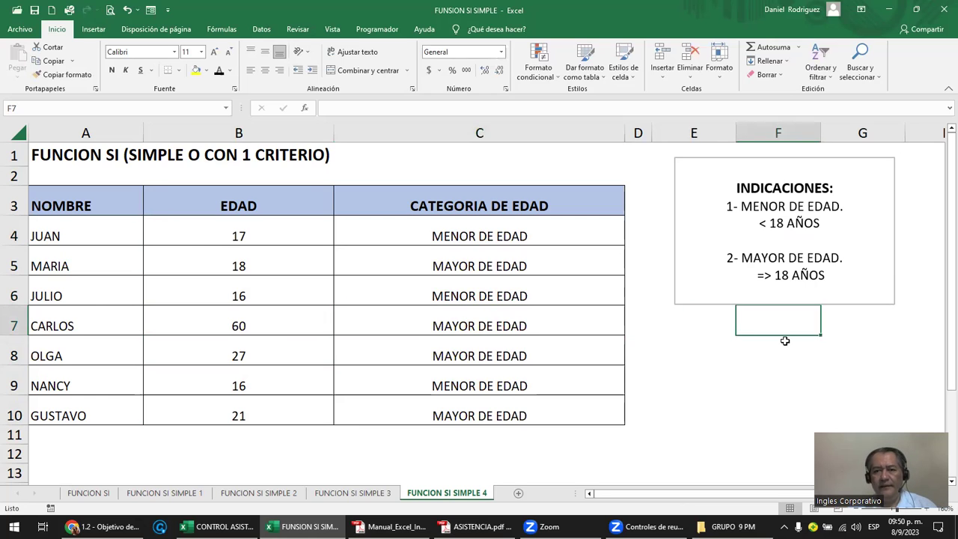
{"action": "key", "text": "Left"}
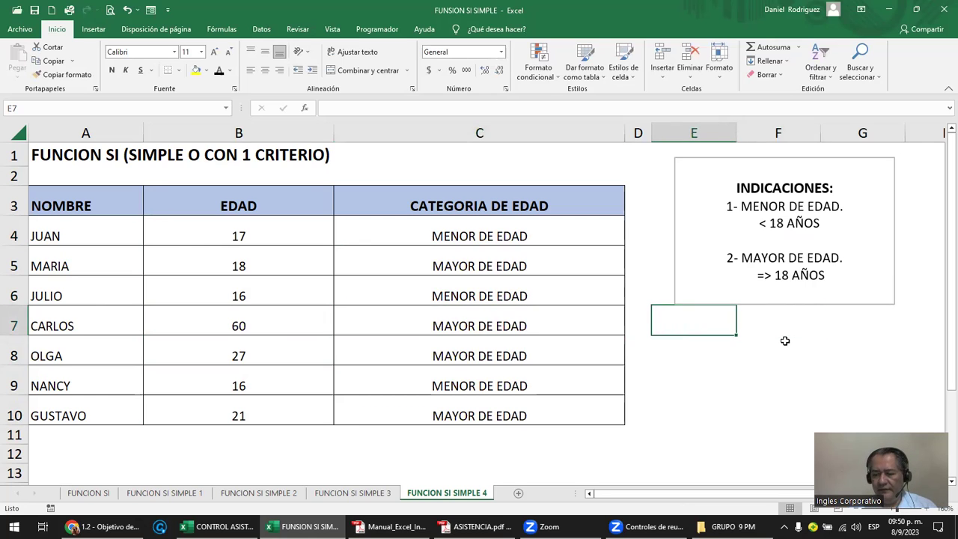
{"action": "type", "text": "3"}
{"action": "key", "text": "Escape"}
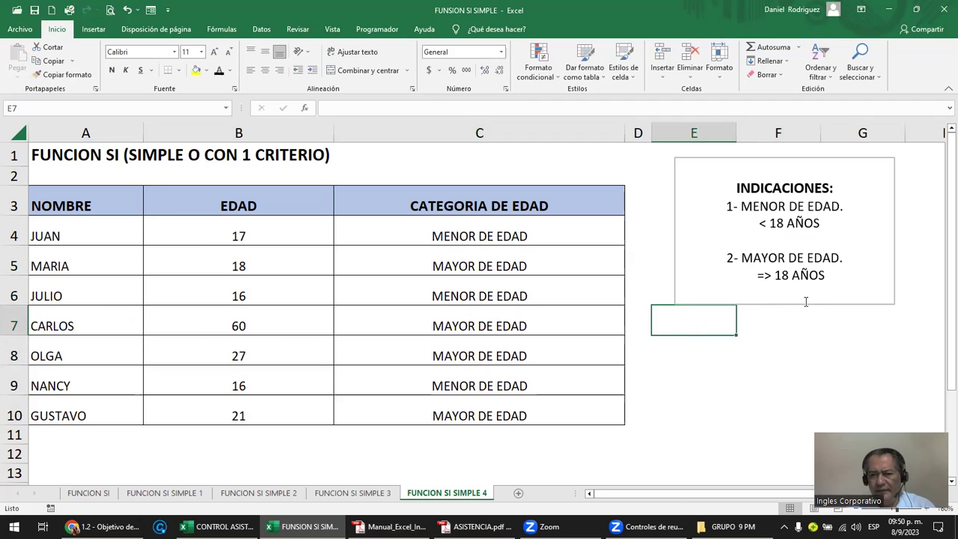
- Enlarge the INDICACIONES box and add the rule '3- DE 60 AÑOS EN ADELANTE ADULTO MAYOR'
{"action": "left_click", "coordinate": [806, 300]}
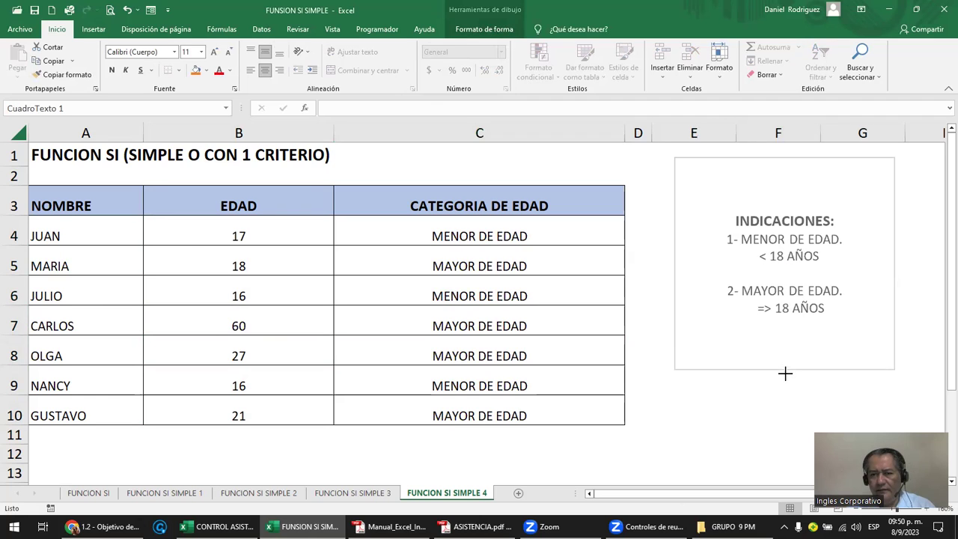
{"action": "left_click_drag", "start_coordinate": [785, 305], "coordinate": [785, 382]}
{"action": "key", "text": "Return"}
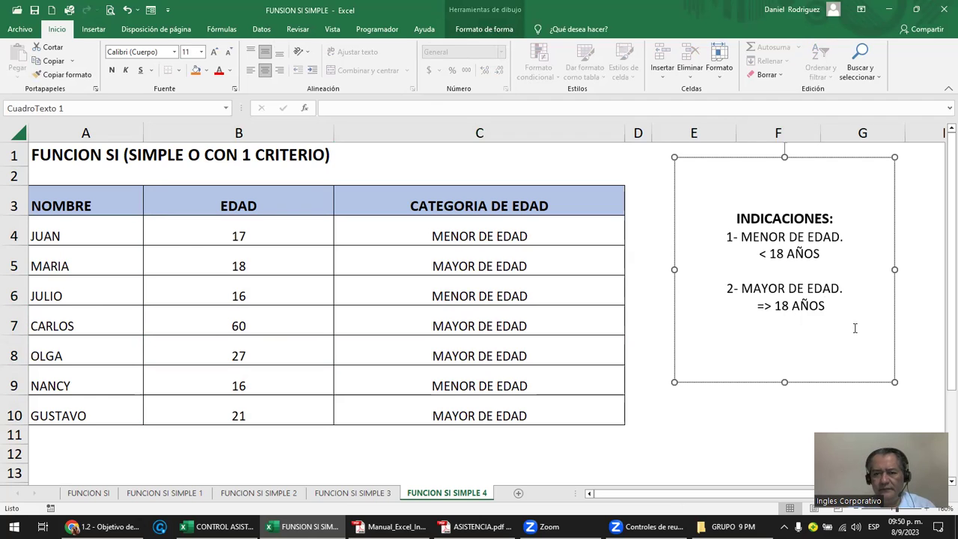
{"action": "key", "text": "Return"}
{"action": "type", "text": "3- "}
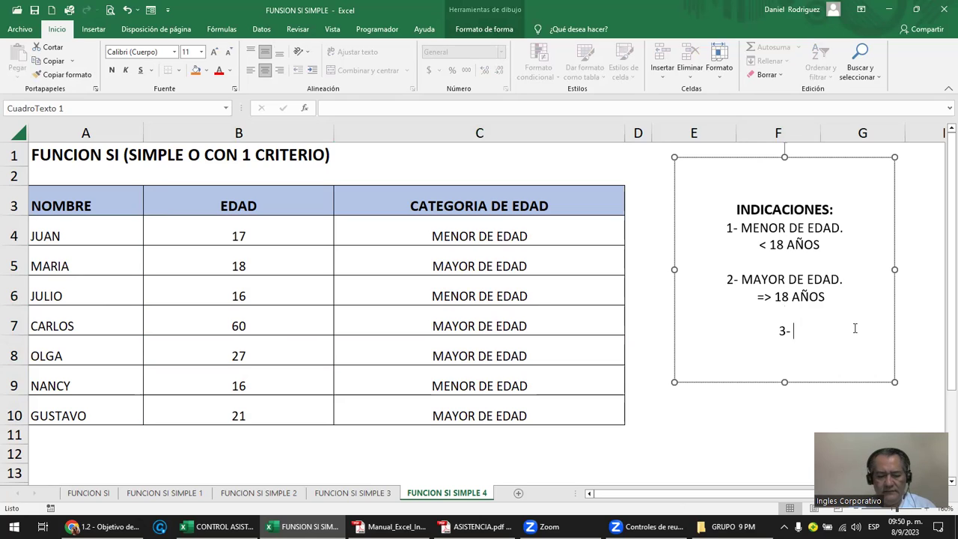
{"action": "type", "text": "M"}
{"action": "key", "text": "BackSpace"}
{"action": "type", "text": "DE 60 AÑOS "}
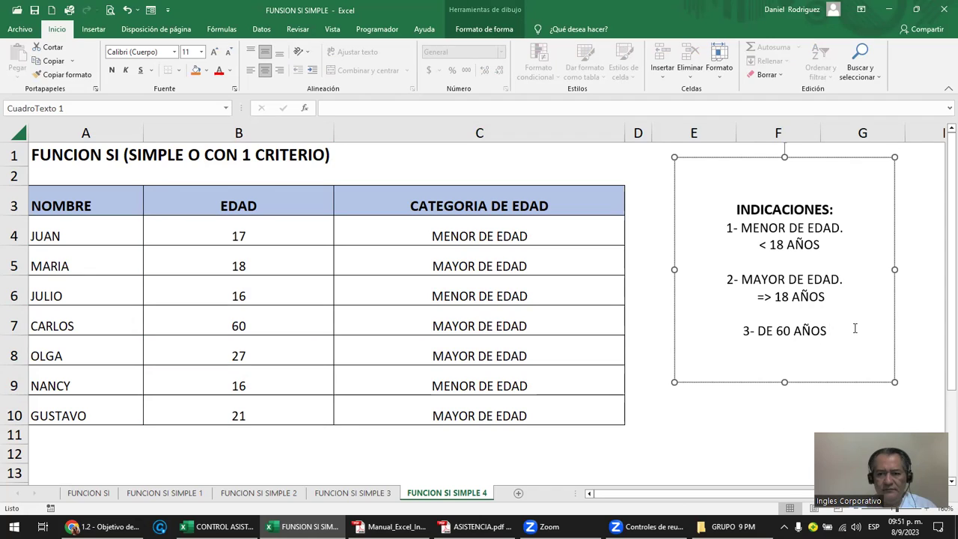
{"action": "type", "text": "EN ADELANTE "}
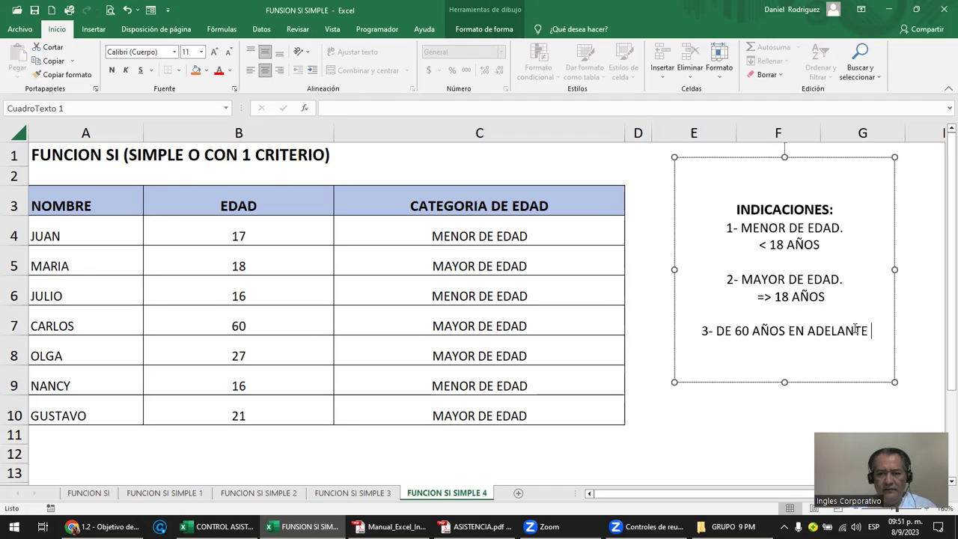
{"action": "type", "text": "ADUL"}
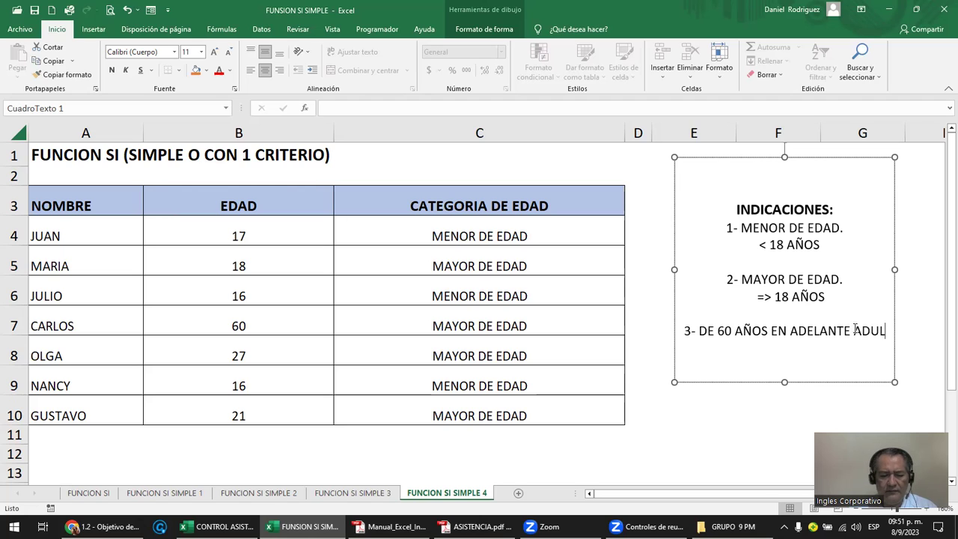
{"action": "type", "text": "TO MAYOR"}
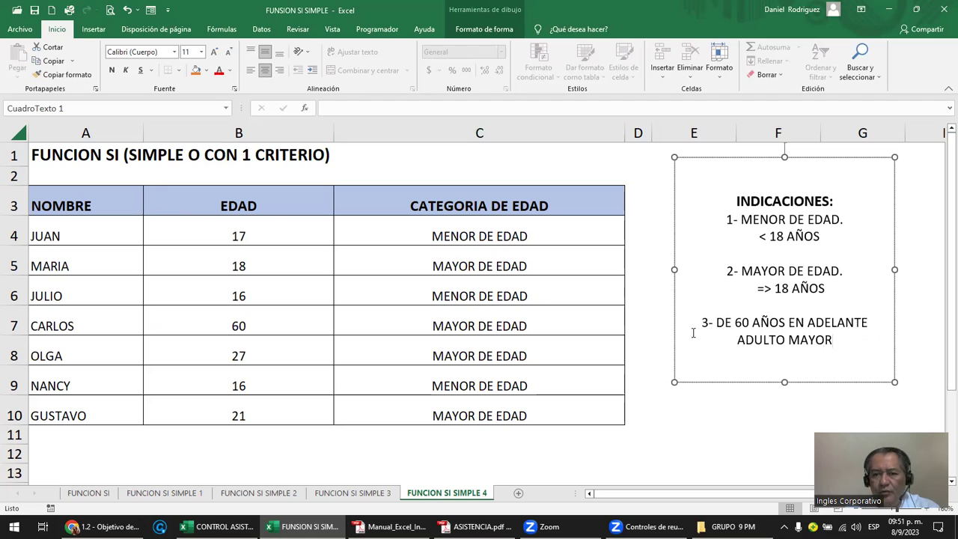
- Highlight all three rule texts in the INDICACIONES box
{"action": "left_click_drag", "start_coordinate": [701, 324], "coordinate": [833, 342]}
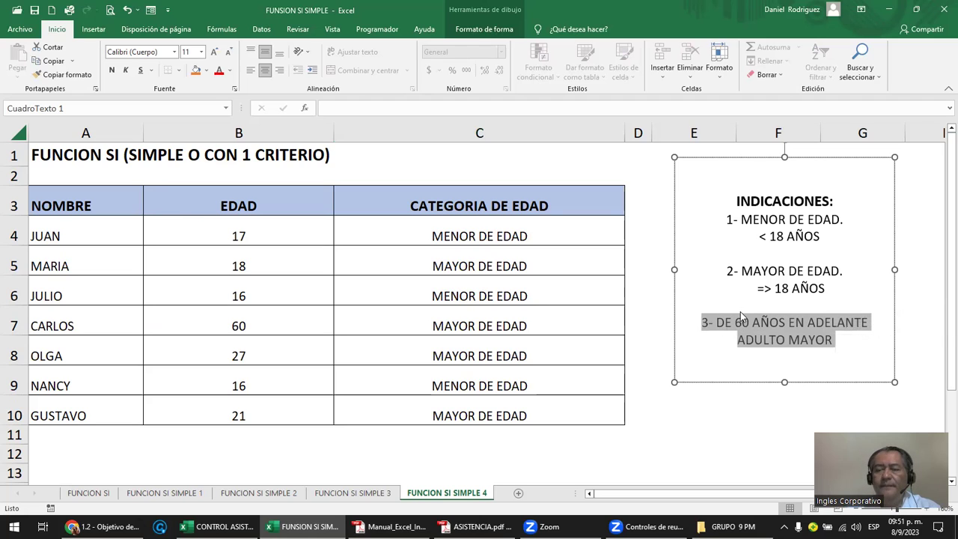
{"action": "left_click_drag", "start_coordinate": [728, 220], "coordinate": [825, 285]}
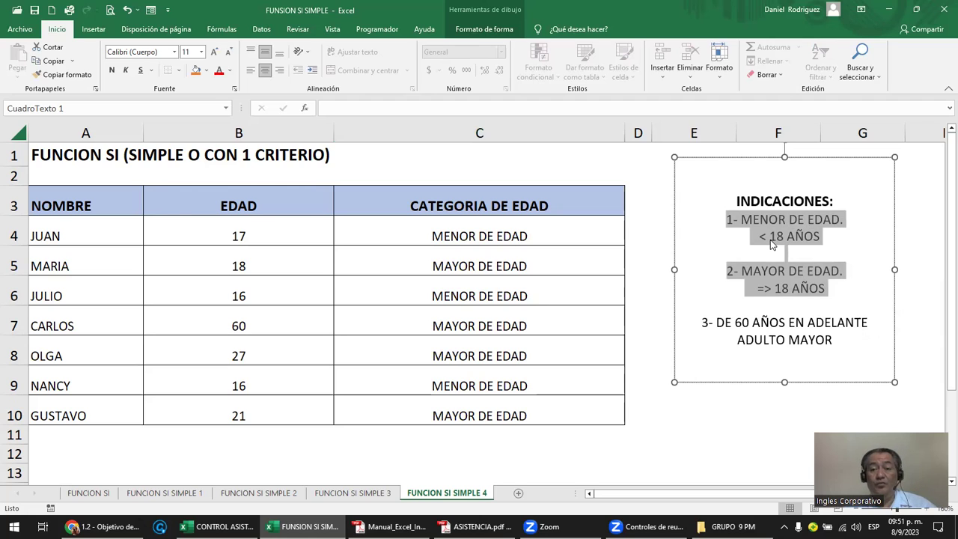
{"action": "left_click_drag", "start_coordinate": [727, 324], "coordinate": [833, 350]}
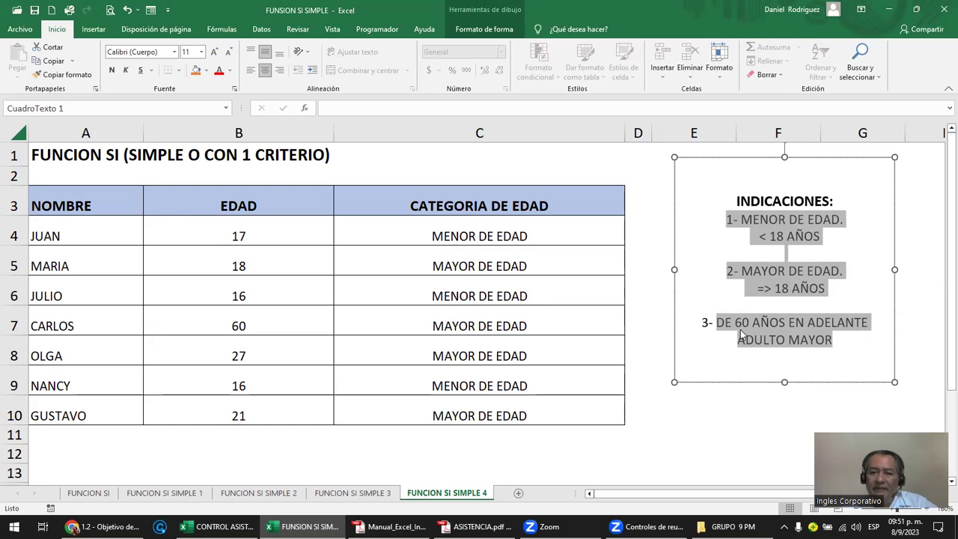
- Enter 59 in B8 and 75 in B9, then check the categories in C9 and C7
{"action": "left_click", "coordinate": [254, 328]}
{"action": "left_click", "coordinate": [255, 342]}
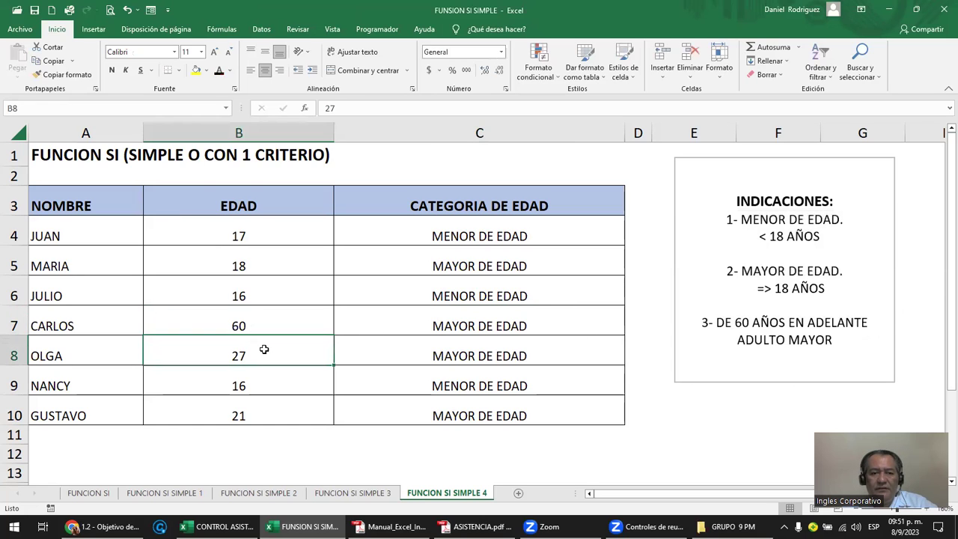
{"action": "type", "text": "59"}
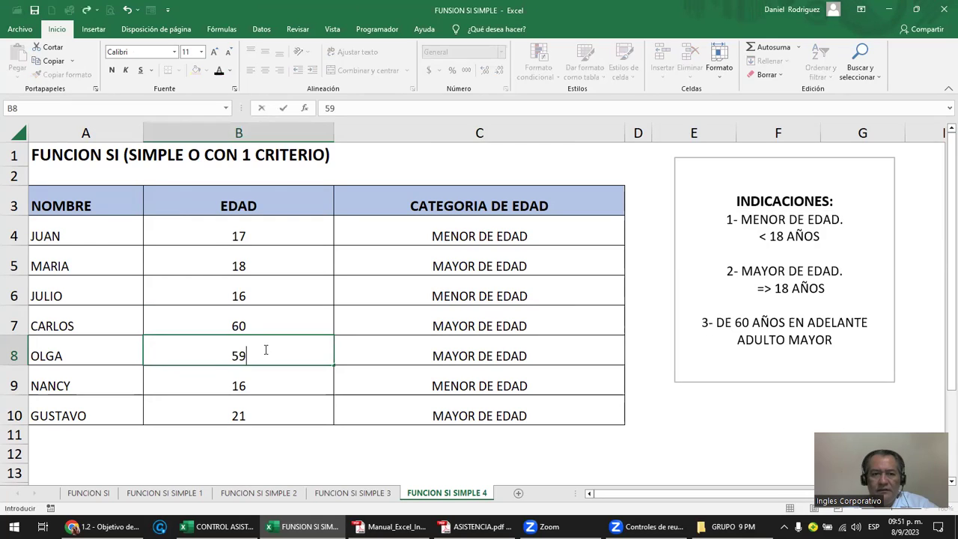
{"action": "key", "text": "Return"}
{"action": "type", "text": "75"}
{"action": "key", "text": "Return"}
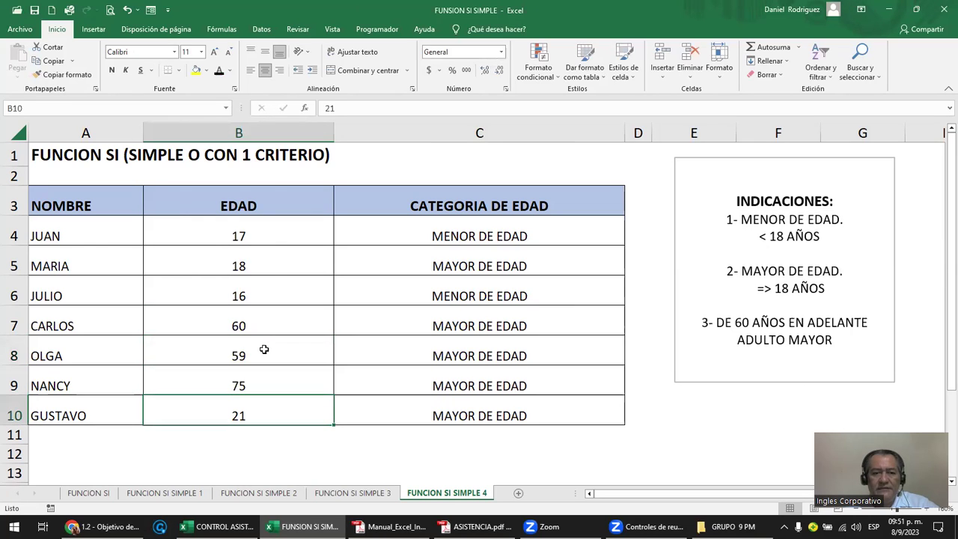
{"action": "left_click", "coordinate": [265, 389]}
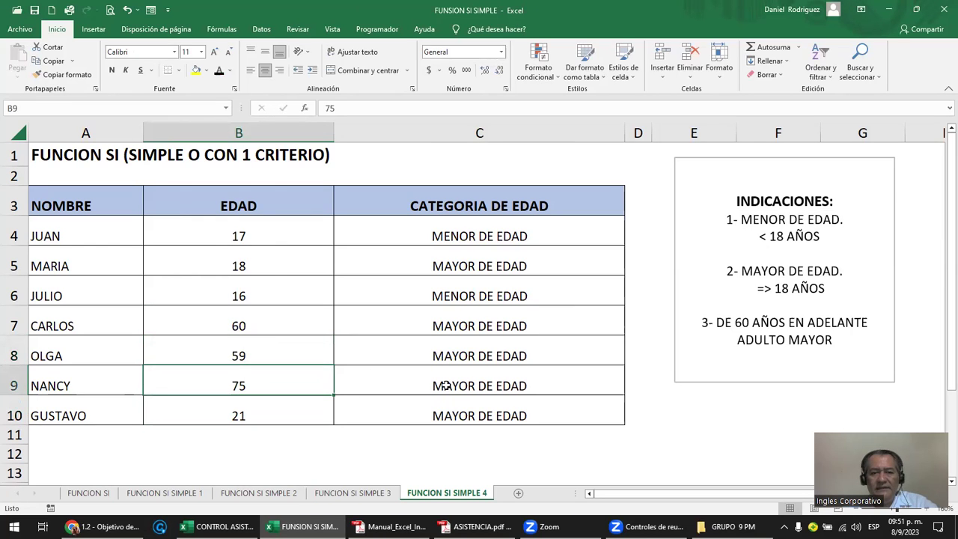
{"action": "left_click", "coordinate": [498, 385]}
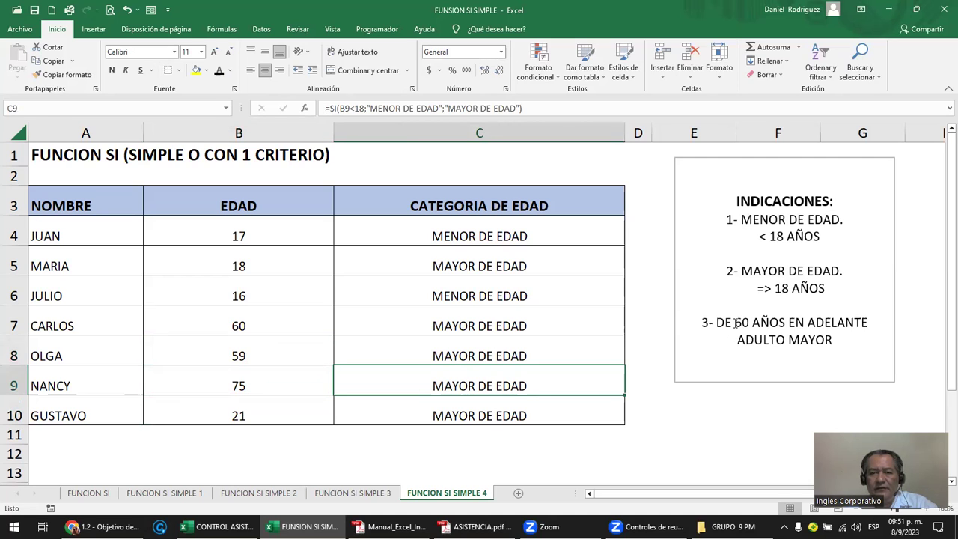
{"action": "left_click_drag", "start_coordinate": [736, 323], "coordinate": [841, 340]}
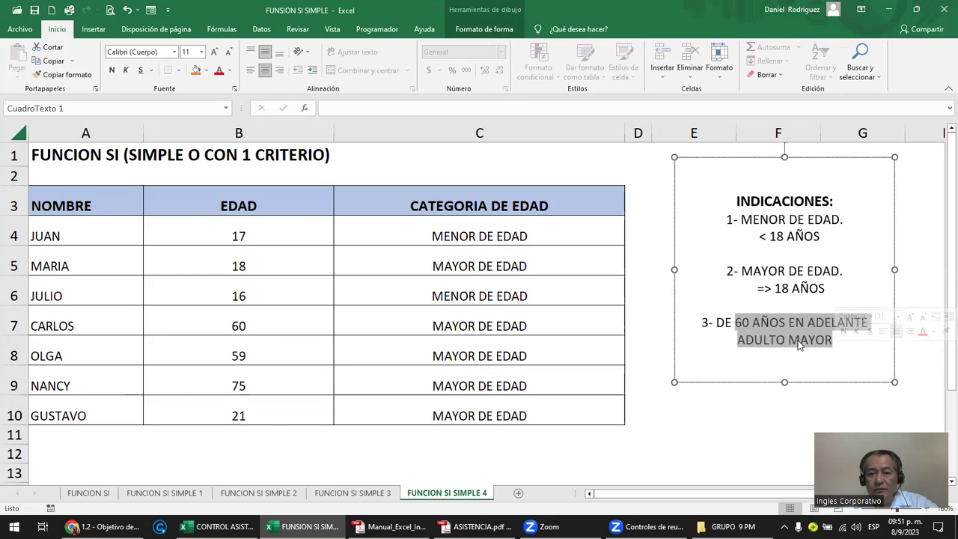
{"action": "left_click", "coordinate": [447, 332]}
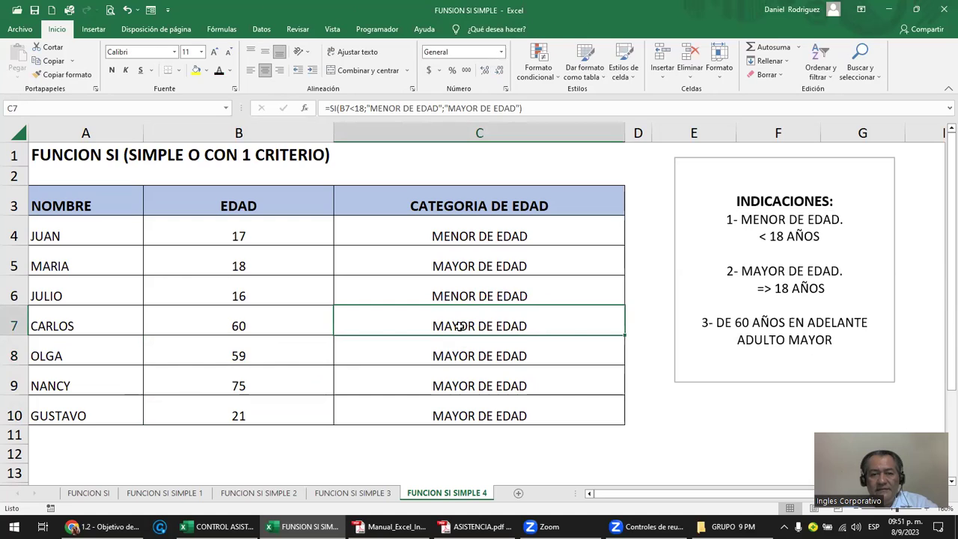
{"action": "double_click", "coordinate": [445, 328]}
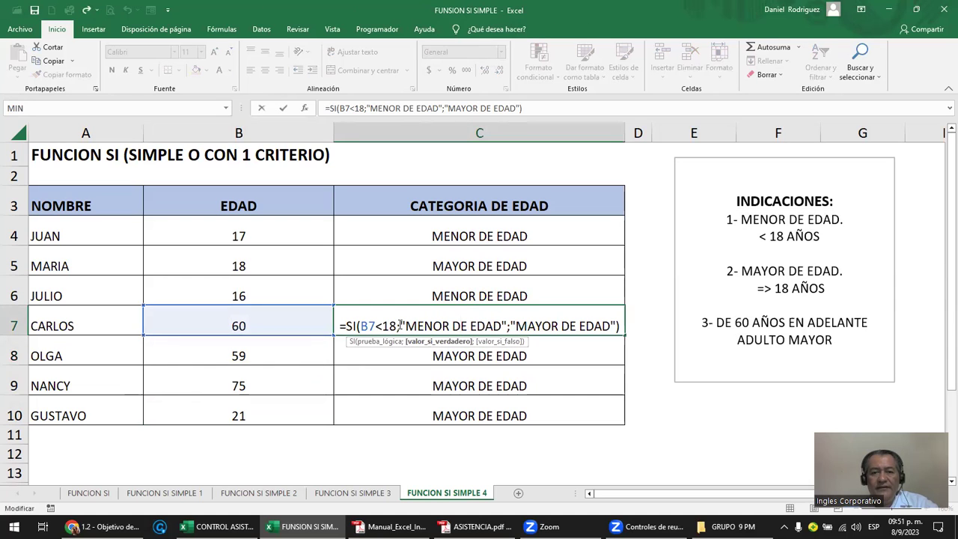
{"action": "left_click", "coordinate": [513, 326]}
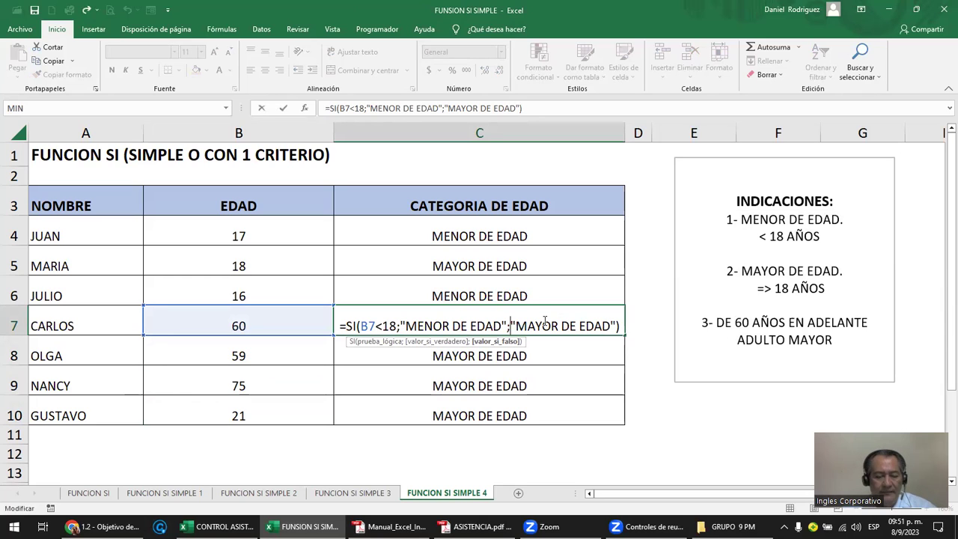
{"action": "type", "text": "SA"}
{"action": "type", "text": "SI"}
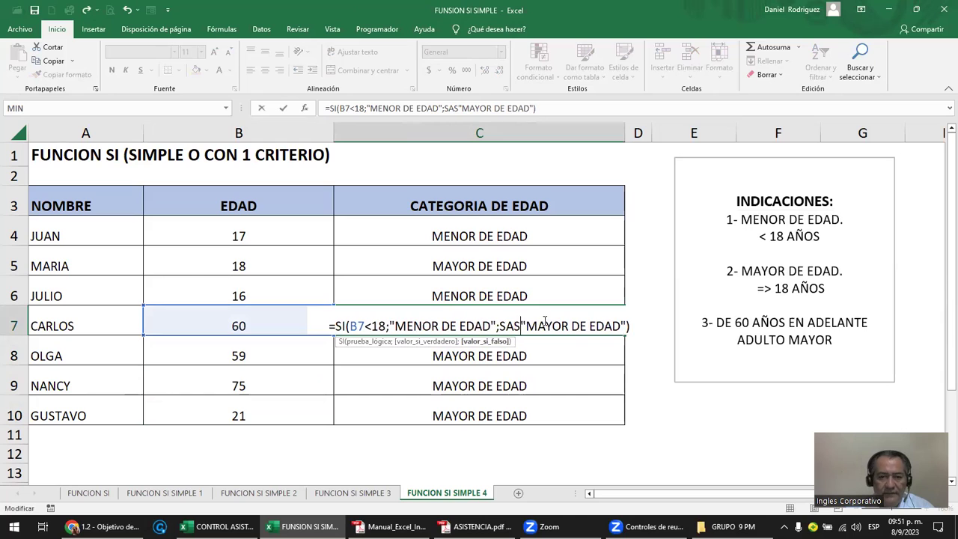
{"action": "key", "text": "BackSpace"}
{"action": "key", "text": "BackSpace"}
{"action": "key", "text": "BackSpace"}
{"action": "key", "text": "BackSpace"}
{"action": "type", "text": "SI"}
{"action": "key", "text": "BackSpace"}
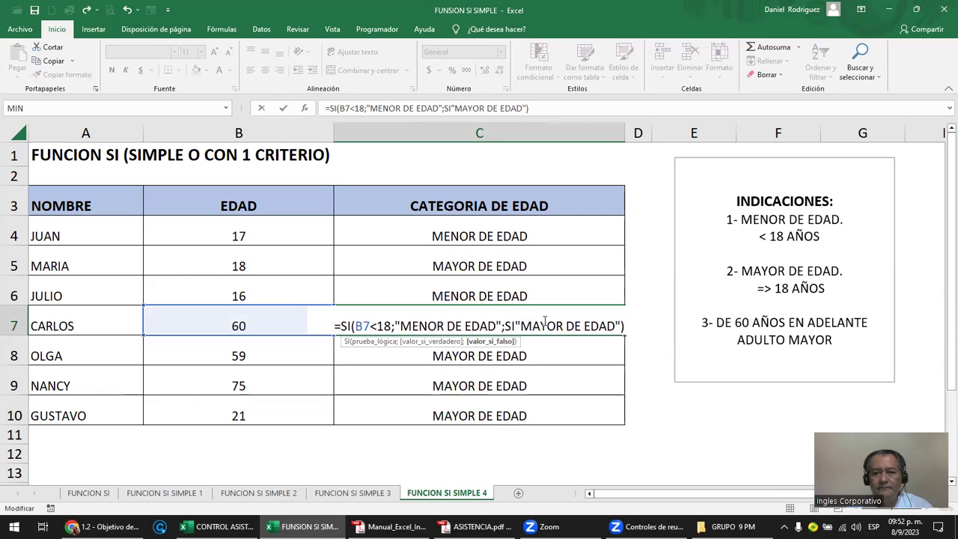
{"action": "key", "text": "BackSpace"}
{"action": "key", "text": "BackSpace"}
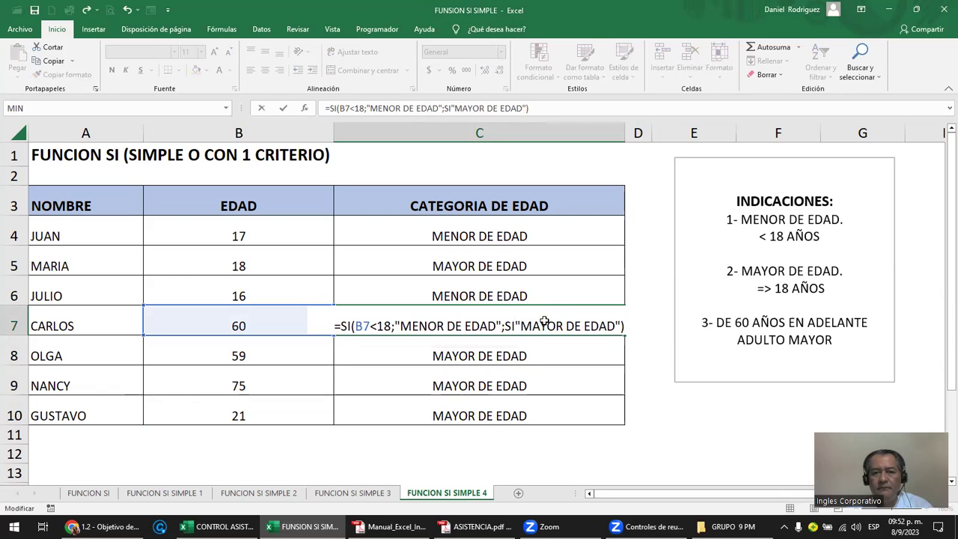
{"action": "key", "text": "ctrl+Return"}
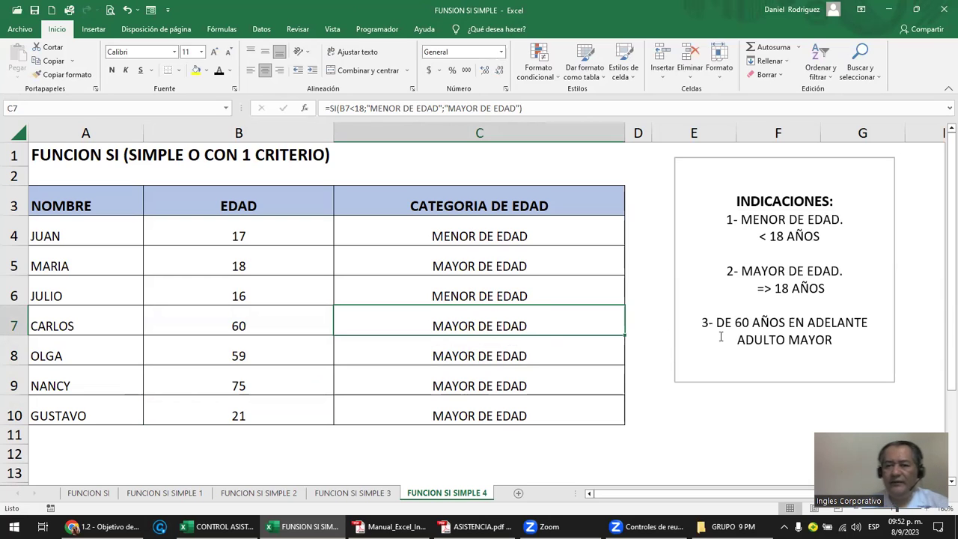
- Delete the '3- DE 60 AÑOS…' rule and shrink the INDICACIONES box to two rules
{"action": "left_click_drag", "start_coordinate": [699, 322], "coordinate": [832, 363]}
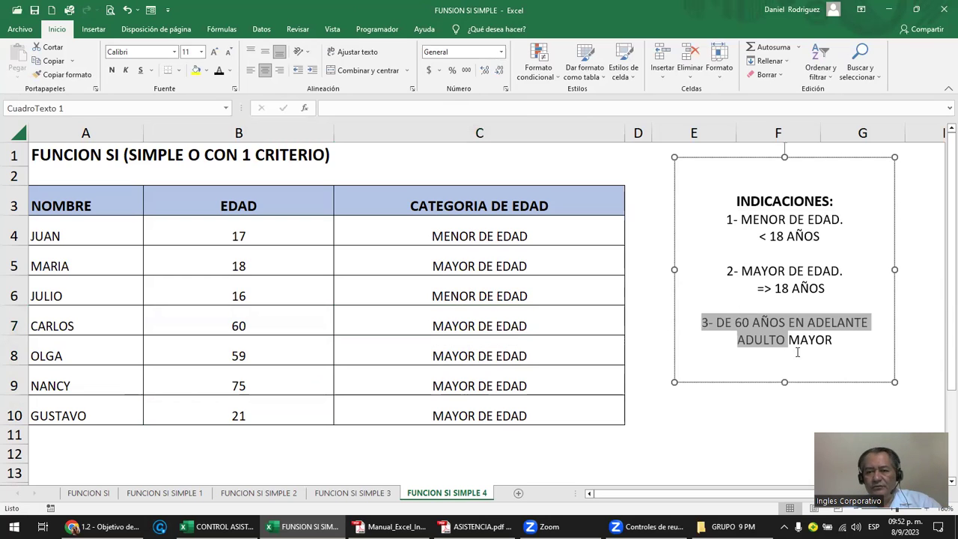
{"action": "key", "text": "Delete"}
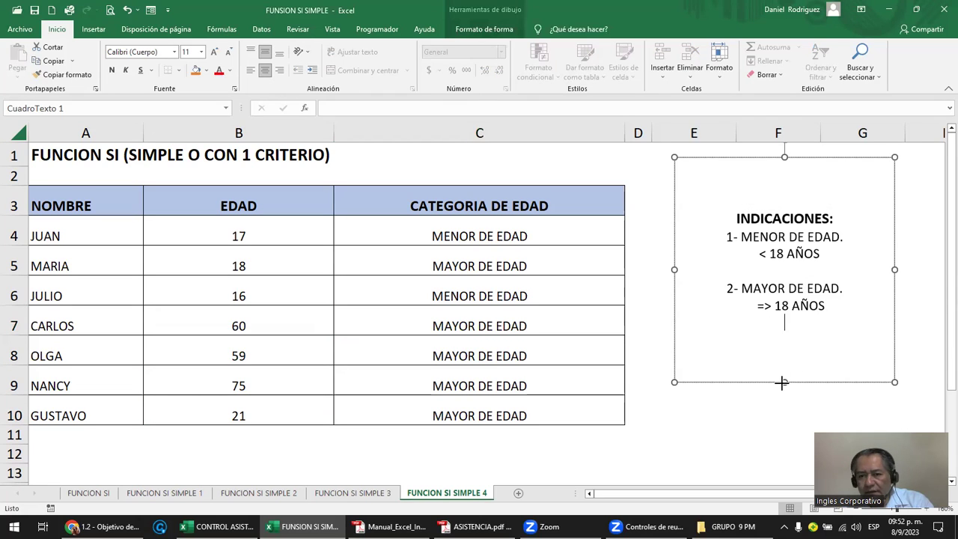
{"action": "left_click_drag", "start_coordinate": [784, 381], "coordinate": [784, 357]}
{"action": "left_click", "coordinate": [737, 408]}
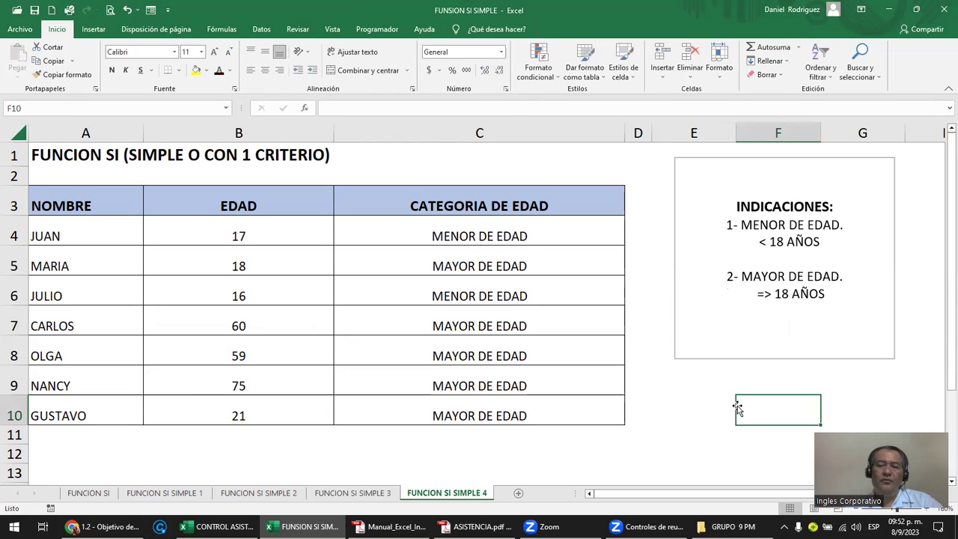
{"action": "left_click", "coordinate": [741, 226]}
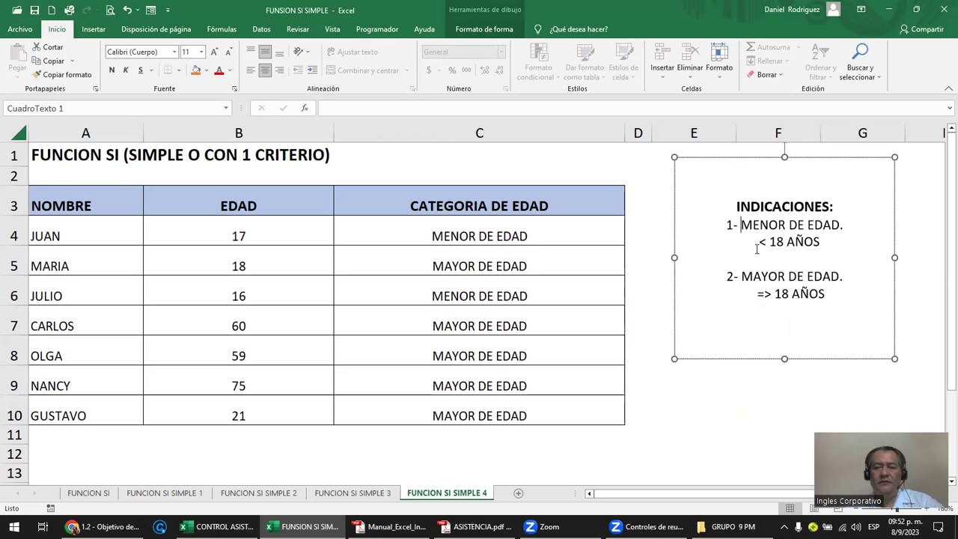
{"action": "left_click", "coordinate": [755, 337]}
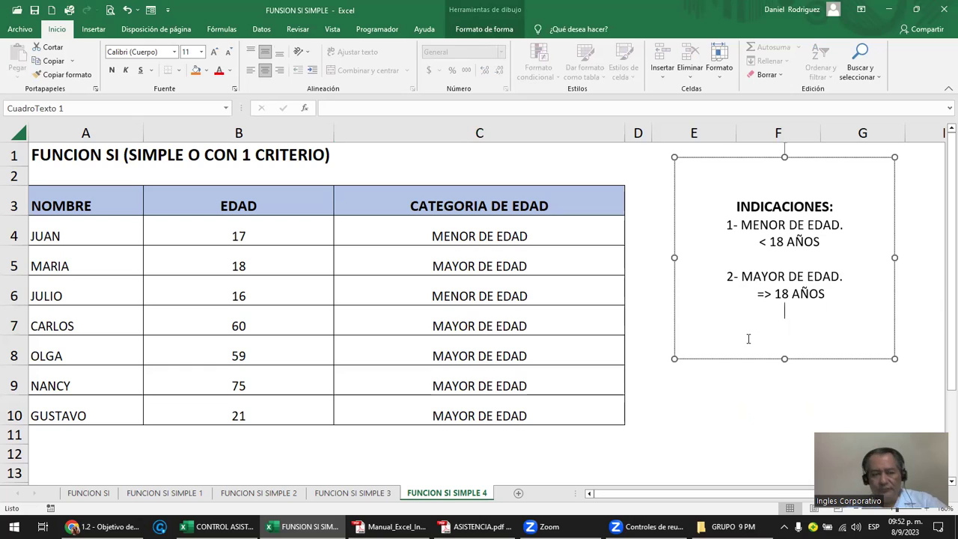
{"action": "double_click", "coordinate": [538, 238]}
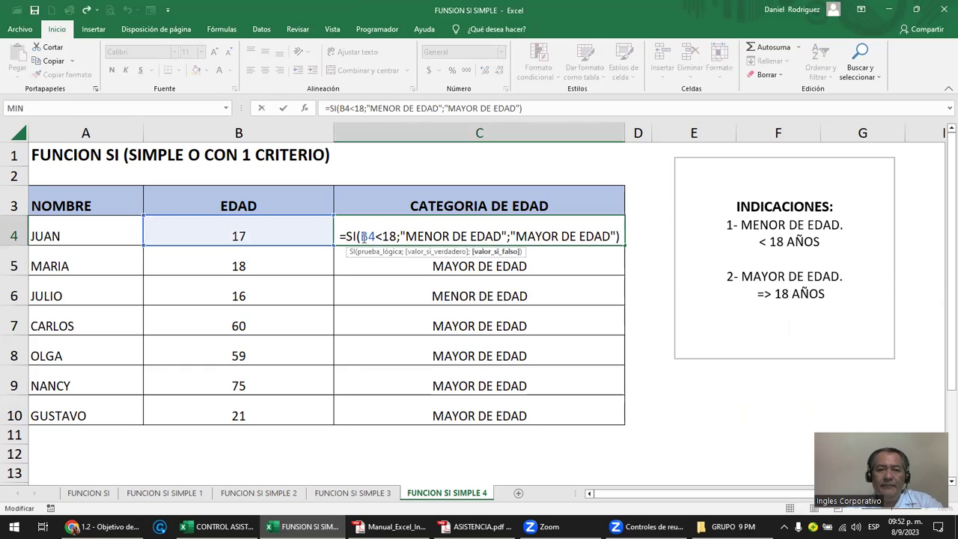
{"action": "left_click_drag", "start_coordinate": [363, 236], "coordinate": [397, 236]}
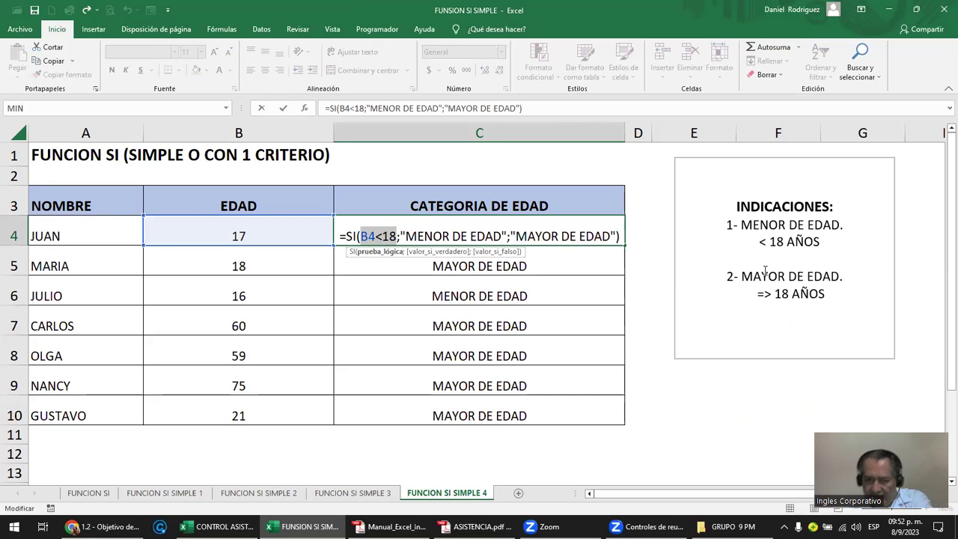
{"action": "key", "text": "Escape"}
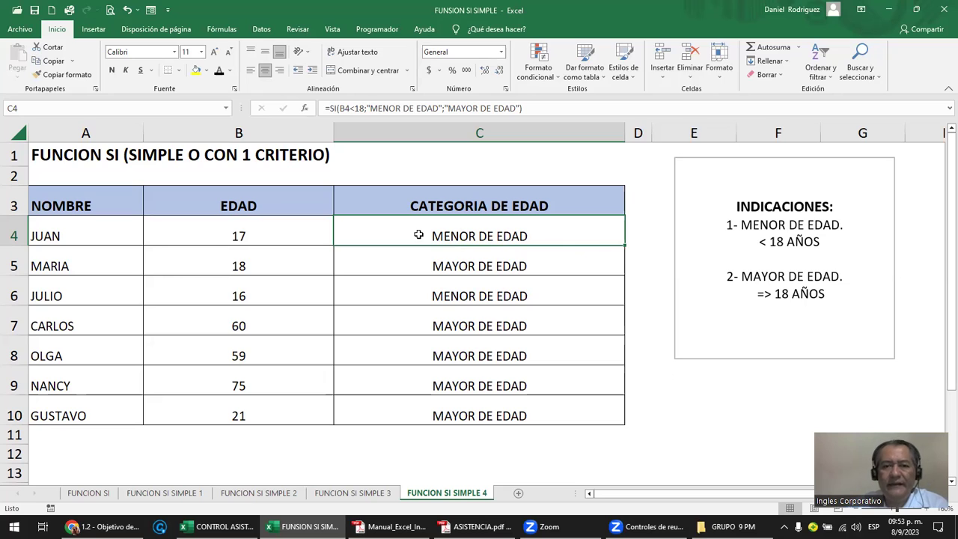
{"action": "left_click", "coordinate": [490, 262]}
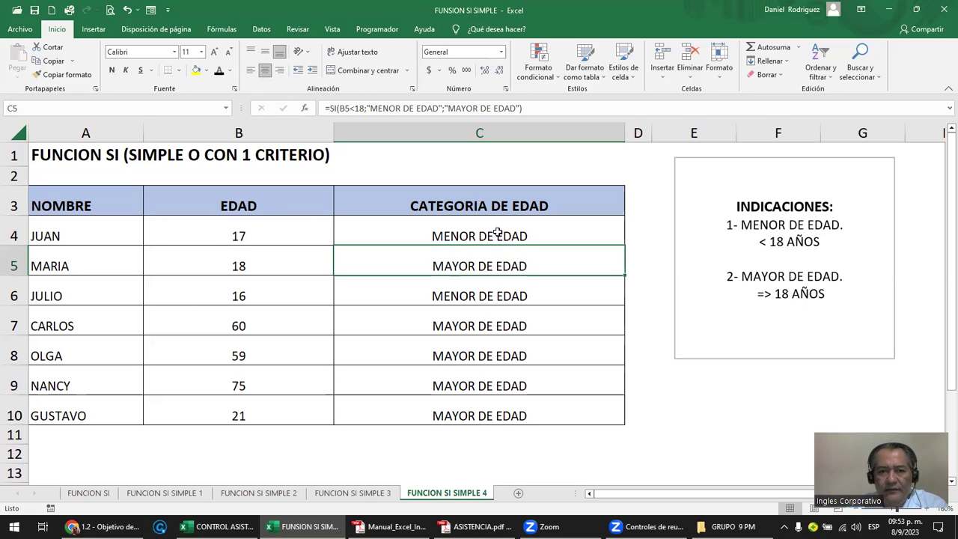
{"action": "left_click", "coordinate": [498, 233]}
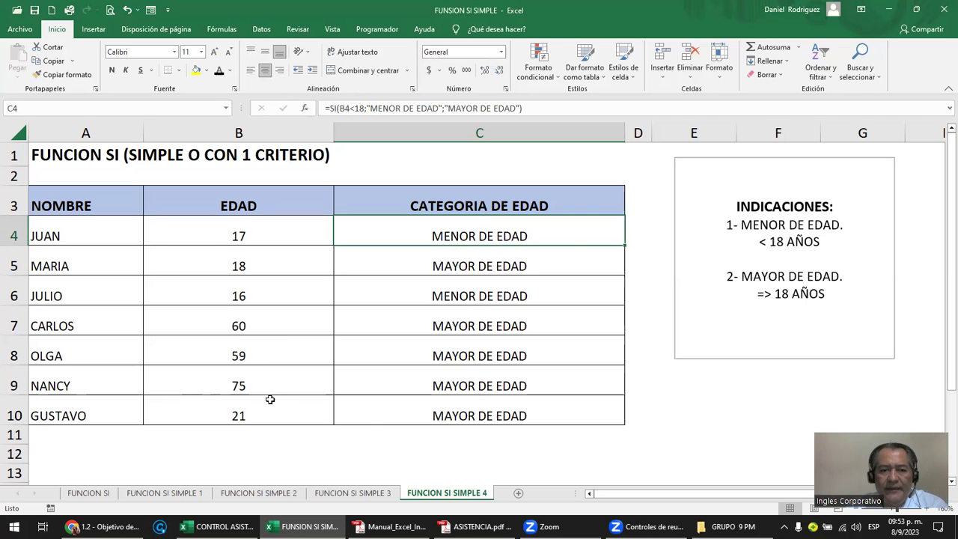
{"action": "left_click_drag", "start_coordinate": [475, 421], "coordinate": [472, 236]}
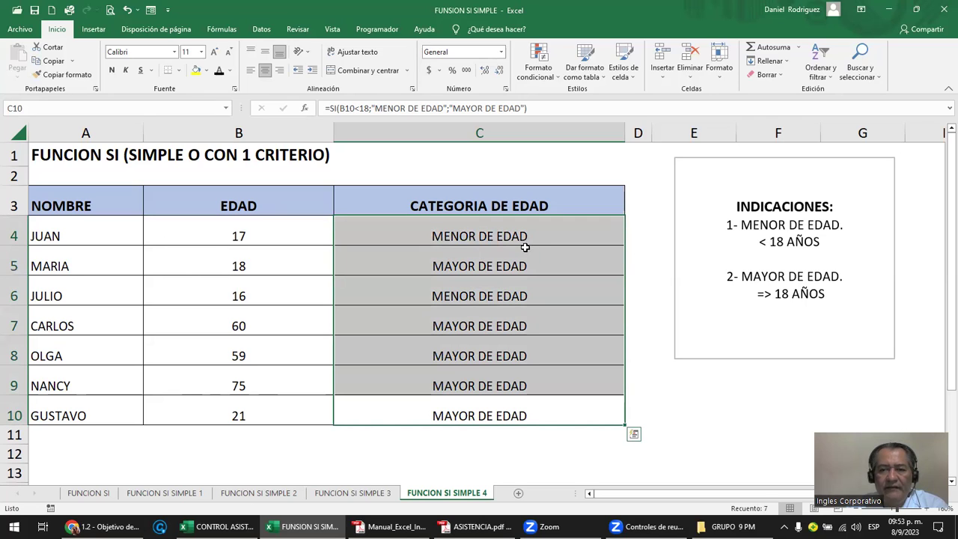
{"action": "left_click", "coordinate": [439, 237]}
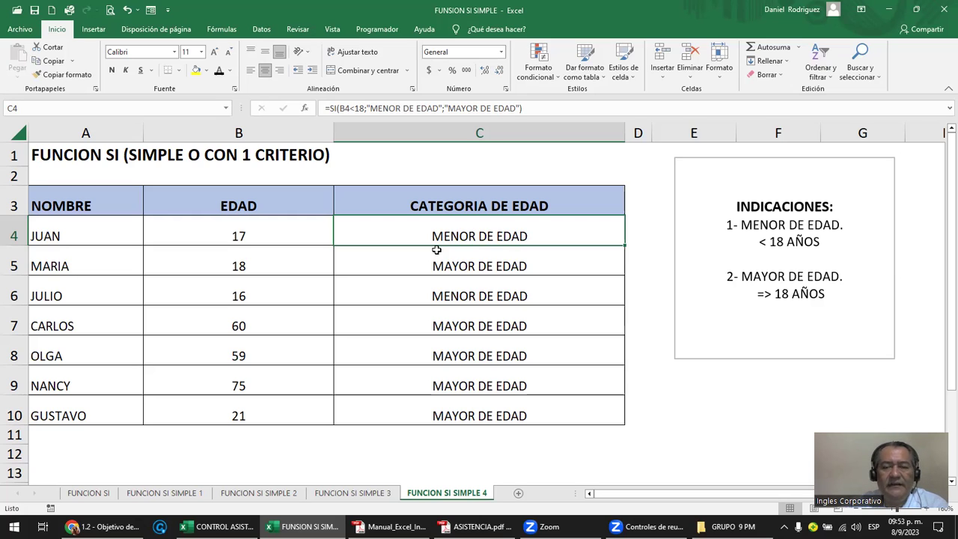
{"action": "left_click_drag", "start_coordinate": [461, 233], "coordinate": [491, 408]}
- Select C4:C10 and start a Formato condicional 'Es igual a' highlight rule
{"action": "left_click", "coordinate": [460, 249]}
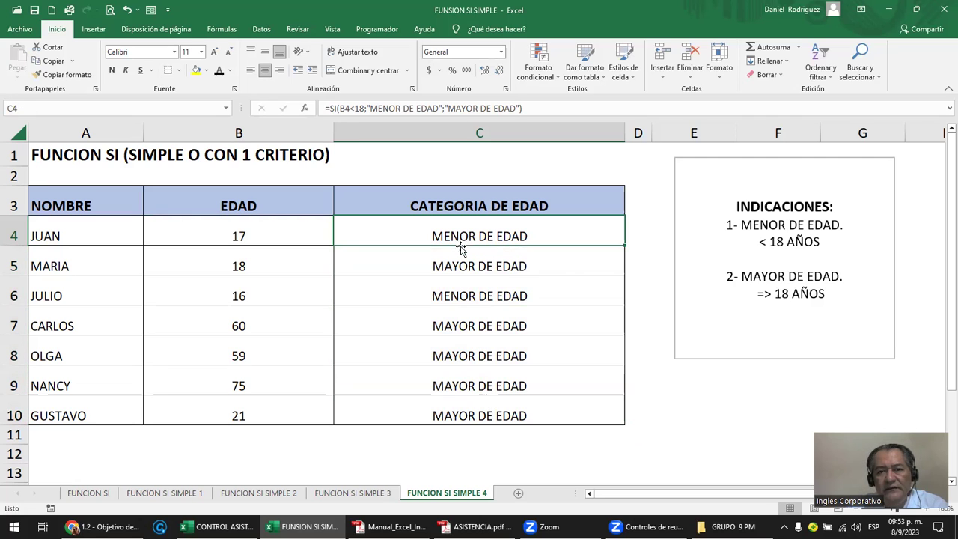
{"action": "left_click", "coordinate": [458, 203]}
{"action": "left_click_drag", "start_coordinate": [466, 236], "coordinate": [514, 400]}
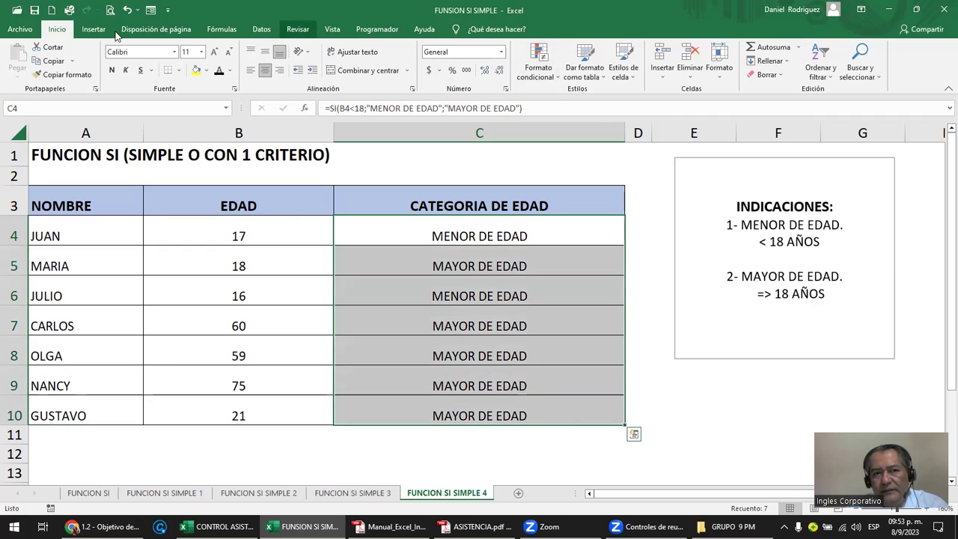
{"action": "left_click", "coordinate": [538, 69]}
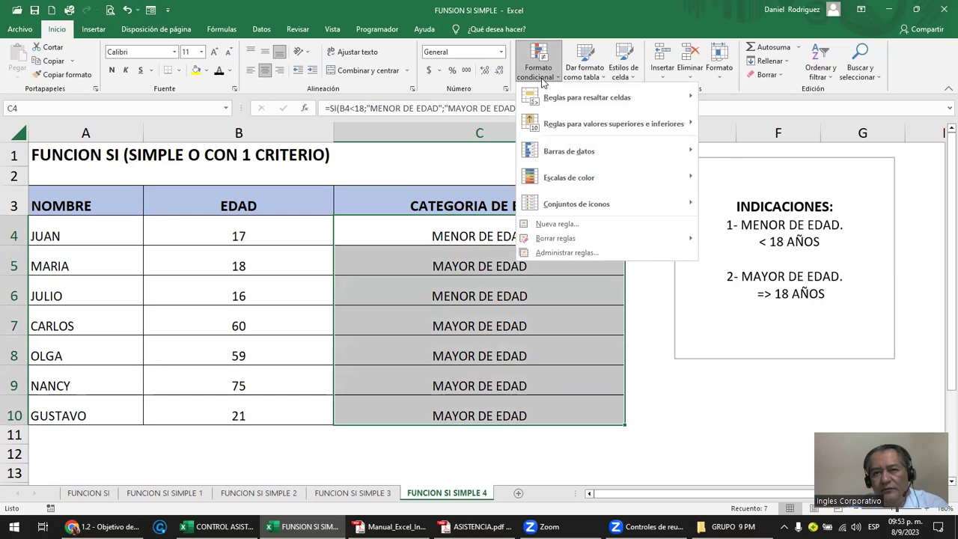
{"action": "mouse_move", "coordinate": [546, 96]}
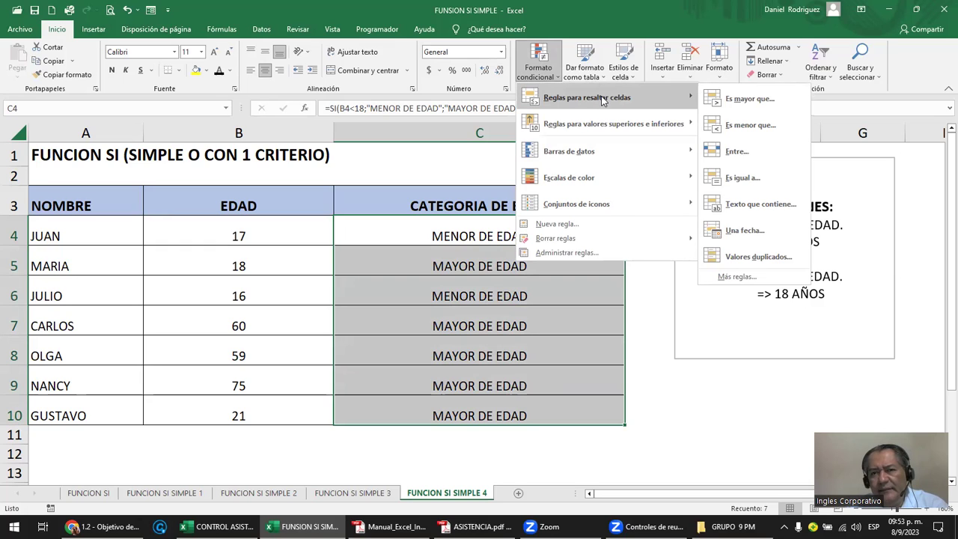
{"action": "left_click", "coordinate": [747, 179]}
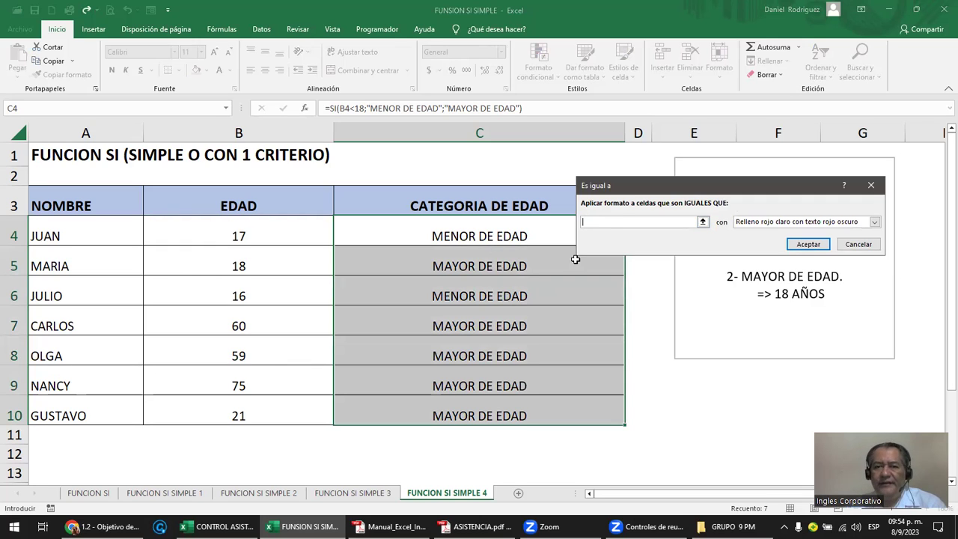
- Enter MENOR DE EDAD as the value the cells must equal
{"action": "type", "text": "MENOR DE E"}
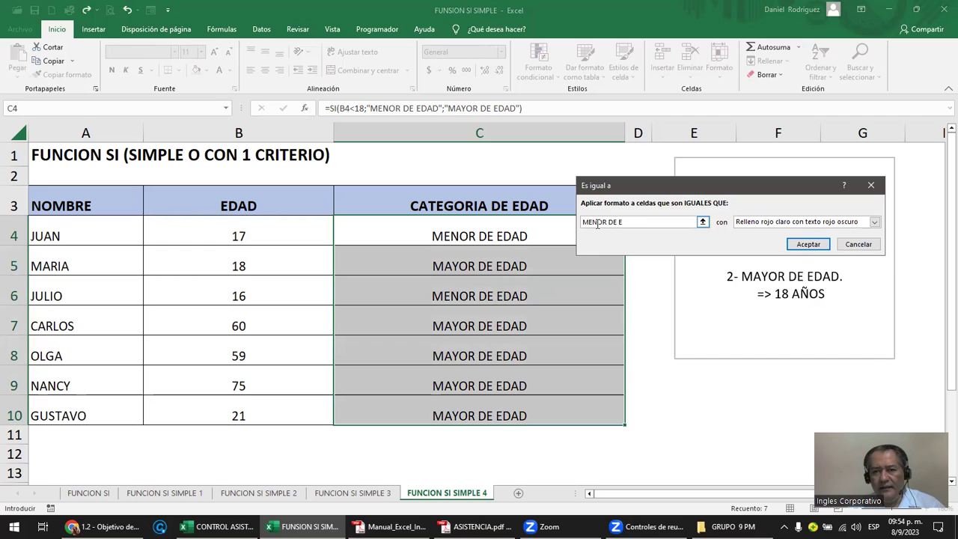
{"action": "type", "text": "DAD"}
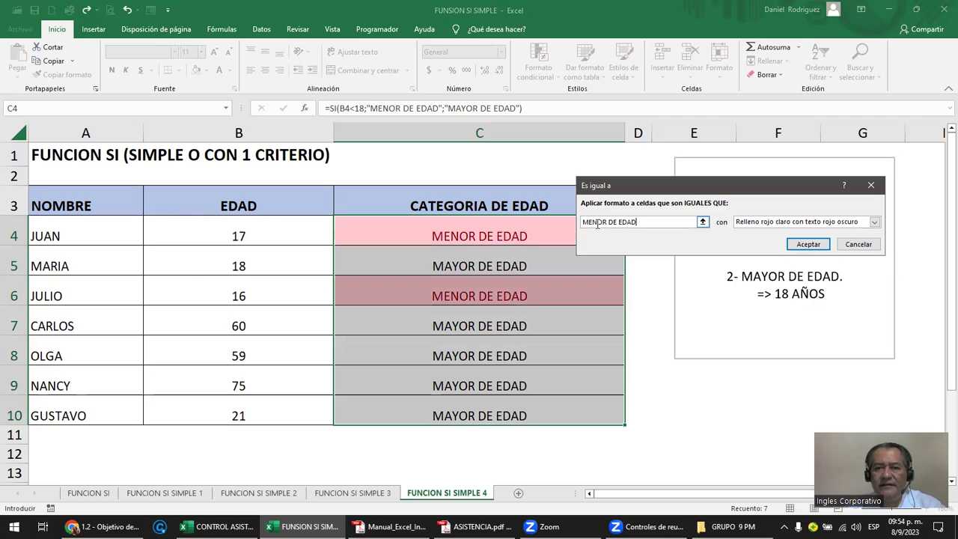
{"action": "left_click", "coordinate": [608, 222]}
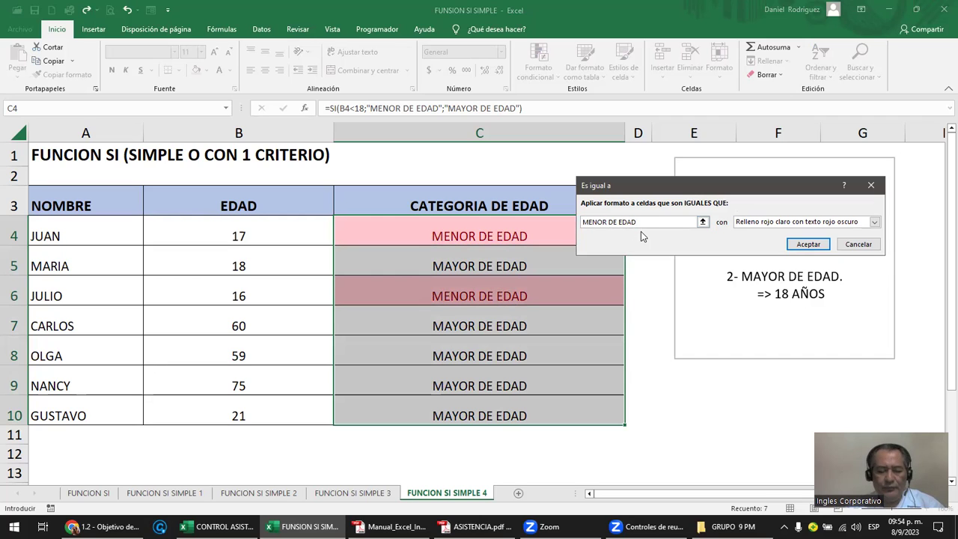
{"action": "type", "text": "ER"}
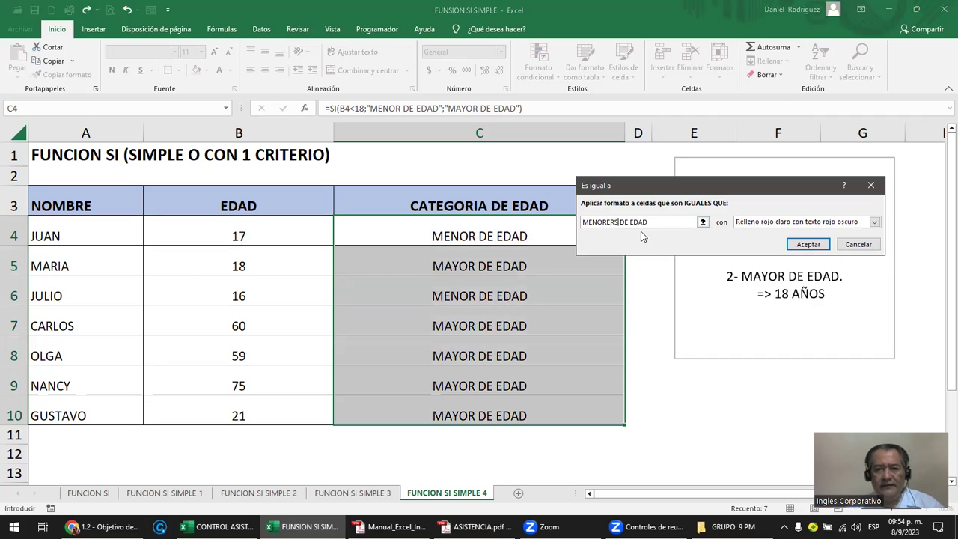
{"action": "key", "text": "BackSpace"}
{"action": "key", "text": "BackSpace"}
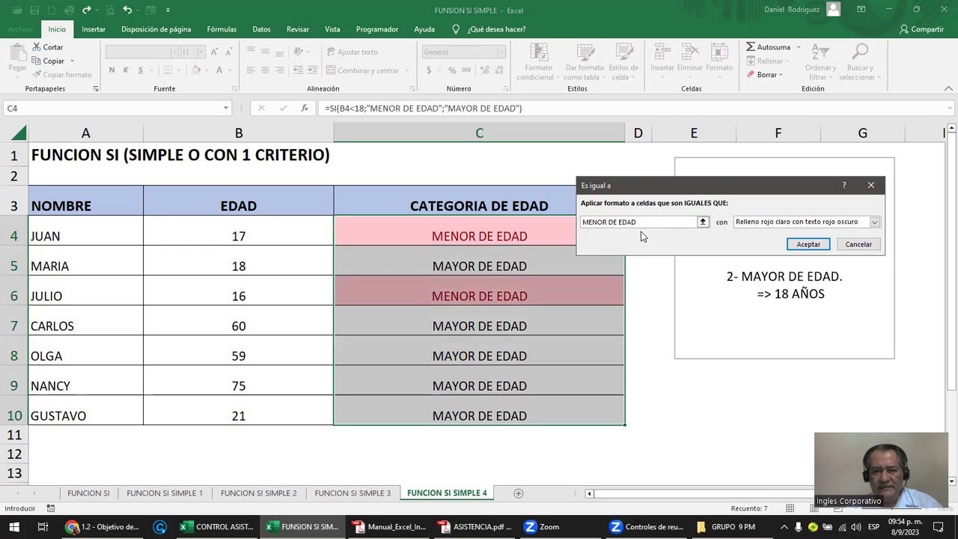
{"action": "key", "text": "BackSpace"}
{"action": "key", "text": "BackSpace"}
{"action": "key", "text": "BackSpace"}
{"action": "key", "text": "BackSpace"}
{"action": "key", "text": "BackSpace"}
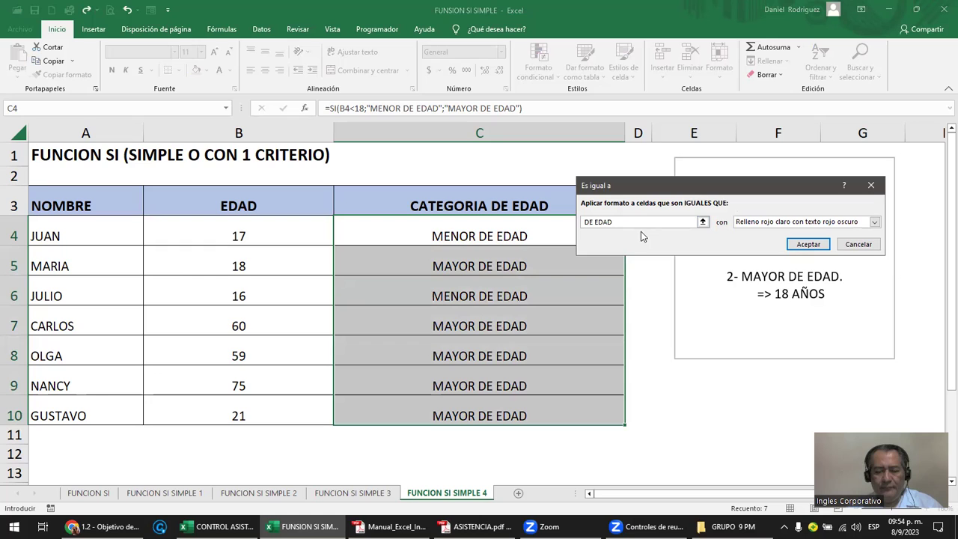
{"action": "type", "text": "MAYOR"}
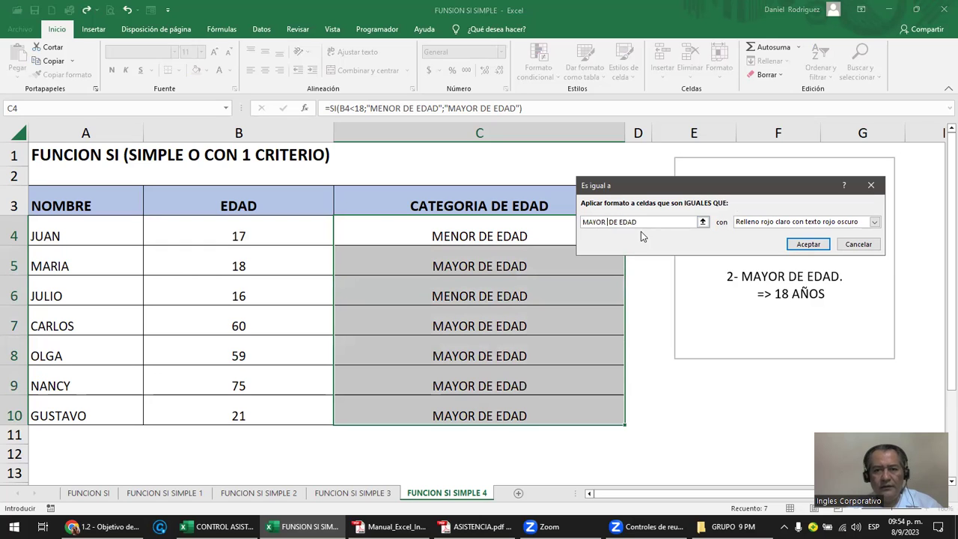
{"action": "key", "text": "BackSpace"}
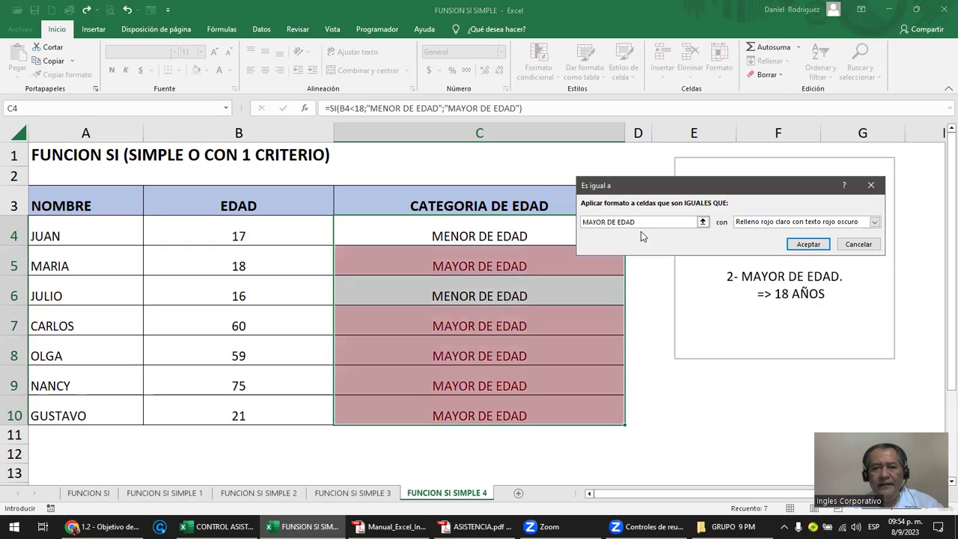
{"action": "key", "text": "Left"}
{"action": "key", "text": "Left"}
{"action": "key", "text": "BackSpace"}
{"action": "key", "text": "BackSpace"}
{"action": "key", "text": "BackSpace"}
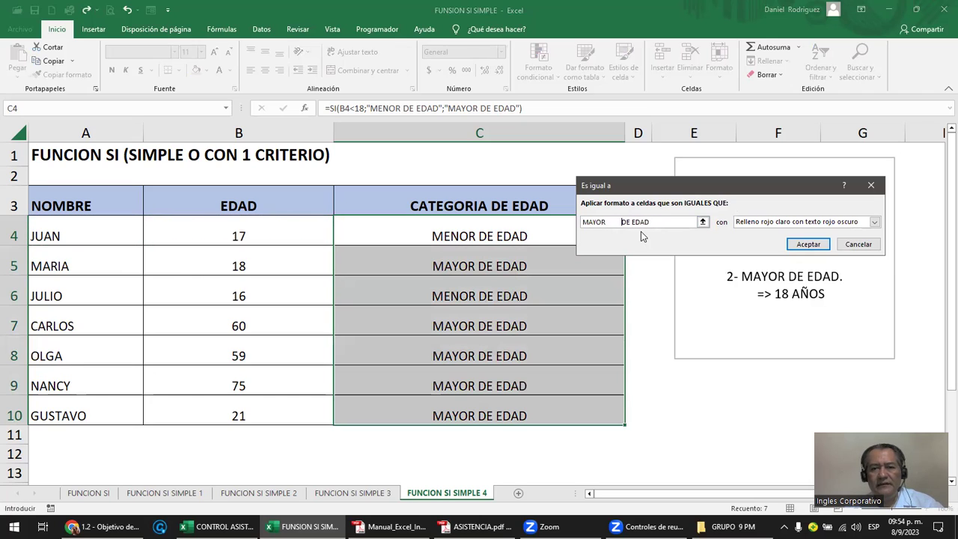
{"action": "key", "text": "BackSpace"}
{"action": "key", "text": "BackSpace"}
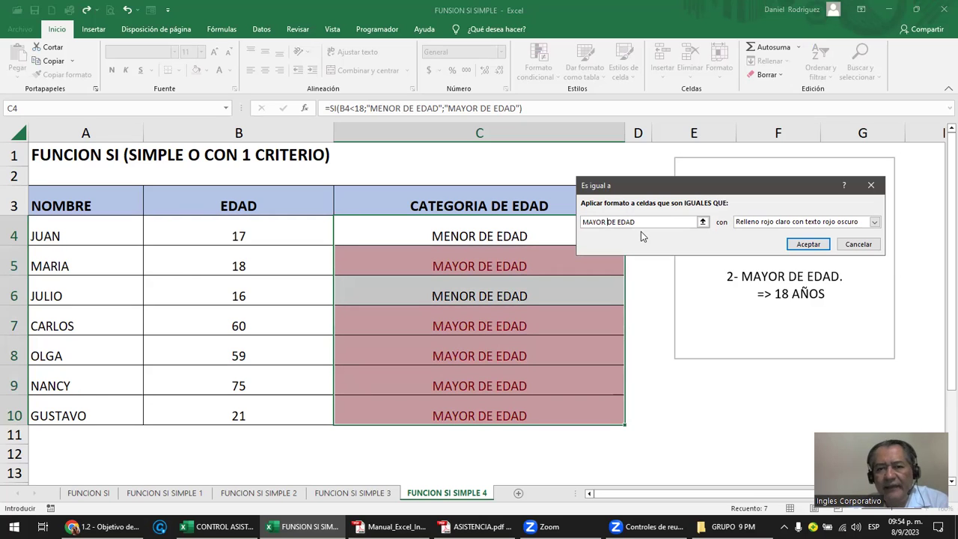
{"action": "key", "text": "BackSpace"}
{"action": "key", "text": "BackSpace"}
{"action": "key", "text": "BackSpace"}
{"action": "key", "text": "BackSpace"}
{"action": "type", "text": "MENOR"}
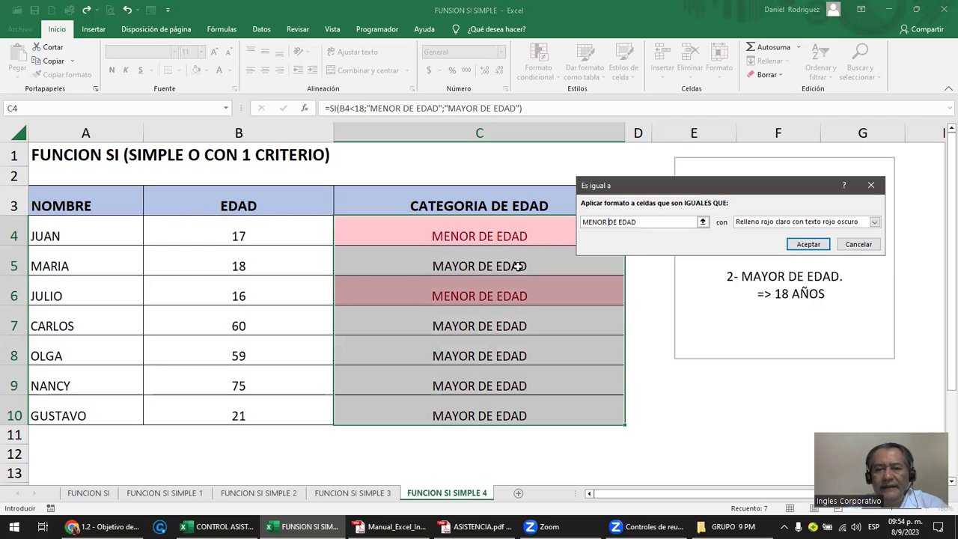
- Choose Relleno rojo claro con texto rojo oscuro and accept the rule
{"action": "left_click", "coordinate": [764, 223]}
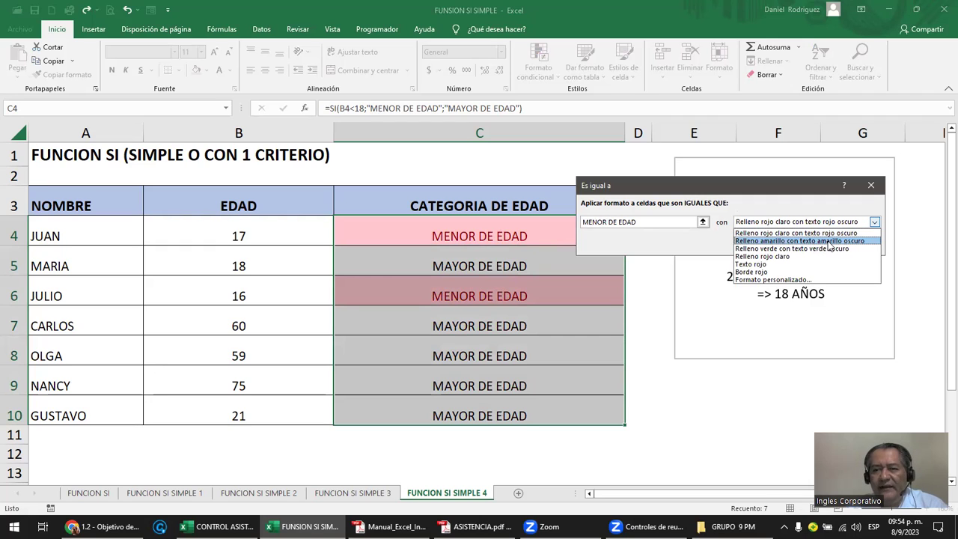
{"action": "left_click", "coordinate": [829, 241]}
{"action": "left_click", "coordinate": [839, 223]}
{"action": "left_click", "coordinate": [836, 249]}
{"action": "left_click", "coordinate": [831, 223]}
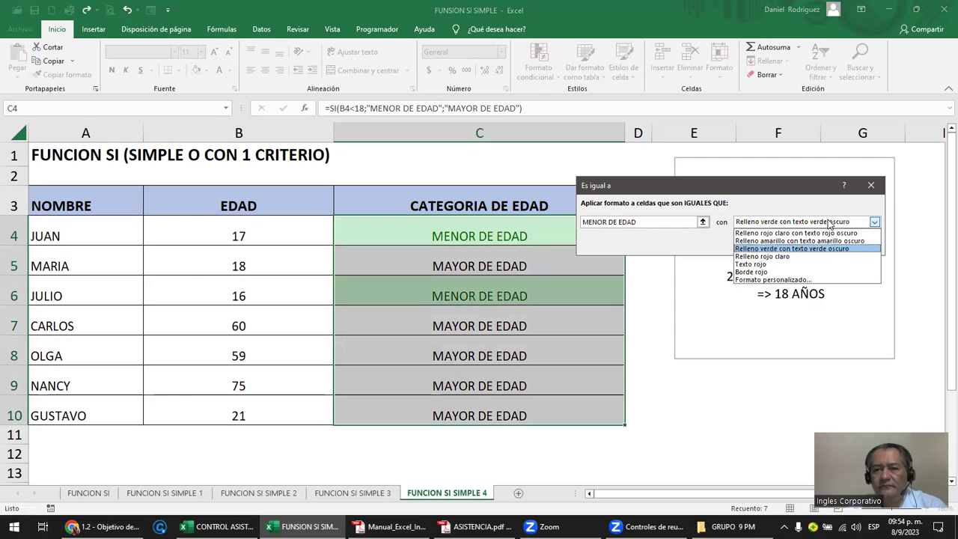
{"action": "left_click", "coordinate": [792, 256]}
{"action": "left_click", "coordinate": [875, 222]}
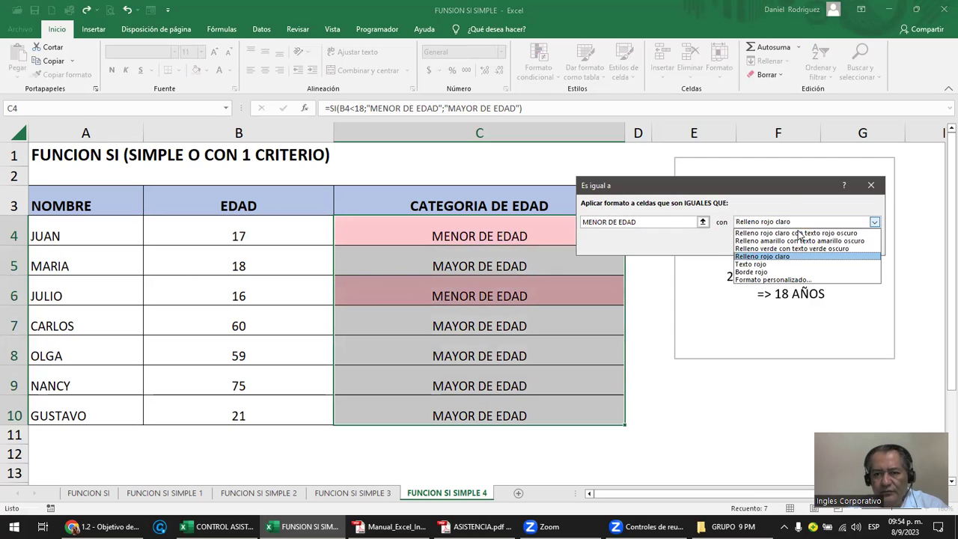
{"action": "left_click", "coordinate": [779, 266]}
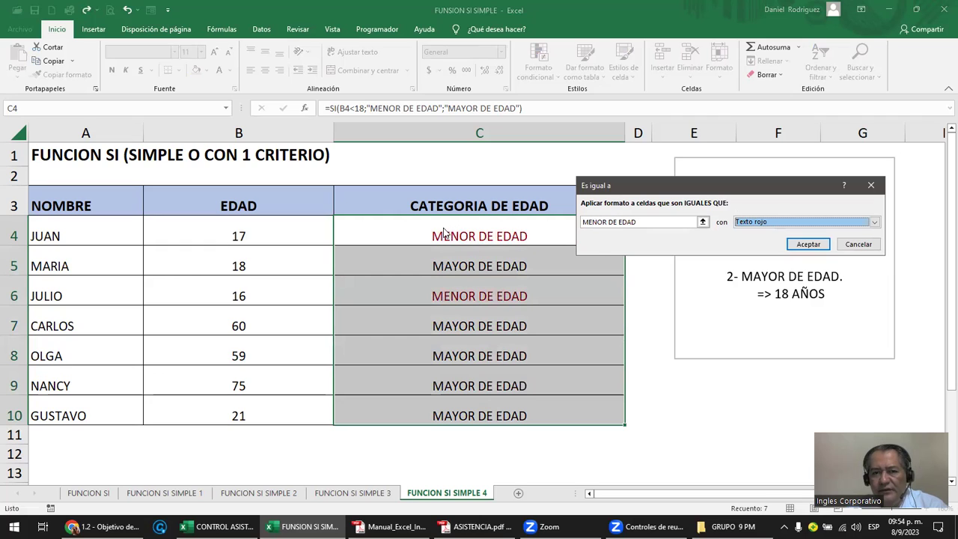
{"action": "left_click", "coordinate": [875, 222]}
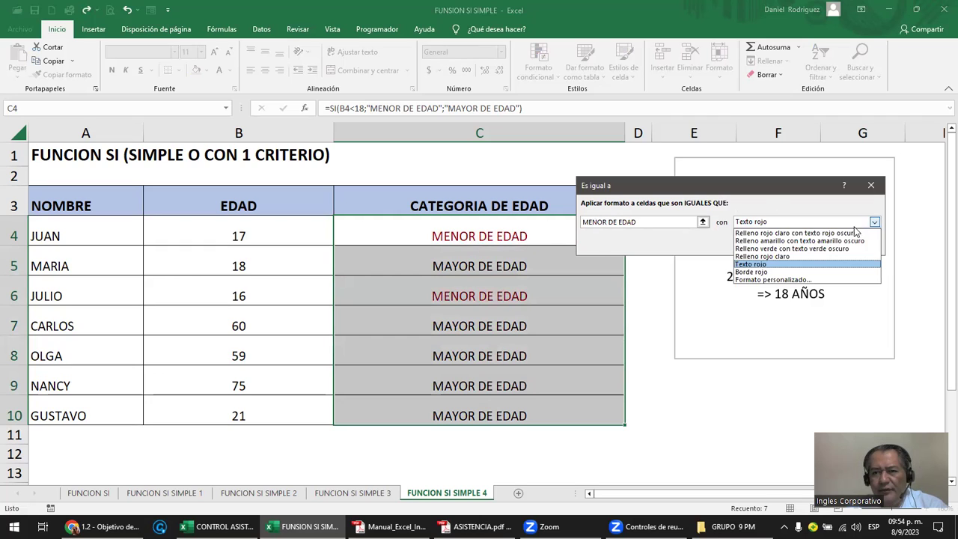
{"action": "left_click", "coordinate": [837, 233]}
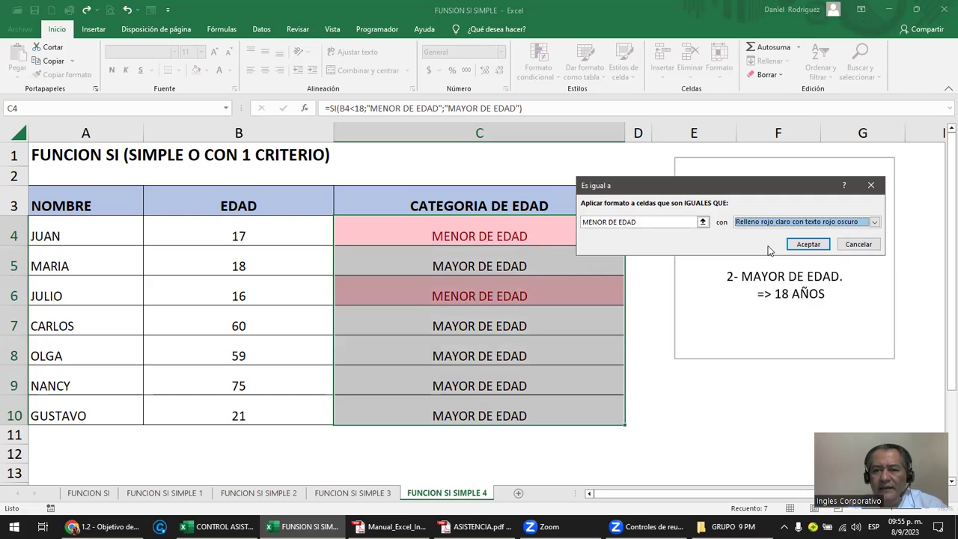
{"action": "left_click", "coordinate": [809, 244]}
{"action": "left_click", "coordinate": [528, 236]}
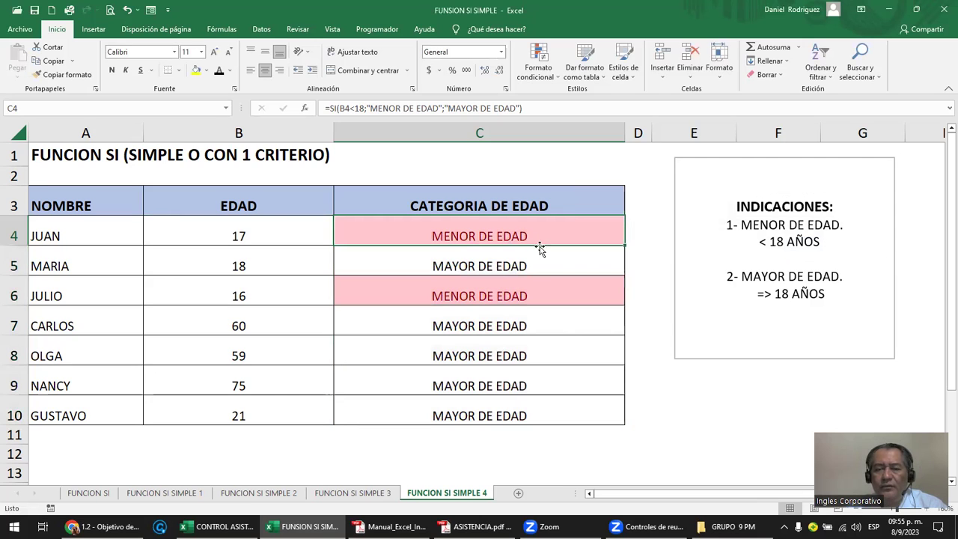
- Reselect C4:C10 and start another 'Es igual a' highlight rule
{"action": "left_click", "coordinate": [541, 294]}
{"action": "left_click_drag", "start_coordinate": [520, 232], "coordinate": [520, 408]}
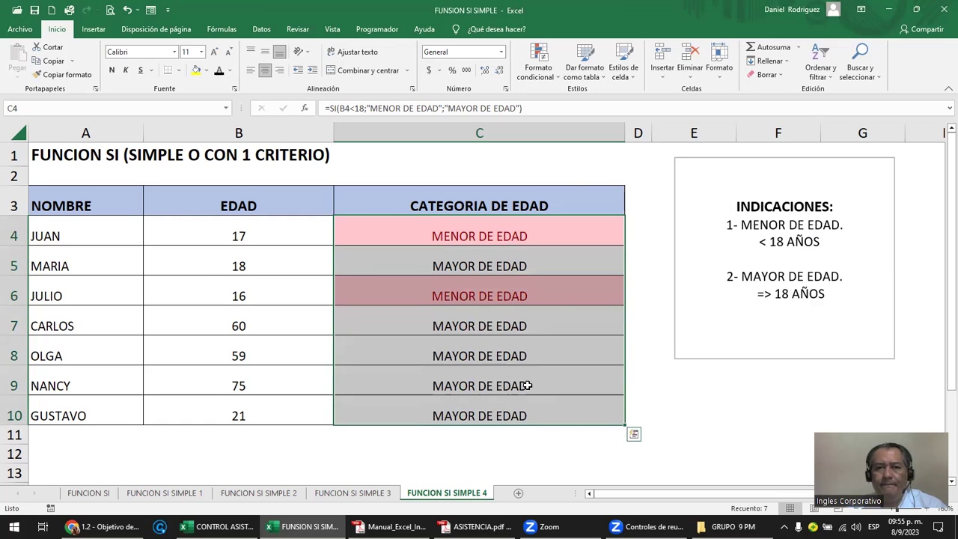
{"action": "left_click", "coordinate": [544, 78]}
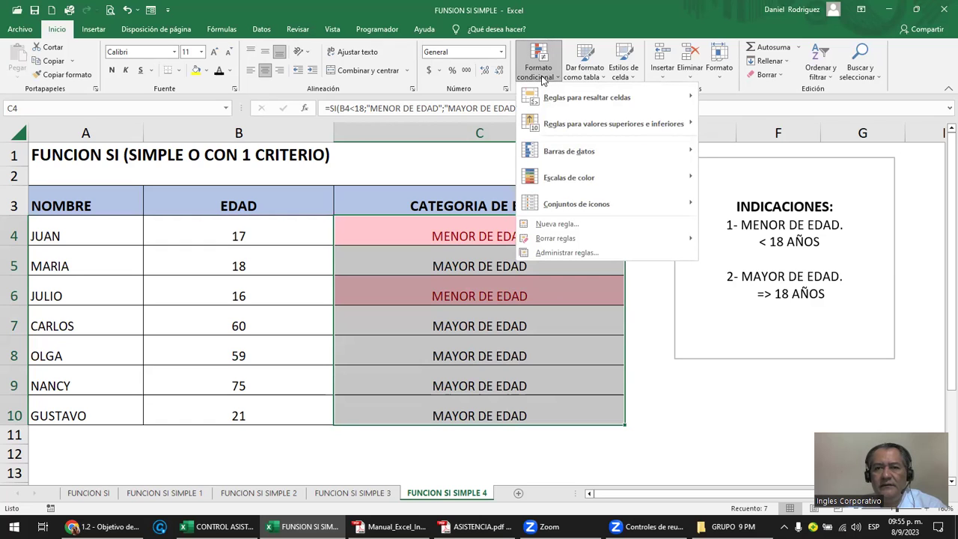
{"action": "mouse_move", "coordinate": [554, 98]}
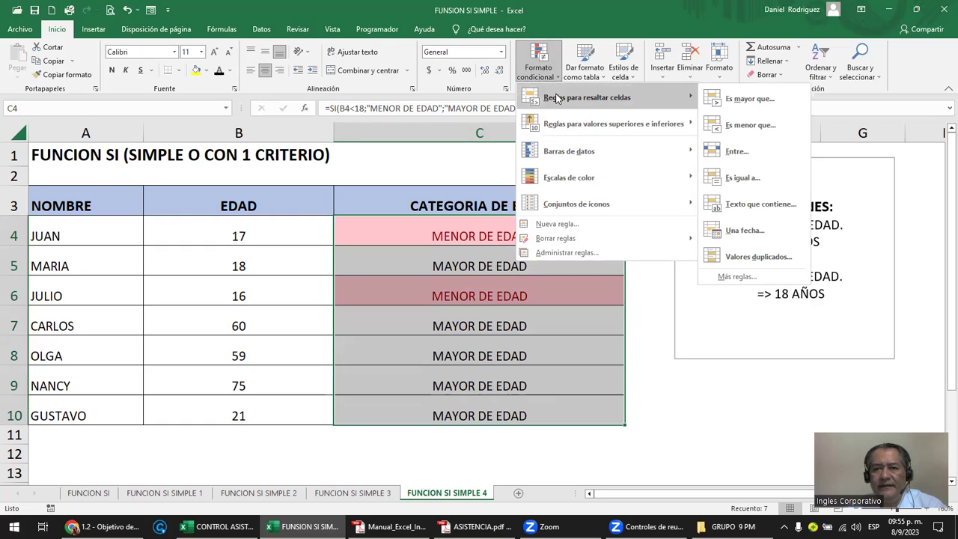
{"action": "left_click", "coordinate": [746, 180]}
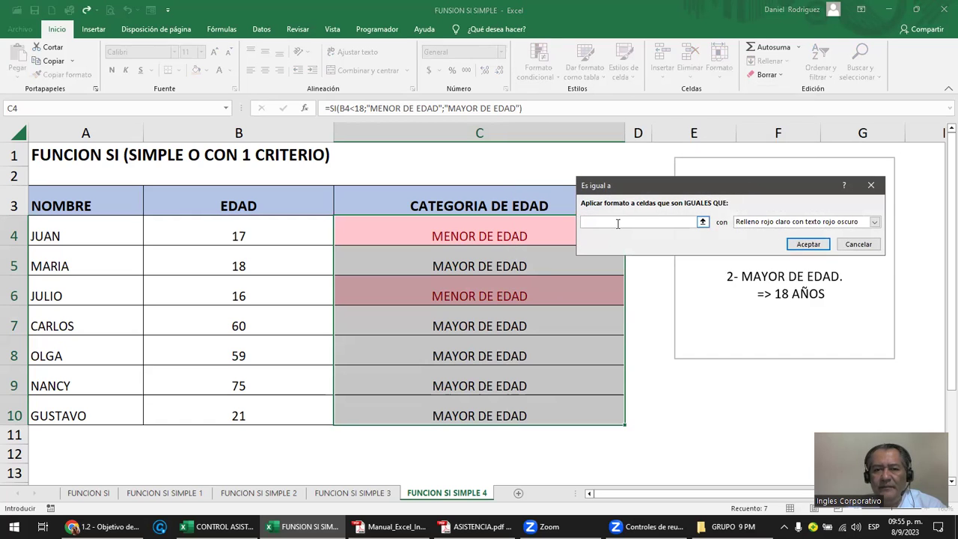
- Match MAYOR DE EDAD with Relleno verde con texto verde oscuro and accept
{"action": "type", "text": "M"}
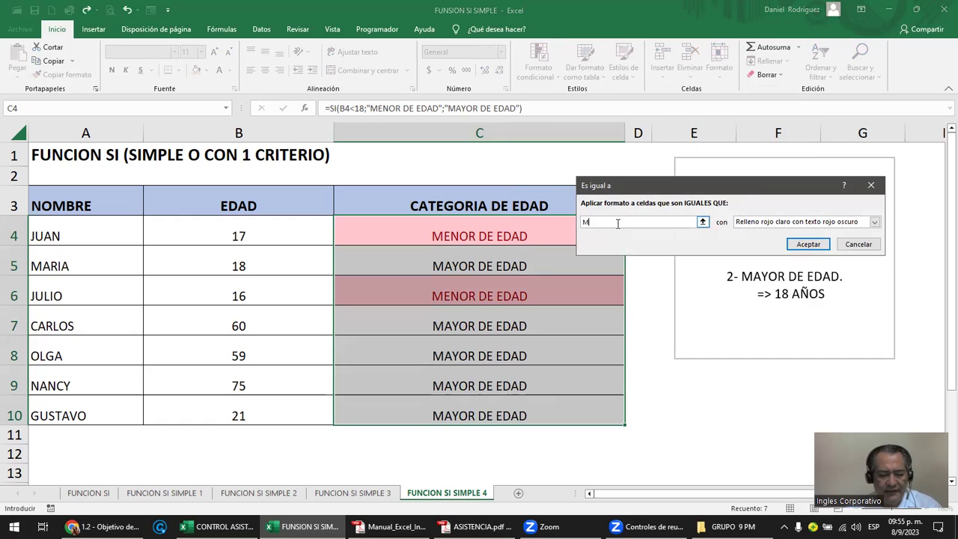
{"action": "type", "text": "AYOR DE"}
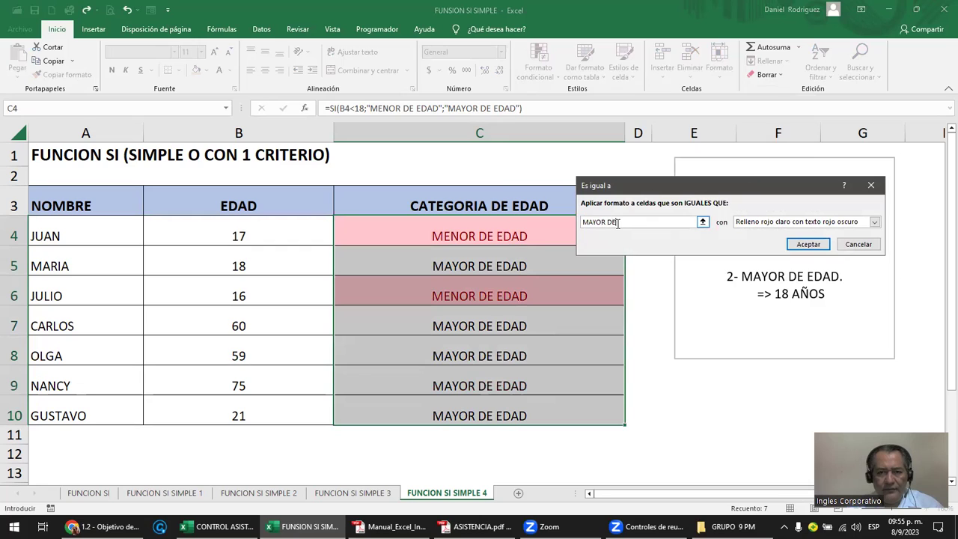
{"action": "type", "text": " EDAD"}
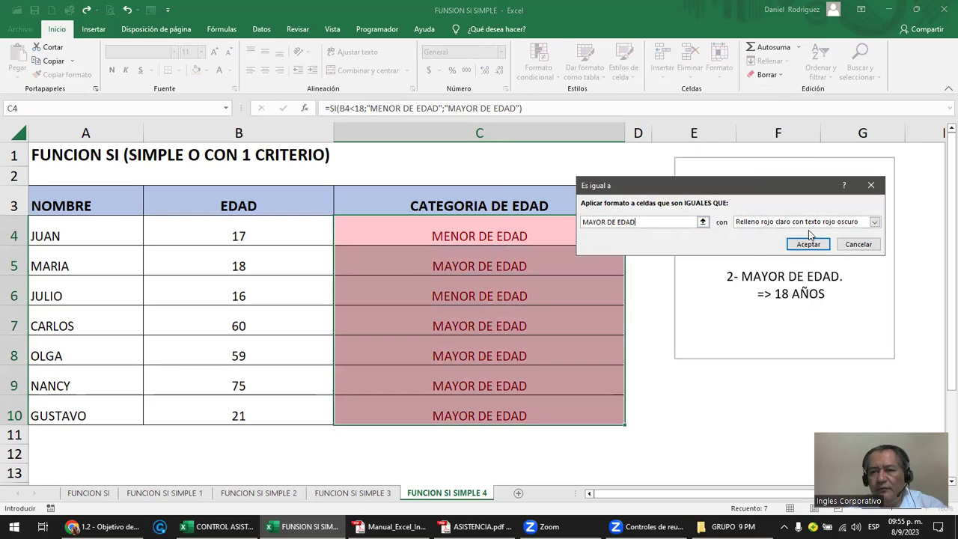
{"action": "left_click", "coordinate": [765, 224]}
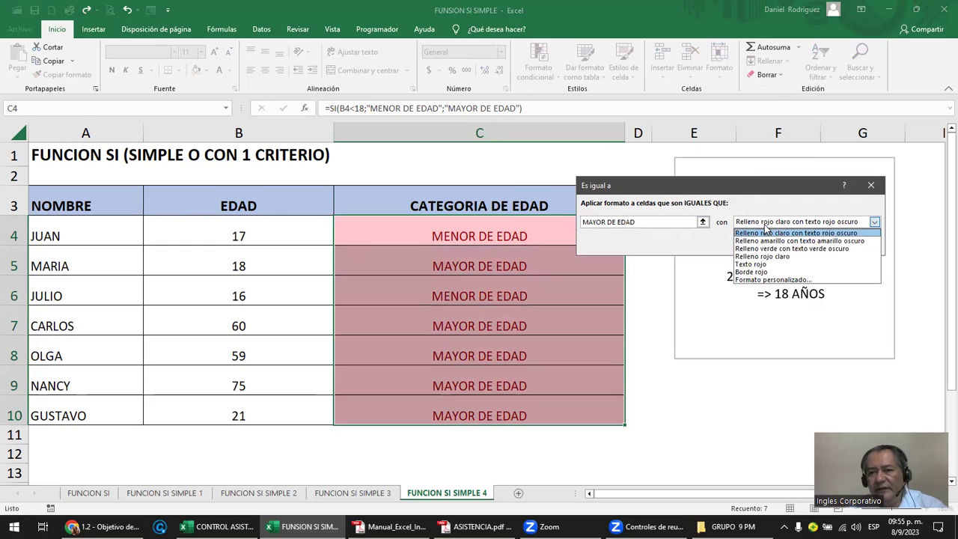
{"action": "left_click", "coordinate": [825, 251]}
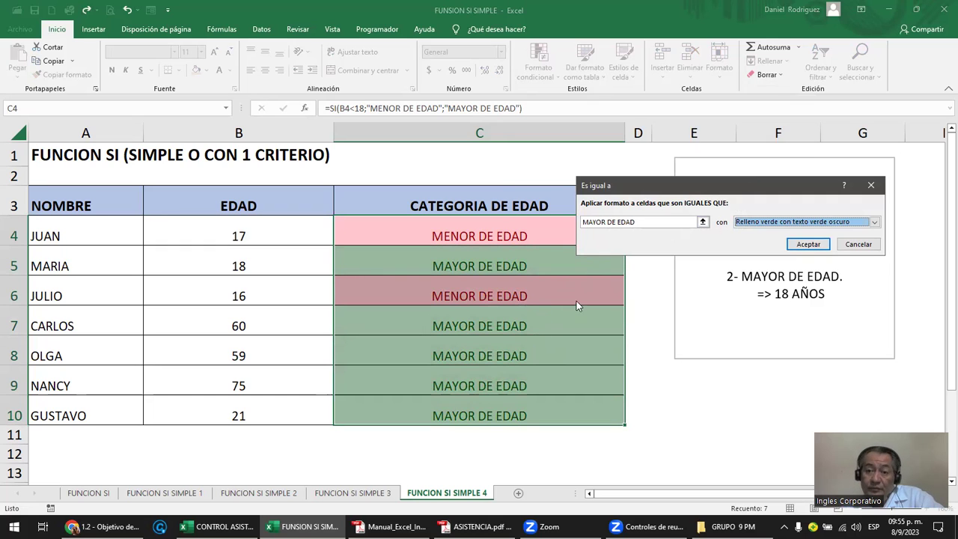
{"action": "left_click", "coordinate": [808, 244]}
{"action": "left_click", "coordinate": [653, 261]}
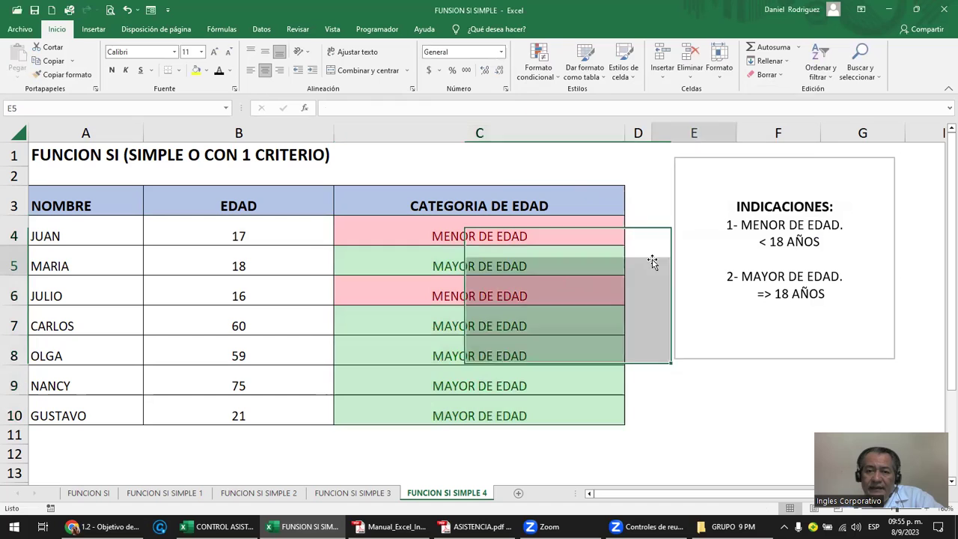
{"action": "mouse_move", "coordinate": [561, 232]}
{"action": "left_mouse_down"}
{"action": "mouse_move", "coordinate": [554, 412]}
{"action": "mouse_move", "coordinate": [547, 241]}
{"action": "left_mouse_up"}
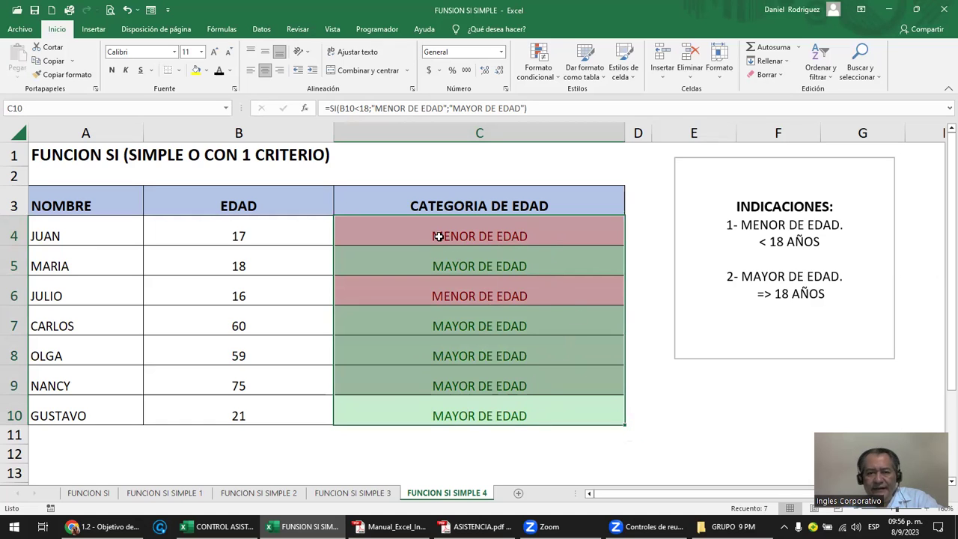
{"action": "left_click", "coordinate": [304, 238]}
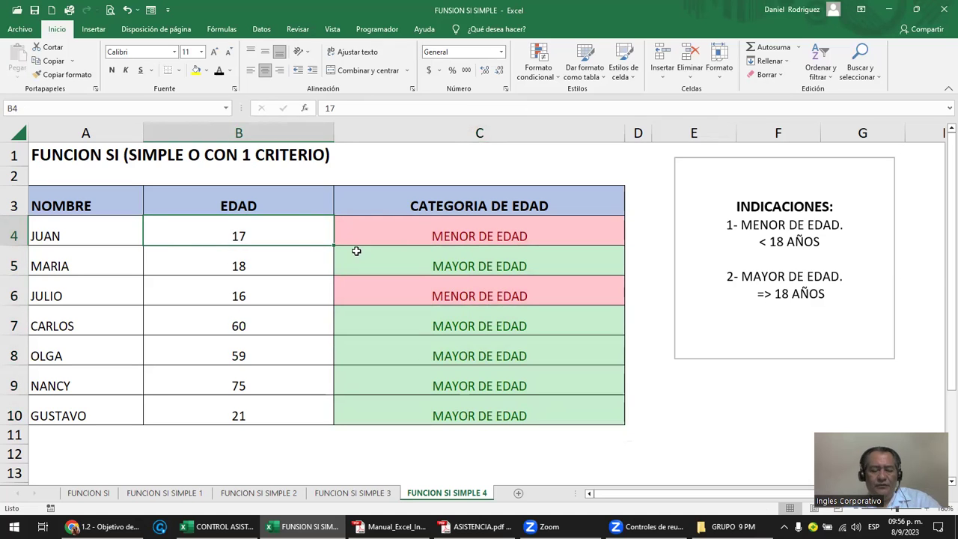
{"action": "type", "text": "AAA"}
{"action": "key", "text": "Return"}
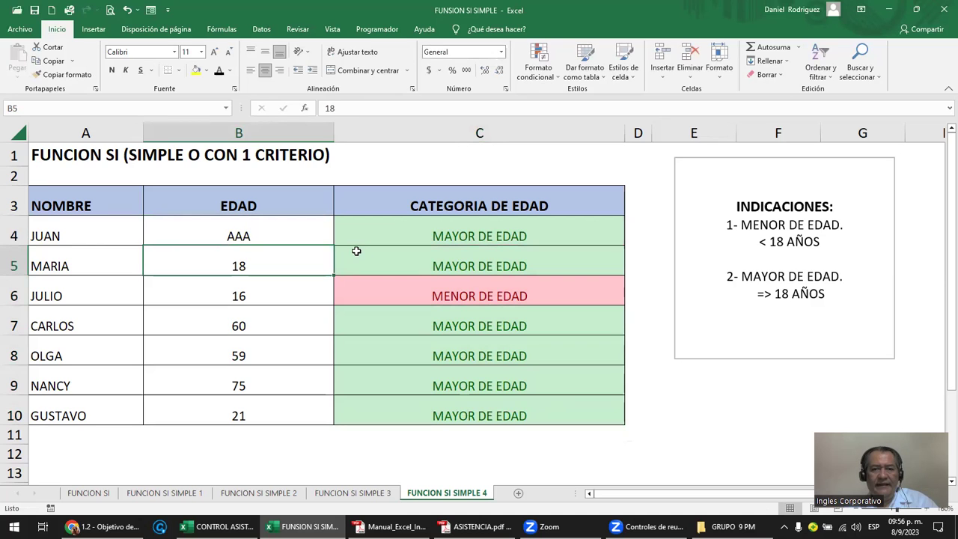
{"action": "key", "text": "Up"}
{"action": "key", "text": "ctrl+z"}
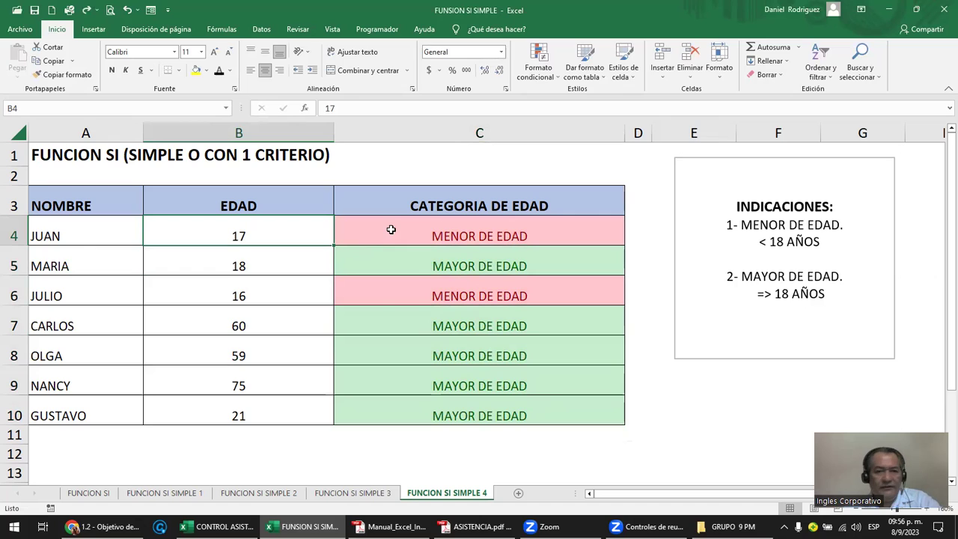
{"action": "left_click", "coordinate": [433, 228]}
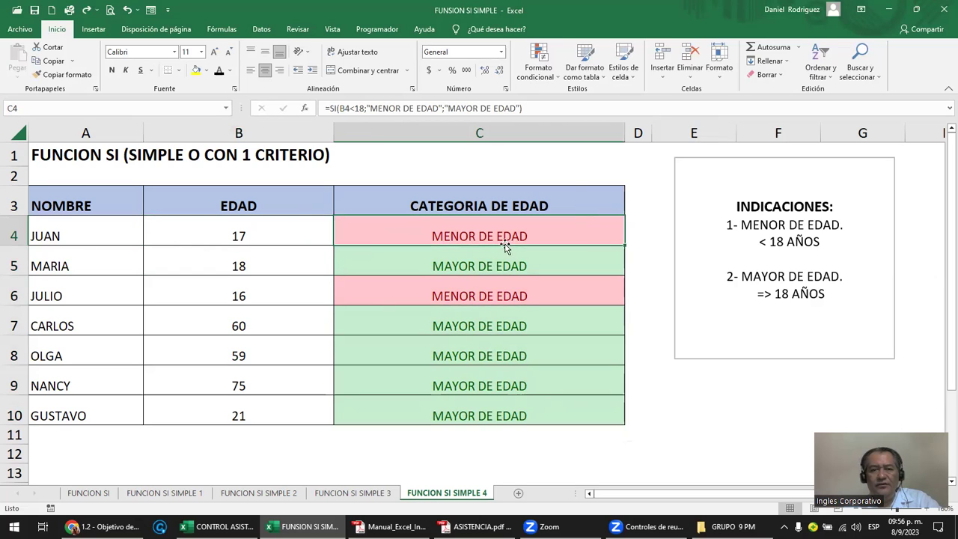
{"action": "key", "text": "Delete"}
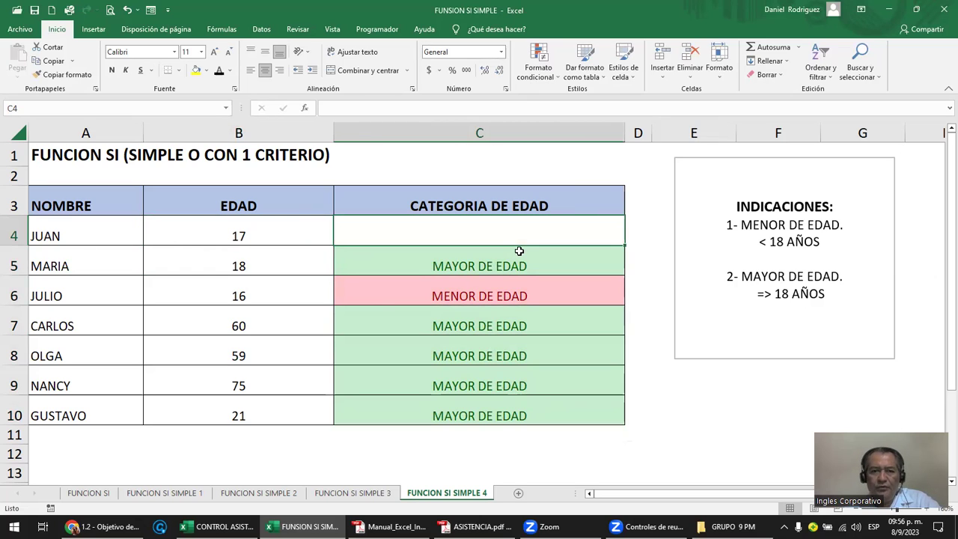
{"action": "double_click", "coordinate": [481, 233]}
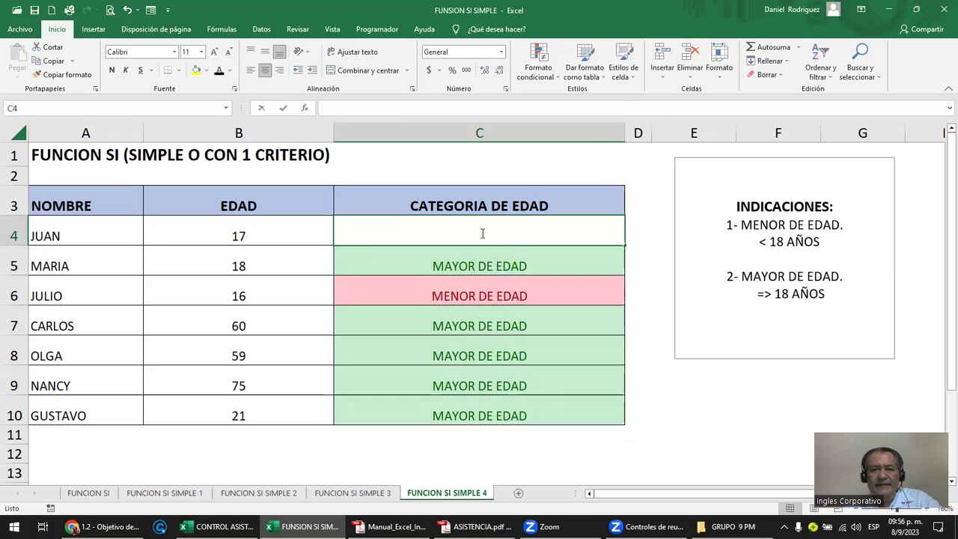
{"action": "key", "text": "Escape"}
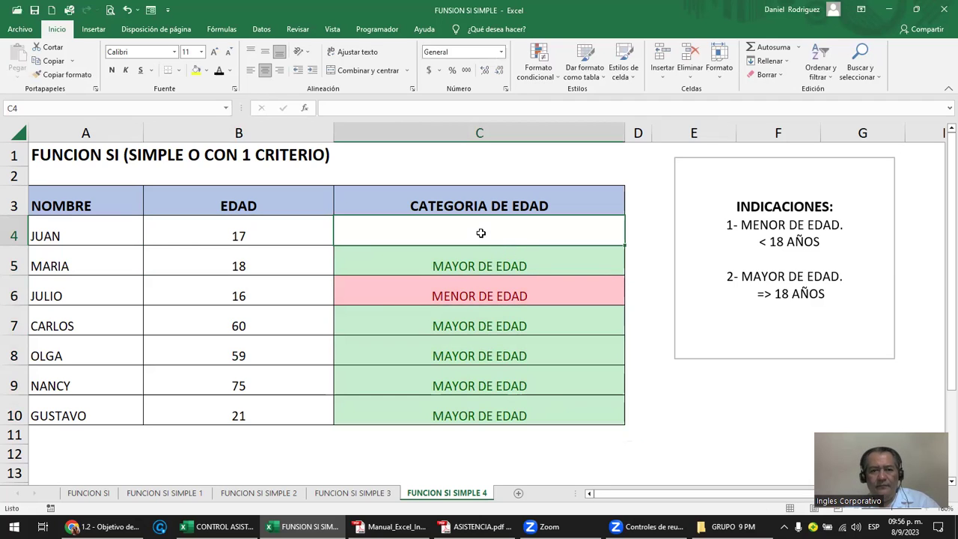
{"action": "key", "text": "ctrl+z"}
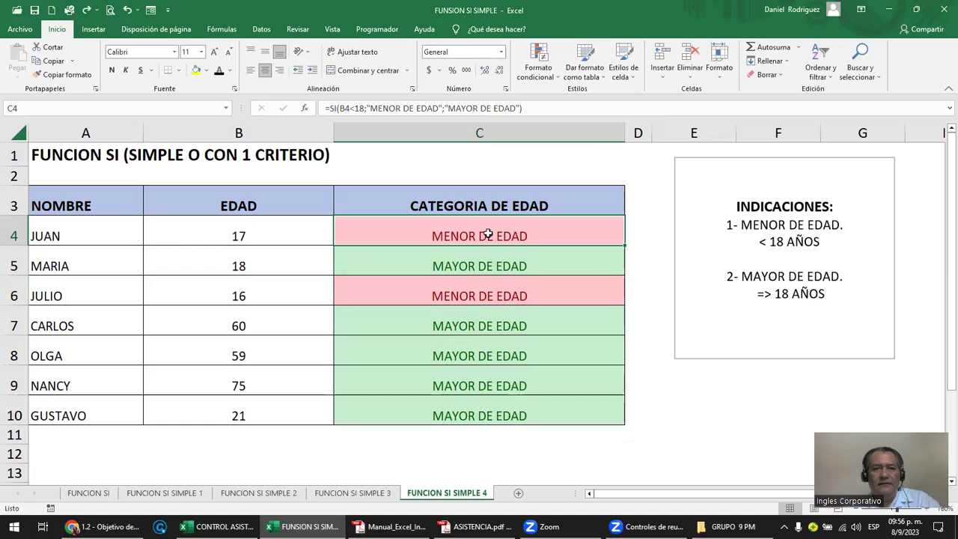
{"action": "double_click", "coordinate": [489, 236]}
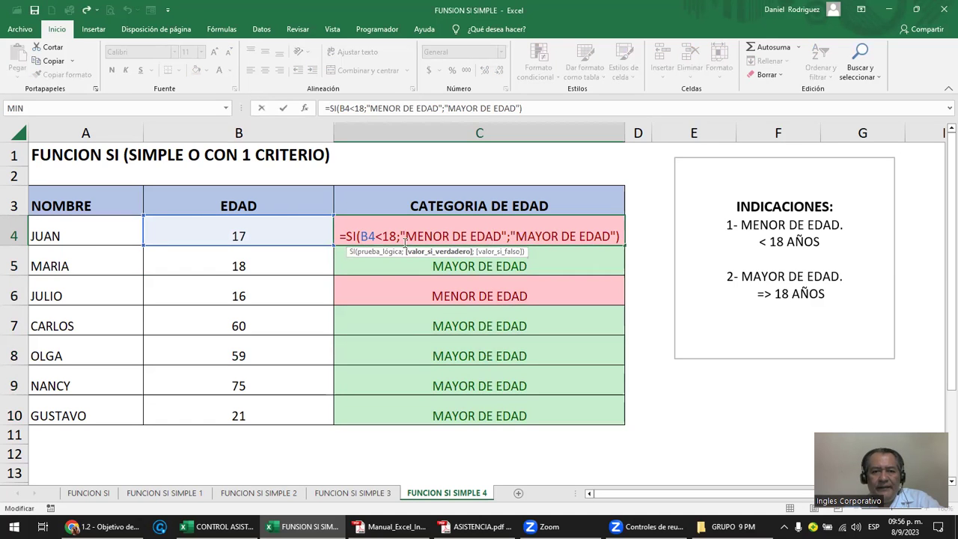
{"action": "left_click_drag", "start_coordinate": [420, 236], "coordinate": [606, 236]}
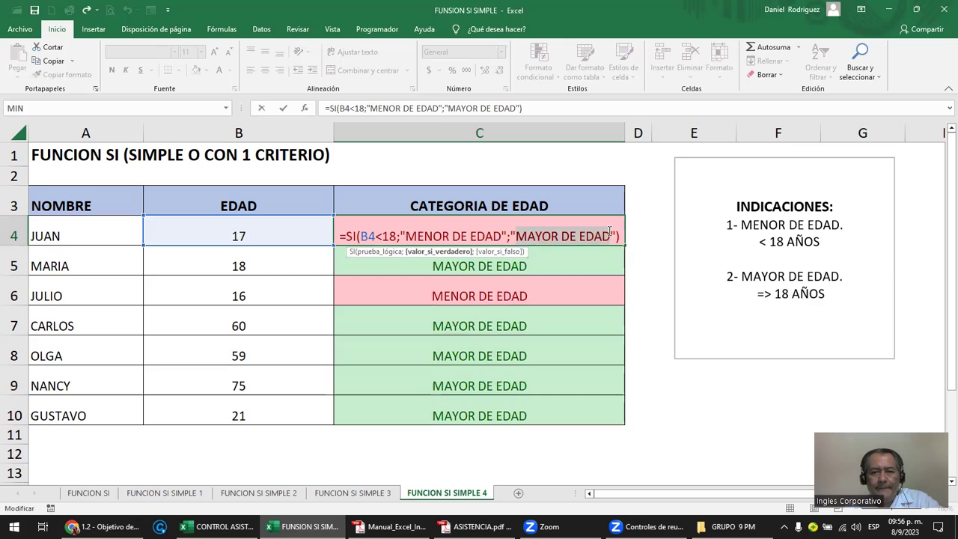
{"action": "left_click", "coordinate": [385, 241]}
{"action": "left_click", "coordinate": [243, 228]}
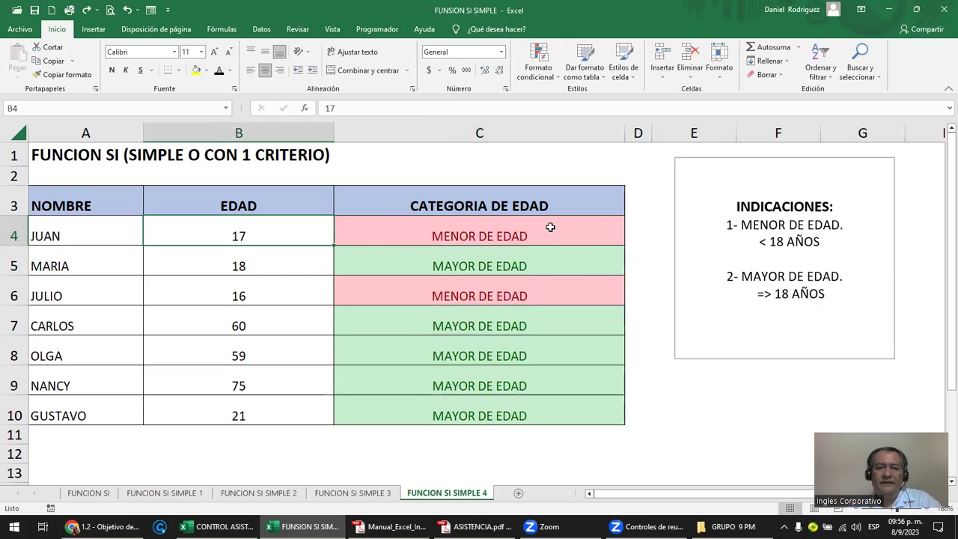
- With C4 selected, open Administrar reglas to list the MAYOR and MENOR DE EDAD rules
{"action": "left_click", "coordinate": [548, 78]}
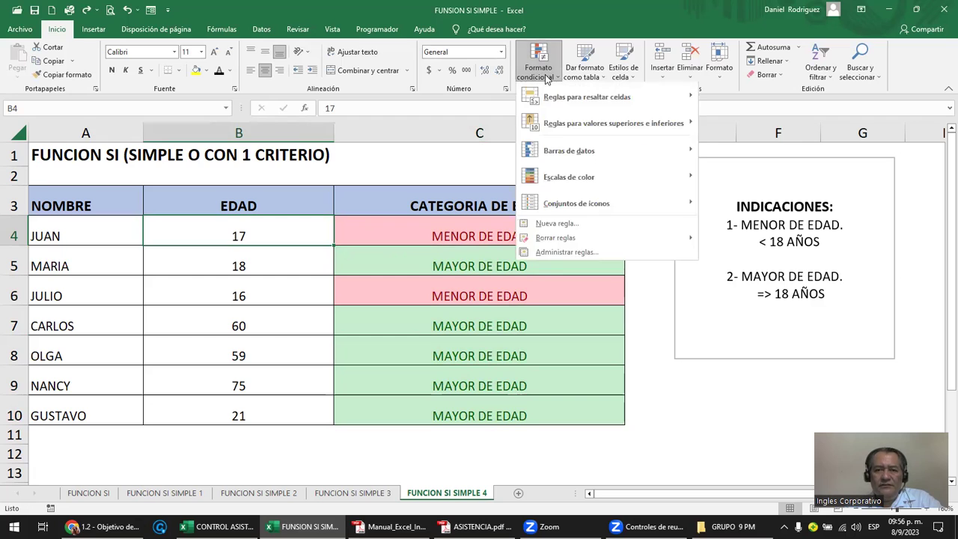
{"action": "left_click", "coordinate": [597, 252]}
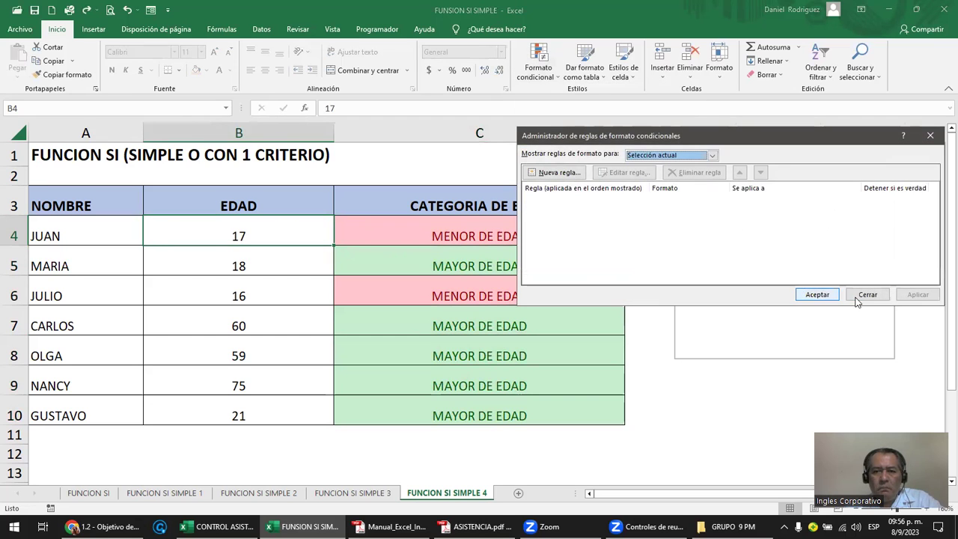
{"action": "left_click", "coordinate": [868, 295]}
{"action": "left_click", "coordinate": [421, 238]}
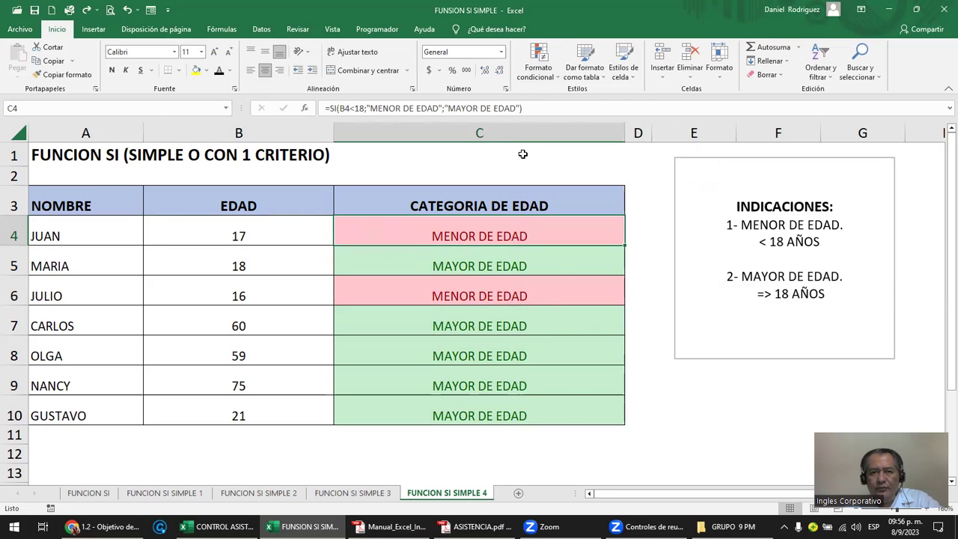
{"action": "left_click", "coordinate": [547, 82]}
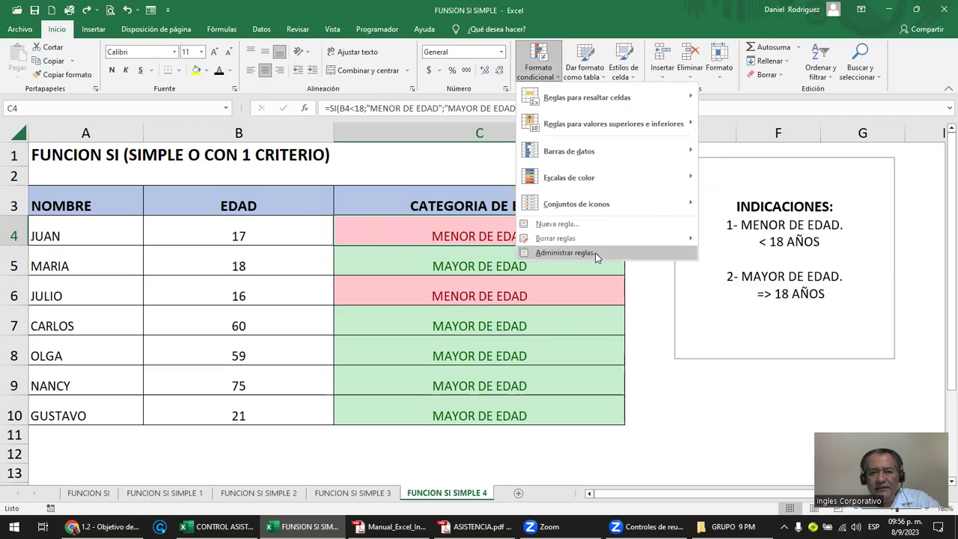
{"action": "left_click", "coordinate": [596, 252]}
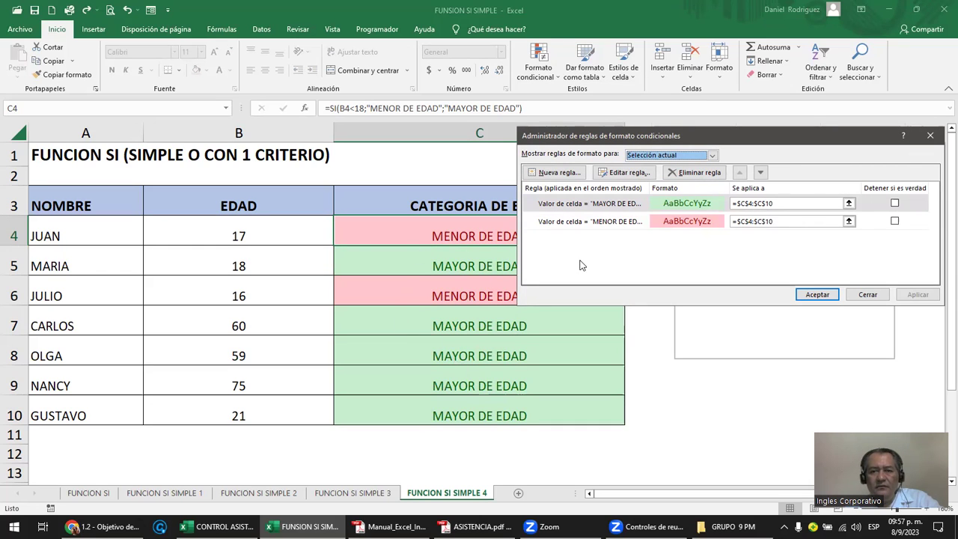
- Edit the MAYOR DE EDAD rule's format, keeping its dark green font colour
{"action": "double_click", "coordinate": [619, 207]}
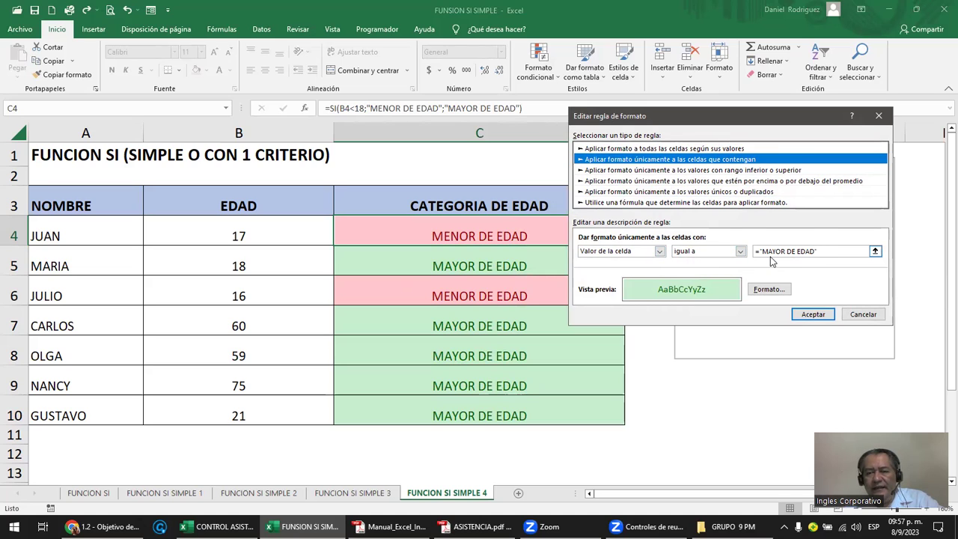
{"action": "left_click", "coordinate": [762, 292]}
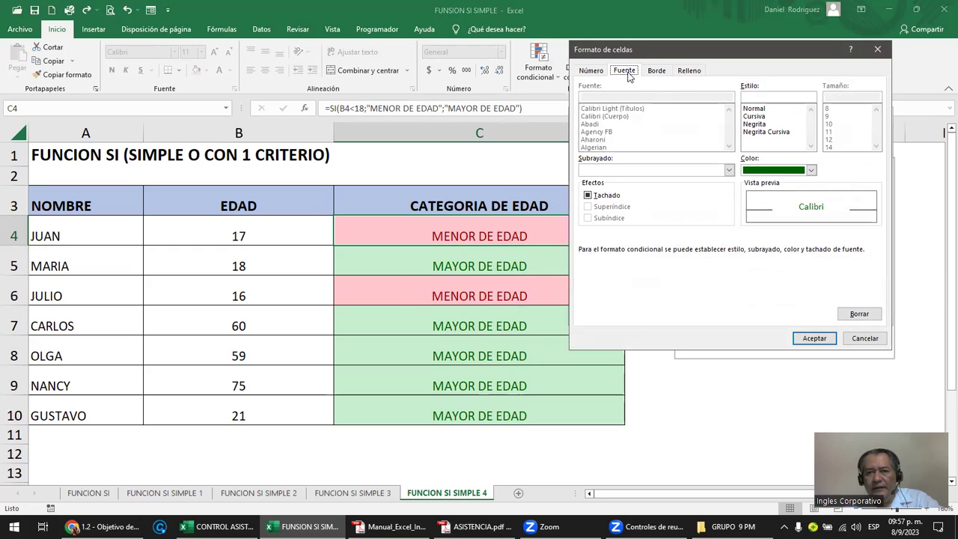
{"action": "left_click", "coordinate": [688, 72]}
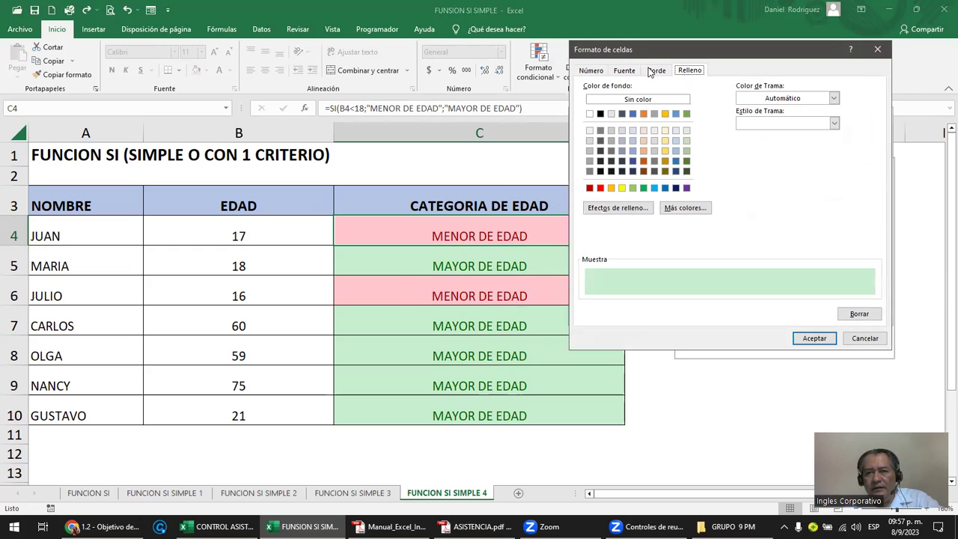
{"action": "left_click", "coordinate": [651, 72]}
{"action": "left_click", "coordinate": [626, 71]}
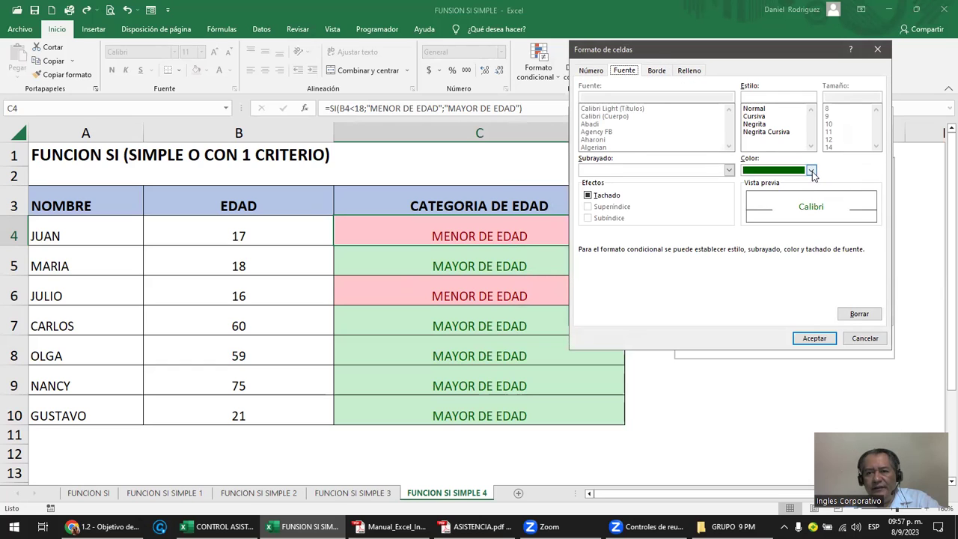
{"action": "left_click", "coordinate": [811, 171]}
{"action": "left_click", "coordinate": [812, 171]}
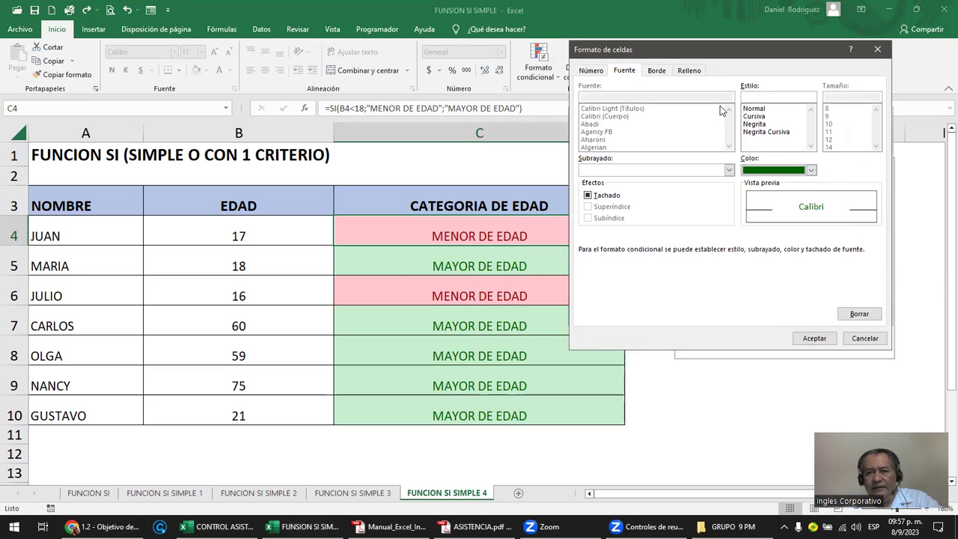
- Set the rule's fill to Sin color, confirm, and apply the change
{"action": "left_click", "coordinate": [689, 71]}
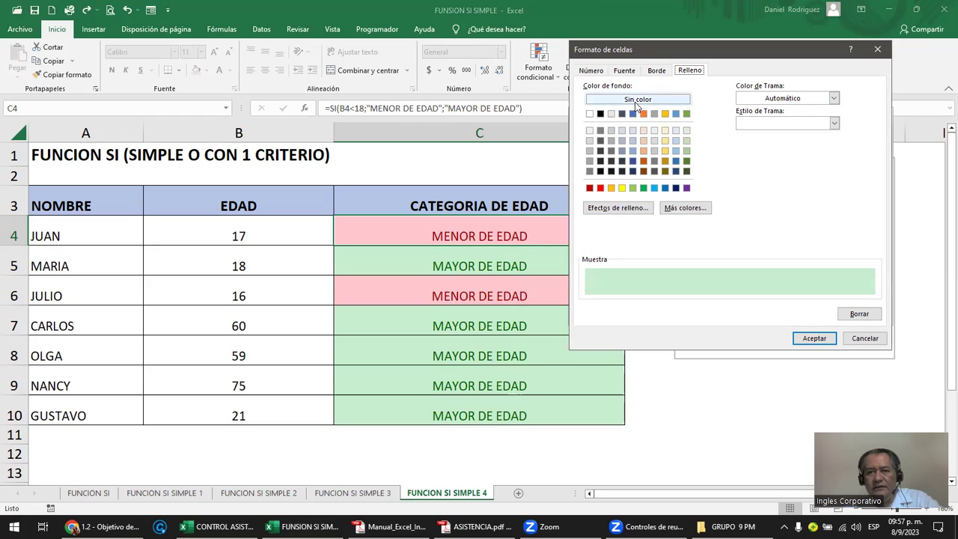
{"action": "left_click", "coordinate": [633, 101]}
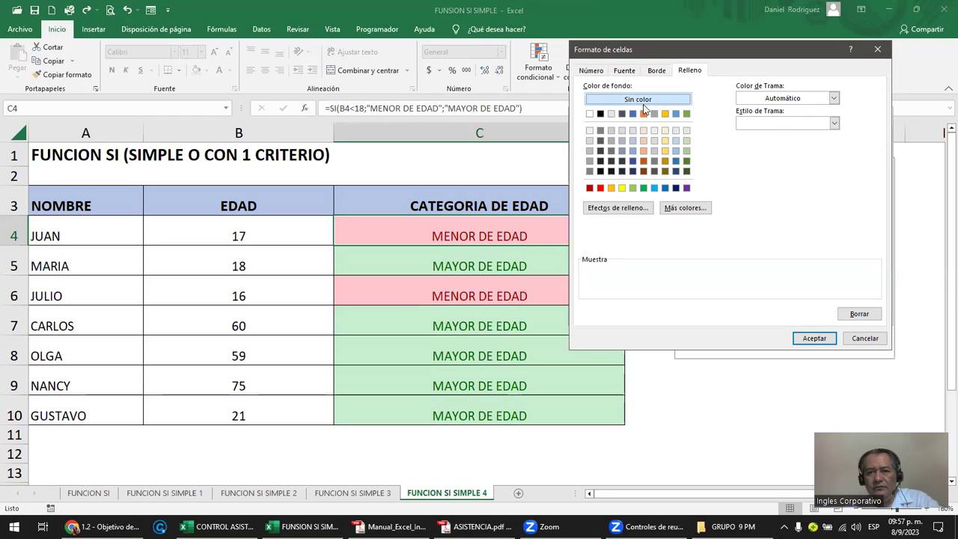
{"action": "left_click", "coordinate": [803, 342]}
{"action": "left_click", "coordinate": [815, 317]}
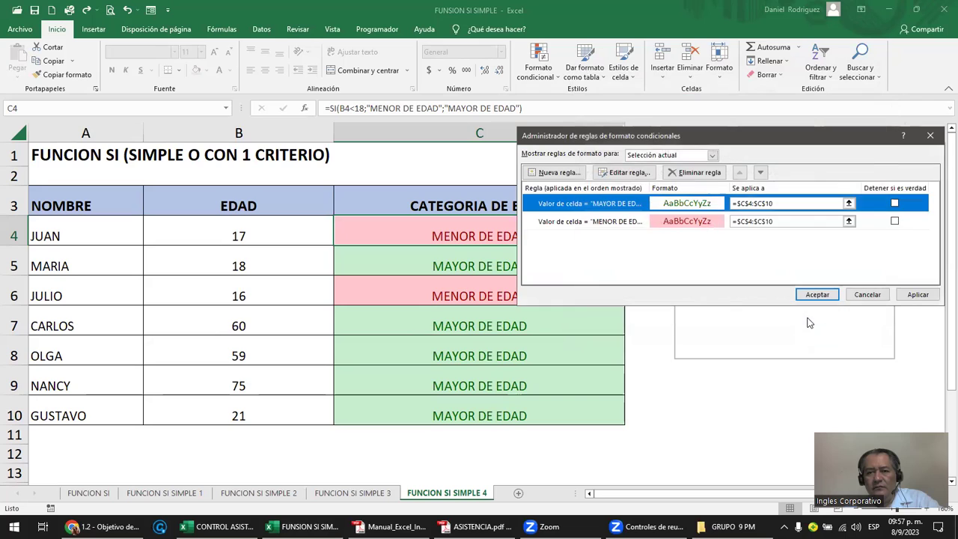
{"action": "left_click", "coordinate": [915, 297]}
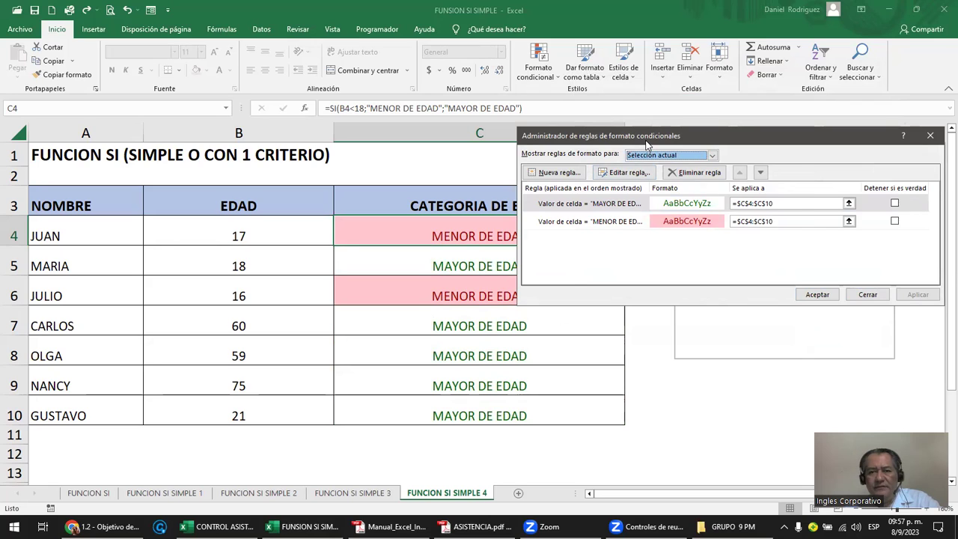
- Change the MENOR DE EDAD rule's fill to Sin color, keeping only dark red text
{"action": "left_click_drag", "start_coordinate": [647, 139], "coordinate": [702, 108]}
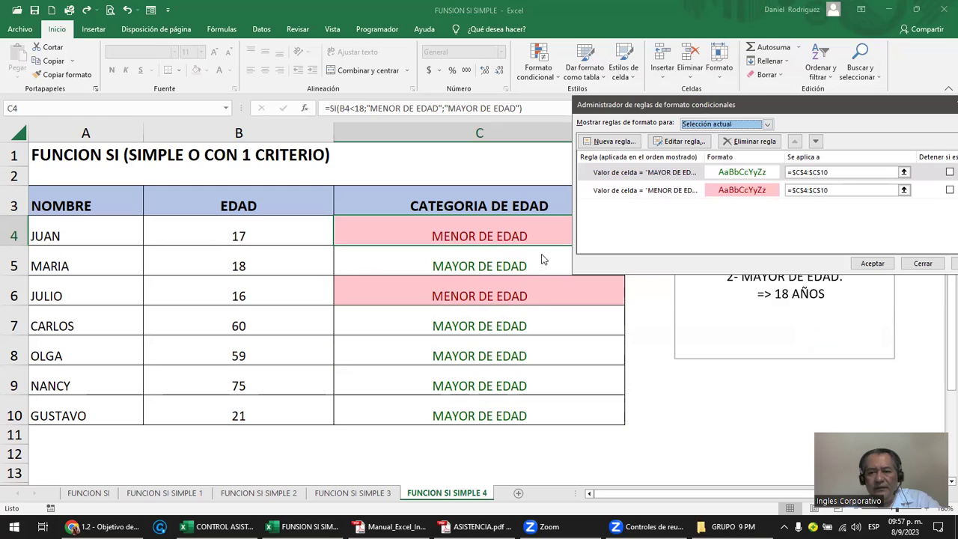
{"action": "left_click", "coordinate": [656, 193]}
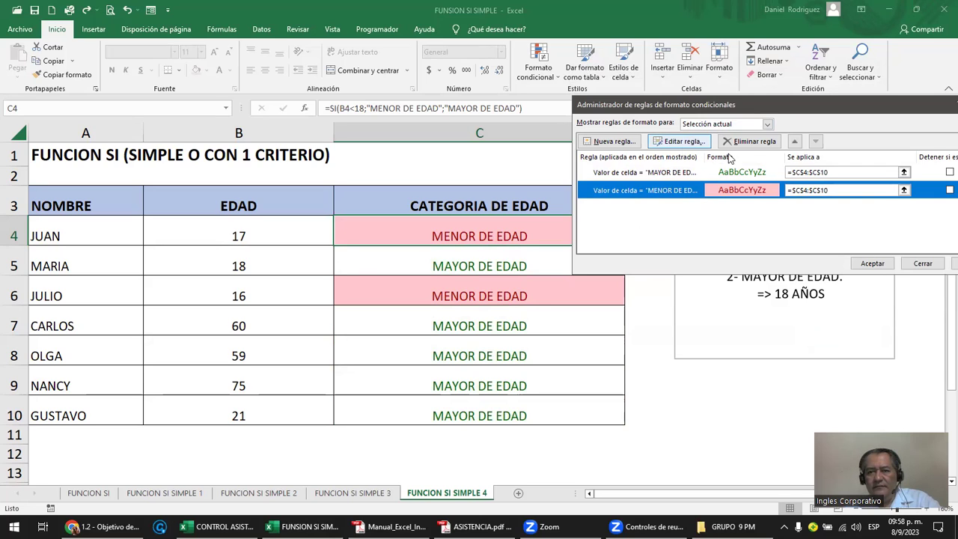
{"action": "double_click", "coordinate": [682, 192]}
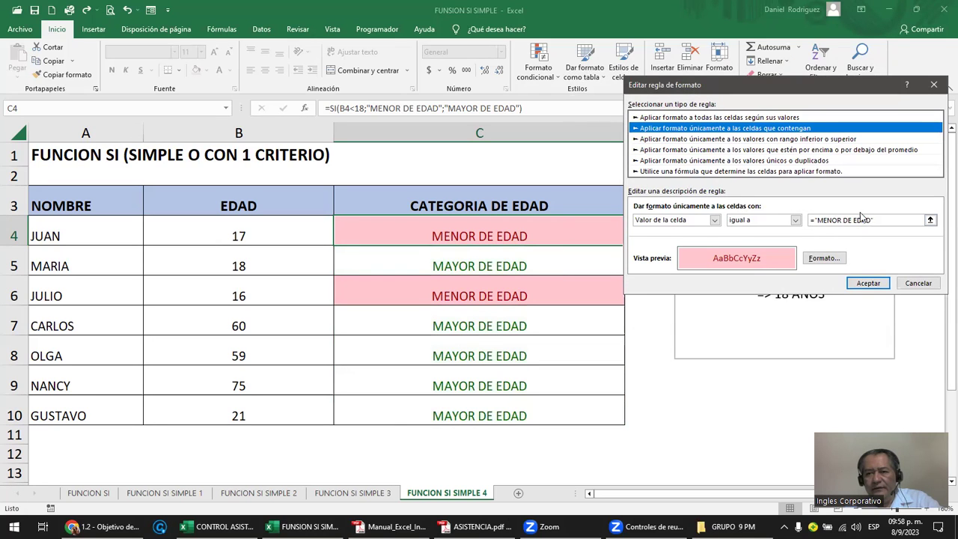
{"action": "left_click", "coordinate": [823, 258]}
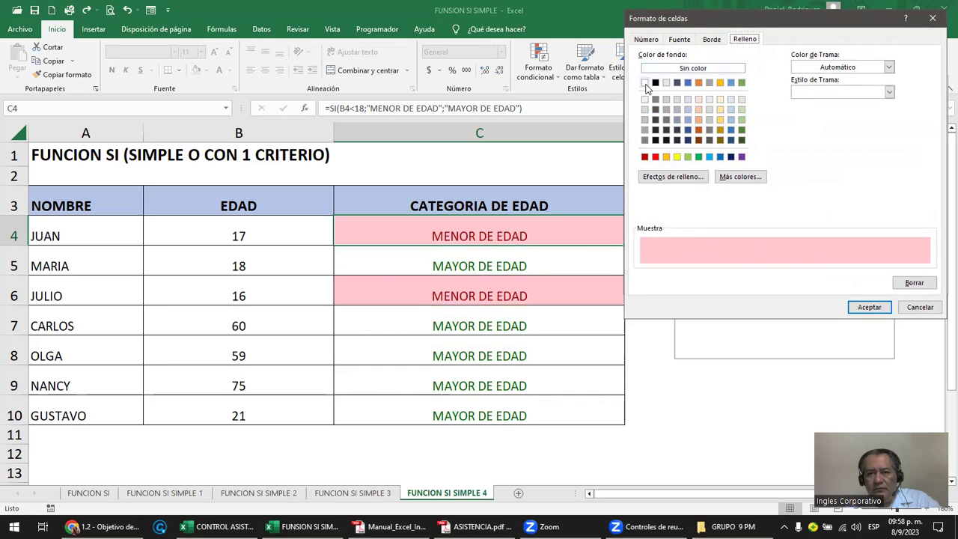
{"action": "left_click", "coordinate": [683, 70]}
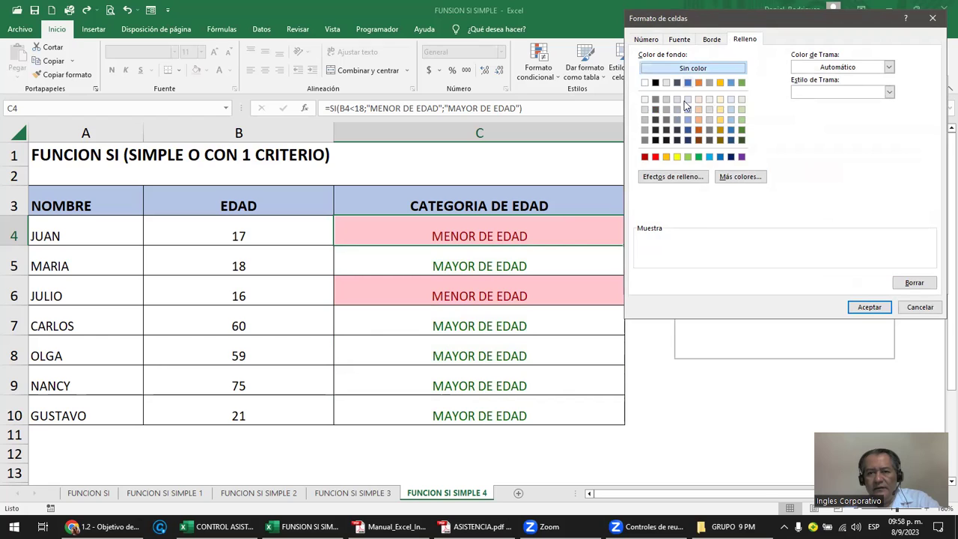
{"action": "left_click", "coordinate": [678, 158]}
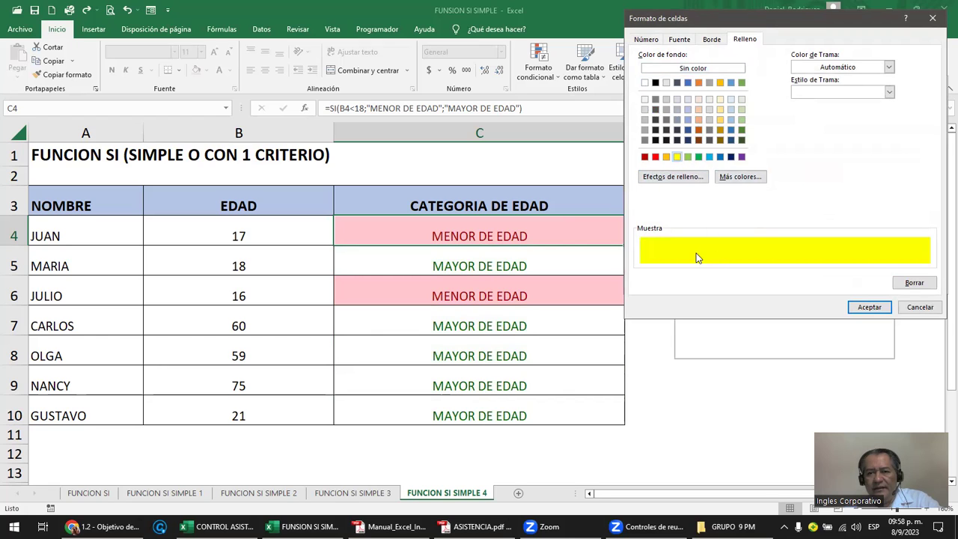
{"action": "left_click", "coordinate": [678, 71]}
{"action": "left_click", "coordinate": [680, 39]}
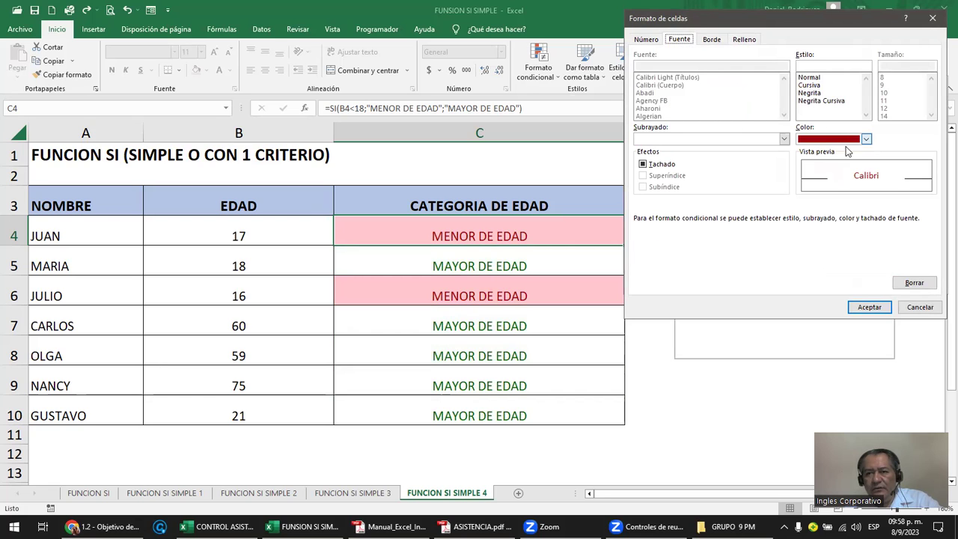
{"action": "left_click", "coordinate": [869, 307]}
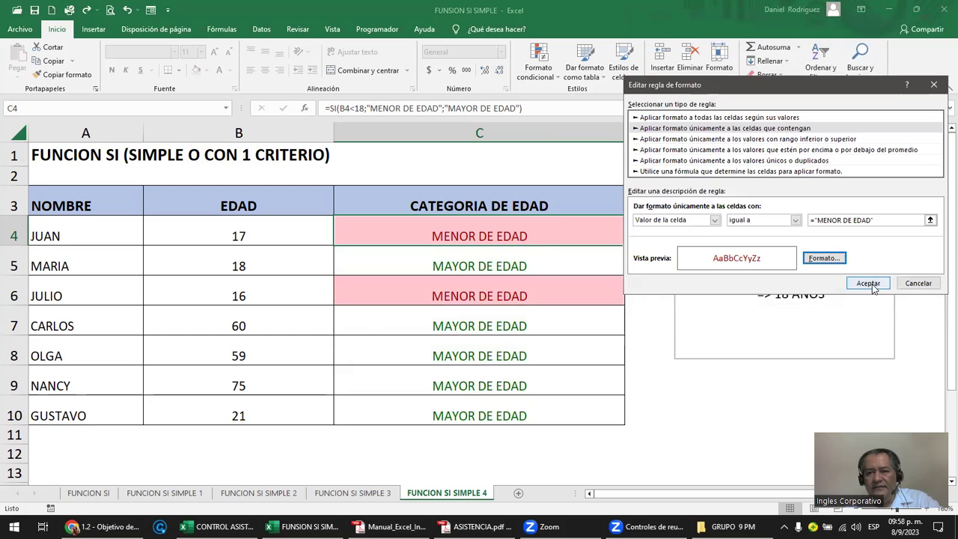
{"action": "left_click", "coordinate": [872, 284]}
{"action": "left_click", "coordinate": [855, 265]}
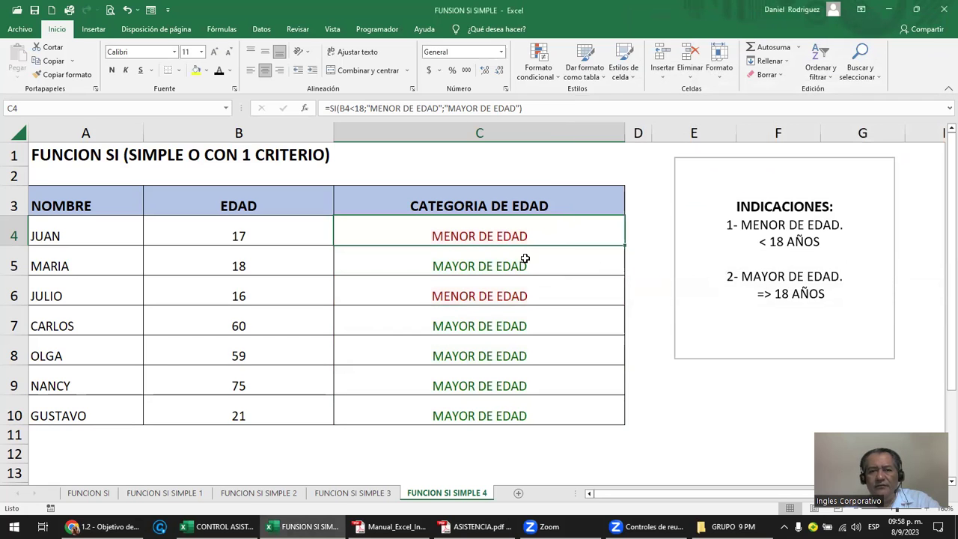
{"action": "left_click", "coordinate": [640, 213]}
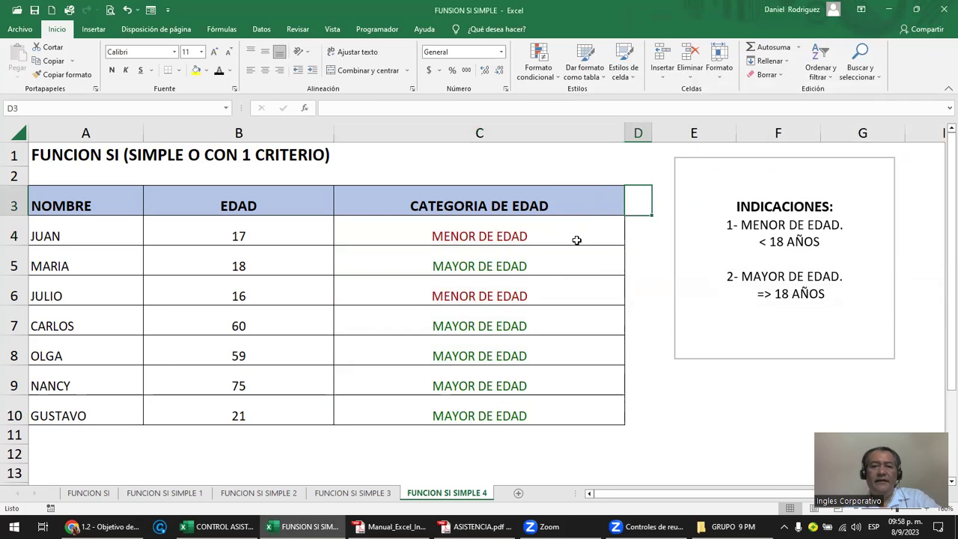
{"action": "left_click", "coordinate": [456, 236]}
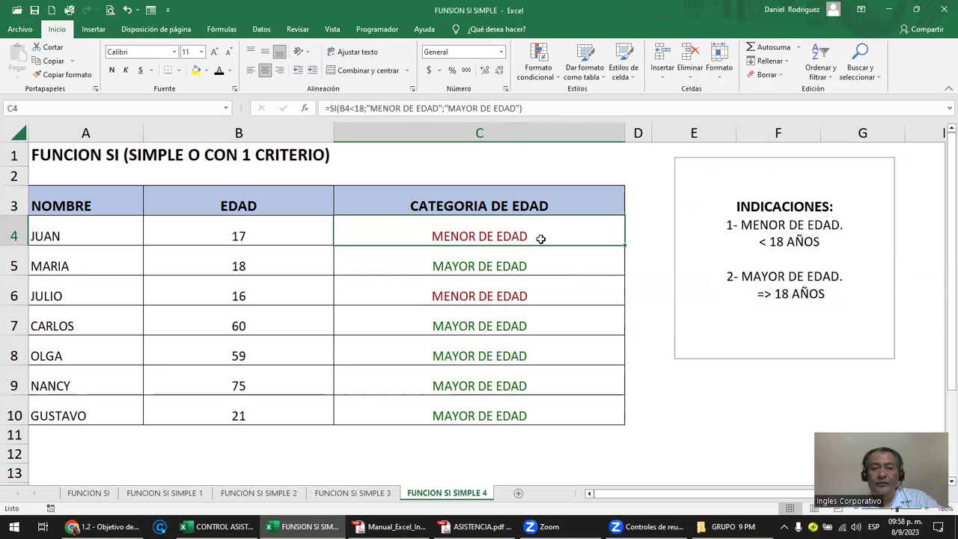
{"action": "left_click", "coordinate": [495, 266]}
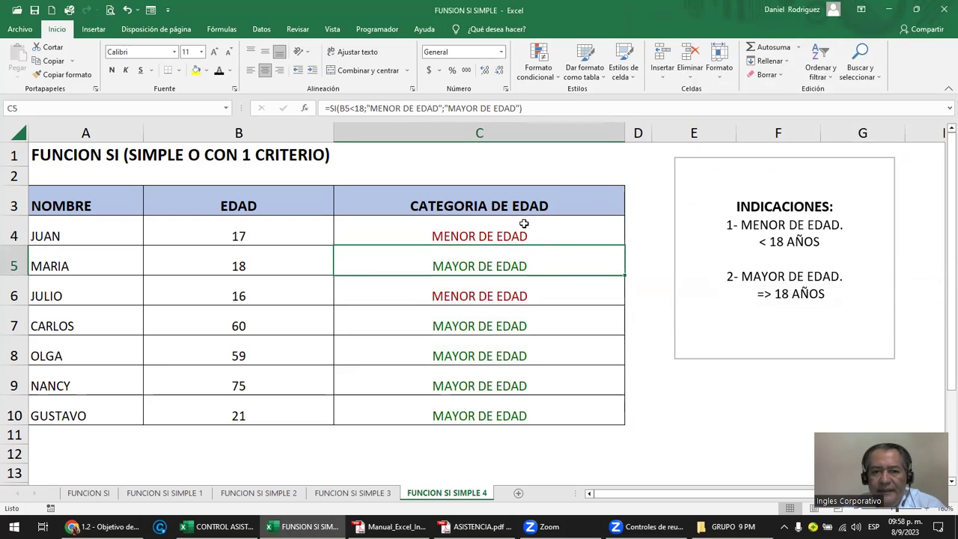
{"action": "left_click", "coordinate": [525, 223]}
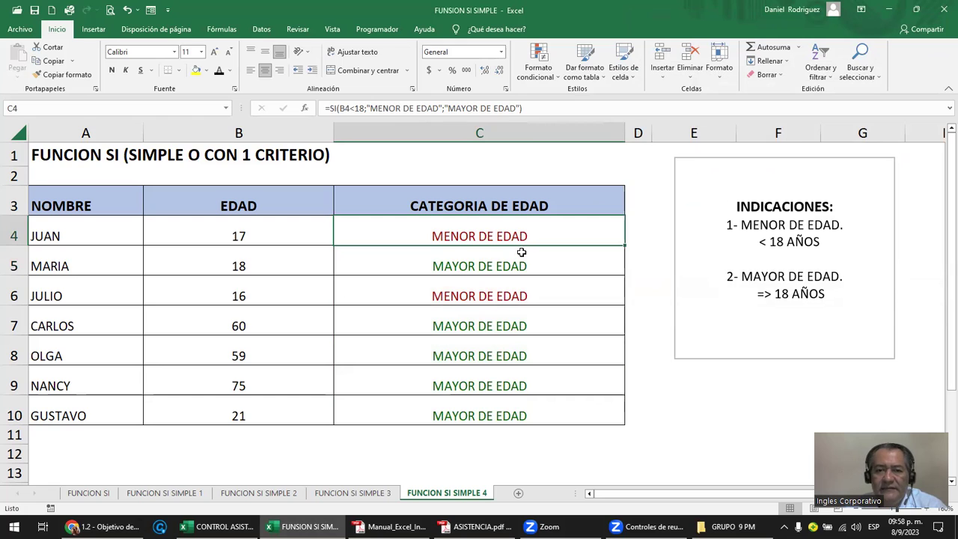
- Go to the FUNCION SI SIMPLE 1 sheet and select the ESTADO results C4:C10
{"action": "left_click", "coordinate": [134, 494]}
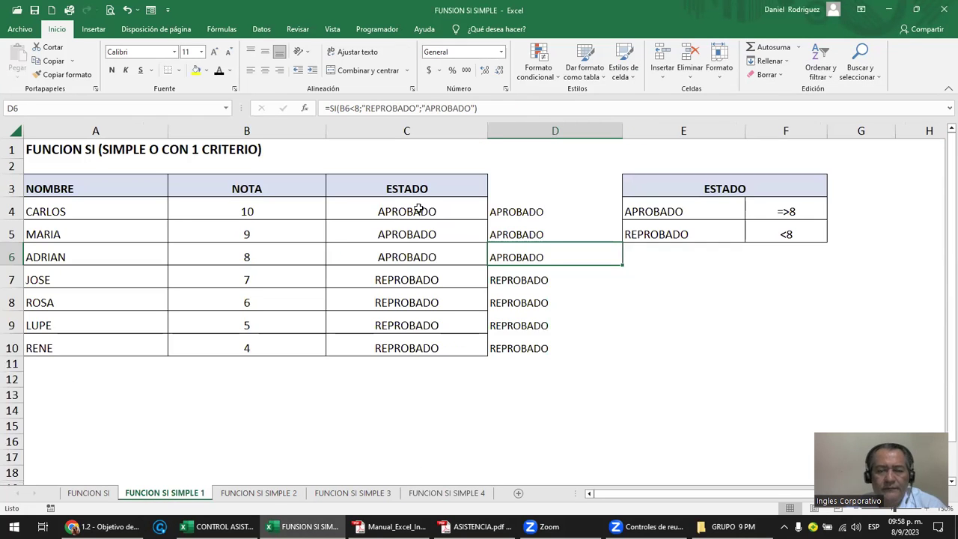
{"action": "left_click", "coordinate": [420, 210]}
{"action": "scroll", "coordinate": [441, 257], "scroll_direction": "up", "scroll_amount": 3}
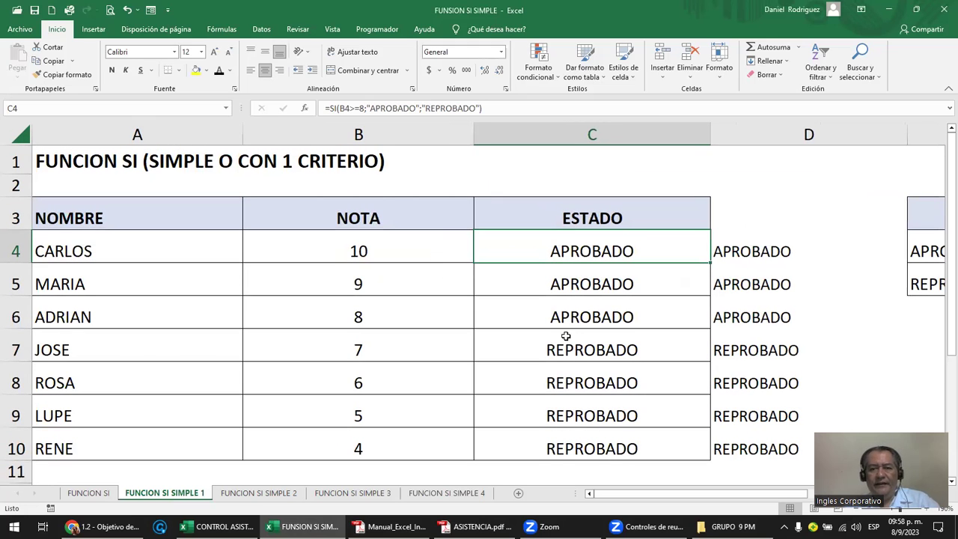
{"action": "left_click", "coordinate": [589, 350]}
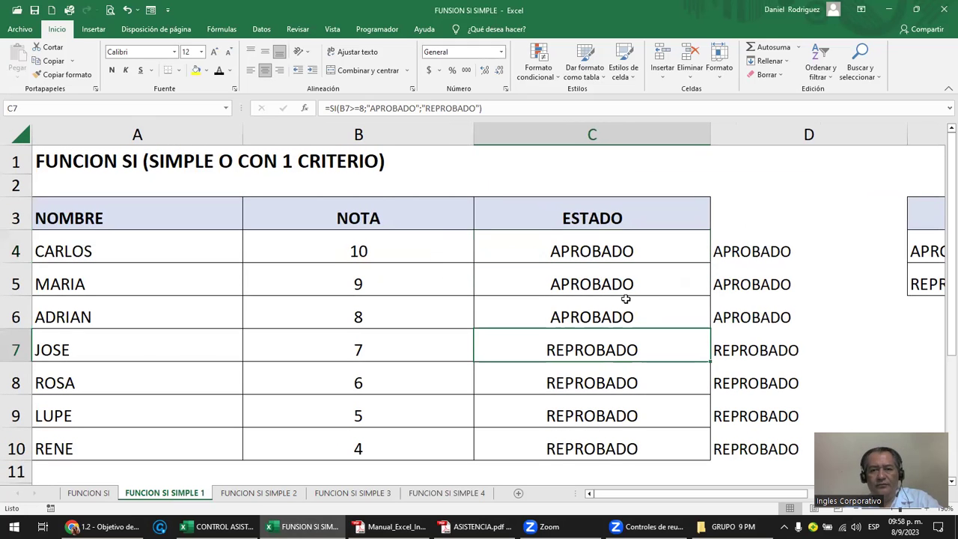
{"action": "key", "text": "Up"}
{"action": "left_click_drag", "start_coordinate": [614, 247], "coordinate": [644, 438]}
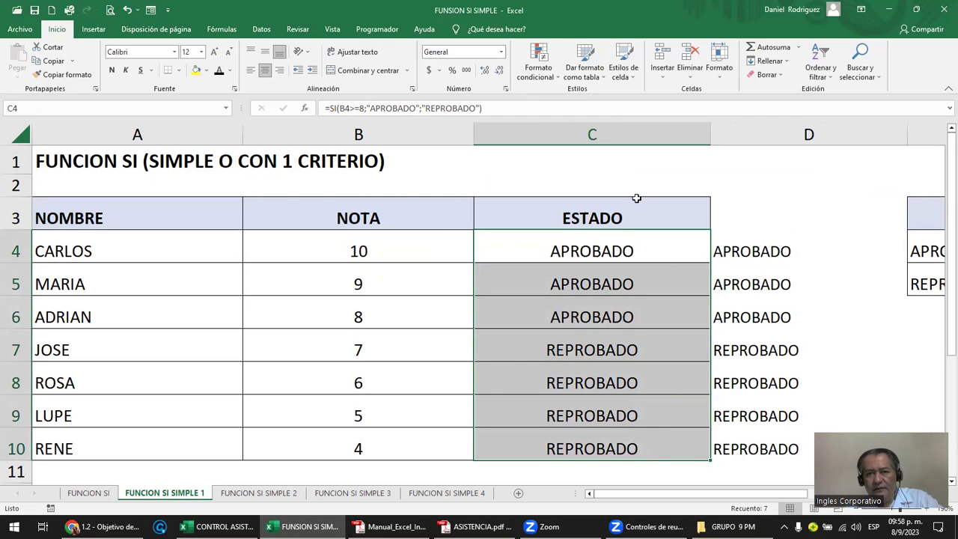
- Add an Es igual a rule showing REPROBADO results in C4:C10 as red text
{"action": "left_click", "coordinate": [550, 79]}
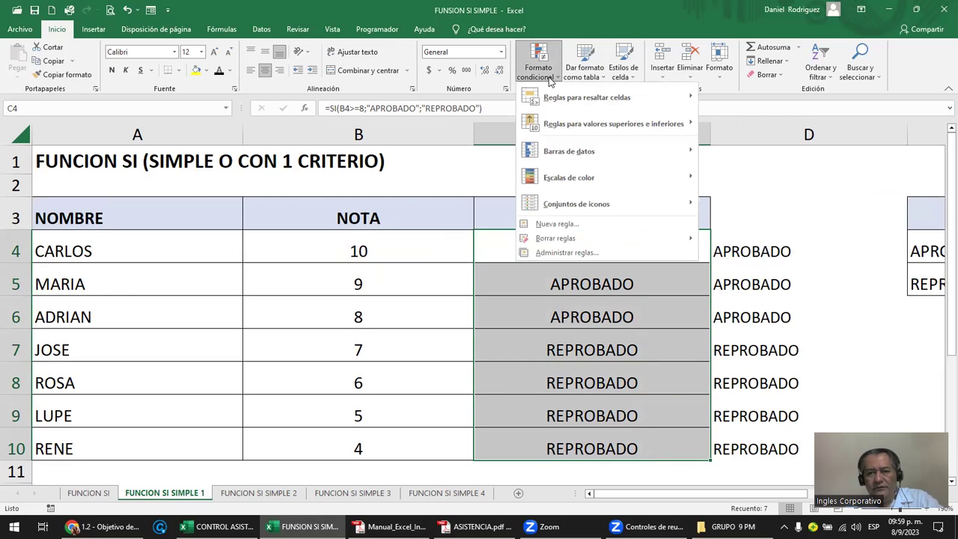
{"action": "mouse_move", "coordinate": [567, 98]}
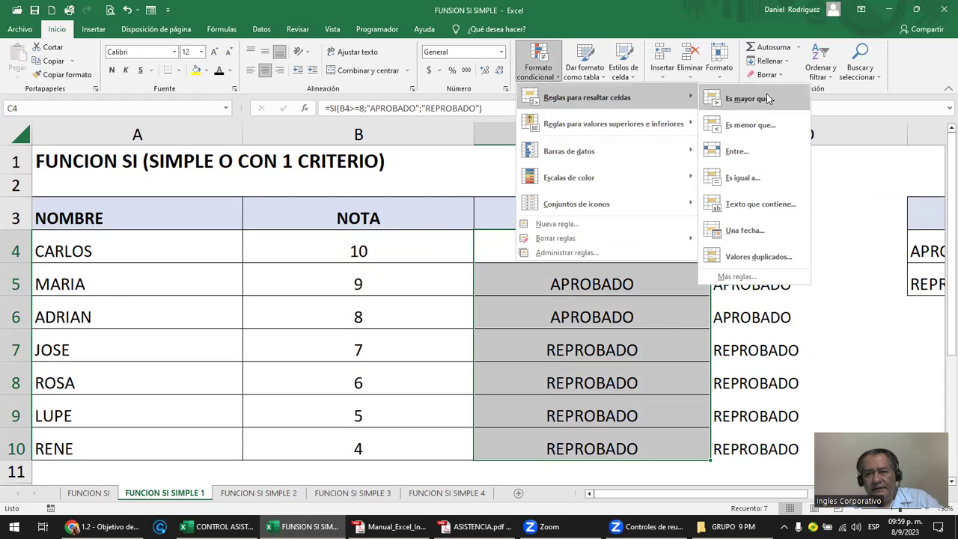
{"action": "left_click", "coordinate": [753, 179]}
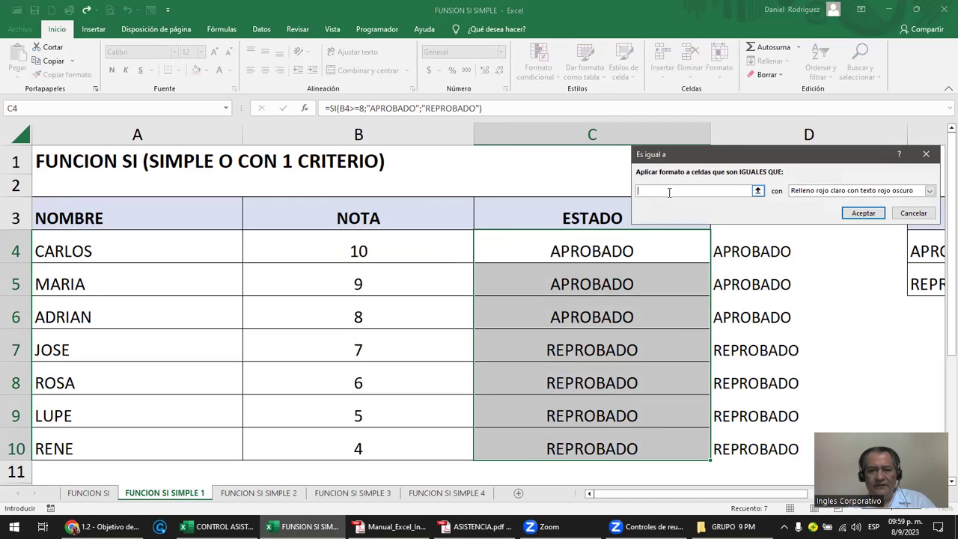
{"action": "type", "text": "REPROBA"}
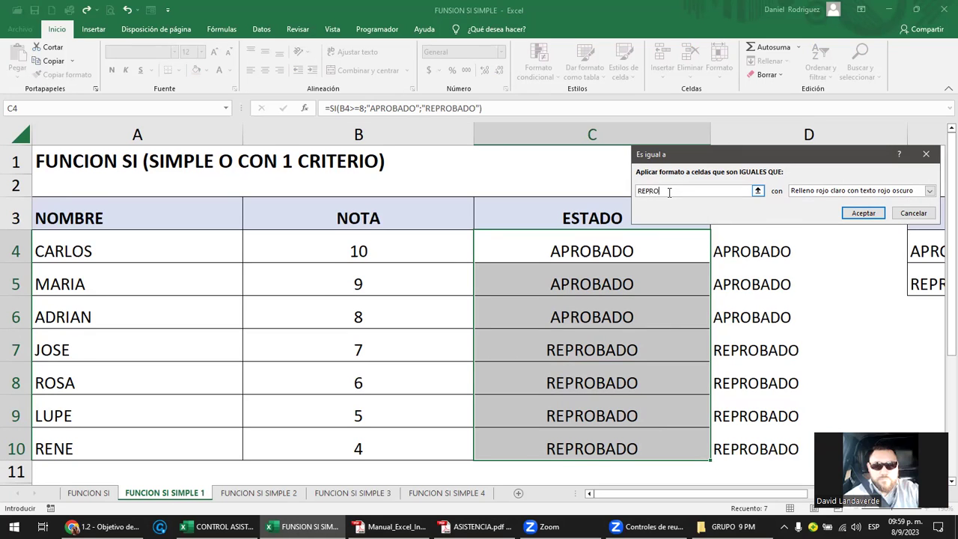
{"action": "type", "text": "DO"}
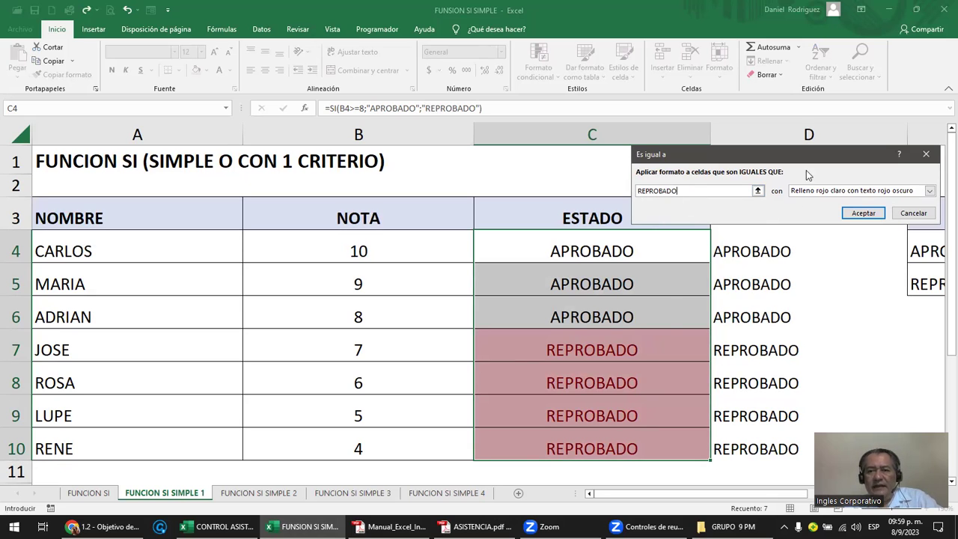
{"action": "left_click_drag", "start_coordinate": [802, 161], "coordinate": [682, 118]}
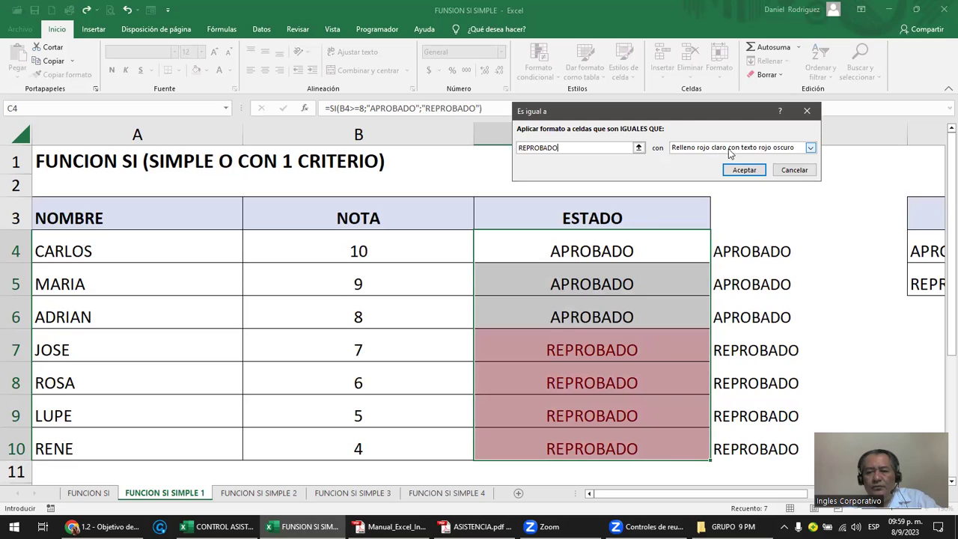
{"action": "left_click", "coordinate": [737, 150]}
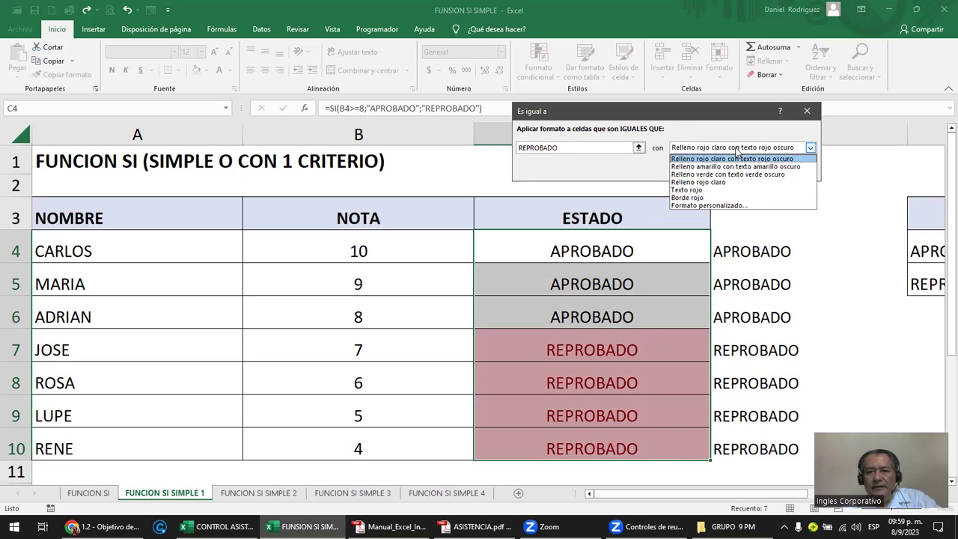
{"action": "left_click", "coordinate": [688, 191]}
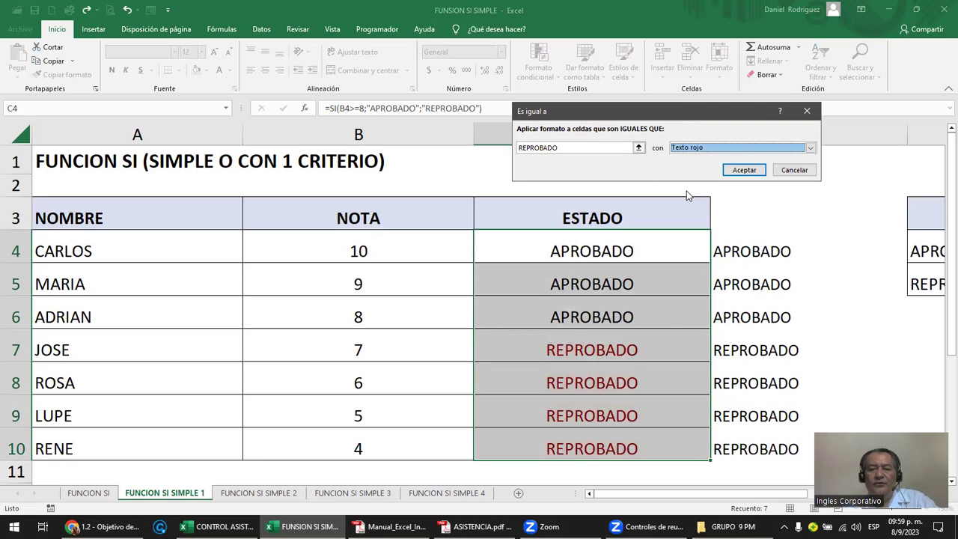
{"action": "left_click", "coordinate": [744, 170]}
{"action": "left_click", "coordinate": [779, 222]}
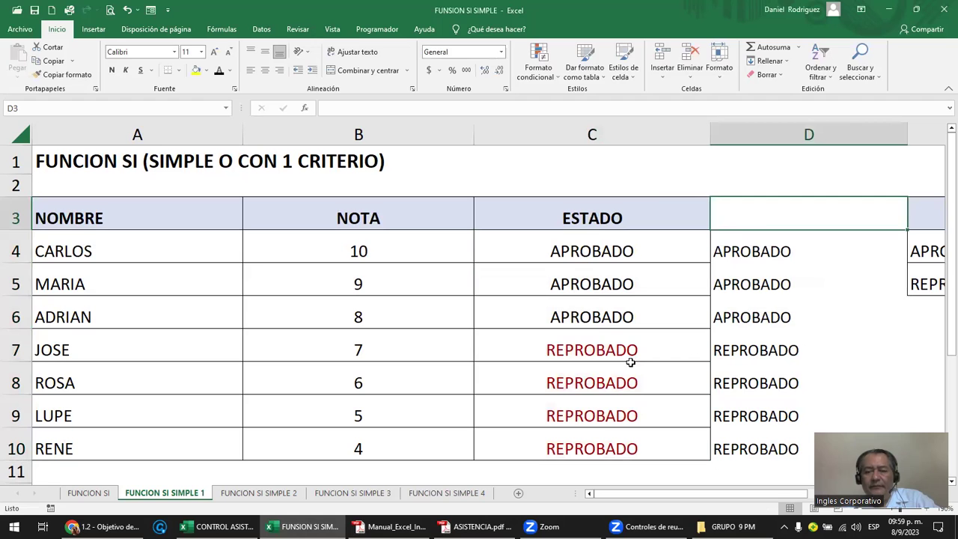
- Change the grade in B7 to 9 so its ESTADO becomes APROBADO
{"action": "left_click", "coordinate": [370, 349]}
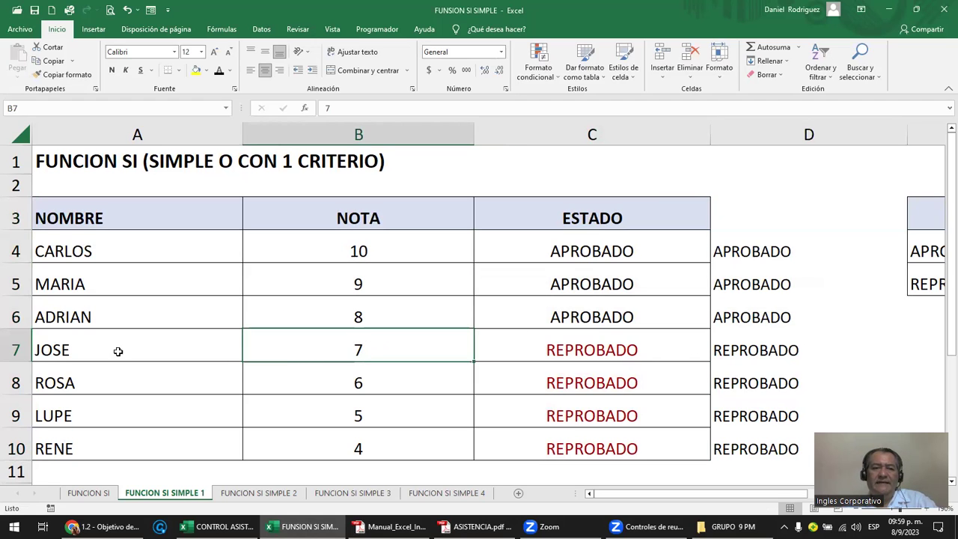
{"action": "type", "text": "9"}
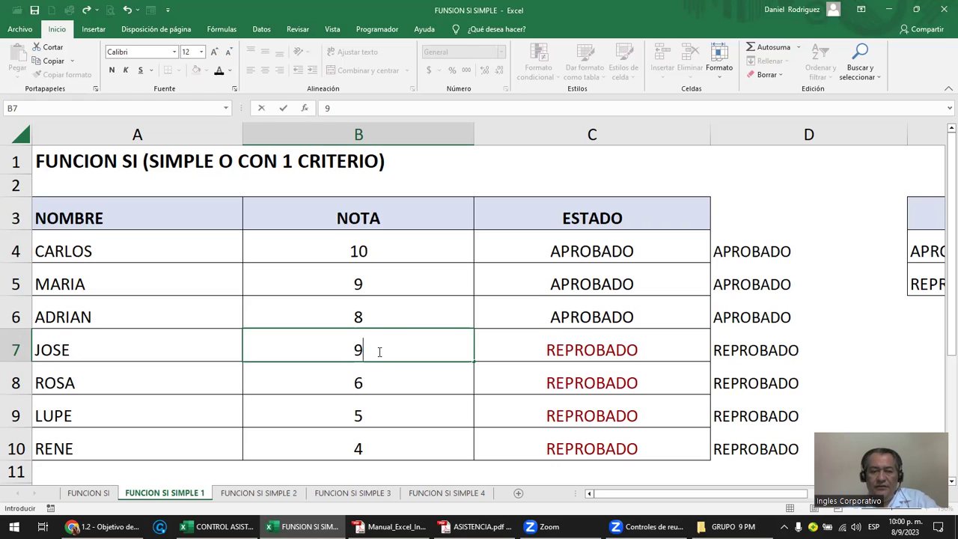
{"action": "key", "text": "Return"}
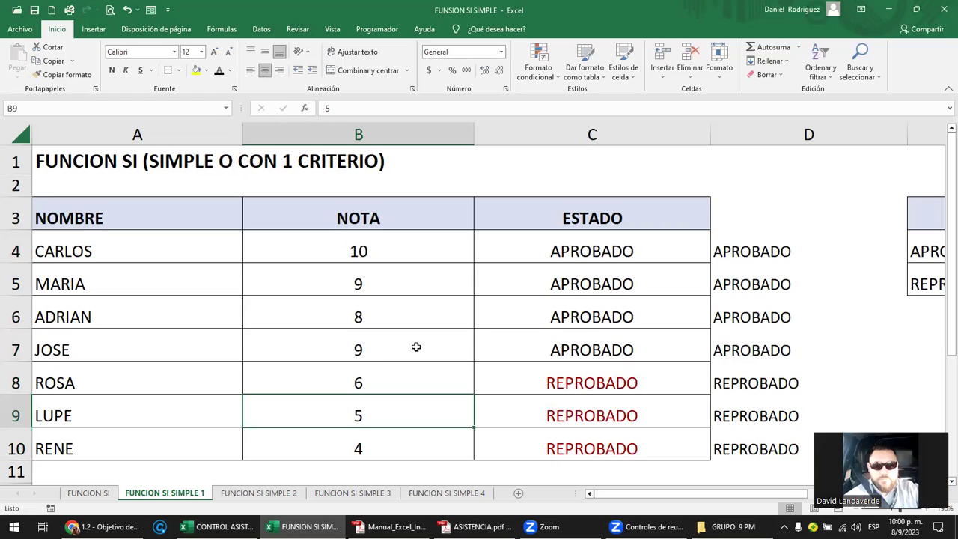
{"action": "left_click", "coordinate": [620, 350]}
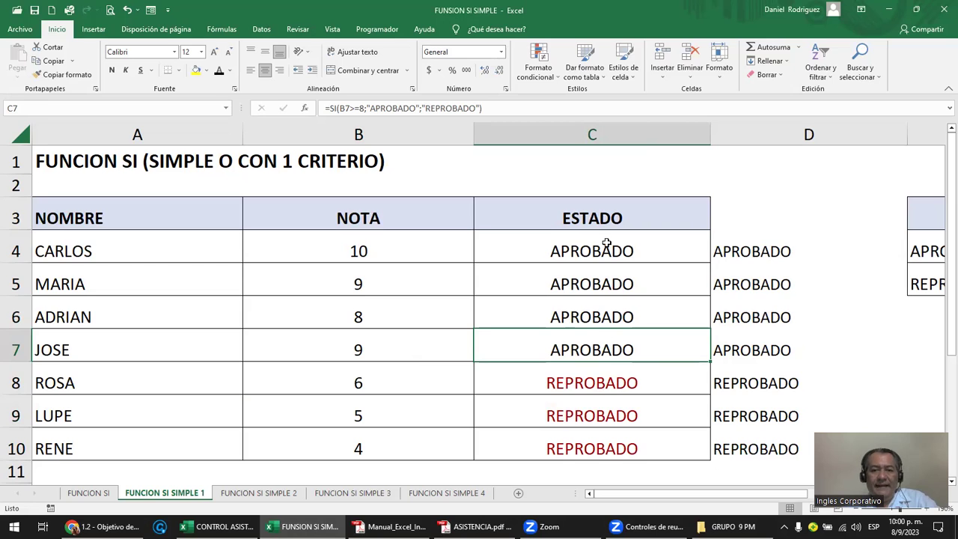
{"action": "left_click_drag", "start_coordinate": [605, 243], "coordinate": [603, 435]}
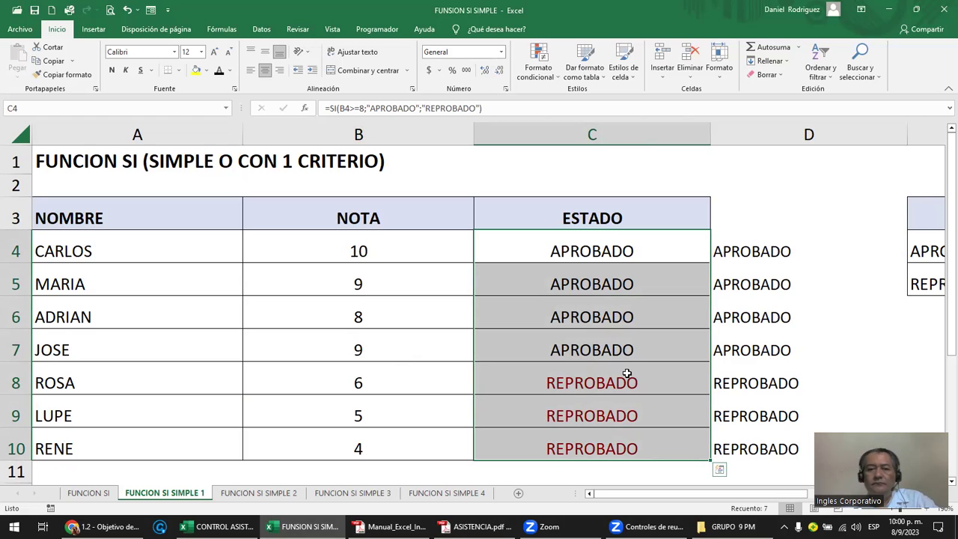
- Change the grade in B4 to 6 so C4 turns red REPROBADO
{"action": "left_click", "coordinate": [385, 250]}
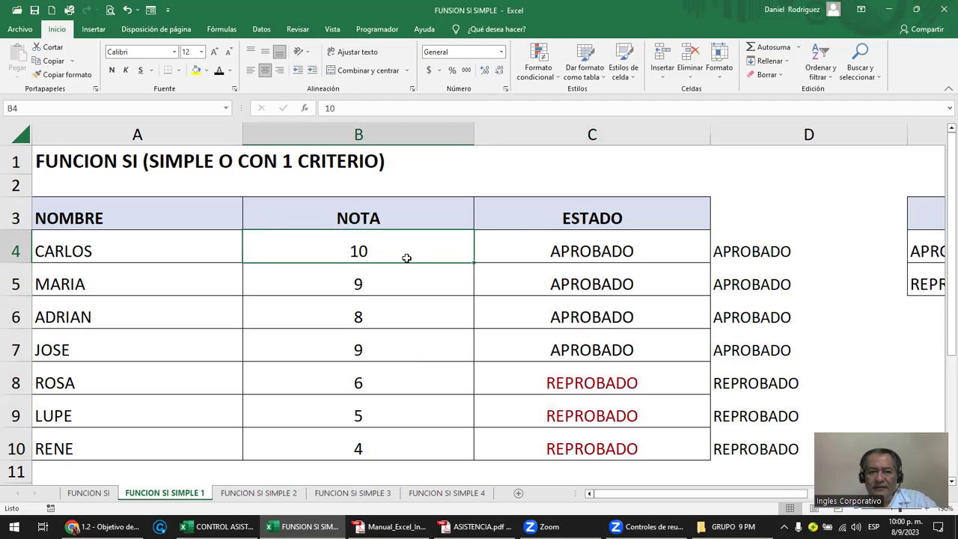
{"action": "type", "text": "6"}
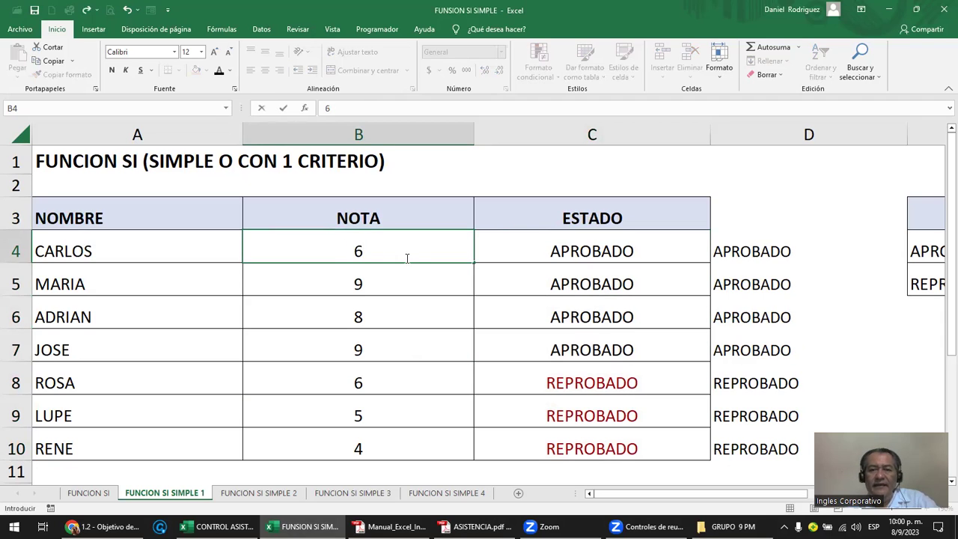
{"action": "key", "text": "Return"}
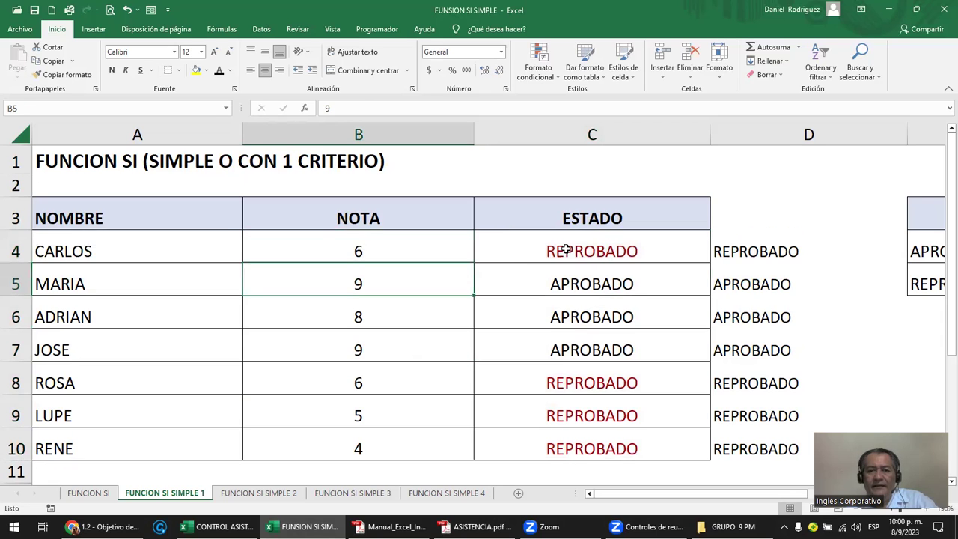
{"action": "left_click", "coordinate": [575, 248]}
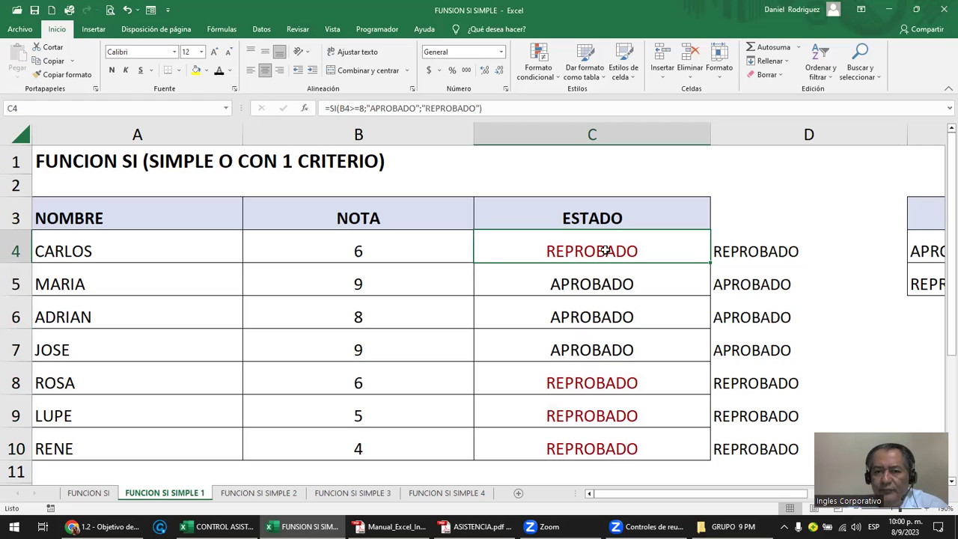
- Edit the REPROBADO rule so its red text is also bold
{"action": "double_click", "coordinate": [604, 250]}
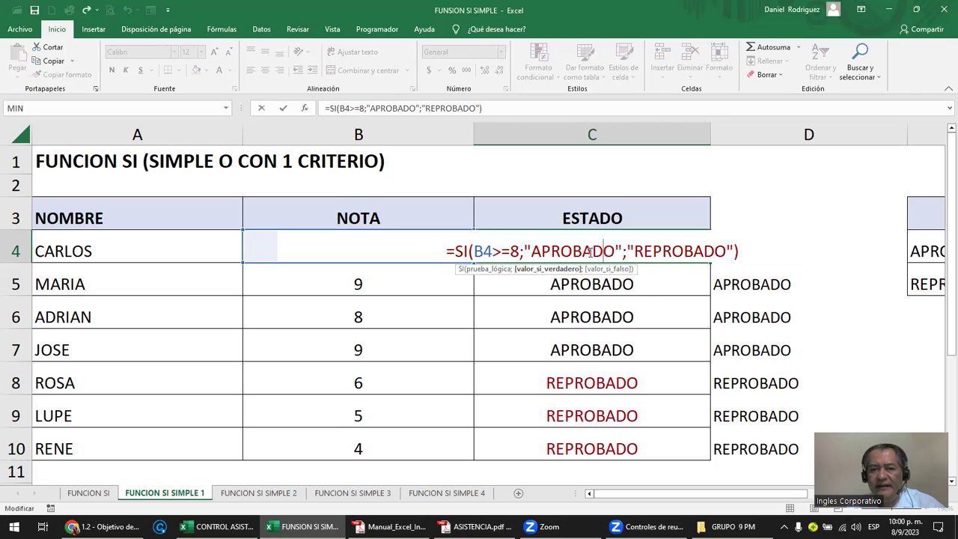
{"action": "key", "text": "Escape"}
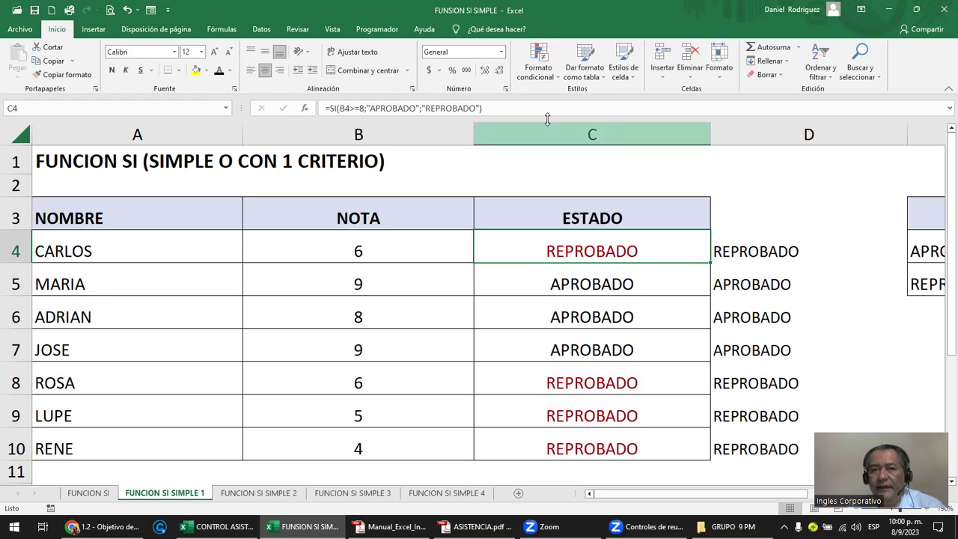
{"action": "left_click", "coordinate": [552, 80]}
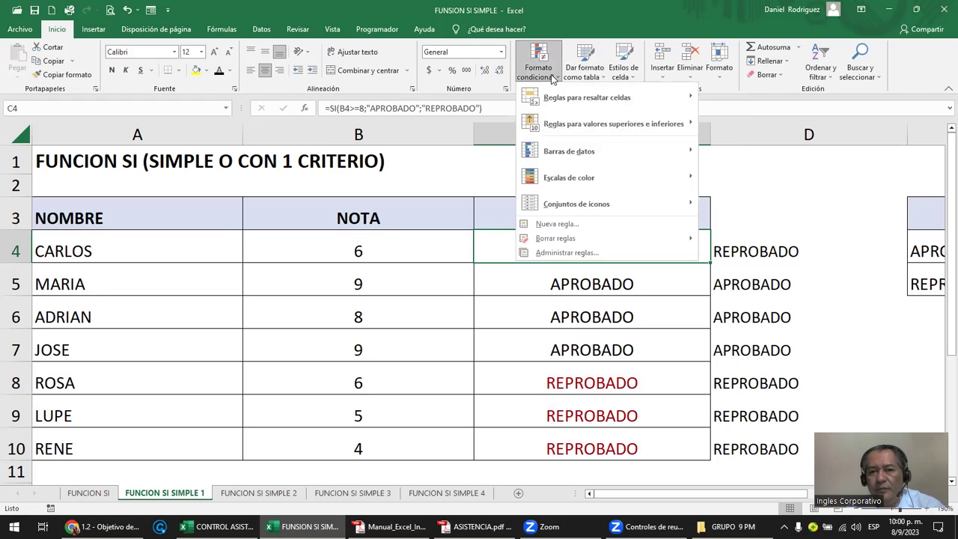
{"action": "left_click", "coordinate": [593, 253]}
{"action": "double_click", "coordinate": [534, 132]}
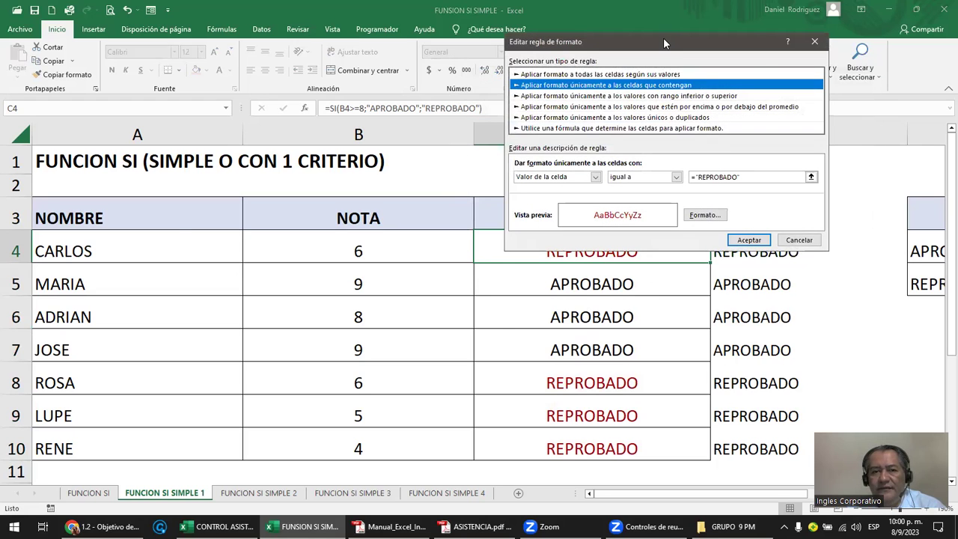
{"action": "left_click_drag", "start_coordinate": [664, 42], "coordinate": [337, 122]}
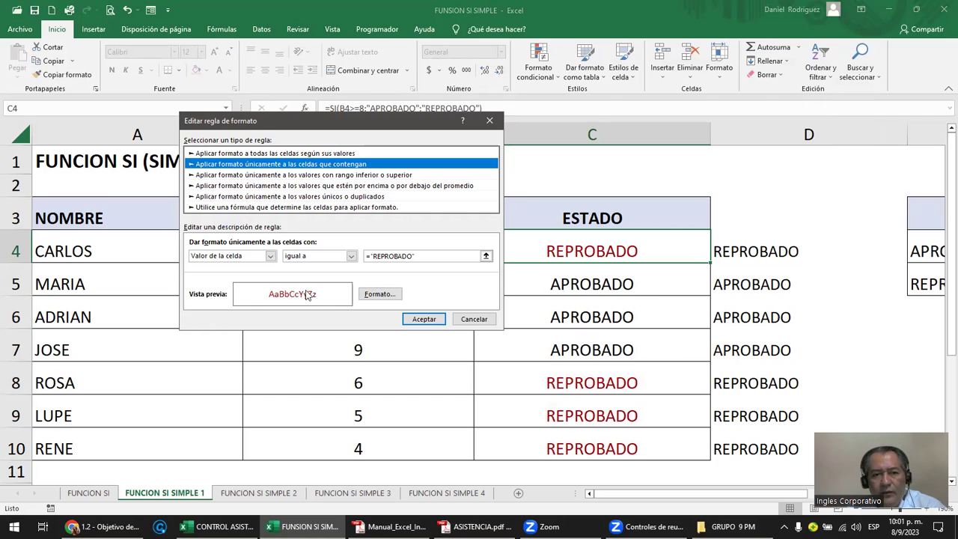
{"action": "left_click", "coordinate": [378, 254]}
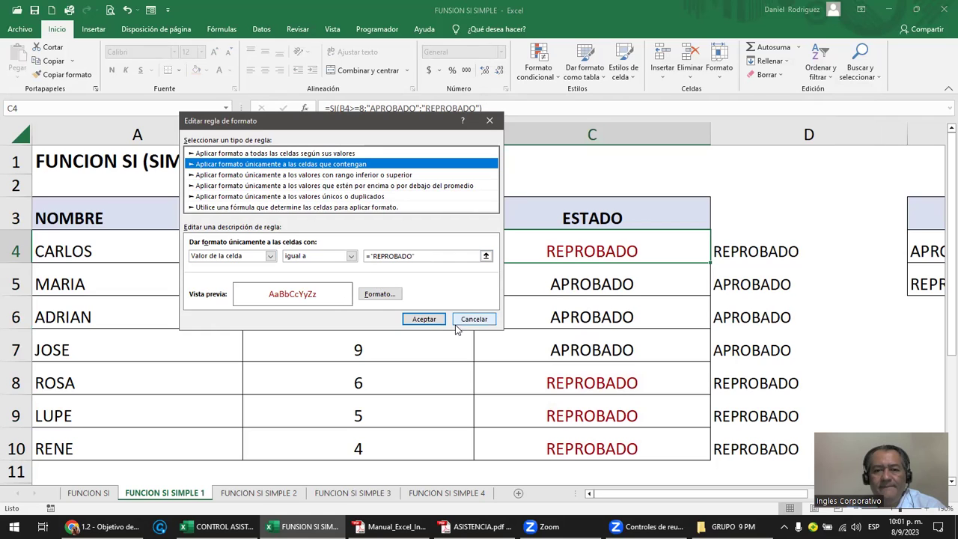
{"action": "left_click", "coordinate": [380, 294]}
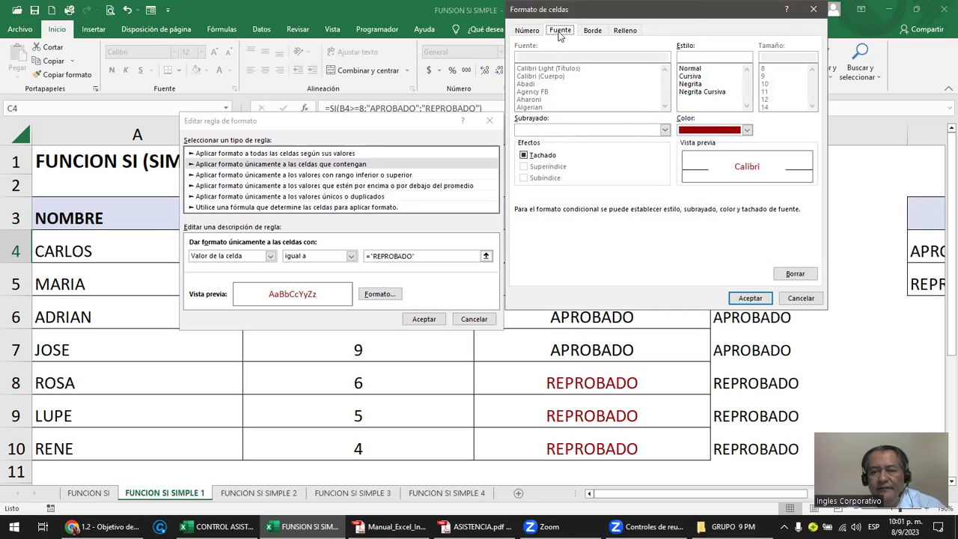
{"action": "left_click", "coordinate": [690, 84]}
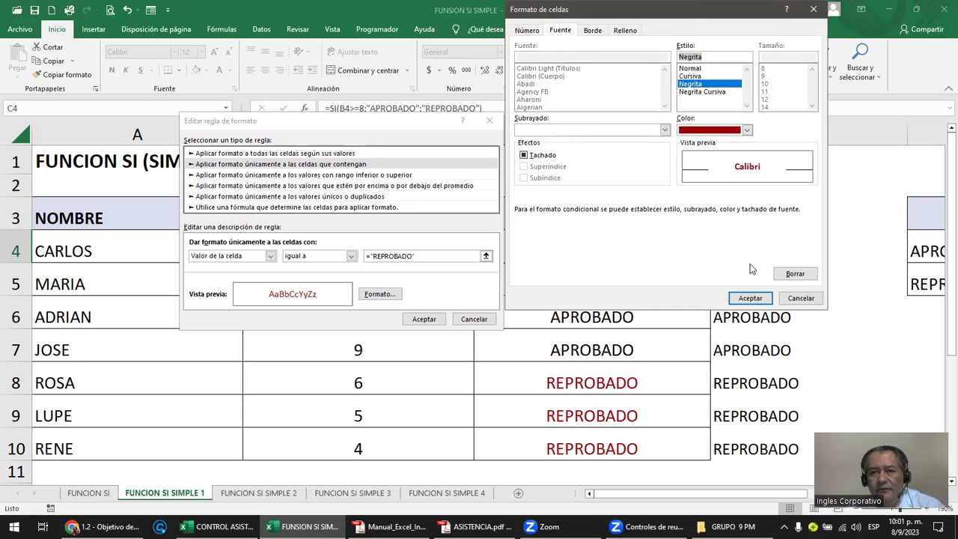
{"action": "left_click", "coordinate": [750, 298]}
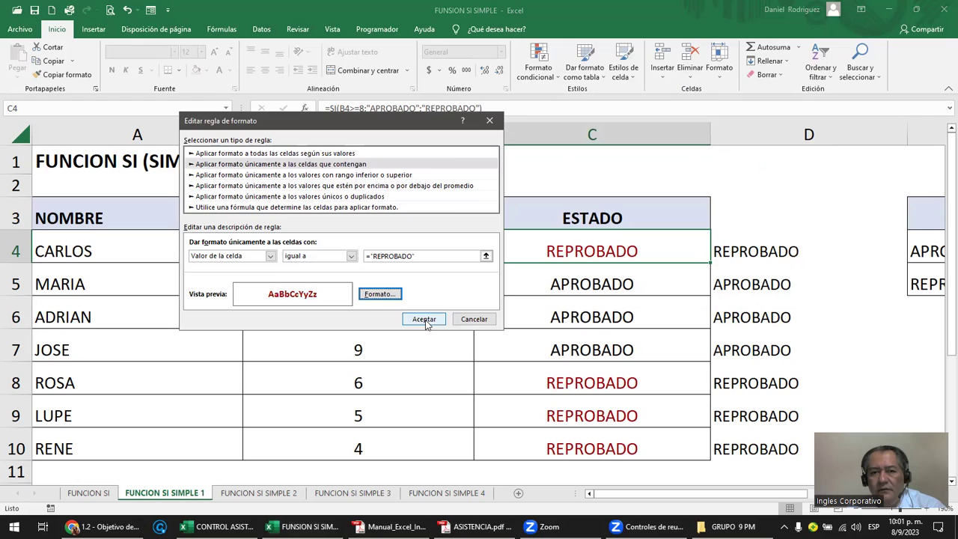
{"action": "left_click", "coordinate": [424, 319]}
{"action": "left_click", "coordinate": [854, 221]}
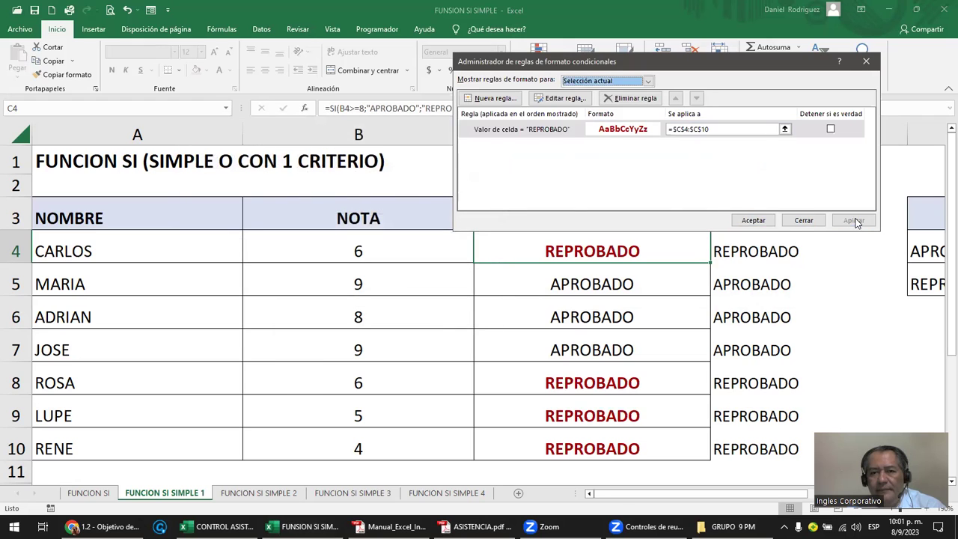
{"action": "left_click", "coordinate": [749, 220]}
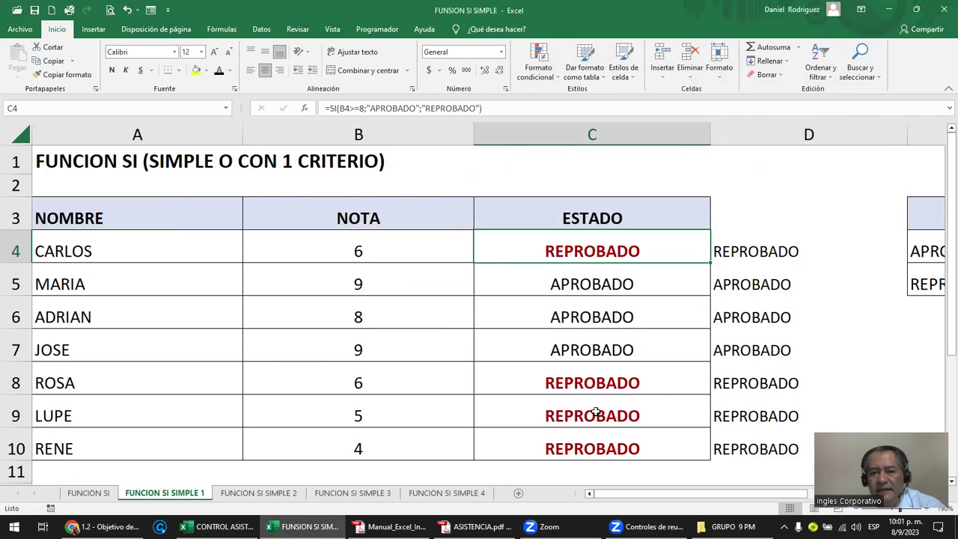
- Set the grade in B4 to 10 so C4 shows APROBADO
{"action": "left_click", "coordinate": [362, 262]}
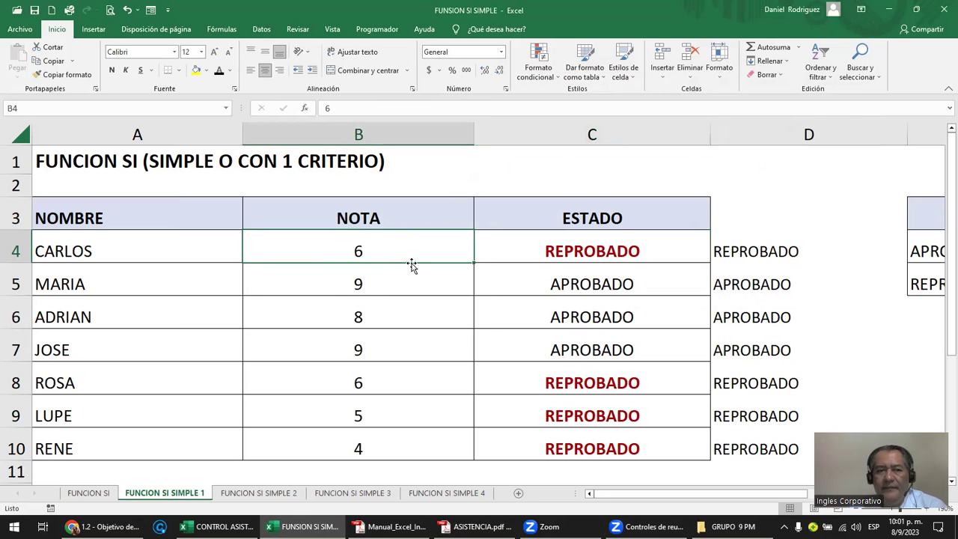
{"action": "type", "text": "10"}
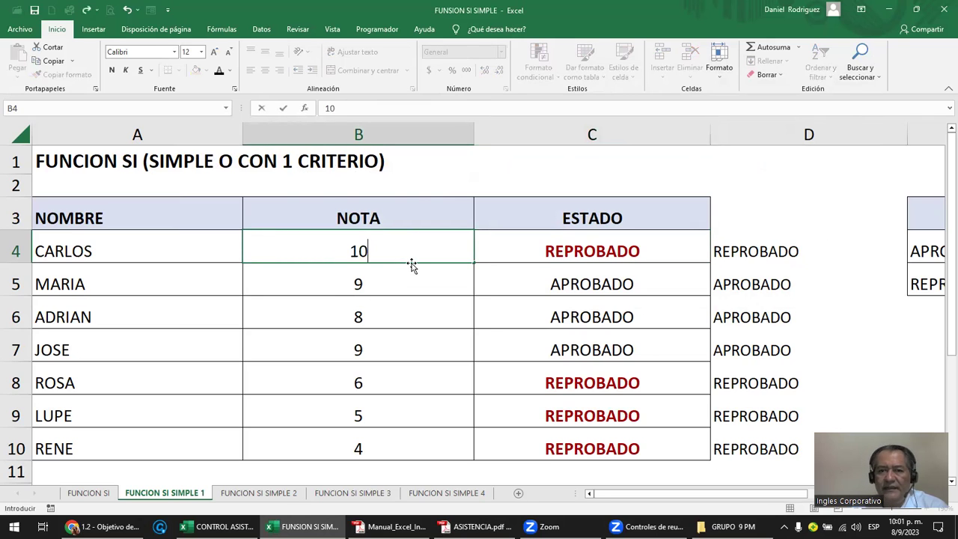
{"action": "key", "text": "Return"}
{"action": "left_click", "coordinate": [608, 252]}
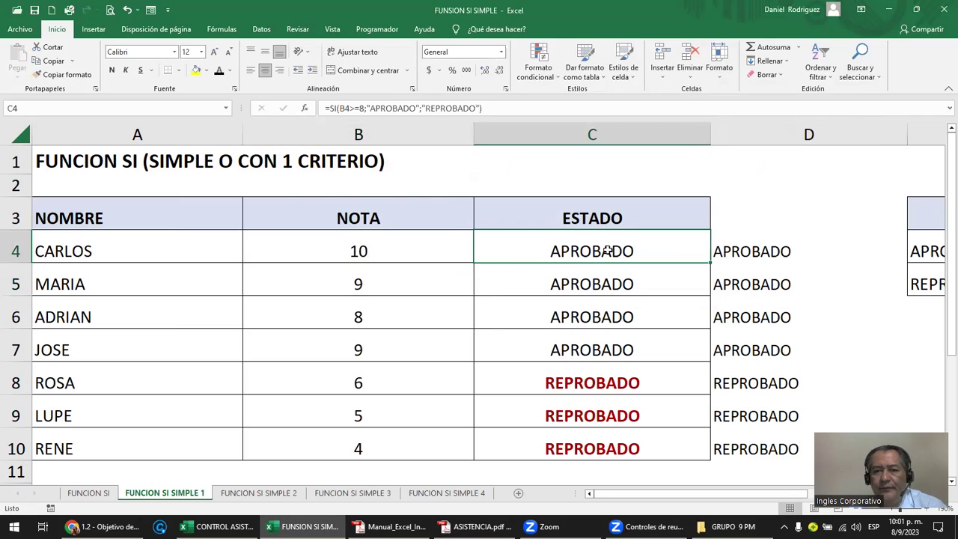
- Glance at FUNCION SI SIMPLE 2's DECISION results, then go to FUNCION SI SIMPLE 3 and select C6
{"action": "left_click", "coordinate": [273, 493]}
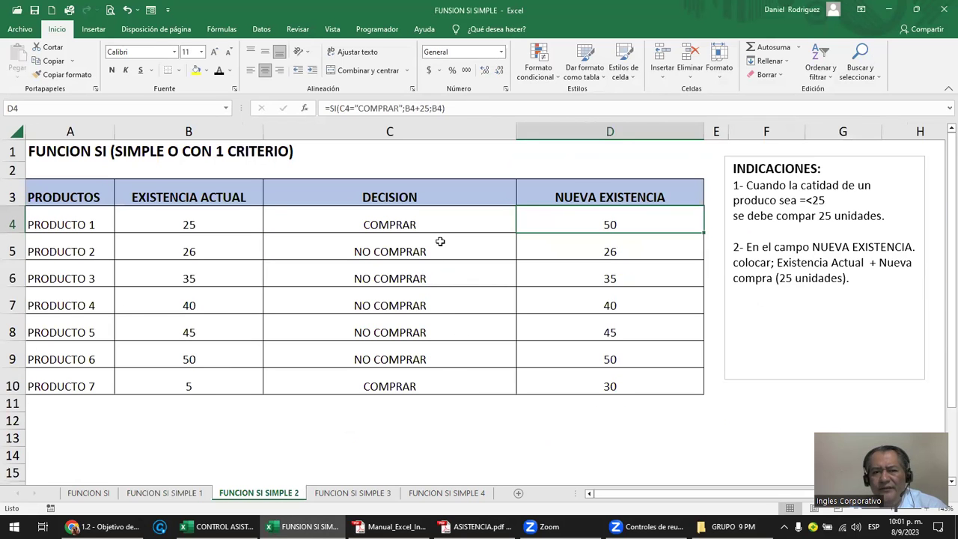
{"action": "left_click_drag", "start_coordinate": [413, 225], "coordinate": [429, 381]}
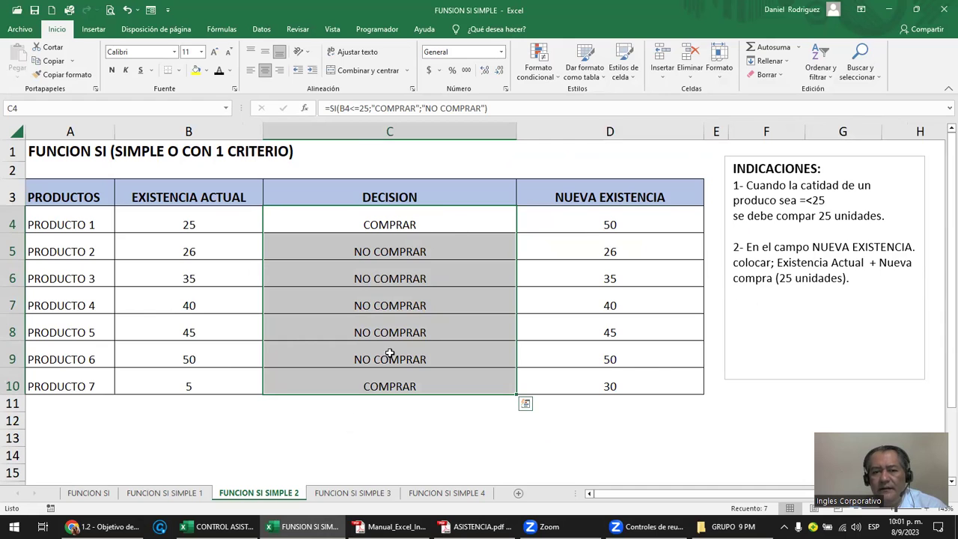
{"action": "left_click", "coordinate": [352, 492]}
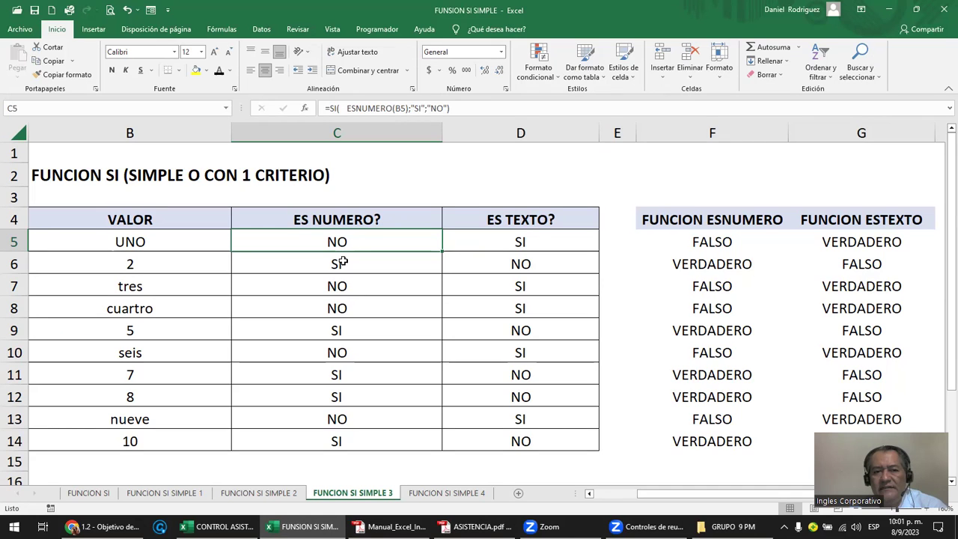
{"action": "left_click", "coordinate": [343, 262]}
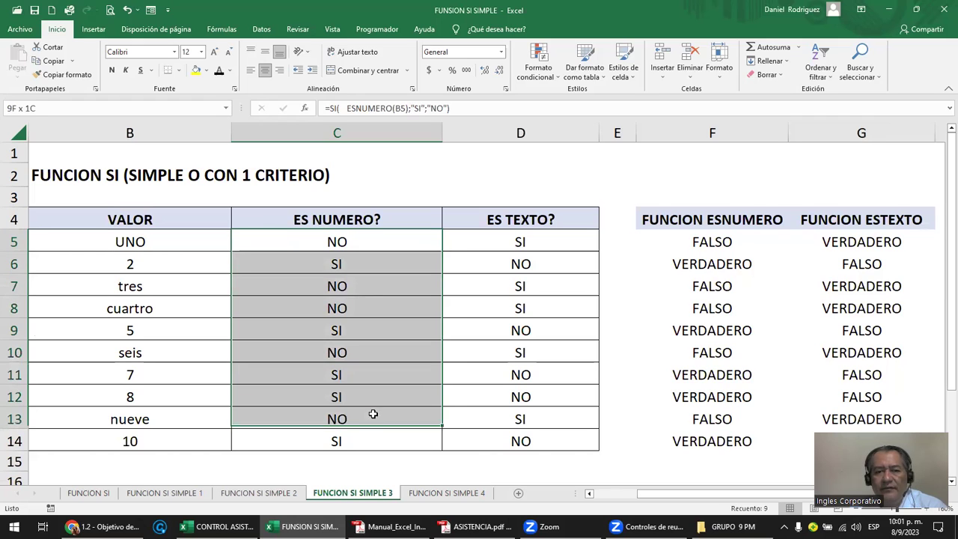
- Select C5:C14 and start an Es igual a highlight rule with the value SI
{"action": "left_click_drag", "start_coordinate": [355, 241], "coordinate": [377, 438]}
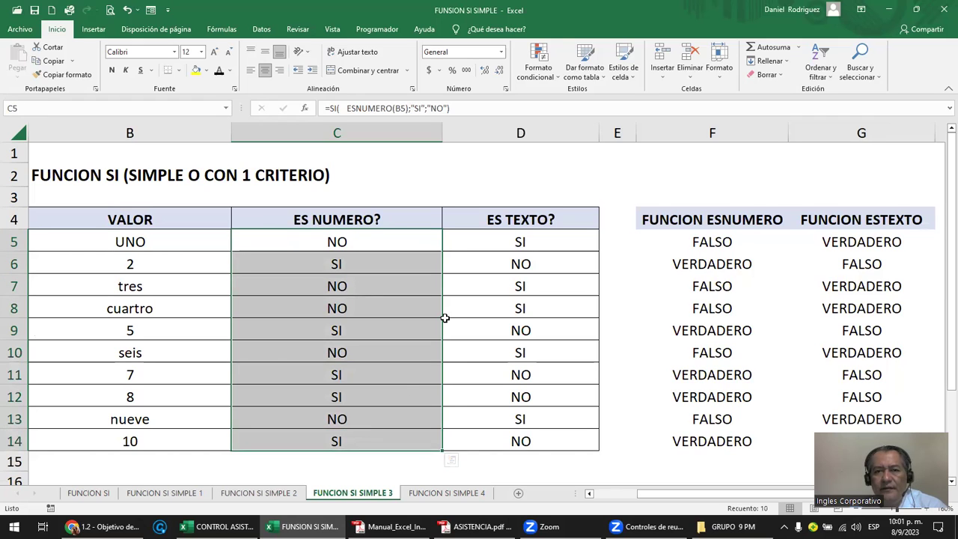
{"action": "left_click", "coordinate": [539, 64]}
{"action": "mouse_move", "coordinate": [592, 97]}
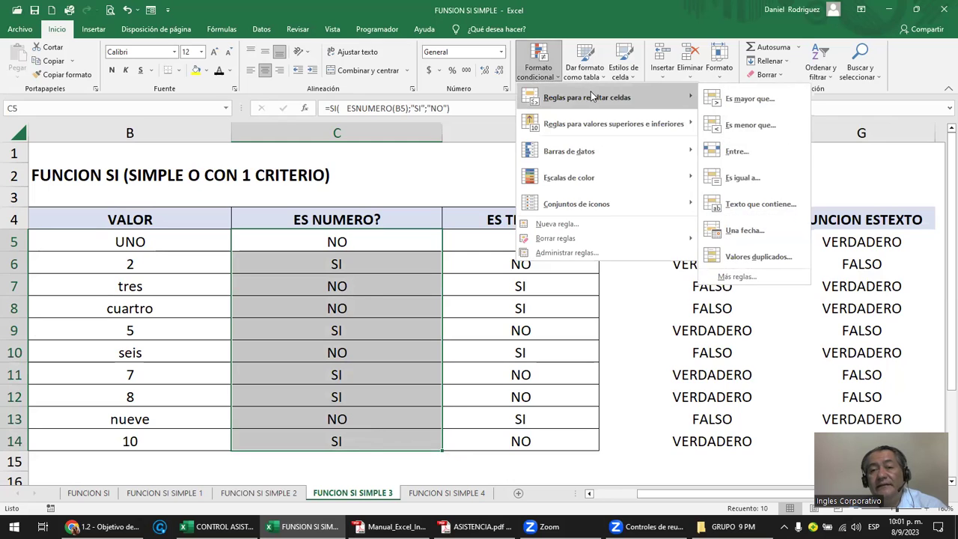
{"action": "left_click", "coordinate": [741, 178]}
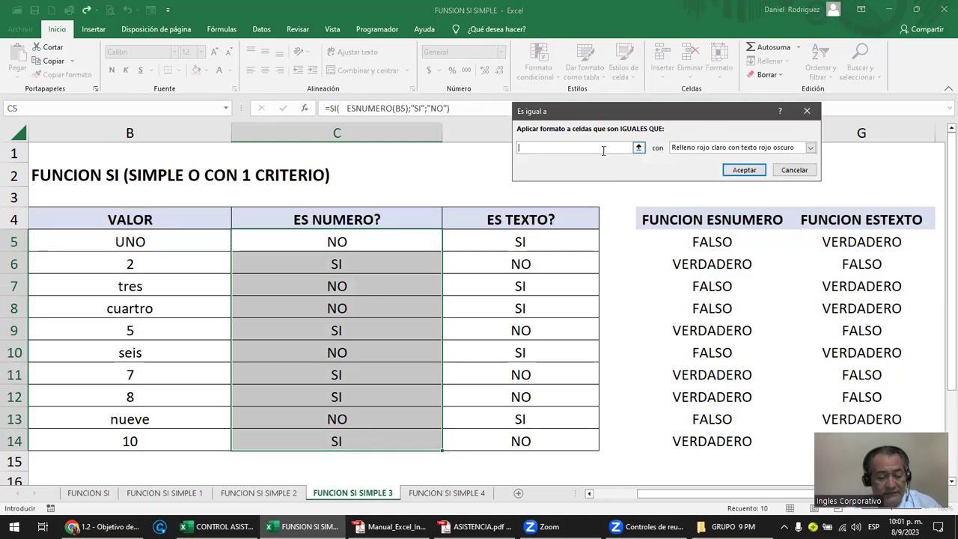
{"action": "type", "text": "SI"}
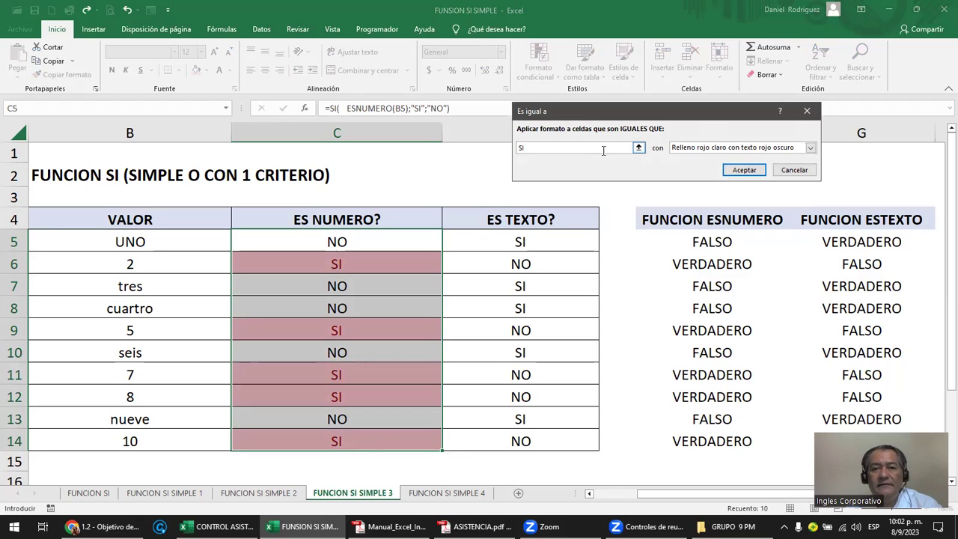
- Confirm the SI highlight, then test it by entering DOS in B6 and undoing
{"action": "left_click", "coordinate": [749, 171]}
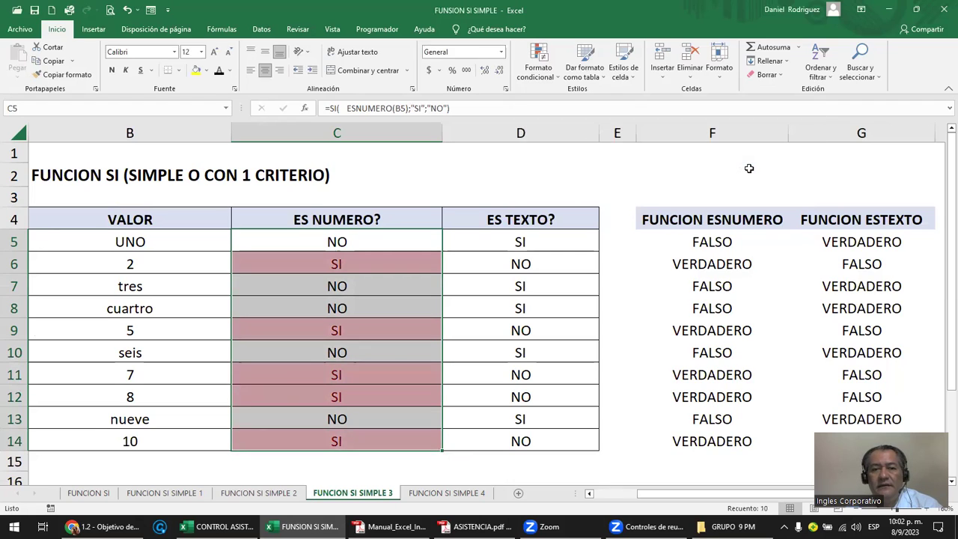
{"action": "left_click", "coordinate": [513, 309]}
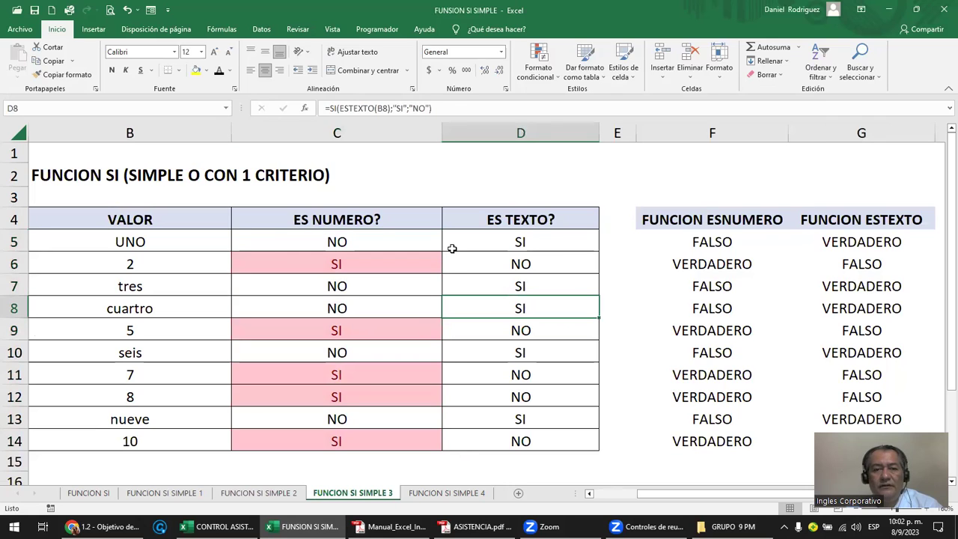
{"action": "left_click", "coordinate": [151, 265]}
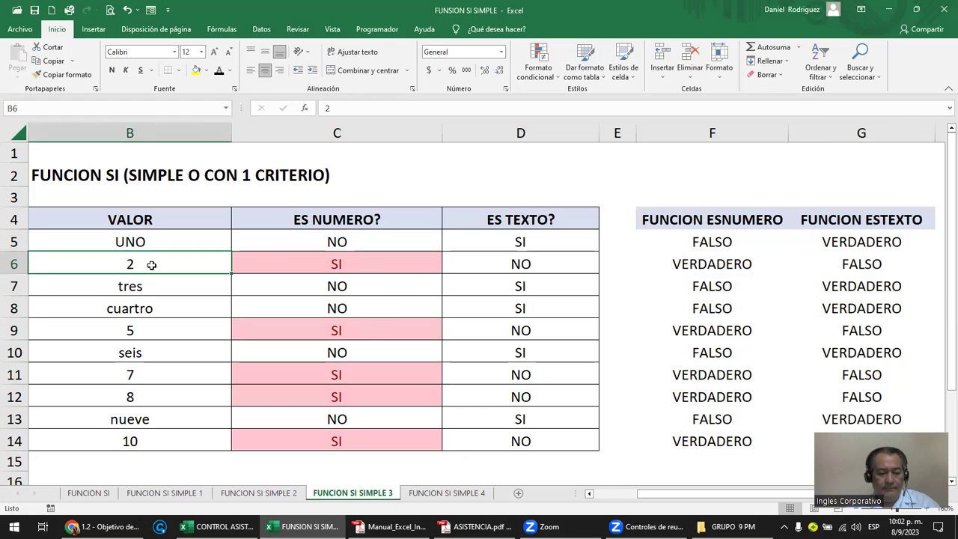
{"action": "type", "text": "DOS"}
{"action": "key", "text": "Return"}
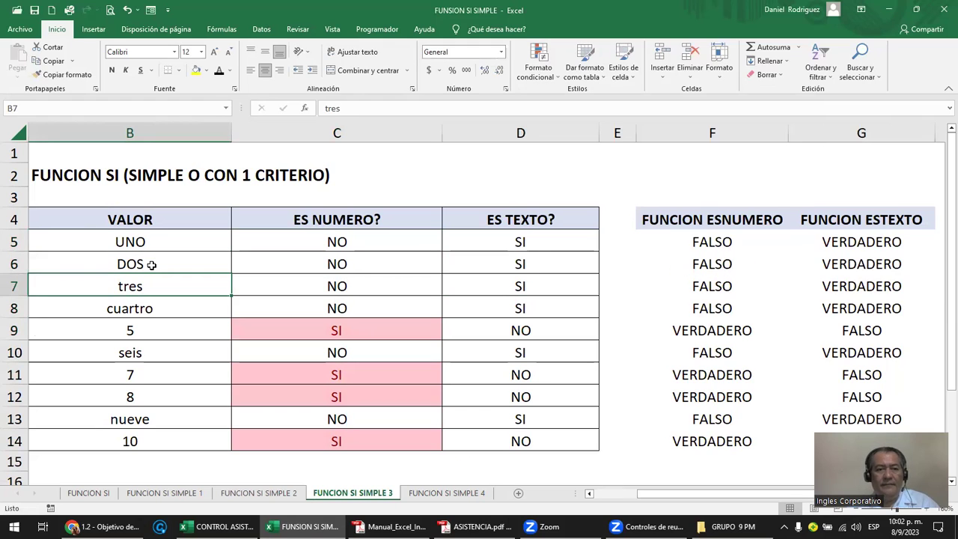
{"action": "left_click", "coordinate": [152, 265]}
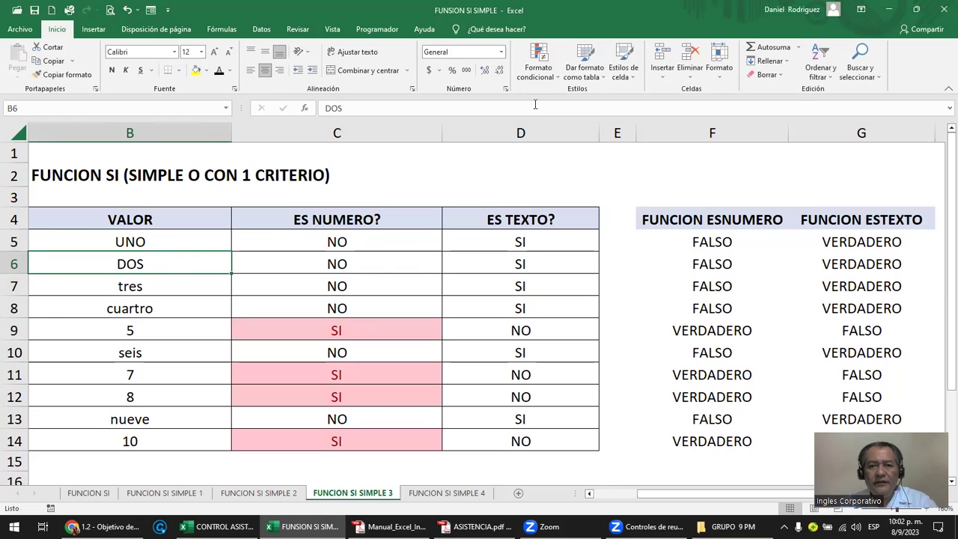
{"action": "left_click", "coordinate": [353, 272]}
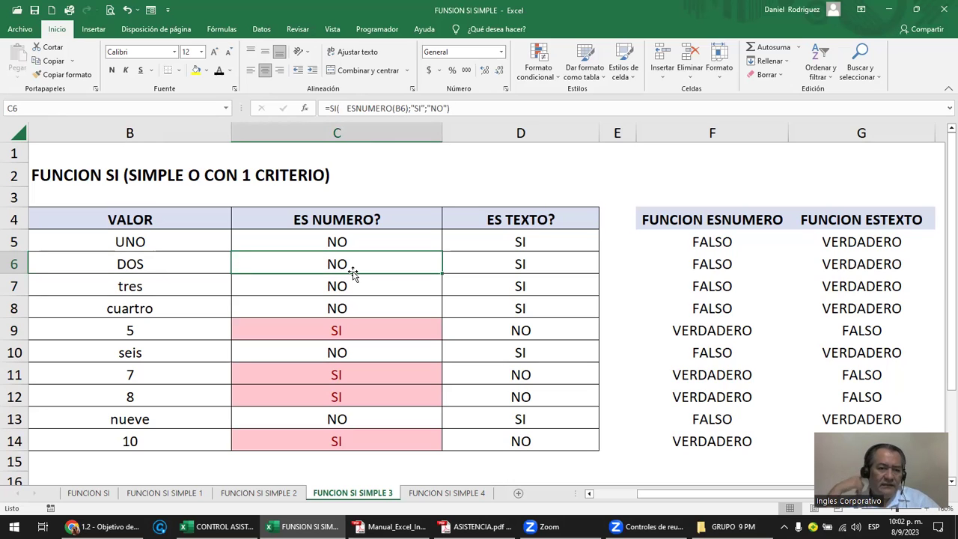
{"action": "key", "text": "ctrl+z"}
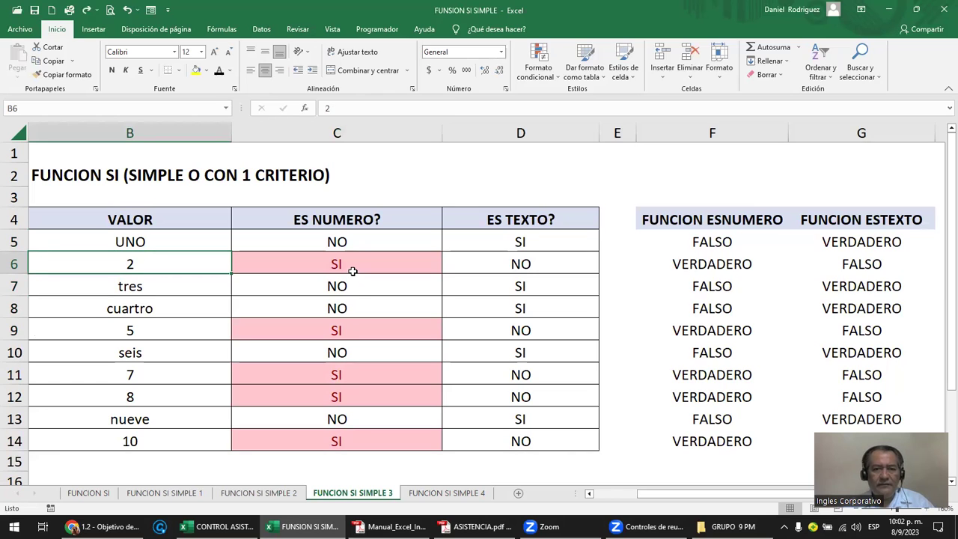
- Review the ES NUMERO? results in rows 6 through 14
{"action": "left_click", "coordinate": [358, 309]}
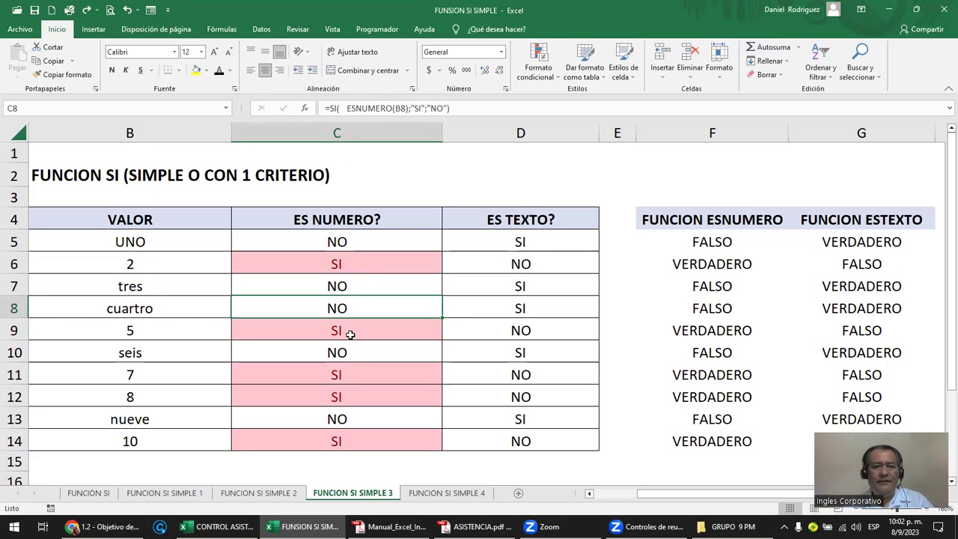
{"action": "left_click", "coordinate": [351, 334]}
{"action": "left_click", "coordinate": [318, 264]}
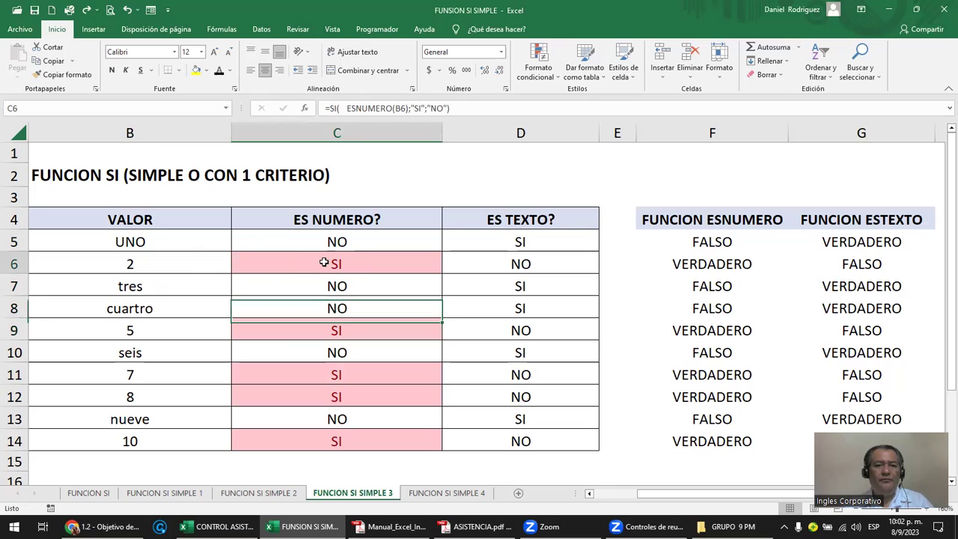
{"action": "left_click", "coordinate": [347, 328]}
{"action": "left_click", "coordinate": [356, 374]}
{"action": "left_click", "coordinate": [350, 399]}
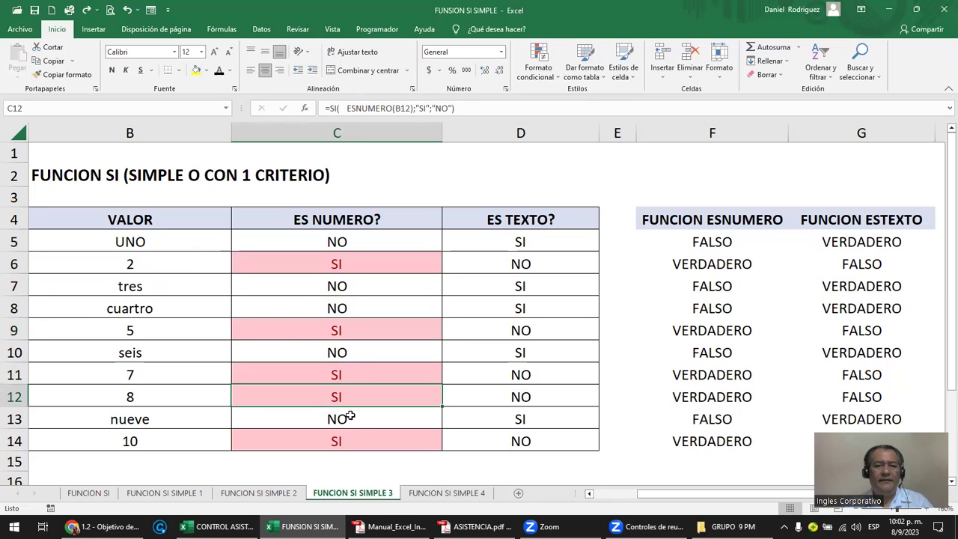
{"action": "left_click", "coordinate": [347, 438]}
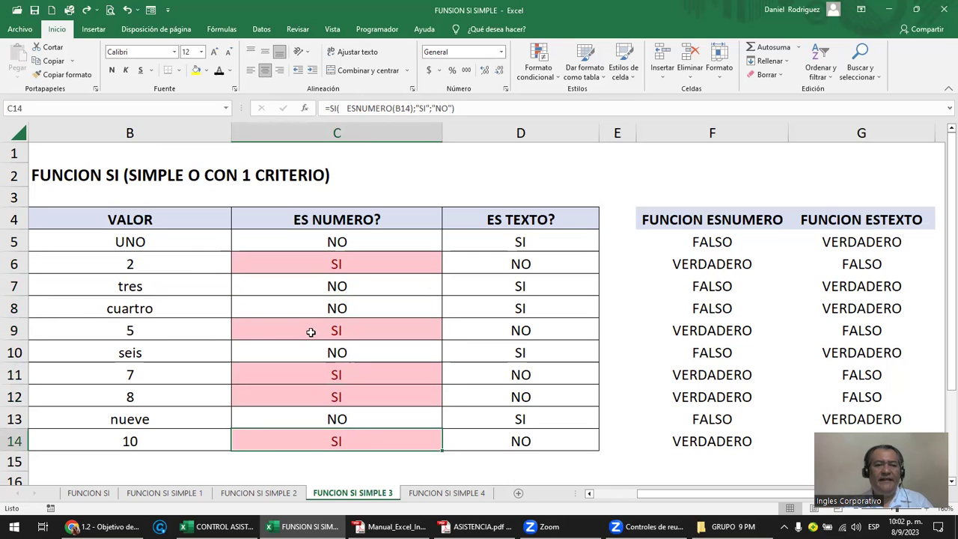
- Test B9 with the text CINCO, then undo to restore 5
{"action": "left_click", "coordinate": [137, 334]}
{"action": "type", "text": "CINCO"}
{"action": "key", "text": "Return"}
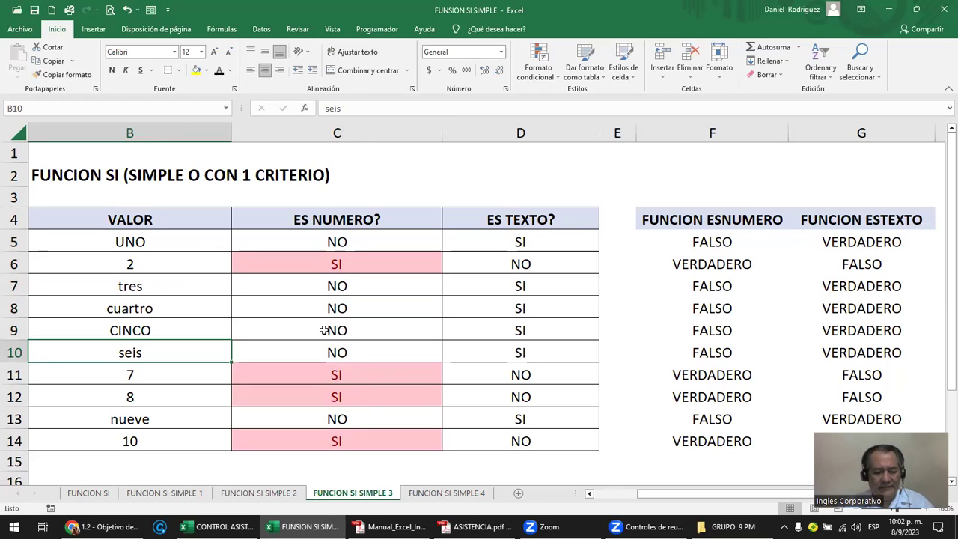
{"action": "key", "text": "ctrl+z"}
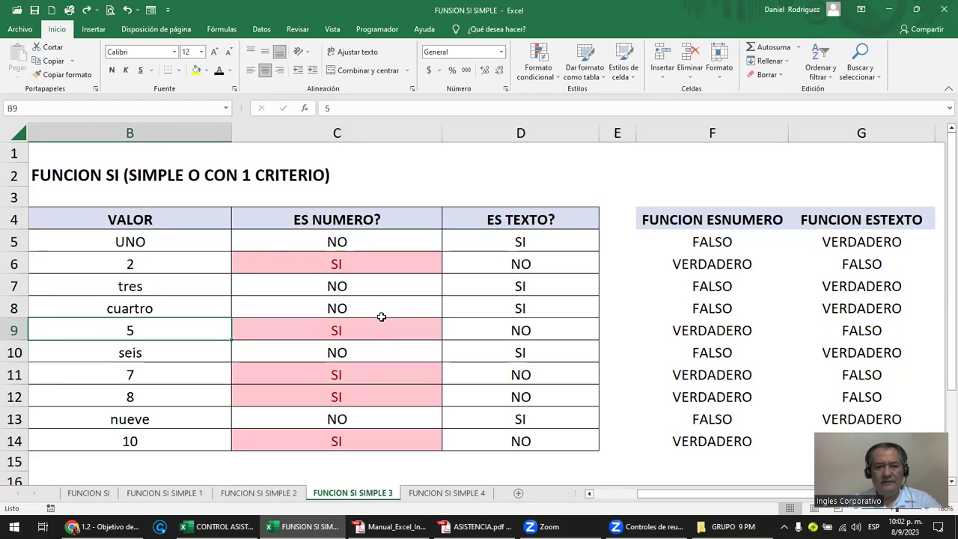
{"action": "left_click", "coordinate": [357, 332]}
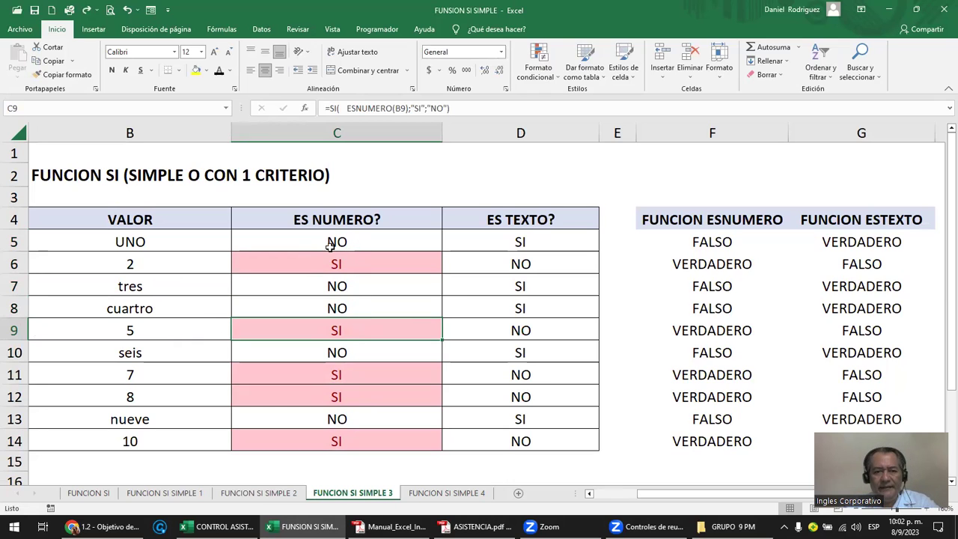
- Inspect C5's ESNUMERO formula, then move to the FUNCION SI SIMPLE 4 sheet
{"action": "left_click", "coordinate": [332, 243]}
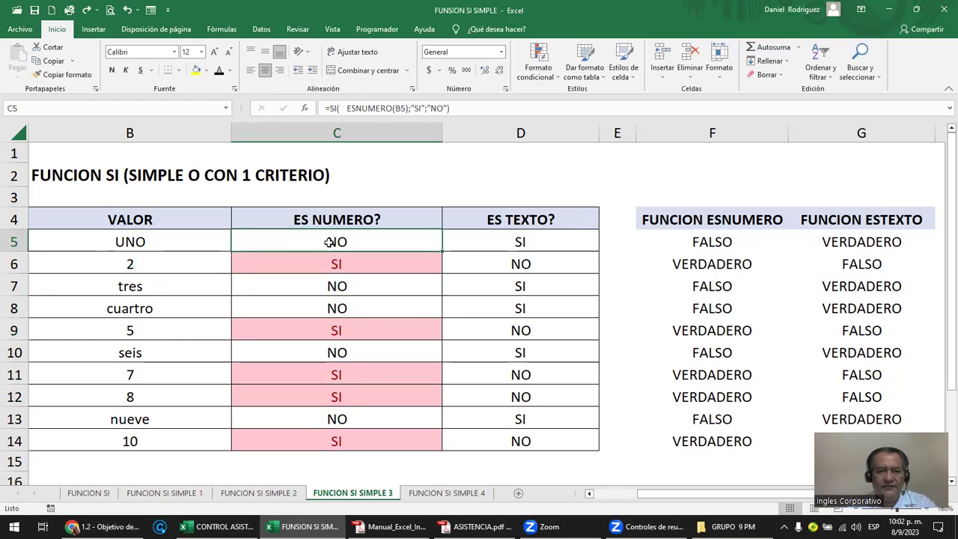
{"action": "double_click", "coordinate": [329, 243]}
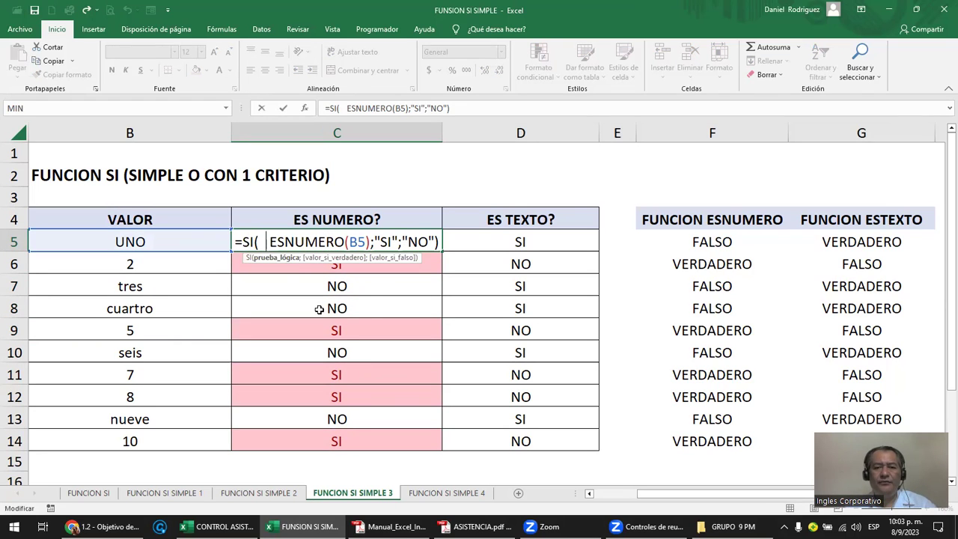
{"action": "key", "text": "Escape"}
{"action": "left_click", "coordinate": [453, 493]}
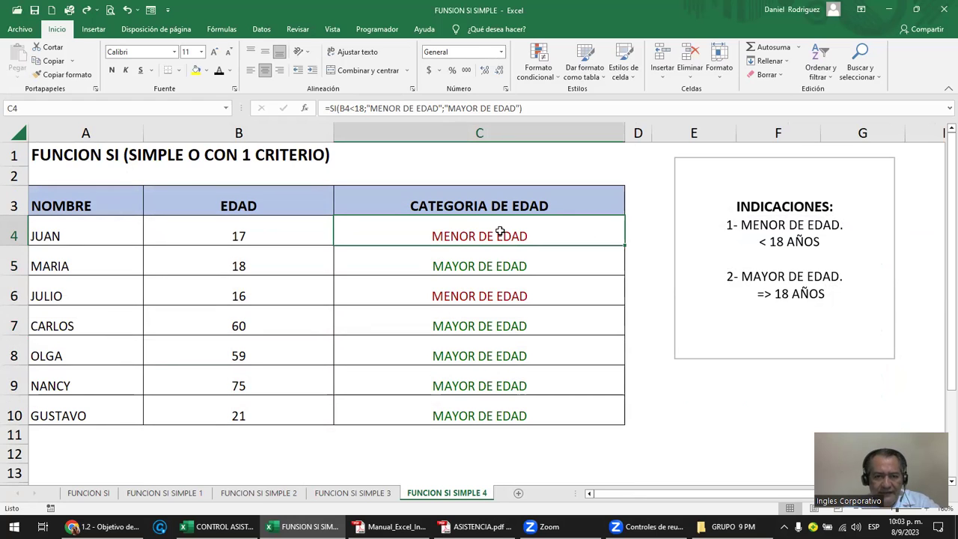
- Show C4's age formula and select the CATEGORIA DE EDAD results C4:C10
{"action": "key", "text": "F2"}
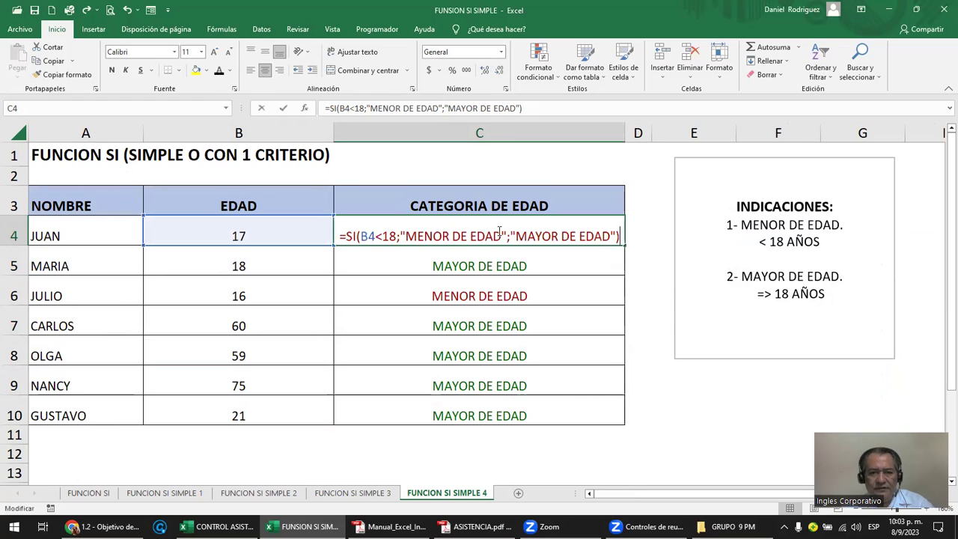
{"action": "key", "text": "Return"}
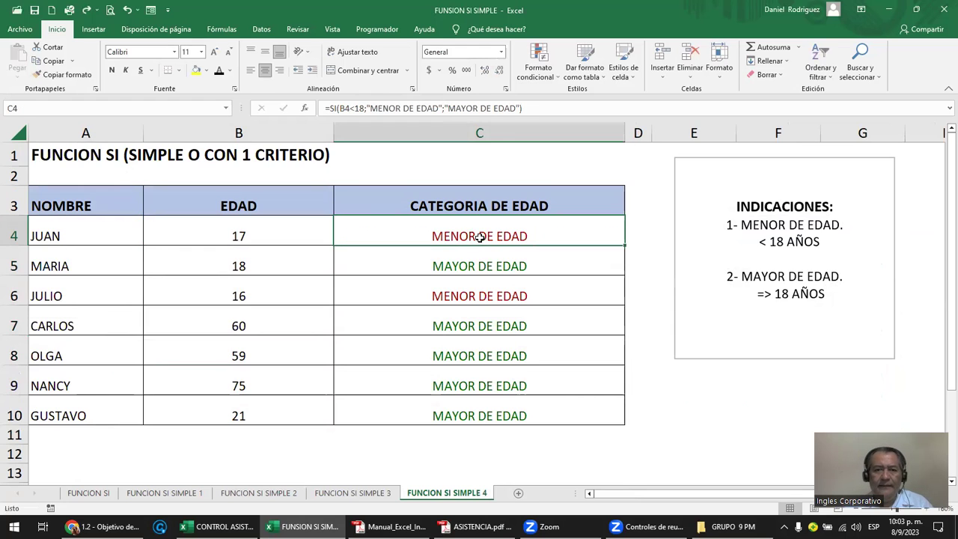
{"action": "mouse_move", "coordinate": [471, 233]}
{"action": "left_mouse_down"}
{"action": "mouse_move", "coordinate": [489, 365]}
{"action": "mouse_move", "coordinate": [518, 287]}
{"action": "left_mouse_up"}
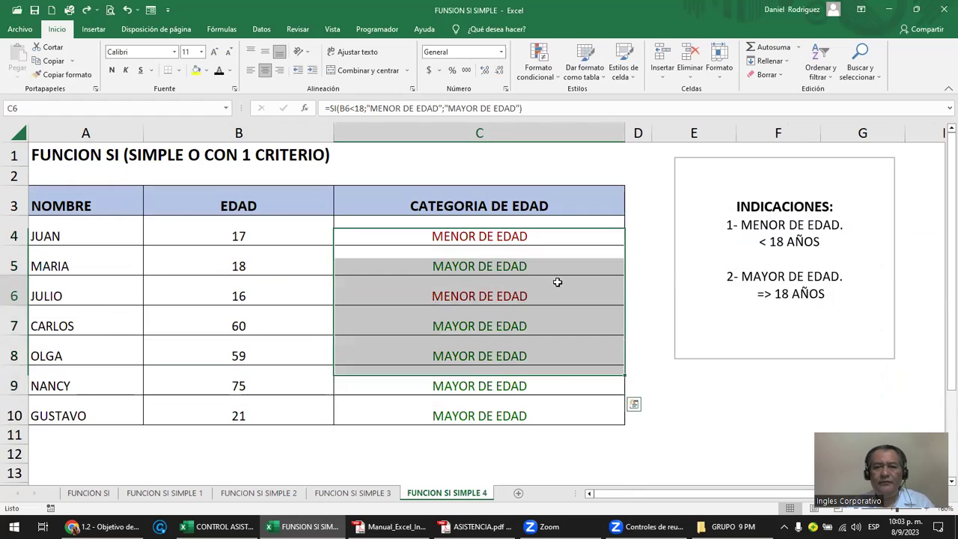
{"action": "left_click_drag", "start_coordinate": [517, 288], "coordinate": [535, 408]}
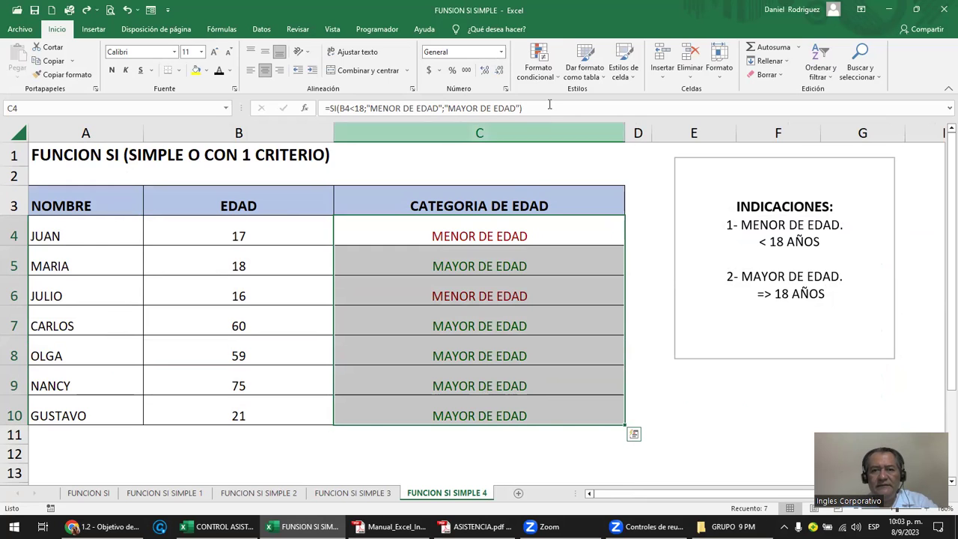
{"action": "left_click", "coordinate": [542, 74]}
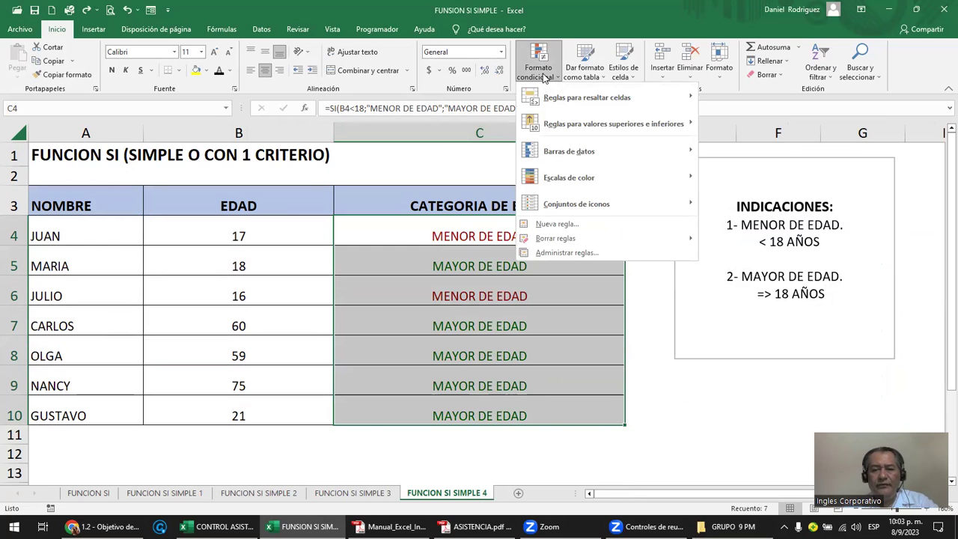
{"action": "left_click", "coordinate": [419, 253]}
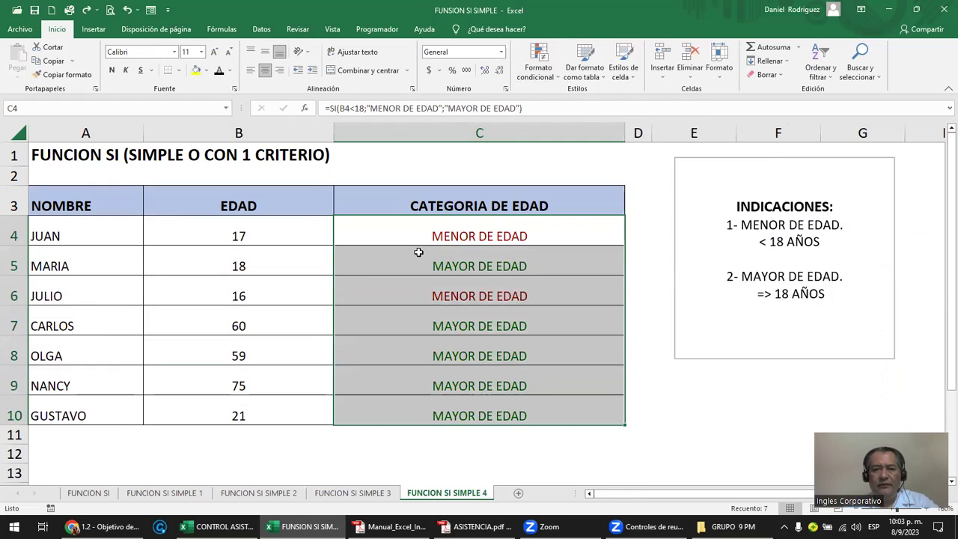
- Check the category formulas in rows 4, 5 and 7, then reopen Formato condicional
{"action": "left_click", "coordinate": [478, 249]}
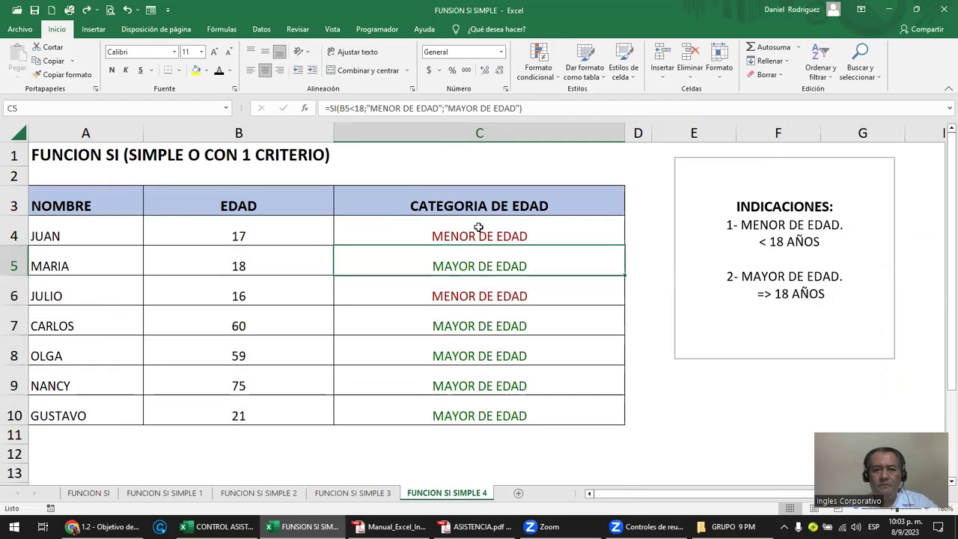
{"action": "left_click", "coordinate": [479, 236]}
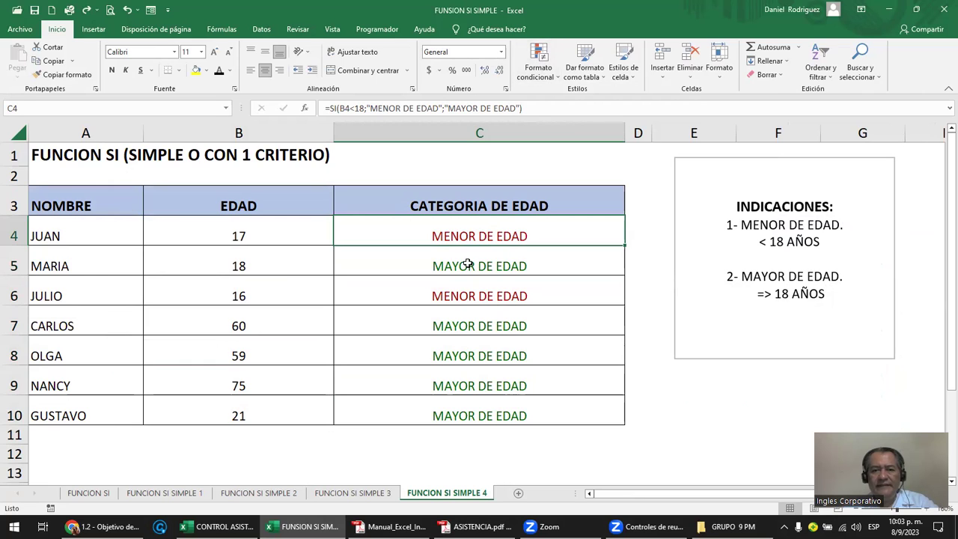
{"action": "left_click", "coordinate": [469, 263]}
{"action": "left_click", "coordinate": [525, 334]}
{"action": "left_click", "coordinate": [532, 270]}
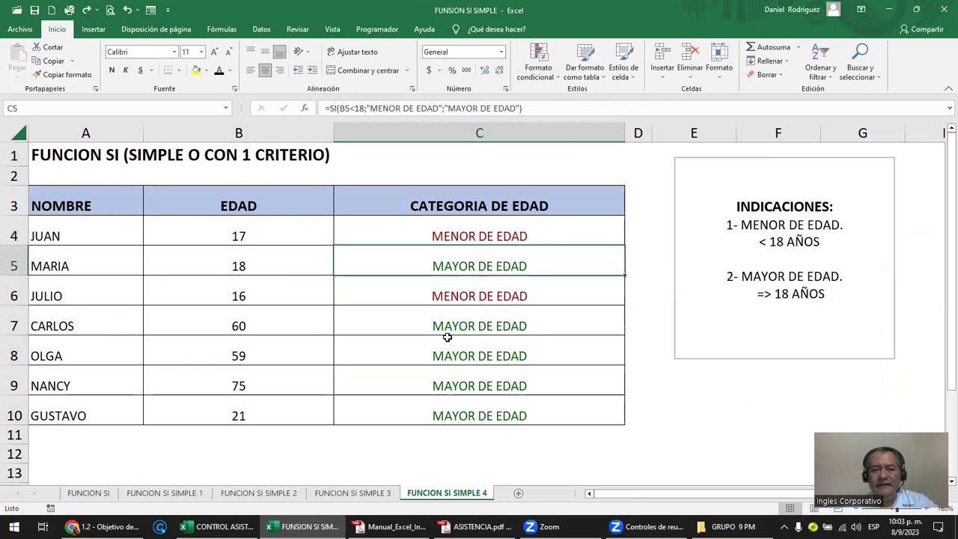
{"action": "left_click", "coordinate": [539, 66]}
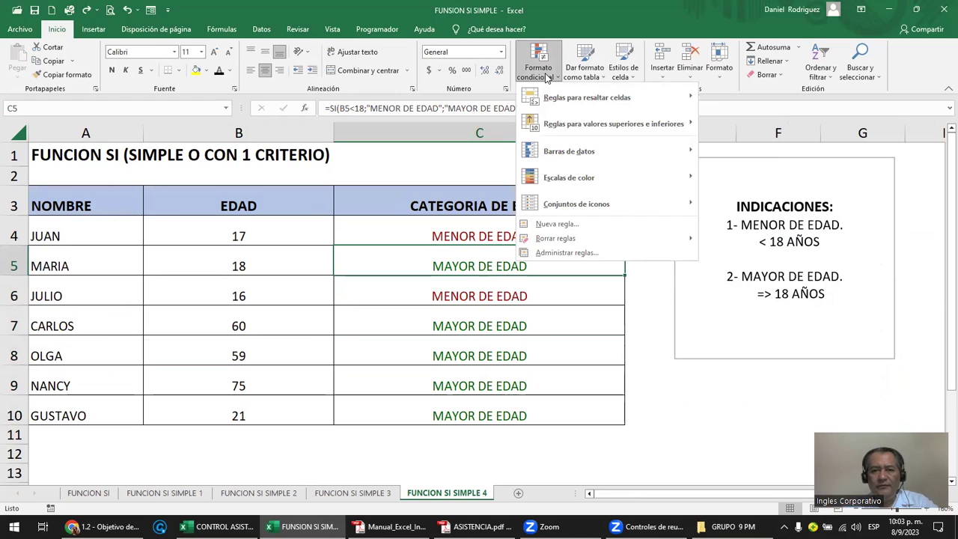
- Delete the MAYOR DE EDAD and MENOR DE EDAD rules, then return to FUNCION SI SIMPLE 1
{"action": "left_click", "coordinate": [569, 255]}
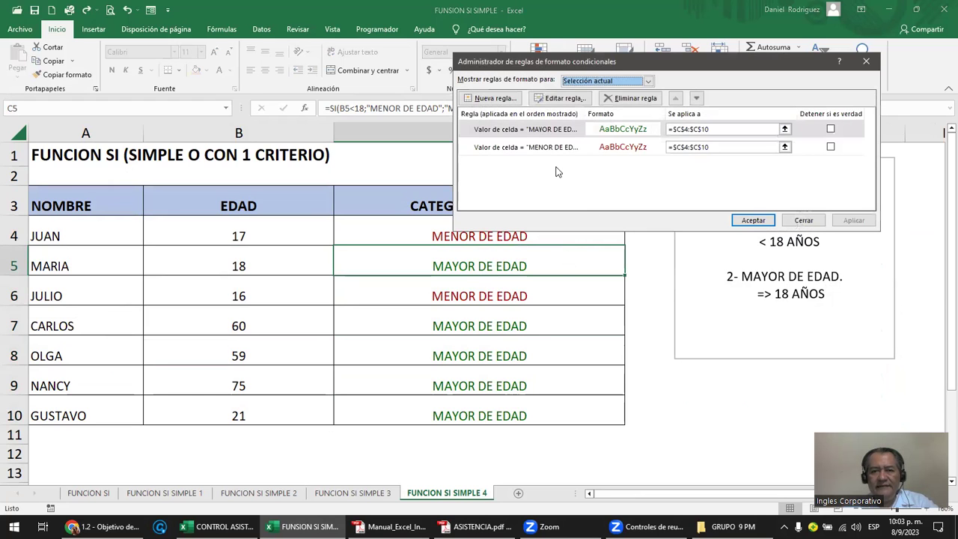
{"action": "left_click", "coordinate": [542, 148]}
{"action": "left_click", "coordinate": [540, 134]}
{"action": "left_click", "coordinate": [543, 141]}
{"action": "left_click", "coordinate": [547, 133]}
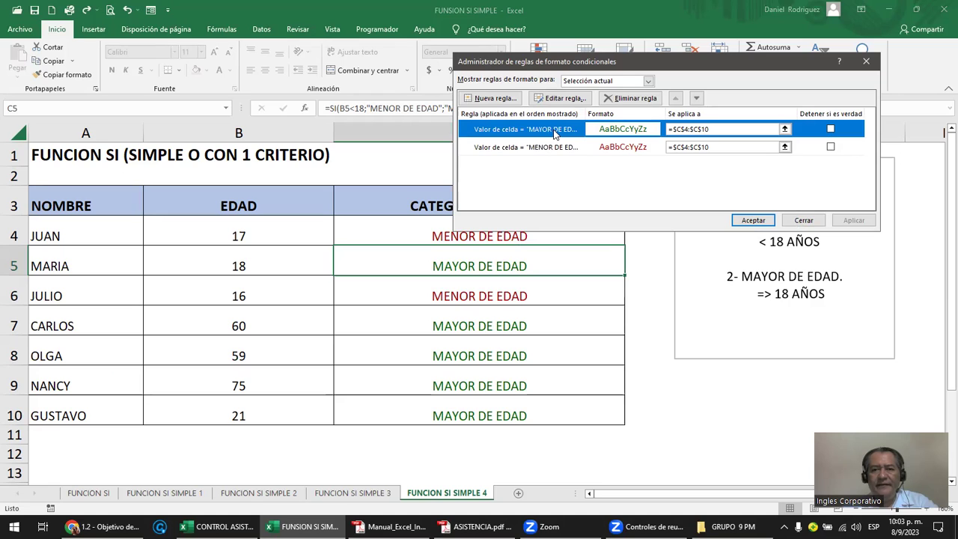
{"action": "left_click", "coordinate": [626, 99]}
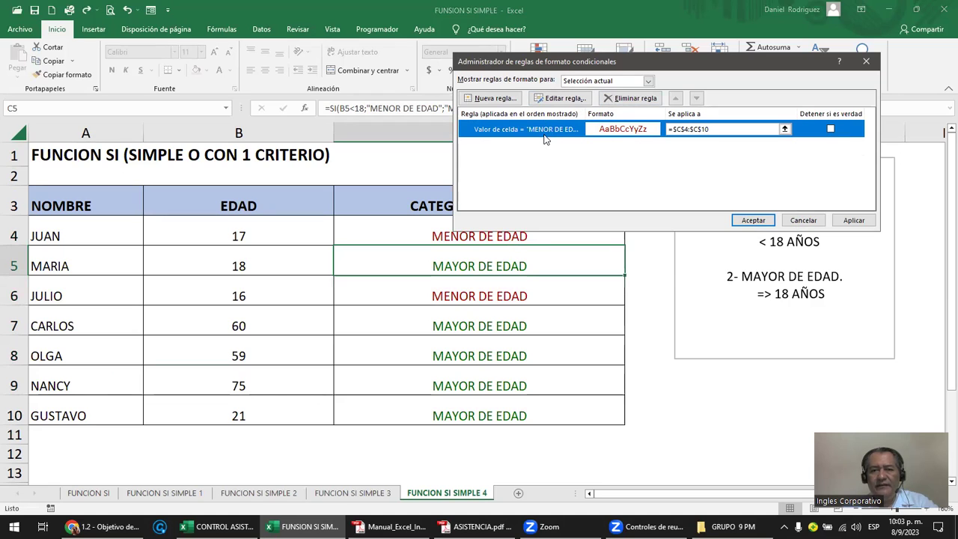
{"action": "left_click", "coordinate": [614, 102]}
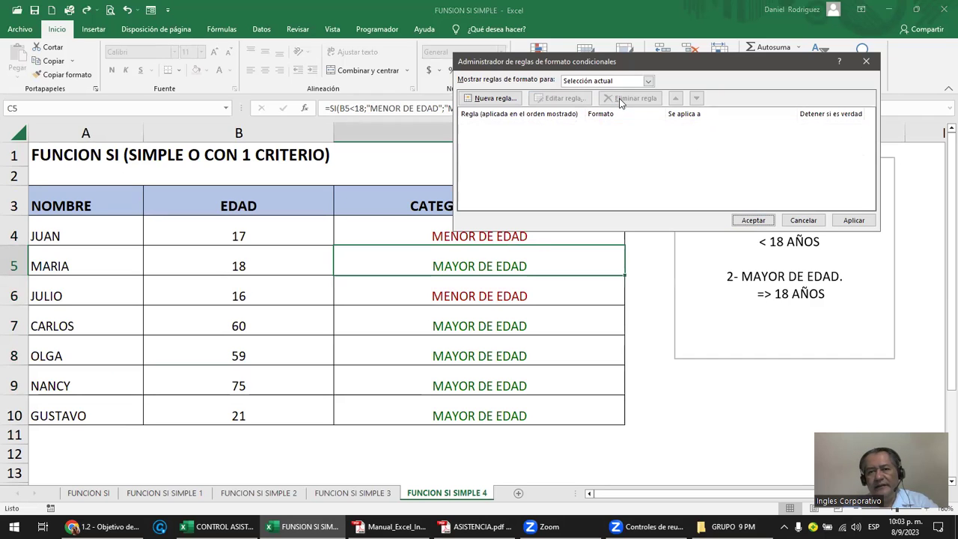
{"action": "left_click", "coordinate": [854, 221]}
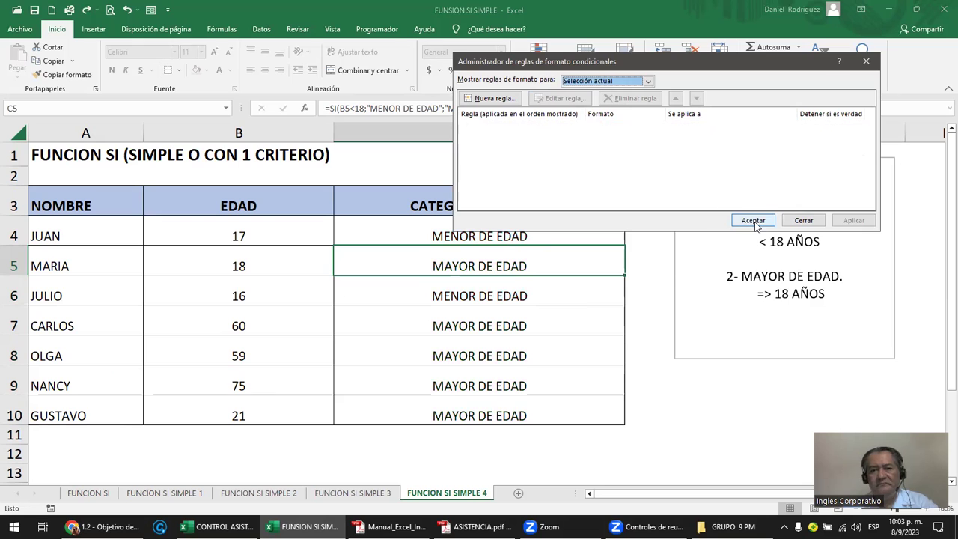
{"action": "left_click", "coordinate": [753, 221]}
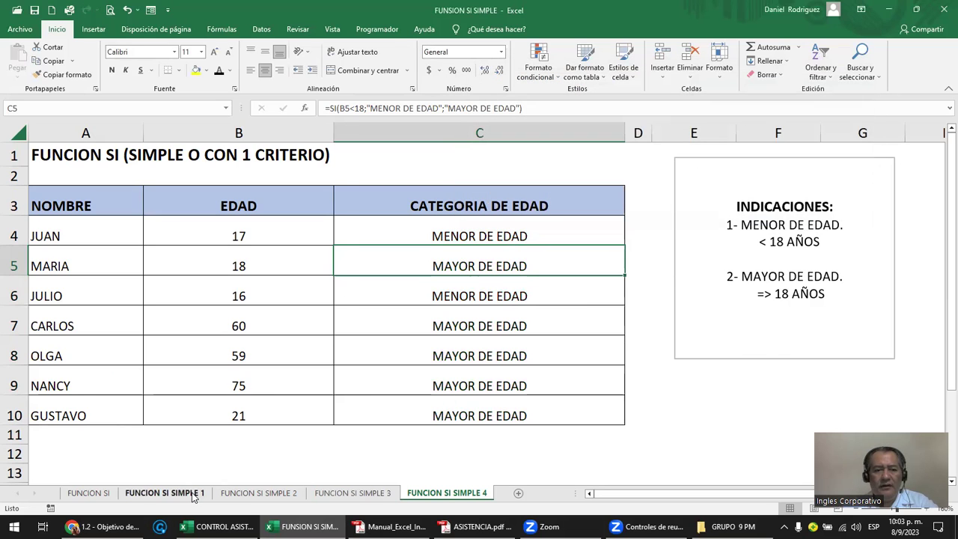
{"action": "left_click", "coordinate": [193, 498]}
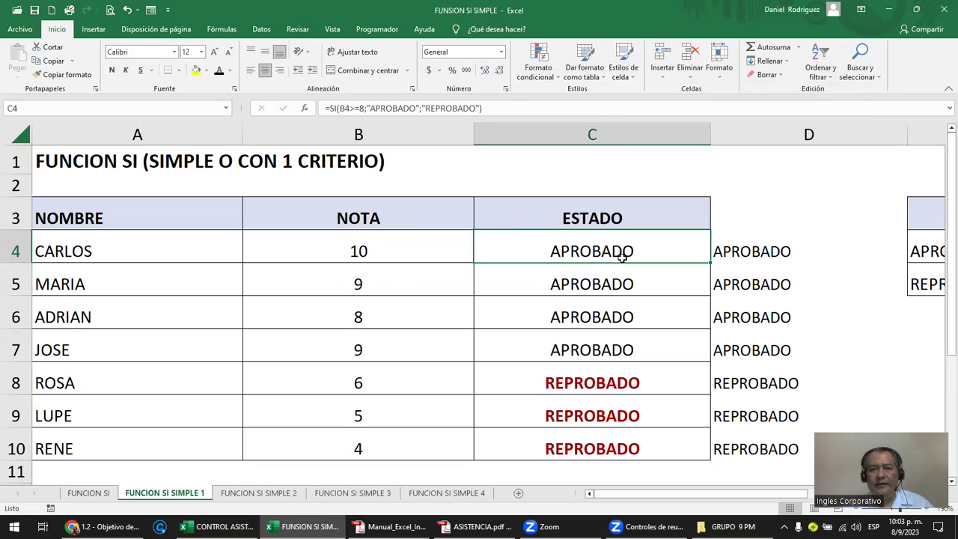
- From cell C8, delete the red REPROBADO conditional formatting rule on the ESTADO column
{"action": "scroll", "coordinate": [621, 255], "scroll_direction": "down", "scroll_amount": 1, "text": "ctrl"}
{"action": "left_click", "coordinate": [584, 305]}
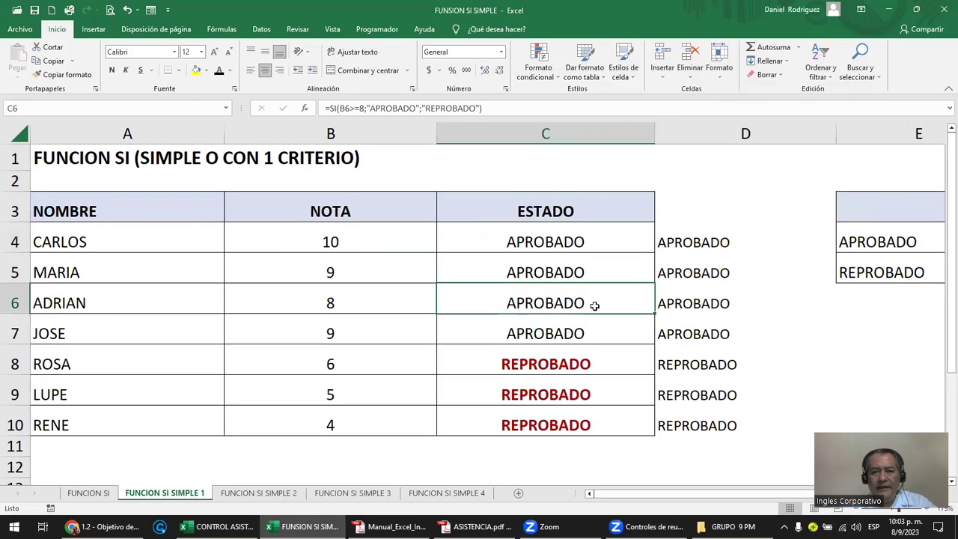
{"action": "left_click", "coordinate": [569, 346]}
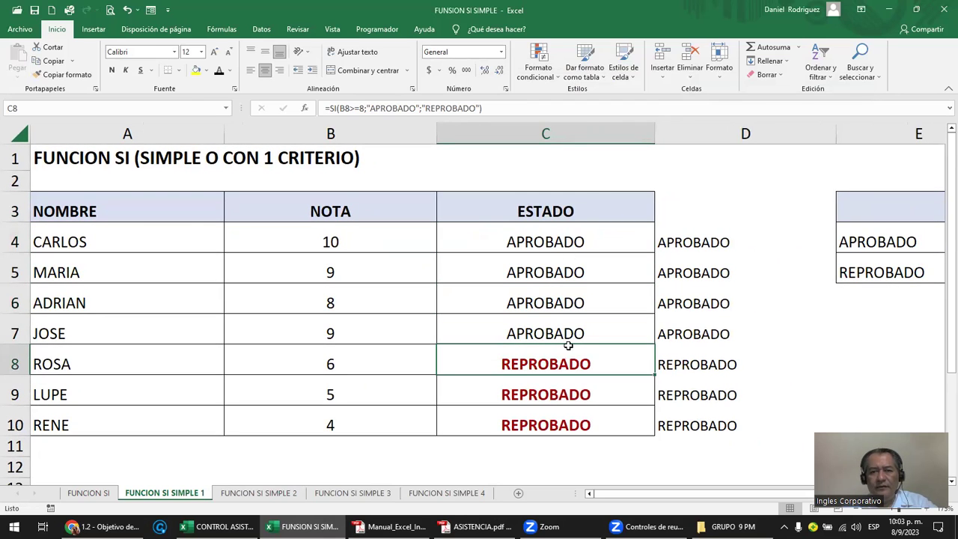
{"action": "left_click", "coordinate": [548, 75]}
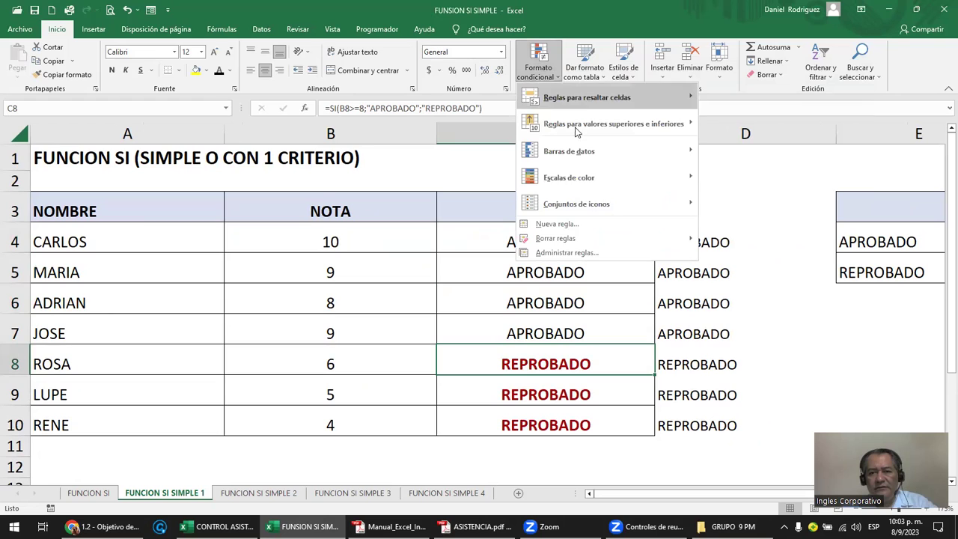
{"action": "left_click", "coordinate": [584, 254]}
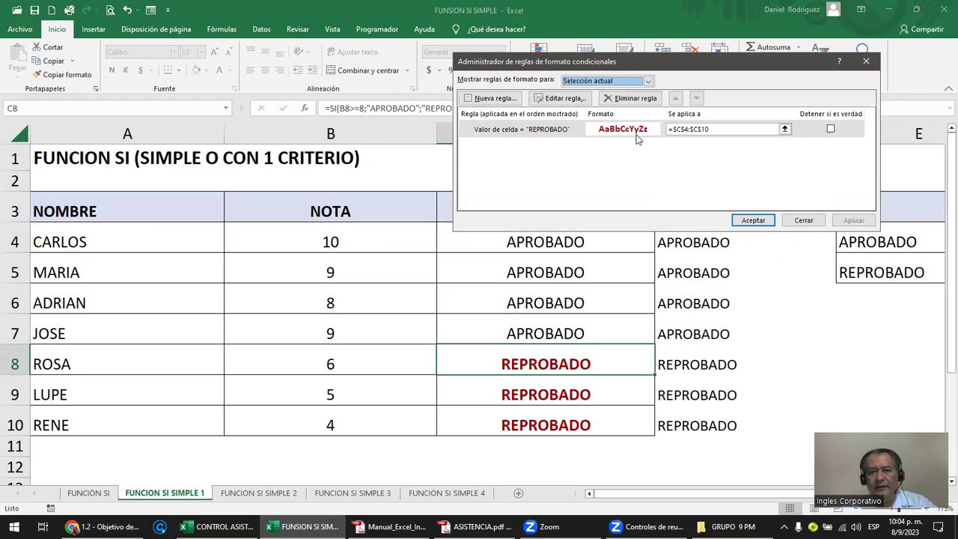
{"action": "left_click", "coordinate": [569, 132]}
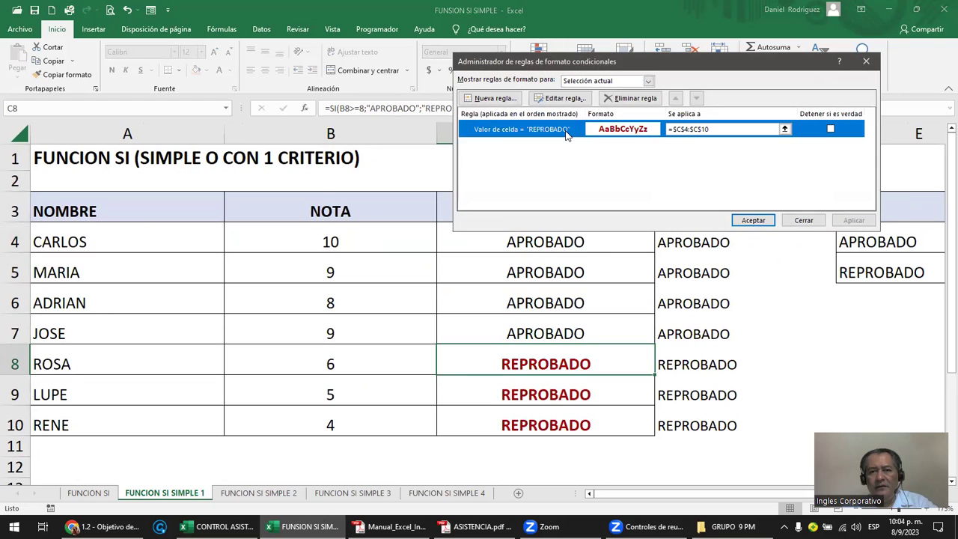
{"action": "left_click", "coordinate": [648, 104]}
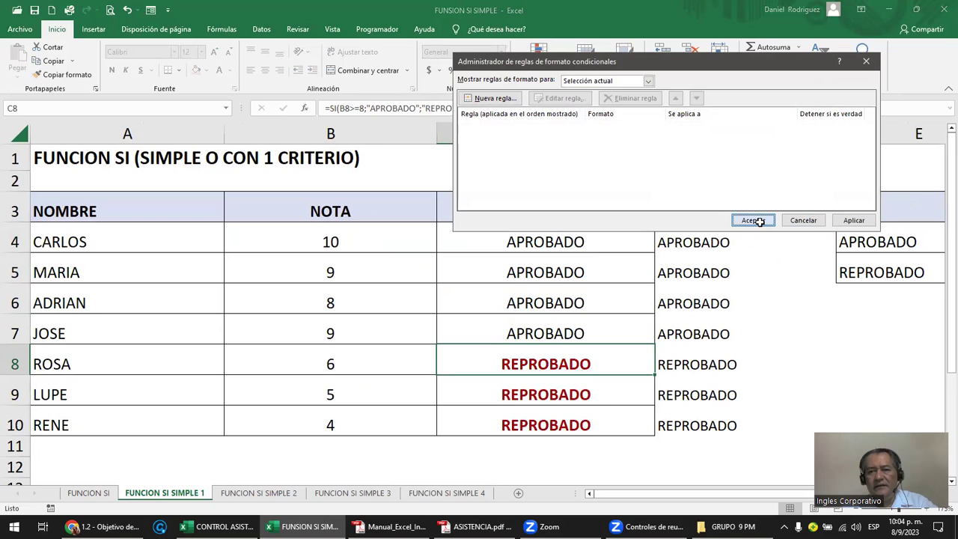
{"action": "left_click", "coordinate": [752, 221]}
- On FUNCION SI SIMPLE 3, delete the Valor de celda = "SI" pink highlighting rule
{"action": "left_click", "coordinate": [286, 496]}
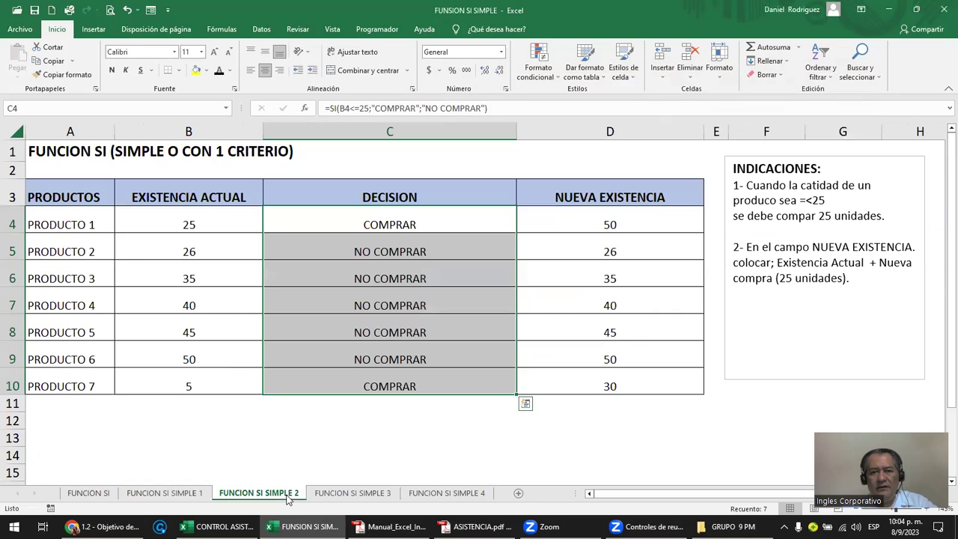
{"action": "left_click", "coordinate": [365, 497]}
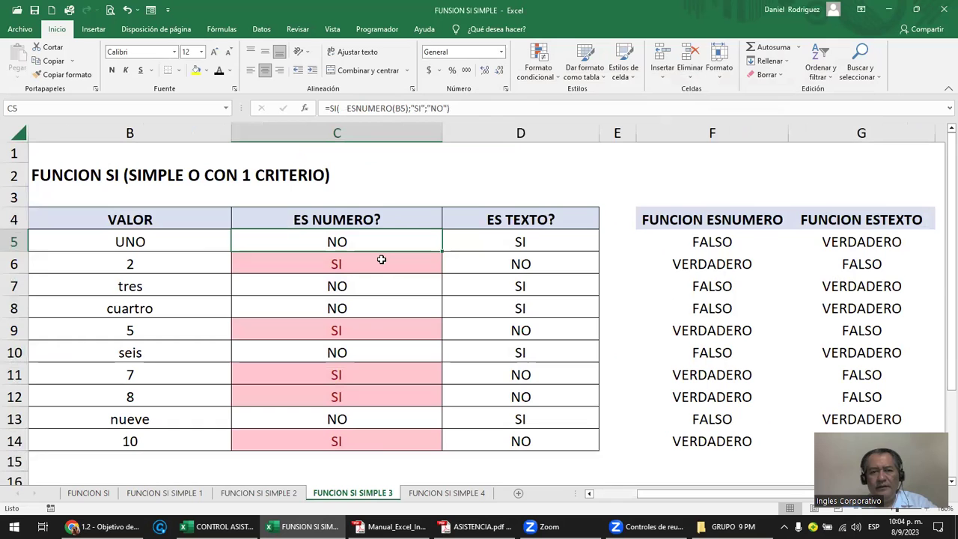
{"action": "left_click", "coordinate": [382, 259]}
{"action": "left_click", "coordinate": [382, 286]}
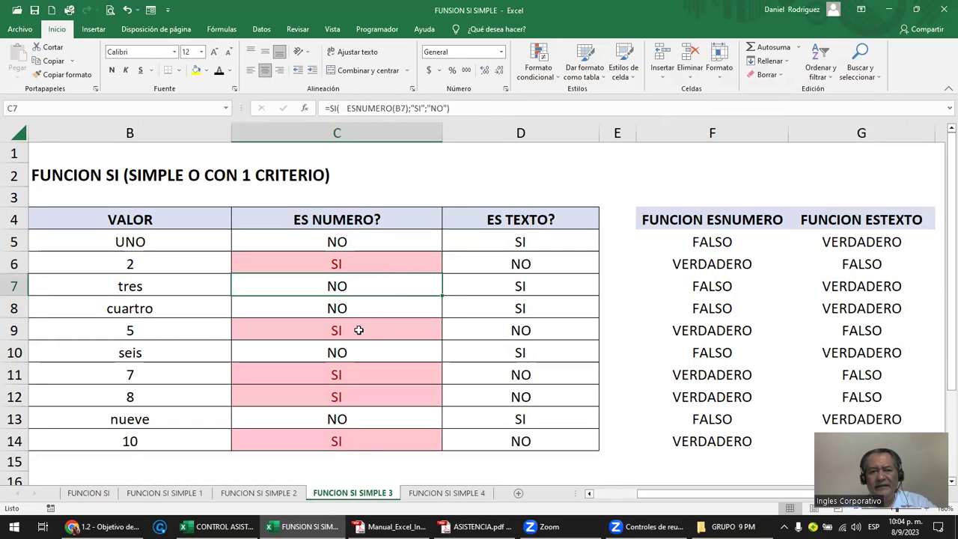
{"action": "left_click", "coordinate": [358, 331]}
{"action": "left_click", "coordinate": [539, 75]}
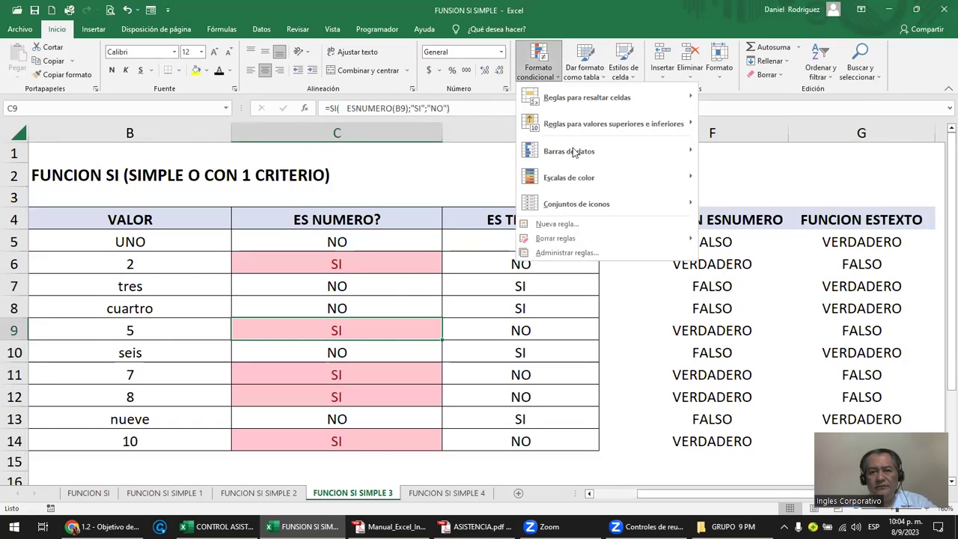
{"action": "left_click", "coordinate": [580, 253]}
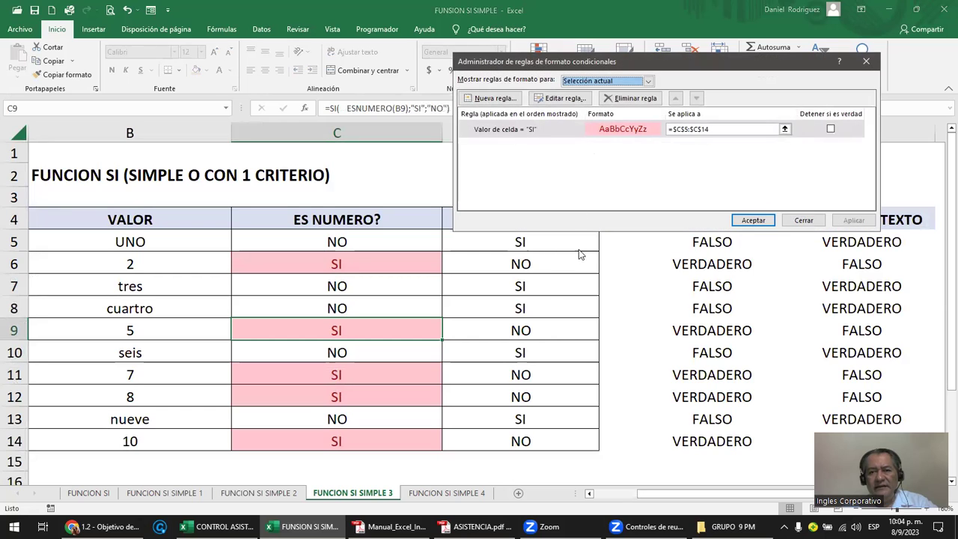
{"action": "left_click", "coordinate": [522, 132]}
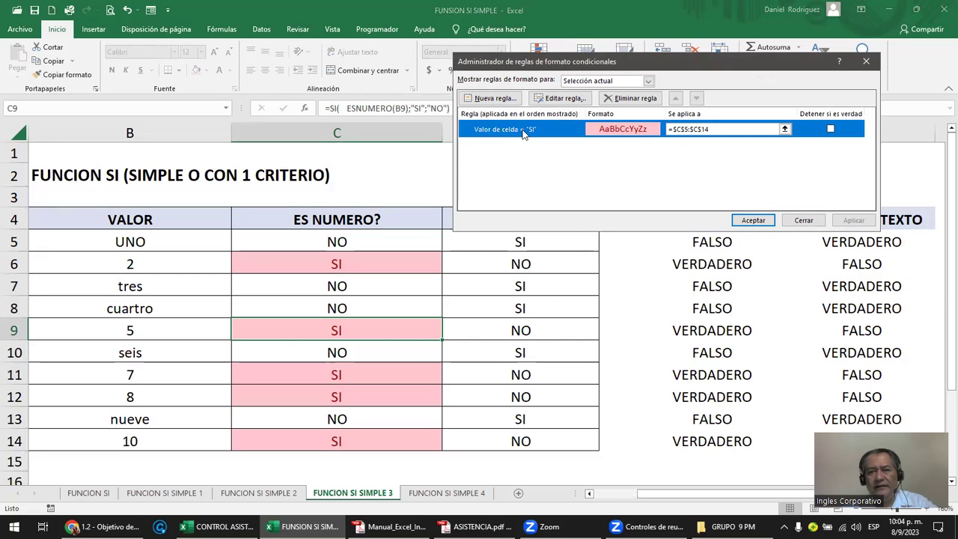
{"action": "left_click", "coordinate": [631, 98]}
{"action": "left_click", "coordinate": [753, 220]}
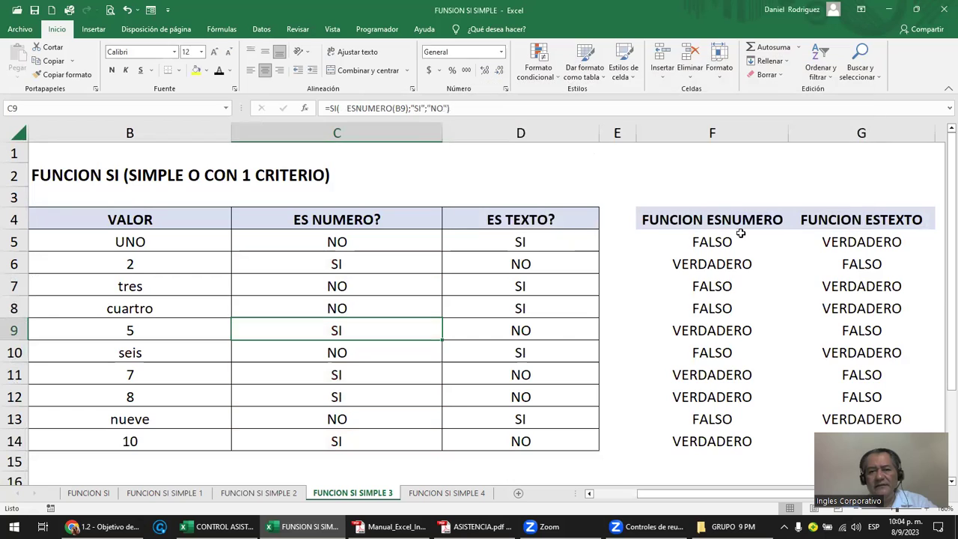
- Check the ES TEXTO? formula in D9 and save the workbook
{"action": "left_click", "coordinate": [525, 329]}
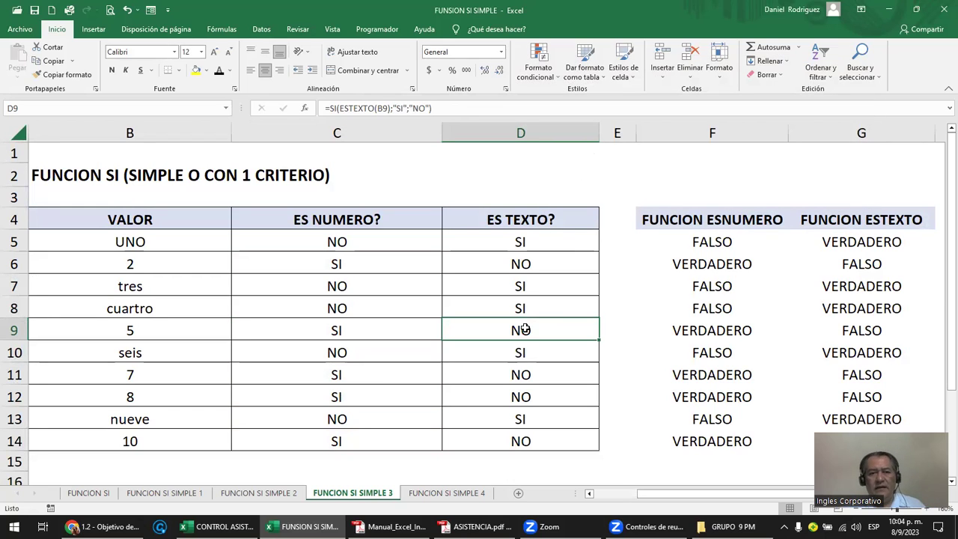
{"action": "left_click", "coordinate": [35, 10]}
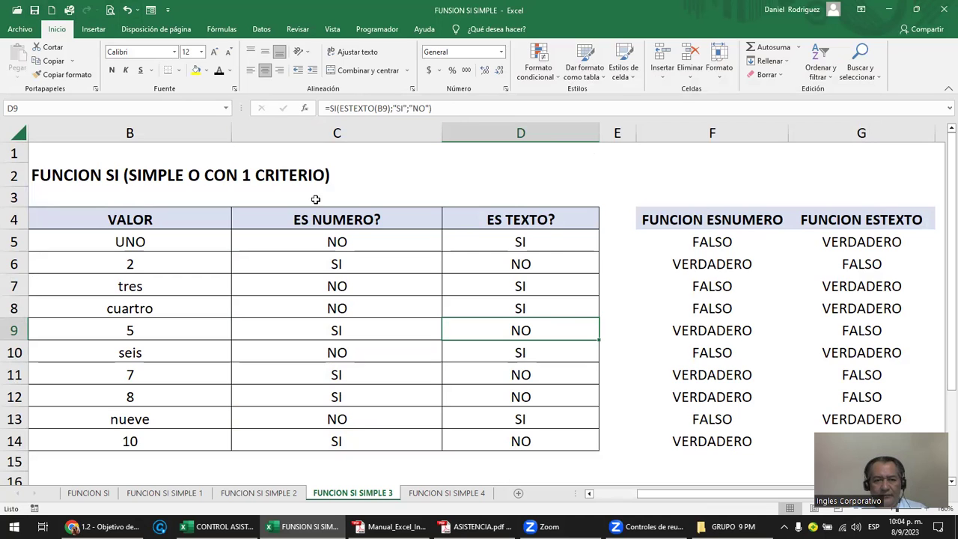
{"action": "left_click_drag", "start_coordinate": [347, 237], "coordinate": [349, 438]}
{"action": "left_click", "coordinate": [365, 250]}
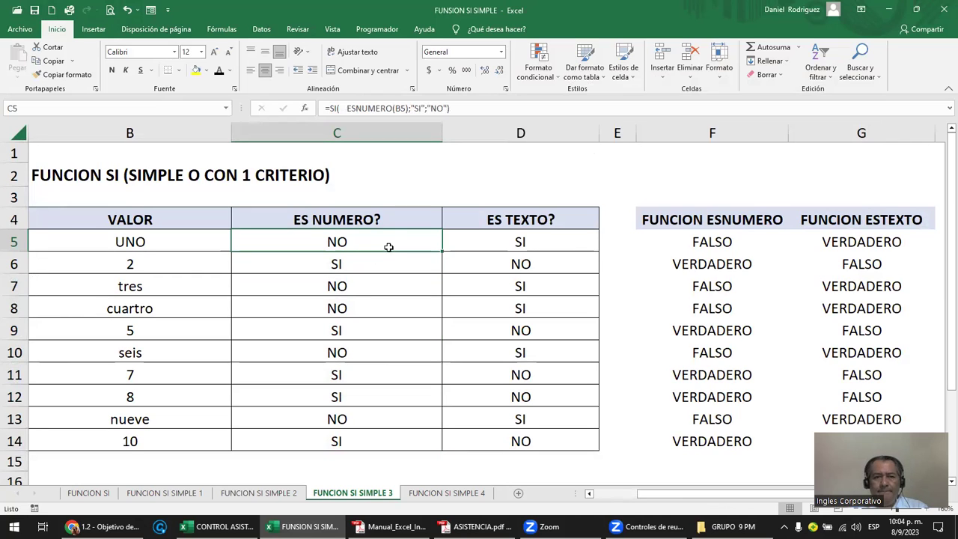
{"action": "left_click", "coordinate": [362, 201]}
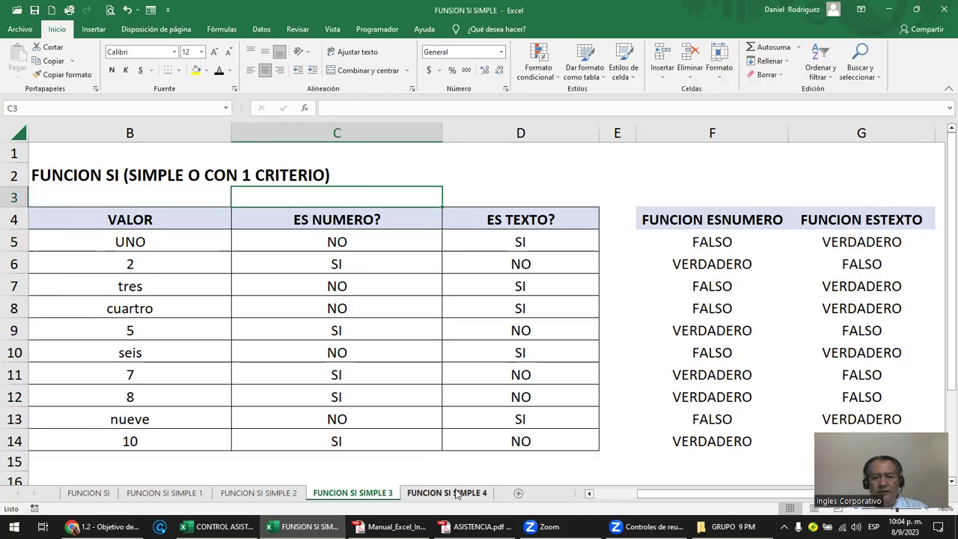
{"action": "left_click", "coordinate": [455, 493]}
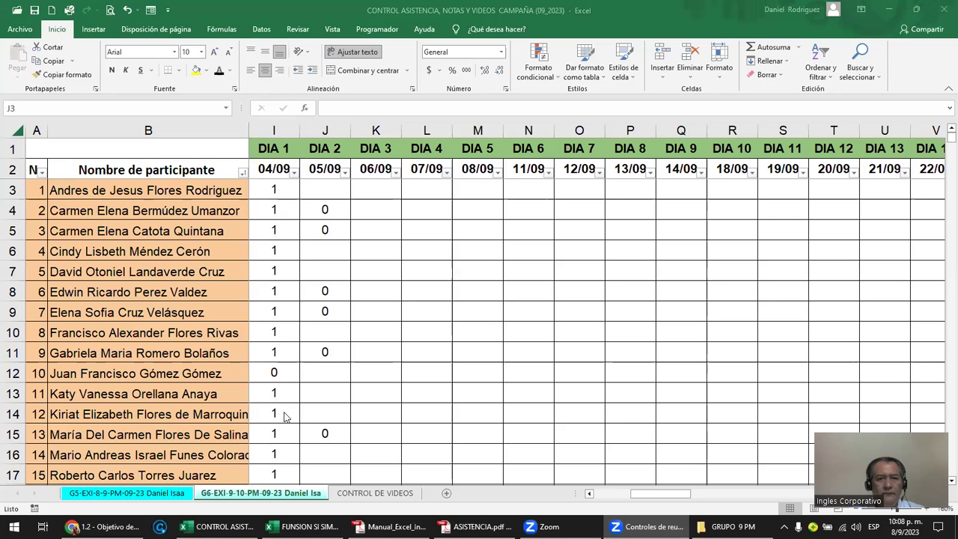
- Return the browser to the lesson 1.2 Función SI page, maximized and scrolled to the top
{"action": "left_click", "coordinate": [75, 527]}
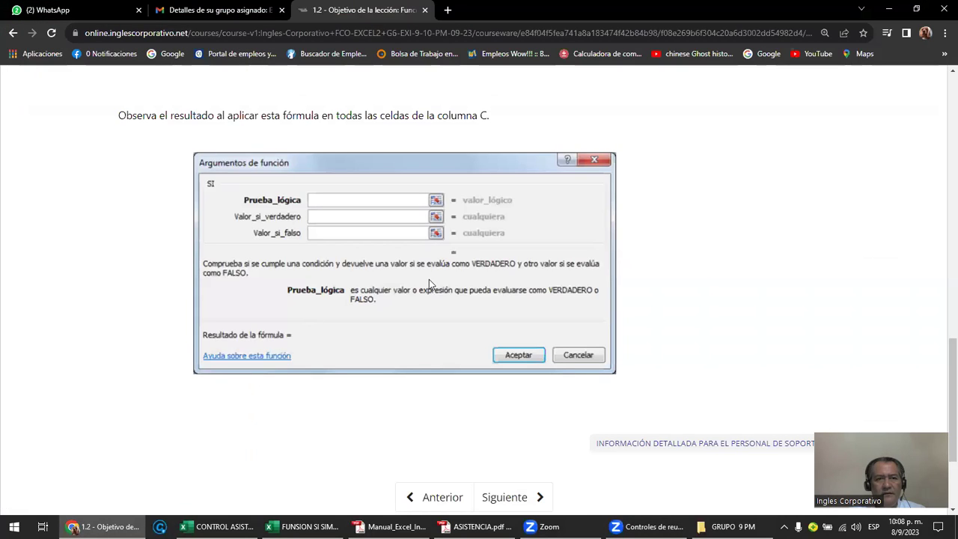
{"action": "left_click", "coordinate": [218, 10]}
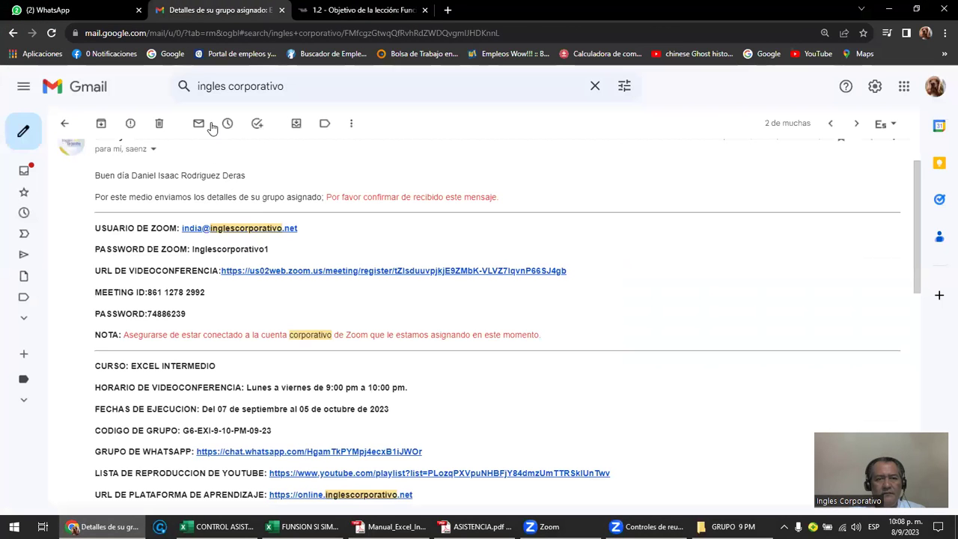
{"action": "left_click", "coordinate": [916, 9]}
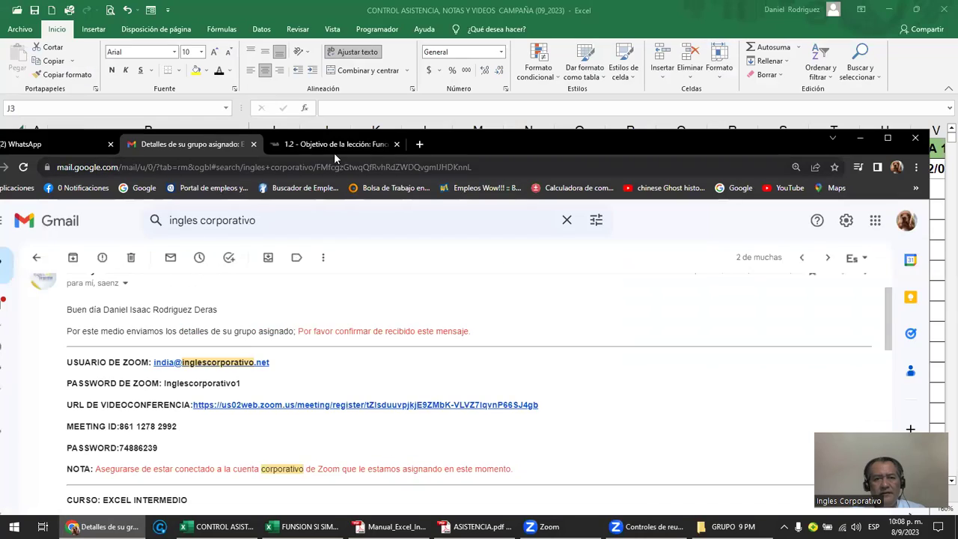
{"action": "left_click", "coordinate": [338, 150]}
{"action": "double_click", "coordinate": [462, 144]}
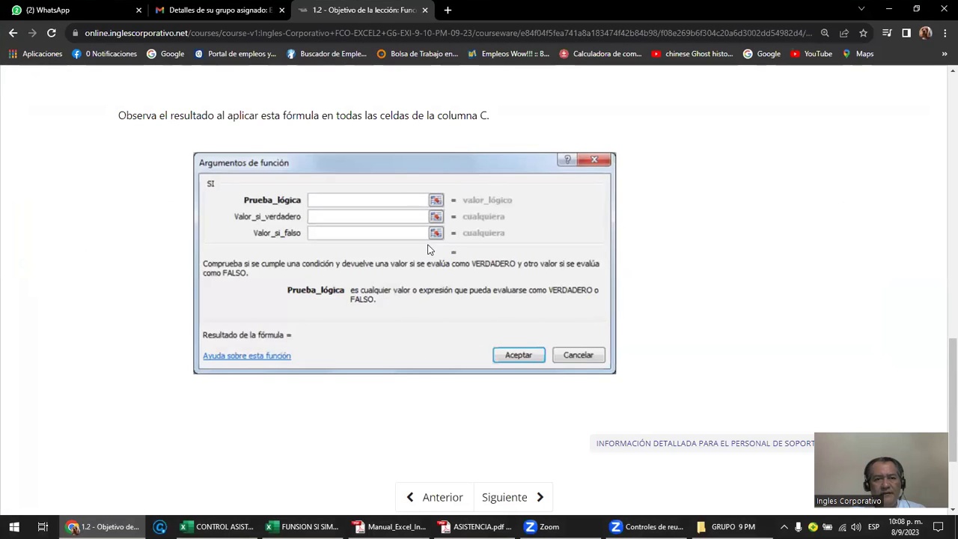
{"action": "scroll", "coordinate": [429, 249], "scroll_direction": "up", "scroll_amount": 15}
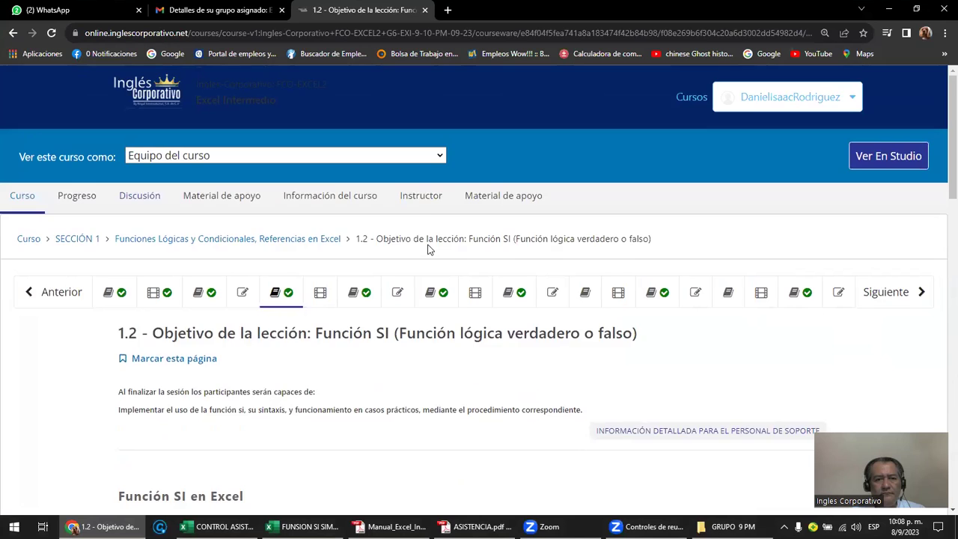
{"action": "scroll", "coordinate": [429, 250], "scroll_direction": "down", "scroll_amount": 1}
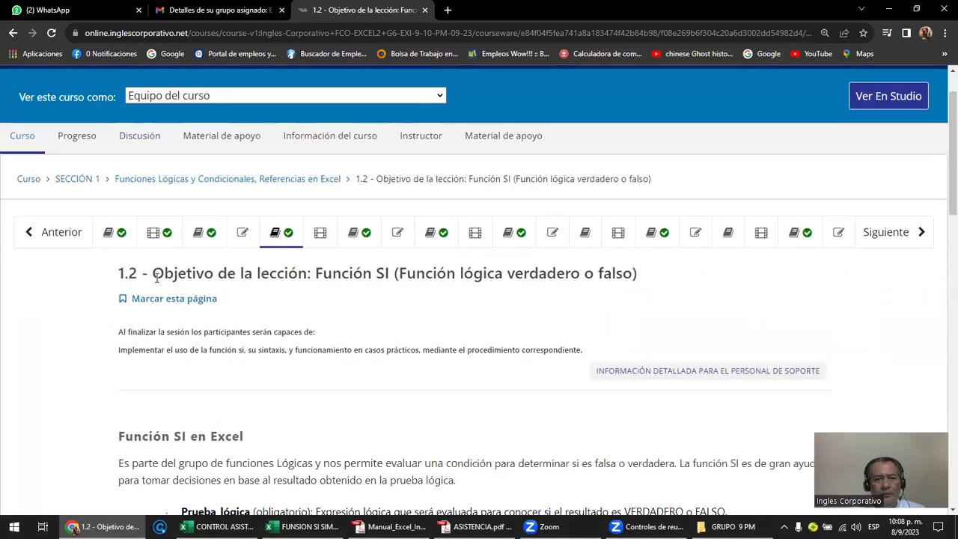
- Look through lesson 1.1, Videoconferencia #1, the class #1 forum and the Laboratorio 1 quiz
{"action": "left_click", "coordinate": [107, 236]}
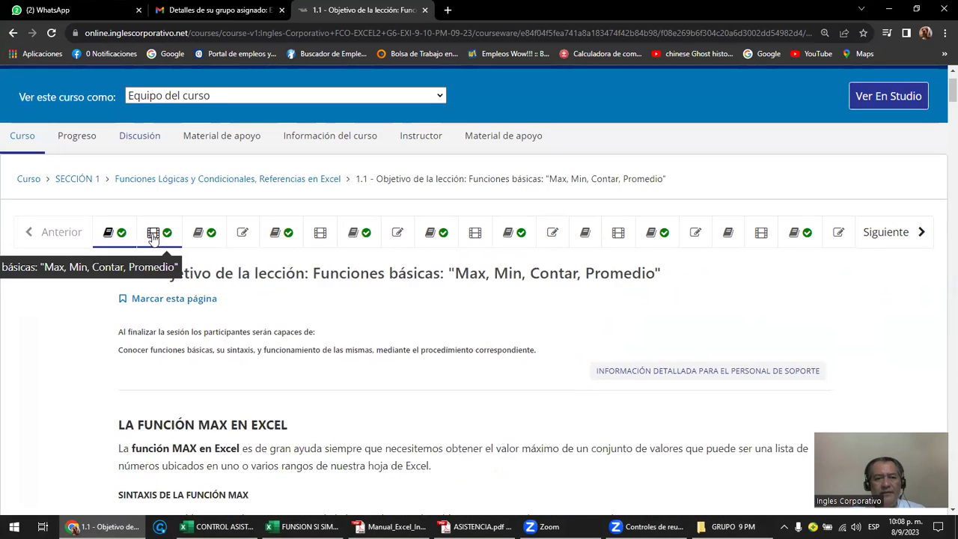
{"action": "left_click", "coordinate": [153, 235]}
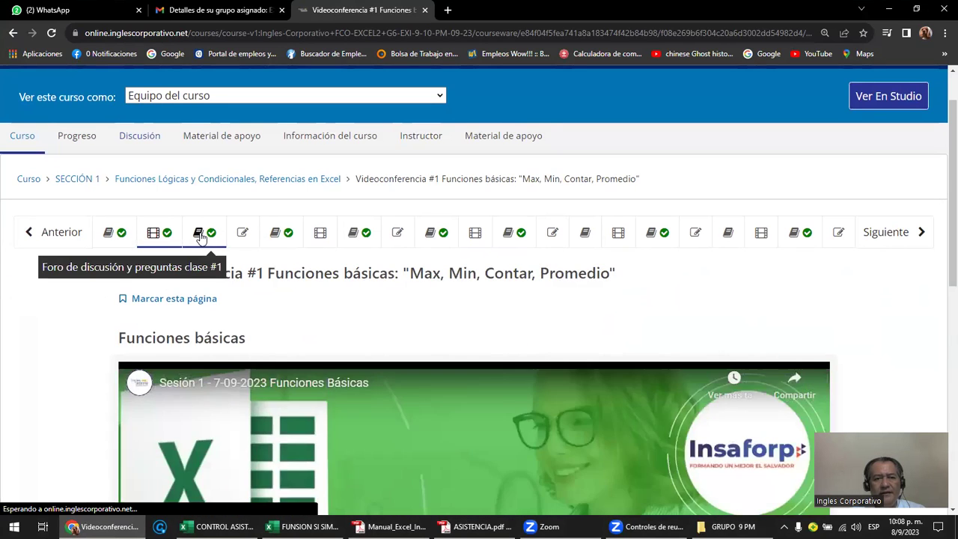
{"action": "left_click", "coordinate": [201, 237]}
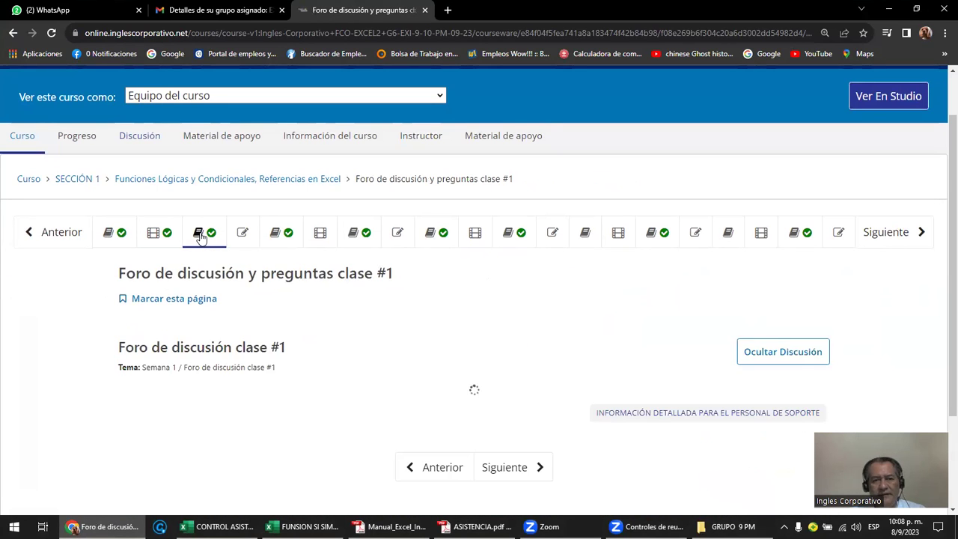
{"action": "left_click", "coordinate": [244, 235]}
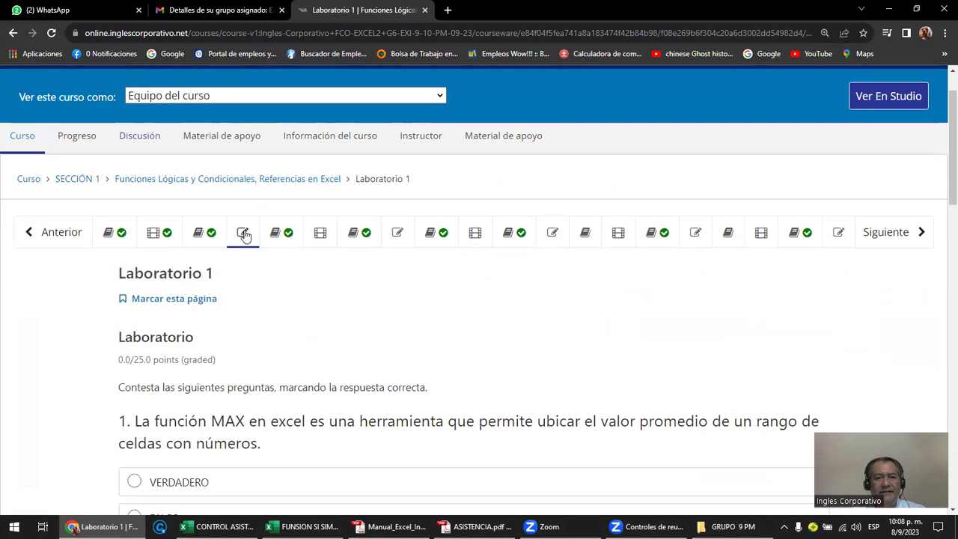
{"action": "scroll", "coordinate": [244, 235], "scroll_direction": "down", "scroll_amount": 2}
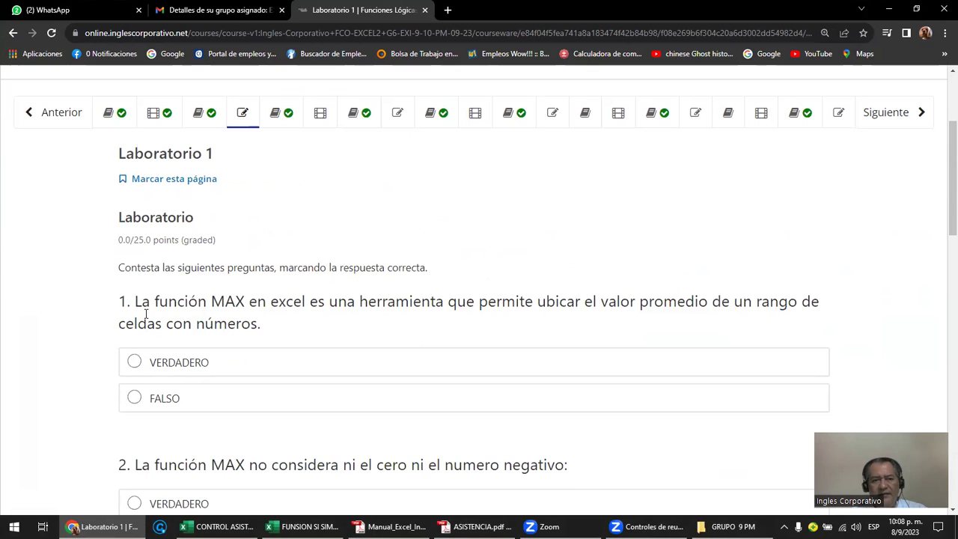
{"action": "scroll", "coordinate": [148, 313], "scroll_direction": "down", "scroll_amount": 2}
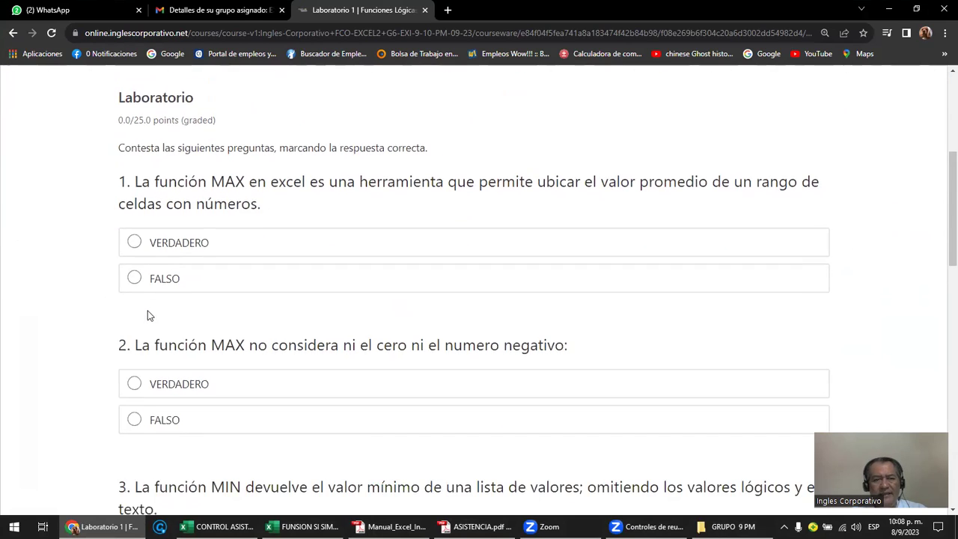
{"action": "scroll", "coordinate": [149, 313], "scroll_direction": "down", "scroll_amount": 2}
{"action": "scroll", "coordinate": [149, 307], "scroll_direction": "down", "scroll_amount": 2}
{"action": "scroll", "coordinate": [150, 314], "scroll_direction": "down", "scroll_amount": 4}
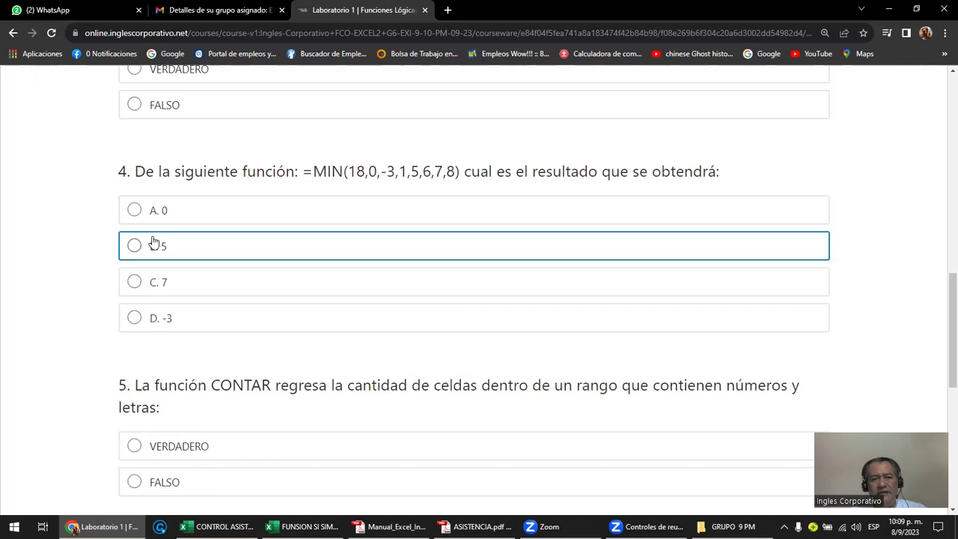
{"action": "scroll", "coordinate": [153, 241], "scroll_direction": "up", "scroll_amount": 3}
{"action": "scroll", "coordinate": [151, 242], "scroll_direction": "up", "scroll_amount": 4}
{"action": "scroll", "coordinate": [150, 242], "scroll_direction": "up", "scroll_amount": 4}
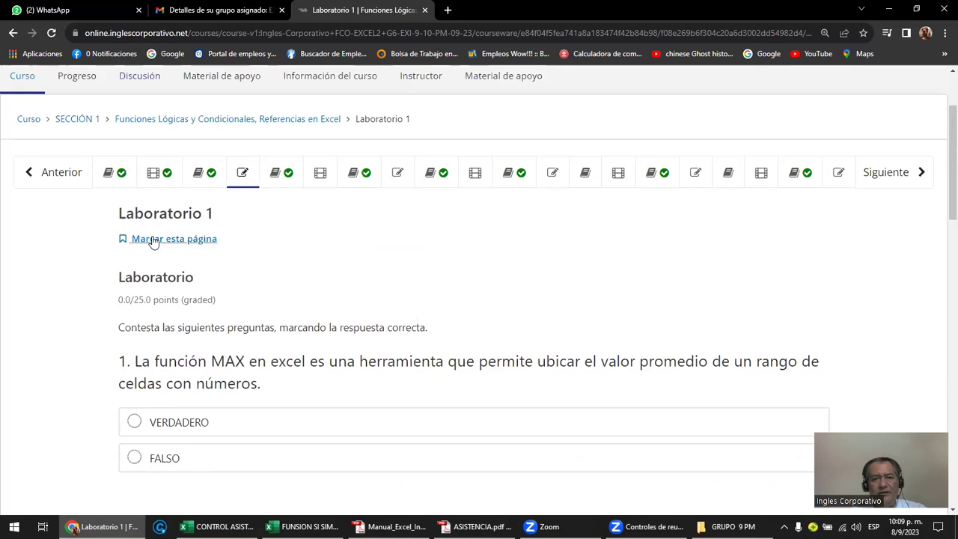
- Step through lesson 1.2, Videoconferencia #2 and Foro #2 to the Laboratorio 2 quiz
{"action": "left_click", "coordinate": [279, 175]}
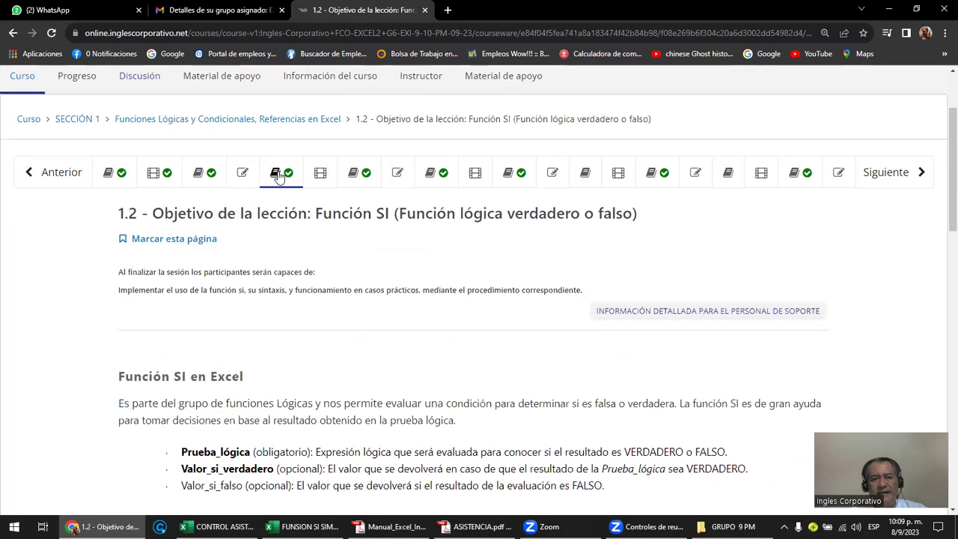
{"action": "left_click", "coordinate": [320, 175]}
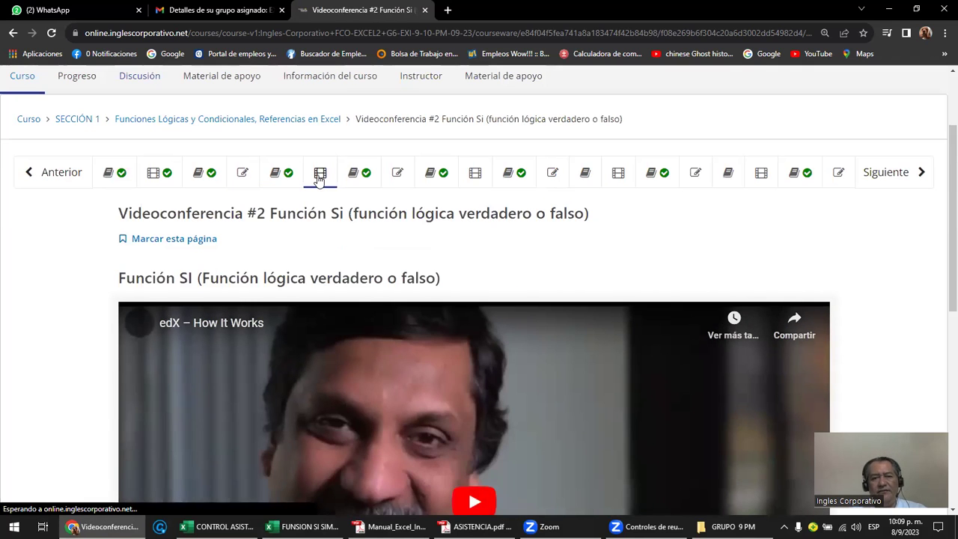
{"action": "left_click", "coordinate": [356, 176]}
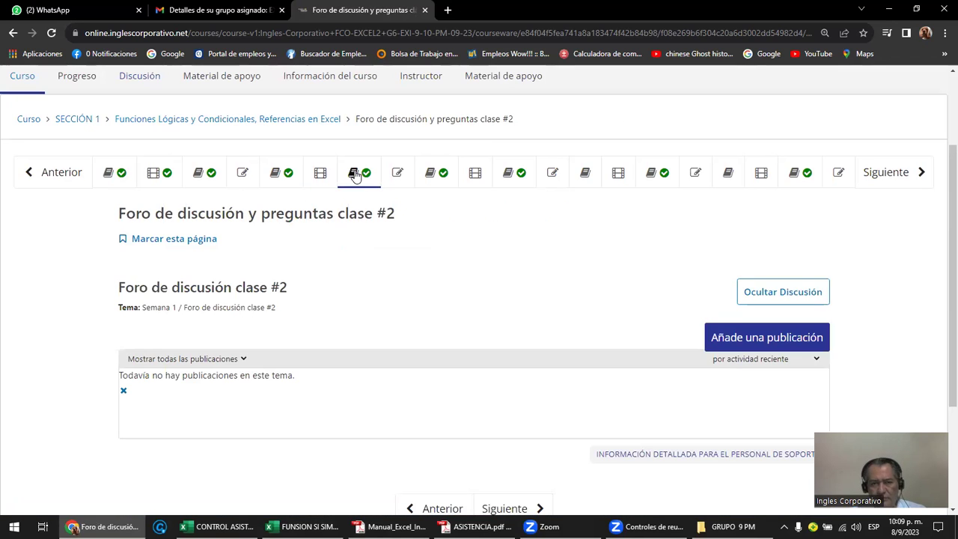
{"action": "left_click", "coordinate": [400, 175]}
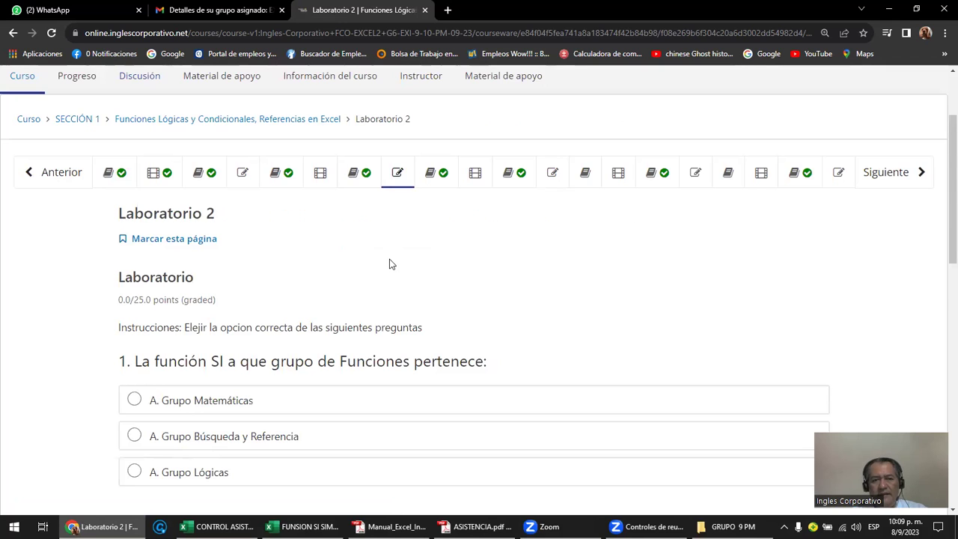
{"action": "scroll", "coordinate": [390, 264], "scroll_direction": "down", "scroll_amount": 1}
{"action": "scroll", "coordinate": [389, 265], "scroll_direction": "down", "scroll_amount": 1}
{"action": "scroll", "coordinate": [389, 265], "scroll_direction": "down", "scroll_amount": 2}
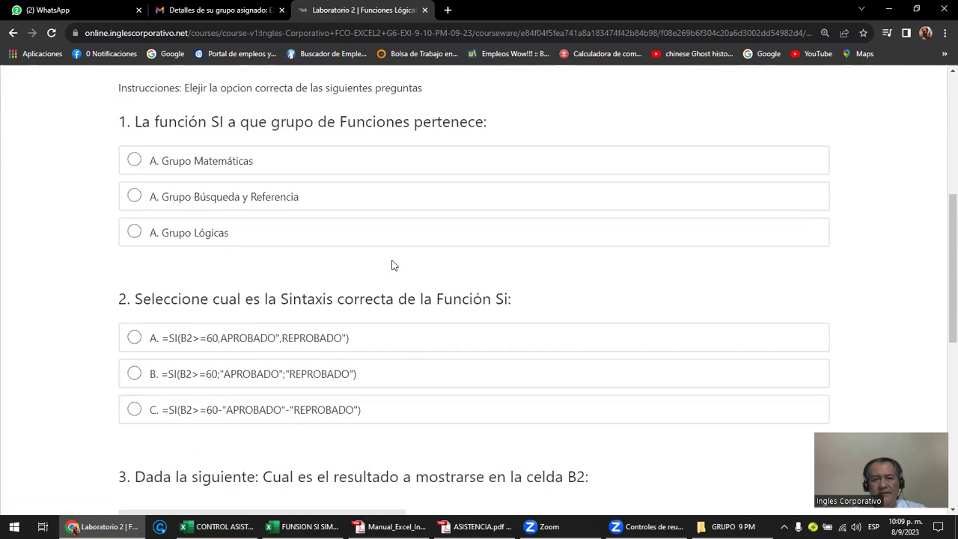
{"action": "scroll", "coordinate": [393, 265], "scroll_direction": "down", "scroll_amount": 2}
{"action": "scroll", "coordinate": [393, 266], "scroll_direction": "down", "scroll_amount": 1}
{"action": "scroll", "coordinate": [395, 264], "scroll_direction": "down", "scroll_amount": 1}
{"action": "scroll", "coordinate": [395, 263], "scroll_direction": "down", "scroll_amount": 1}
{"action": "scroll", "coordinate": [395, 263], "scroll_direction": "down", "scroll_amount": 1}
{"action": "scroll", "coordinate": [393, 262], "scroll_direction": "up", "scroll_amount": 2}
{"action": "scroll", "coordinate": [393, 262], "scroll_direction": "up", "scroll_amount": 7}
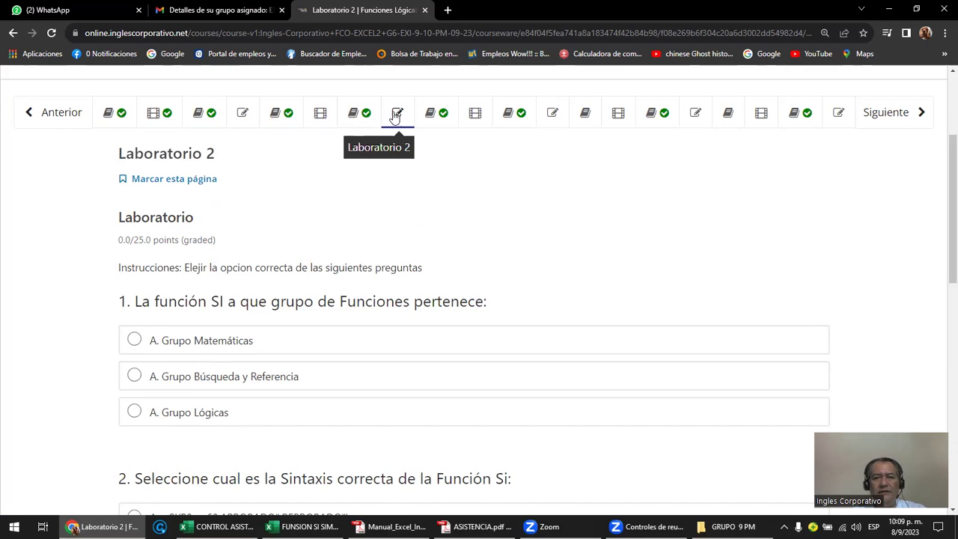
{"action": "scroll", "coordinate": [443, 244], "scroll_direction": "up", "scroll_amount": 3}
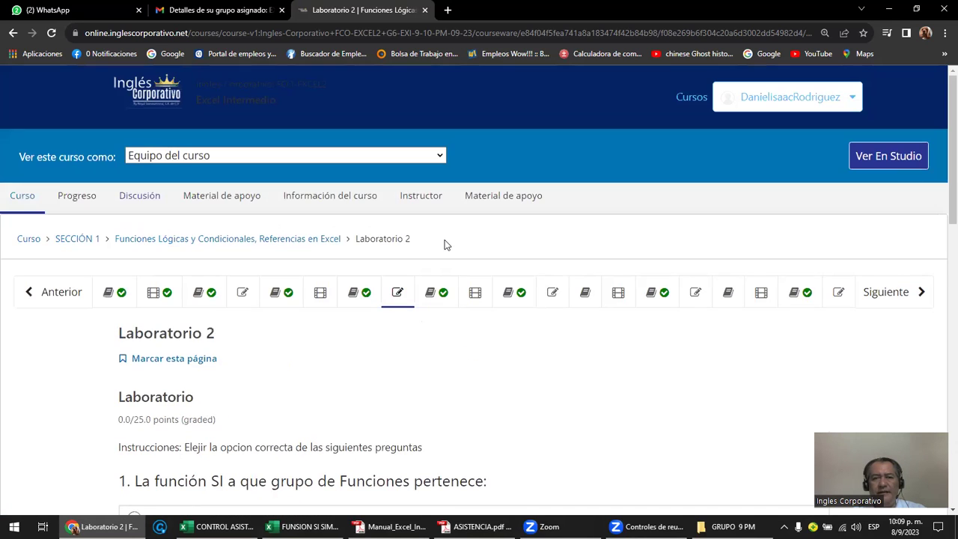
- Open the Material de apoyo page and play part of the Función SI video
{"action": "left_click", "coordinate": [230, 201]}
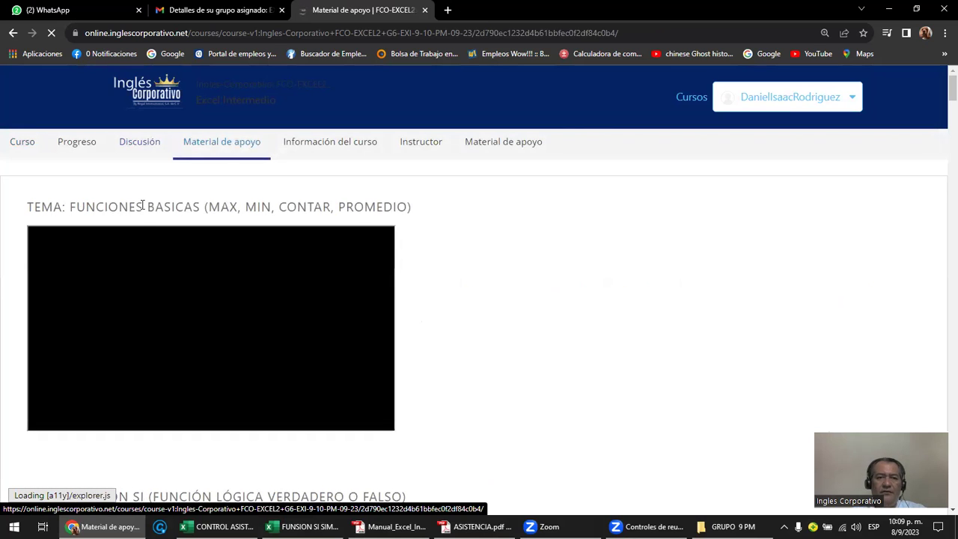
{"action": "scroll", "coordinate": [142, 204], "scroll_direction": "down", "scroll_amount": 2}
{"action": "scroll", "coordinate": [143, 205], "scroll_direction": "down", "scroll_amount": 2}
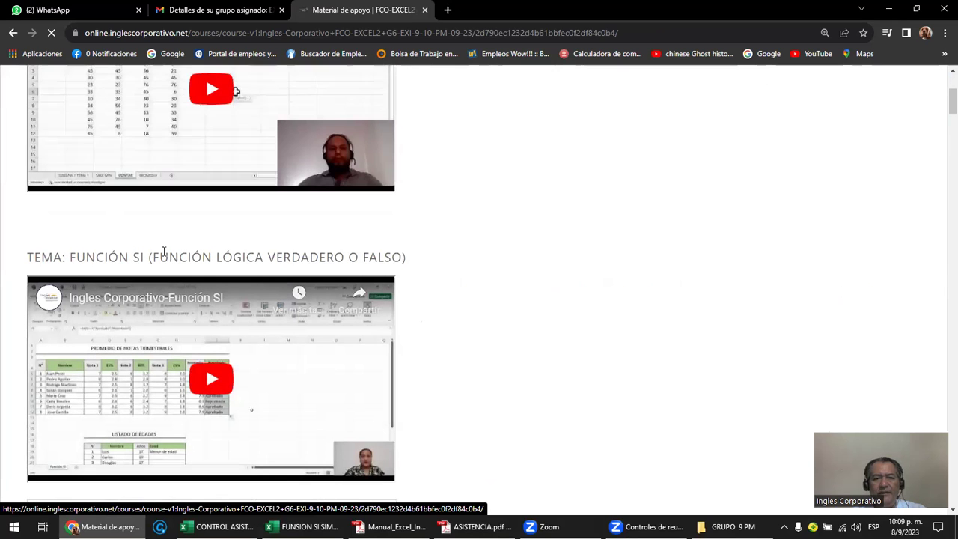
{"action": "scroll", "coordinate": [460, 295], "scroll_direction": "down", "scroll_amount": 1}
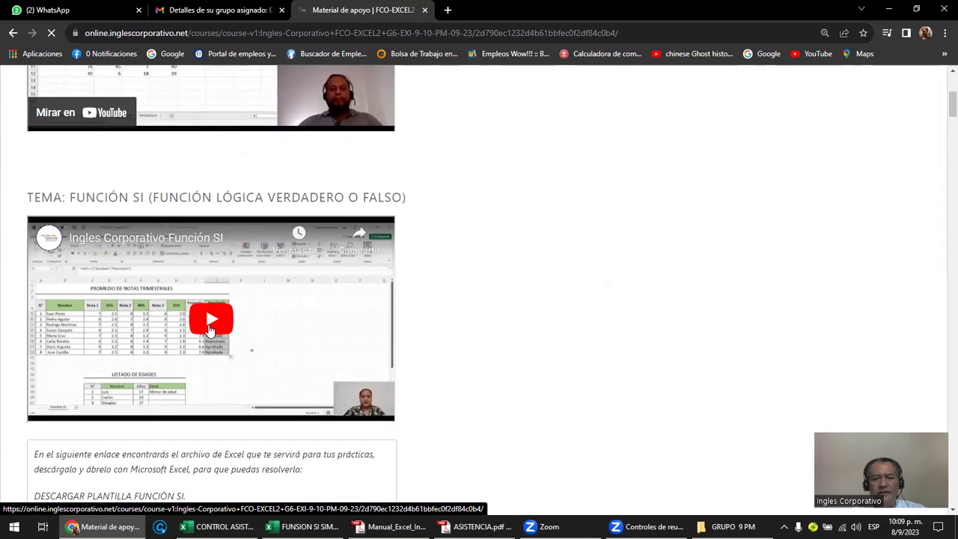
{"action": "left_click", "coordinate": [210, 330]}
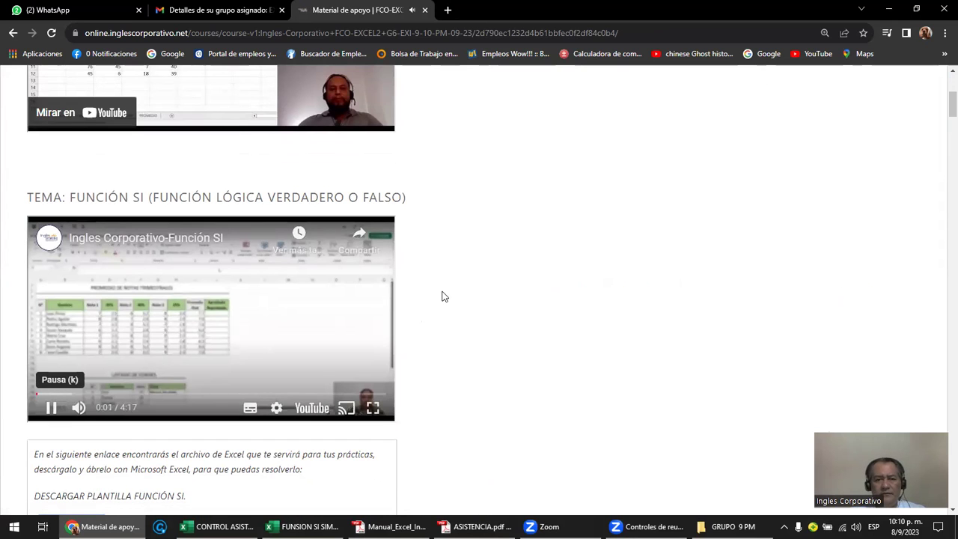
{"action": "left_click", "coordinate": [78, 394]}
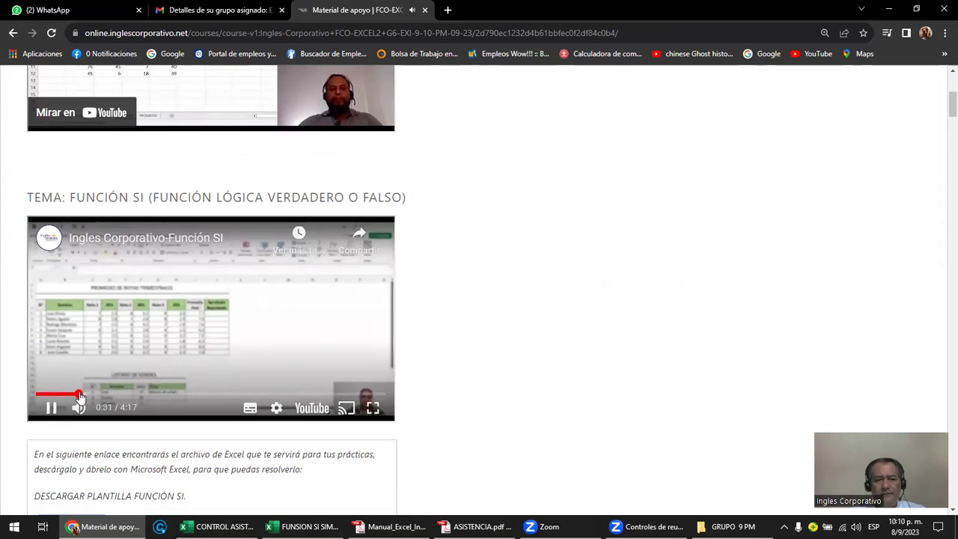
{"action": "left_click", "coordinate": [193, 332]}
- Scroll through the support material to the DESCARGAR PLANTILLA FUNCIÓN SI download
{"action": "scroll", "coordinate": [272, 283], "scroll_direction": "up", "scroll_amount": 3}
{"action": "scroll", "coordinate": [272, 283], "scroll_direction": "up", "scroll_amount": 1}
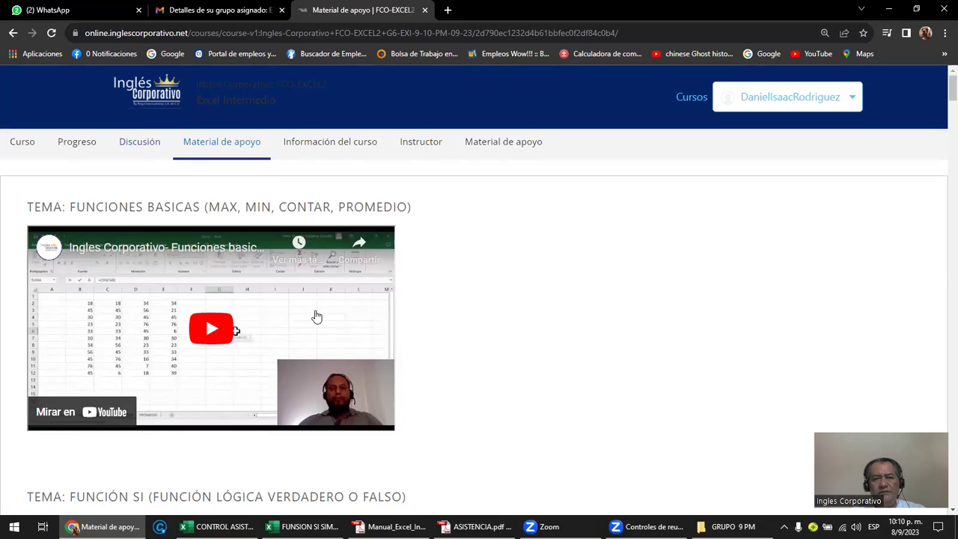
{"action": "scroll", "coordinate": [317, 317], "scroll_direction": "down", "scroll_amount": 1}
{"action": "scroll", "coordinate": [318, 315], "scroll_direction": "down", "scroll_amount": 2}
{"action": "scroll", "coordinate": [319, 315], "scroll_direction": "down", "scroll_amount": 2}
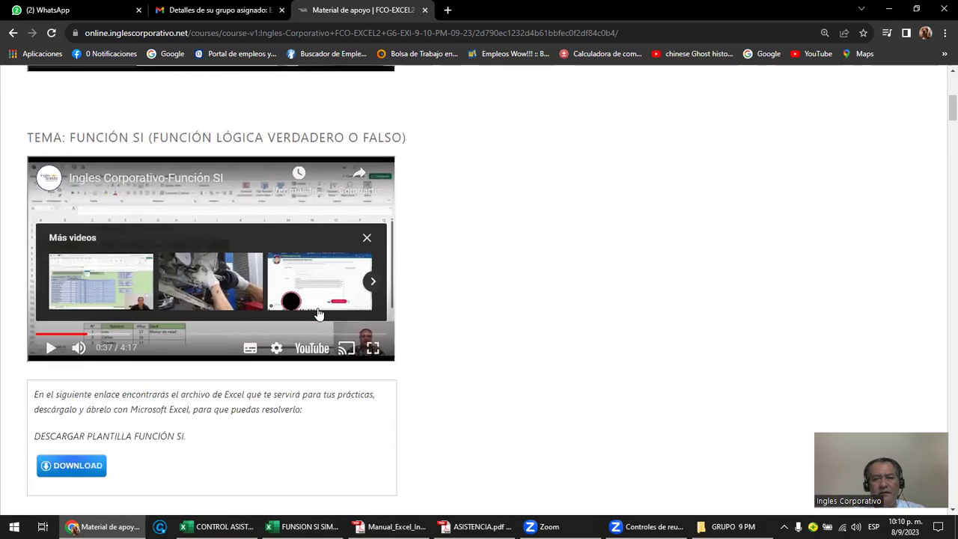
{"action": "scroll", "coordinate": [319, 315], "scroll_direction": "down", "scroll_amount": 3}
{"action": "scroll", "coordinate": [319, 315], "scroll_direction": "up", "scroll_amount": 1}
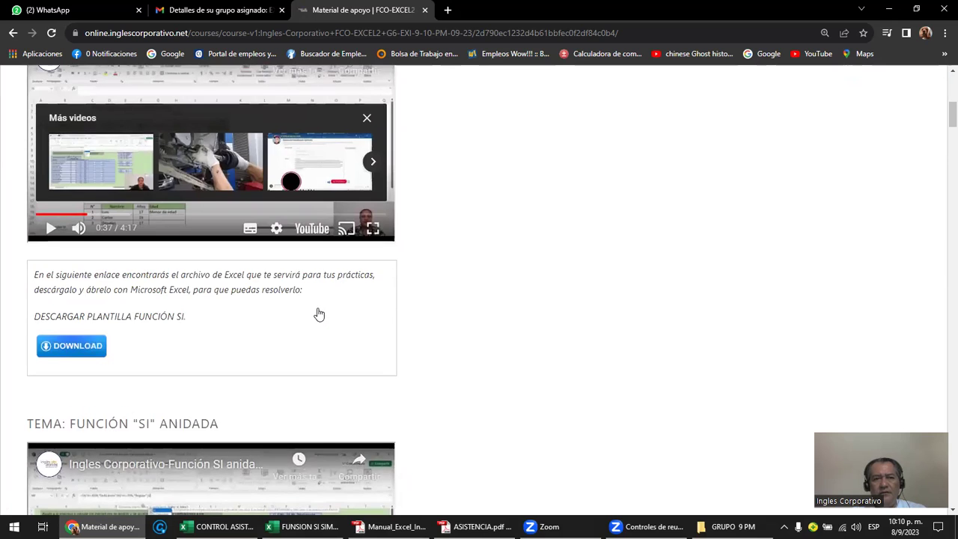
{"action": "scroll", "coordinate": [319, 314], "scroll_direction": "up", "scroll_amount": 3}
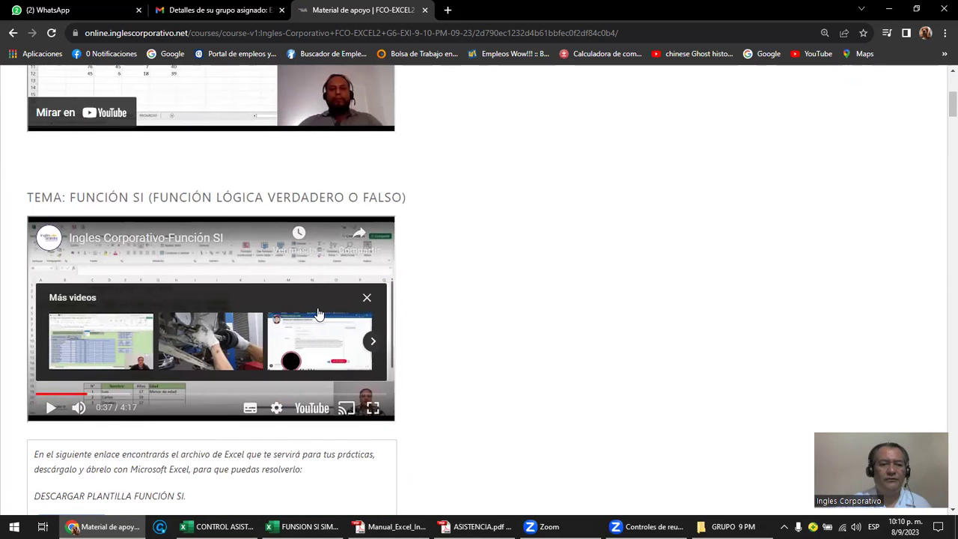
{"action": "scroll", "coordinate": [319, 313], "scroll_direction": "down", "scroll_amount": 2}
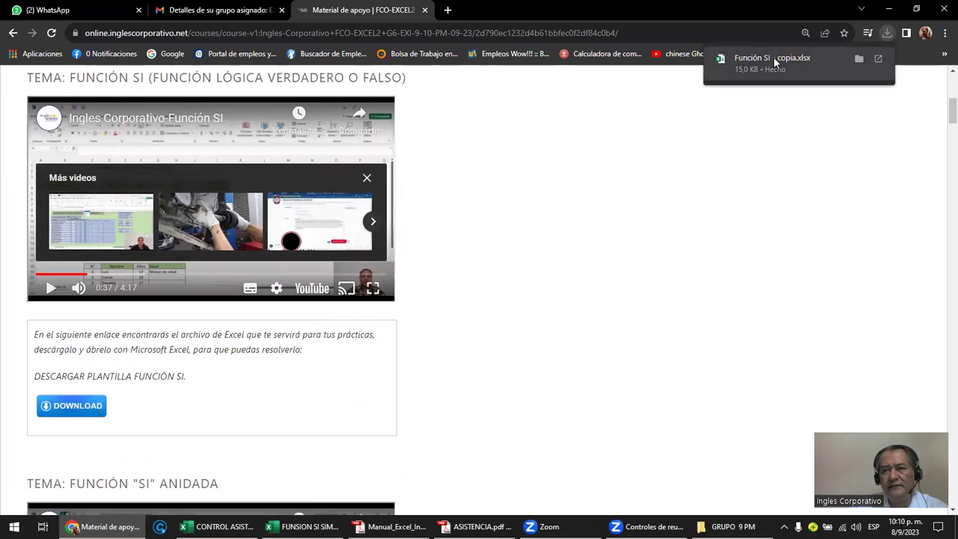
- Open Función SI - copia.xlsx, enable editing, and inspect the =SI formula in J5
{"action": "left_click", "coordinate": [773, 58]}
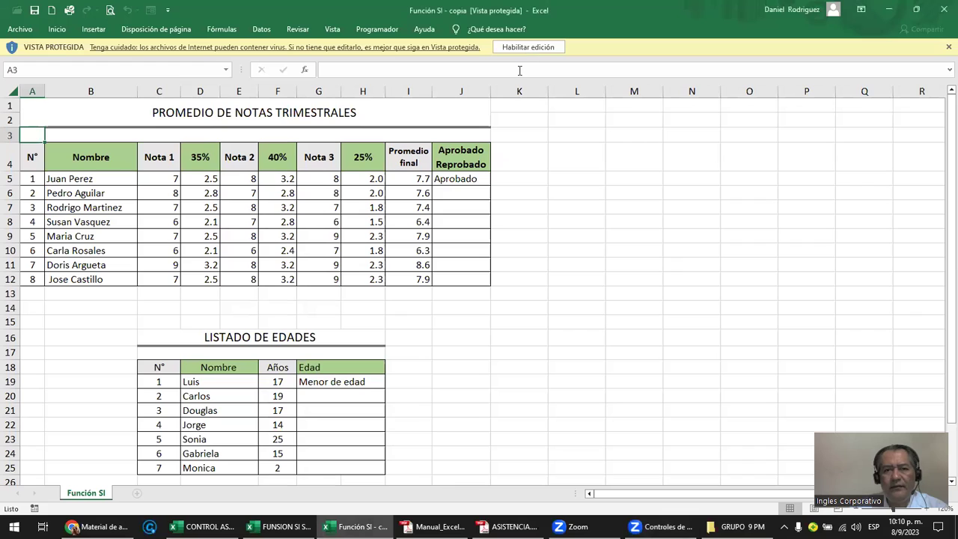
{"action": "left_click", "coordinate": [451, 182]}
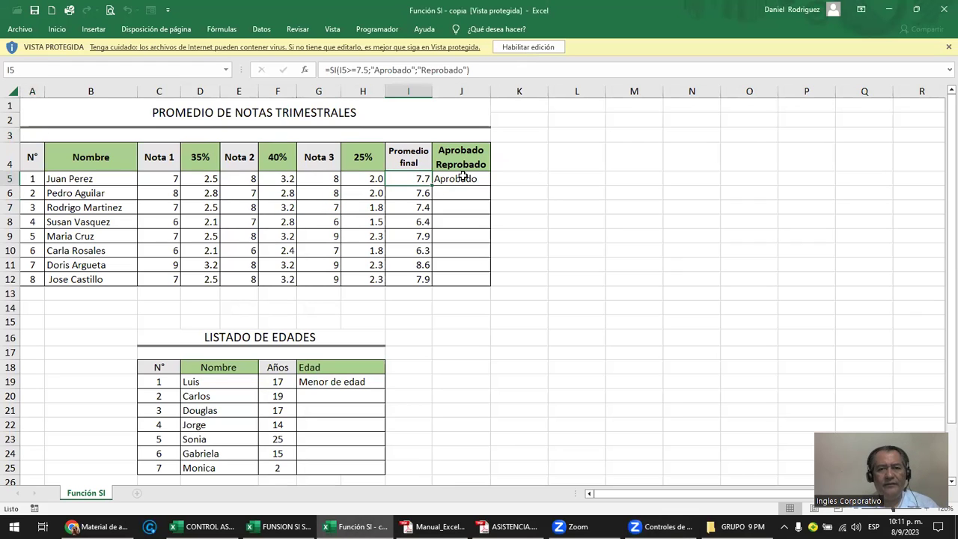
{"action": "left_click", "coordinate": [529, 47]}
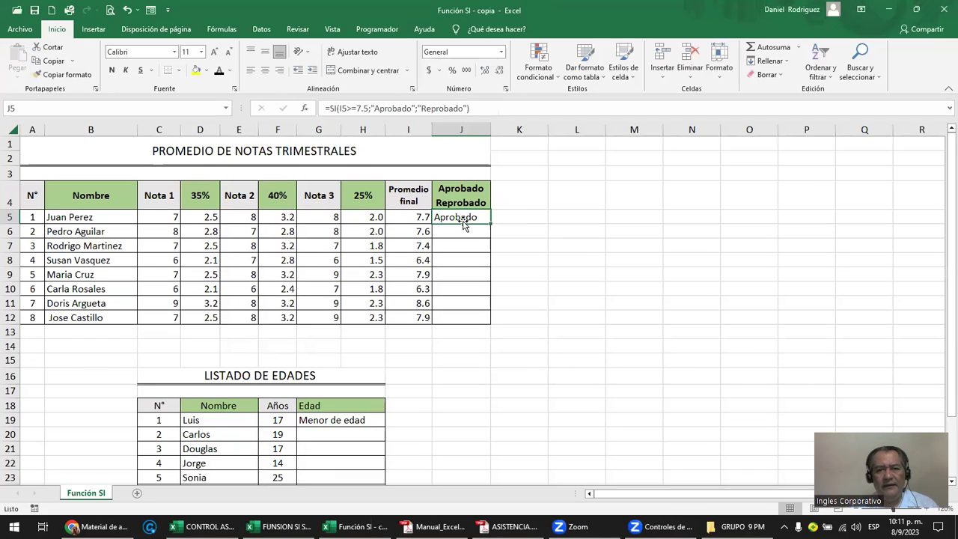
{"action": "double_click", "coordinate": [459, 216]}
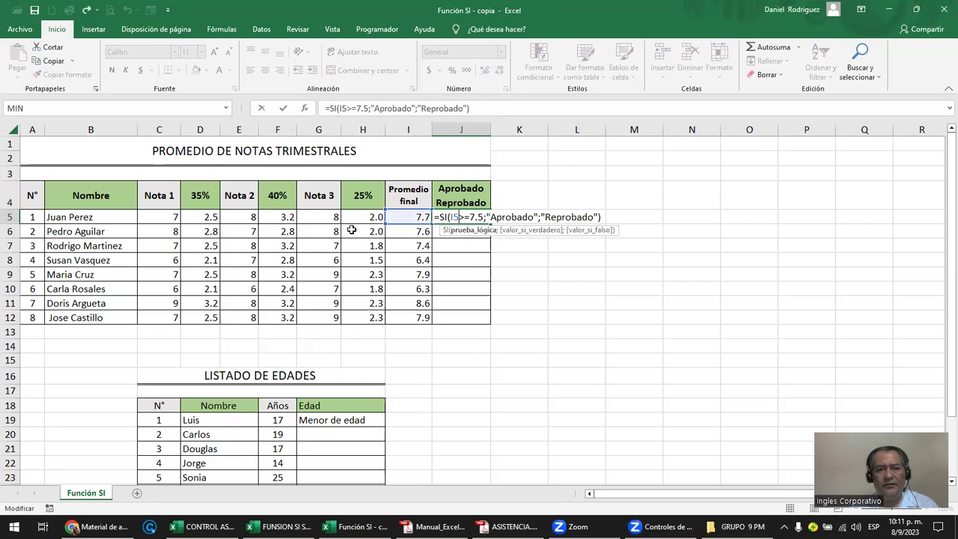
- Review the final average, the weighted grade columns and the age list's Edad cell
{"action": "left_click", "coordinate": [420, 217]}
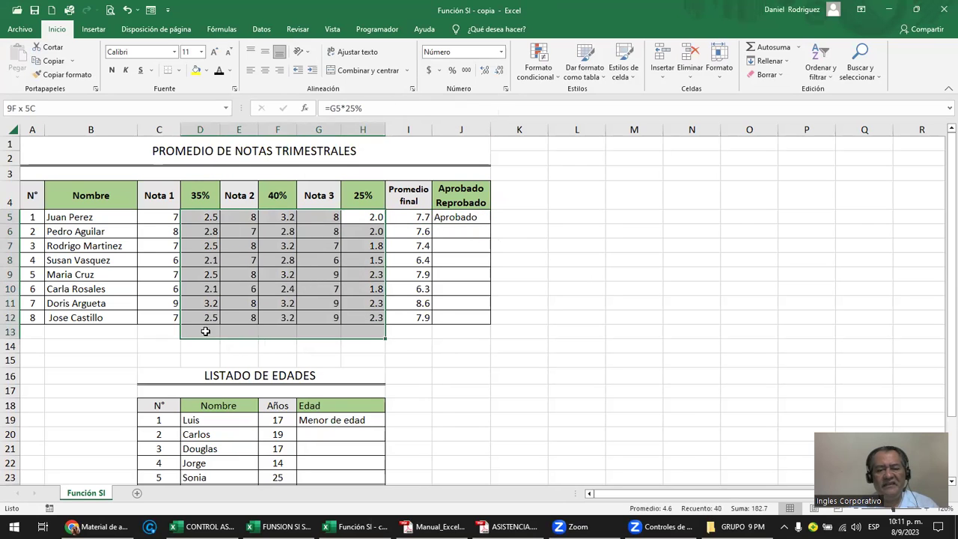
{"action": "left_click_drag", "start_coordinate": [366, 215], "coordinate": [262, 329]}
{"action": "scroll", "coordinate": [370, 423], "scroll_direction": "down", "scroll_amount": 1}
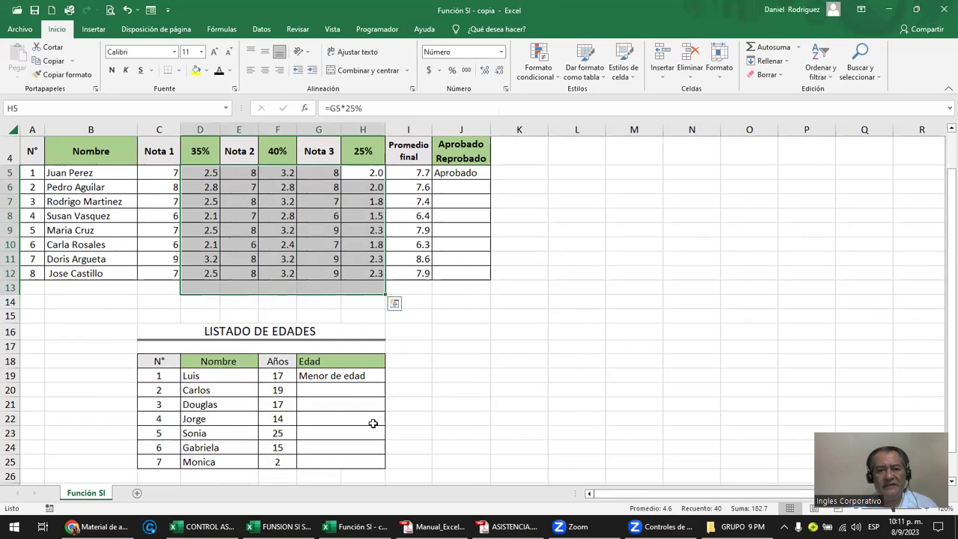
{"action": "left_click", "coordinate": [349, 391]}
{"action": "scroll", "coordinate": [286, 400], "scroll_direction": "down", "scroll_amount": 1}
{"action": "scroll", "coordinate": [287, 402], "scroll_direction": "down", "scroll_amount": 3}
{"action": "scroll", "coordinate": [287, 403], "scroll_direction": "up", "scroll_amount": 4}
{"action": "scroll", "coordinate": [286, 404], "scroll_direction": "up", "scroll_amount": 1}
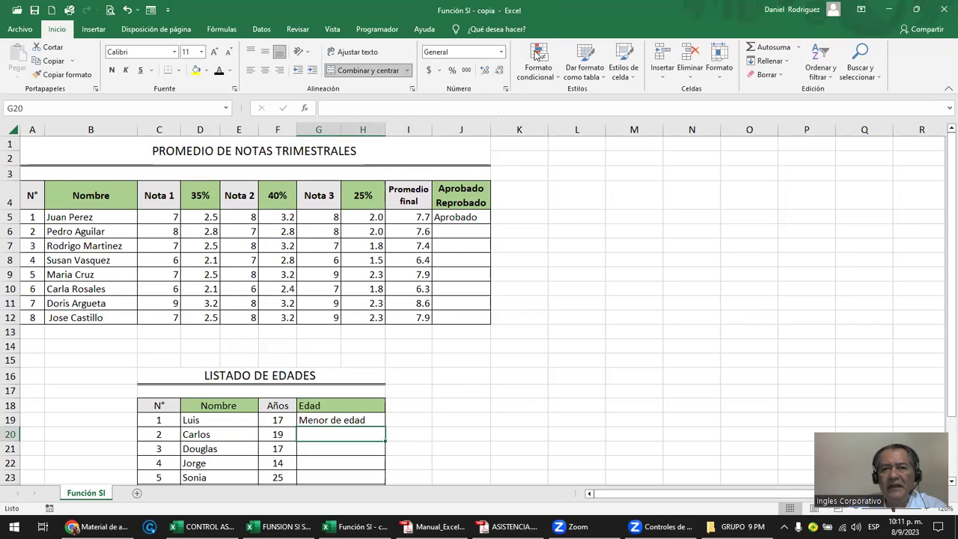